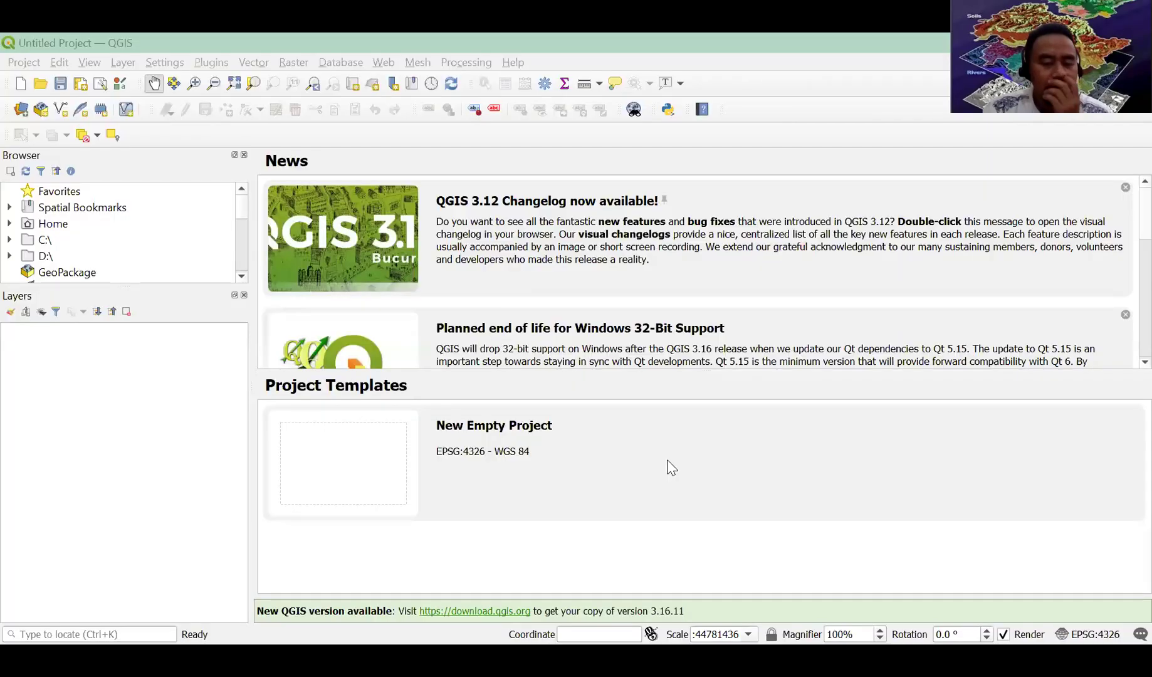
# - Create a new empty project using the EPSG:4326 - WGS 84 template
pyautogui.doubleClick(428, 453)
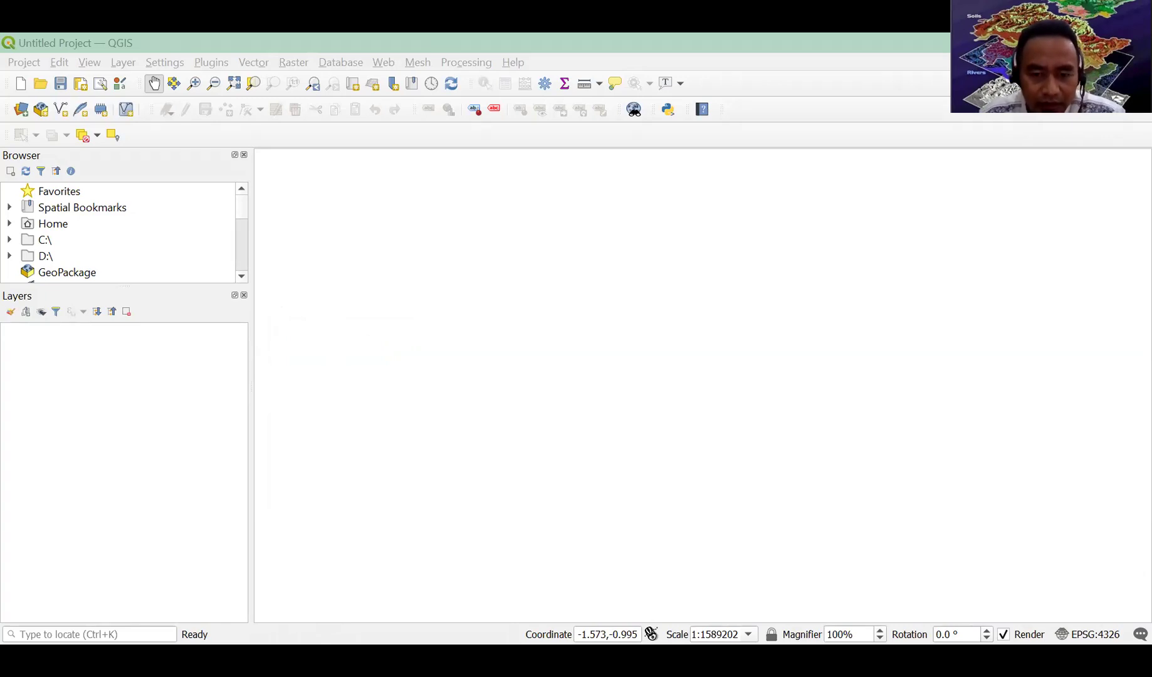
pyautogui.click(476, 514)
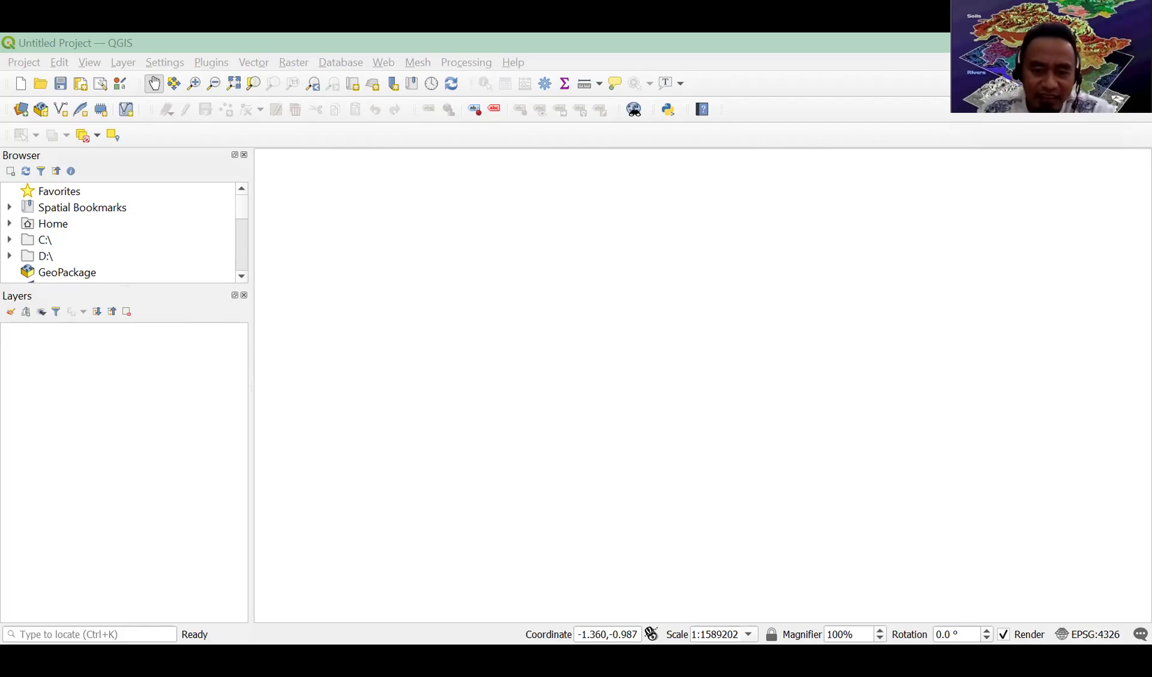
pyautogui.click(642, 439)
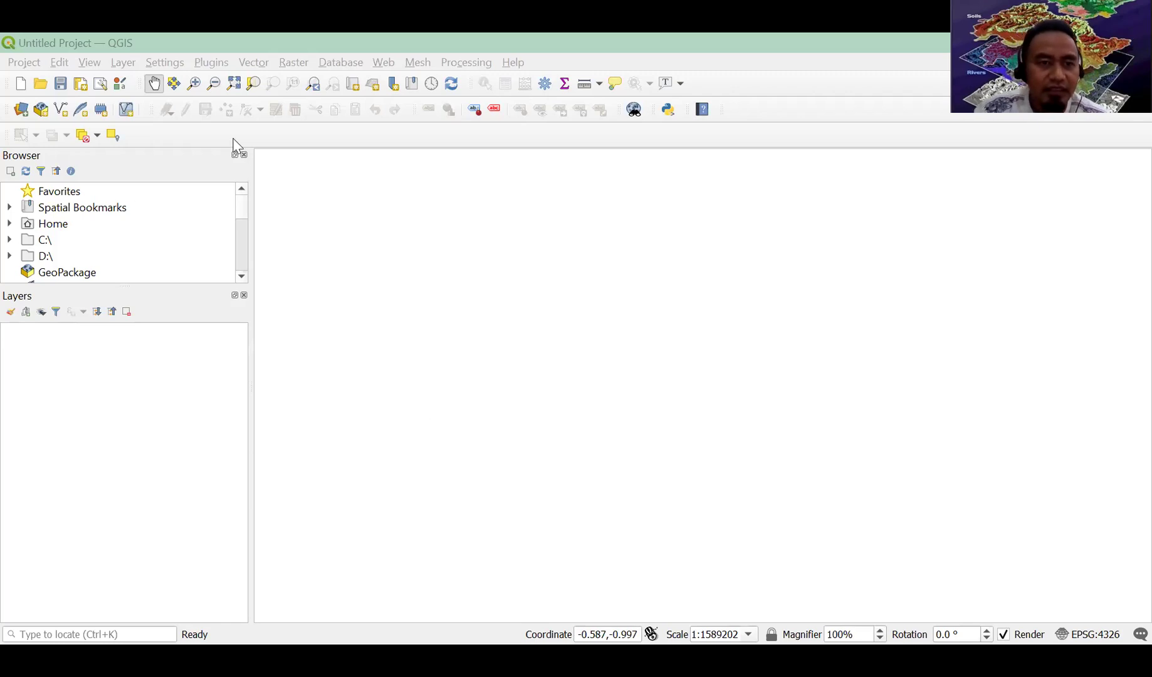
pyautogui.click(250, 146)
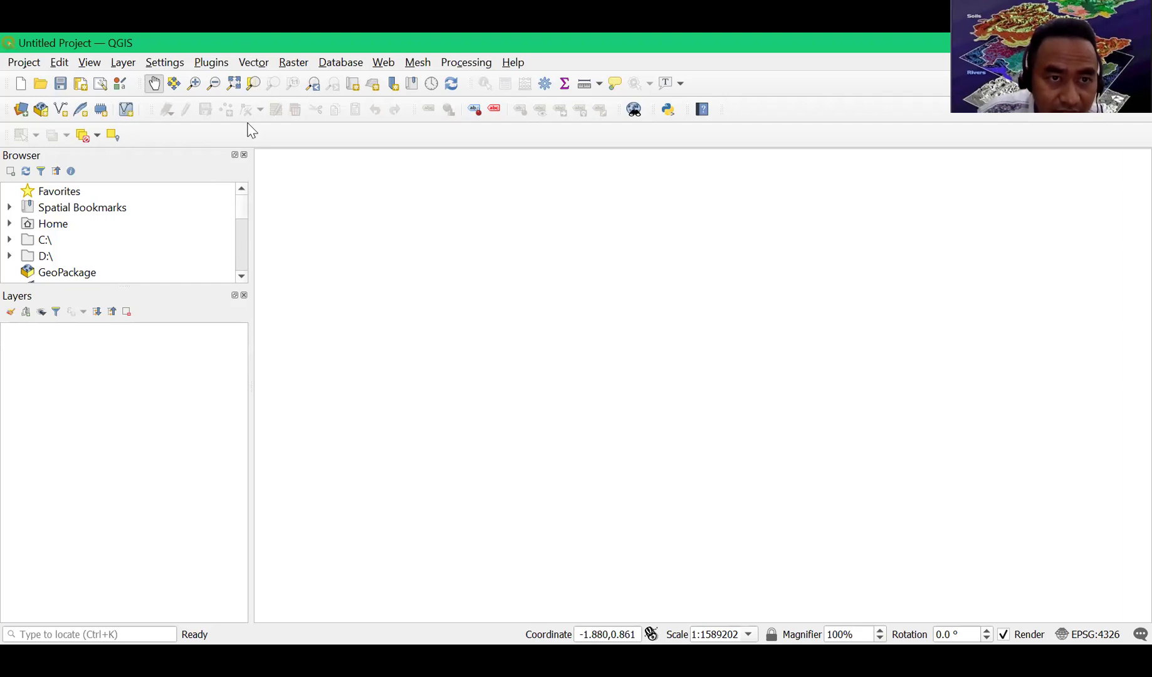
pyautogui.moveTo(345, 326); pyautogui.dragTo(278, 258)
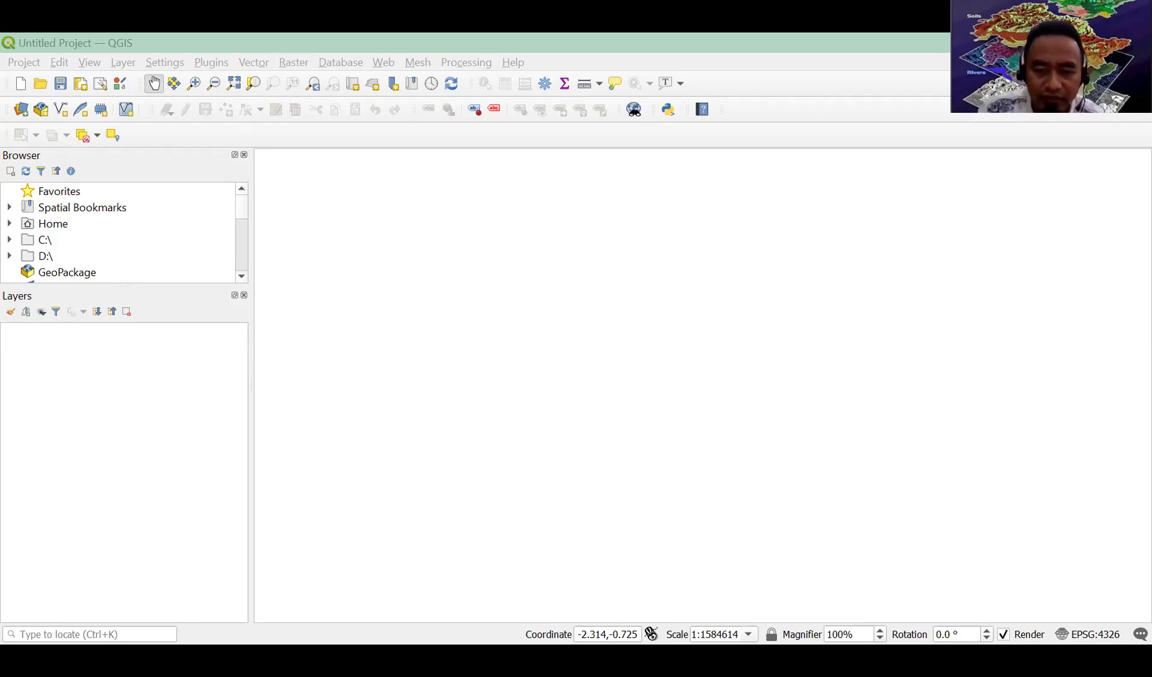
pyautogui.click(264, 72)
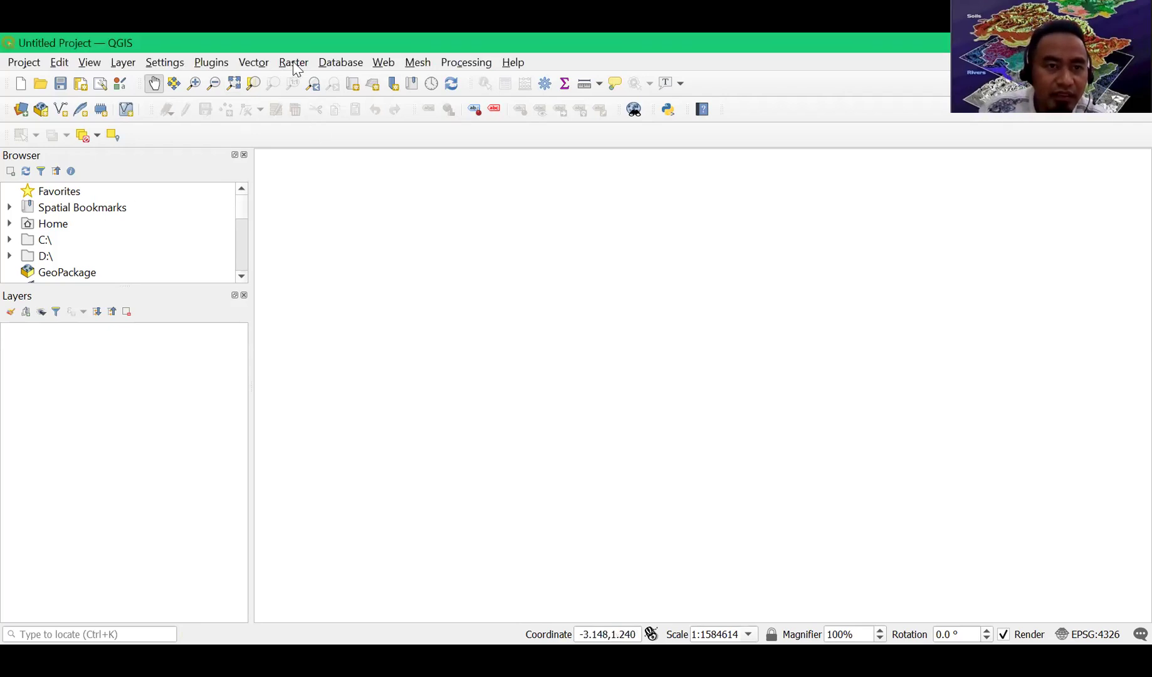
pyautogui.click(294, 63)
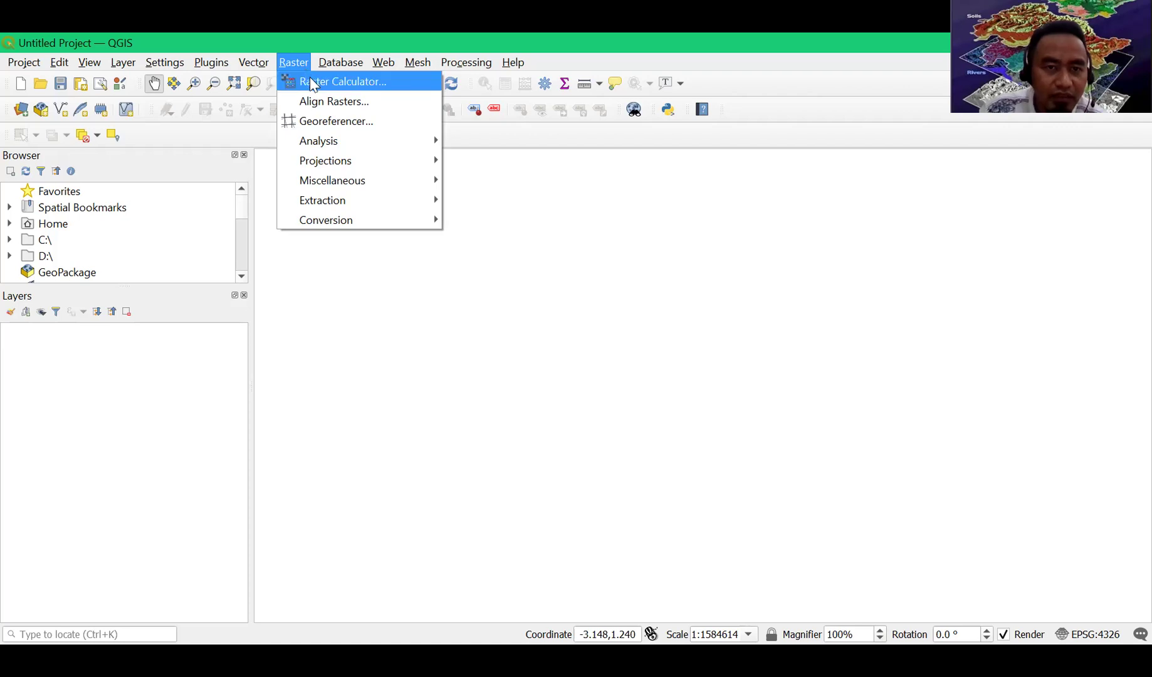
pyautogui.moveTo(164, 62)
pyautogui.moveTo(154, 82)
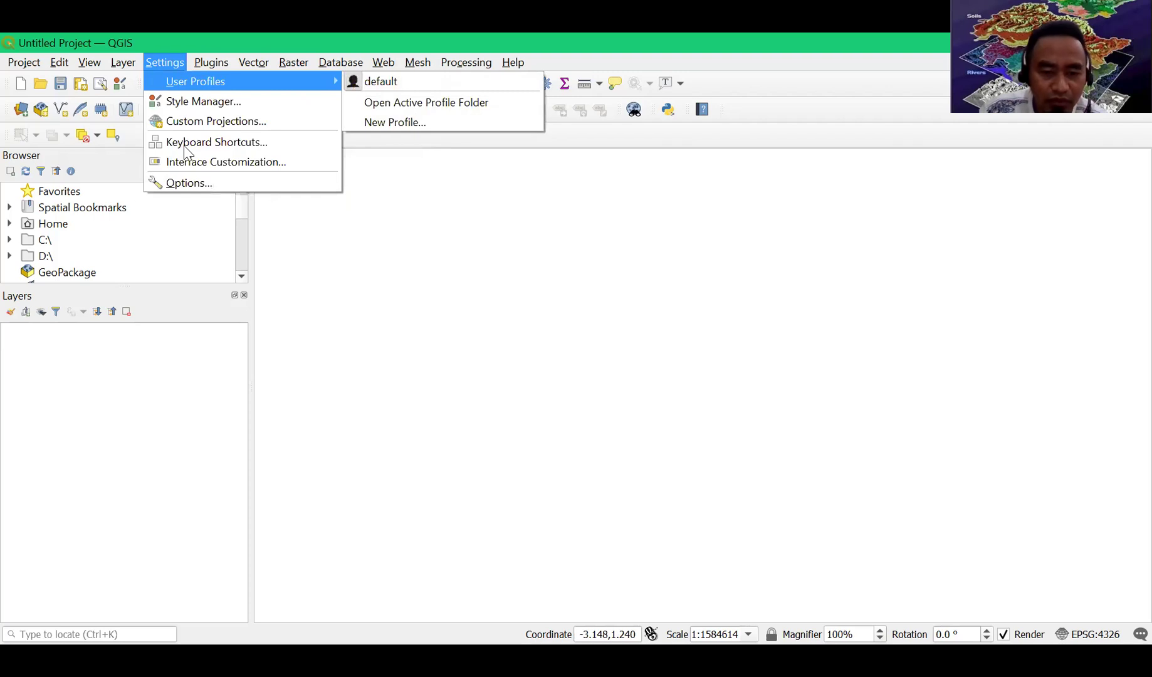
pyautogui.click(904, 468)
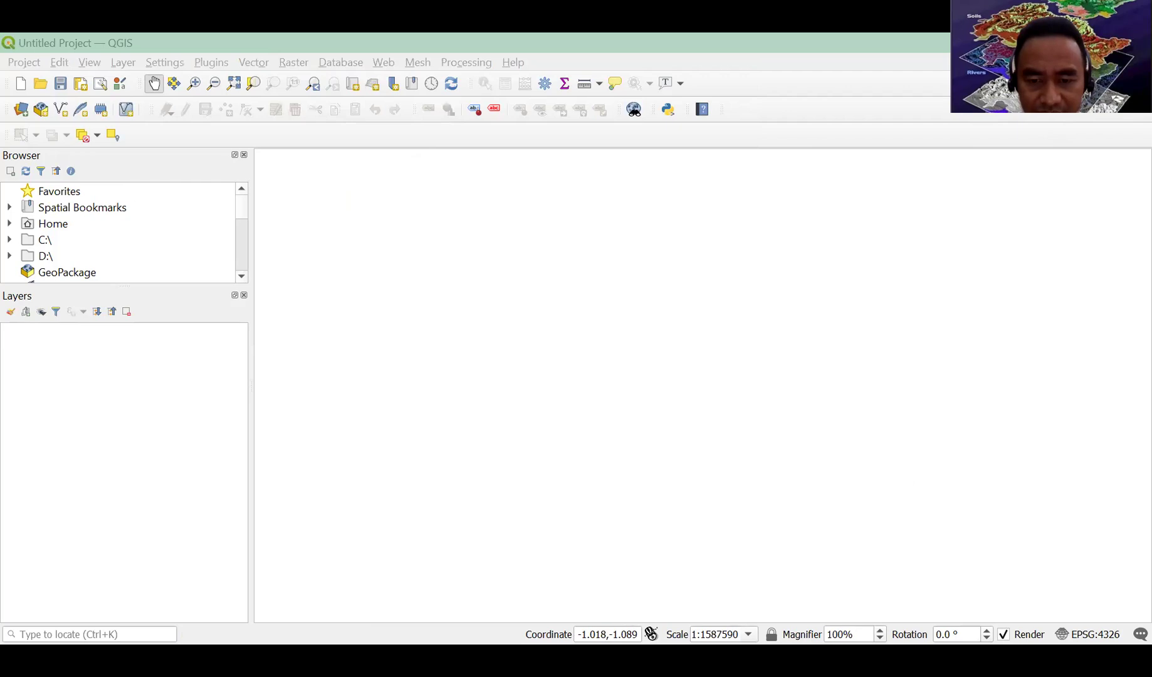
pyautogui.click(26, 68)
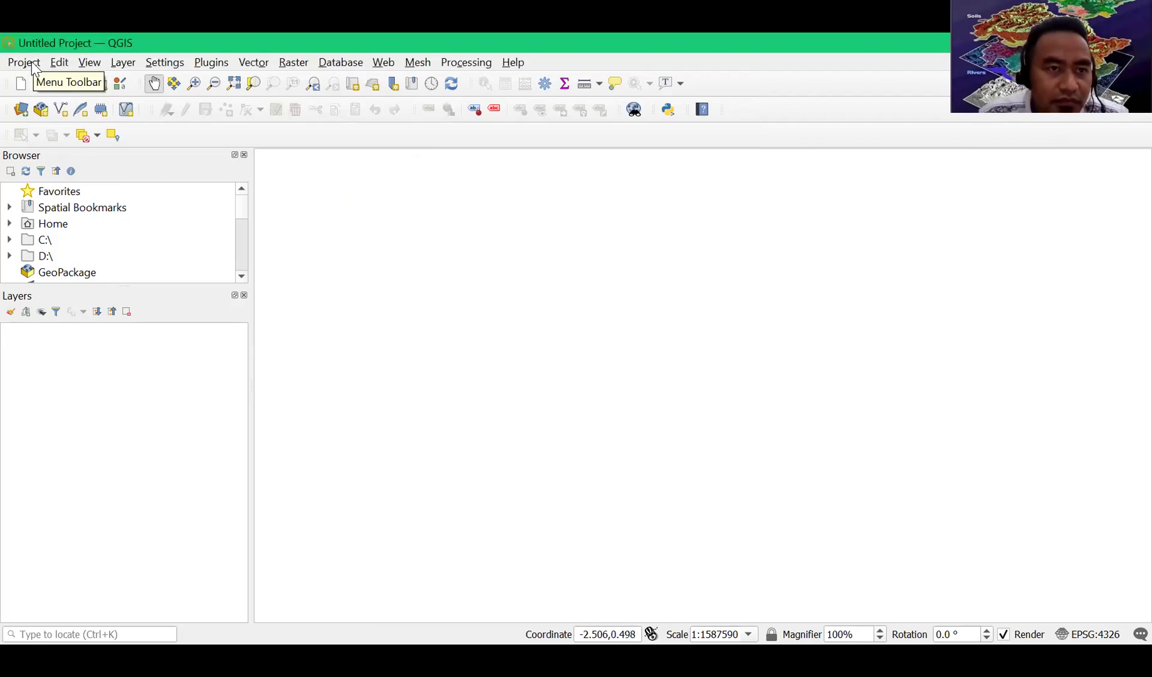
pyautogui.click(31, 61)
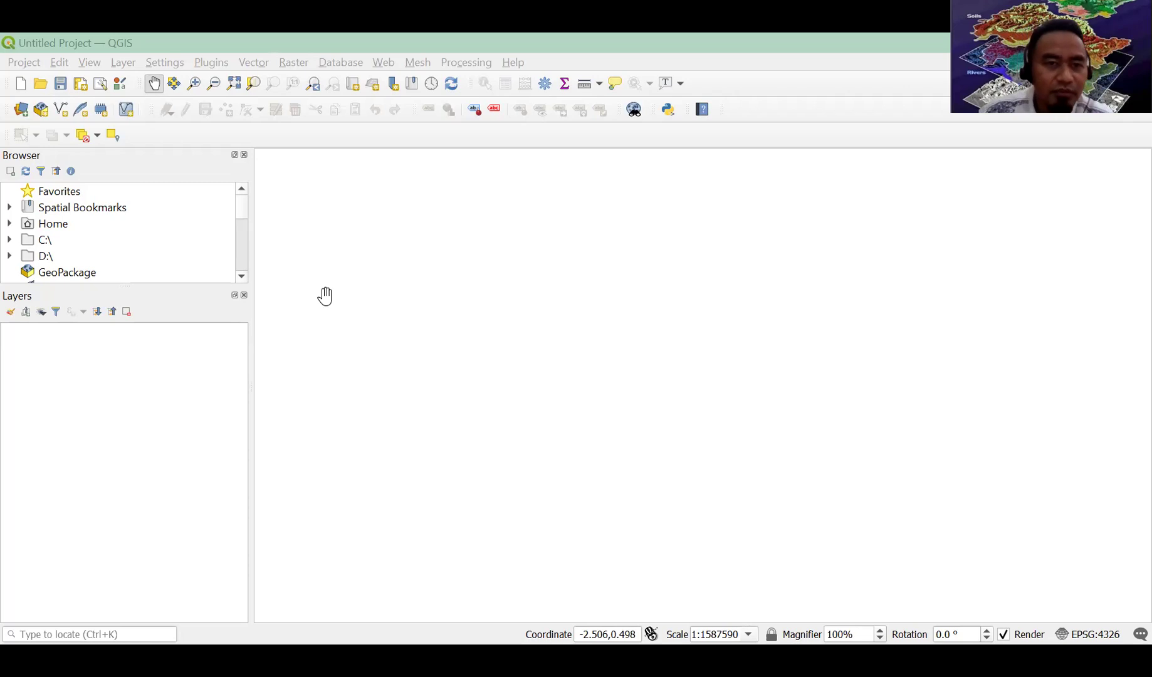
pyautogui.click(291, 68)
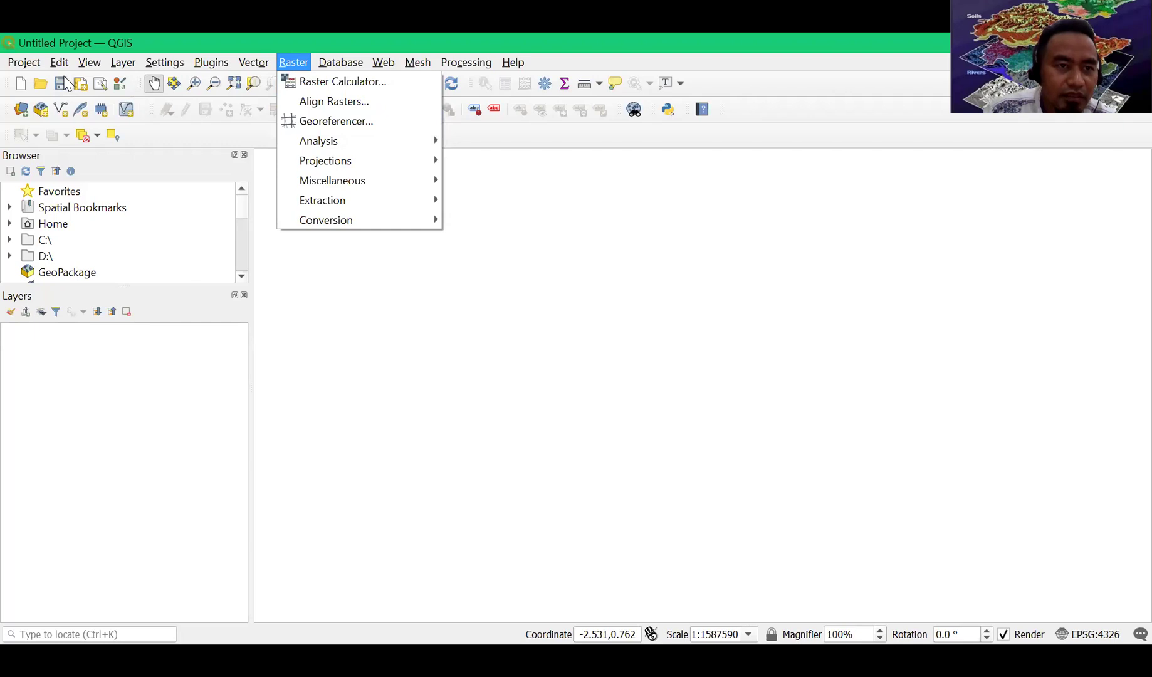
pyautogui.moveTo(24, 62)
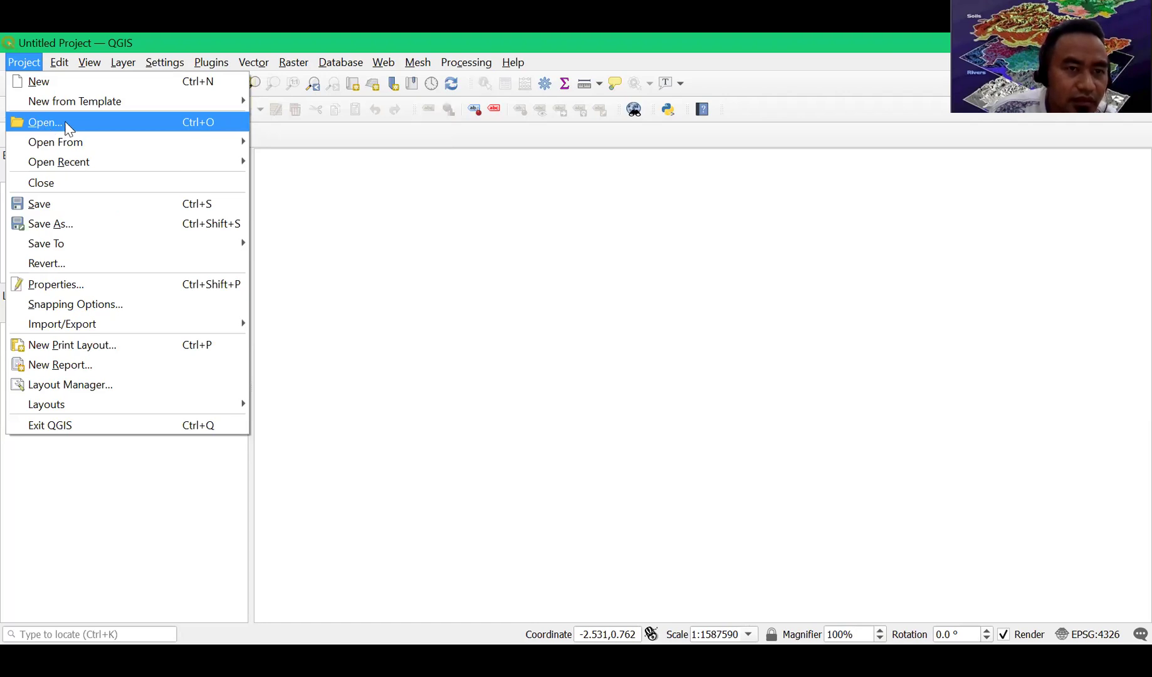
pyautogui.click(374, 217)
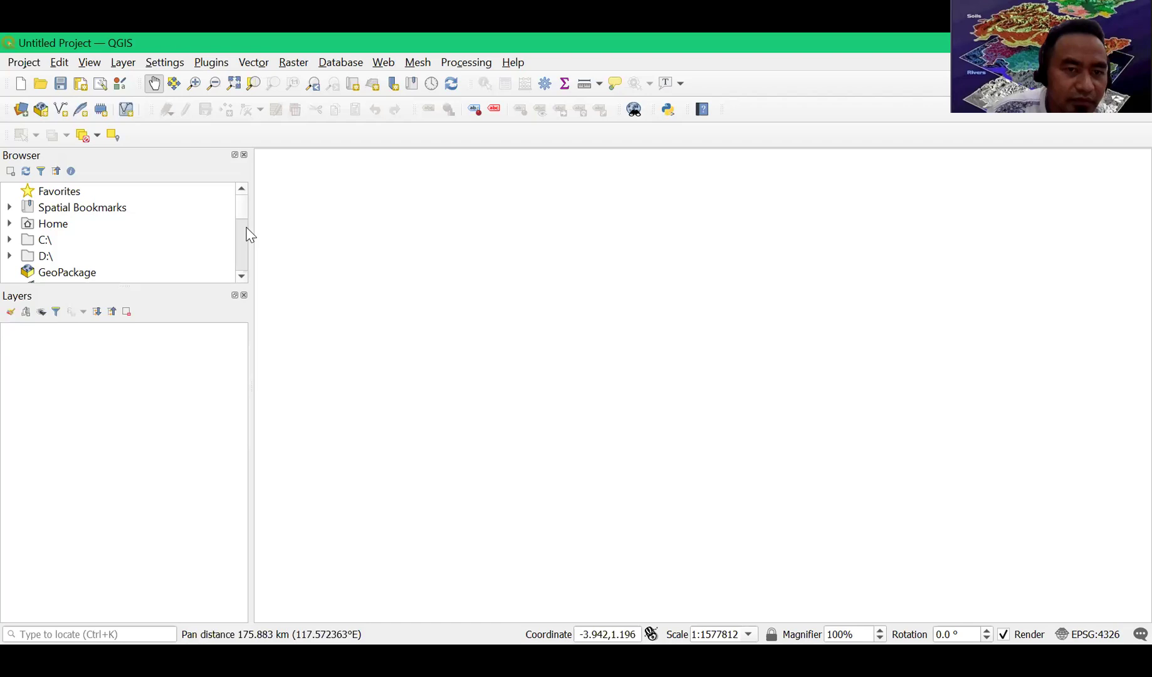
# - Browse the D:\ drive through the USAKTI and 2_Gasal folders and expand the Pengajaran folder
pyautogui.scroll(-1, 47, 263)
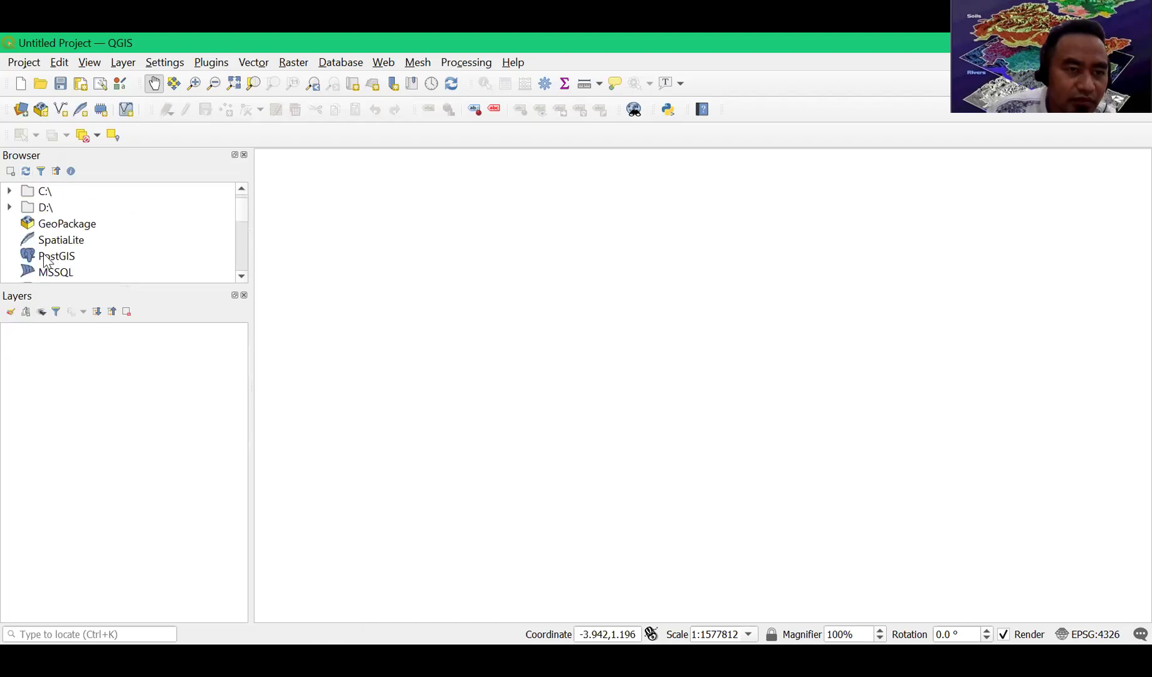
pyautogui.doubleClick(49, 207)
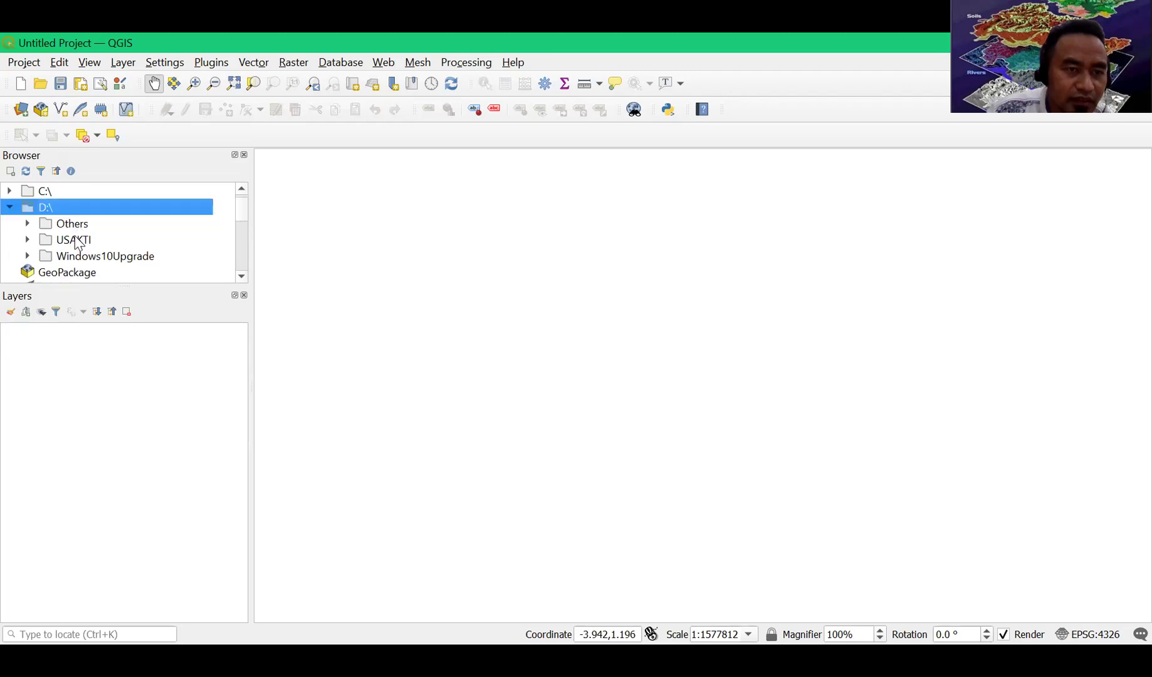
pyautogui.doubleClick(75, 237)
pyautogui.scroll(-1, 76, 240)
pyautogui.doubleClick(85, 223)
pyautogui.scroll(-1, 88, 223)
pyautogui.doubleClick(99, 208)
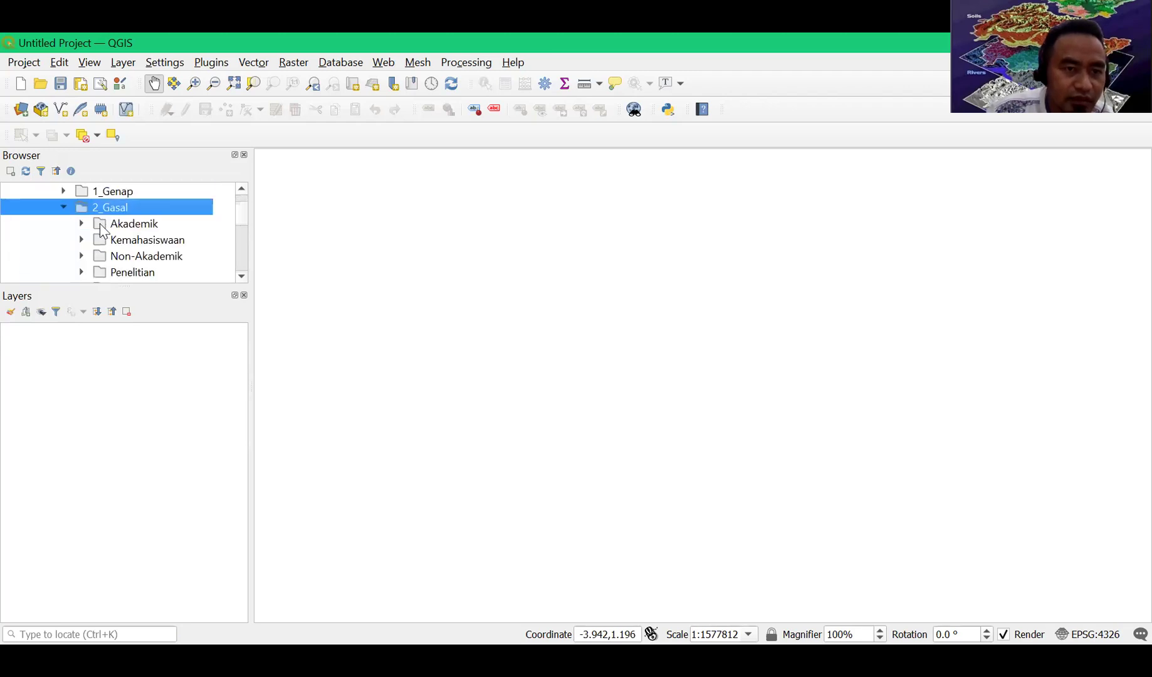
pyautogui.scroll(-1, 118, 254)
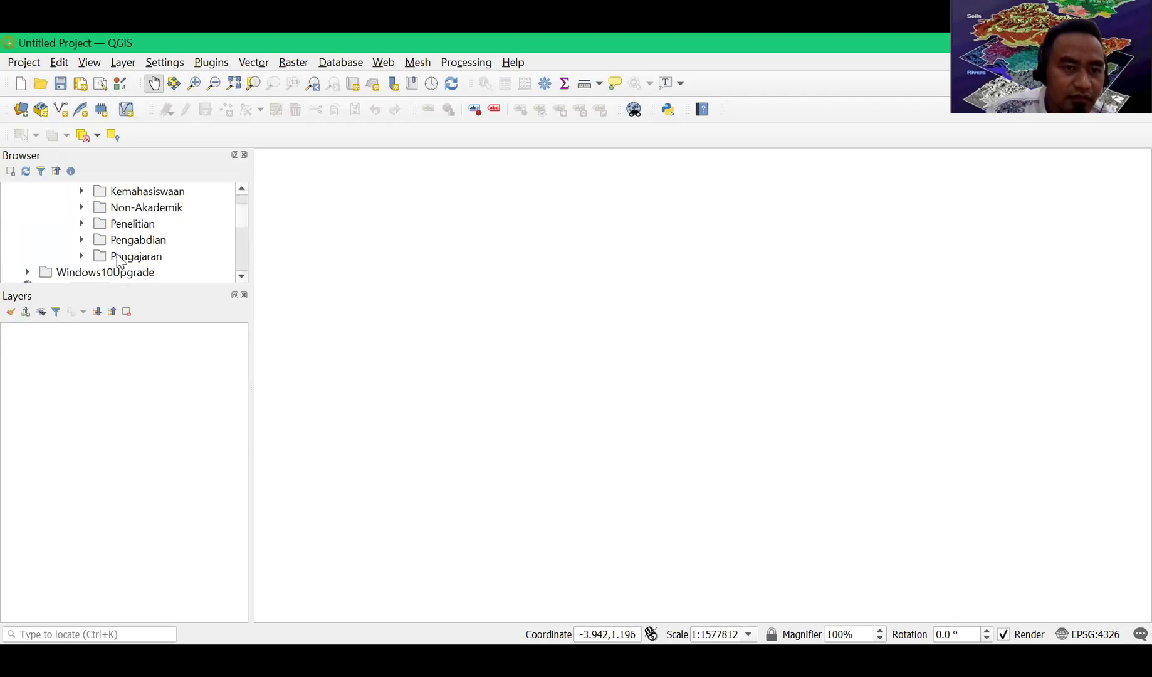
pyautogui.doubleClick(118, 256)
# - Add Peta_NKRI_Skala_5000000_03102017.jpg from the 4_Digitasi_Q folder of the 1_Perpetaan dan GIS course folder as a raster layer
pyautogui.scroll(-1, 119, 258)
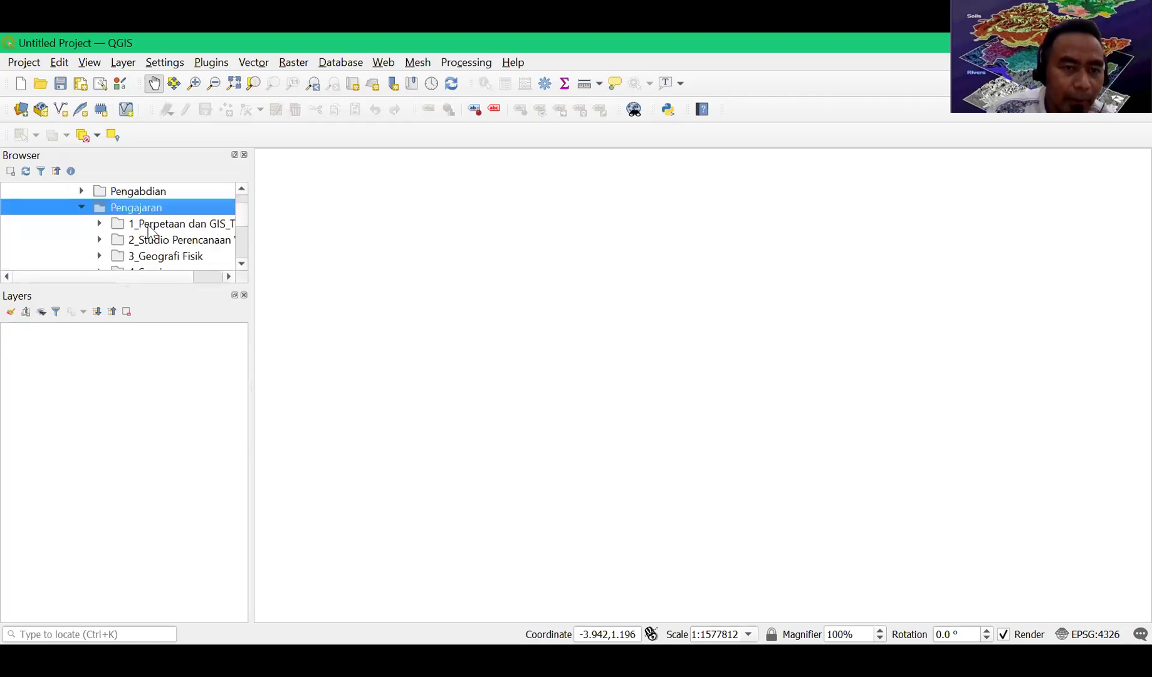
pyautogui.doubleClick(149, 227)
pyautogui.scroll(-1, 151, 233)
pyautogui.scroll(-2, 154, 248)
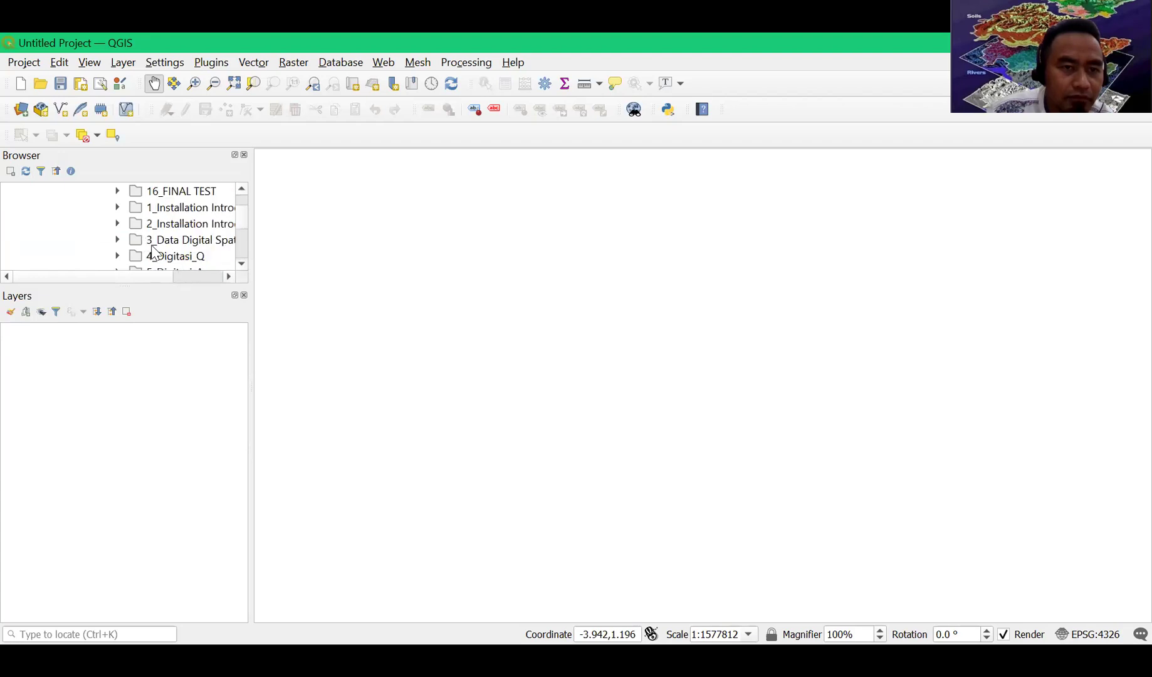
pyautogui.doubleClick(163, 257)
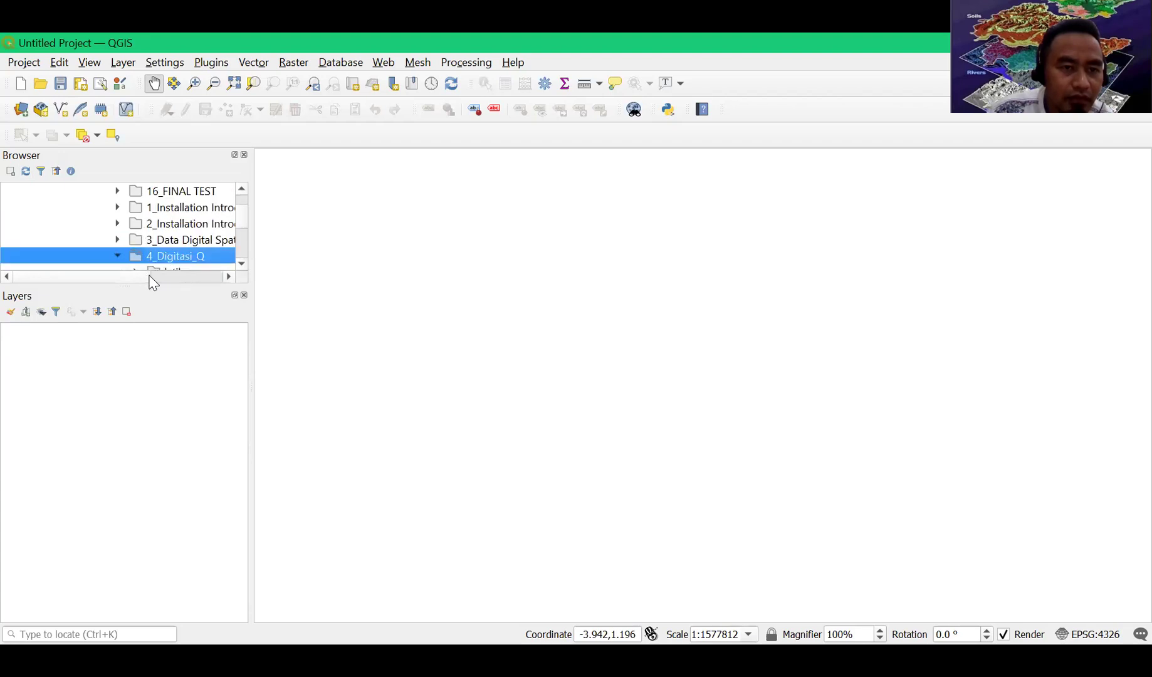
pyautogui.scroll(-1, 151, 277)
pyautogui.scroll(-1, 112, 242)
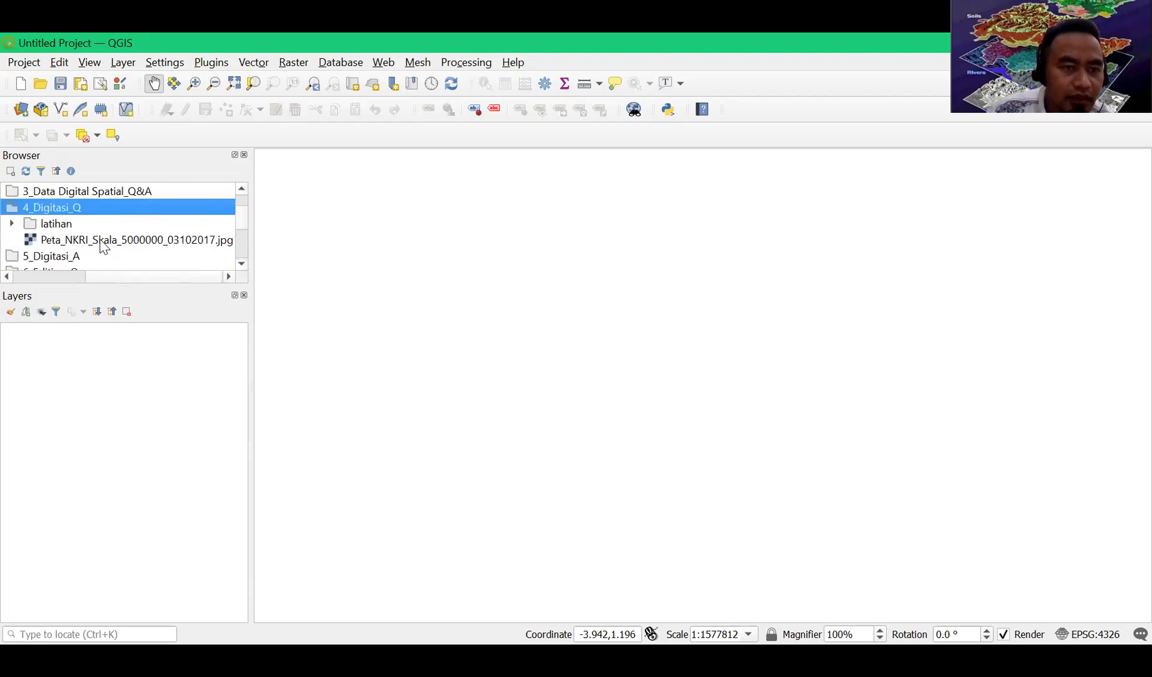
pyautogui.click(103, 243)
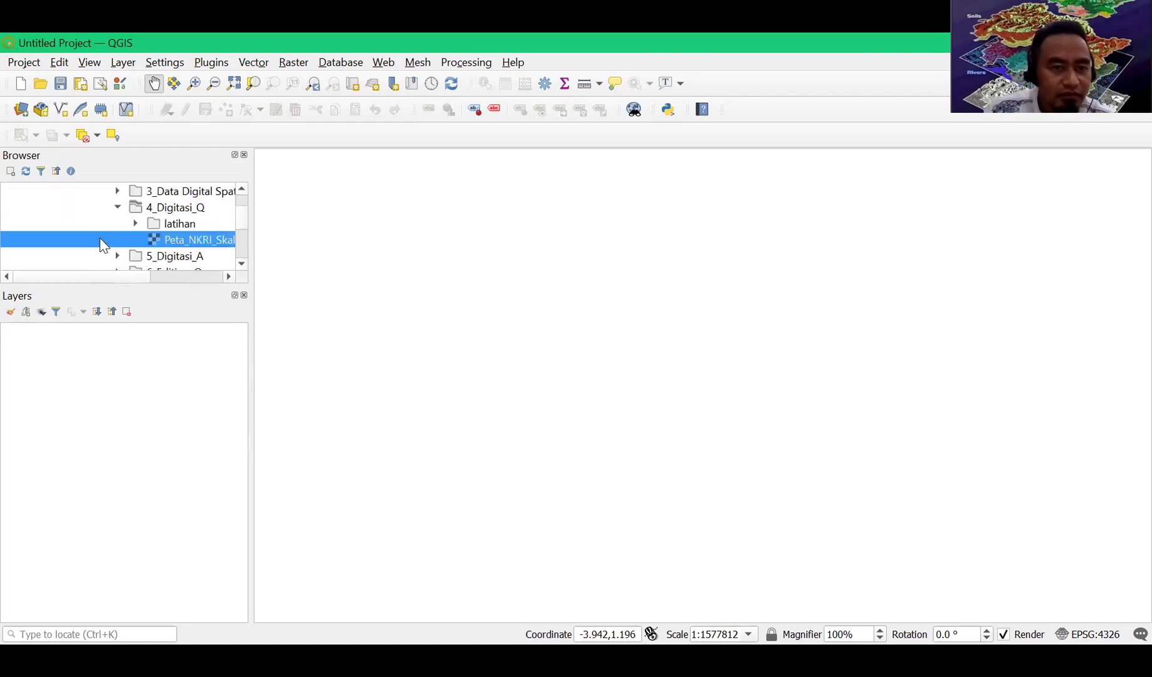
pyautogui.doubleClick(197, 240)
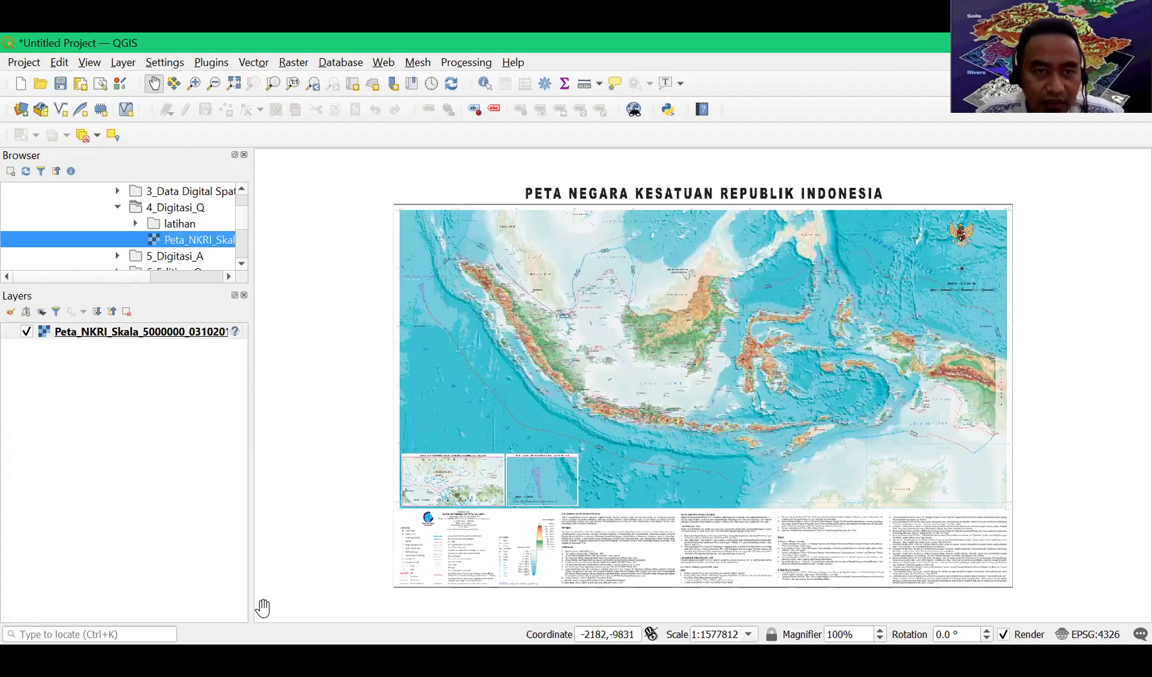
# - Examine the loaded map of Indonesia, including its title, inset maps, legend and notes
pyautogui.moveTo(421, 259); pyautogui.dragTo(504, 244)
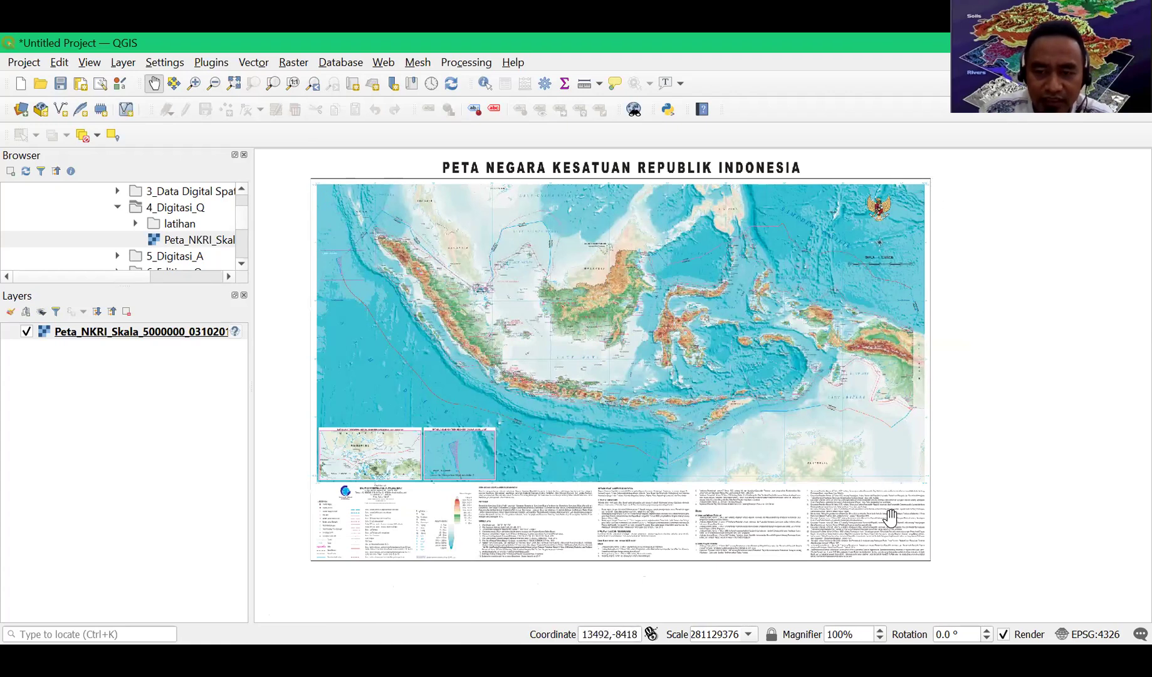
pyautogui.scroll(-1, 309, 549)
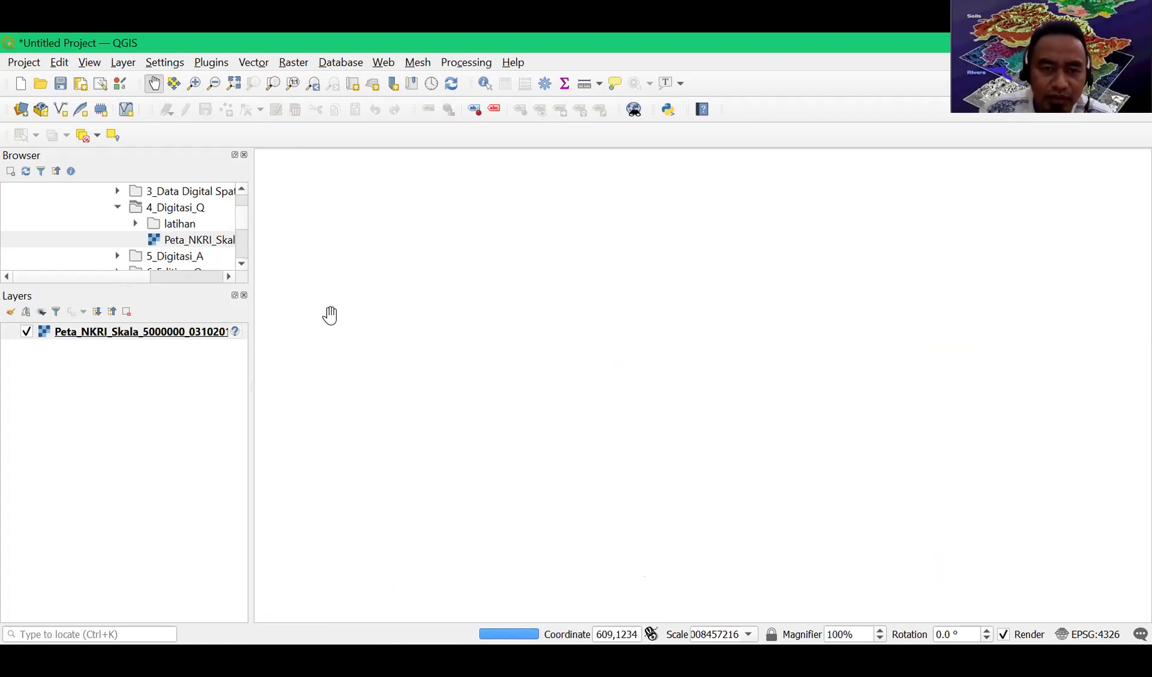
pyautogui.moveTo(566, 496); pyautogui.dragTo(658, 390)
pyautogui.scroll(2, 648, 389)
pyautogui.scroll(1, 611, 354)
pyautogui.moveTo(466, 373); pyautogui.dragTo(697, 479)
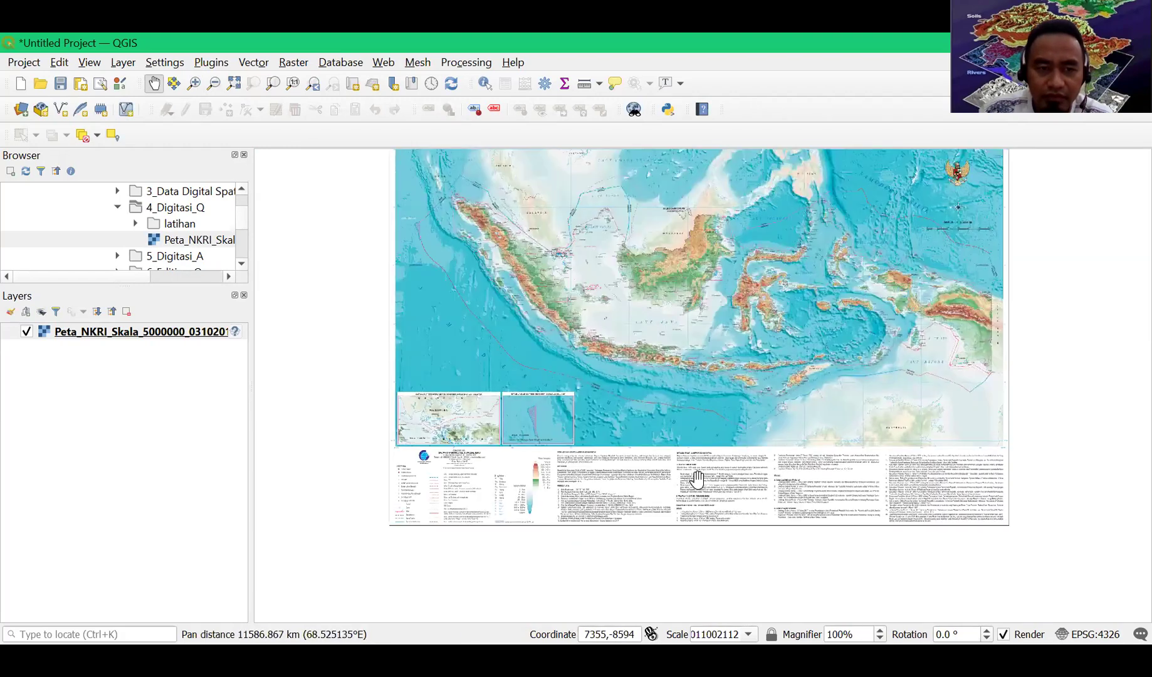
pyautogui.moveTo(710, 334); pyautogui.dragTo(651, 356)
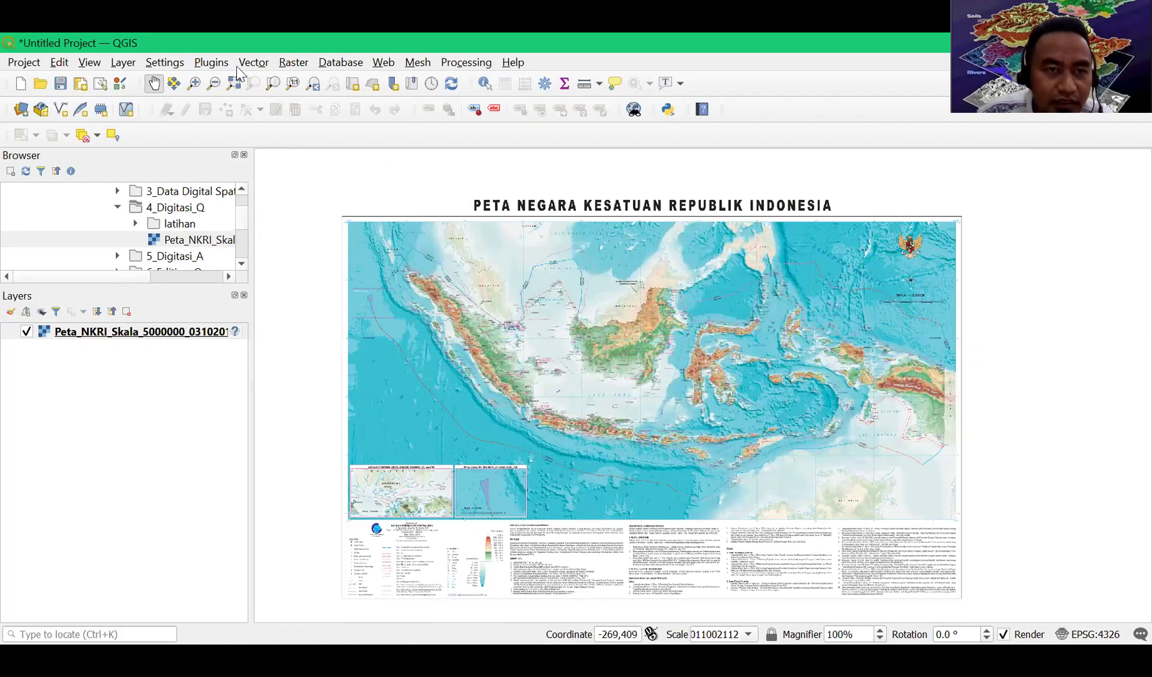
# - Open the Georeferencer and load the raster Peta_NKRI_Skala_5000000_03102017.jpg from the 4_Digitasi_Q folder
pyautogui.click(294, 62)
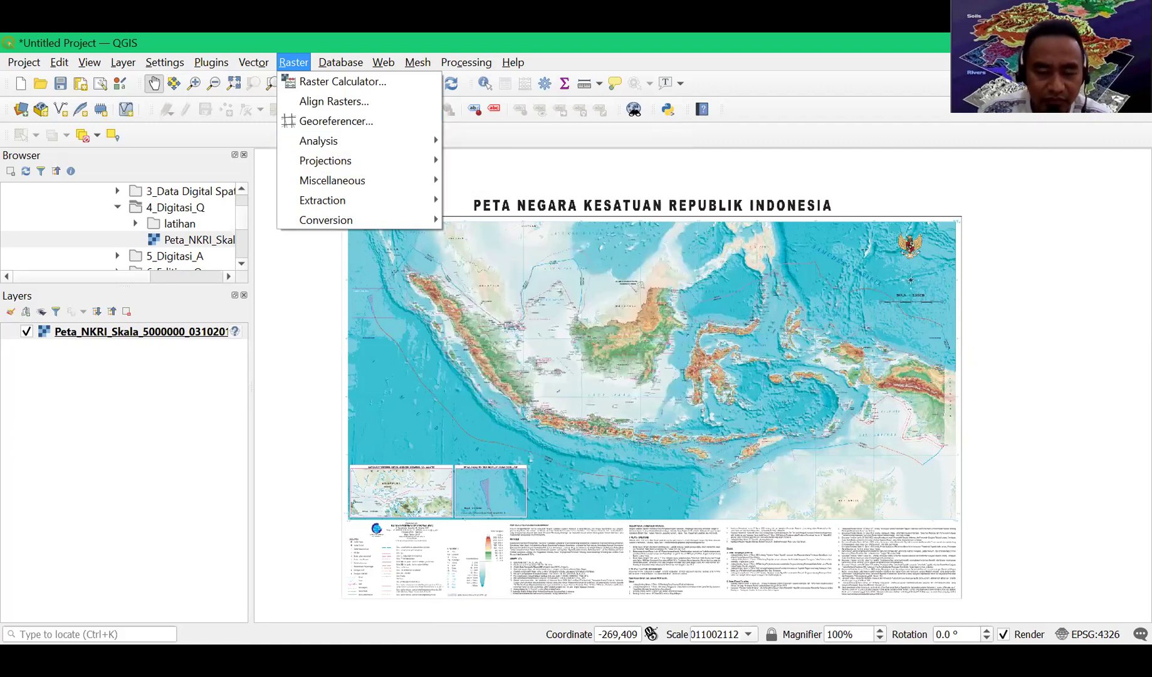
pyautogui.hotkey('alt', 'Tab')
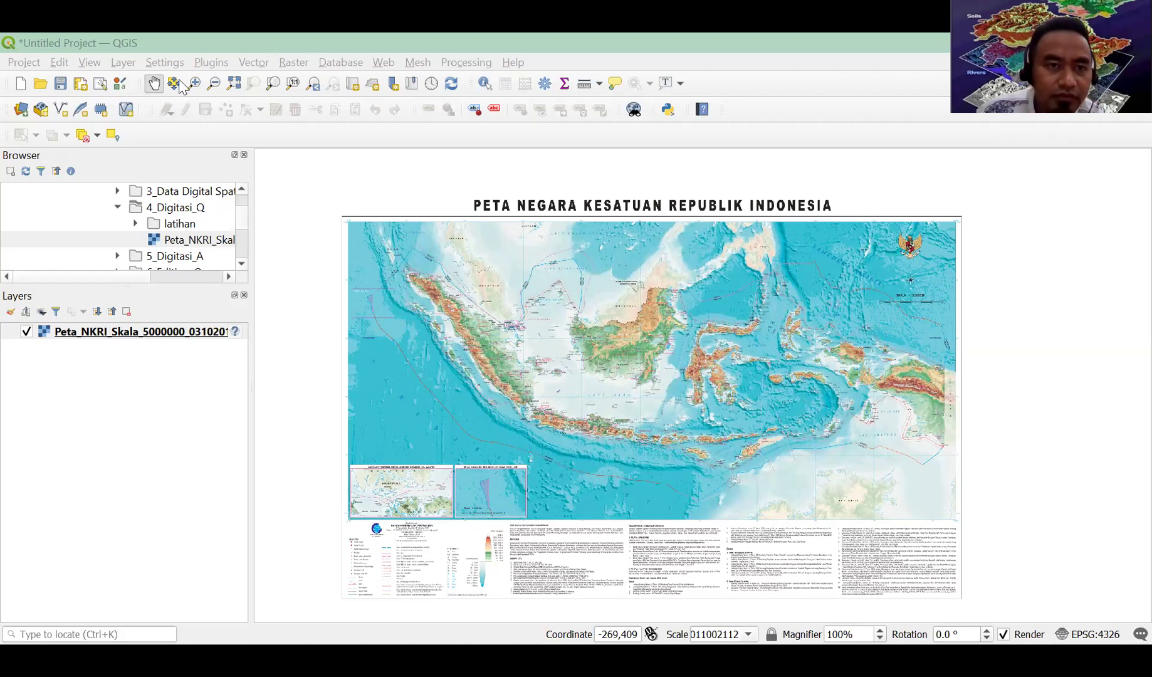
pyautogui.click(292, 62)
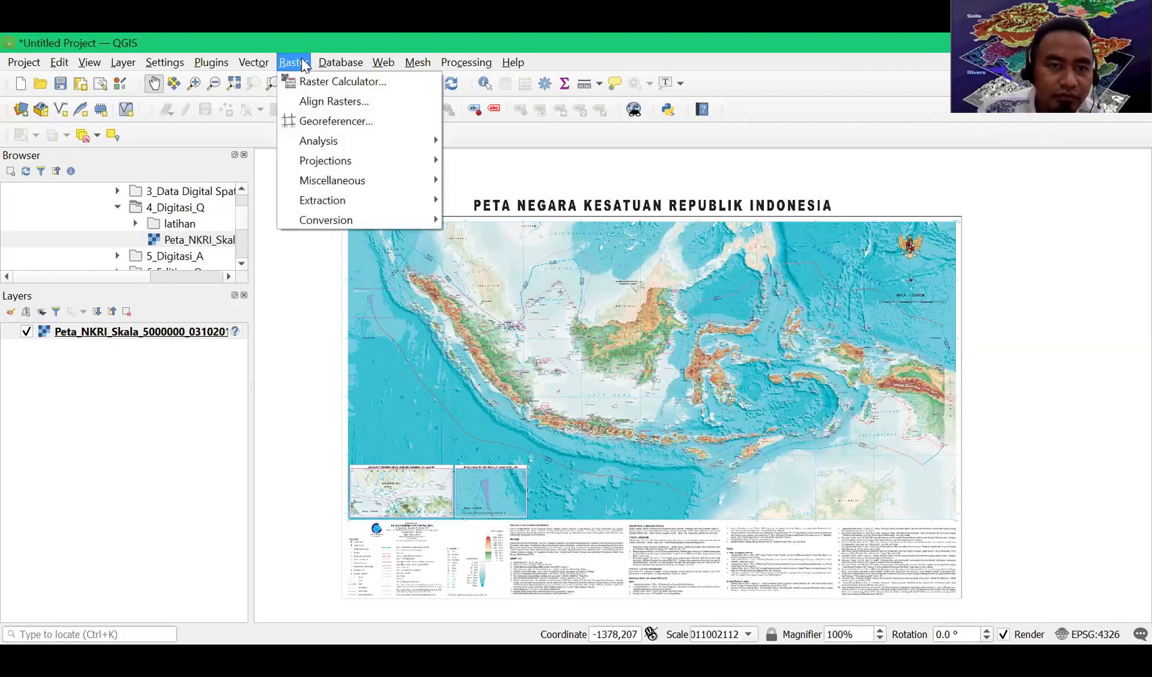
pyautogui.click(325, 121)
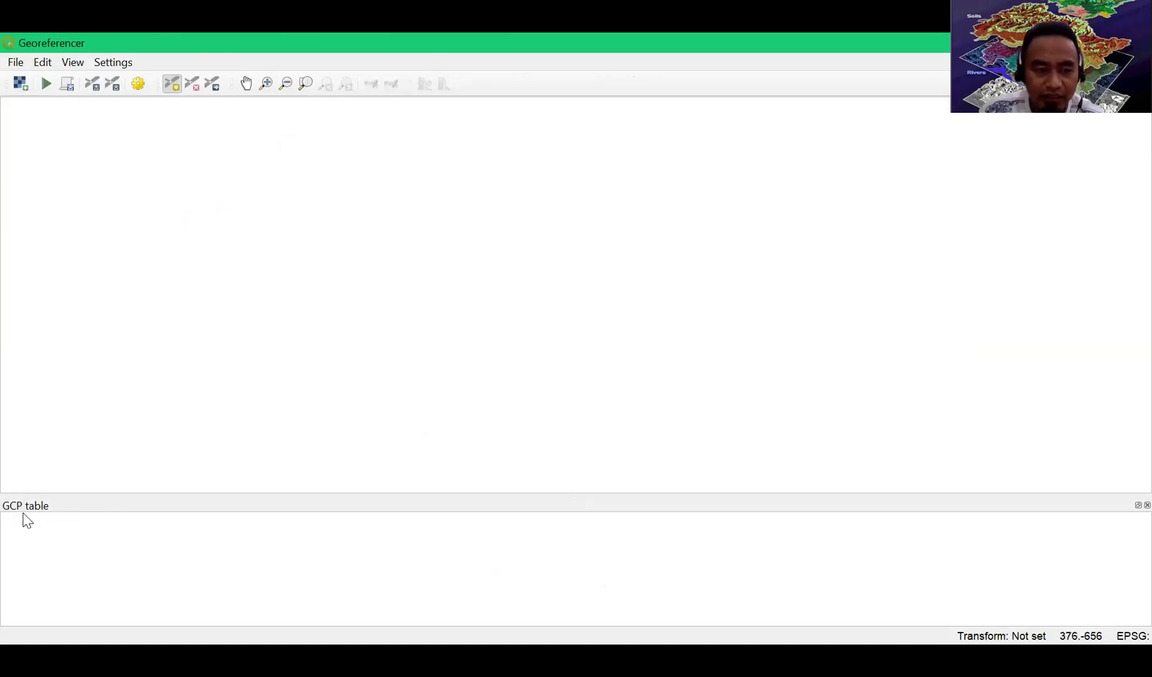
pyautogui.click(24, 88)
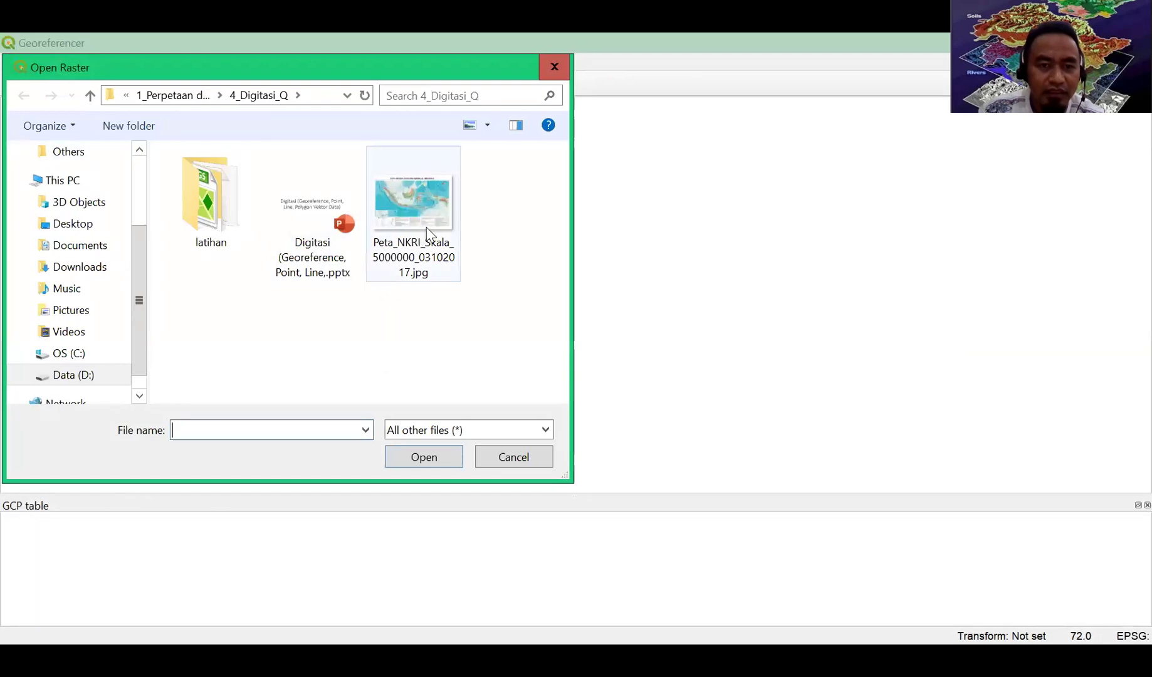
pyautogui.click(418, 226)
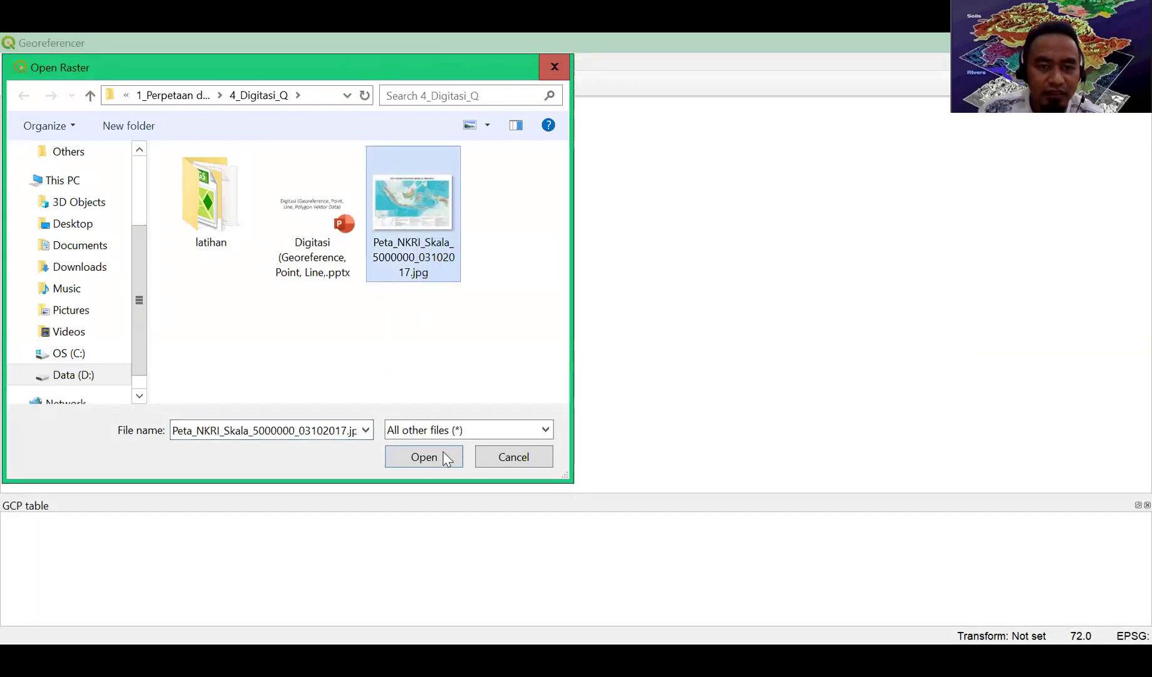
pyautogui.click(438, 462)
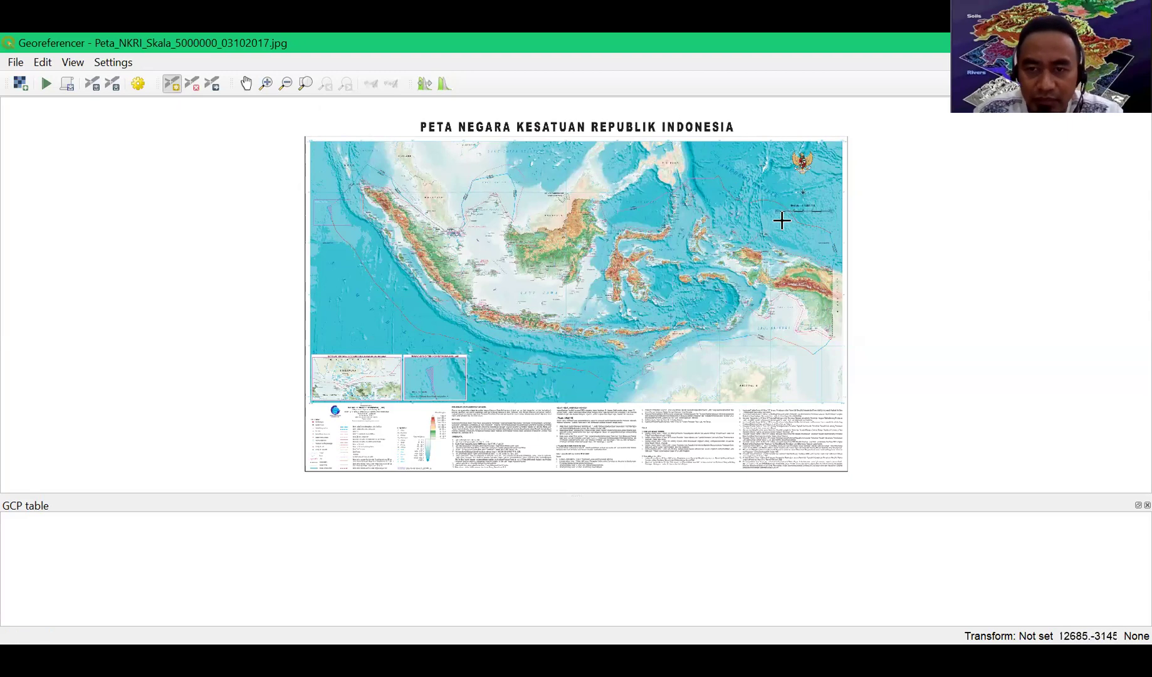
pyautogui.scroll(1, 764, 207)
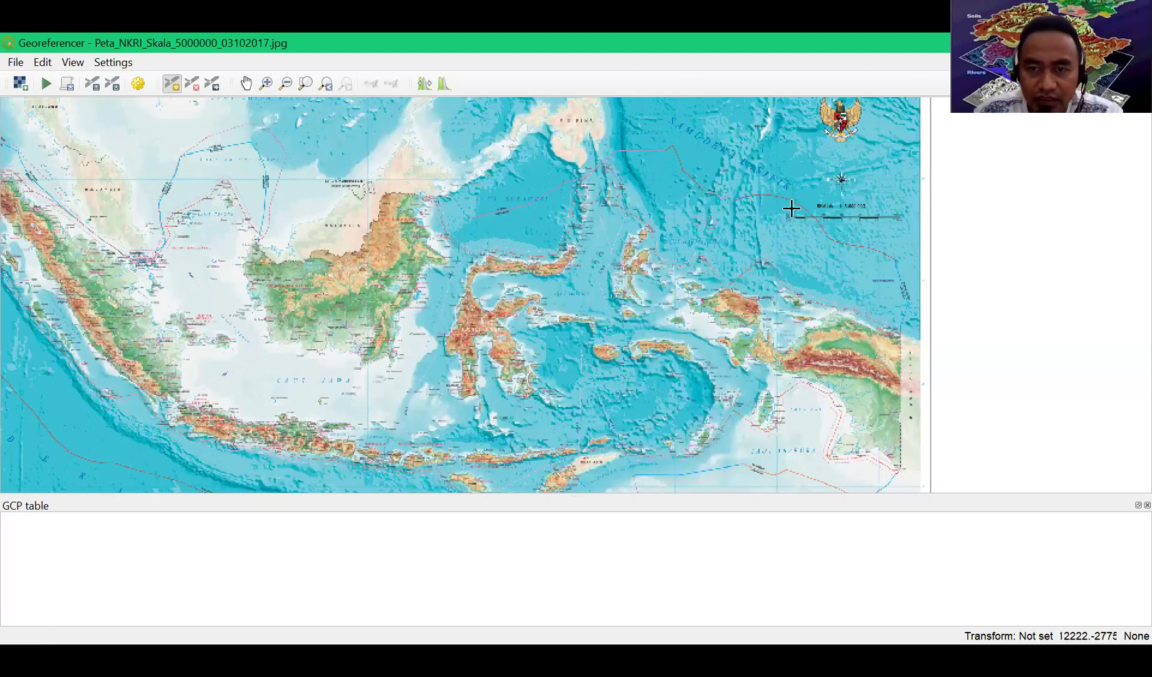
pyautogui.click(747, 327)
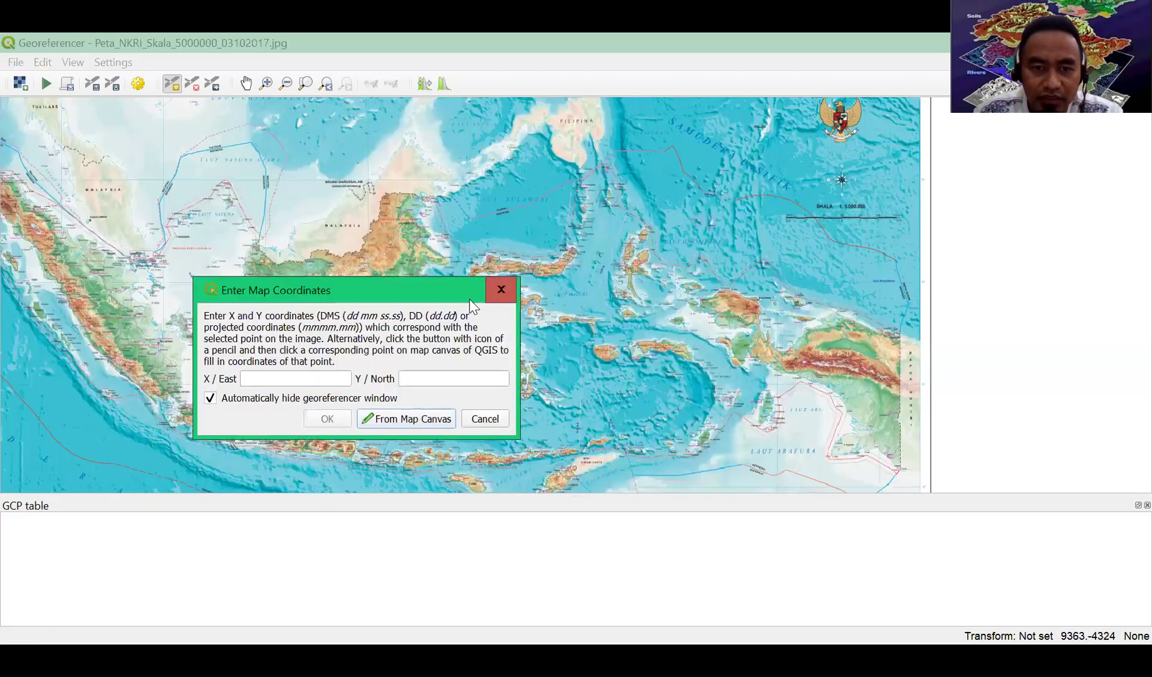
pyautogui.click(502, 290)
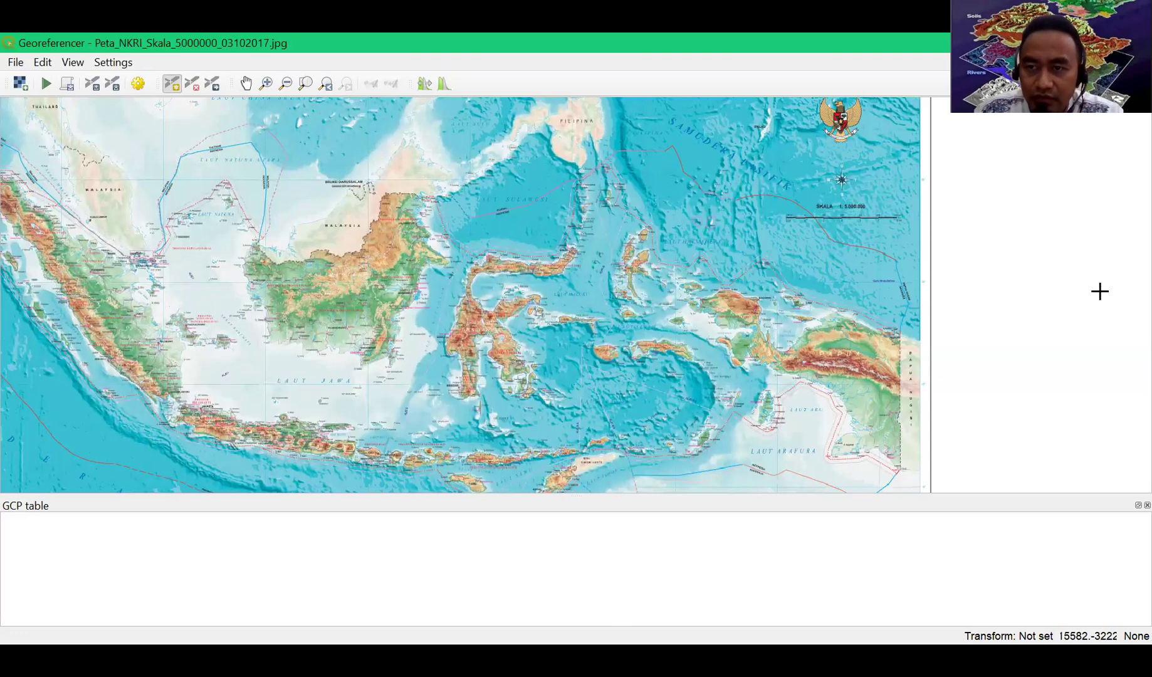
# - Examine the north-east corner of the map frame up close, including its longitude and latitude labels
pyautogui.scroll(2, 1064, 228)
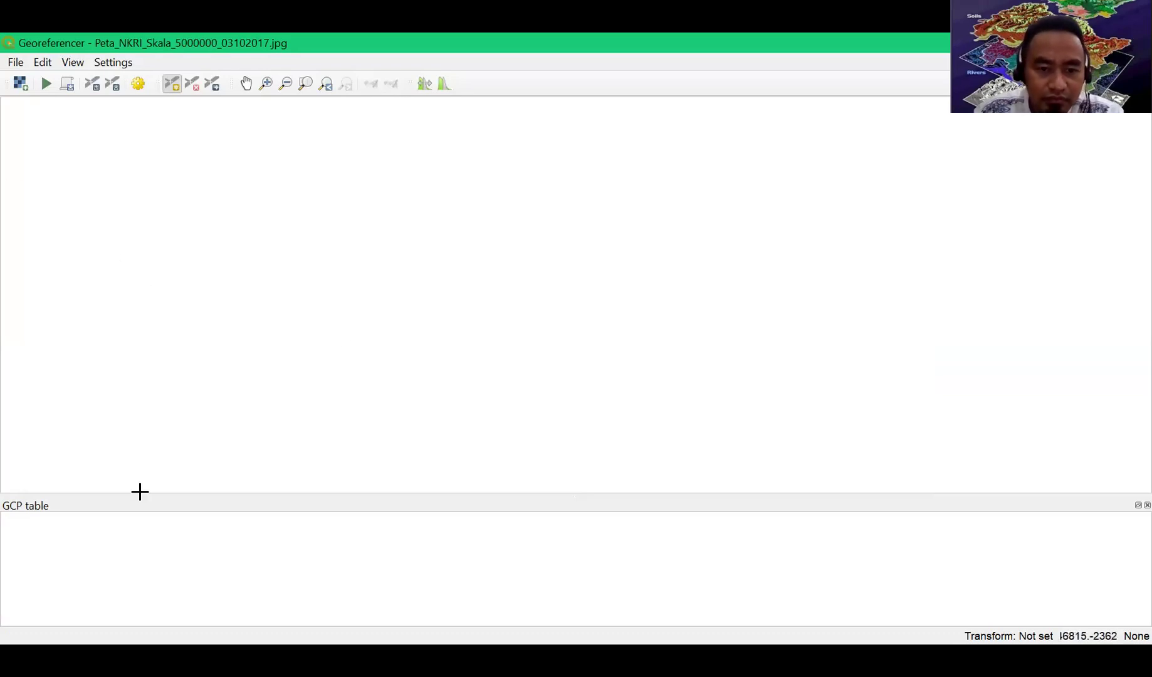
pyautogui.scroll(-2, 607, 417)
pyautogui.scroll(3, 635, 337)
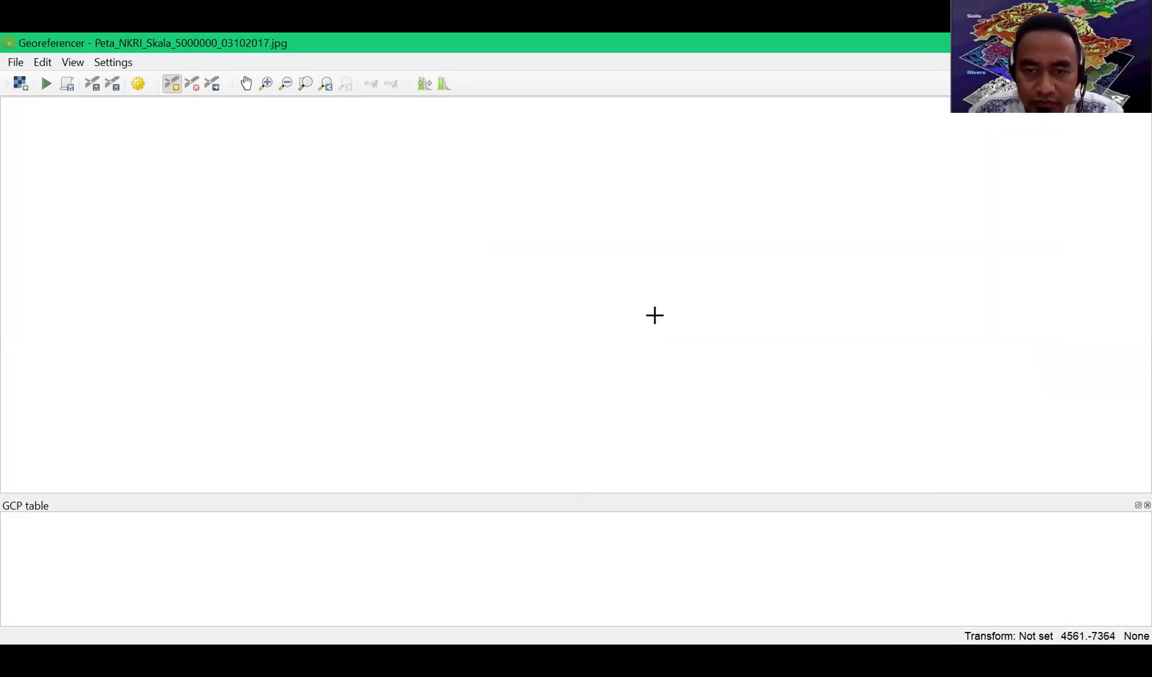
pyautogui.scroll(-1, 641, 362)
pyautogui.click(246, 83)
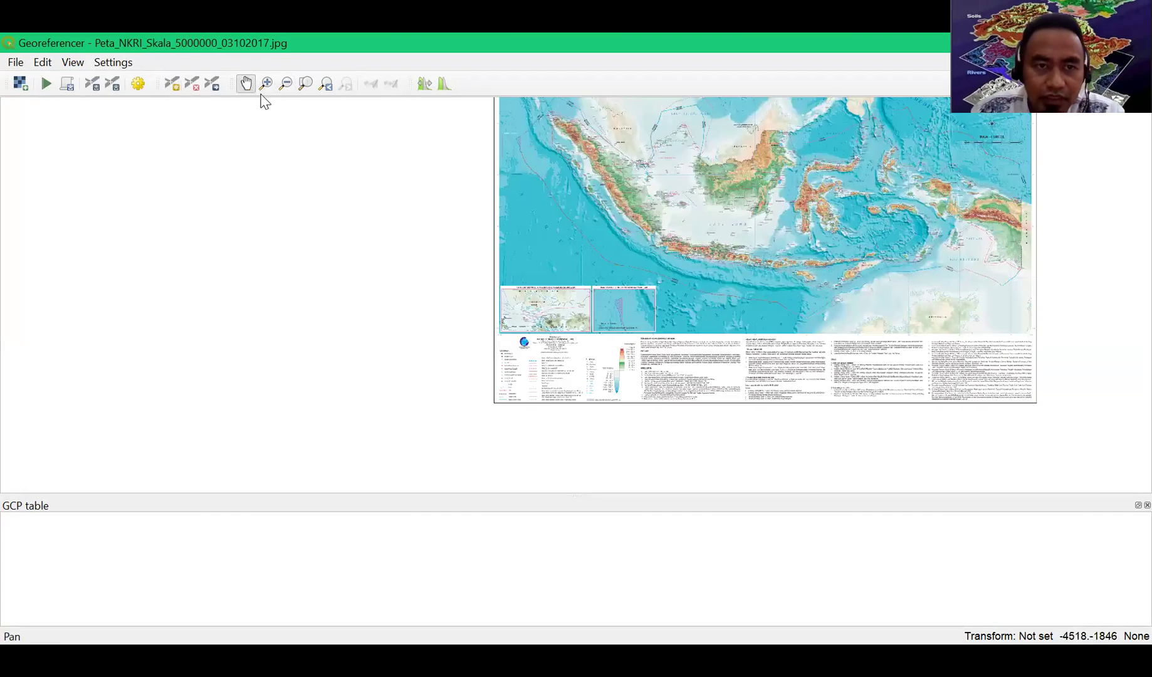
pyautogui.moveTo(913, 175); pyautogui.dragTo(705, 312)
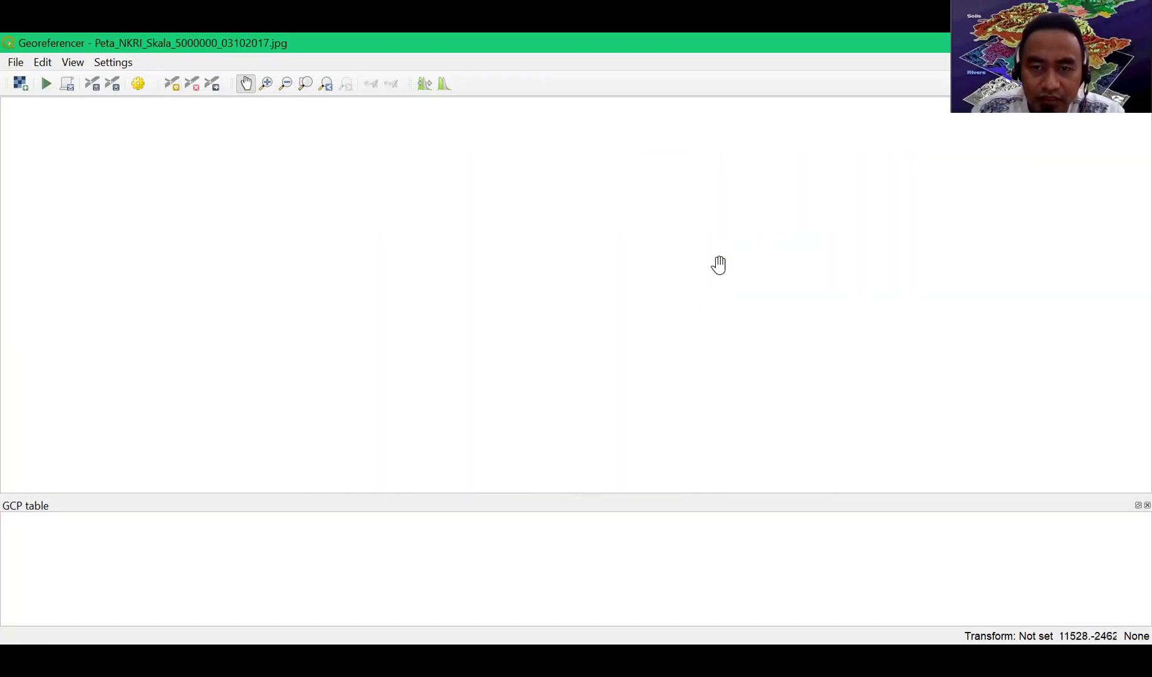
pyautogui.scroll(1, 741, 265)
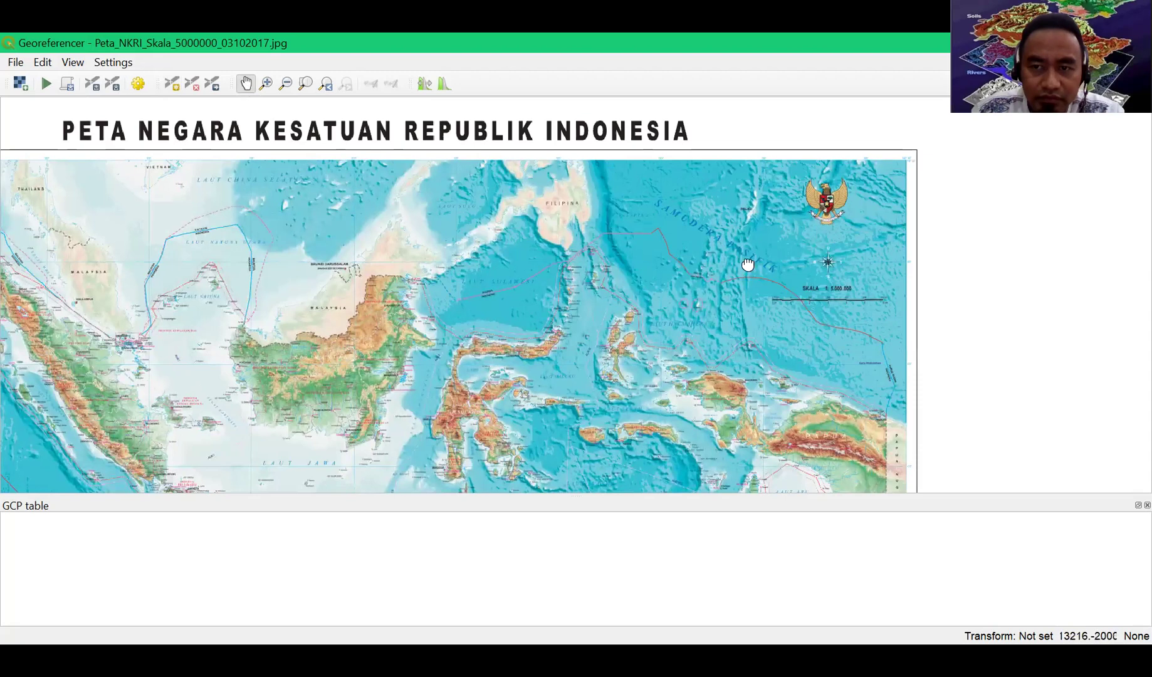
pyautogui.scroll(1, 712, 295)
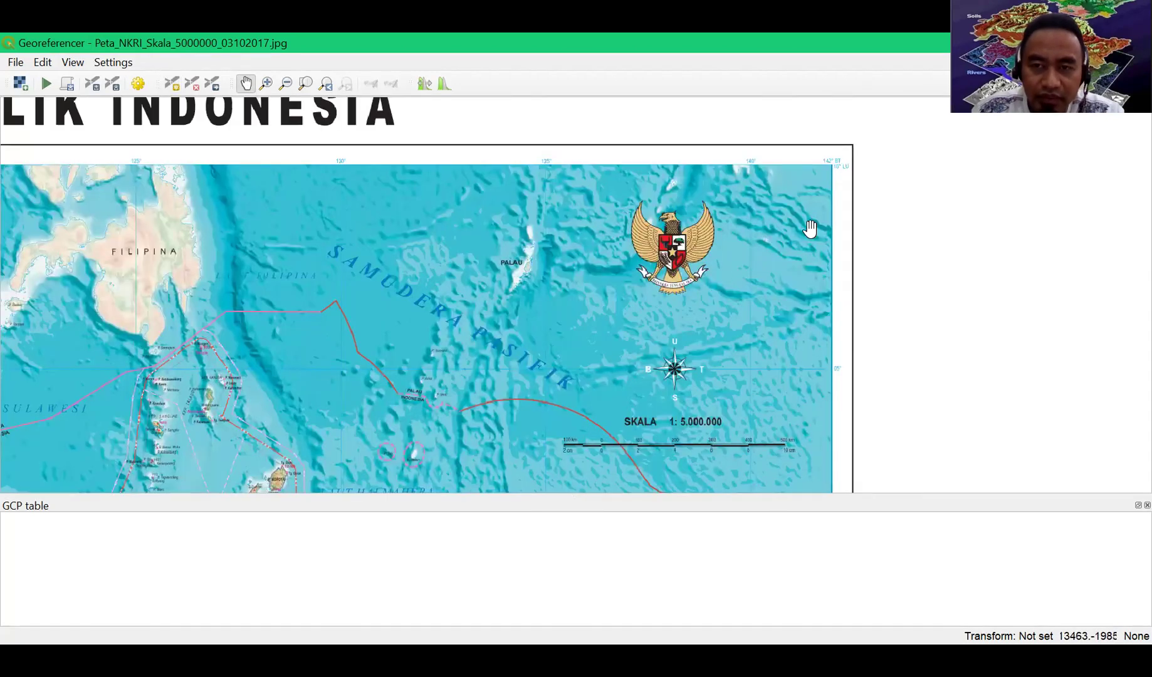
pyautogui.scroll(1, 812, 233)
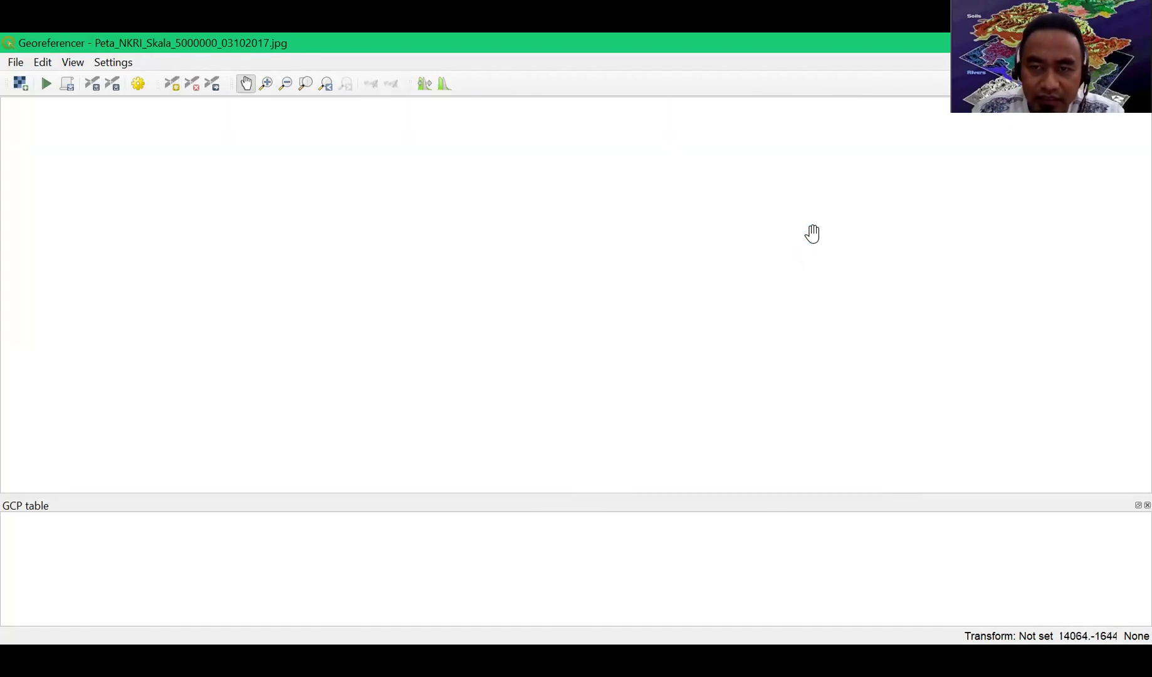
pyautogui.press('Up')
pyautogui.press('Up')
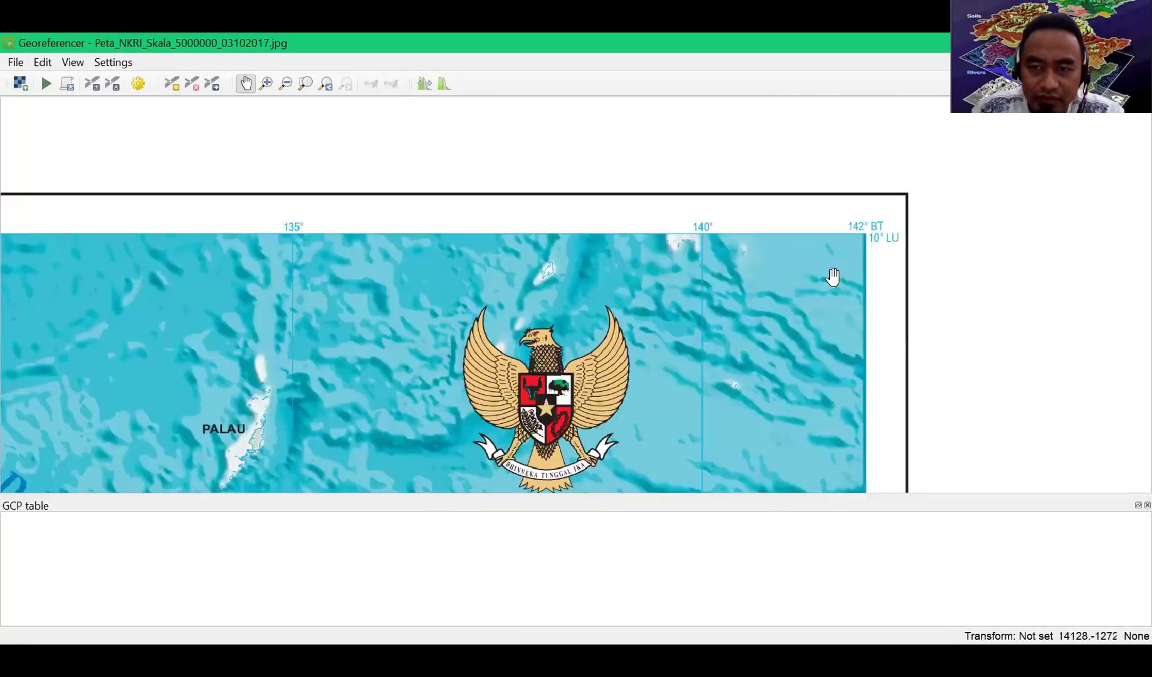
pyautogui.scroll(1, 843, 274)
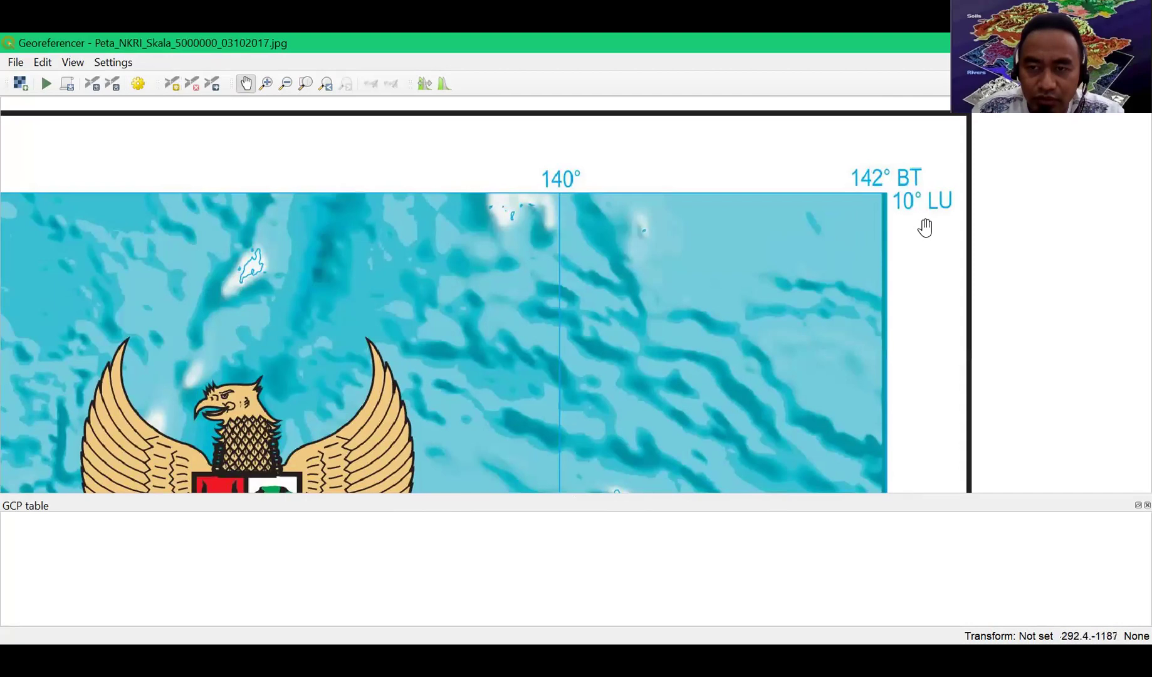
pyautogui.scroll(1, 904, 230)
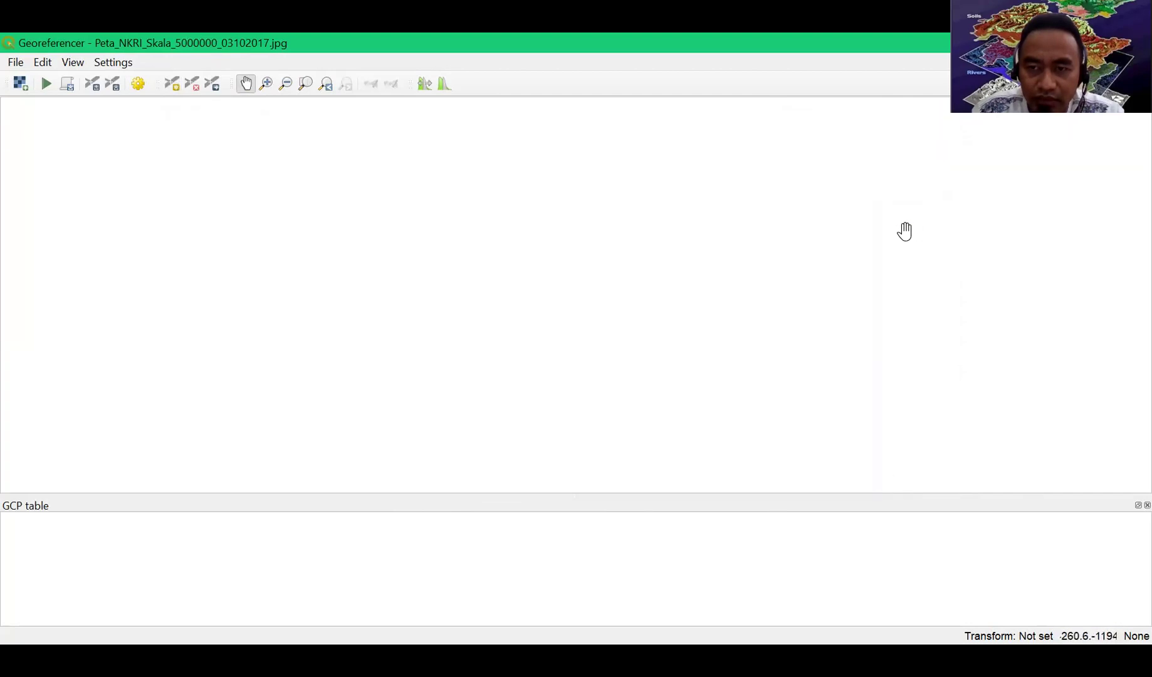
pyautogui.moveTo(790, 226); pyautogui.dragTo(649, 300)
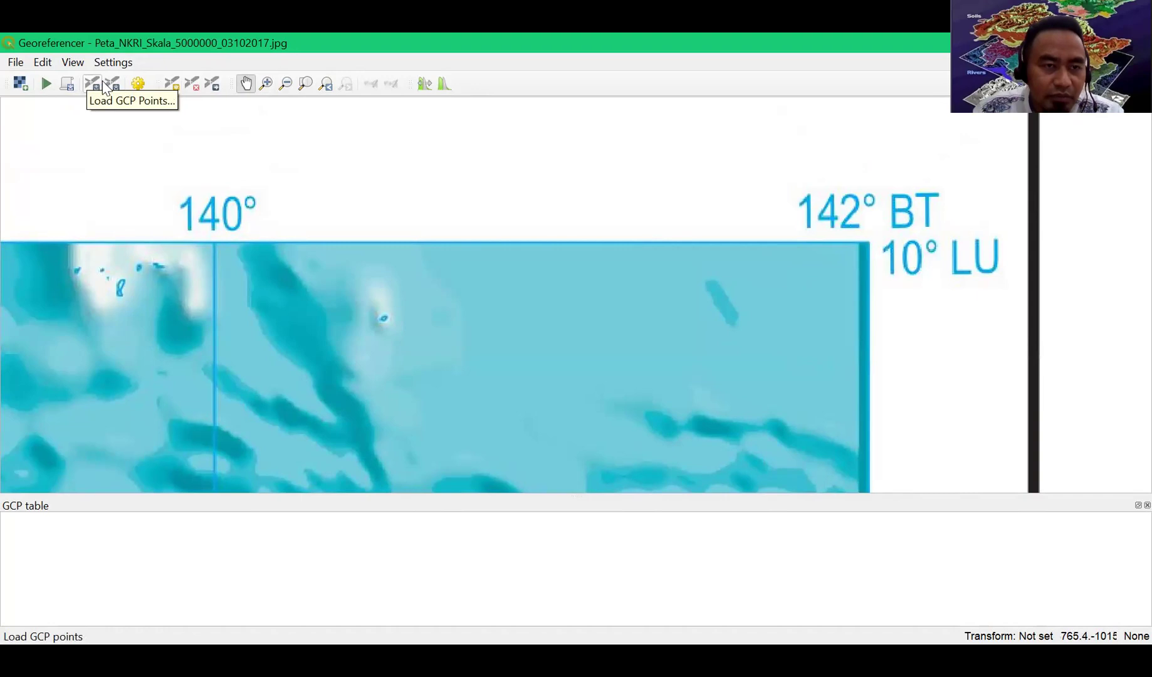
# - Place a ground control point on the north-east corner of the map frame, keeping the corner's coordinate labels in view
pyautogui.click(174, 86)
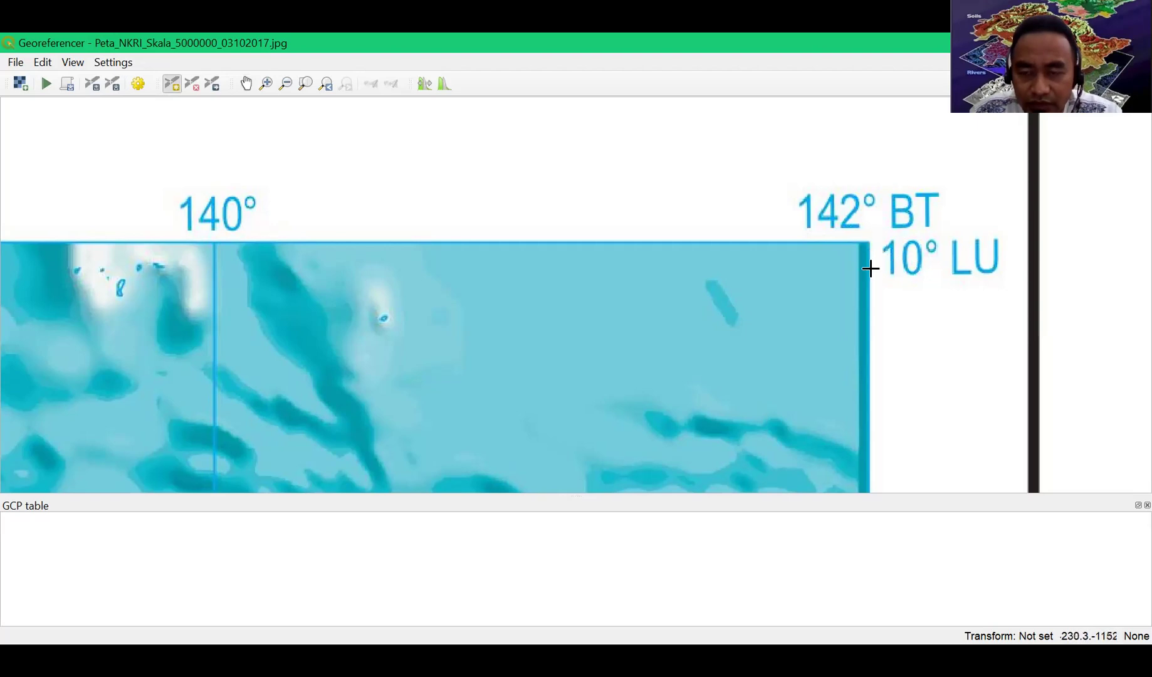
pyautogui.scroll(-2, 868, 257)
pyautogui.scroll(1, 807, 287)
pyautogui.scroll(1, 881, 265)
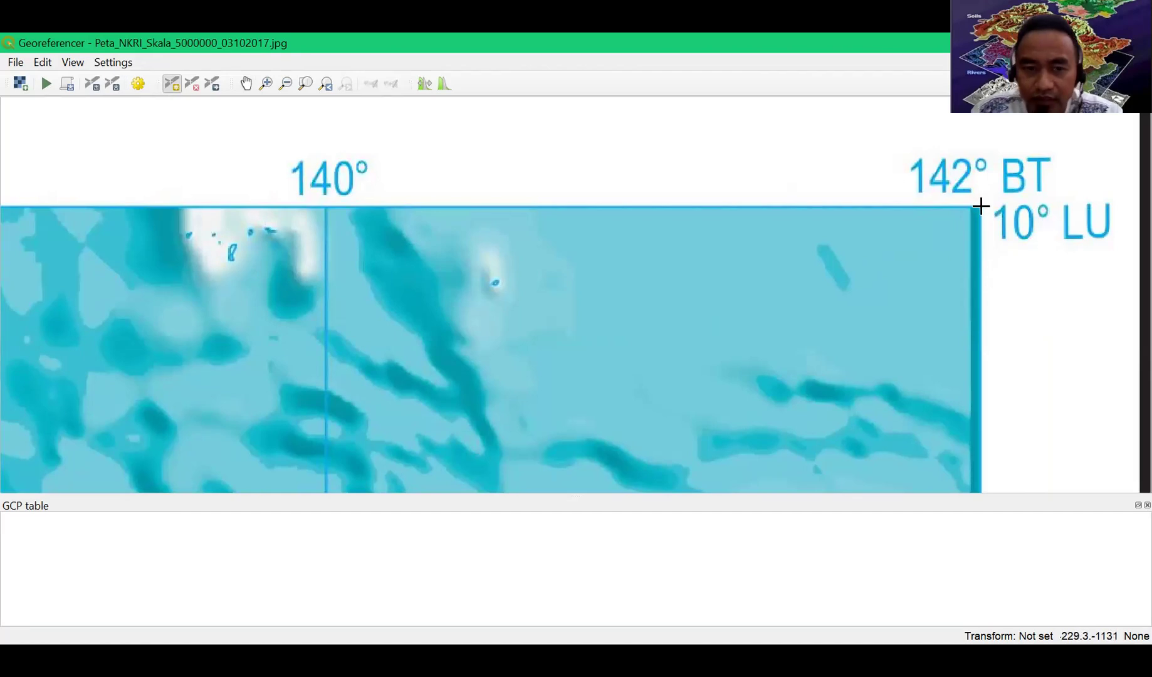
pyautogui.click(981, 206)
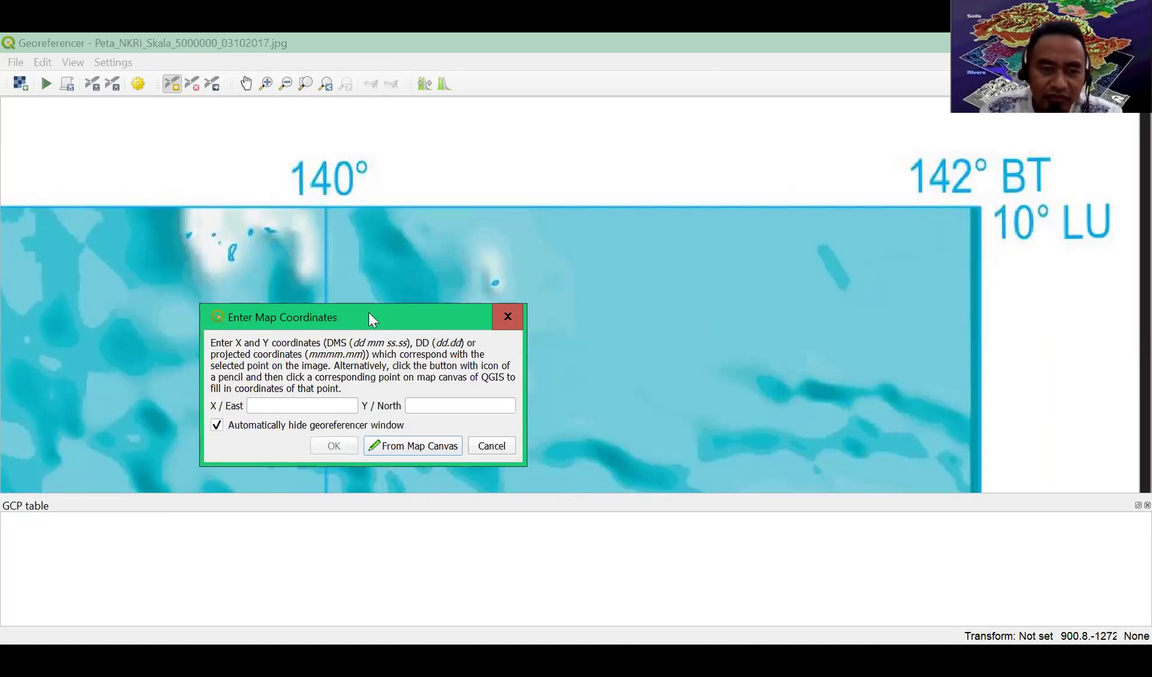
pyautogui.moveTo(370, 319); pyautogui.dragTo(511, 228)
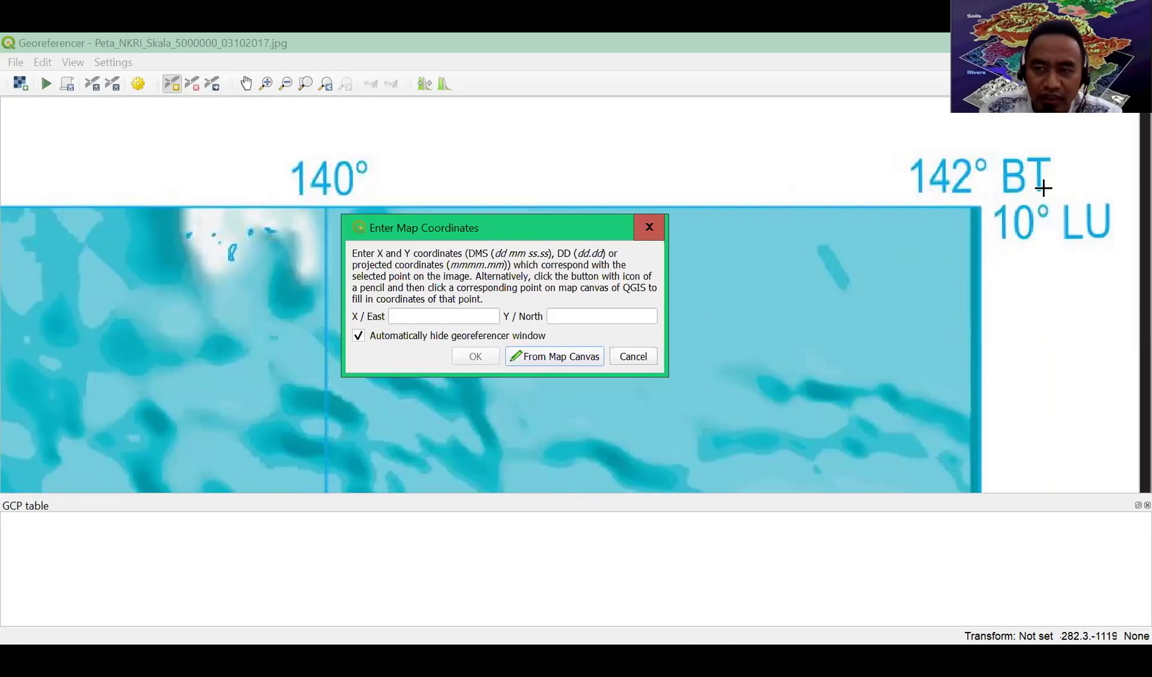
# - Assign the north-east corner control point the map coordinates X / East 142 and Y / North 10
pyautogui.click(406, 318)
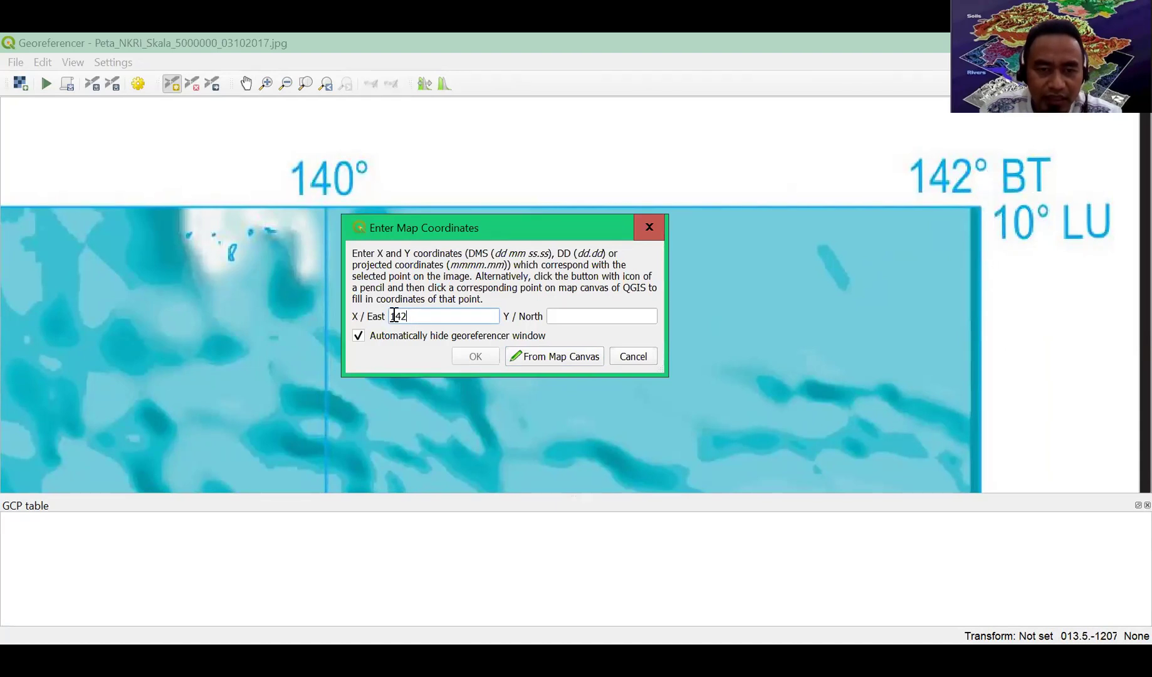
pyautogui.click(392, 316)
pyautogui.write('-')
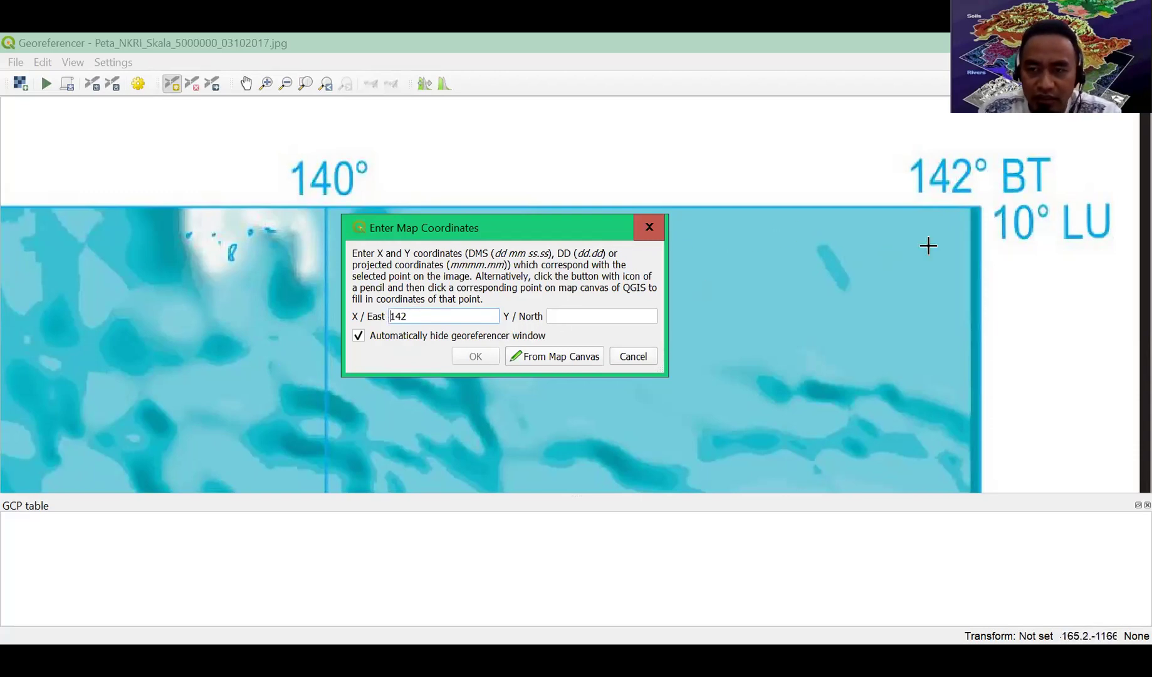
pyautogui.click(560, 315)
pyautogui.write('10')
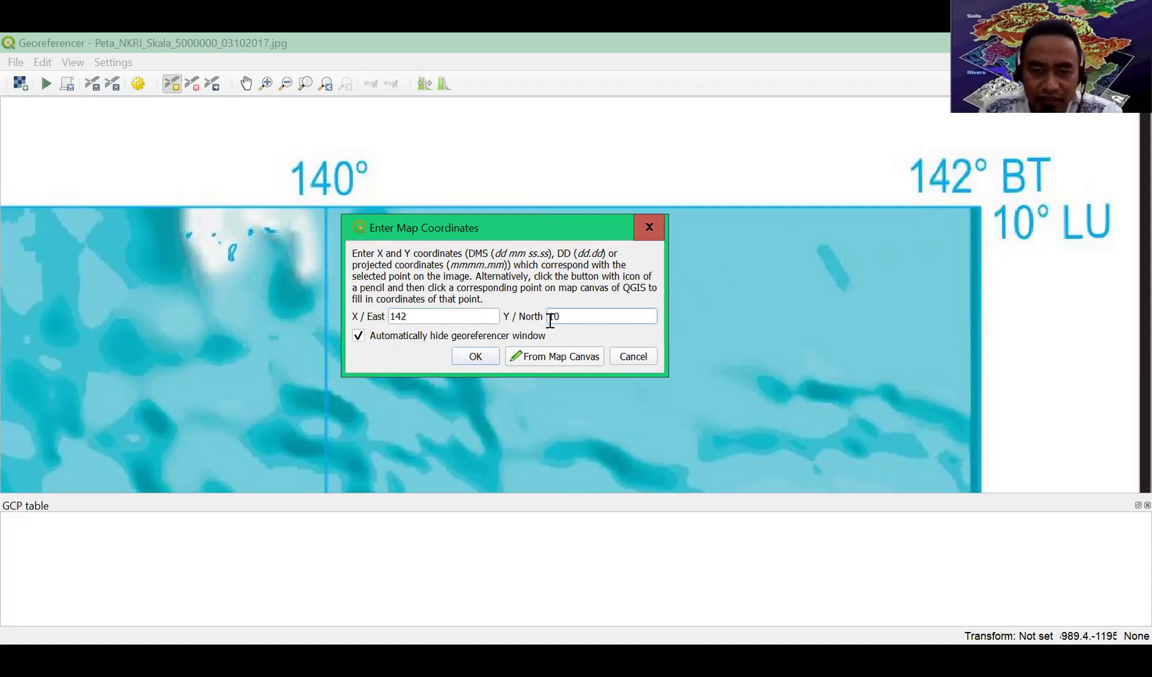
pyautogui.write('-')
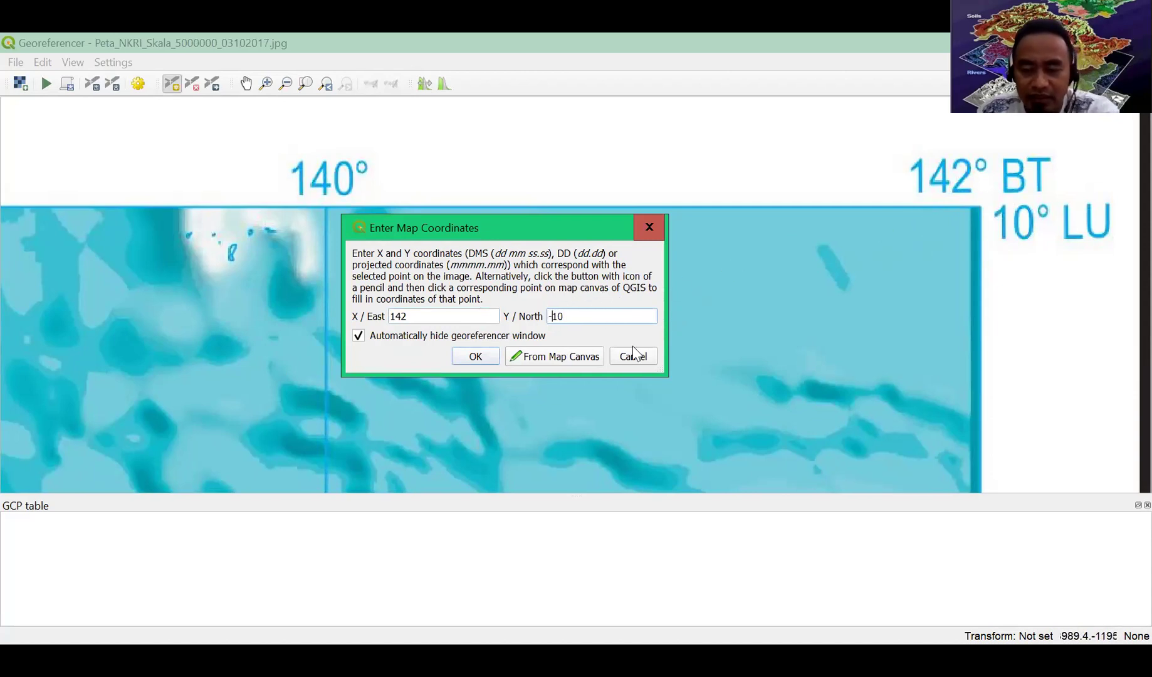
pyautogui.click(483, 360)
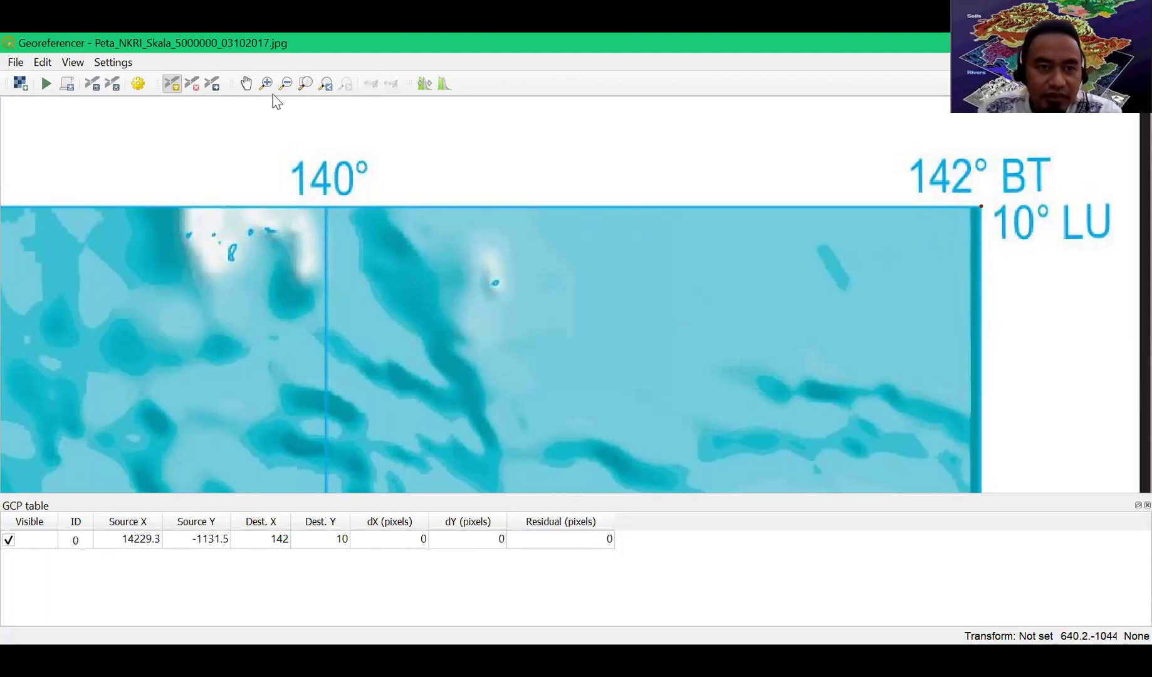
# - Examine the south-east corner of the map frame up close, including its longitude label and the nearest latitude label
pyautogui.scroll(-3, 613, 265)
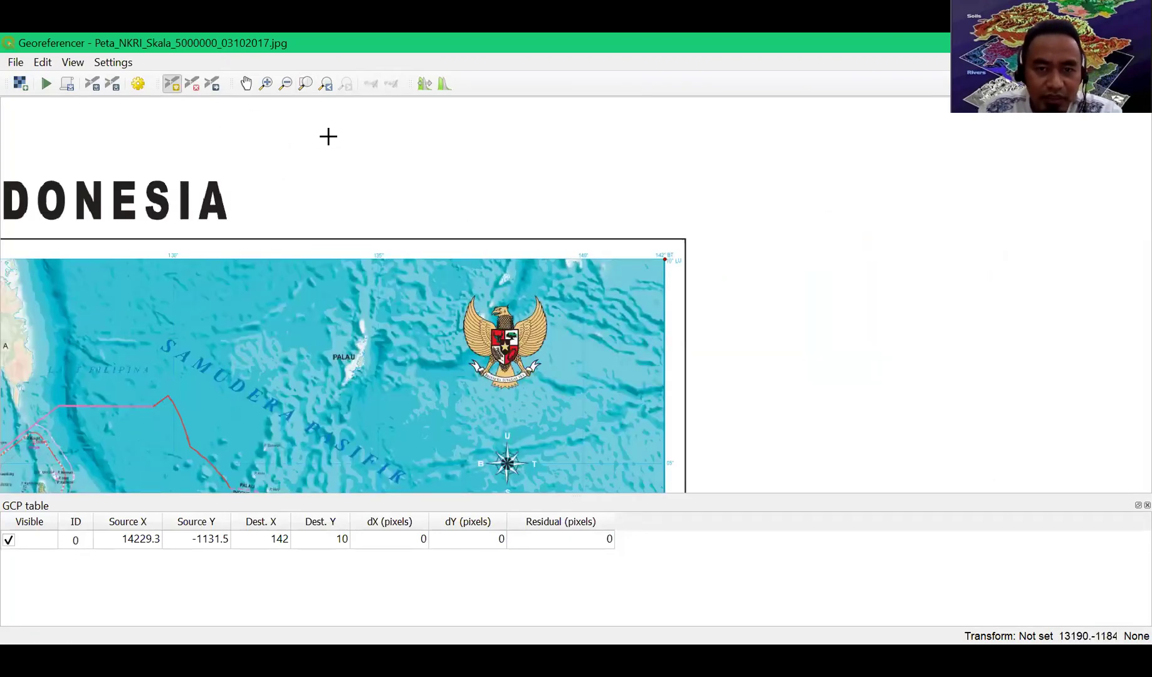
pyautogui.click(245, 83)
pyautogui.moveTo(618, 474); pyautogui.dragTo(663, 297)
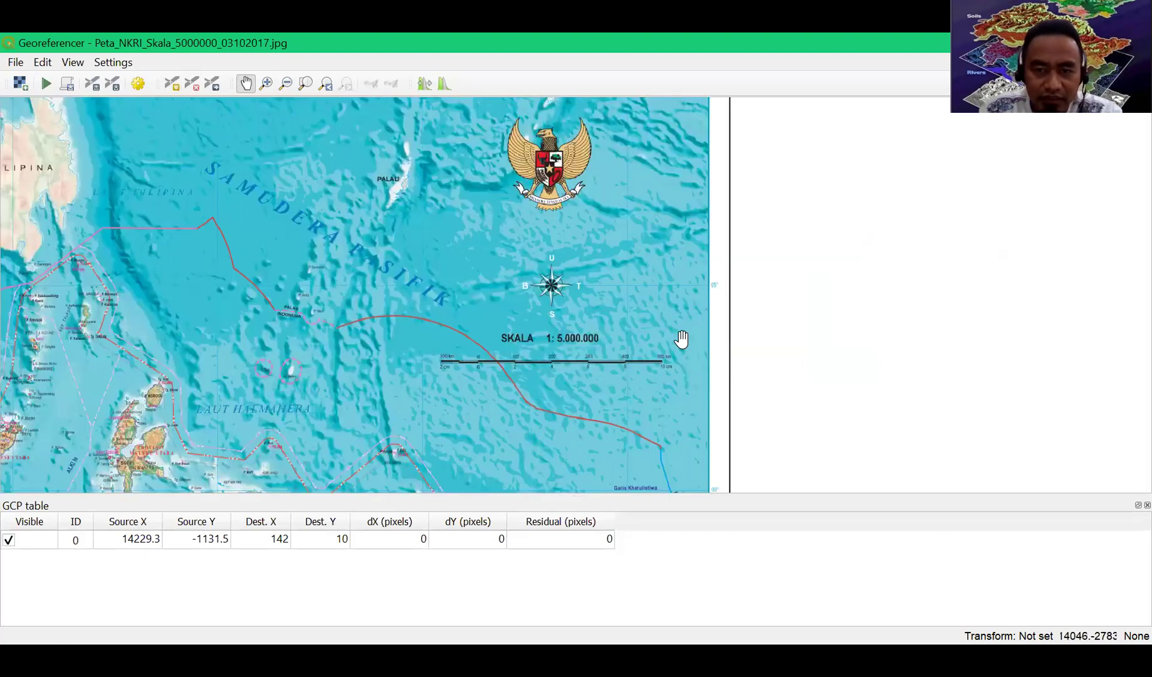
pyautogui.moveTo(681, 336); pyautogui.dragTo(730, 66)
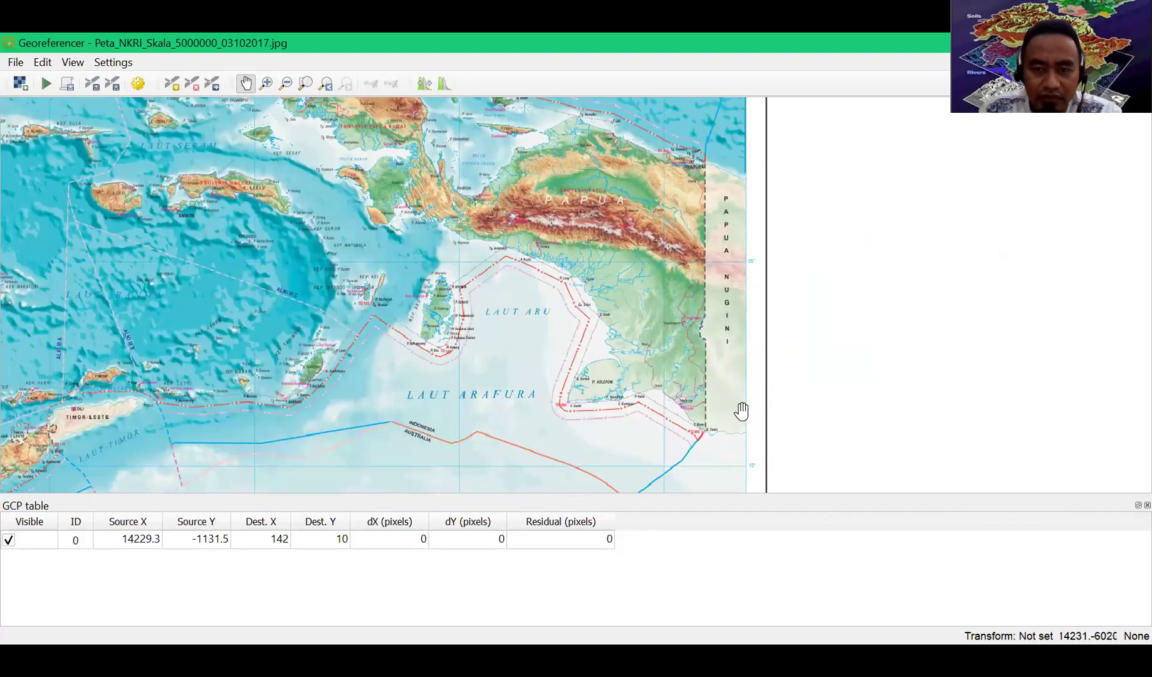
pyautogui.moveTo(741, 409); pyautogui.dragTo(758, 249)
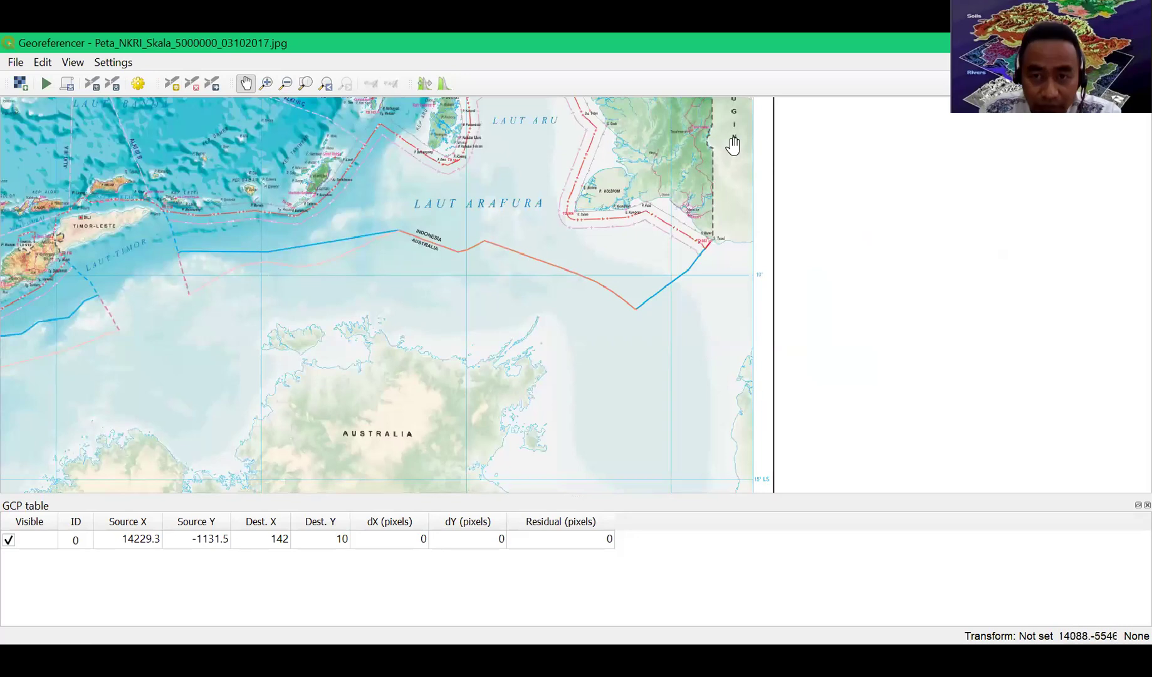
pyautogui.moveTo(736, 242); pyautogui.dragTo(731, 215)
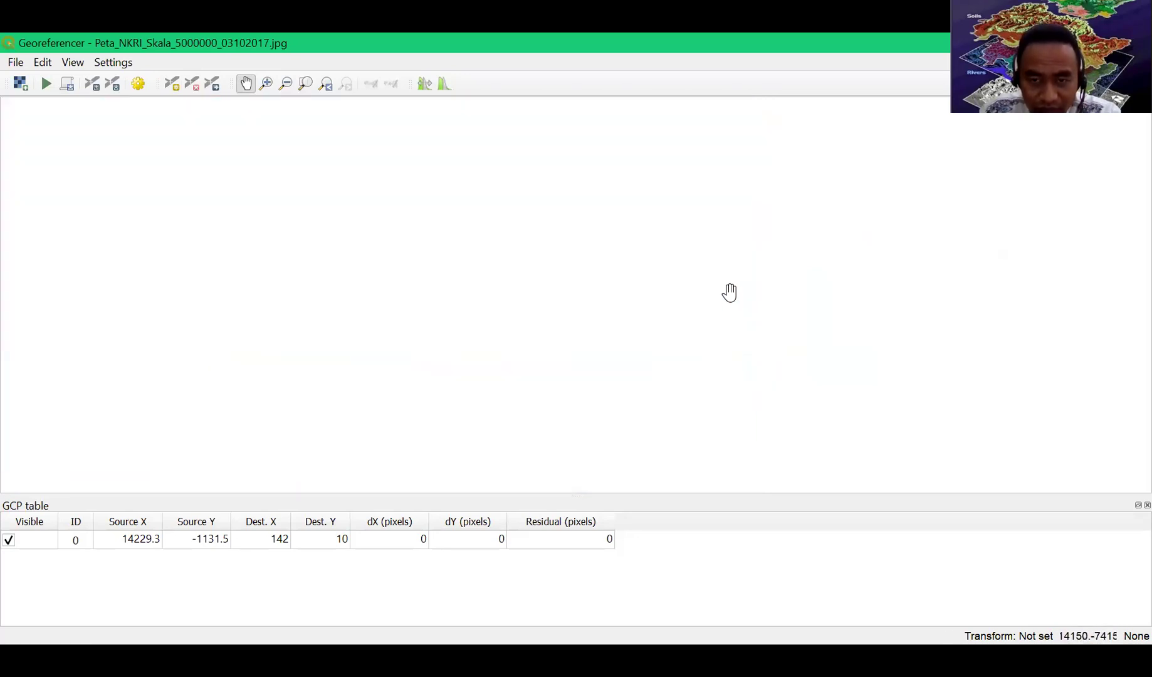
pyautogui.moveTo(742, 357); pyautogui.dragTo(733, 340)
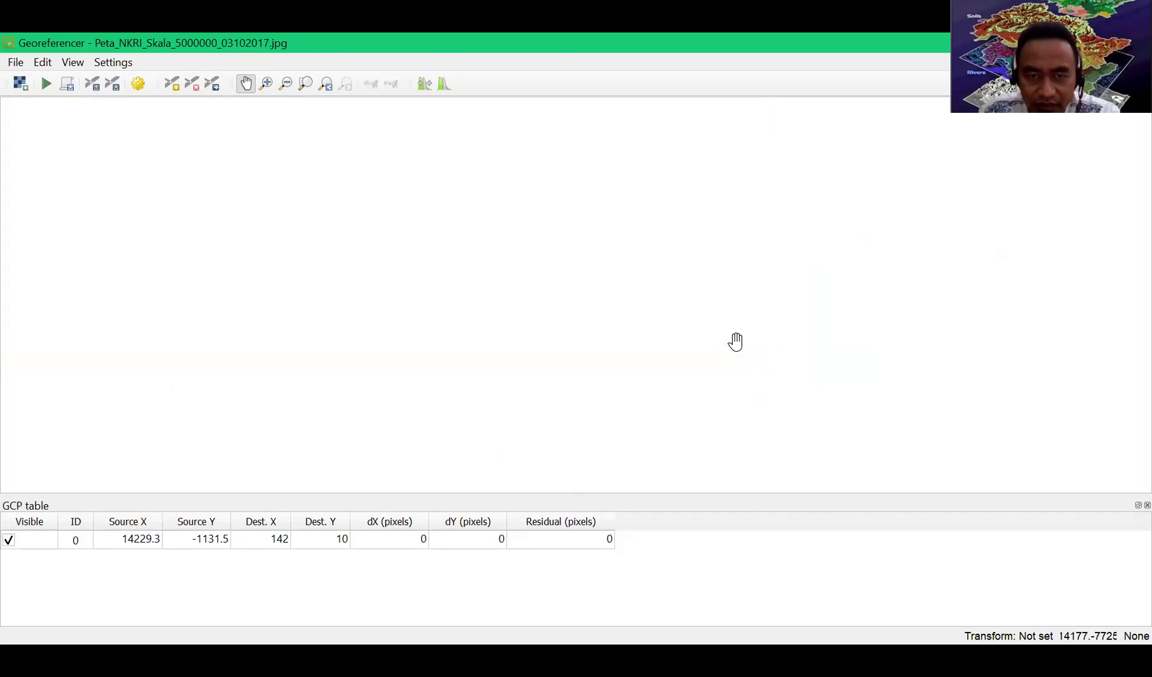
pyautogui.scroll(2, 749, 395)
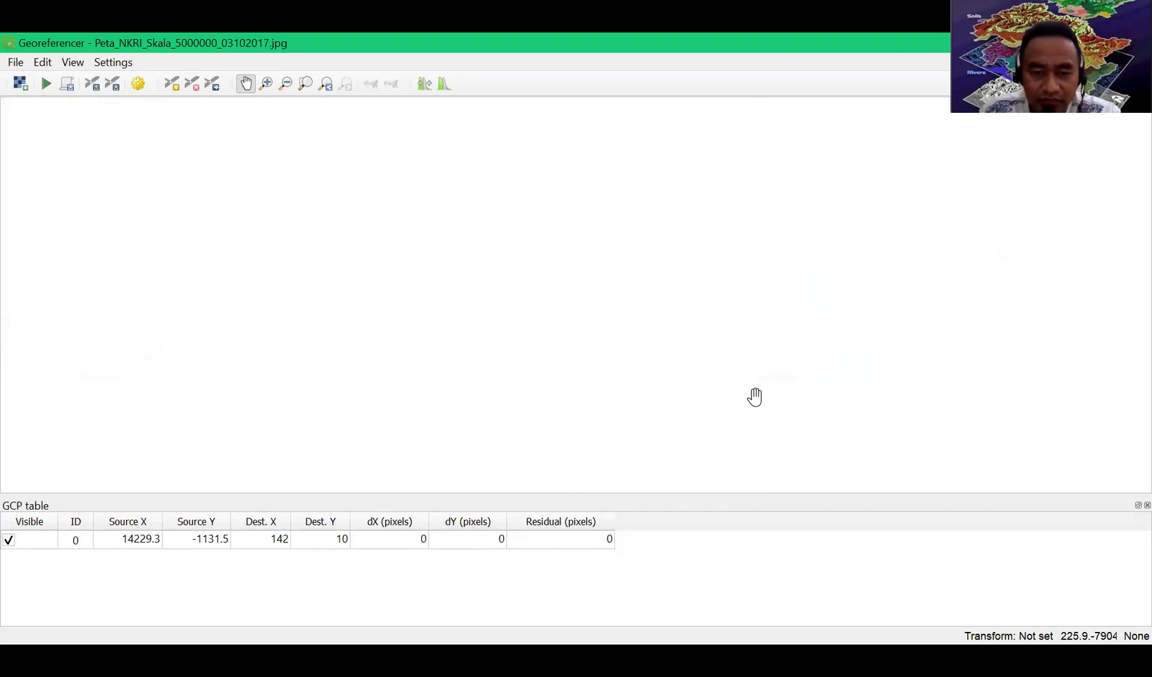
pyautogui.scroll(1, 716, 330)
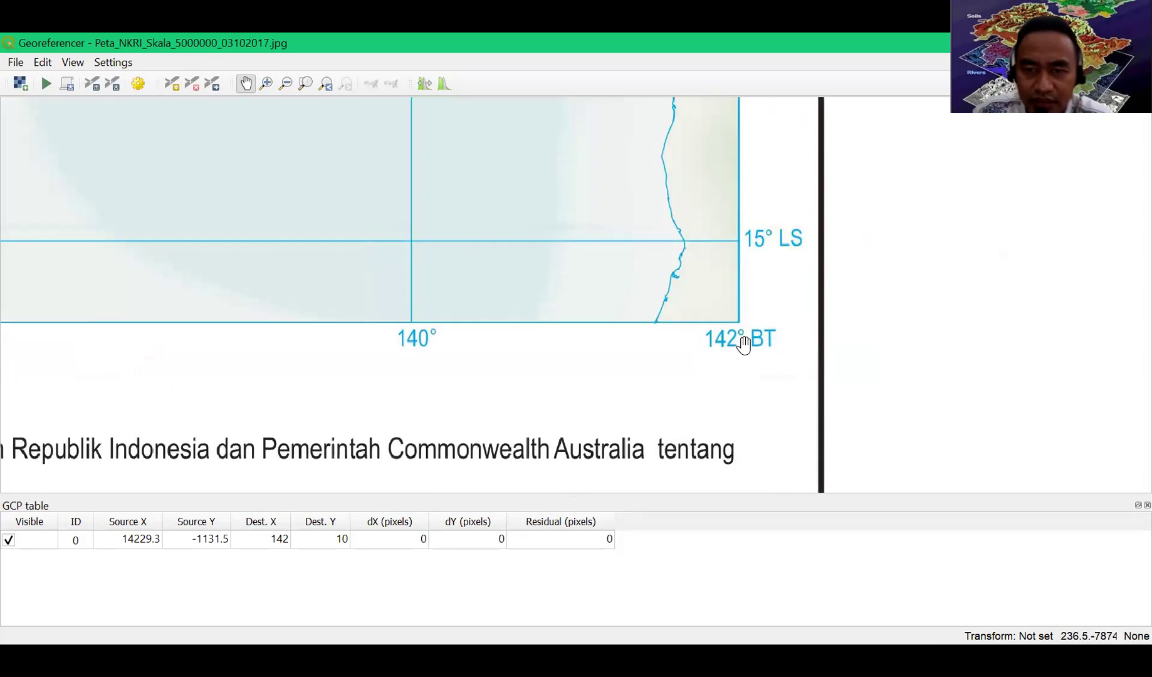
pyautogui.scroll(1, 743, 342)
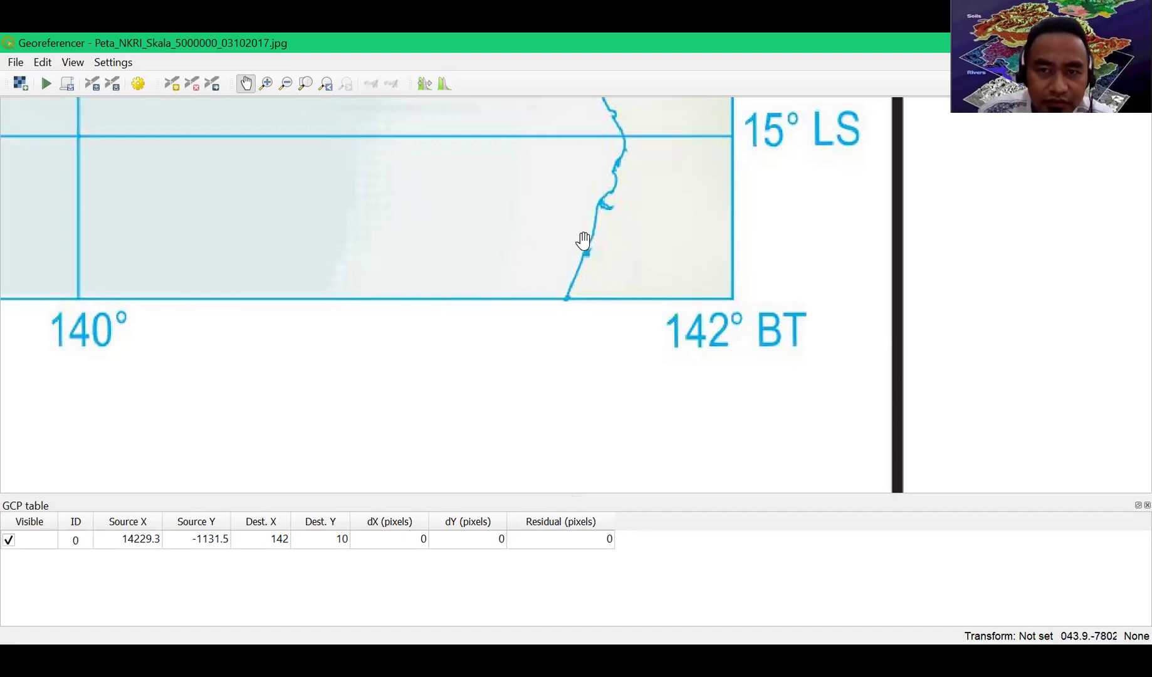
pyautogui.moveTo(695, 228); pyautogui.dragTo(762, 354)
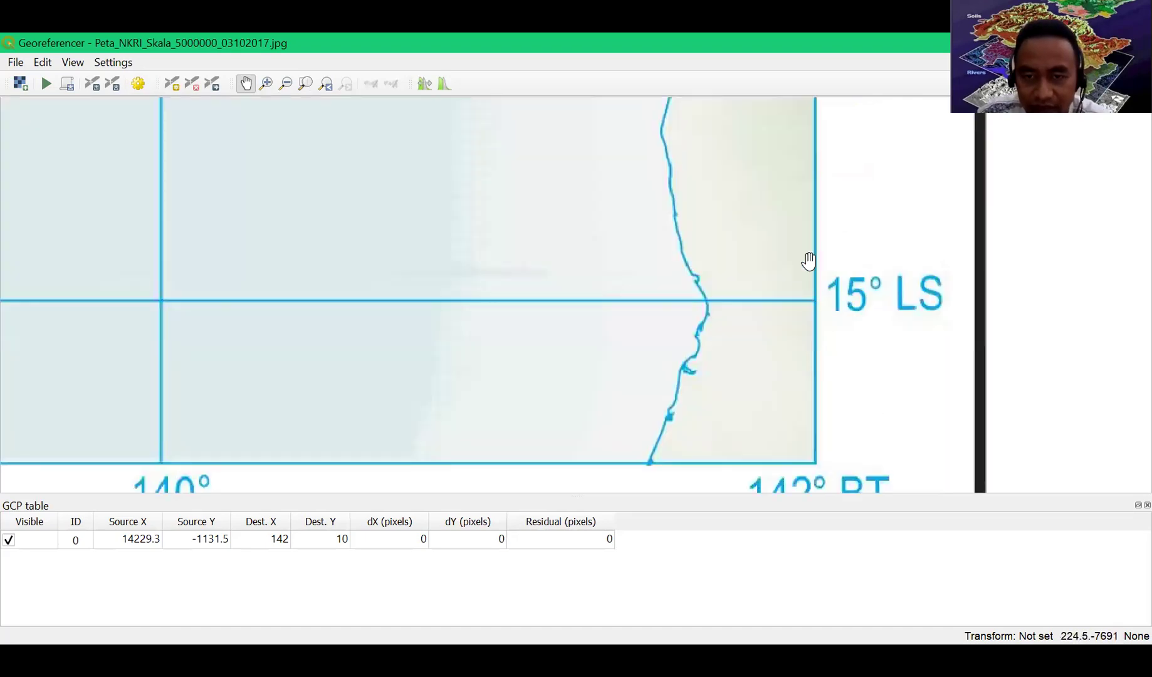
pyautogui.moveTo(380, 389); pyautogui.dragTo(452, 203)
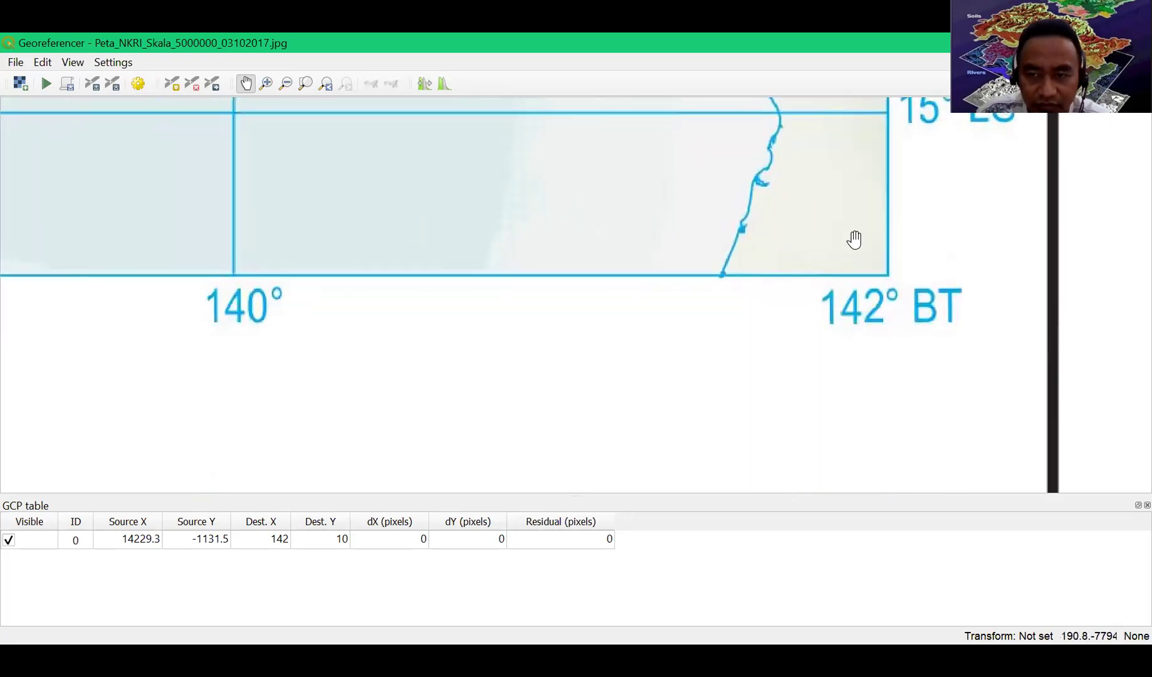
pyautogui.moveTo(886, 204); pyautogui.dragTo(853, 328)
pyautogui.moveTo(856, 206); pyautogui.dragTo(864, 267)
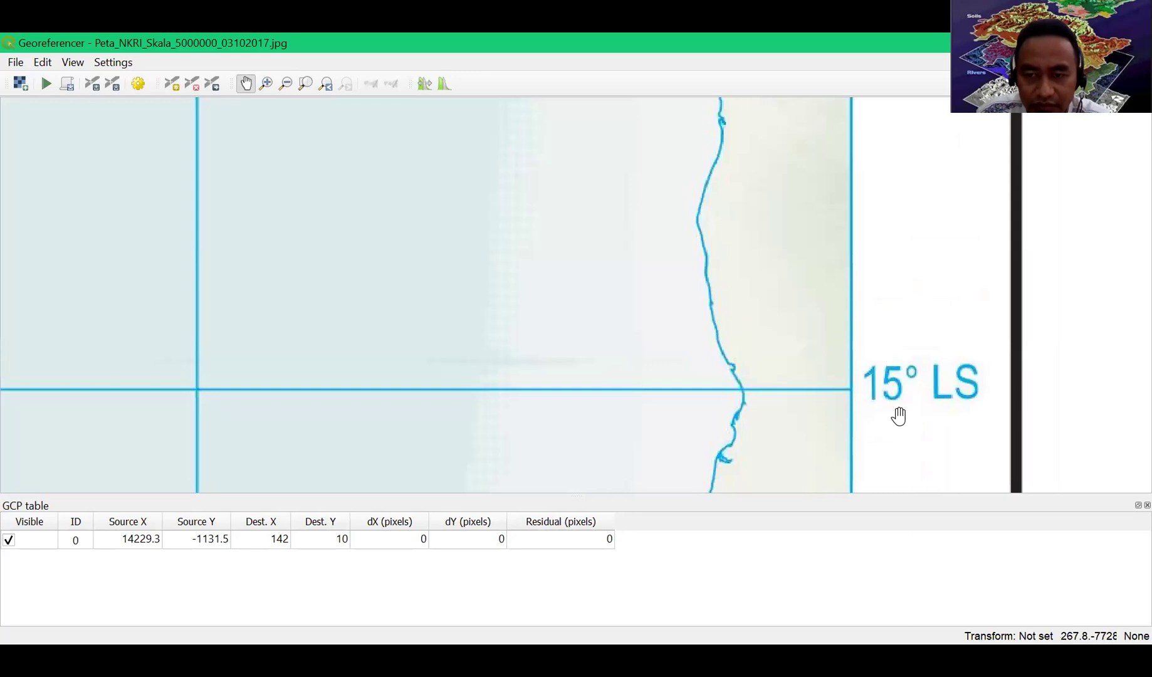
pyautogui.moveTo(881, 302); pyautogui.dragTo(879, 157)
pyautogui.moveTo(884, 406); pyautogui.dragTo(884, 363)
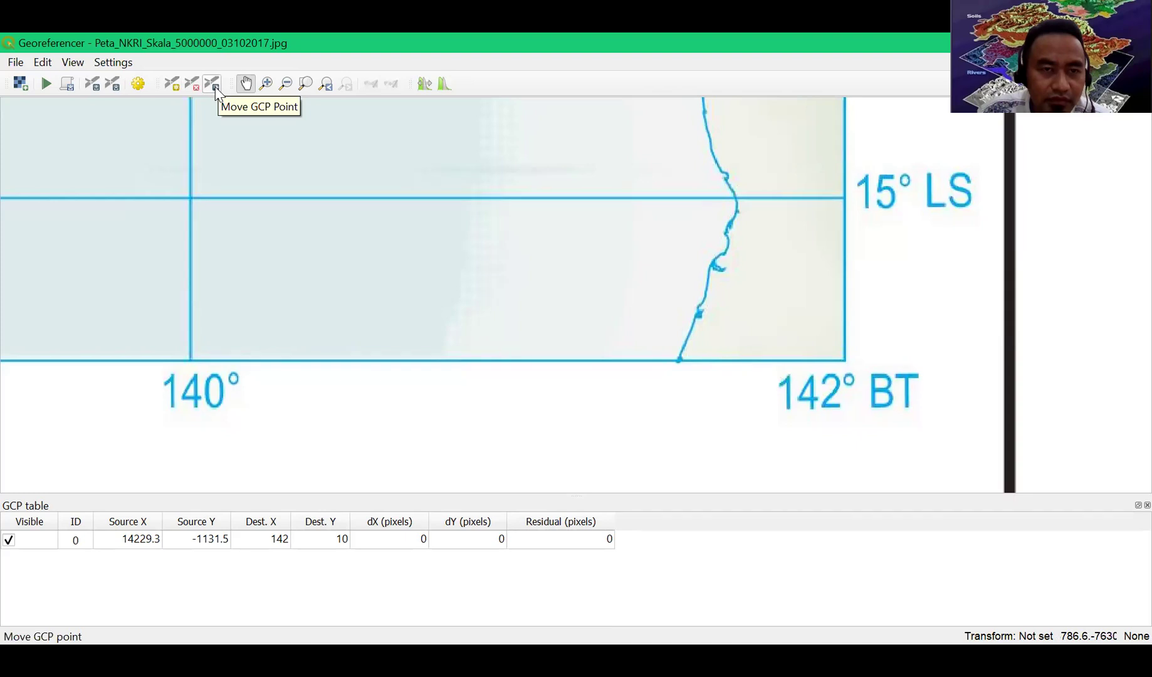
# - Add a control point where the 15° LS parallel meets the map frame's eastern edge, with X / East 142 and Y / North -15
pyautogui.click(173, 87)
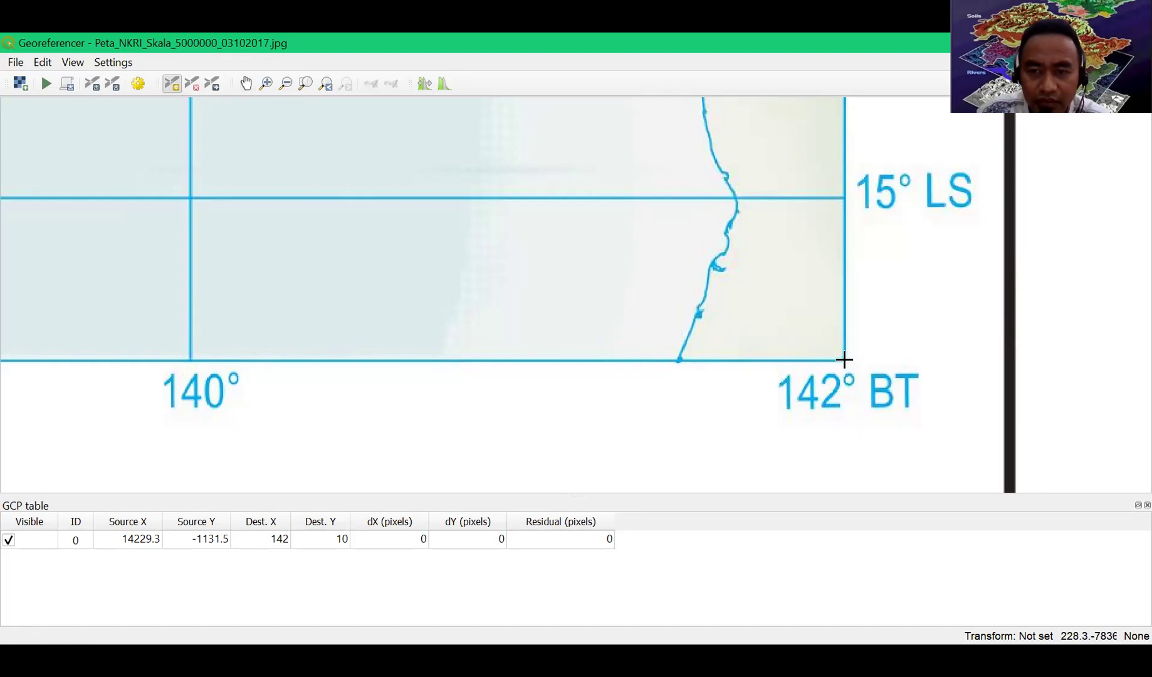
pyautogui.click(843, 196)
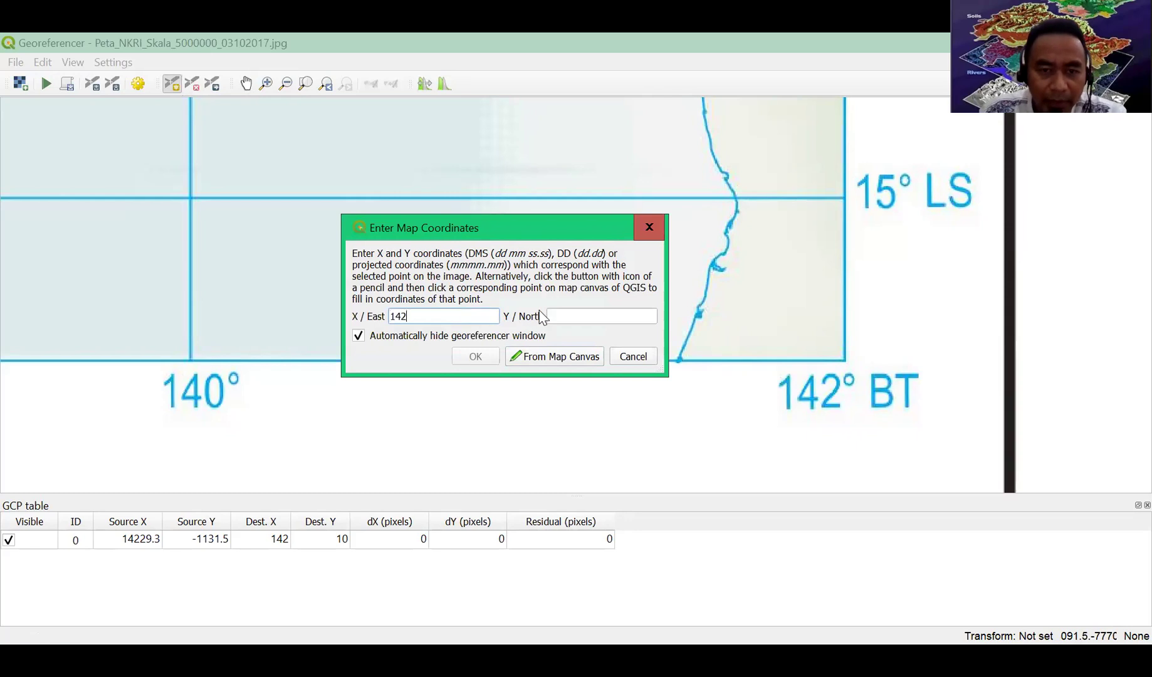
pyautogui.click(593, 317)
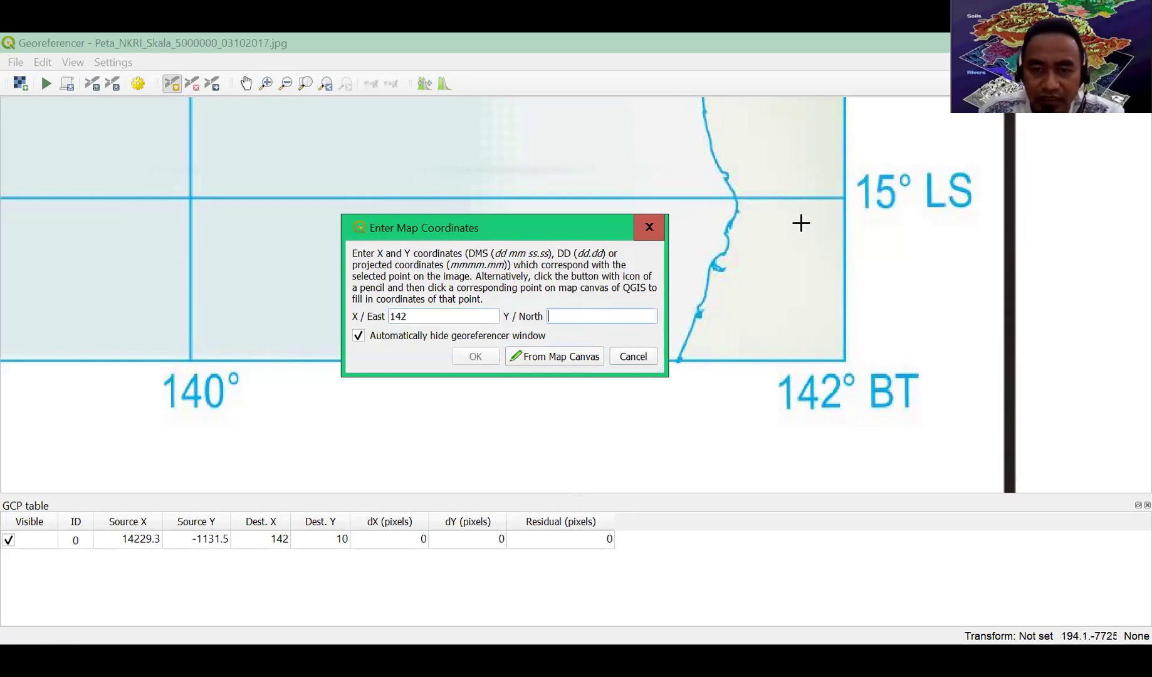
pyautogui.write('-15')
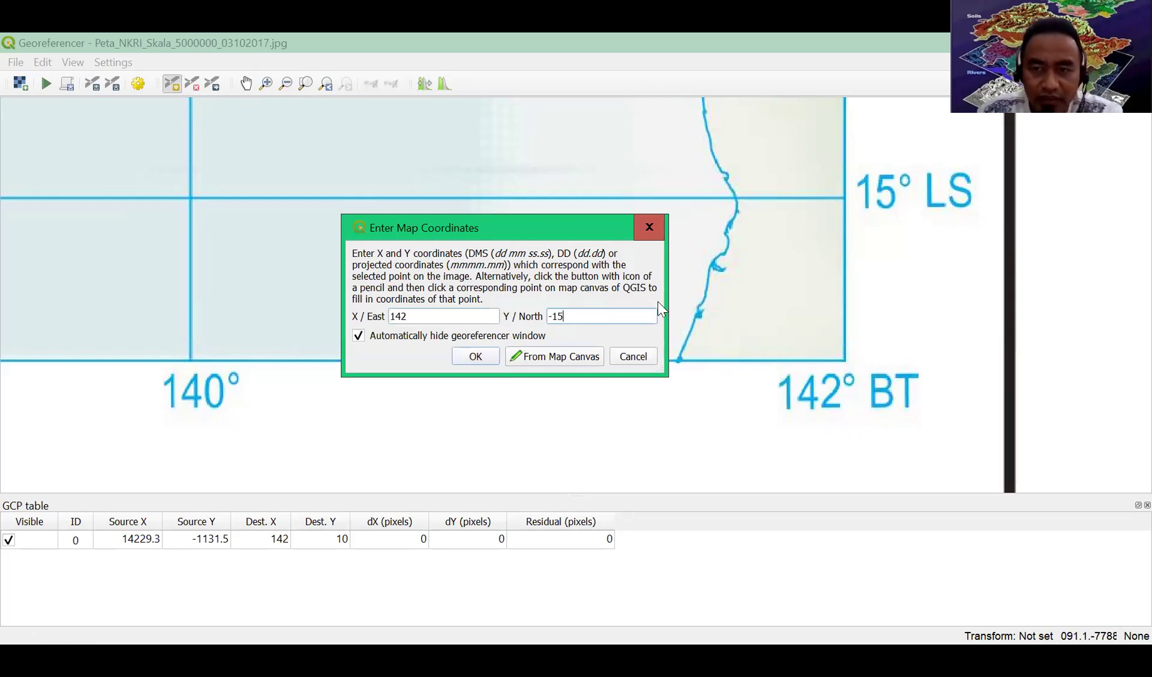
pyautogui.click(475, 357)
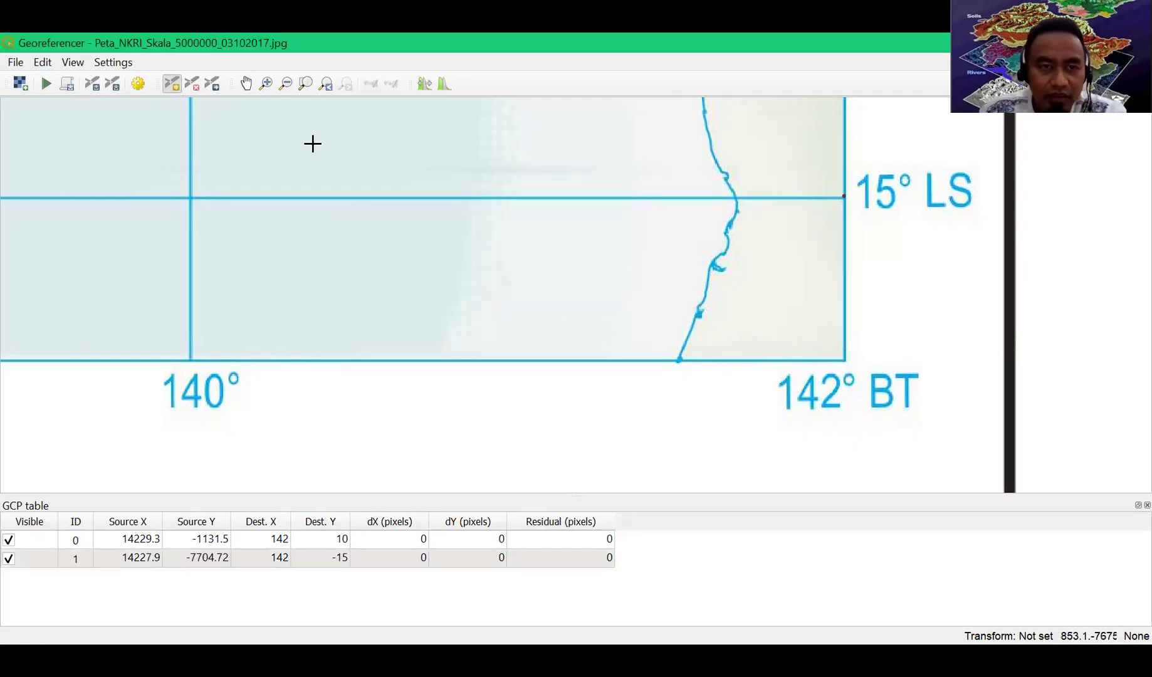
# - Follow the map's southern edge westward and examine the south-west corner of the frame with its longitude and latitude labels
pyautogui.click(246, 84)
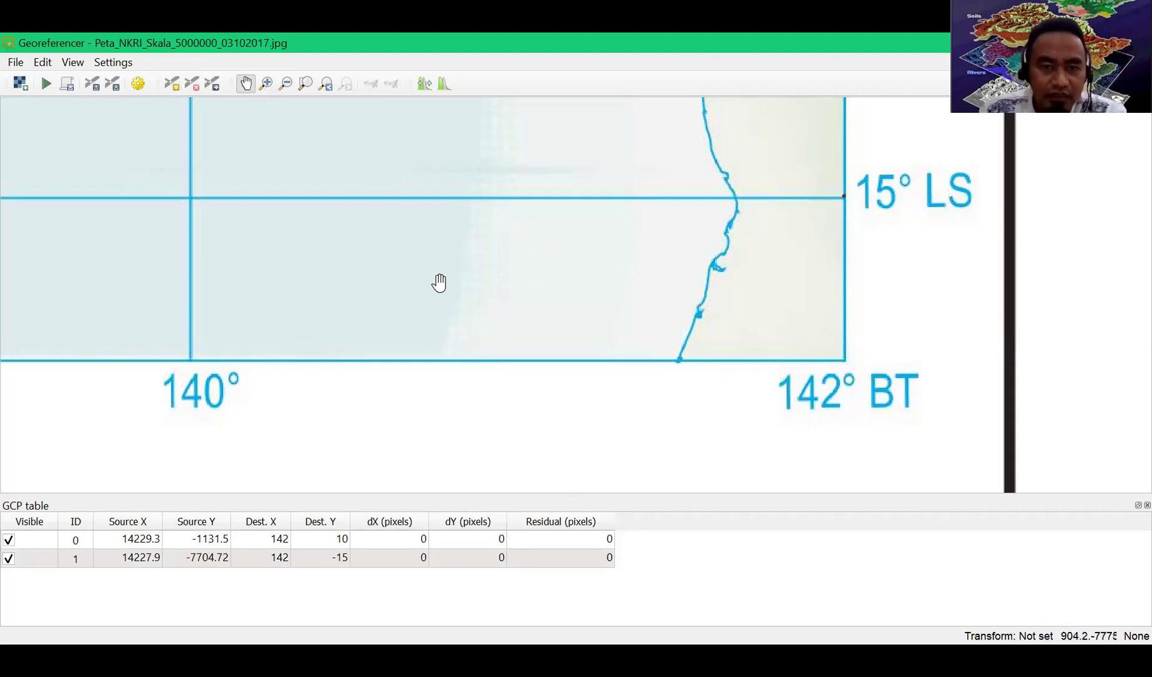
pyautogui.scroll(-1, 441, 282)
pyautogui.scroll(-1, 425, 310)
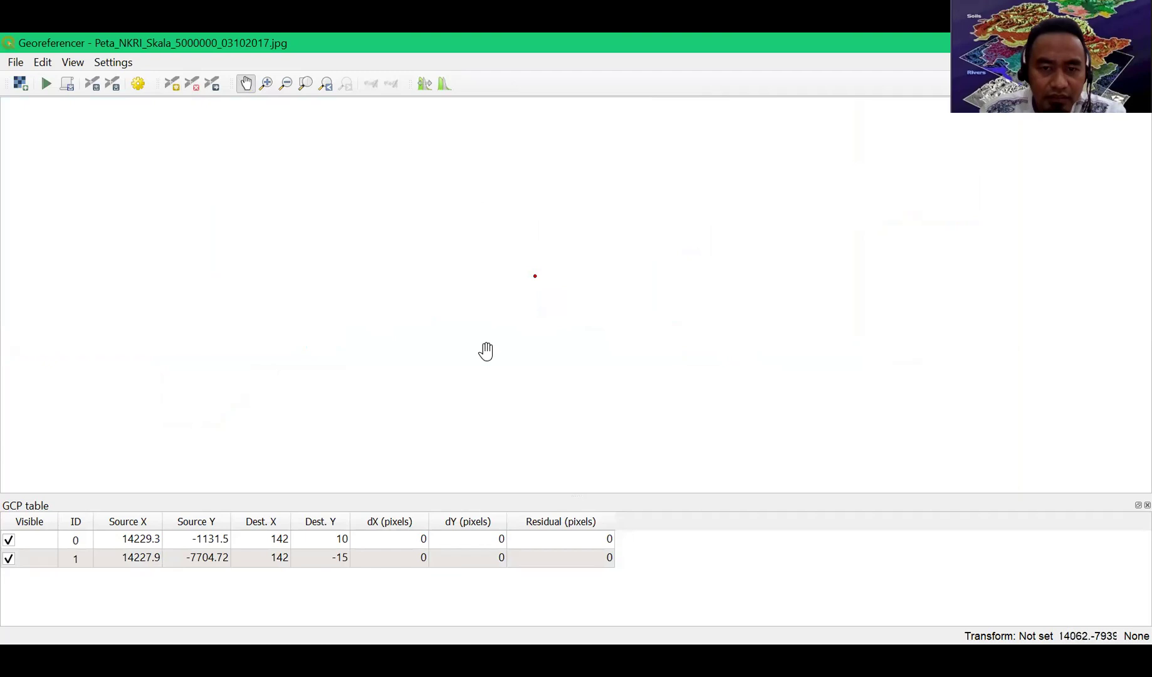
pyautogui.scroll(1, 487, 351)
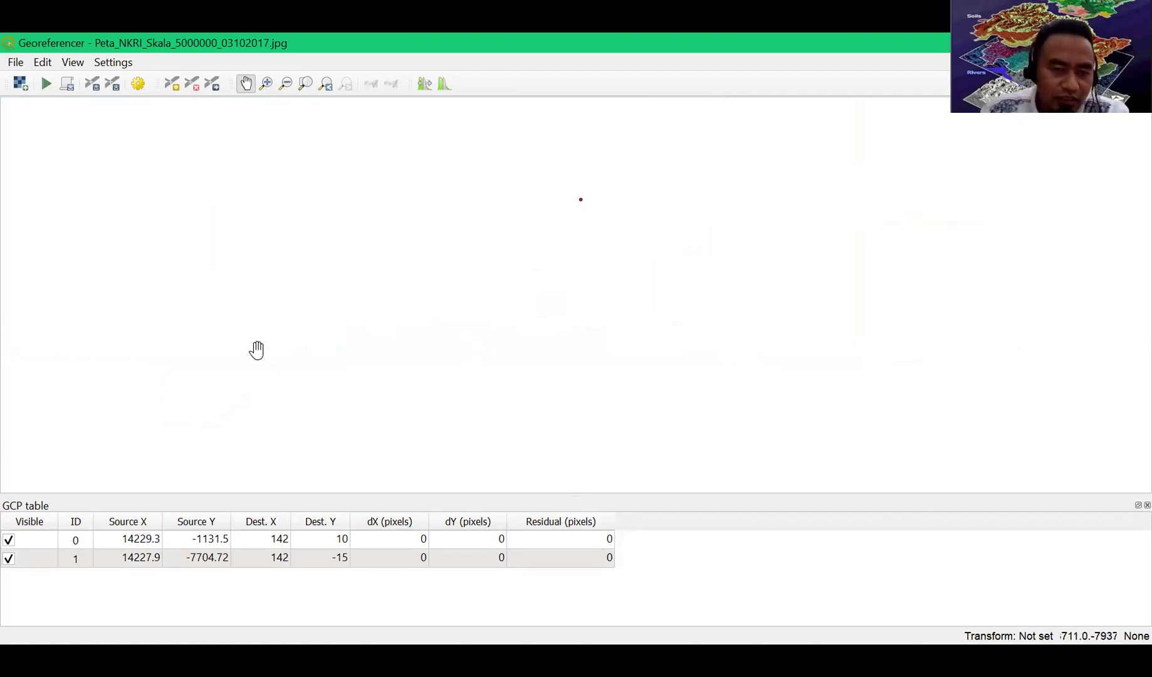
pyautogui.moveTo(193, 342); pyautogui.dragTo(1082, 436)
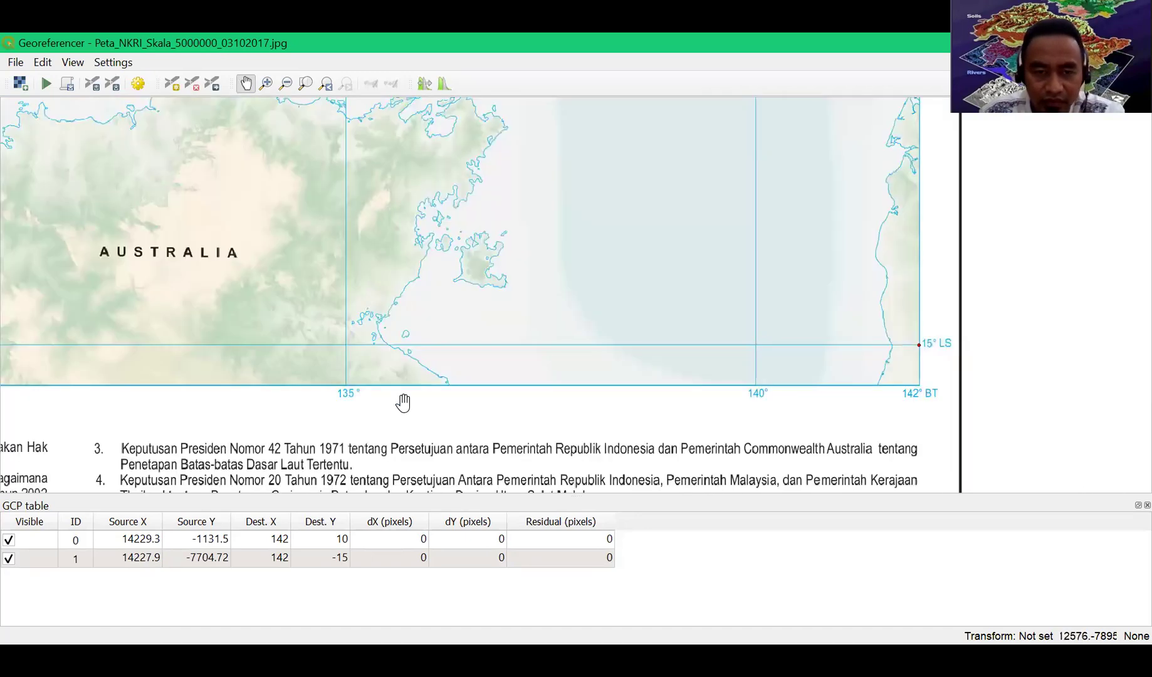
pyautogui.scroll(-3, 236, 379)
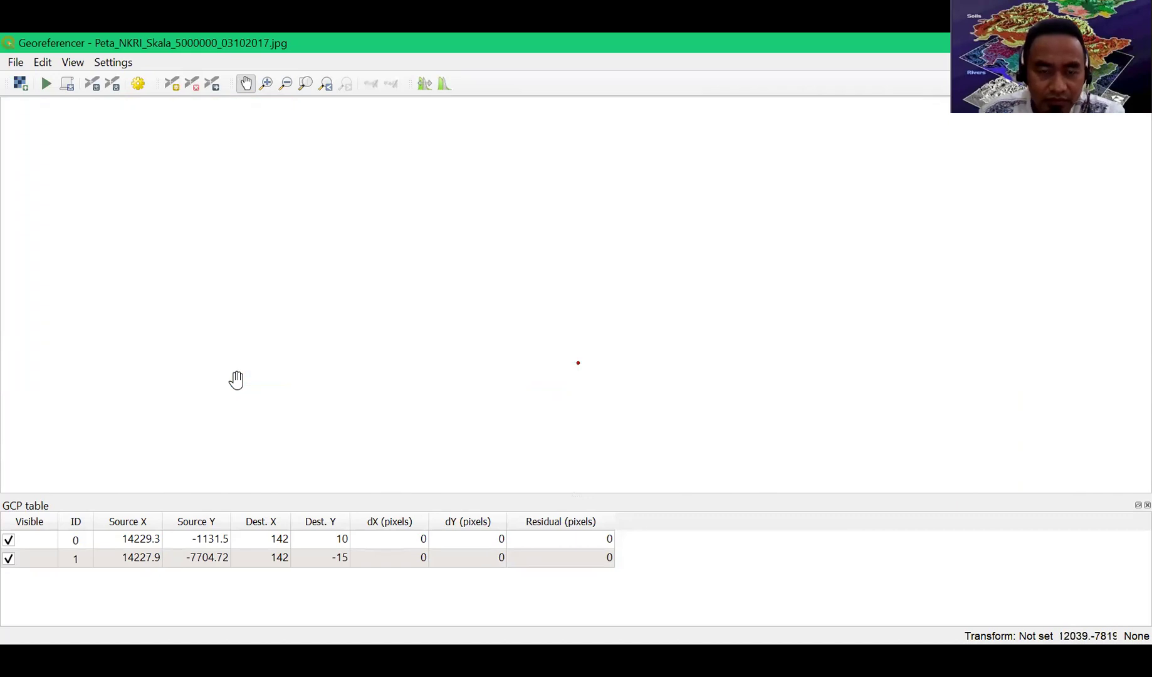
pyautogui.moveTo(203, 366); pyautogui.dragTo(1065, 406)
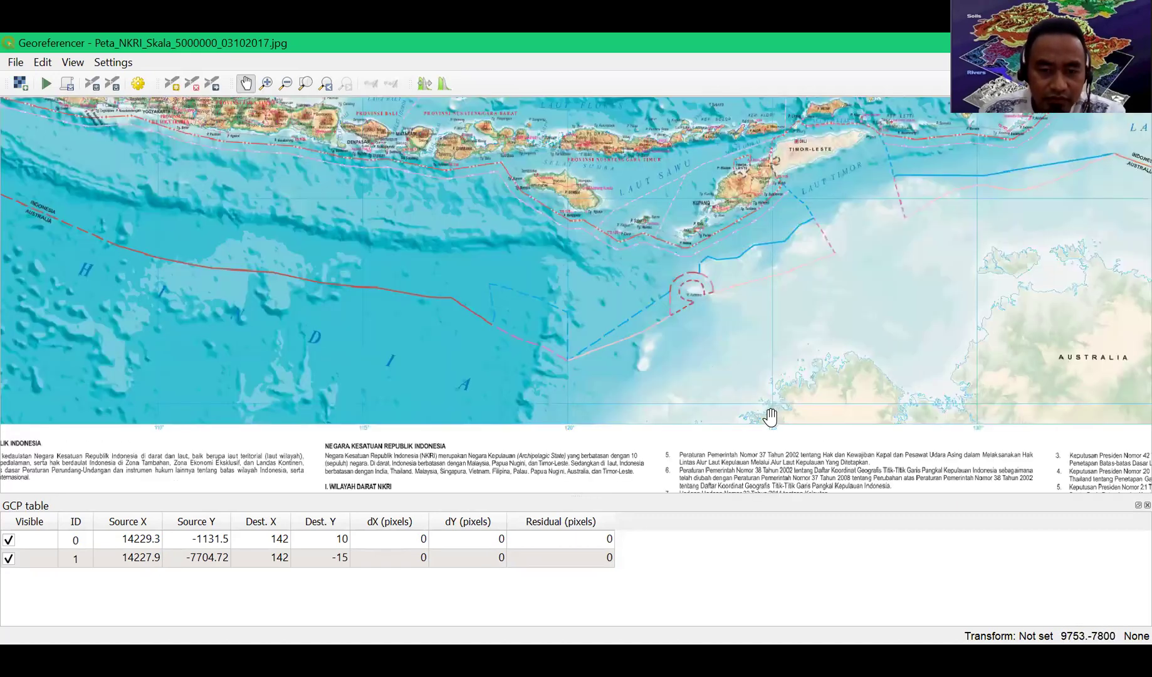
pyautogui.moveTo(538, 391); pyautogui.dragTo(1047, 399)
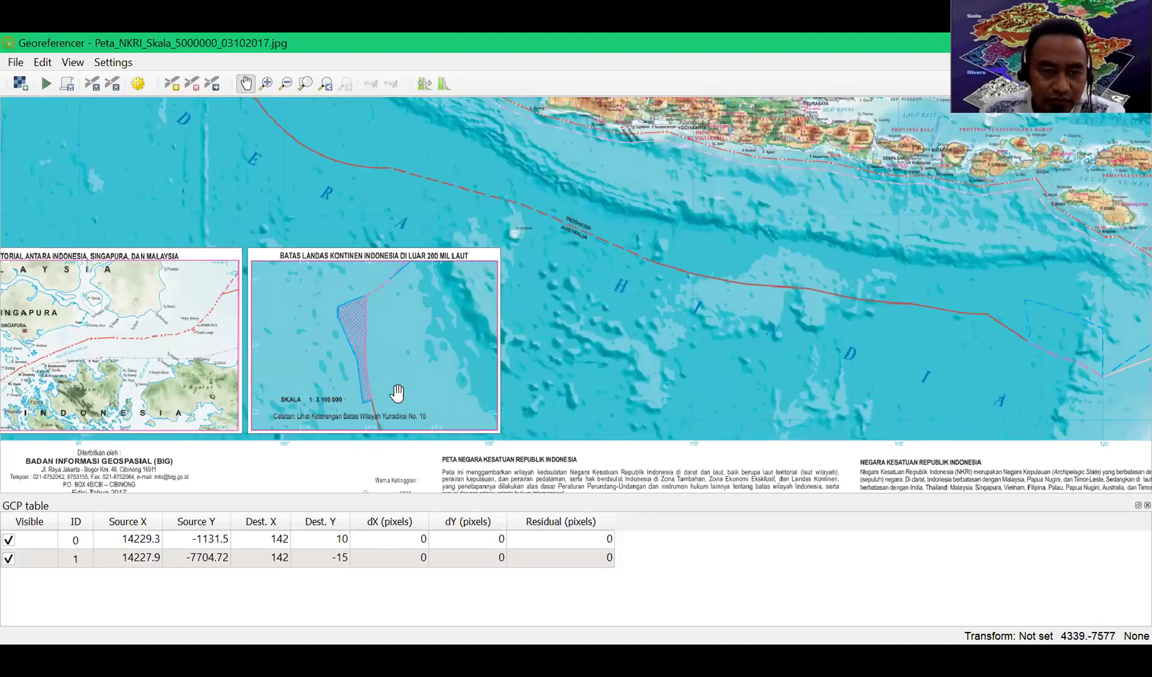
pyautogui.moveTo(396, 394); pyautogui.dragTo(913, 390)
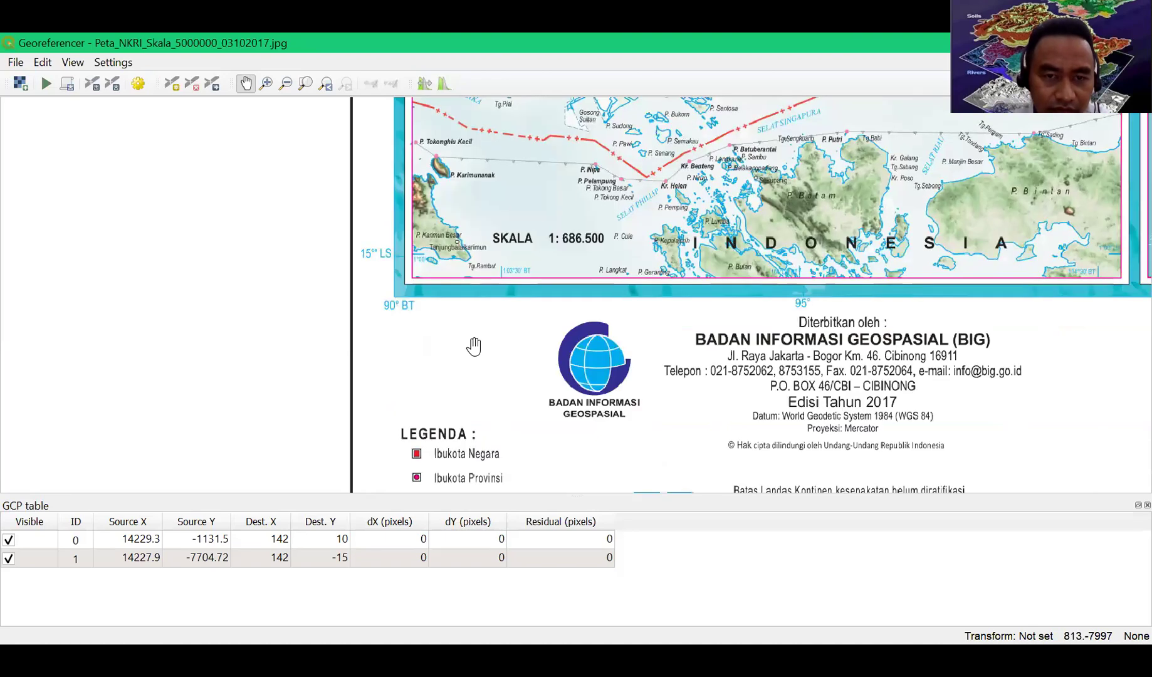
pyautogui.moveTo(458, 331); pyautogui.dragTo(471, 357)
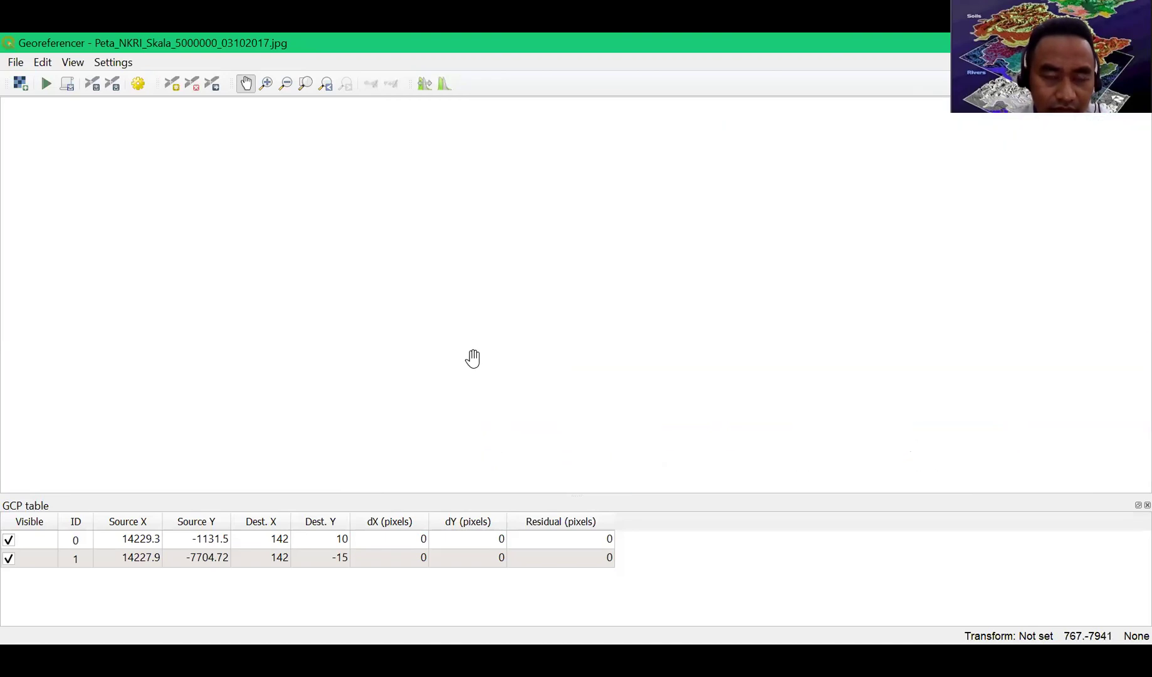
pyautogui.click(436, 372)
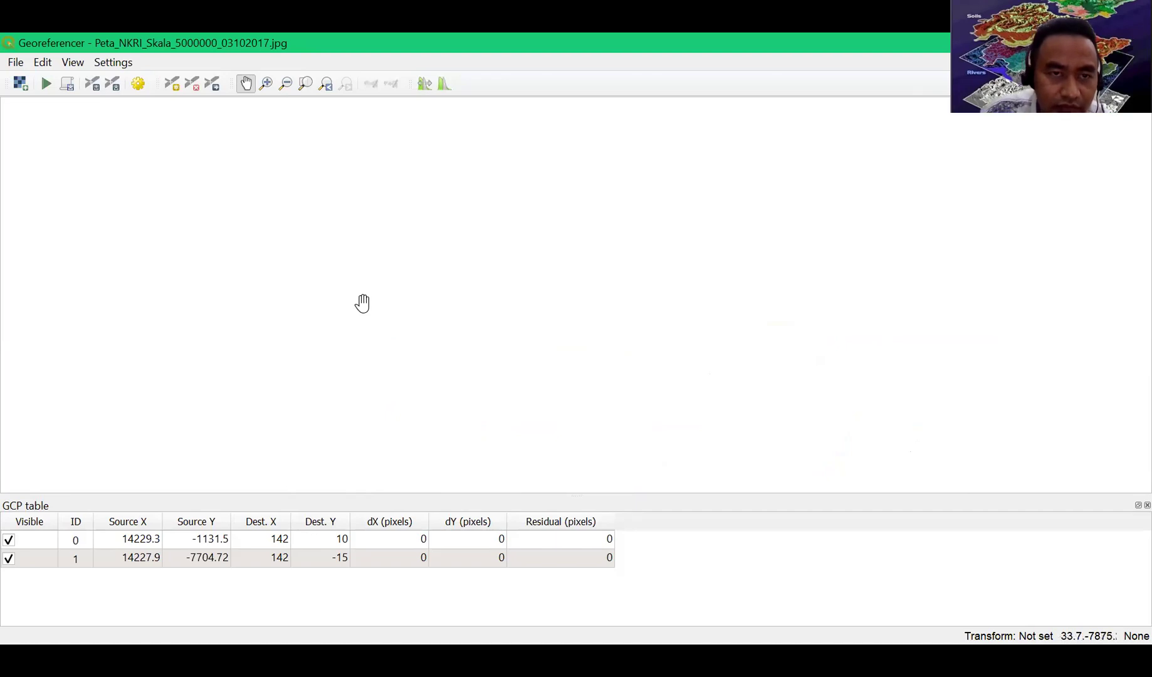
pyautogui.click(243, 87)
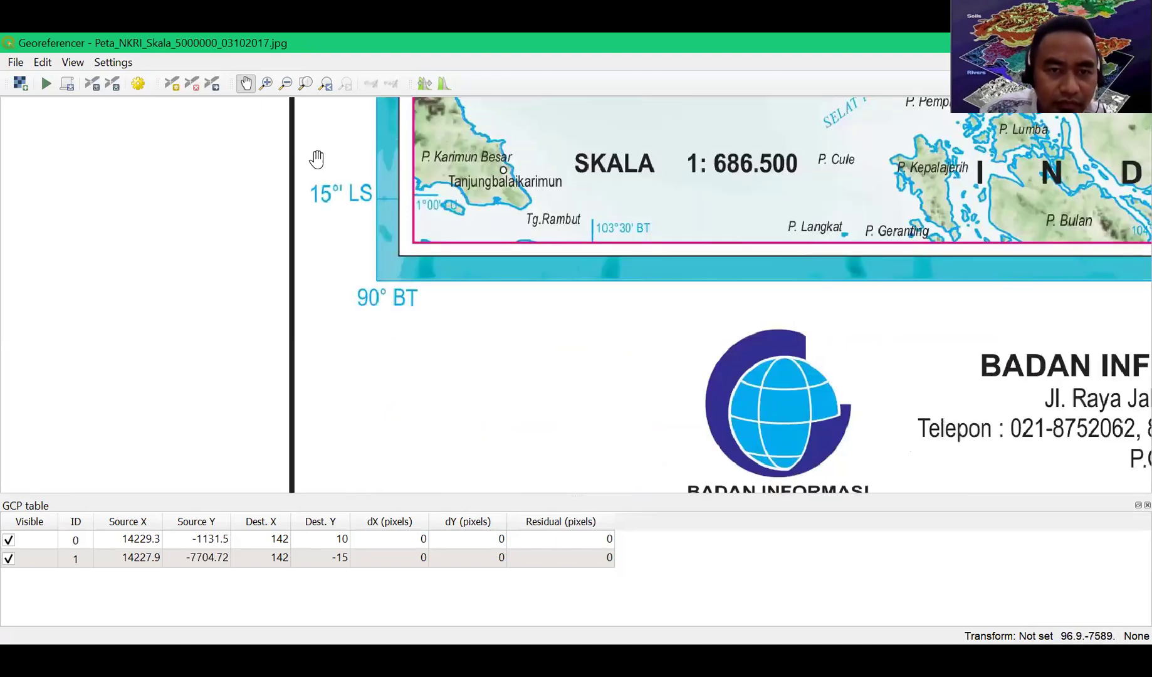
pyautogui.moveTo(398, 215); pyautogui.dragTo(401, 234)
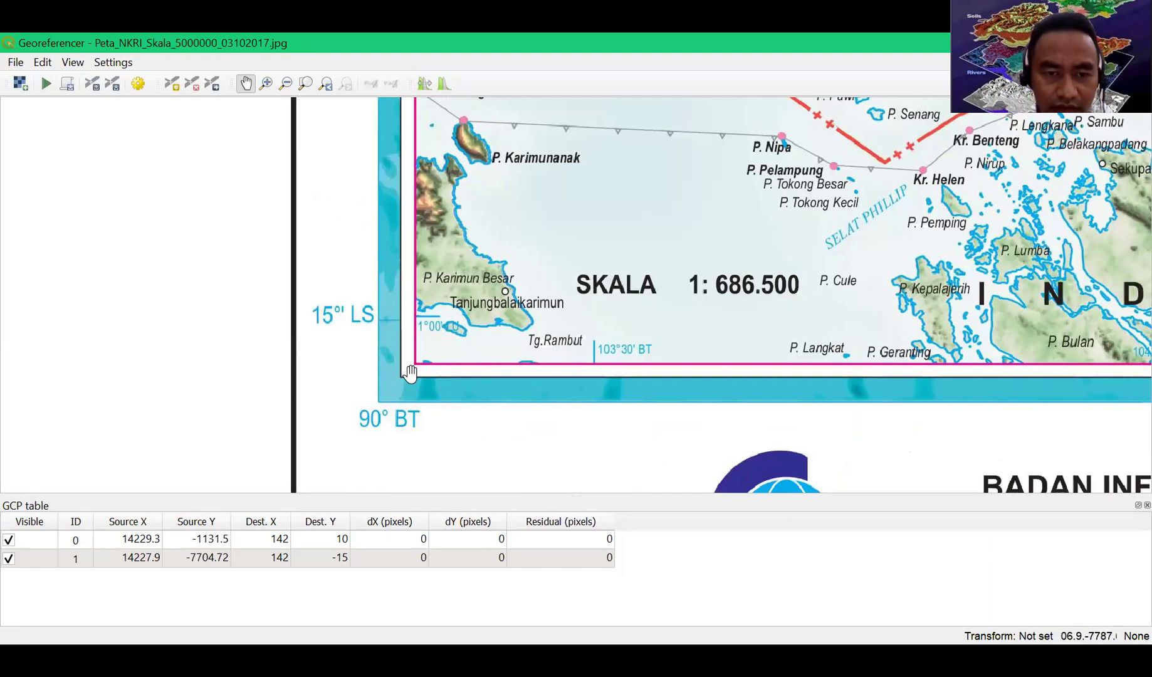
pyautogui.moveTo(427, 238); pyautogui.dragTo(443, 308)
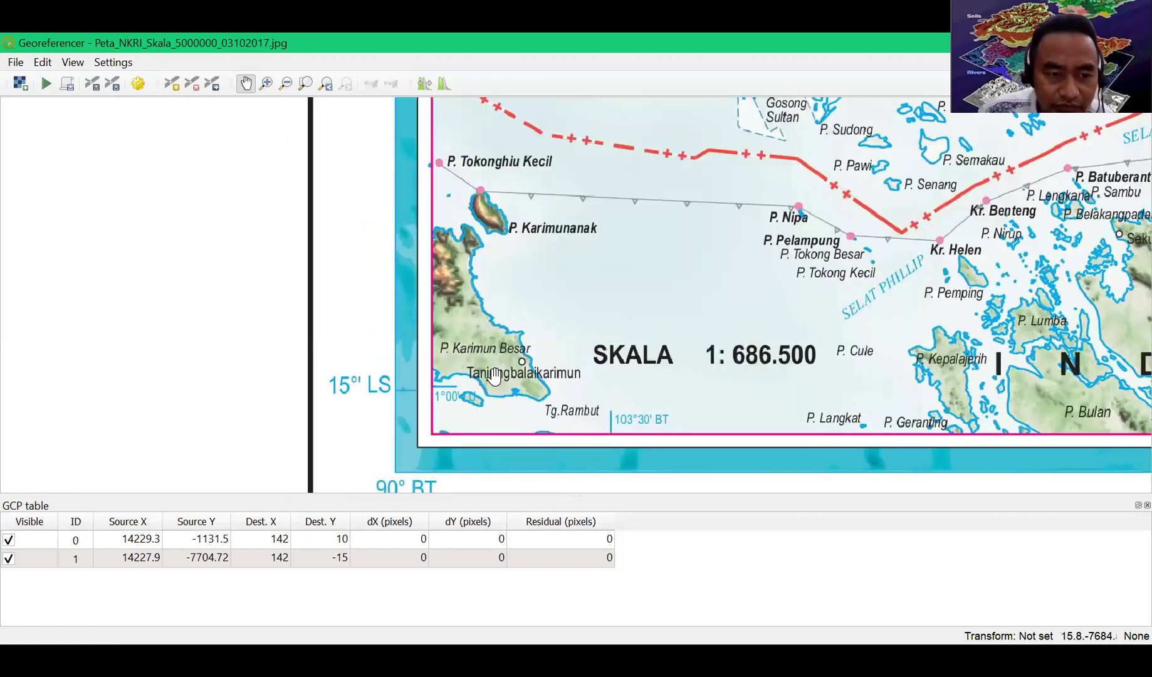
pyautogui.moveTo(514, 365); pyautogui.dragTo(513, 127)
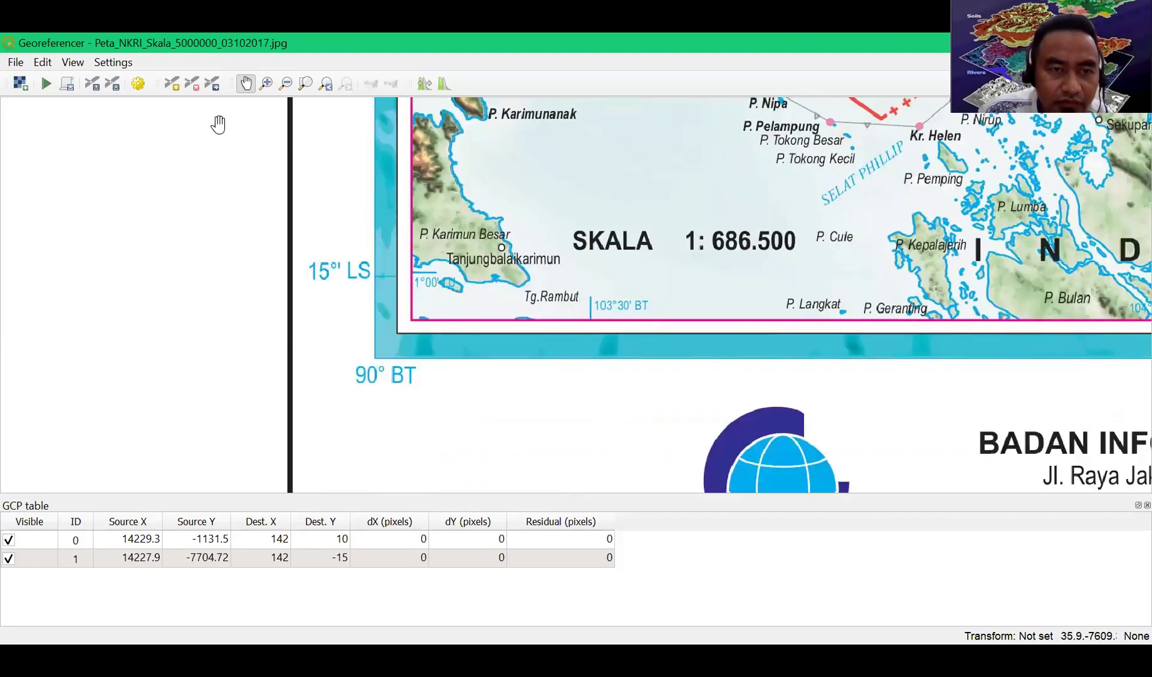
# - Add a control point where the 15° LS parallel meets the map frame's western edge, with X / East 90 and Y / North -15
pyautogui.click(173, 86)
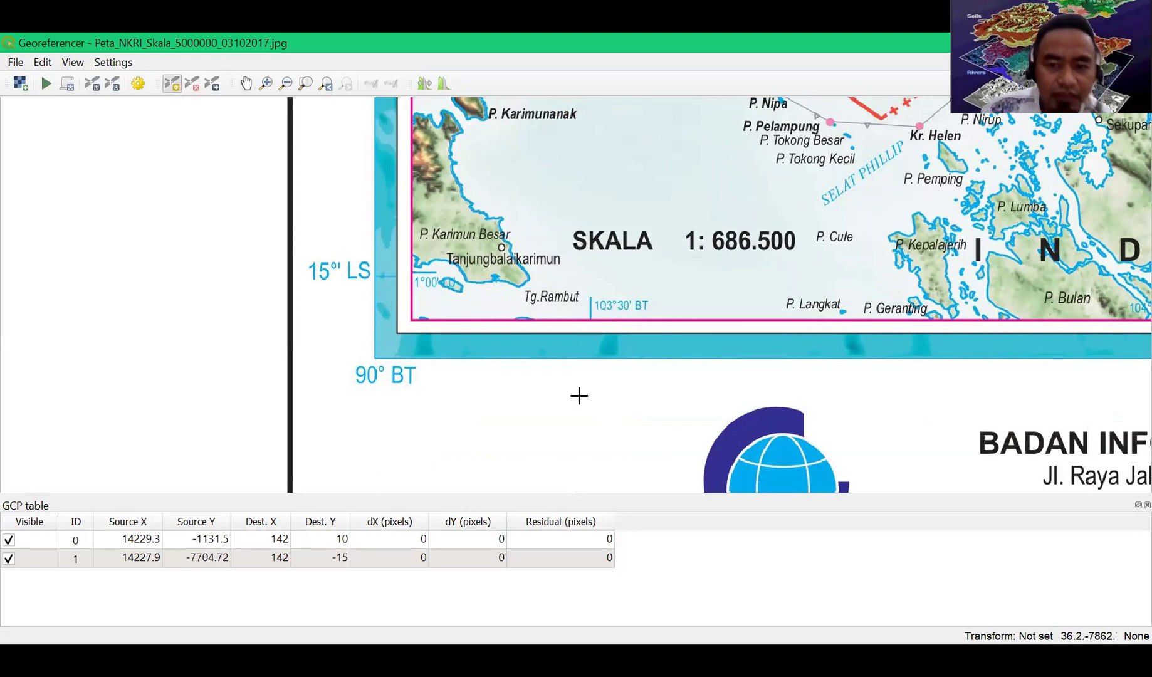
pyautogui.click(374, 275)
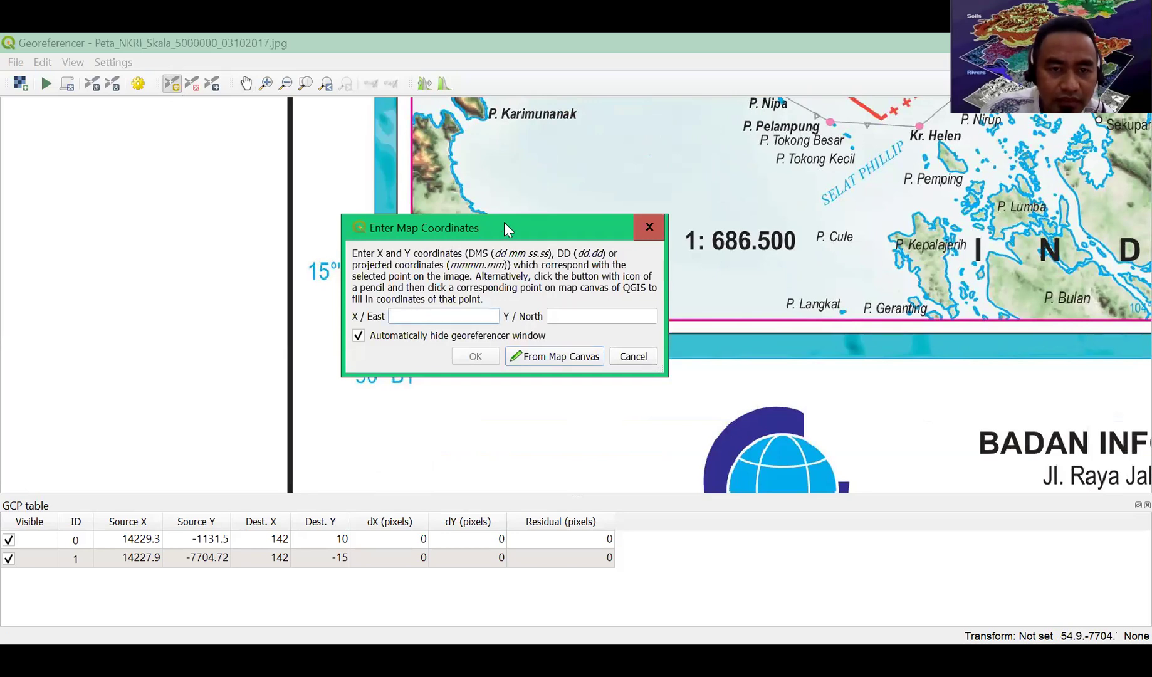
pyautogui.moveTo(495, 233); pyautogui.dragTo(585, 189)
pyautogui.write('90')
pyautogui.click(653, 272)
pyautogui.write('-15')
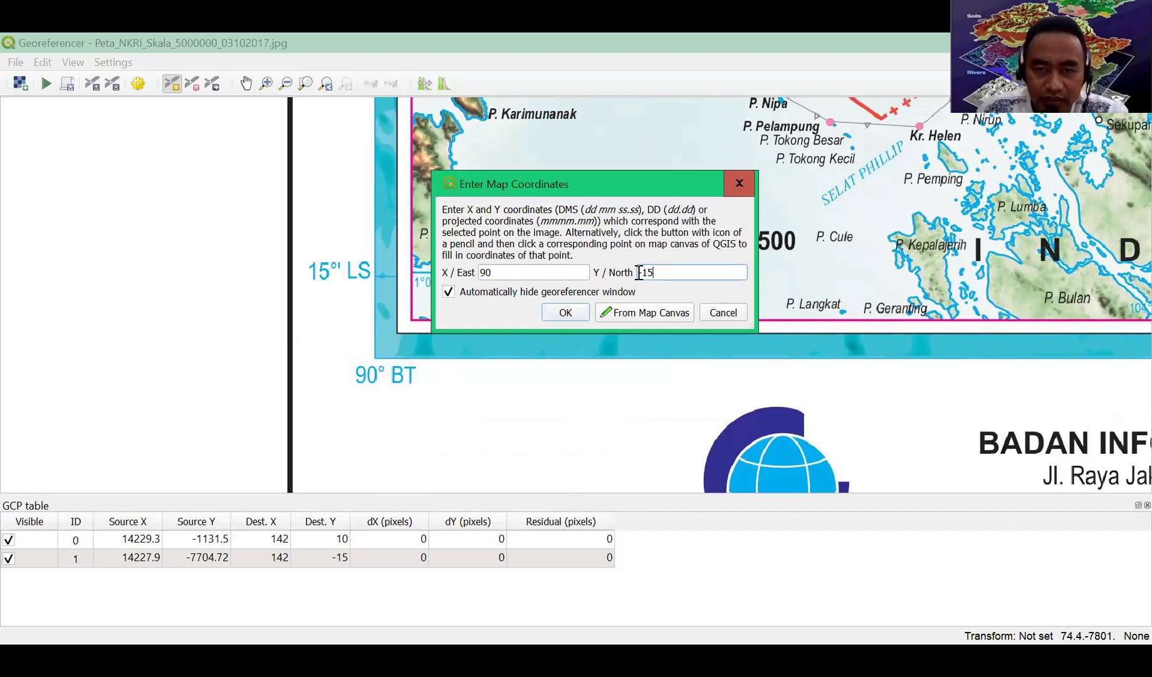
pyautogui.click(583, 318)
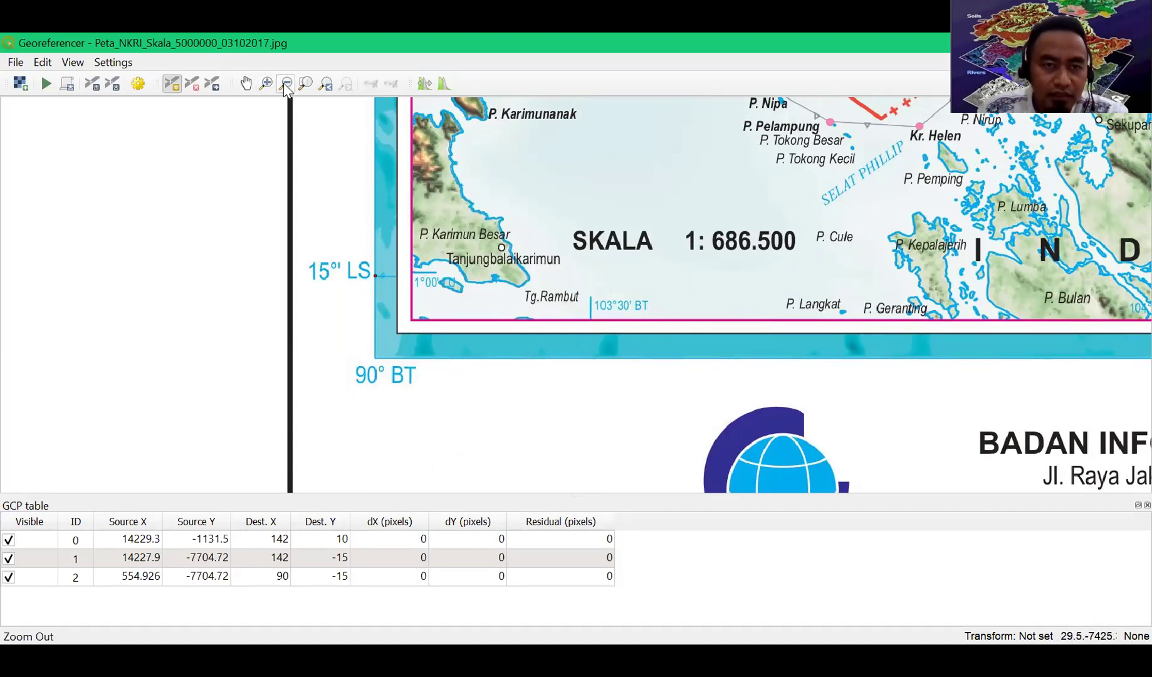
# - Add a control point at the map frame's north-west corner, labelled 90° BT and 10° LU, with X / East 90 and Y / North 10
pyautogui.click(245, 84)
pyautogui.moveTo(465, 159); pyautogui.dragTo(520, 462)
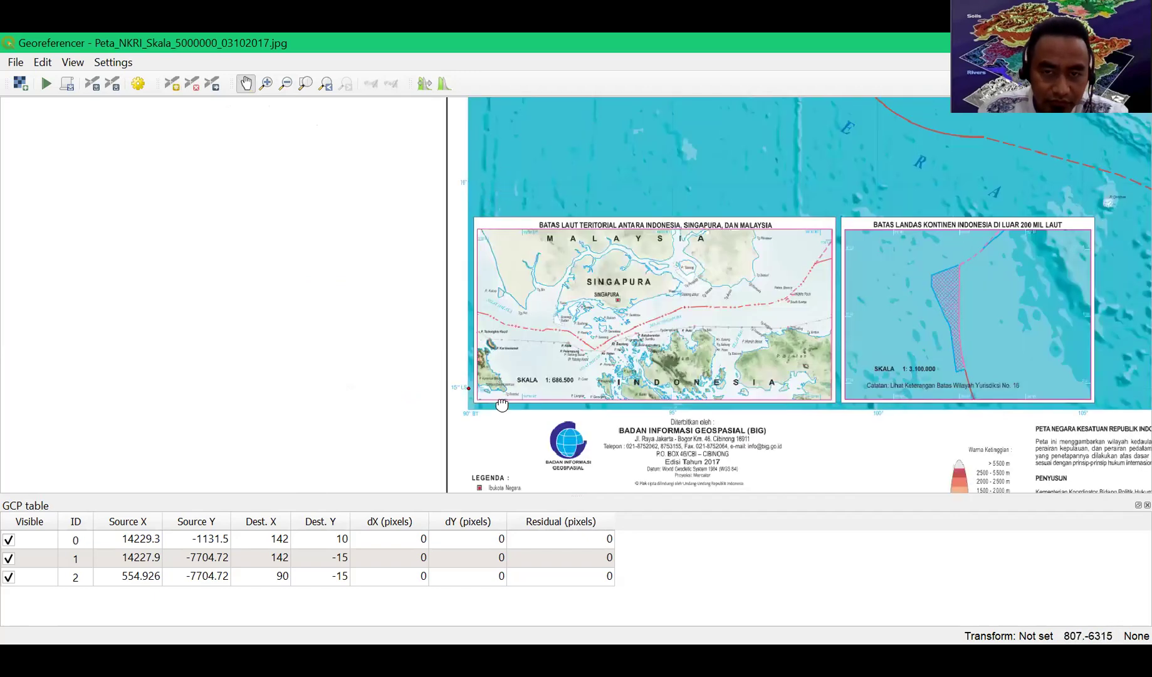
pyautogui.moveTo(500, 405); pyautogui.dragTo(500, 311)
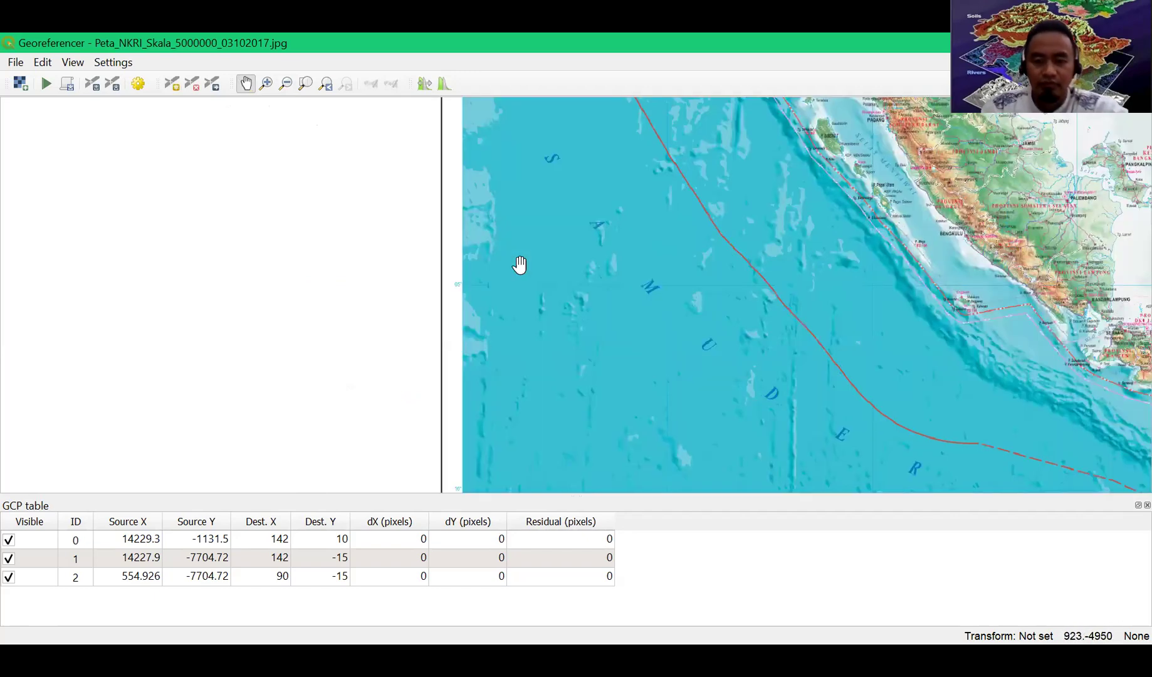
pyautogui.moveTo(602, 200); pyautogui.dragTo(533, 456)
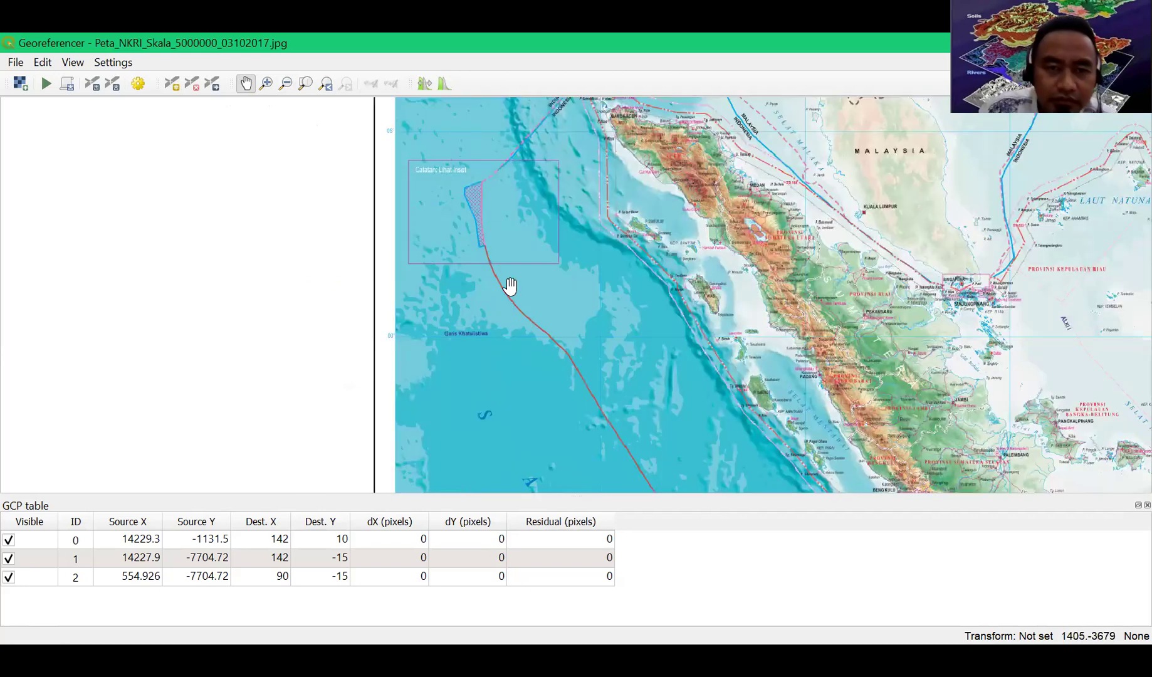
pyautogui.scroll(3, 442, 324)
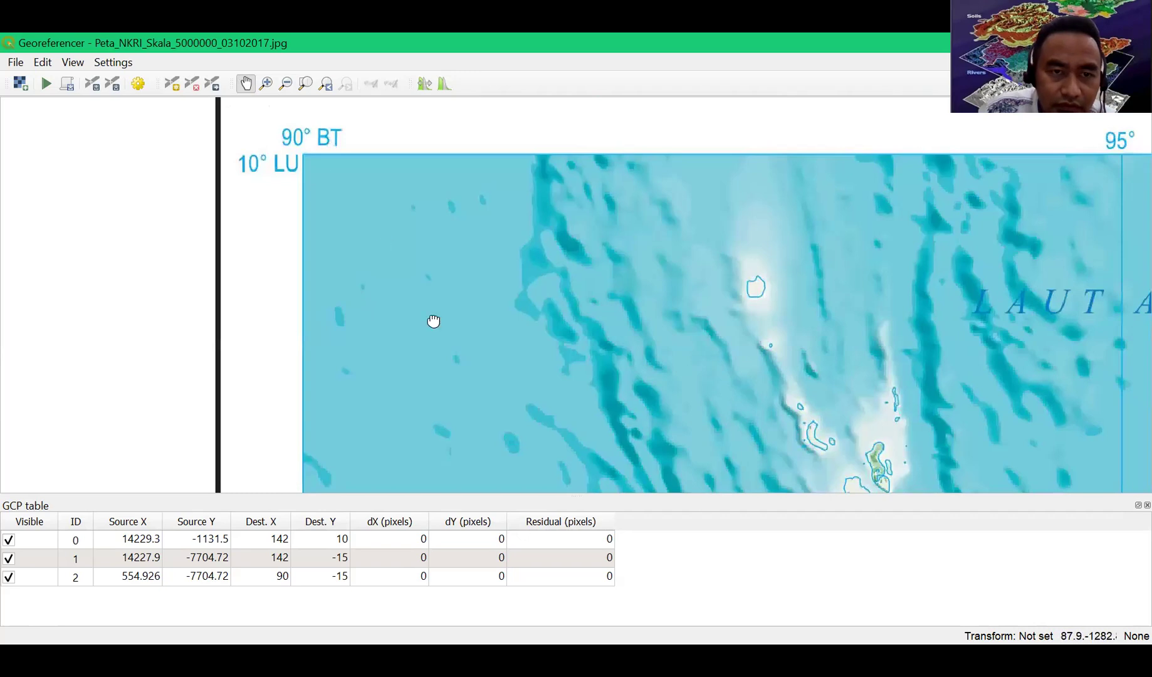
pyautogui.scroll(1, 442, 338)
pyautogui.moveTo(394, 272); pyautogui.dragTo(548, 463)
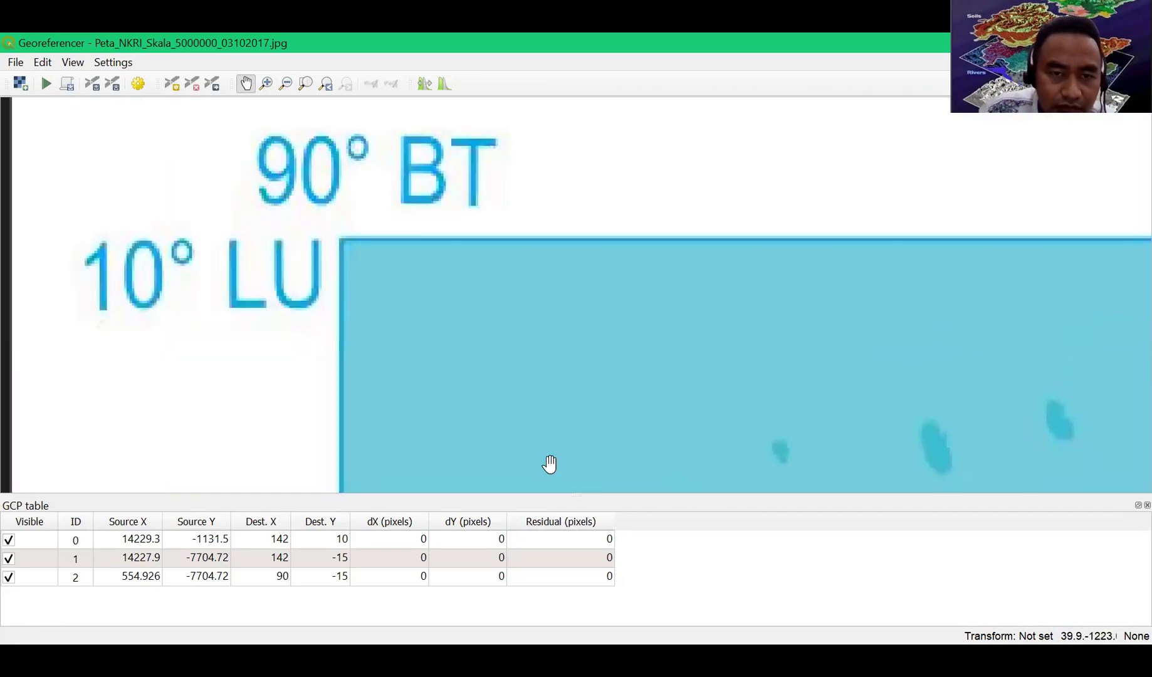
pyautogui.click(172, 84)
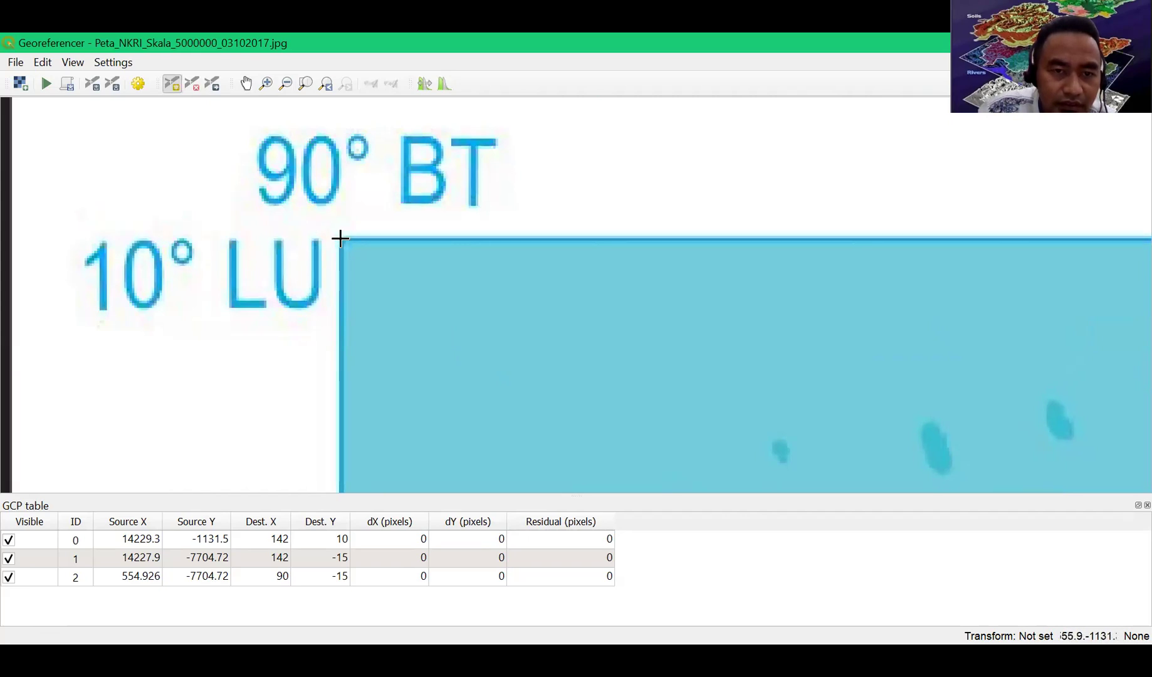
pyautogui.click(451, 251)
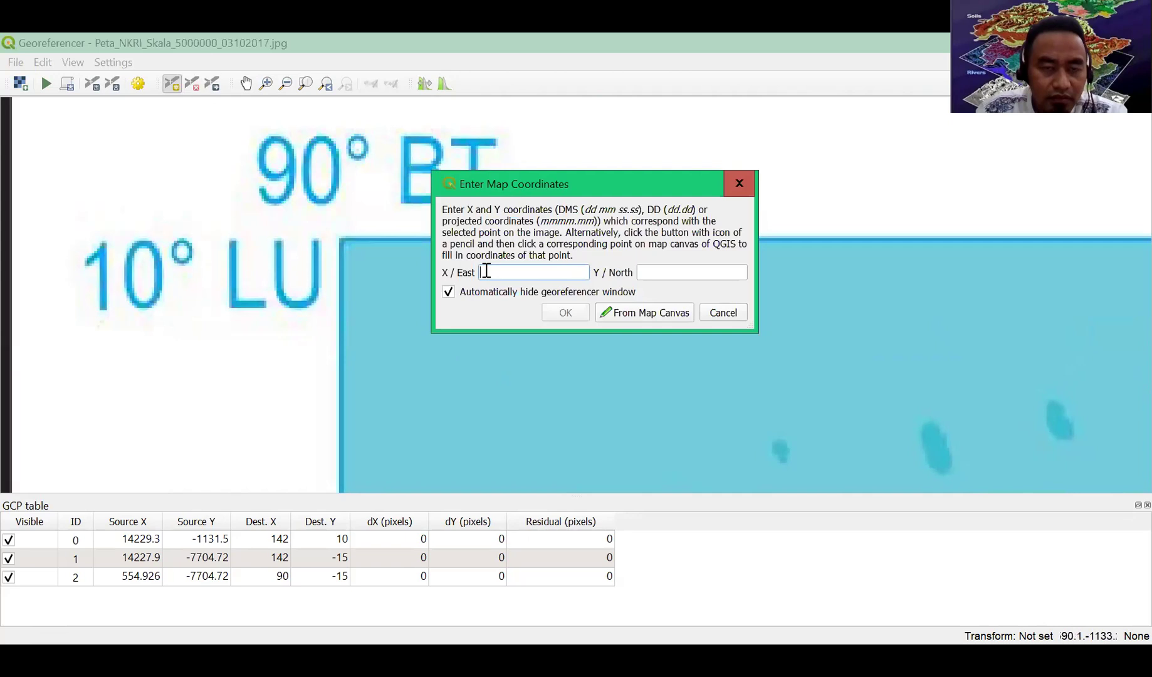
pyautogui.click(655, 271)
pyautogui.write('10')
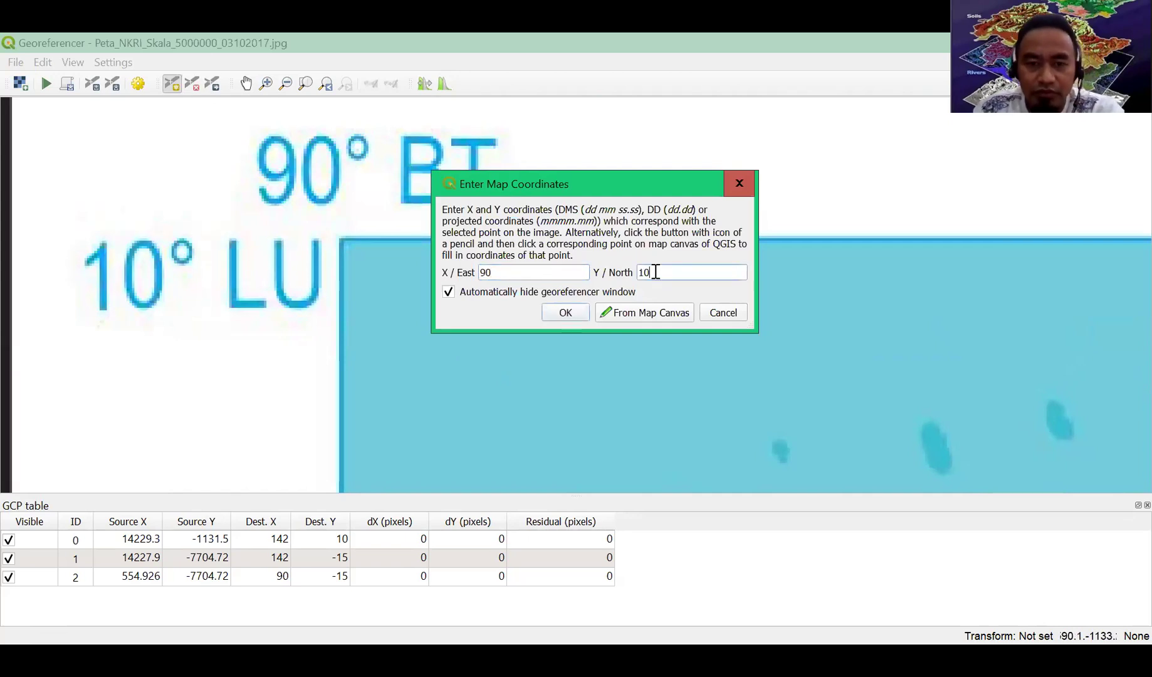
pyautogui.click(576, 316)
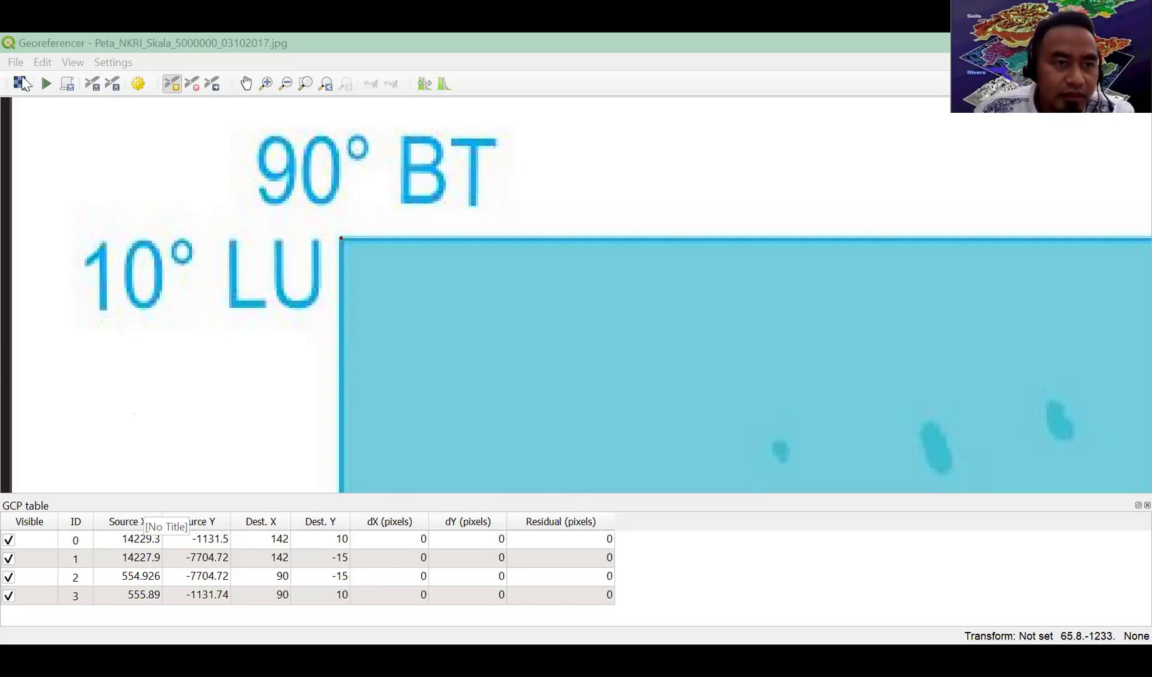
pyautogui.click(15, 62)
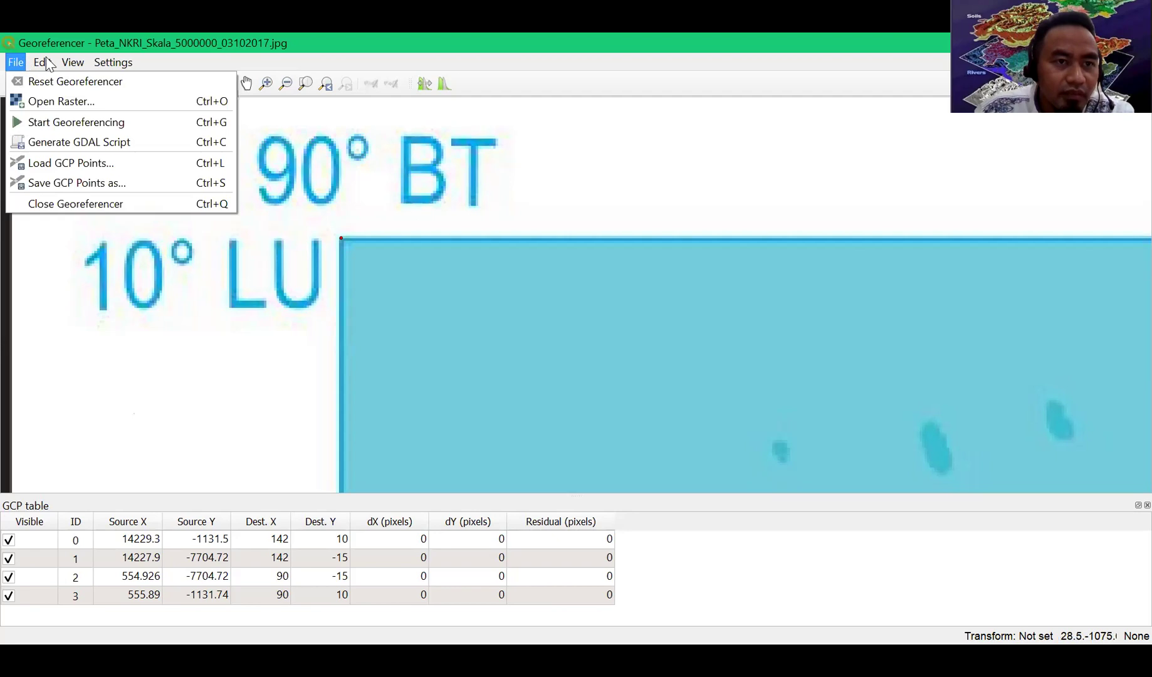
pyautogui.click(113, 62)
pyautogui.click(126, 82)
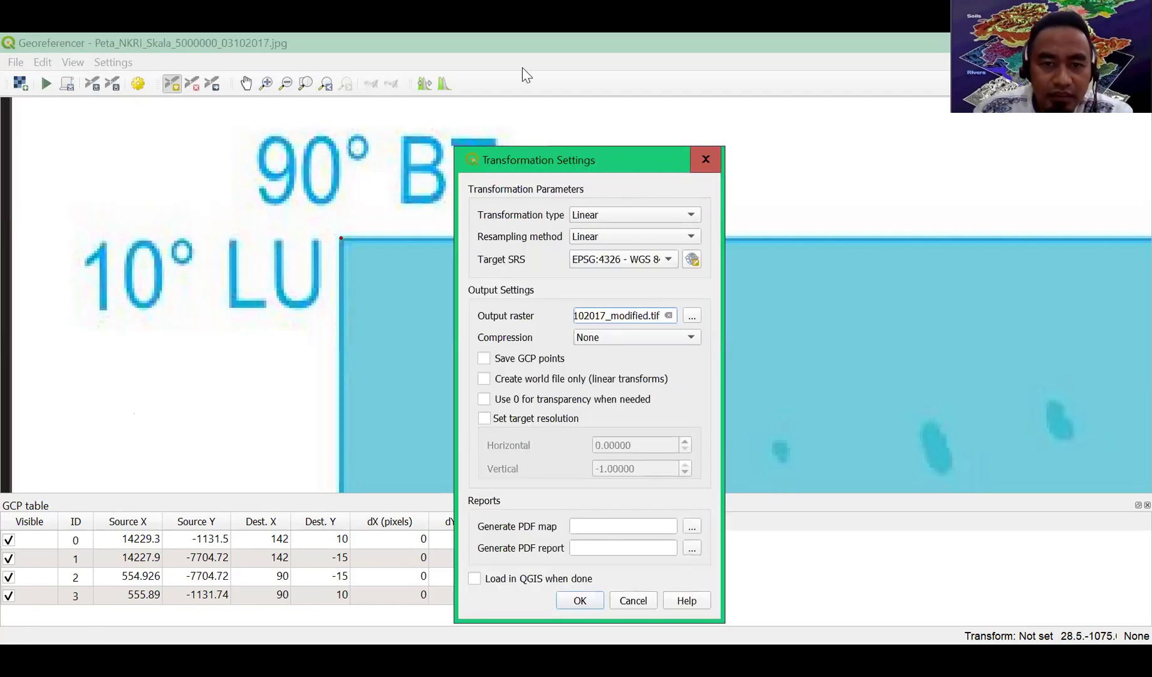
pyautogui.moveTo(627, 160); pyautogui.dragTo(470, 82)
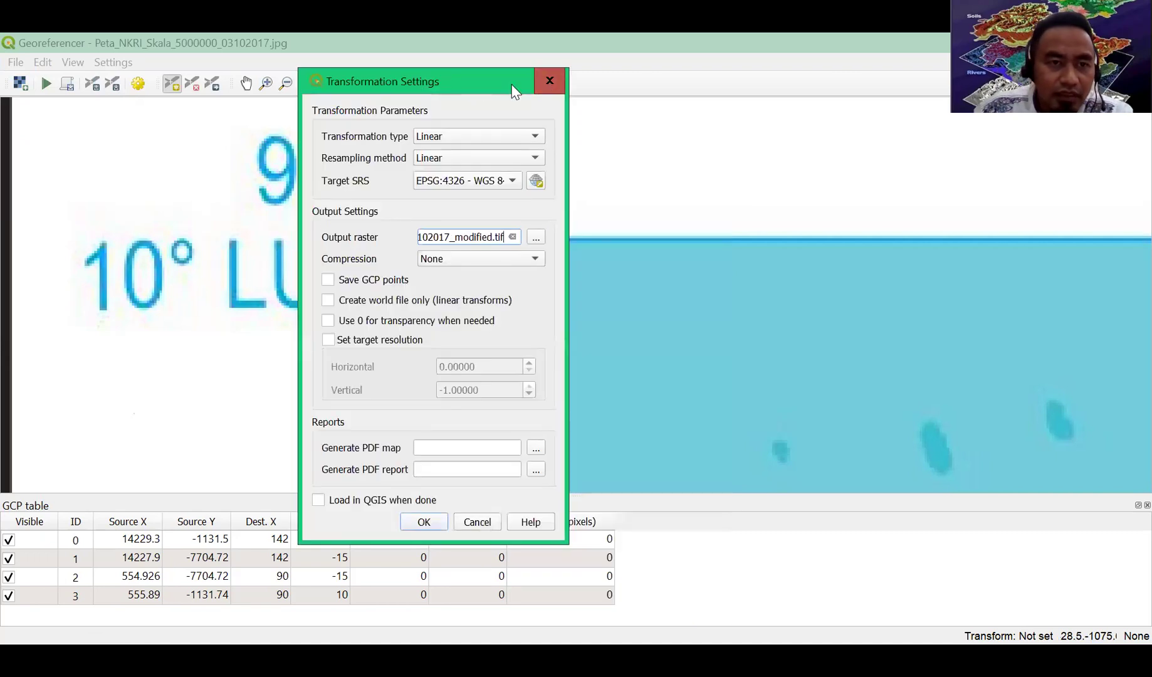
pyautogui.click(549, 81)
# - Apply transformation settings with Linear type, Linear resampling and target SRS EPSG:4326, and enable saving the GCP points
pyautogui.click(114, 63)
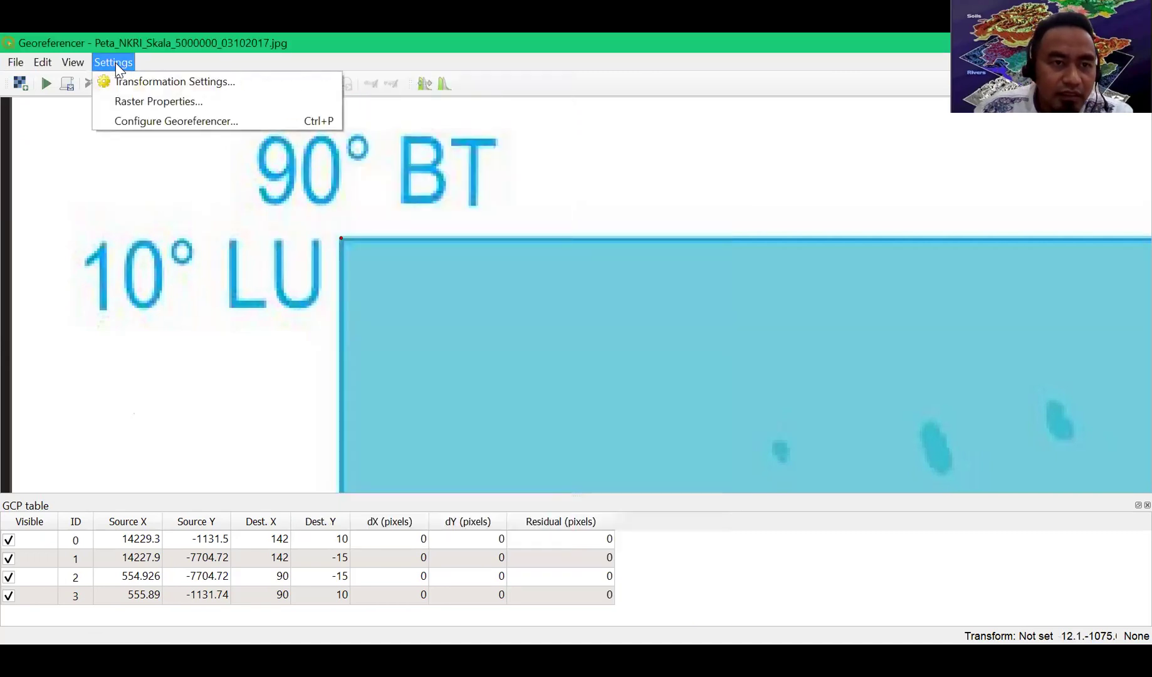
pyautogui.click(139, 85)
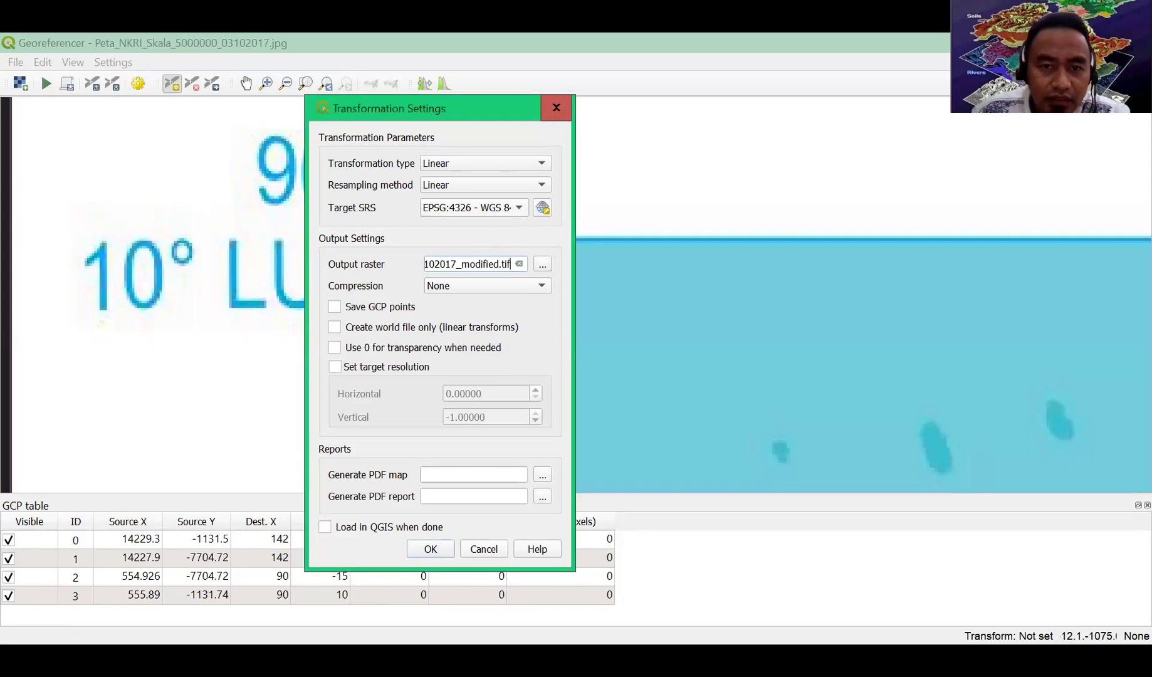
pyautogui.click(474, 208)
pyautogui.press('Return')
pyautogui.click(485, 184)
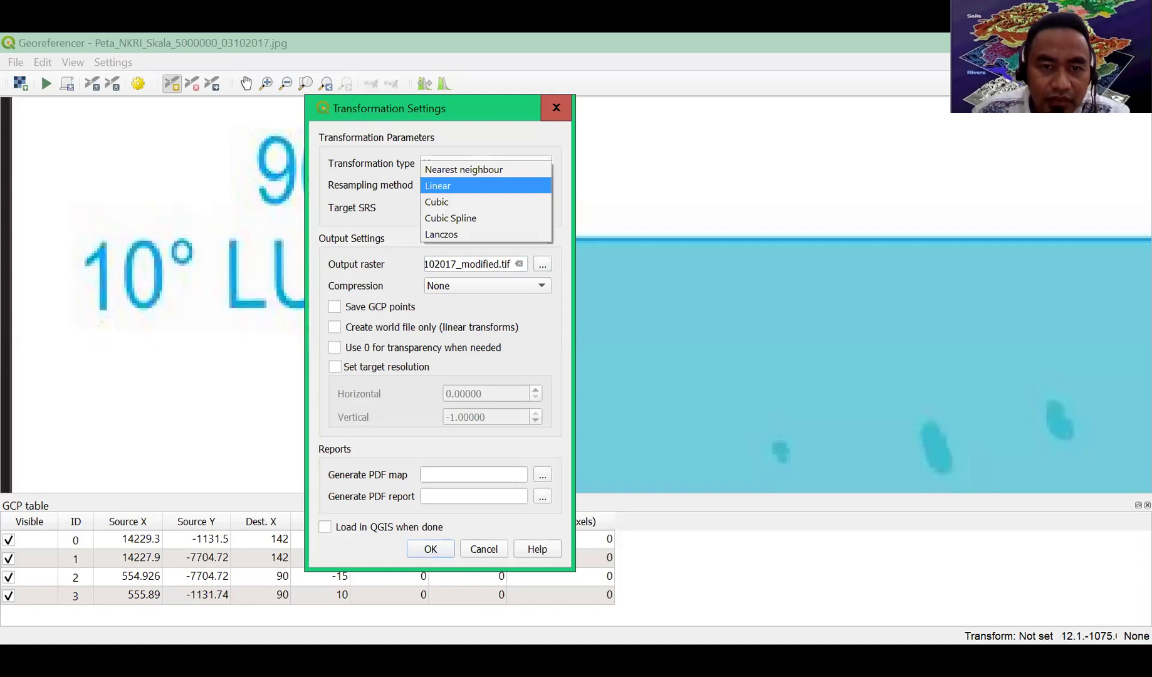
pyautogui.press('Return')
pyautogui.click(485, 162)
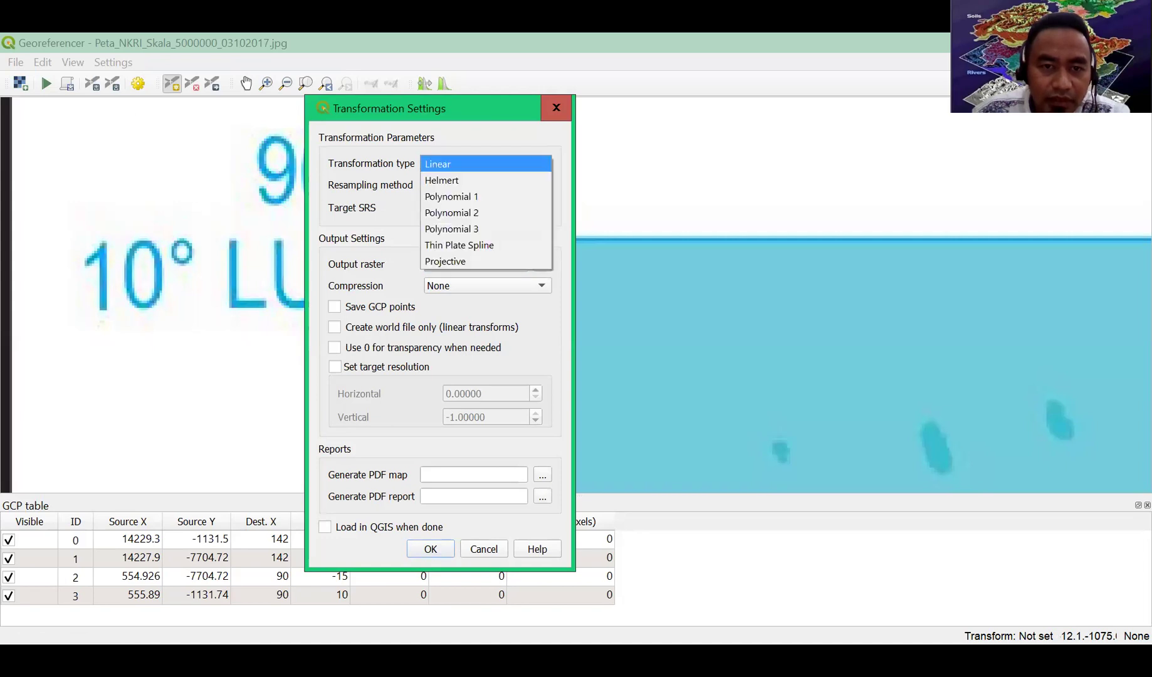
pyautogui.press('Return')
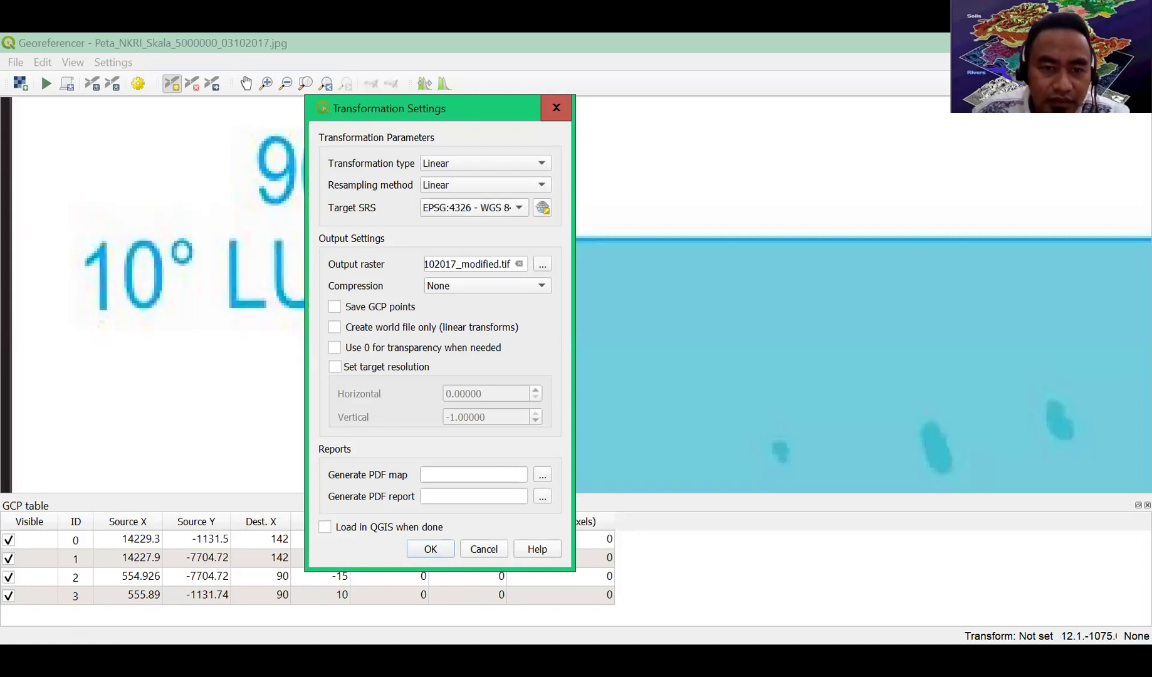
pyautogui.click(334, 307)
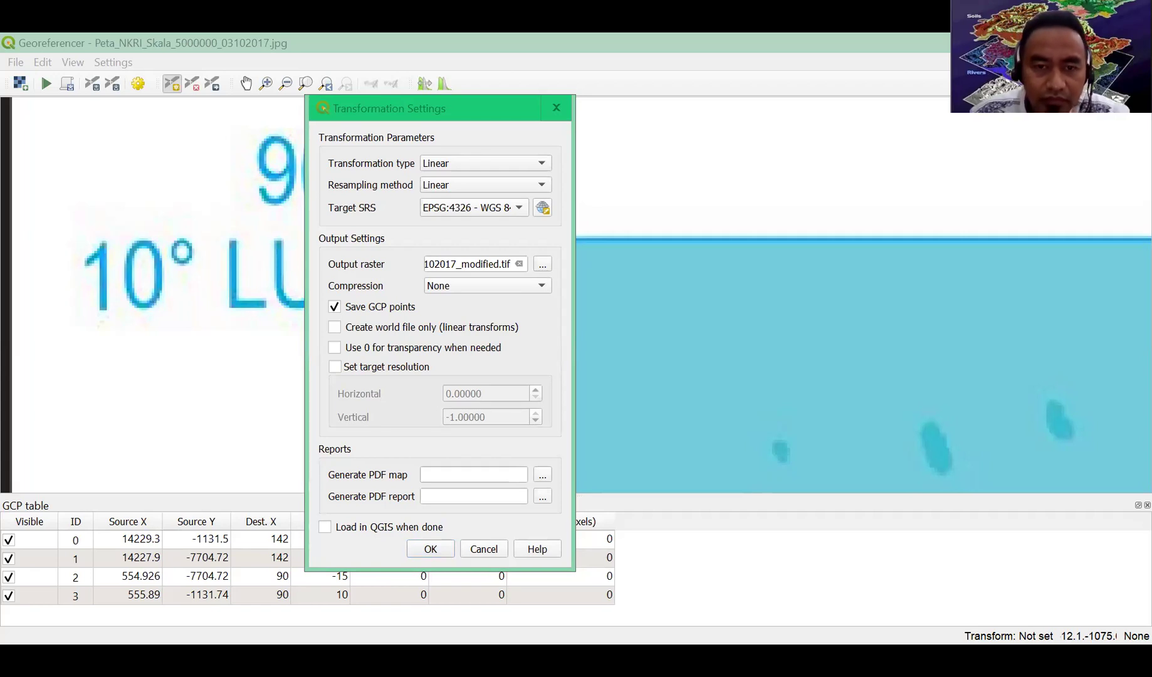
pyautogui.hotkey('alt', 'Tab')
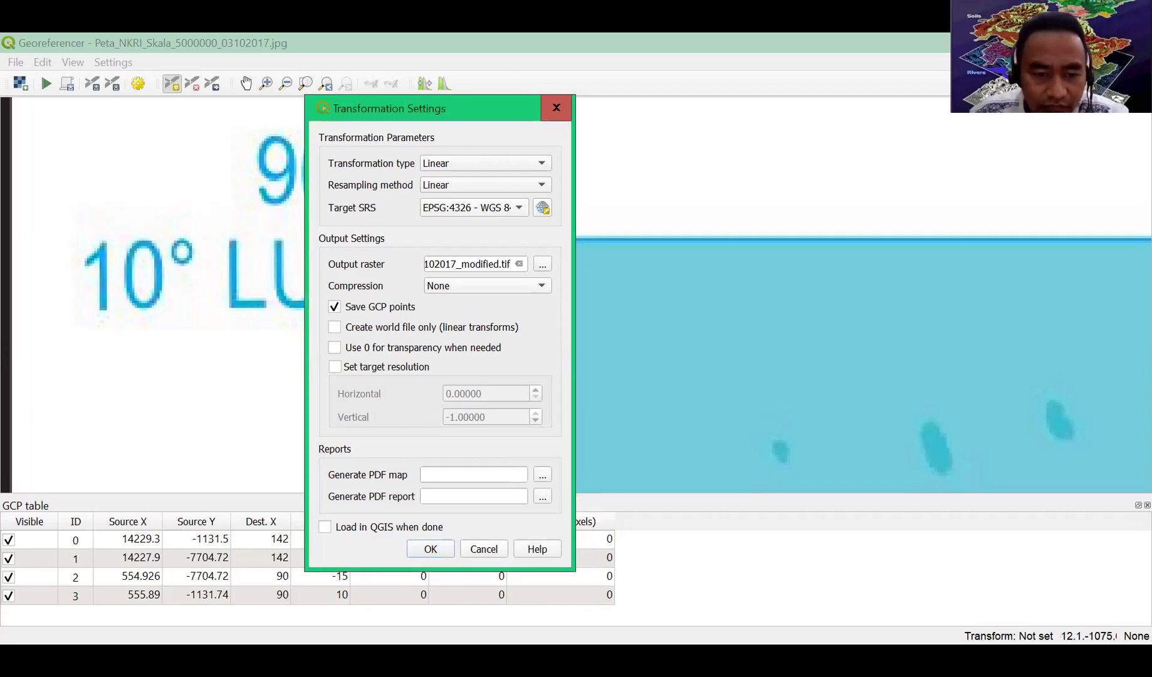
pyautogui.hotkey('alt', 'Tab')
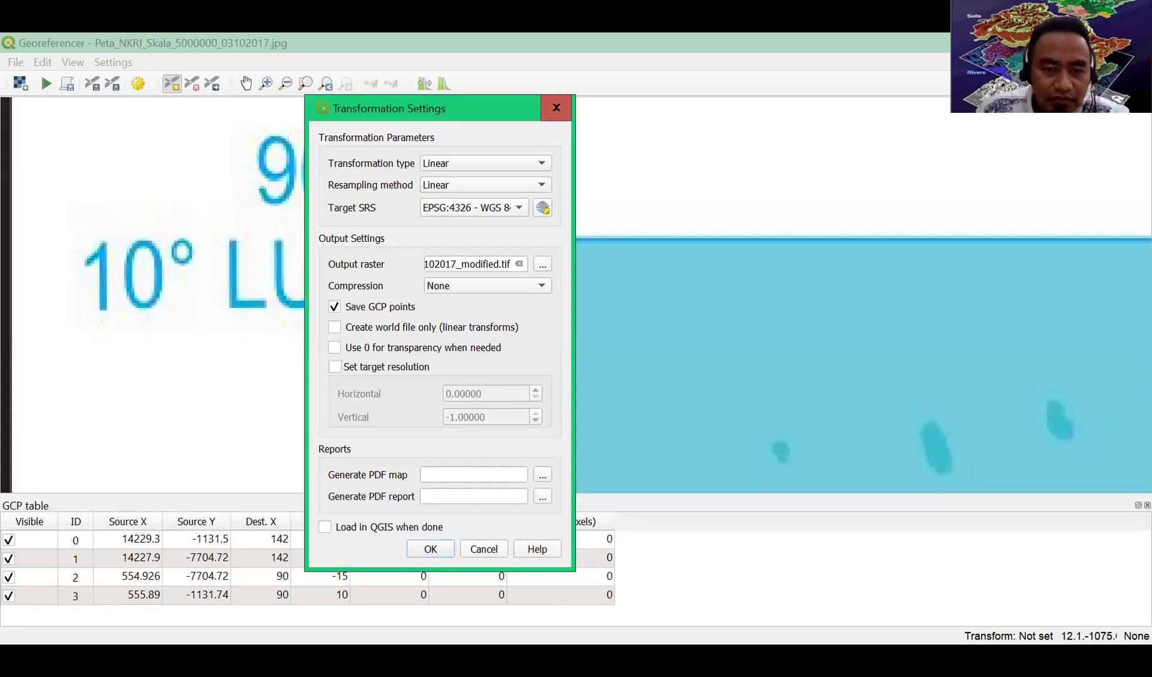
pyautogui.press('Return')
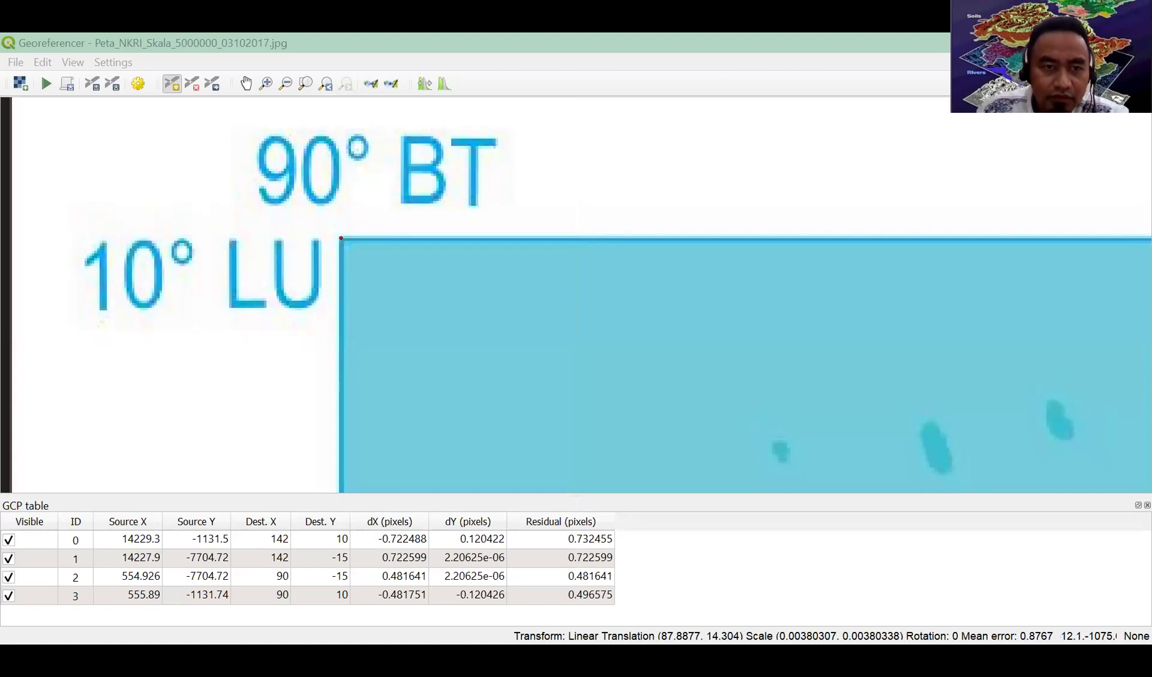
# - Review the transformation and output settings once more and accept them as they stand
pyautogui.hotkey('alt', 'Tab')
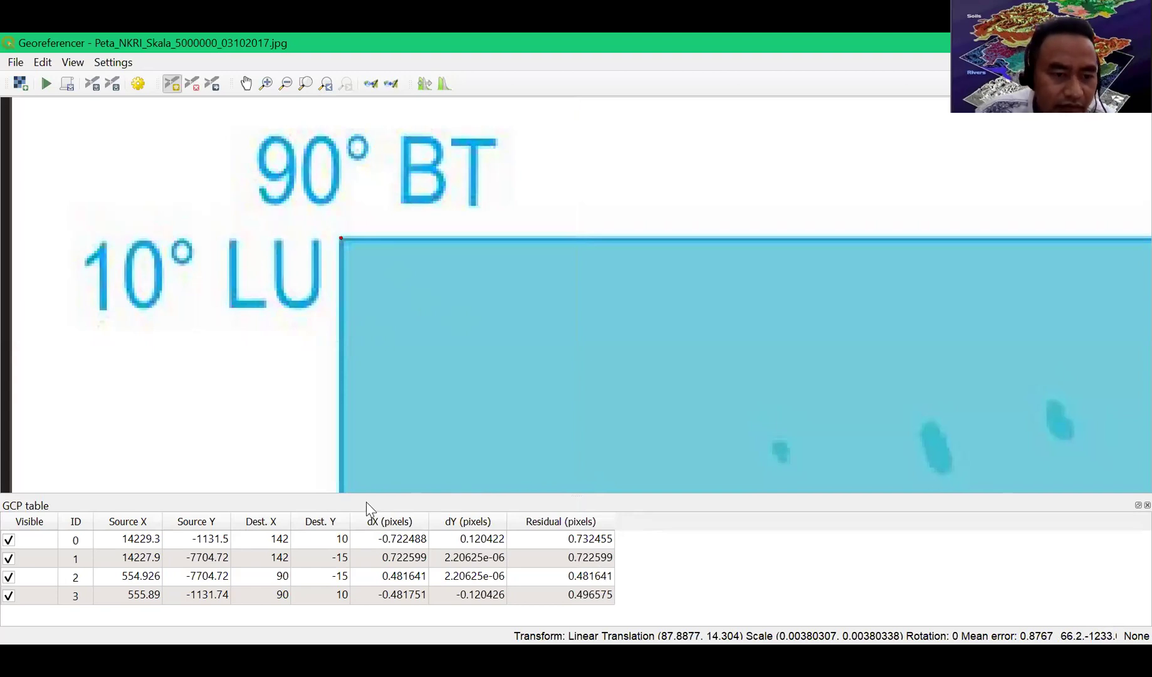
pyautogui.click(123, 65)
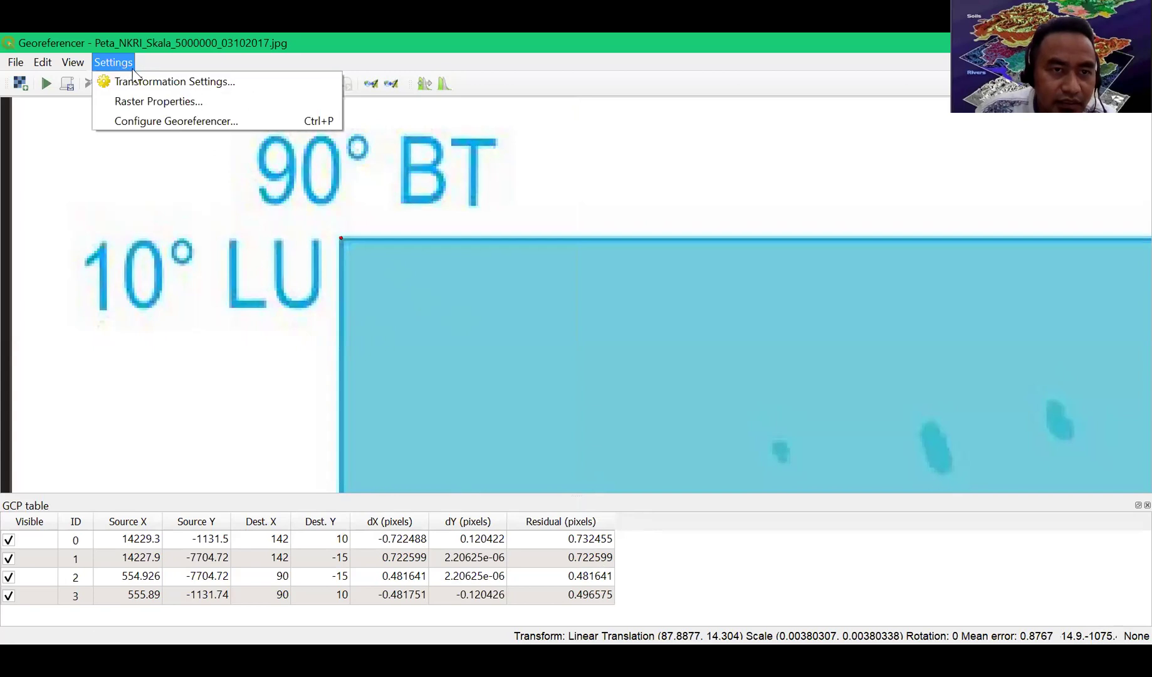
pyautogui.click(163, 88)
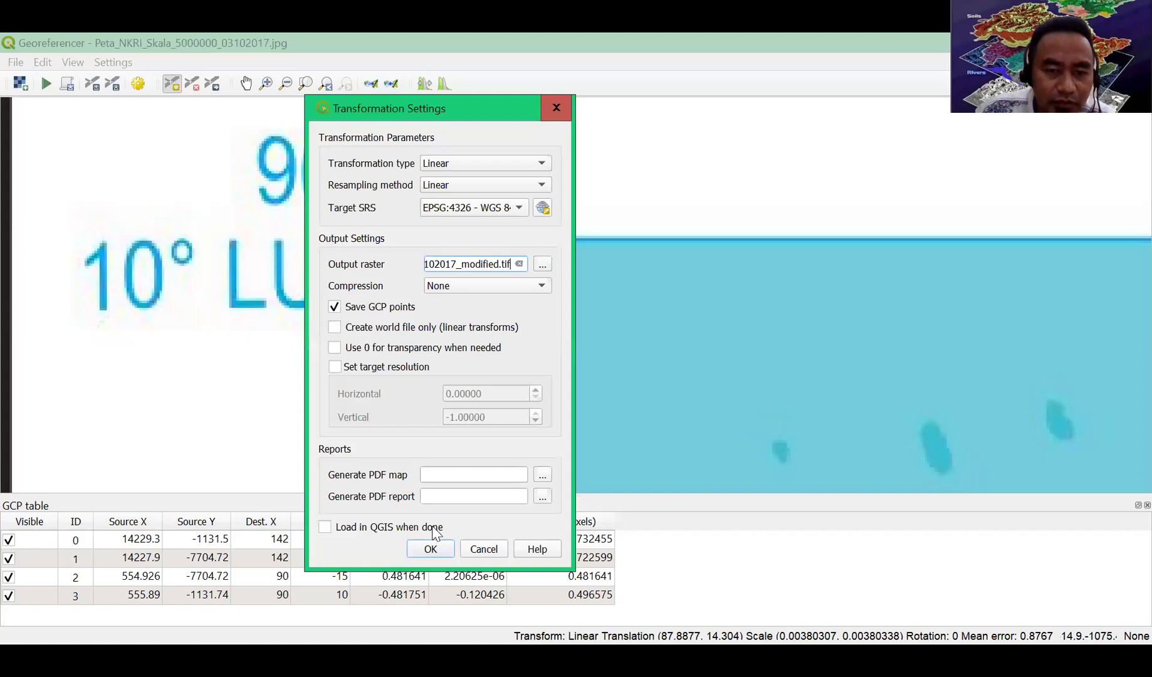
pyautogui.click(431, 549)
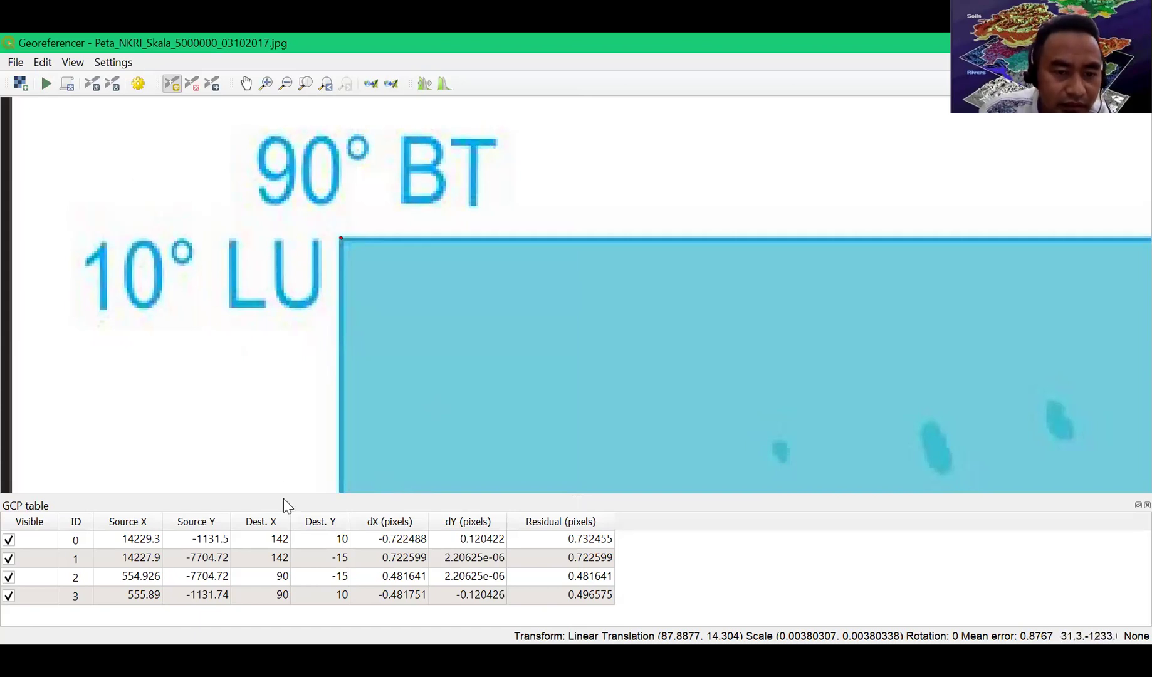
pyautogui.click(15, 63)
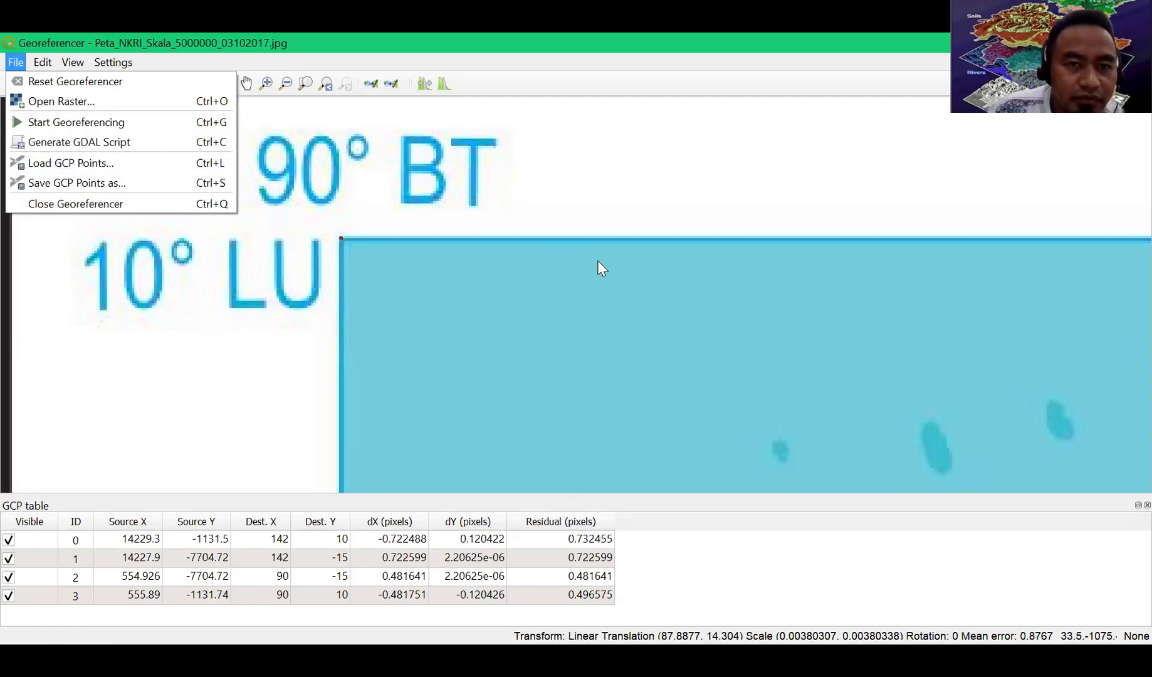
pyautogui.click(590, 274)
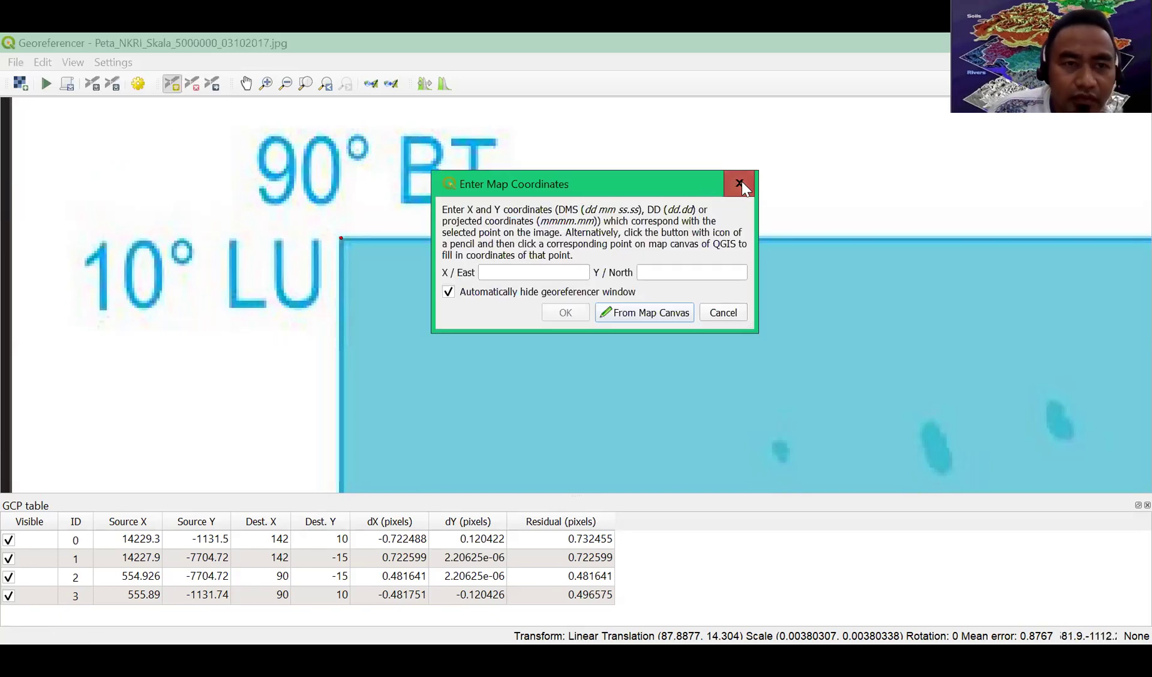
pyautogui.click(739, 182)
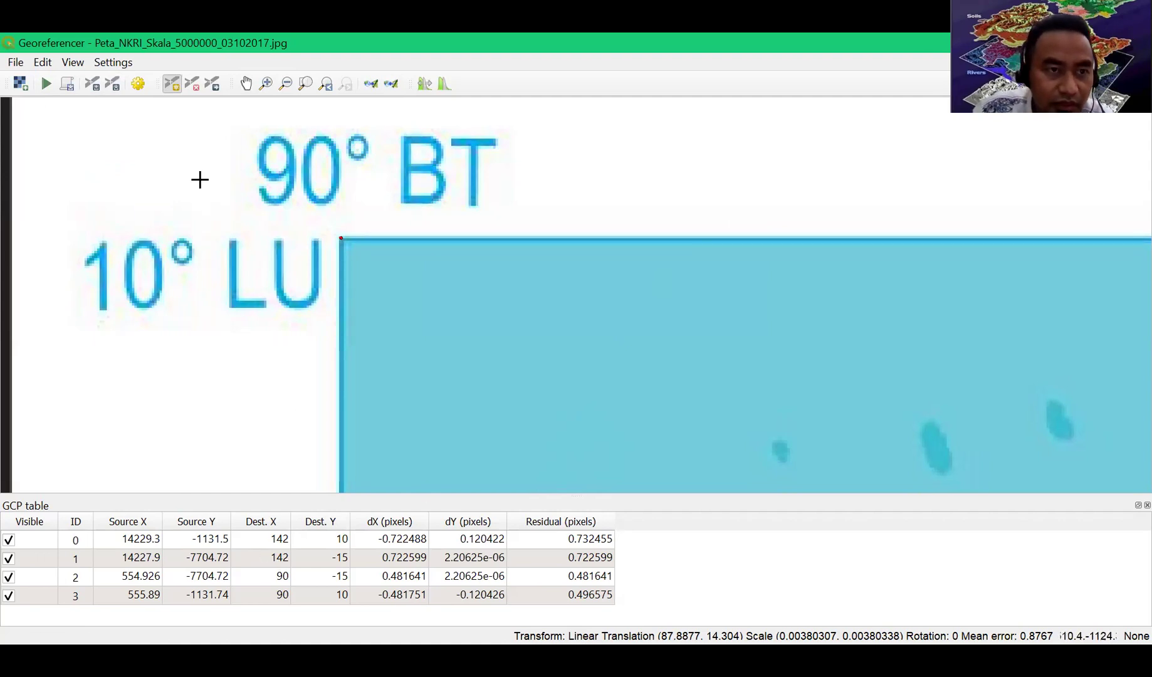
pyautogui.click(16, 65)
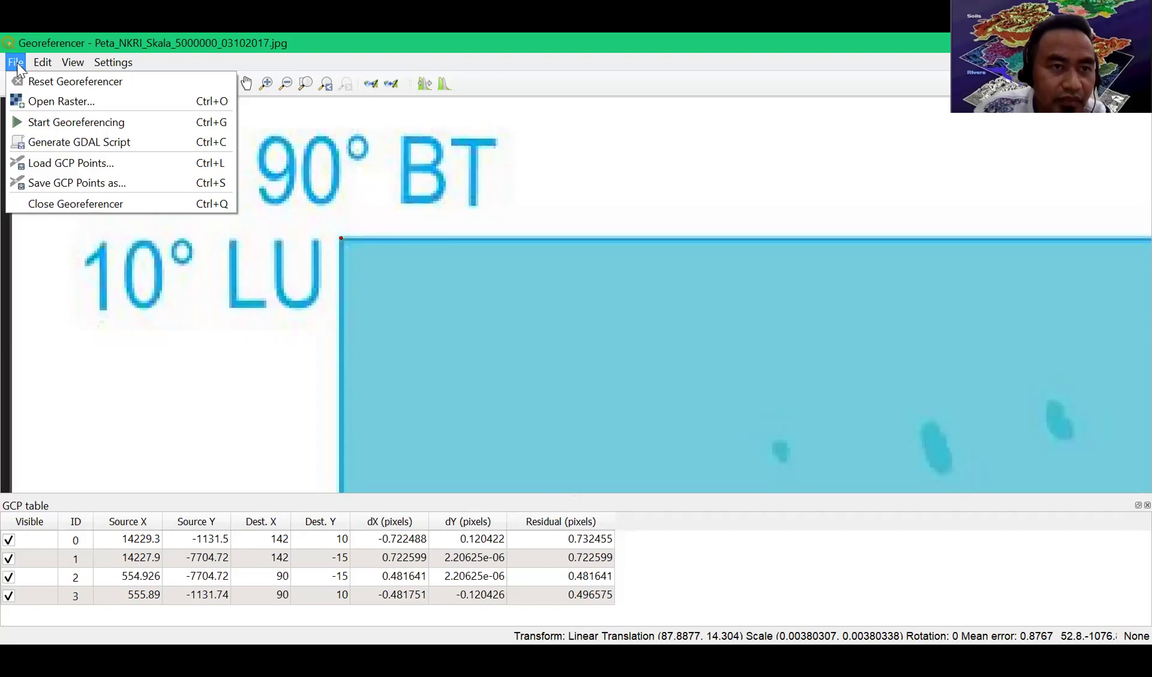
pyautogui.click(792, 540)
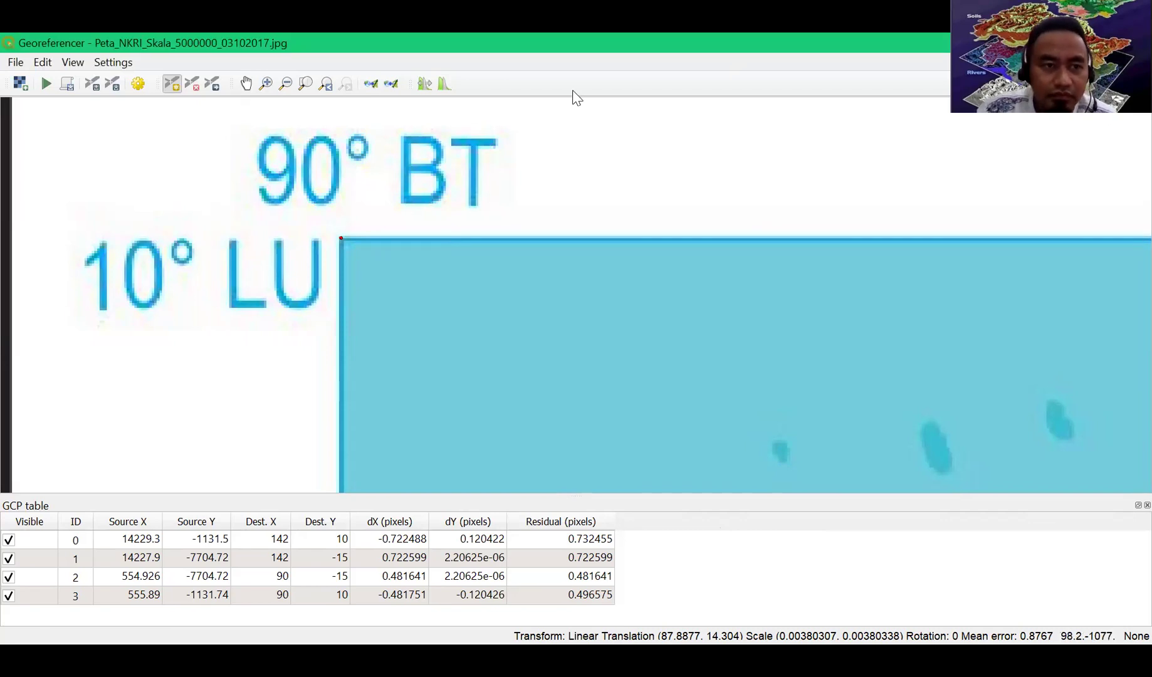
# - Close the Georeferencer and save the GCP points
pyautogui.click(12, 63)
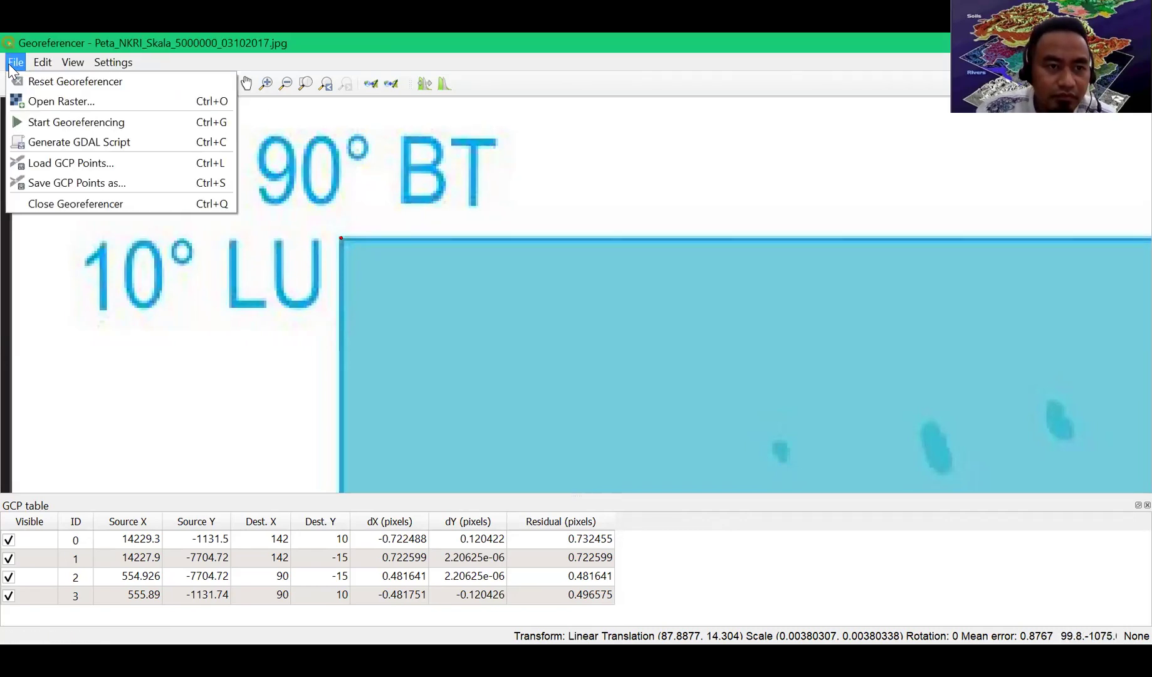
pyautogui.click(54, 204)
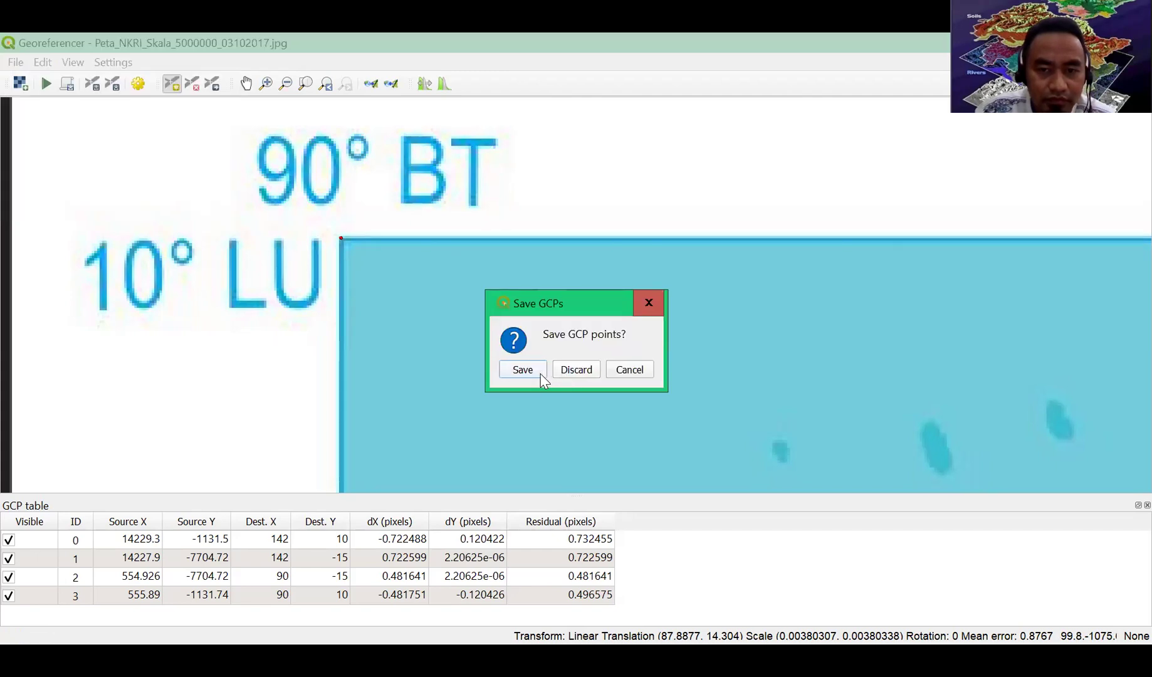
pyautogui.click(540, 373)
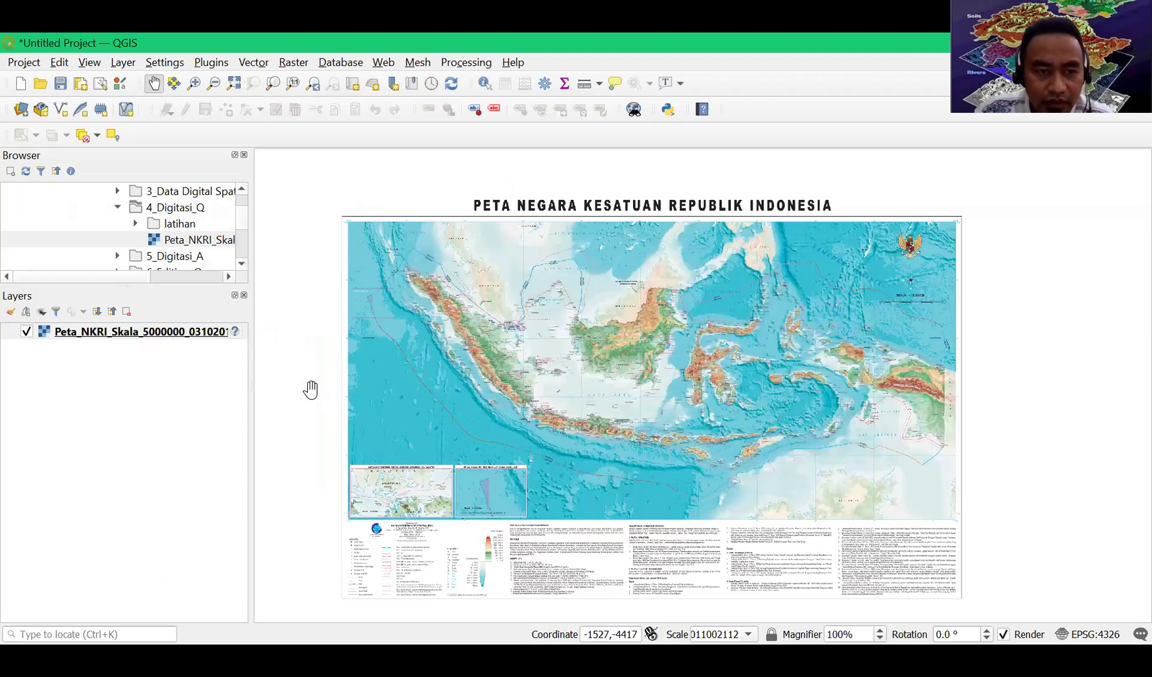
# - Remove the Peta_NKRI_Skala_5000000_03102017 scanned map layer from the project
pyautogui.click(26, 332)
pyautogui.click(27, 331)
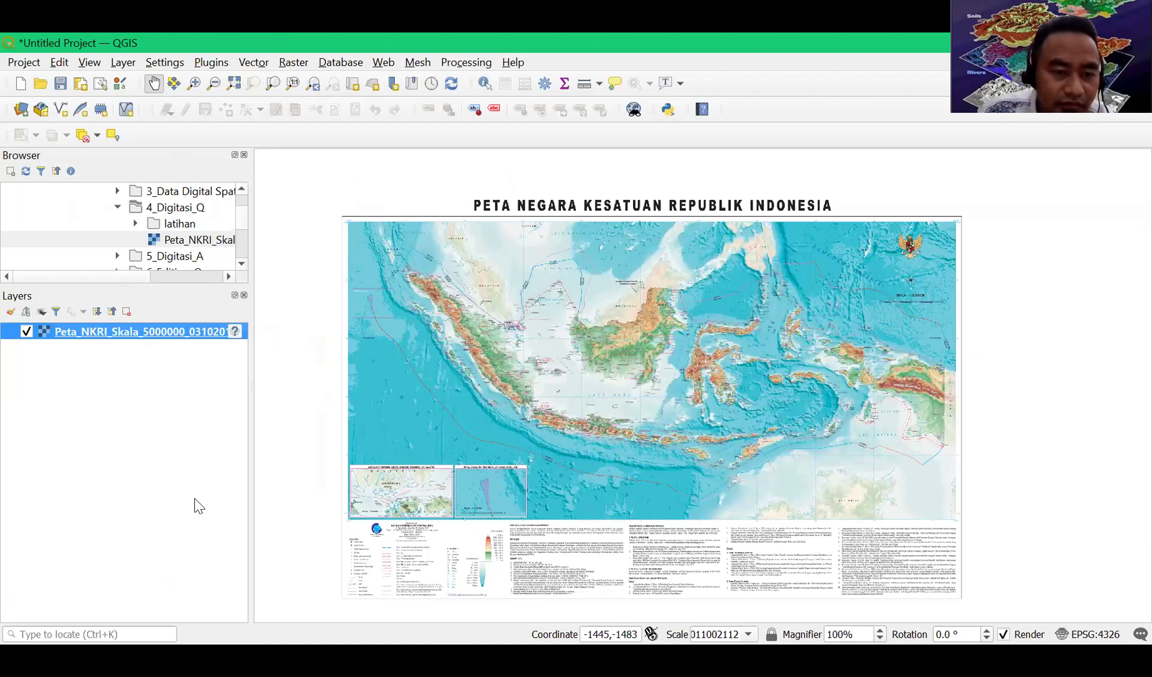
pyautogui.rightClick(114, 332)
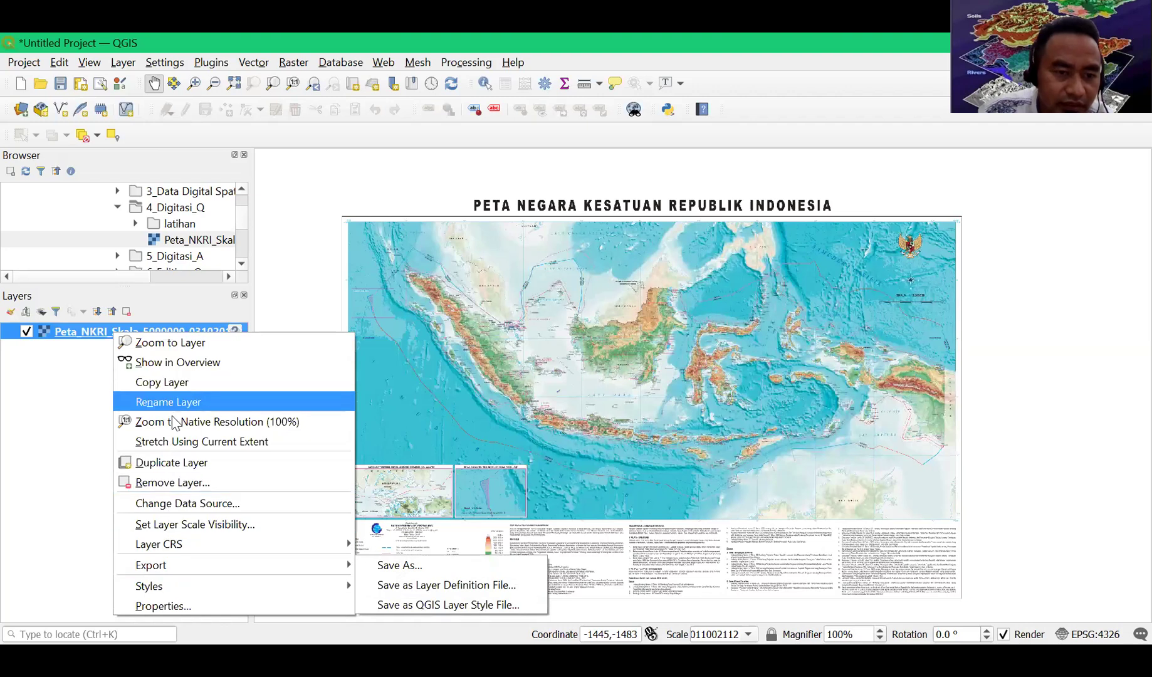
pyautogui.click(178, 483)
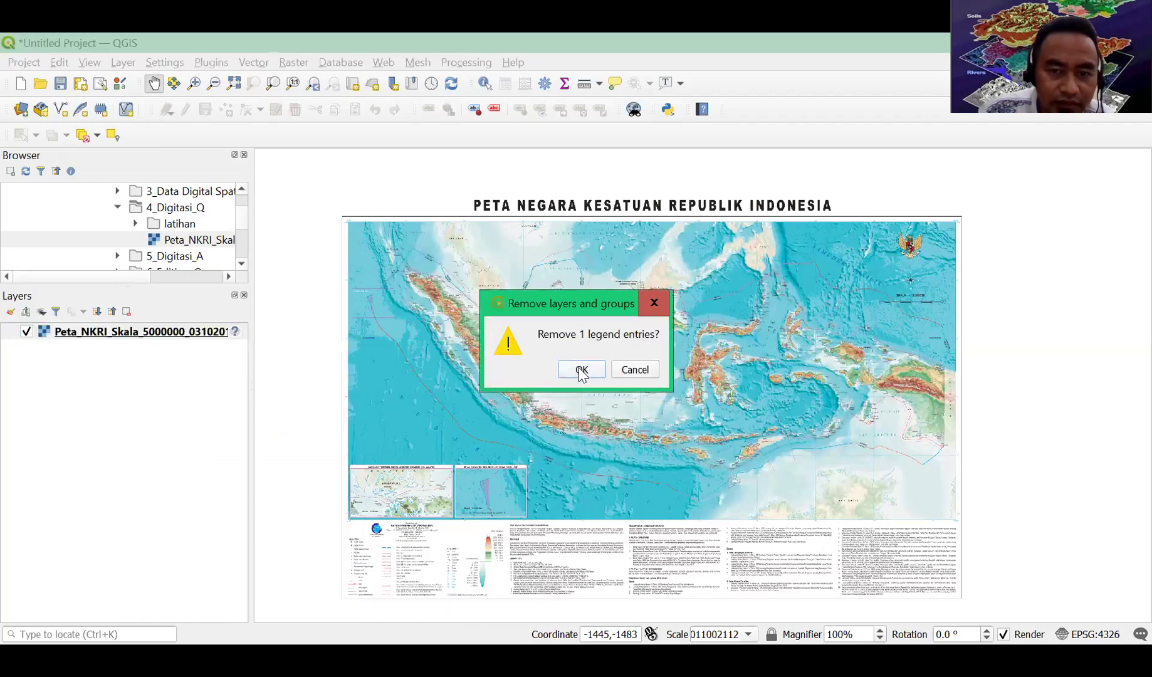
pyautogui.click(581, 370)
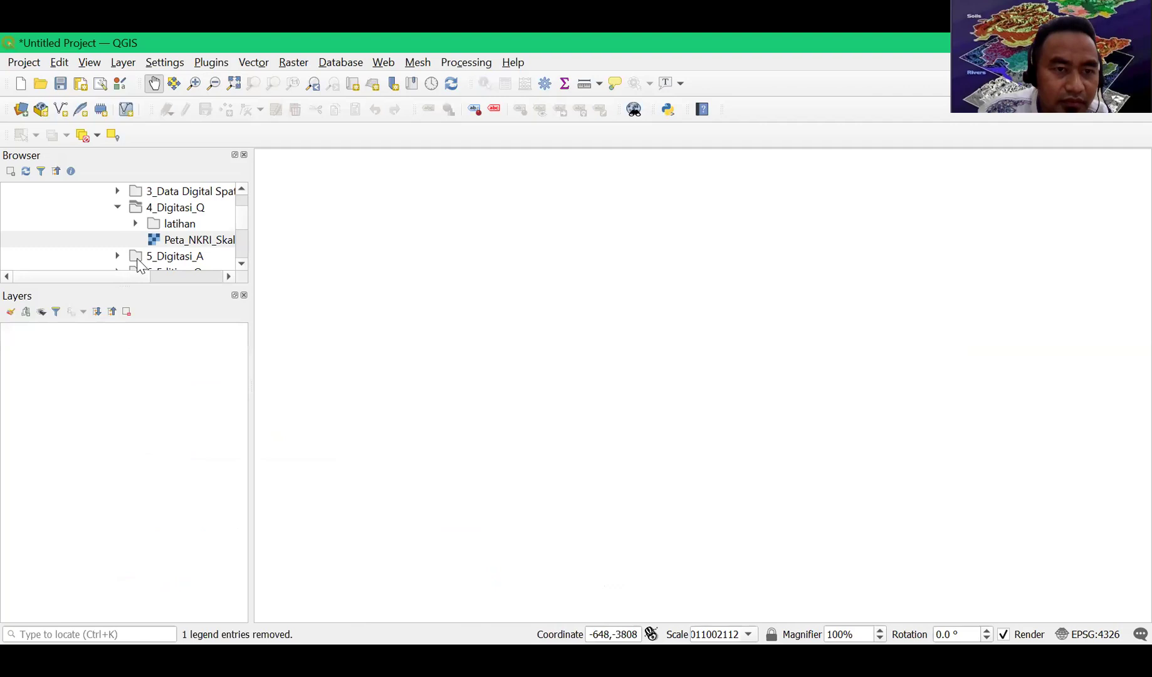
# - Add the Peta_NKRI_Skala raster stored directly in the 4_Digitasi_Q folder to the project
pyautogui.doubleClick(180, 226)
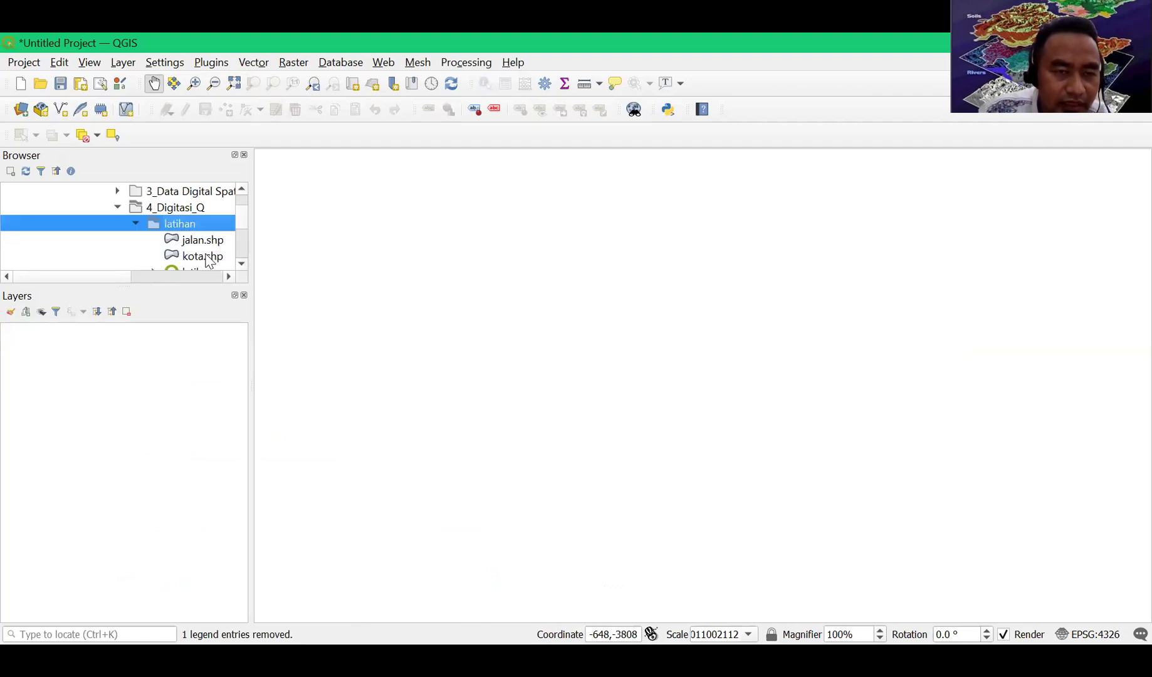
pyautogui.moveTo(243, 239); pyautogui.dragTo(243, 248)
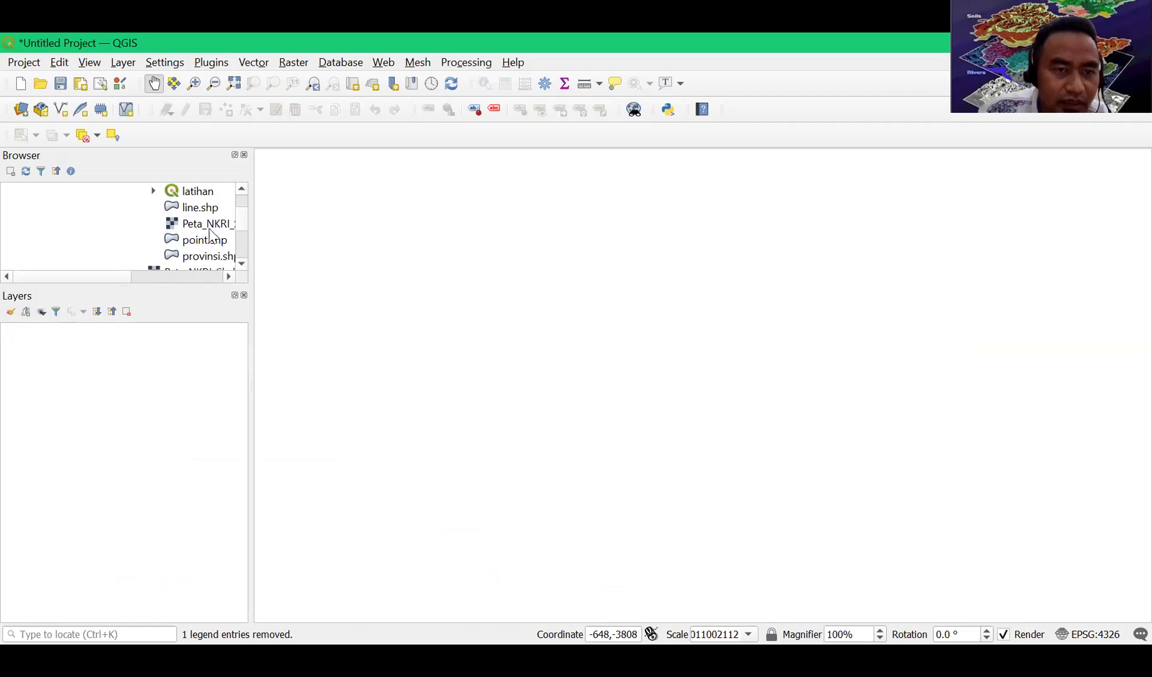
pyautogui.scroll(-1, 204, 235)
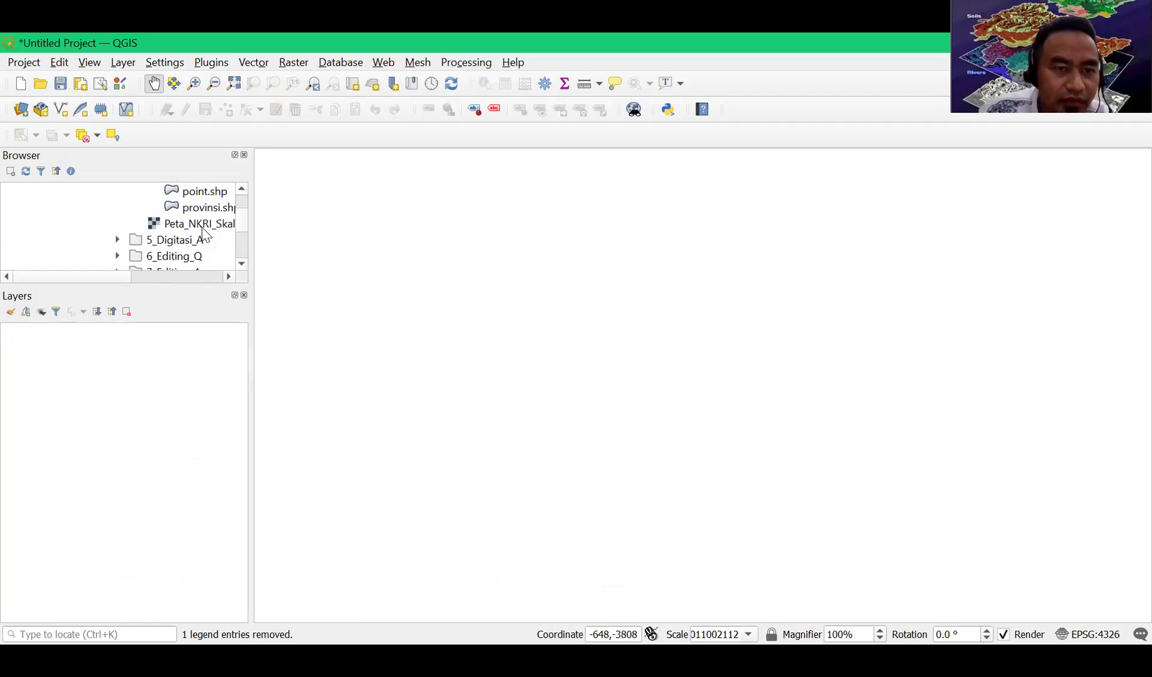
pyautogui.click(203, 229)
pyautogui.doubleClick(203, 229)
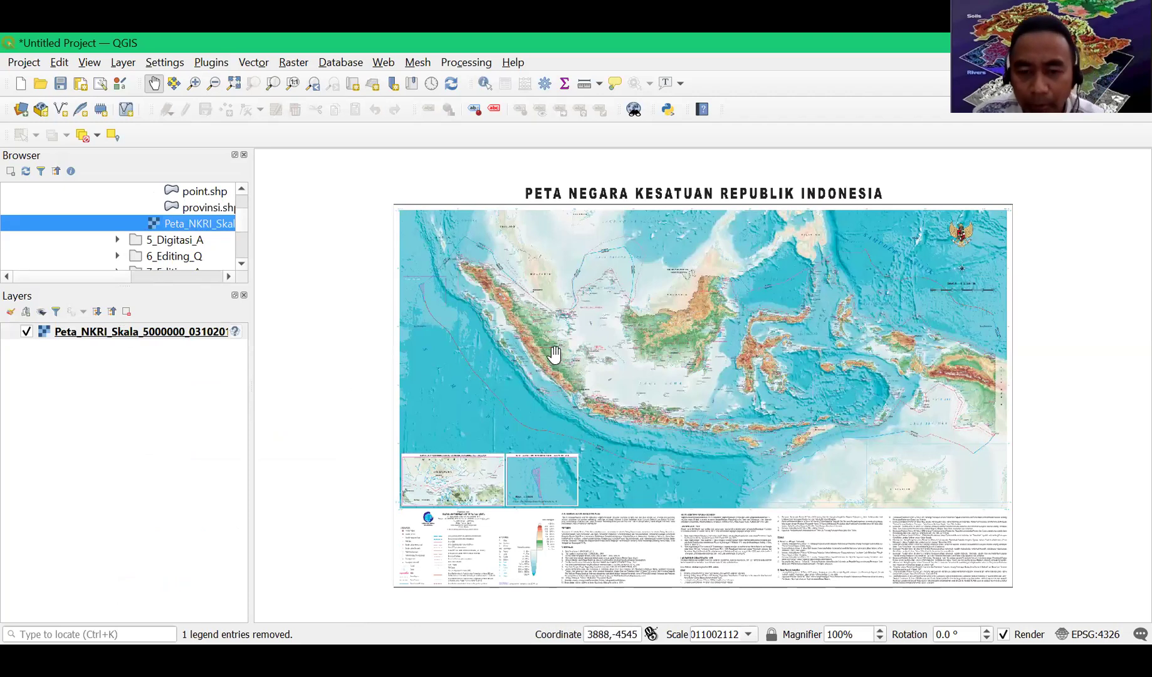
pyautogui.click(678, 357)
pyautogui.moveTo(678, 357); pyautogui.dragTo(644, 326)
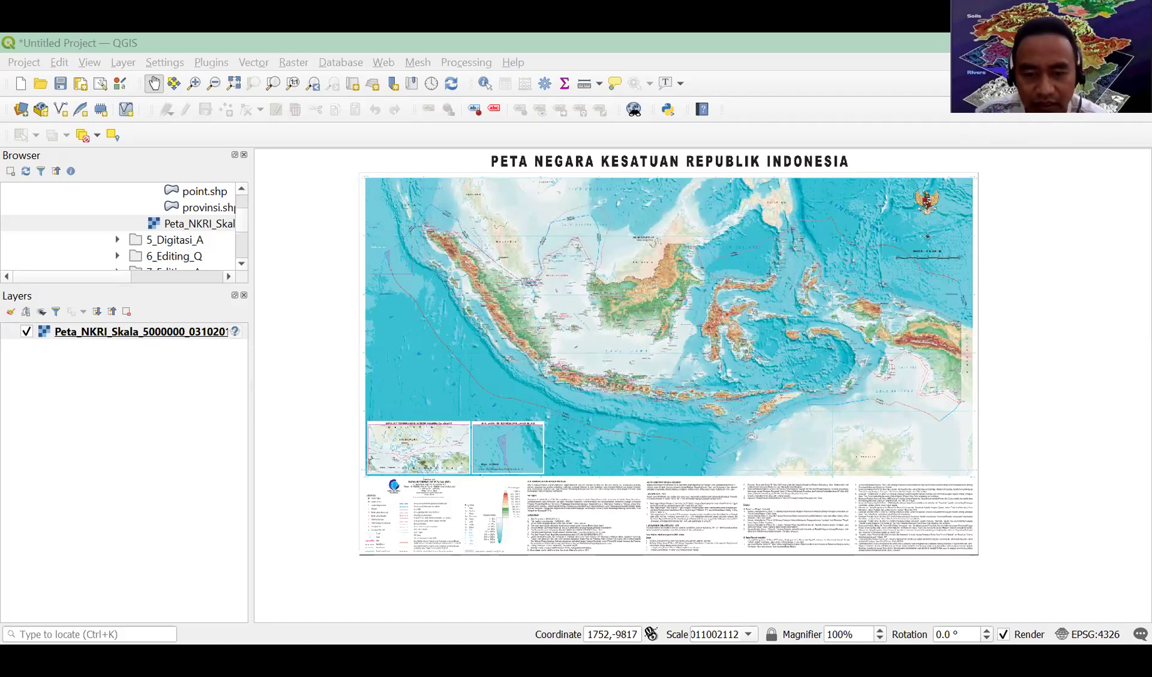
# - Add the Bing VirtualEarth XYZ tile layer and place it beneath the scanned map layer
pyautogui.click(298, 465)
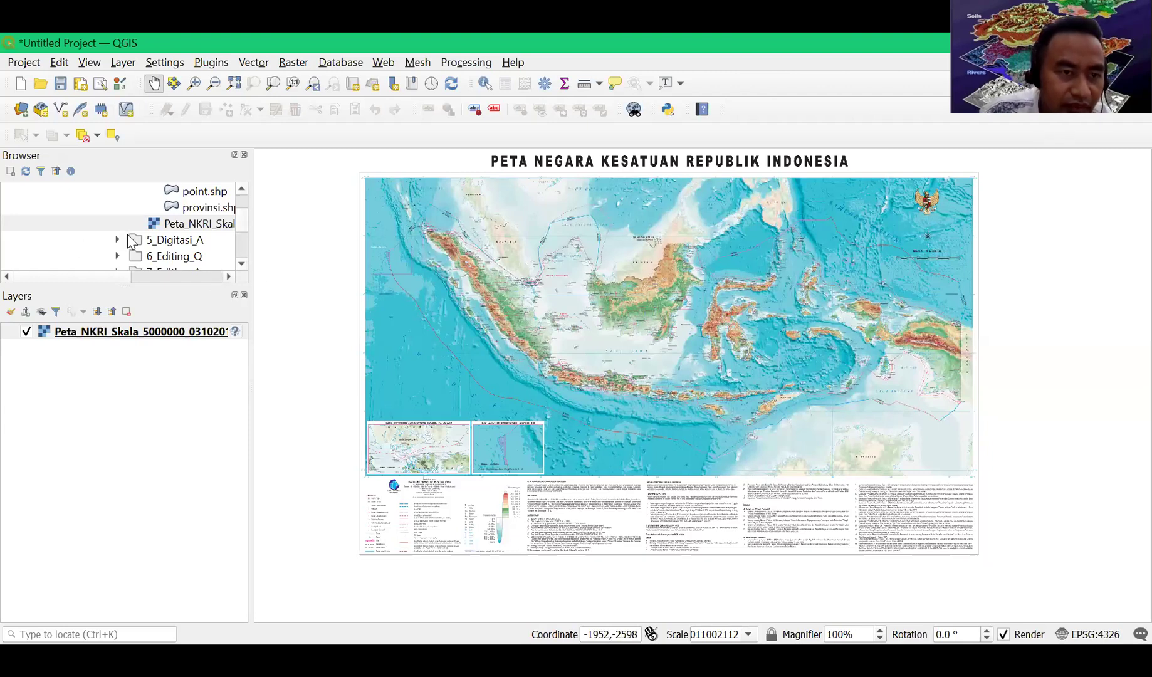
pyautogui.scroll(-6, 133, 241)
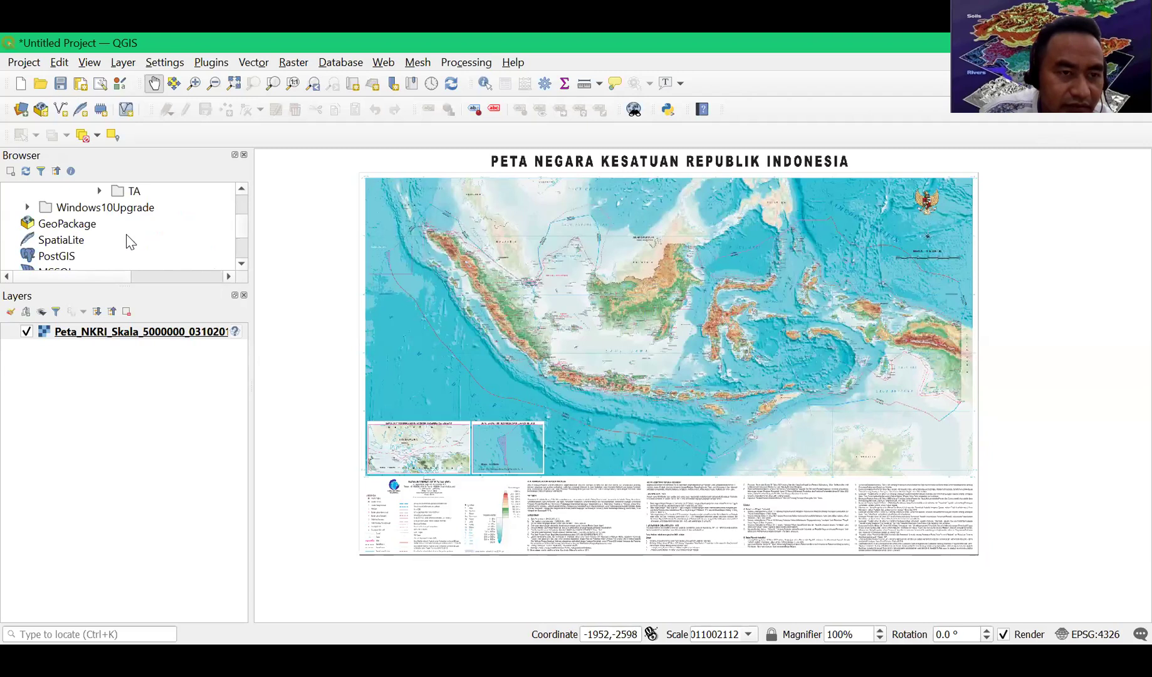
pyautogui.scroll(-3, 130, 243)
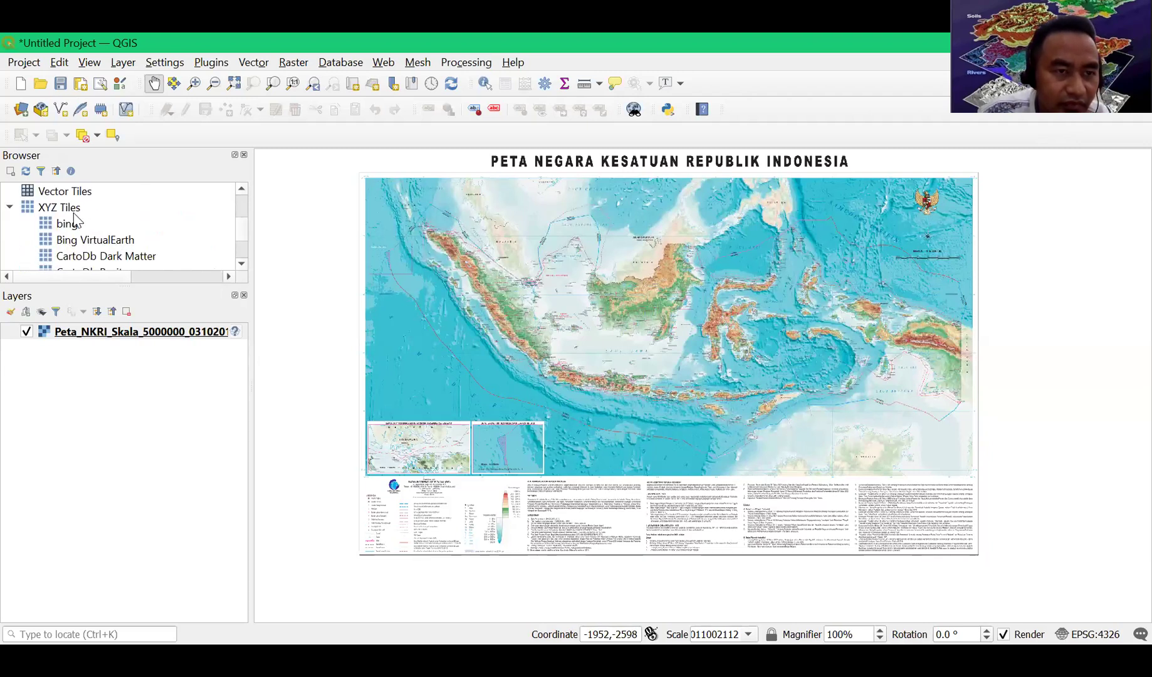
pyautogui.click(72, 208)
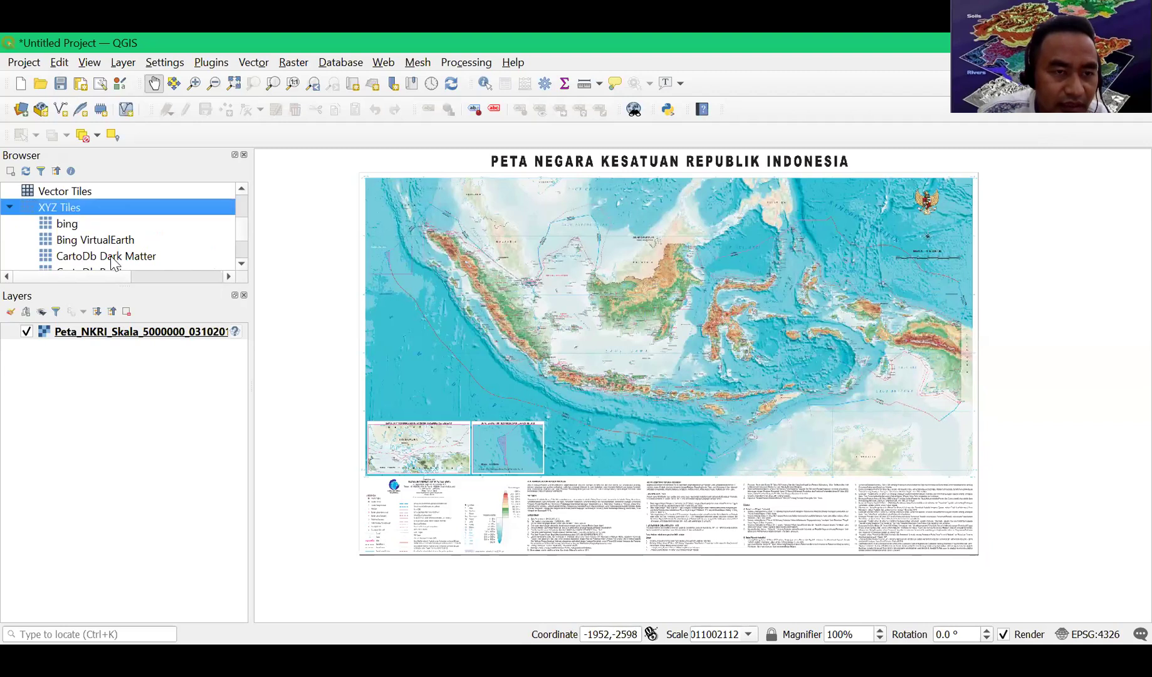
pyautogui.click(242, 264)
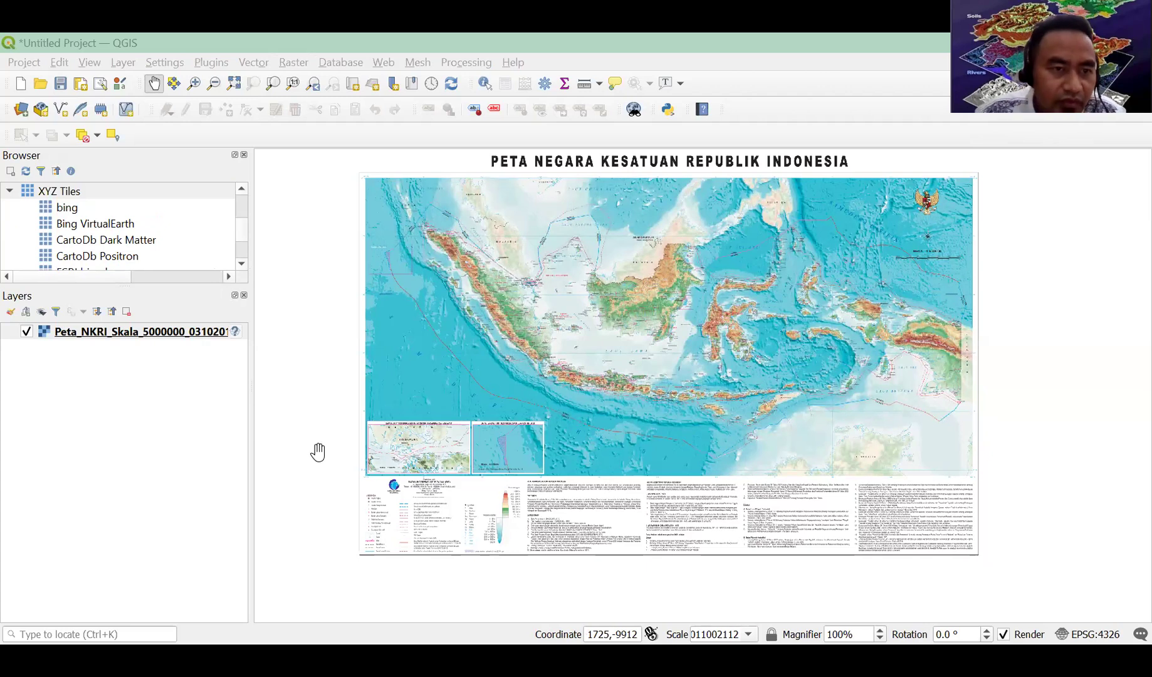
pyautogui.click(86, 224)
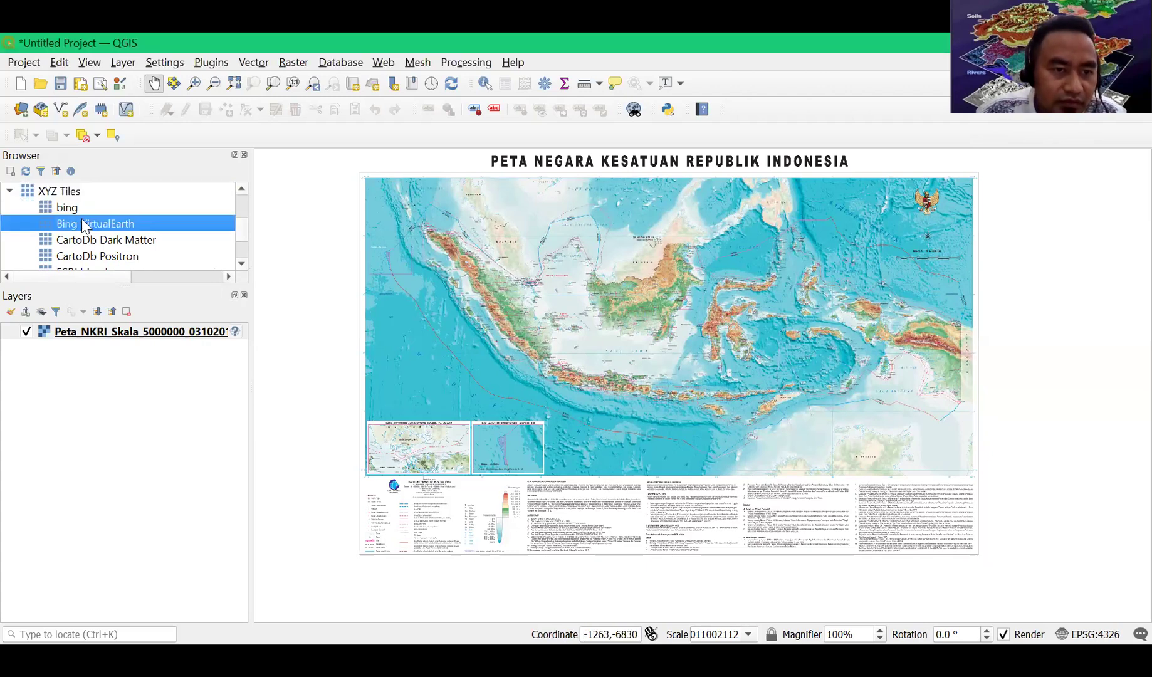
pyautogui.doubleClick(83, 223)
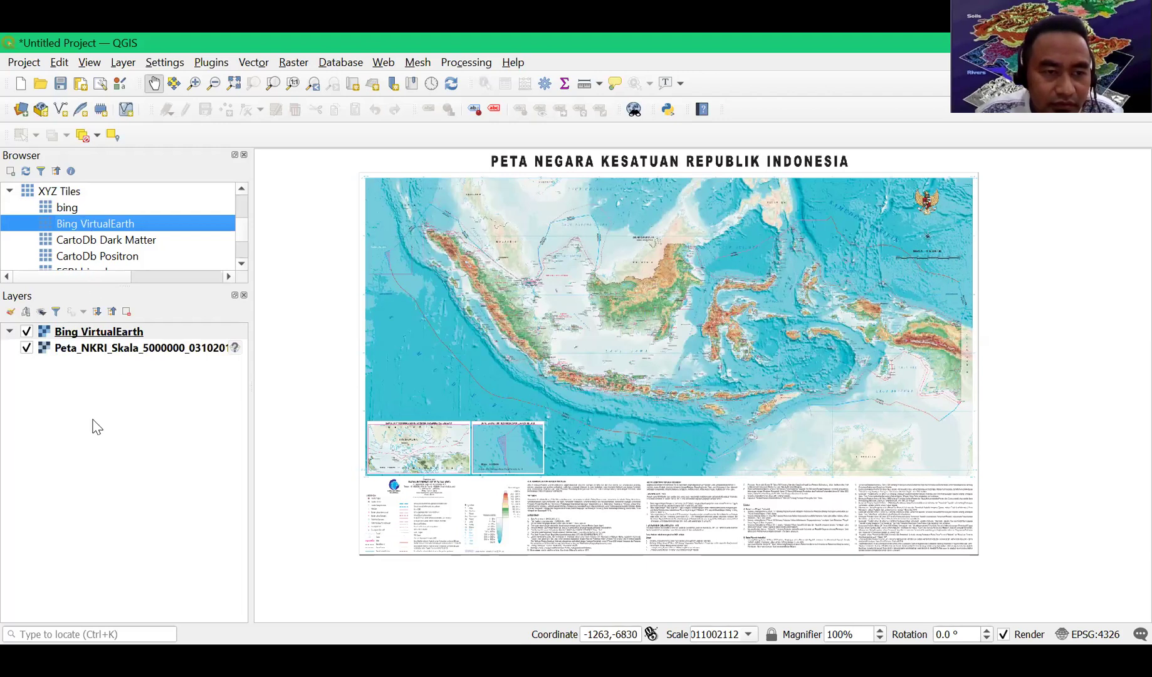
pyautogui.moveTo(69, 351); pyautogui.dragTo(74, 336)
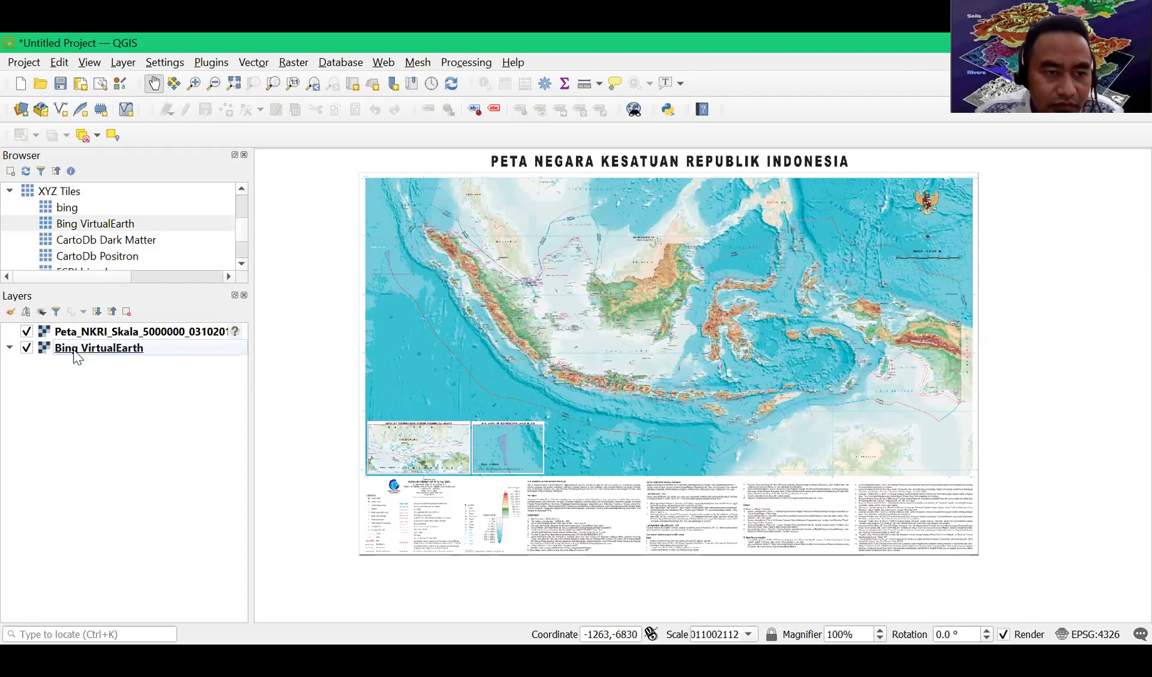
# - Switch the scanned map and Bing VirtualEarth layers off and on to check whether they overlap
pyautogui.click(25, 348)
pyautogui.click(26, 332)
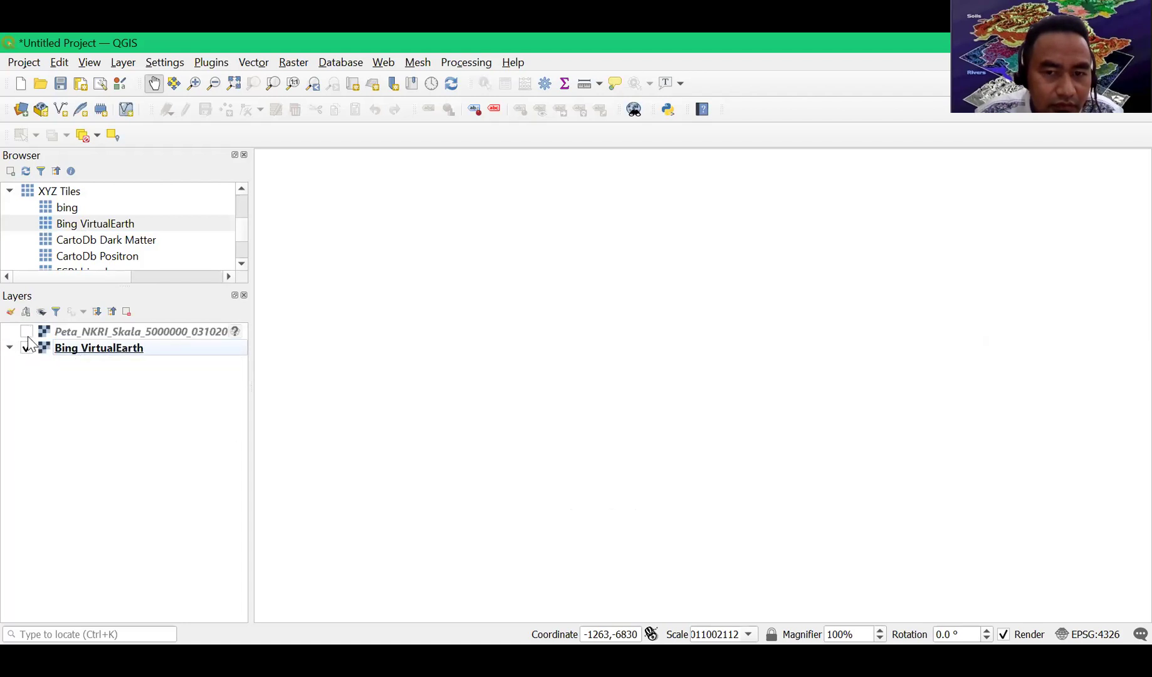
pyautogui.click(27, 332)
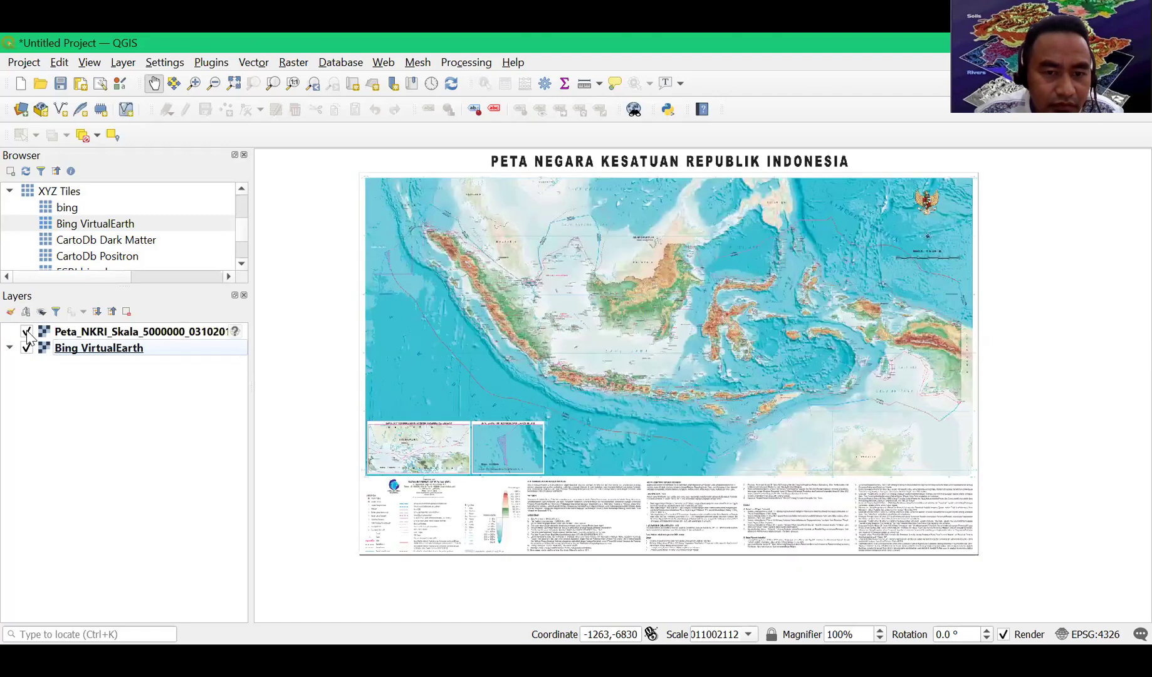
pyautogui.click(26, 348)
pyautogui.click(26, 348)
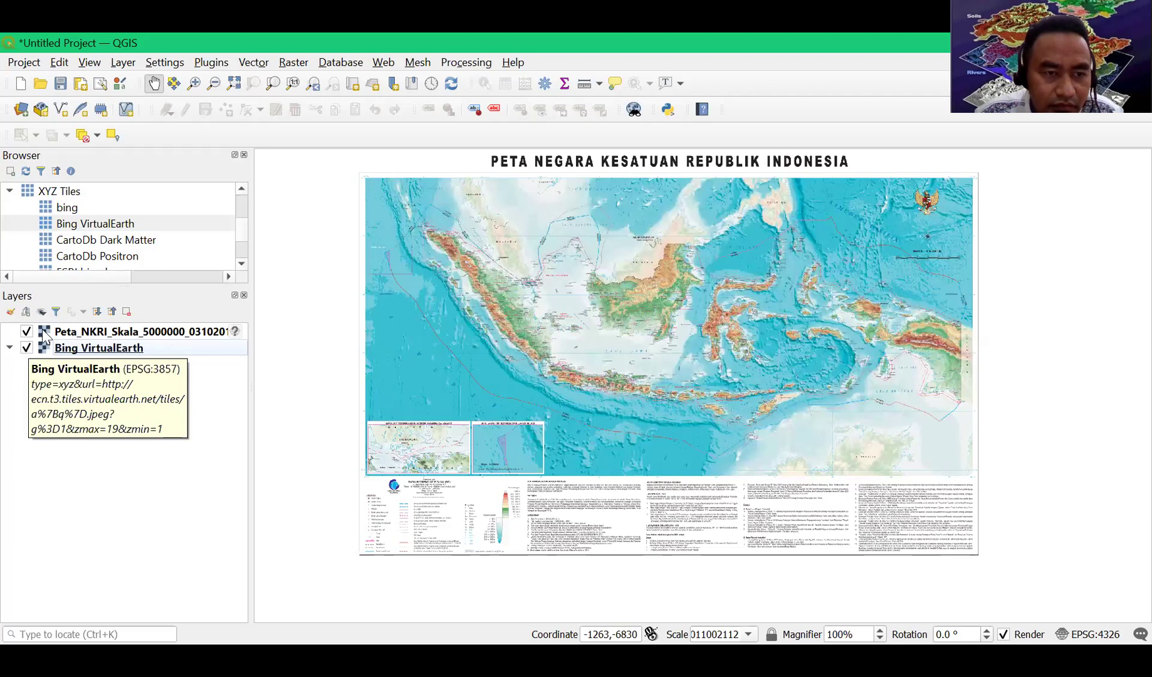
# - Add the bing XYZ tile layer and toggle the scanned map and Bing VirtualEarth layers to compare them with it
pyautogui.doubleClick(85, 208)
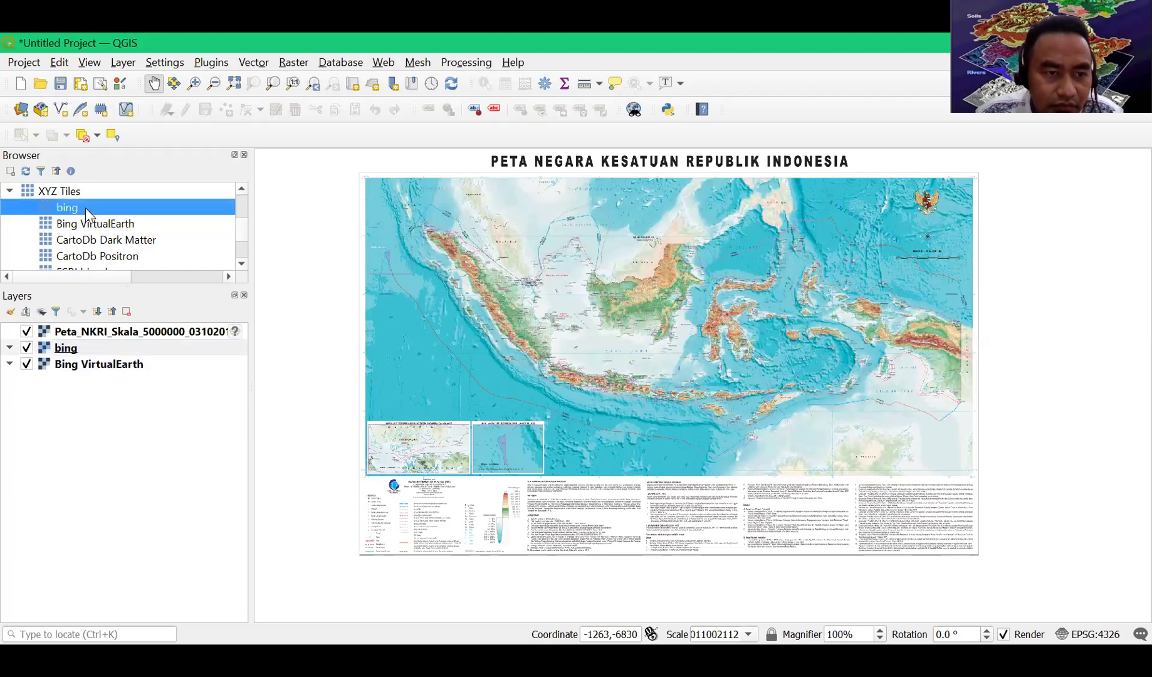
pyautogui.click(26, 332)
pyautogui.click(26, 332)
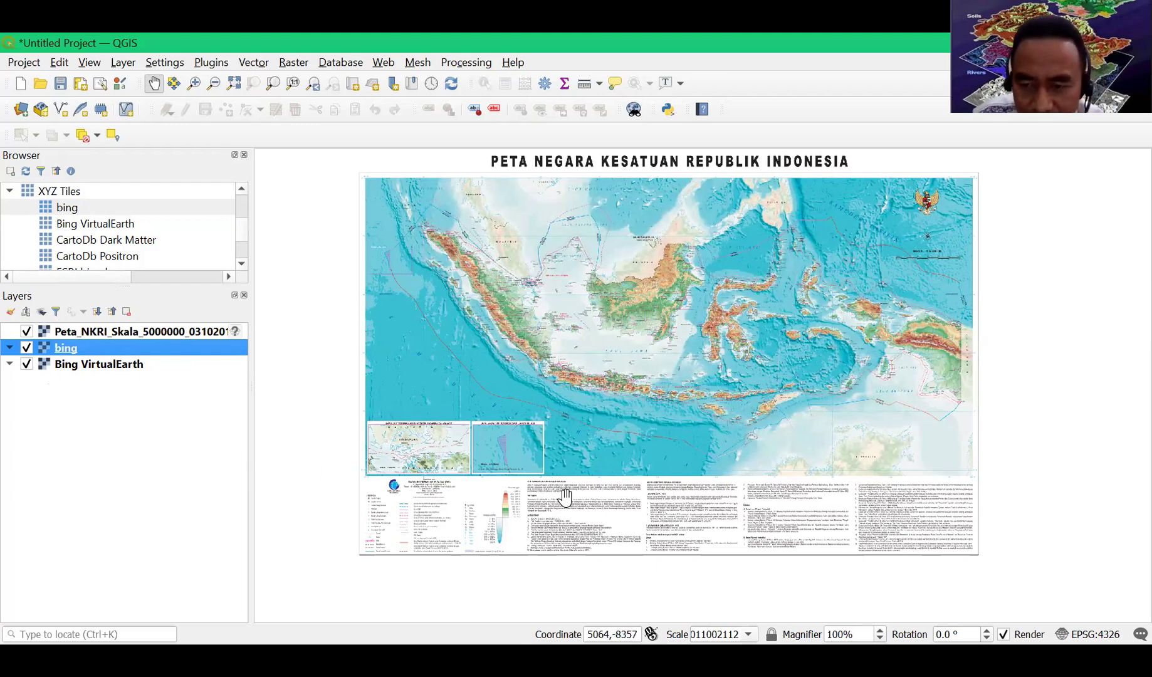
pyautogui.click(27, 332)
pyautogui.click(27, 332)
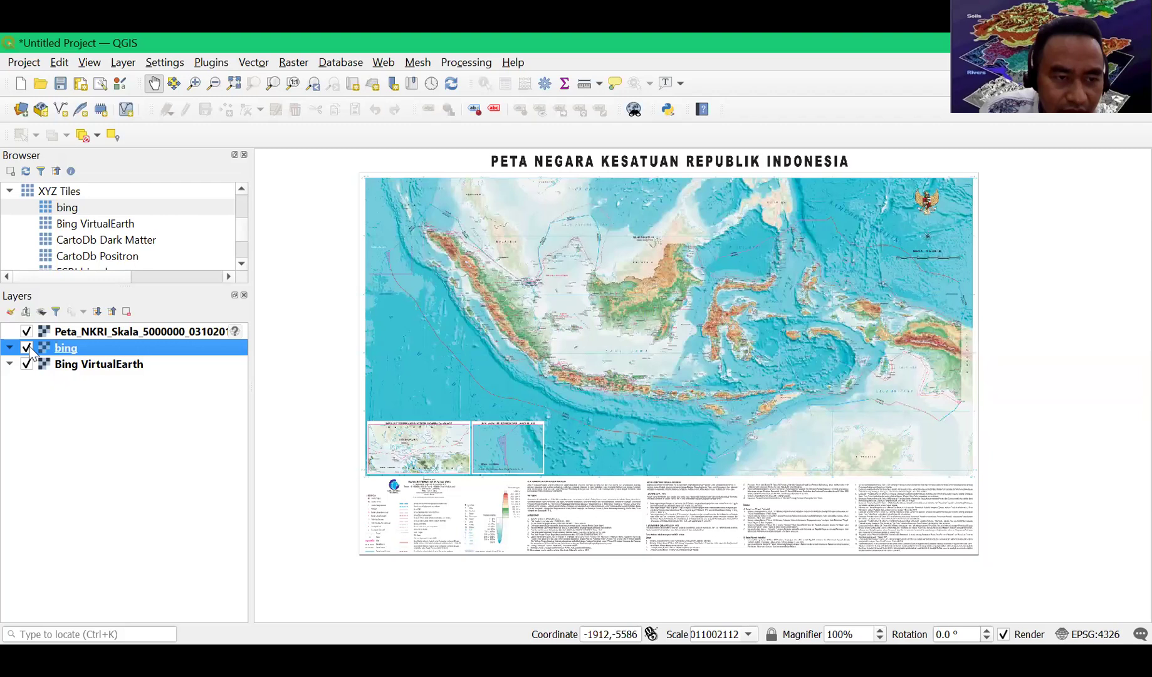
pyautogui.click(28, 365)
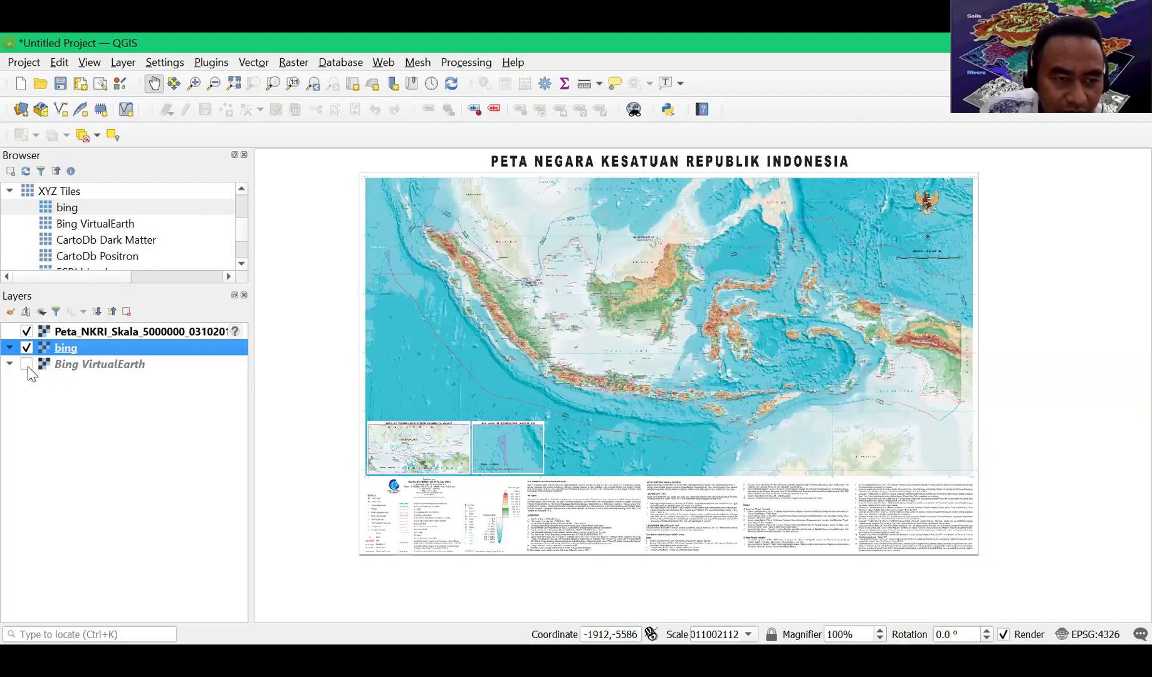
pyautogui.click(27, 365)
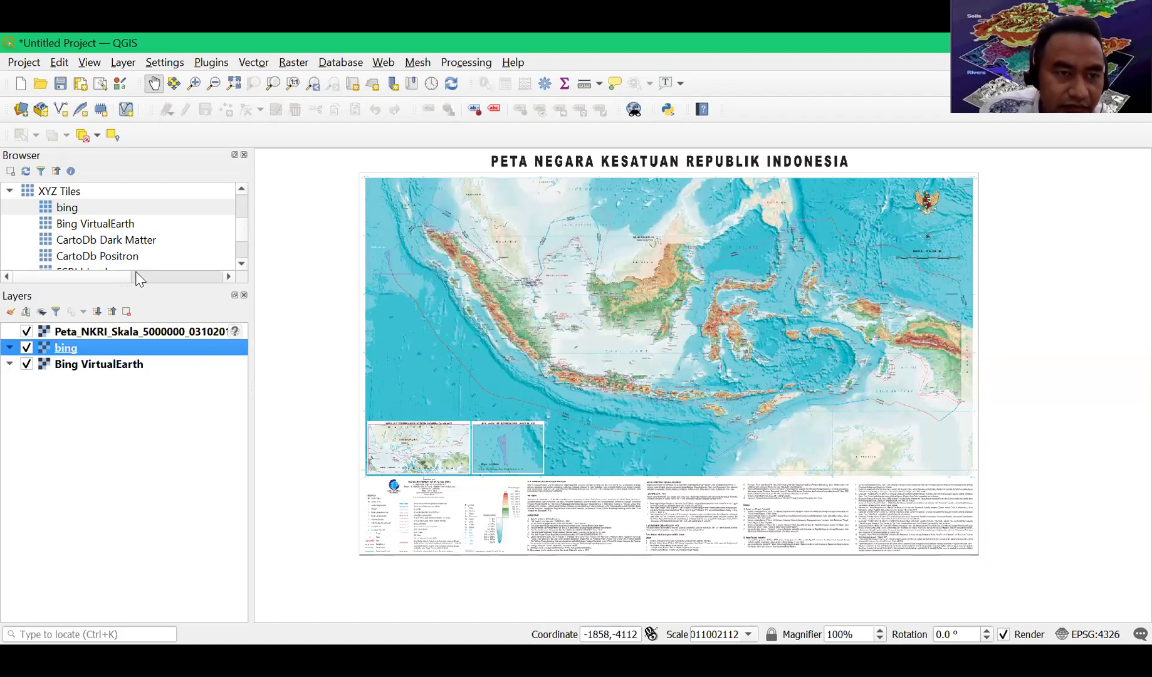
# - Add the Peta_NKRI raster from the latihan folder to the project
pyautogui.click(241, 190)
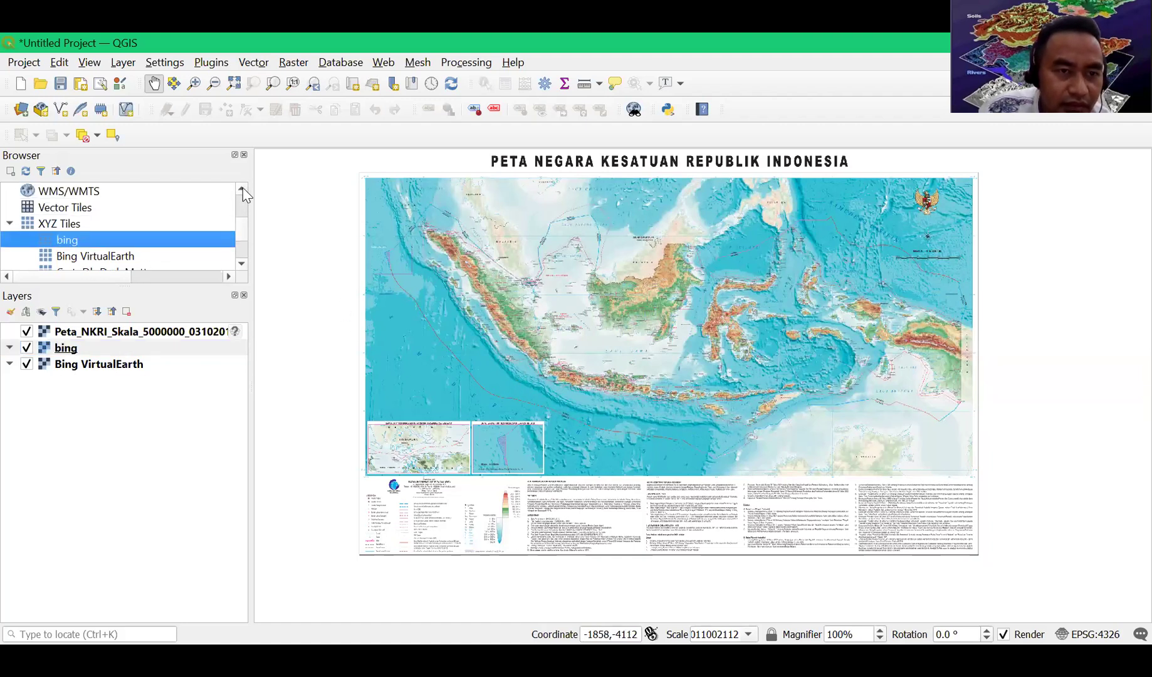
pyautogui.click(242, 188)
pyautogui.click(242, 188)
pyautogui.click(243, 188)
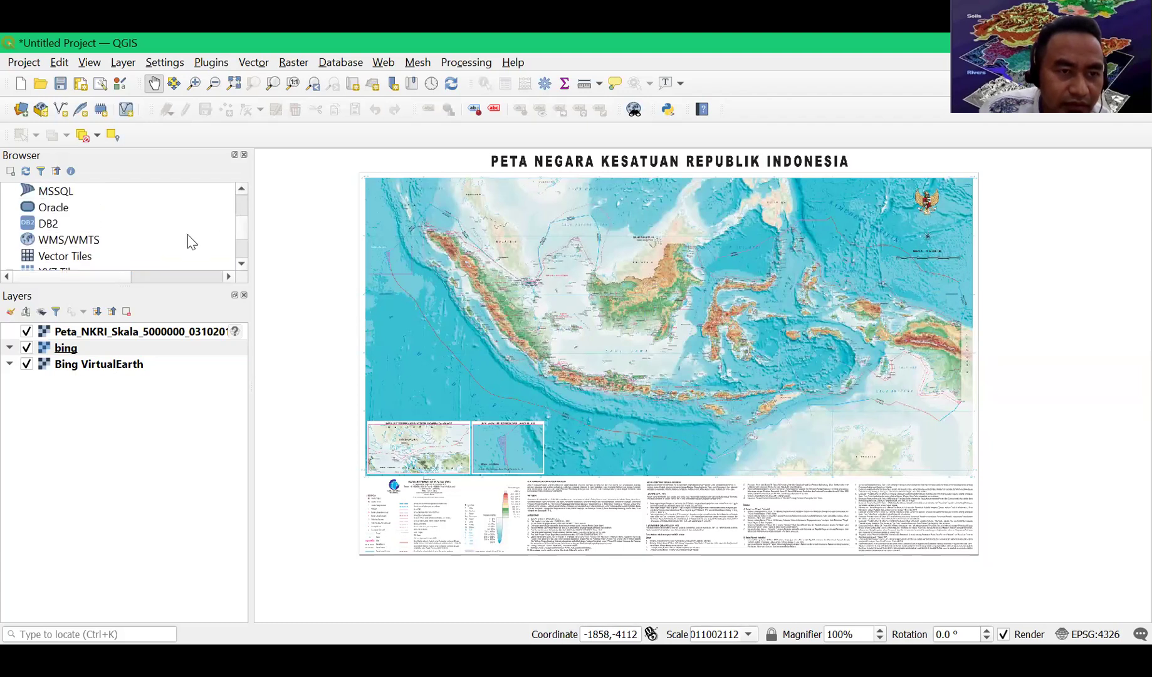
pyautogui.scroll(2, 125, 246)
pyautogui.scroll(-3, 125, 246)
pyautogui.scroll(3, 126, 246)
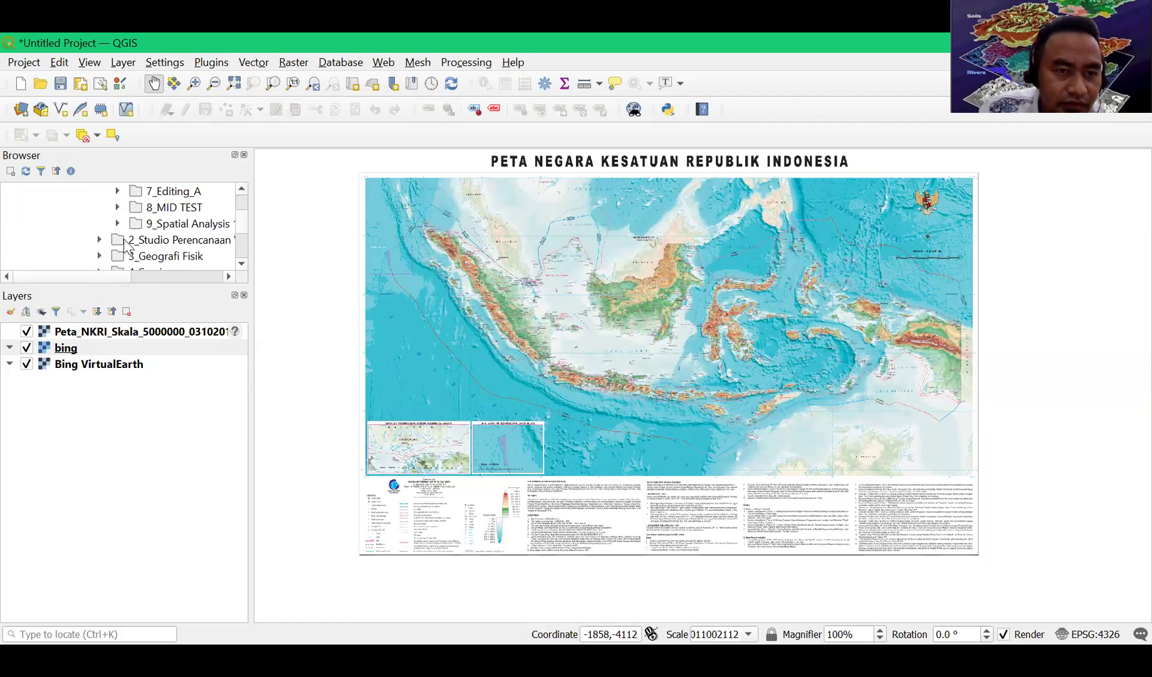
pyautogui.scroll(1, 125, 246)
pyautogui.scroll(1, 138, 240)
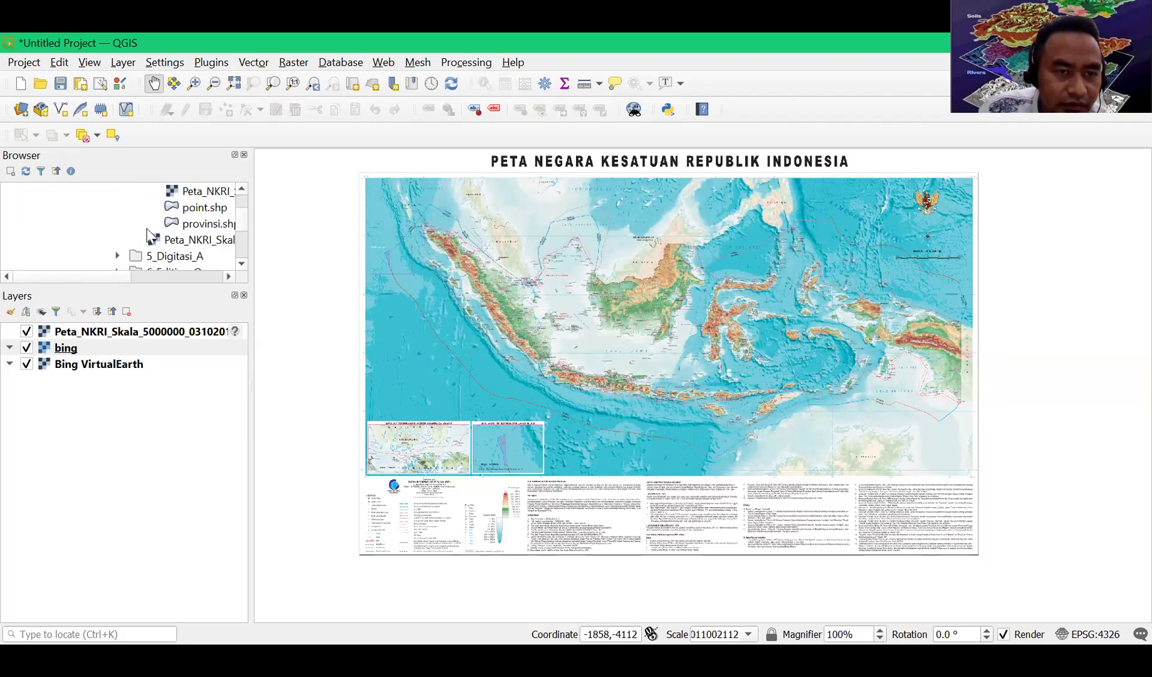
pyautogui.doubleClick(202, 193)
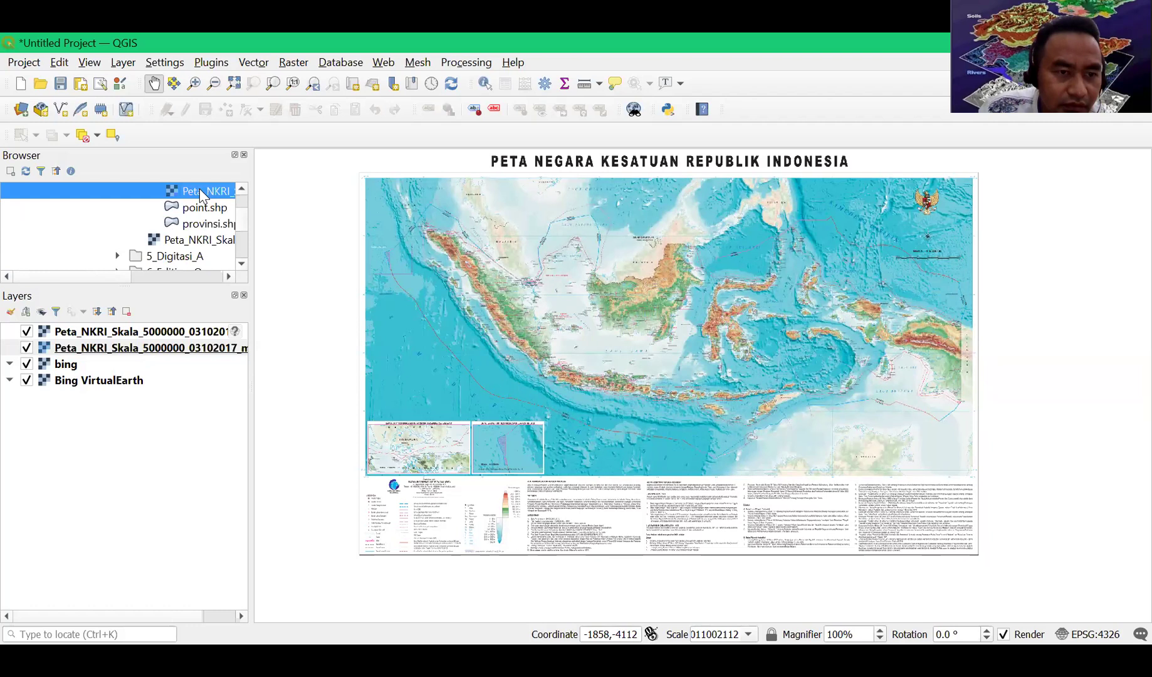
# - Hide the raster added from the latihan folder and toggle the Bing VirtualEarth layer off and on
pyautogui.click(25, 348)
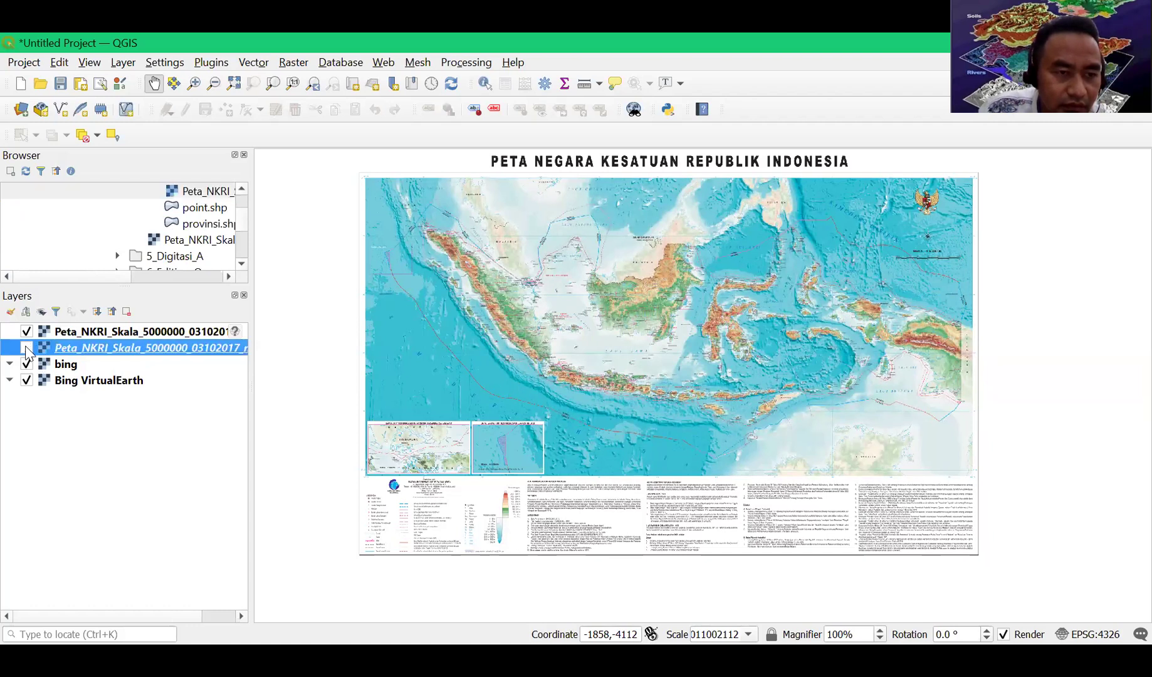
pyautogui.click(27, 381)
pyautogui.click(27, 380)
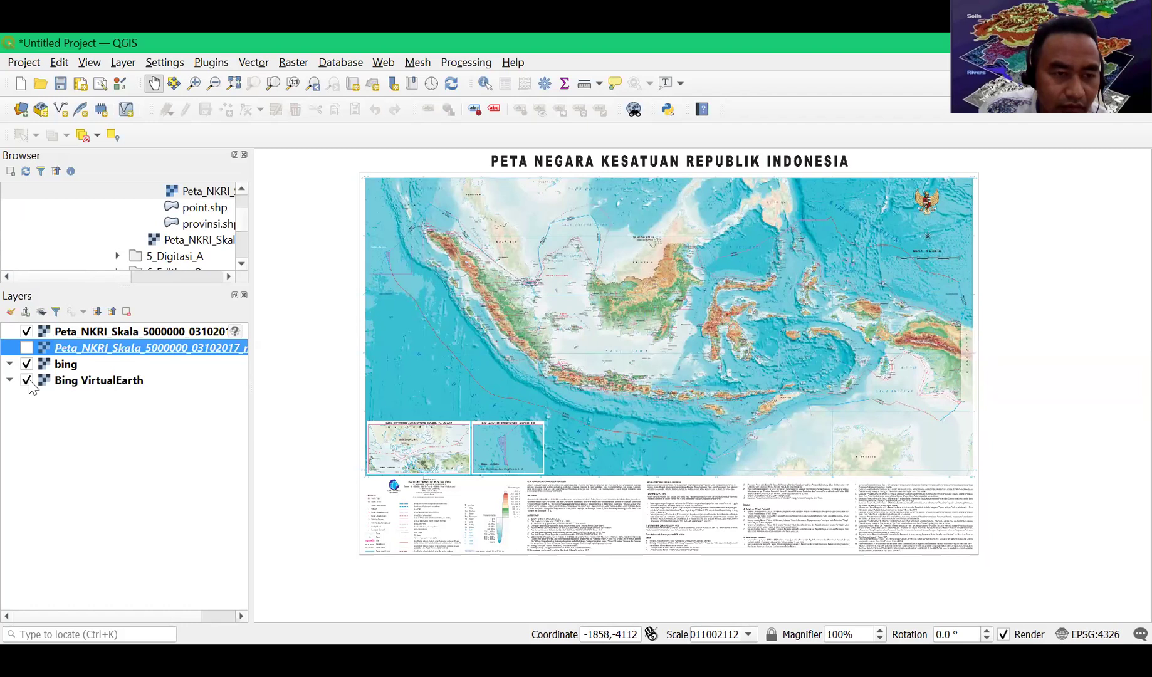
# - Switch the uppermost scanned map layer off and on, and show the Peta_NKRI_Skala_5000000_03102017_modified raster beneath it
pyautogui.click(26, 332)
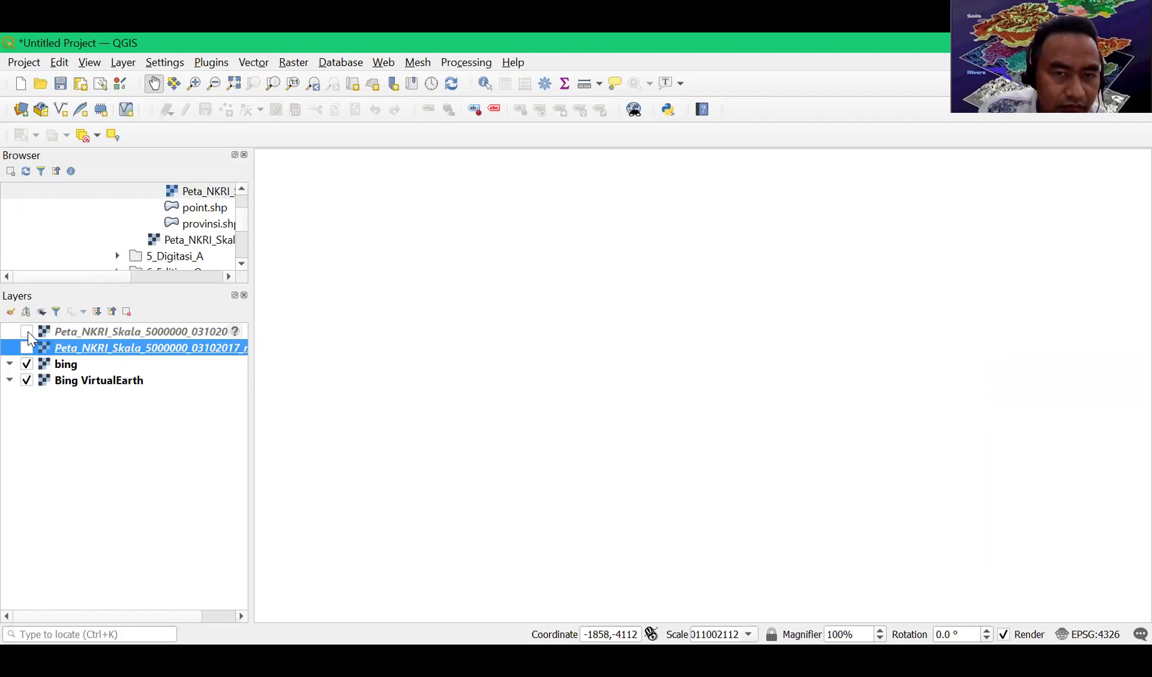
pyautogui.click(27, 332)
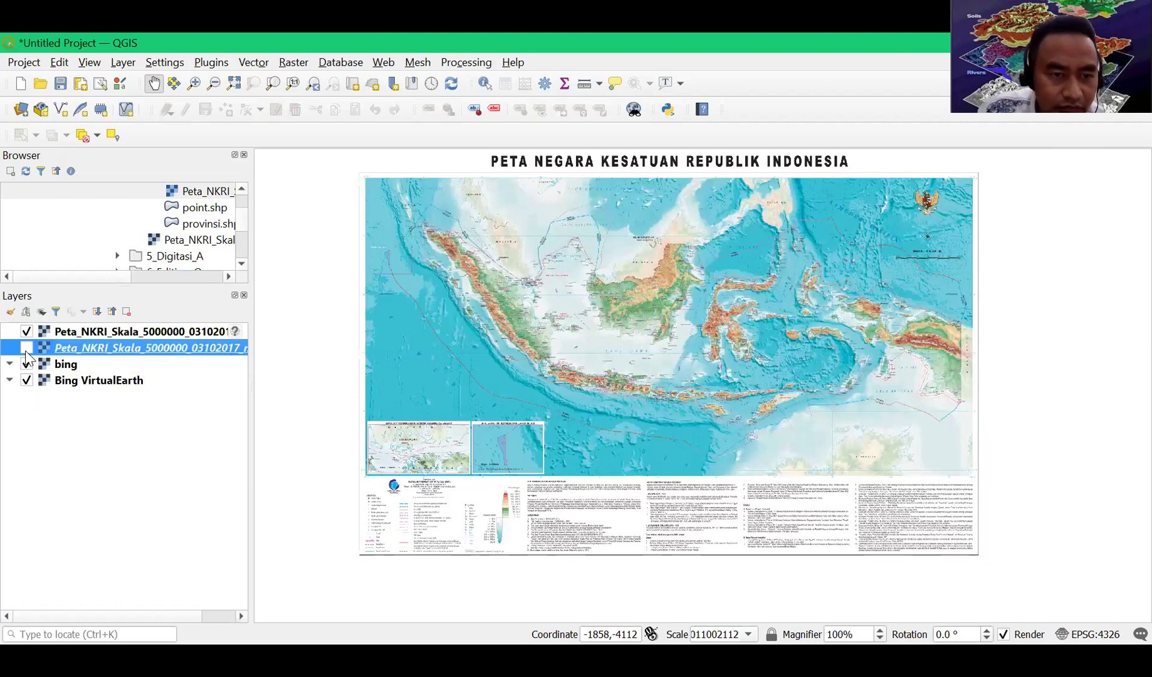
pyautogui.press('space')
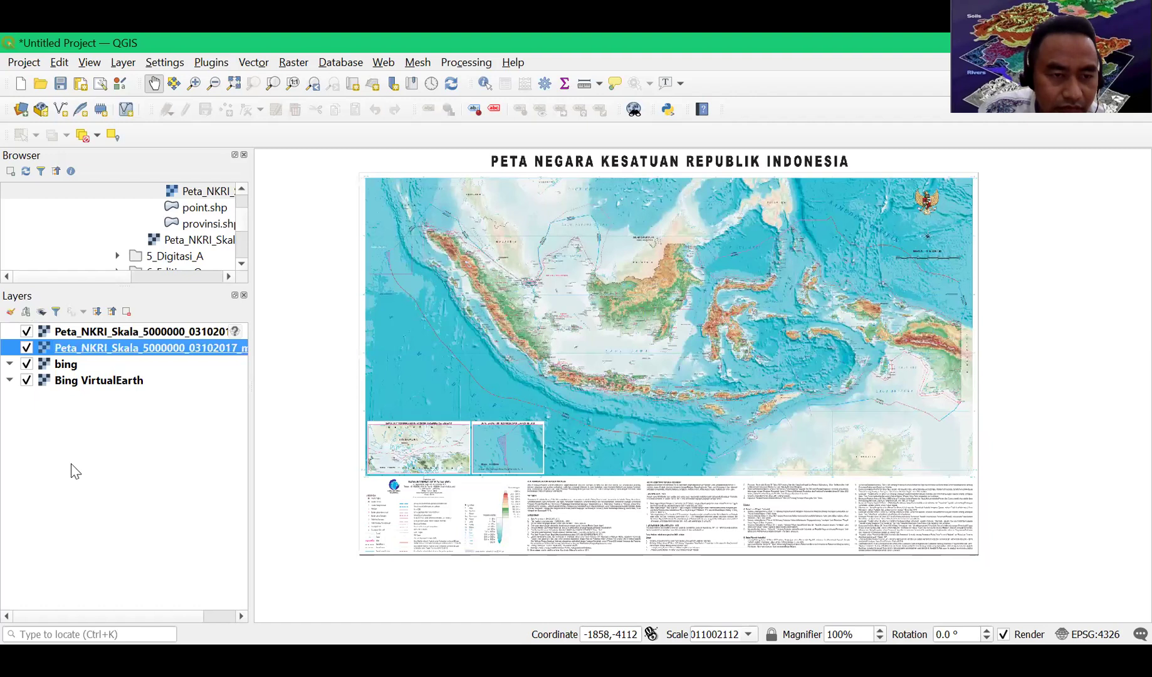
# - Toggle both Peta_NKRI rasters and the two Bing layers to compare them, leaving all four layers visible
pyautogui.click(30, 383)
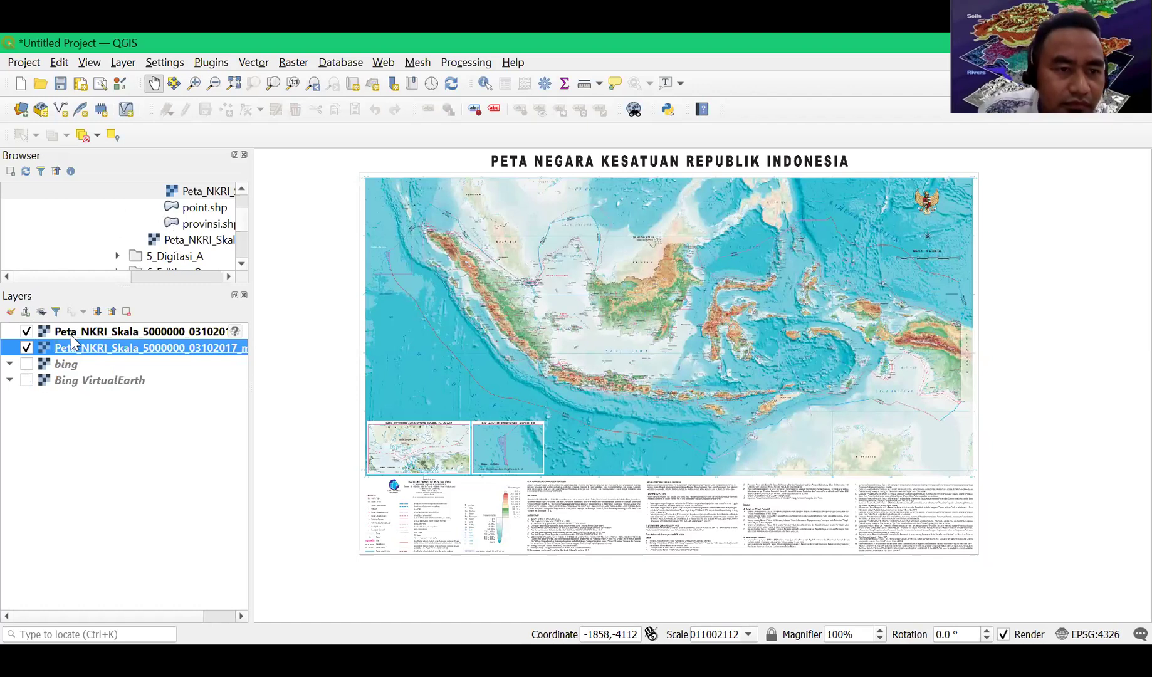
pyautogui.click(28, 334)
pyautogui.click(27, 349)
pyautogui.click(27, 364)
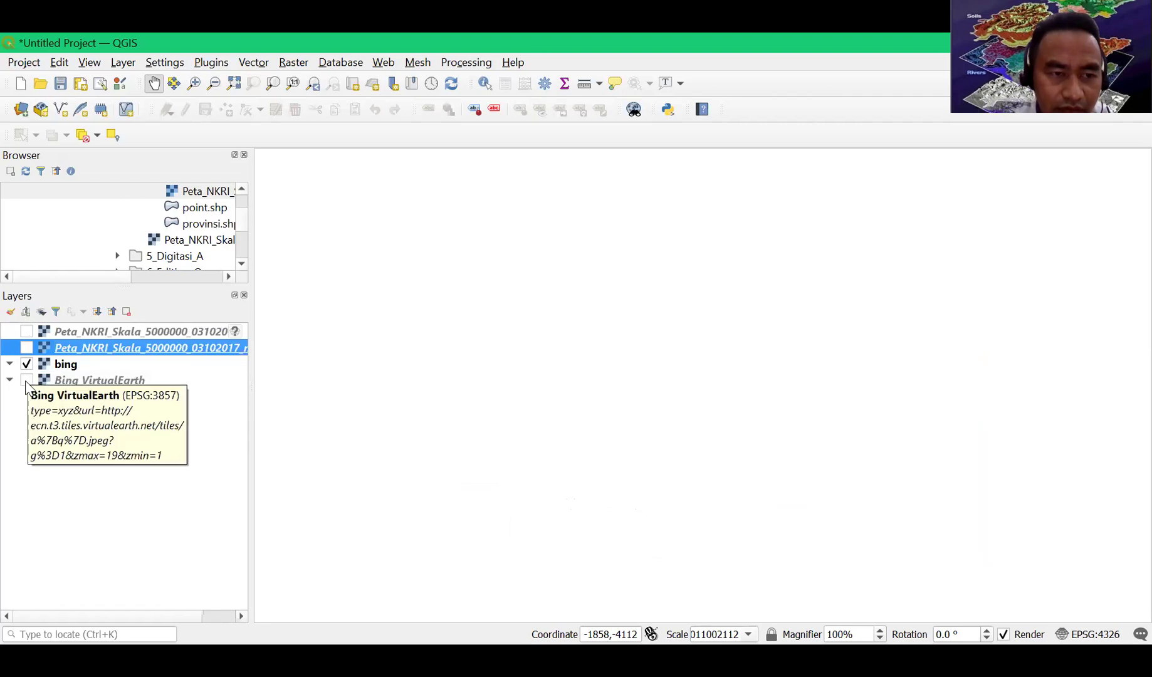
pyautogui.click(26, 381)
pyautogui.click(26, 331)
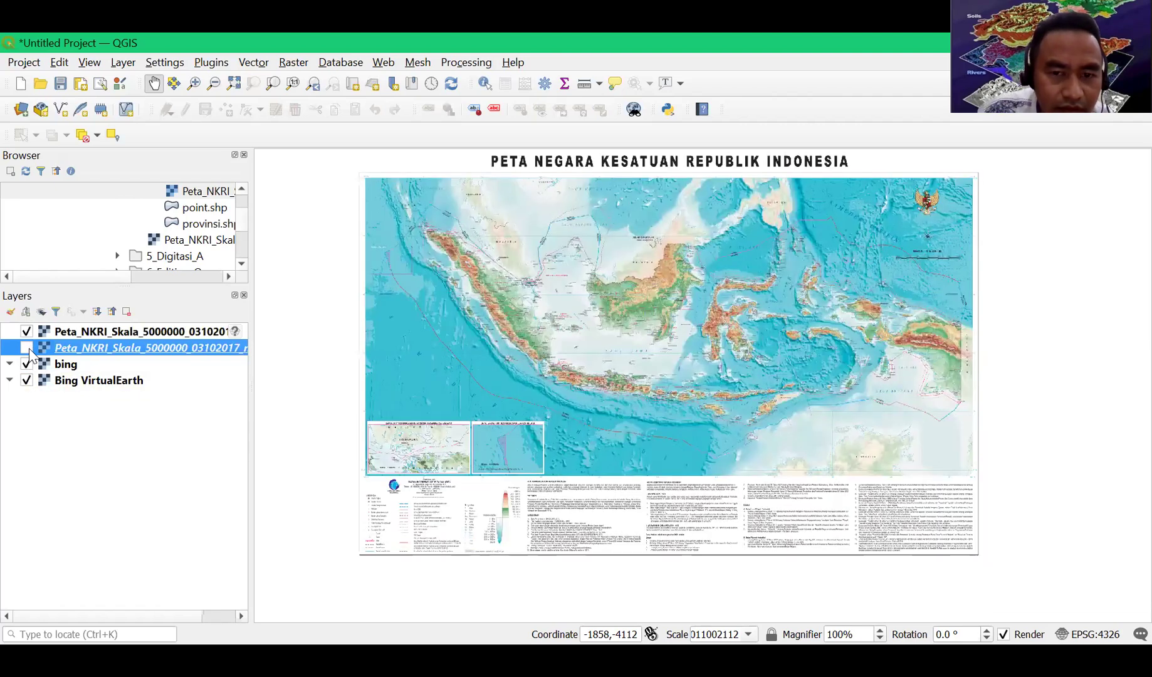
pyautogui.click(27, 349)
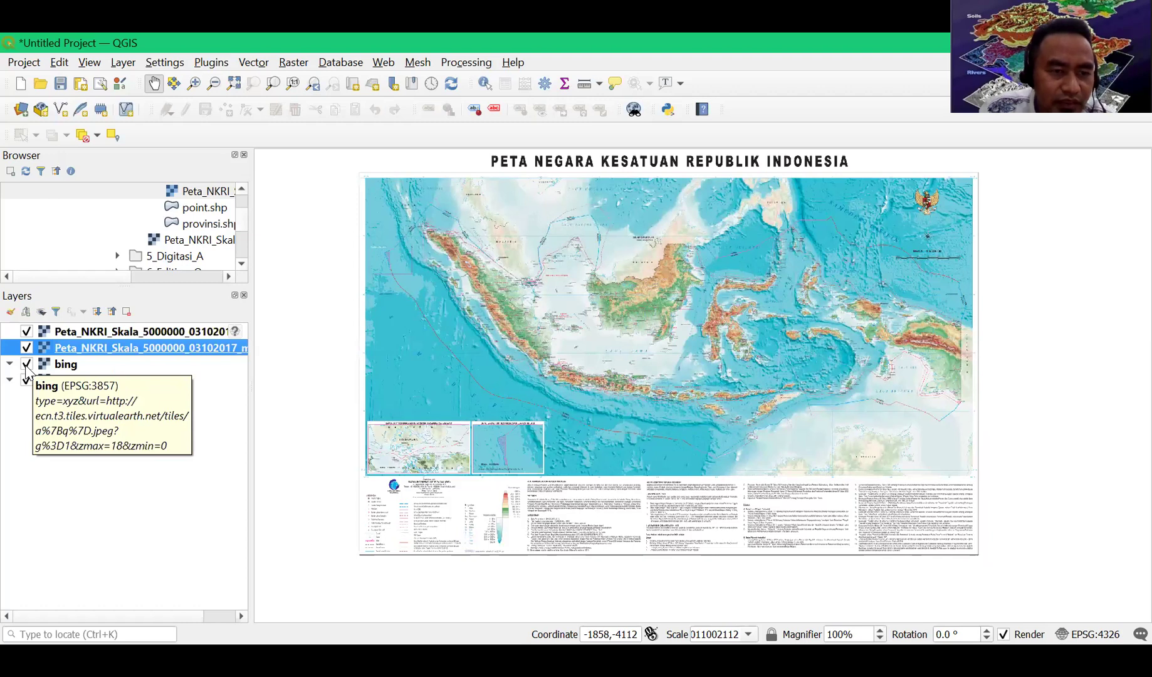
pyautogui.click(27, 380)
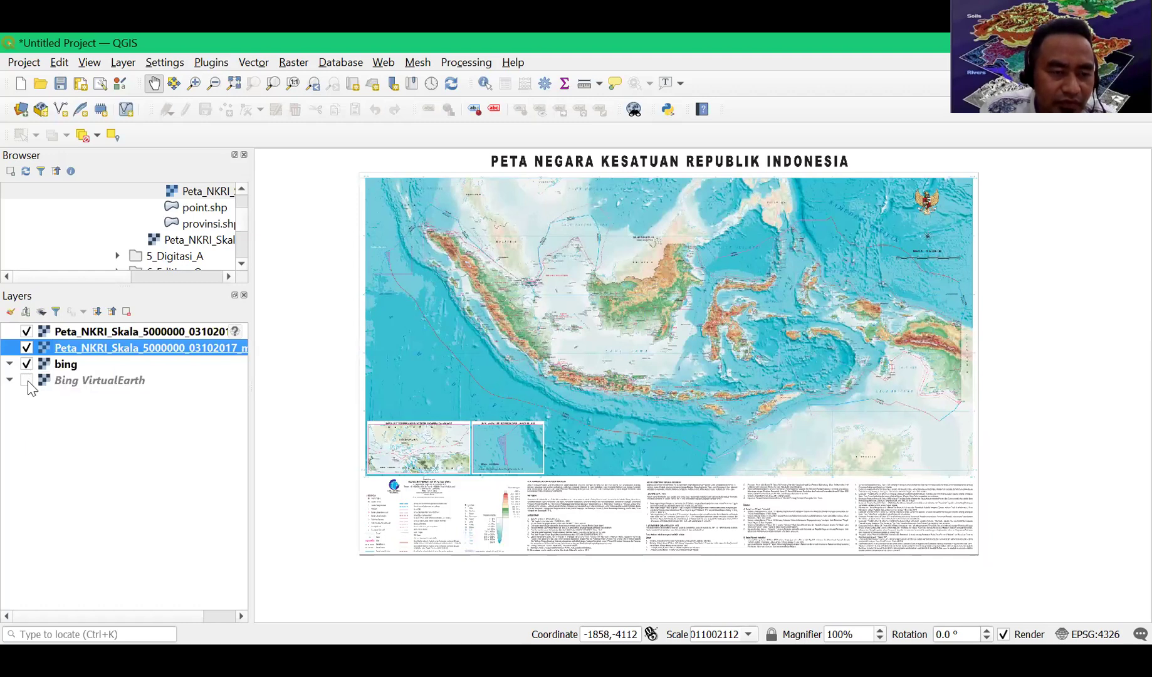
pyautogui.click(28, 382)
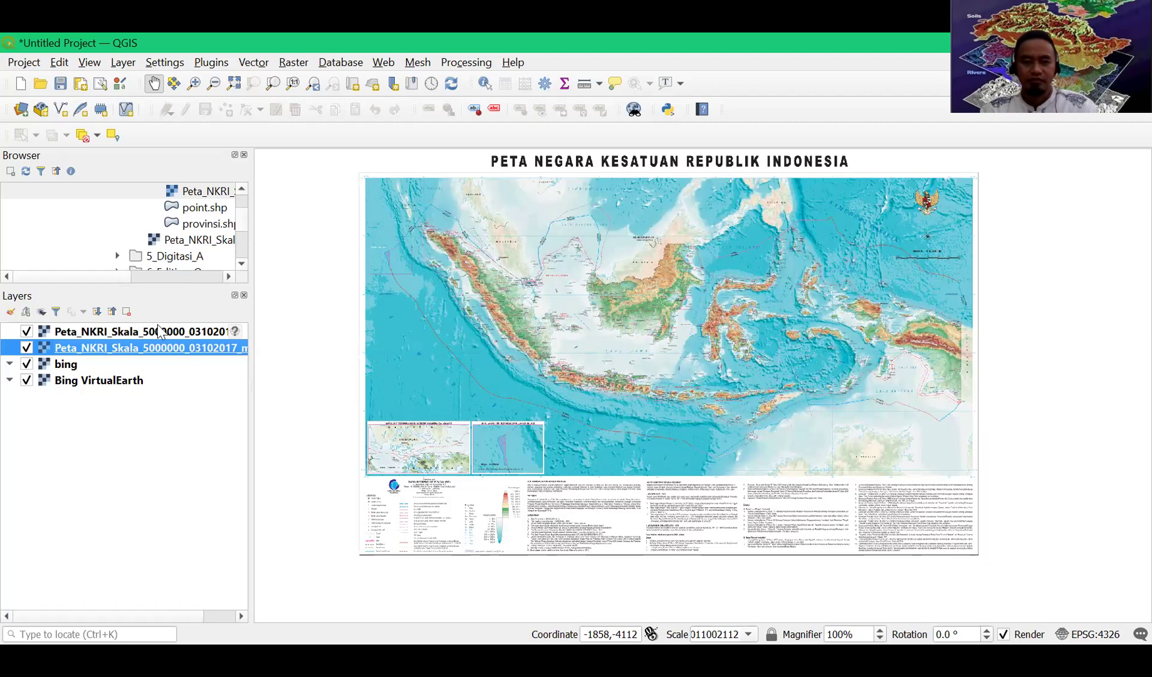
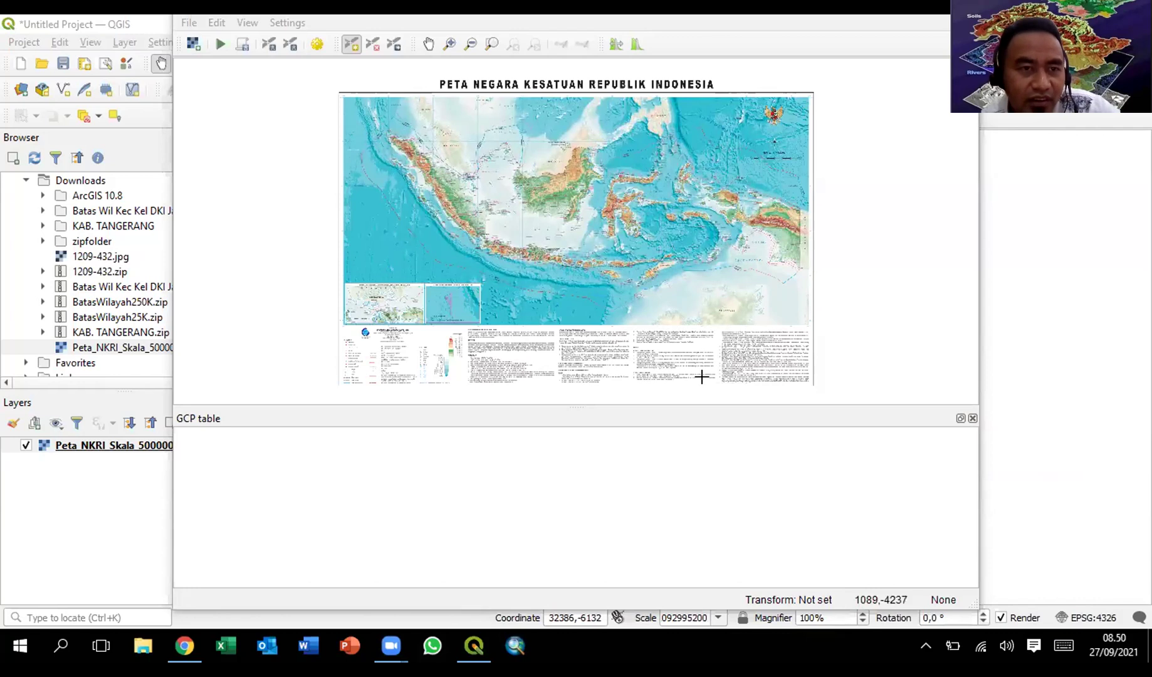
pyautogui.click(791, 398)
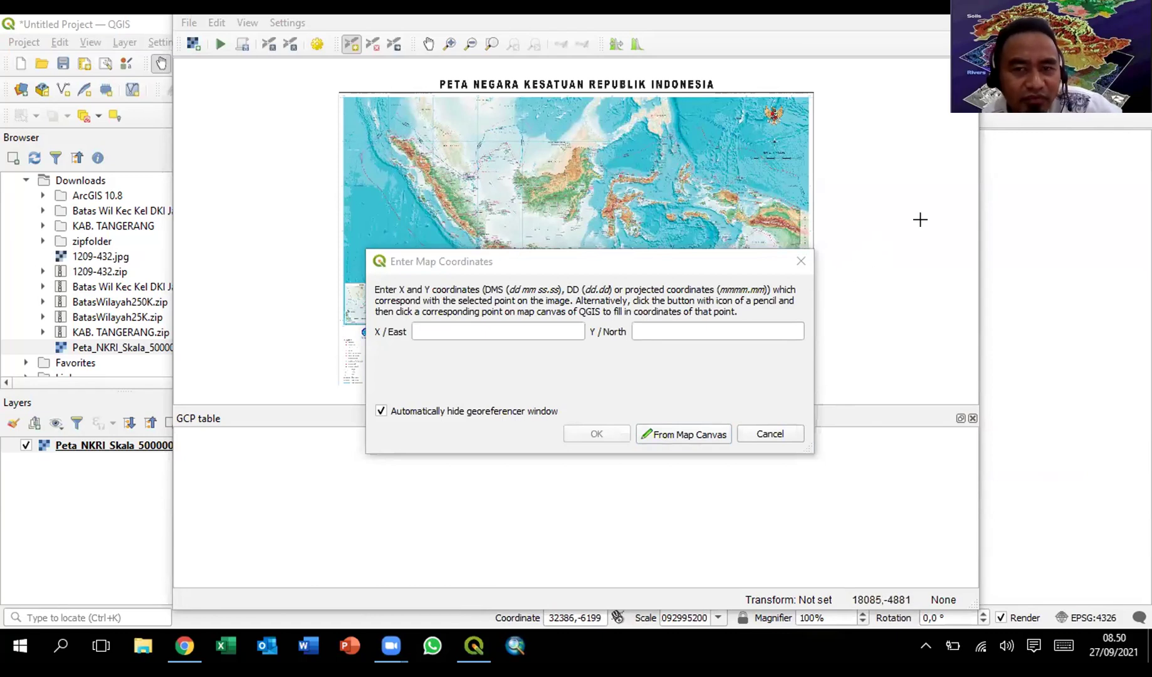
pyautogui.click(794, 262)
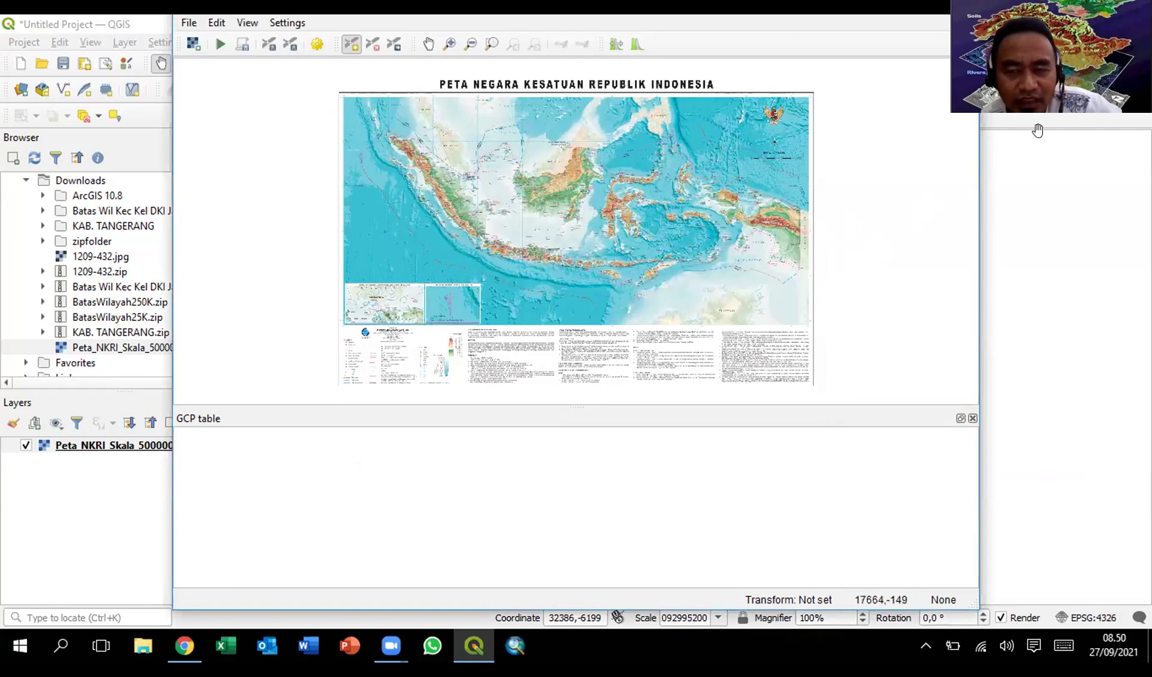
pyautogui.click(877, 124)
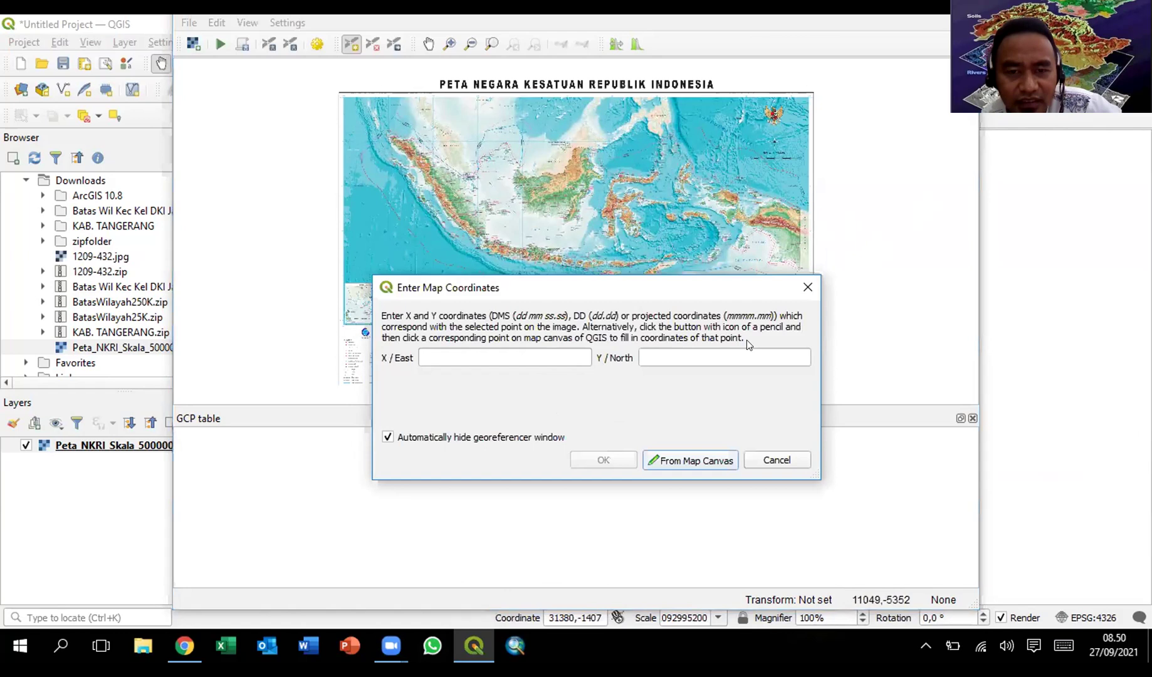
pyautogui.click(804, 292)
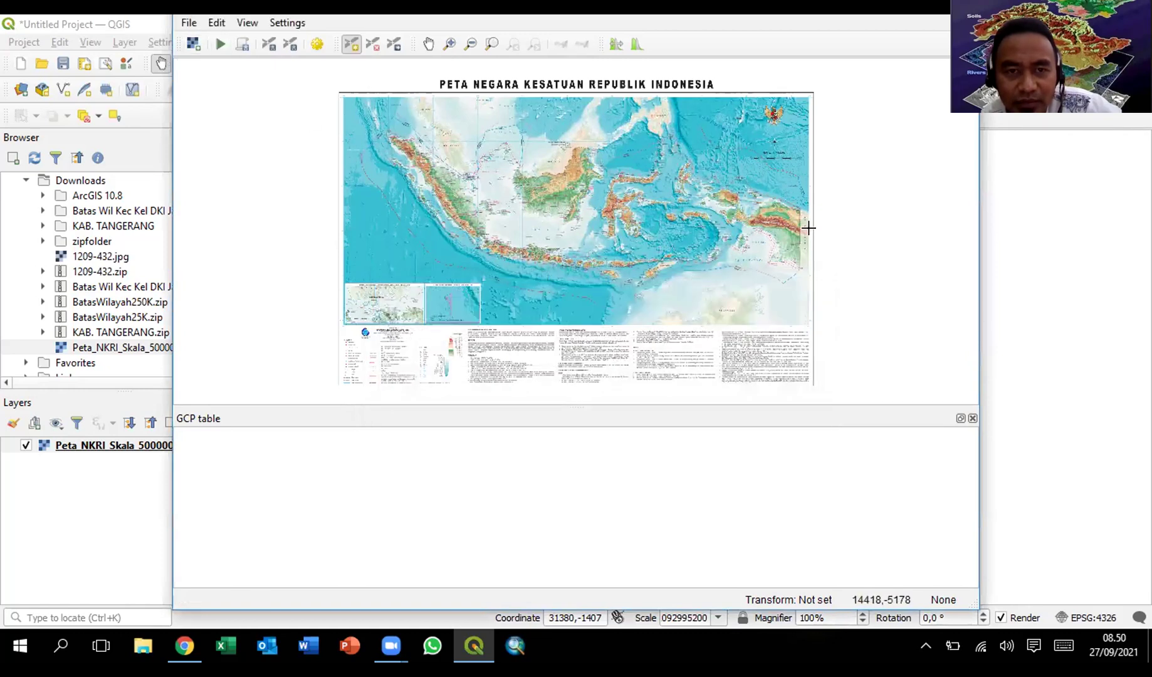
pyautogui.scroll(1, 808, 228)
pyautogui.scroll(1, 594, 207)
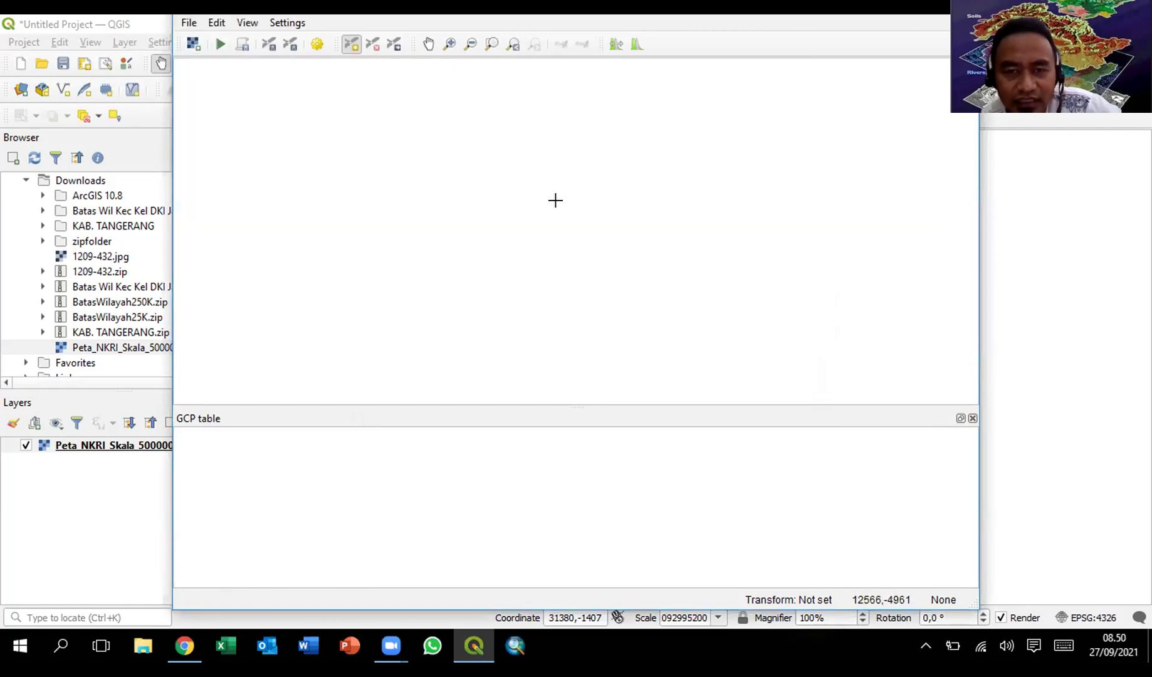
pyautogui.click(526, 204)
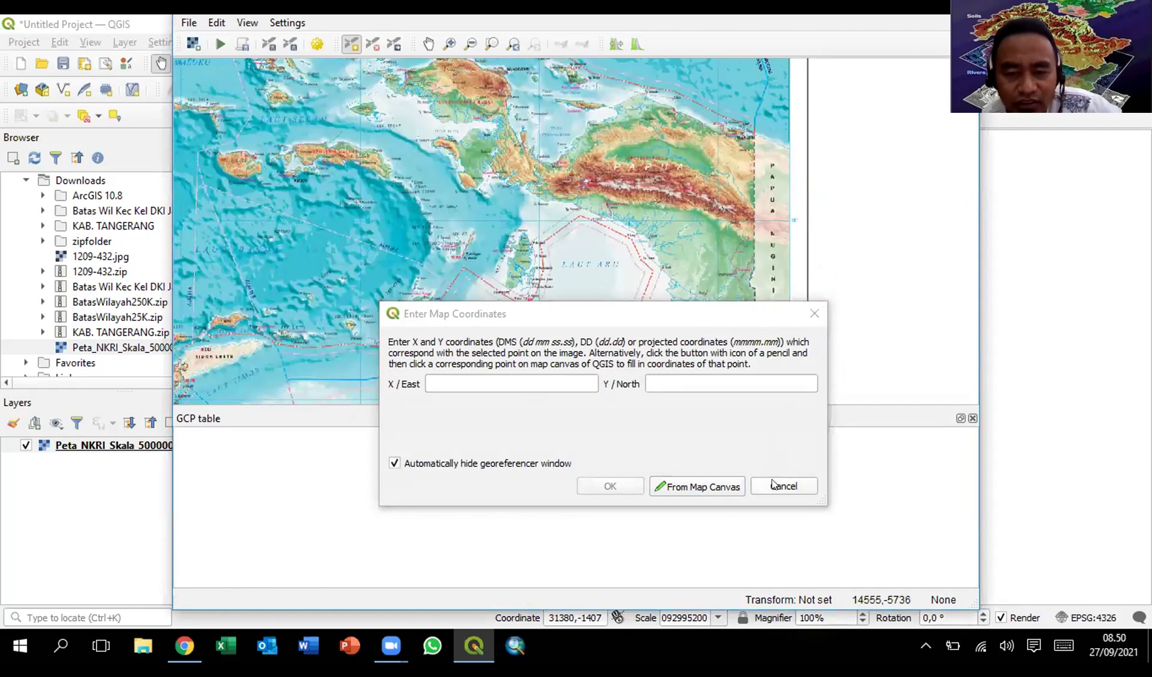
pyautogui.click(814, 312)
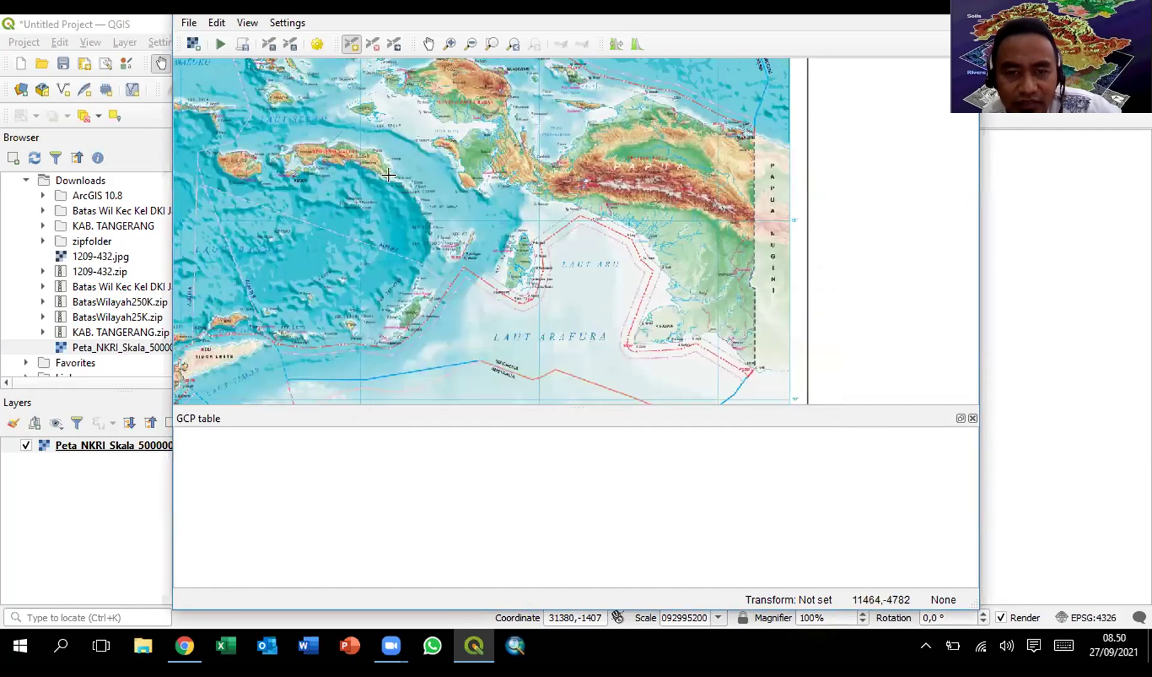
pyautogui.click(480, 204)
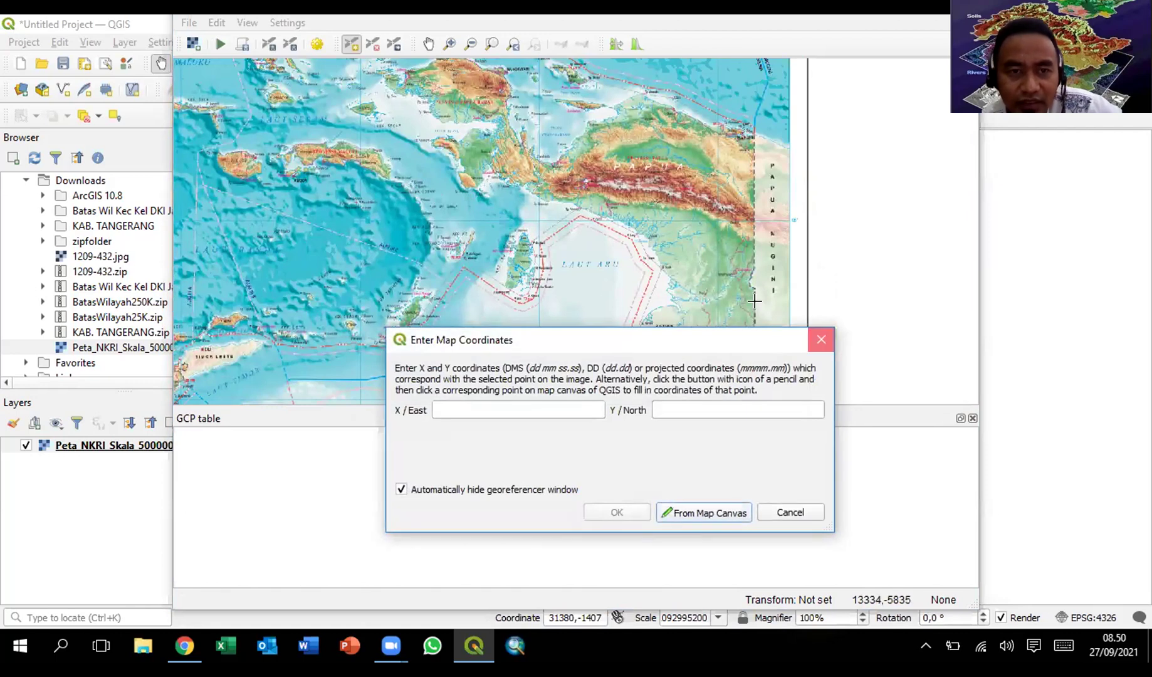
pyautogui.click(819, 339)
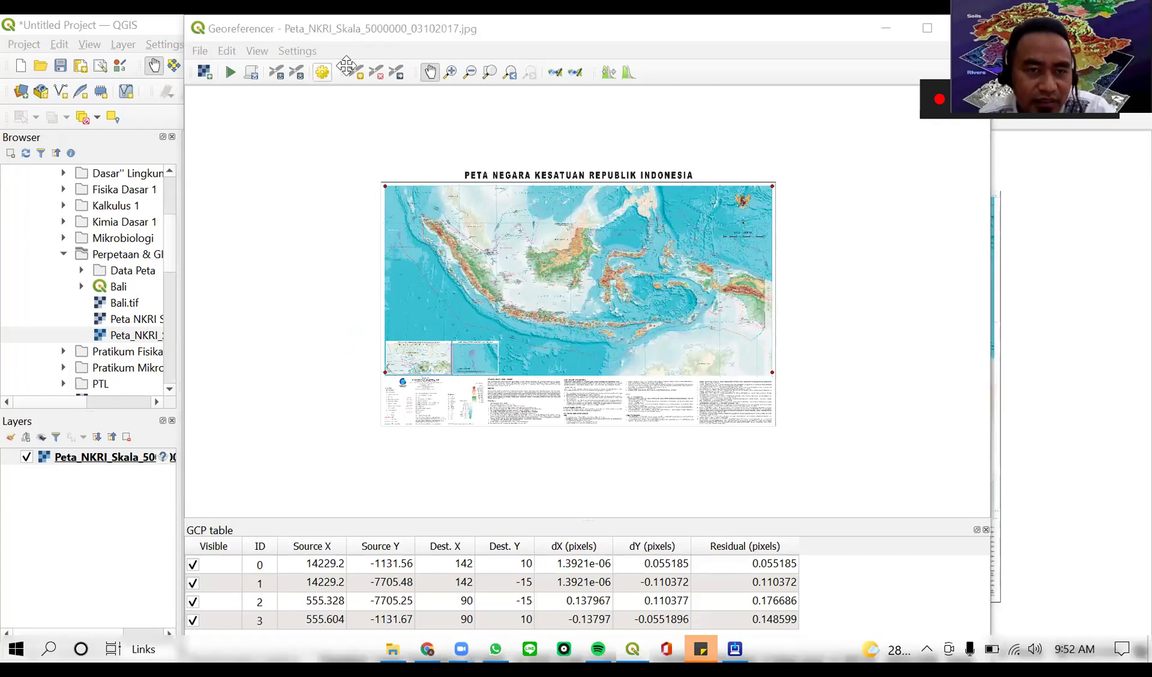
# - Confirm the transformation settings with Linear type, target SRS EPSG:4326 and output raster Peta_NKRI_Skala_5000000_03102017_modified.tif in the Perpetaan & GIS folder
pyautogui.click(286, 54)
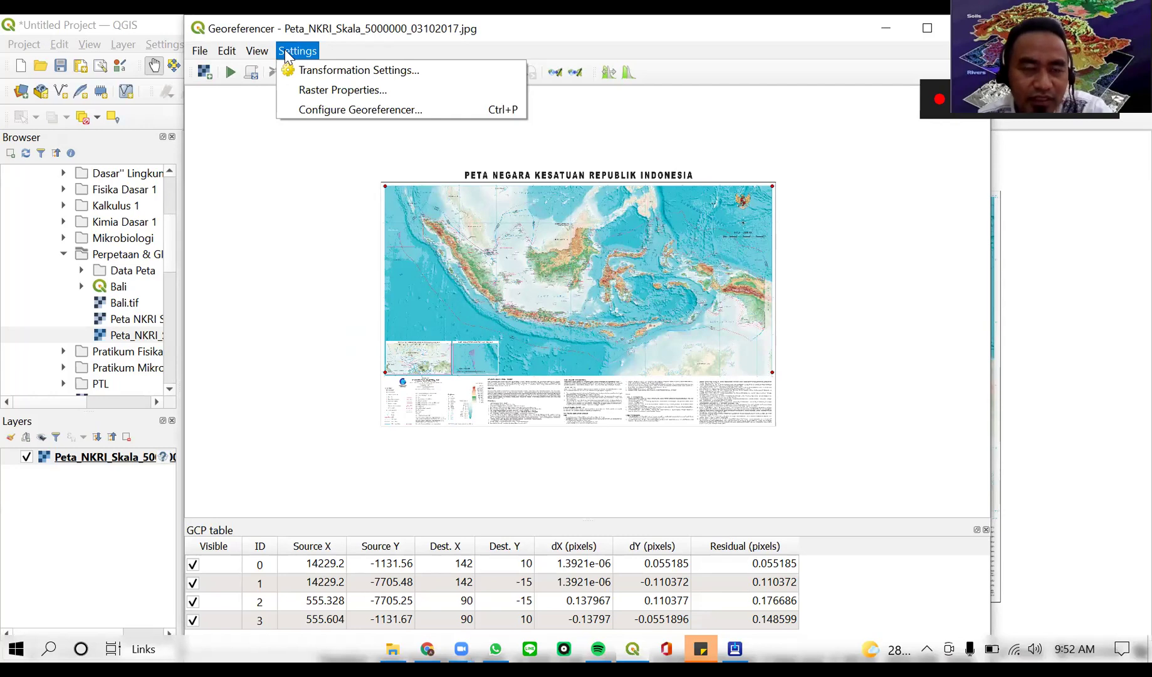
pyautogui.click(319, 70)
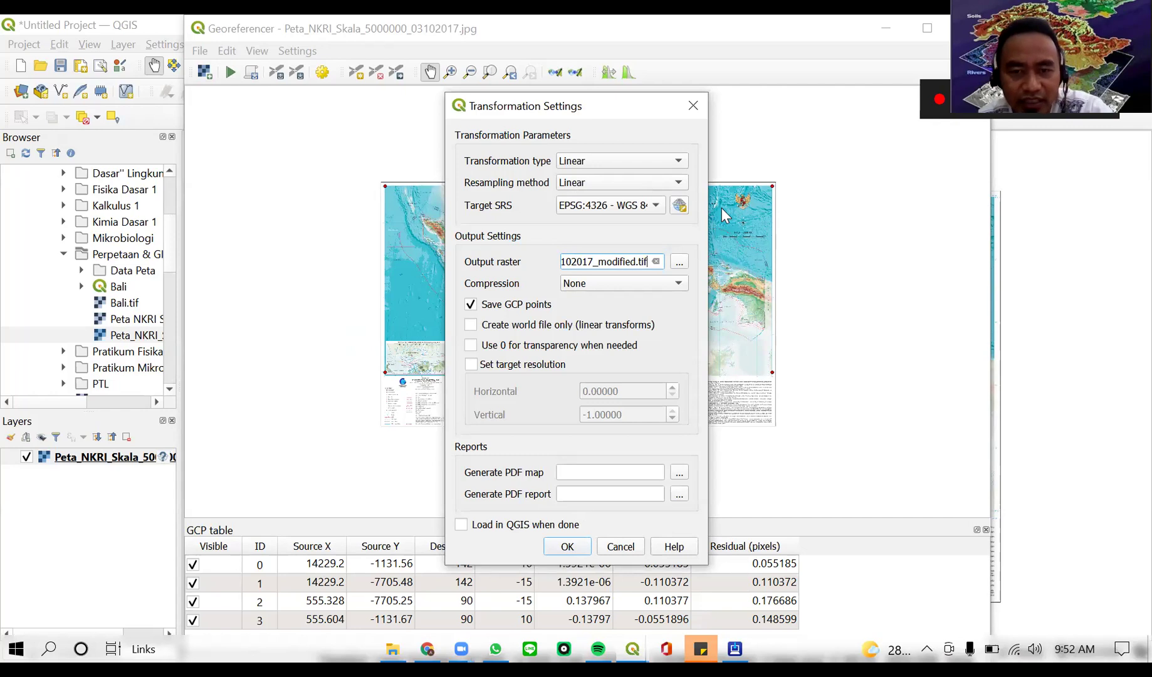
pyautogui.click(566, 546)
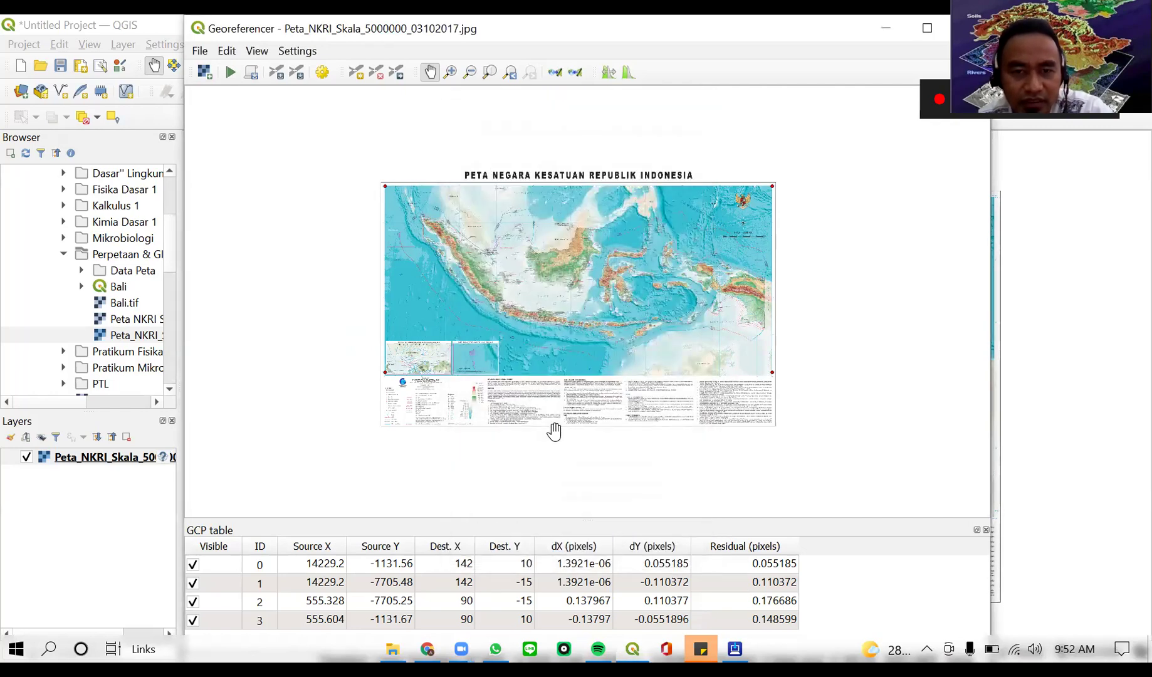
pyautogui.click(298, 53)
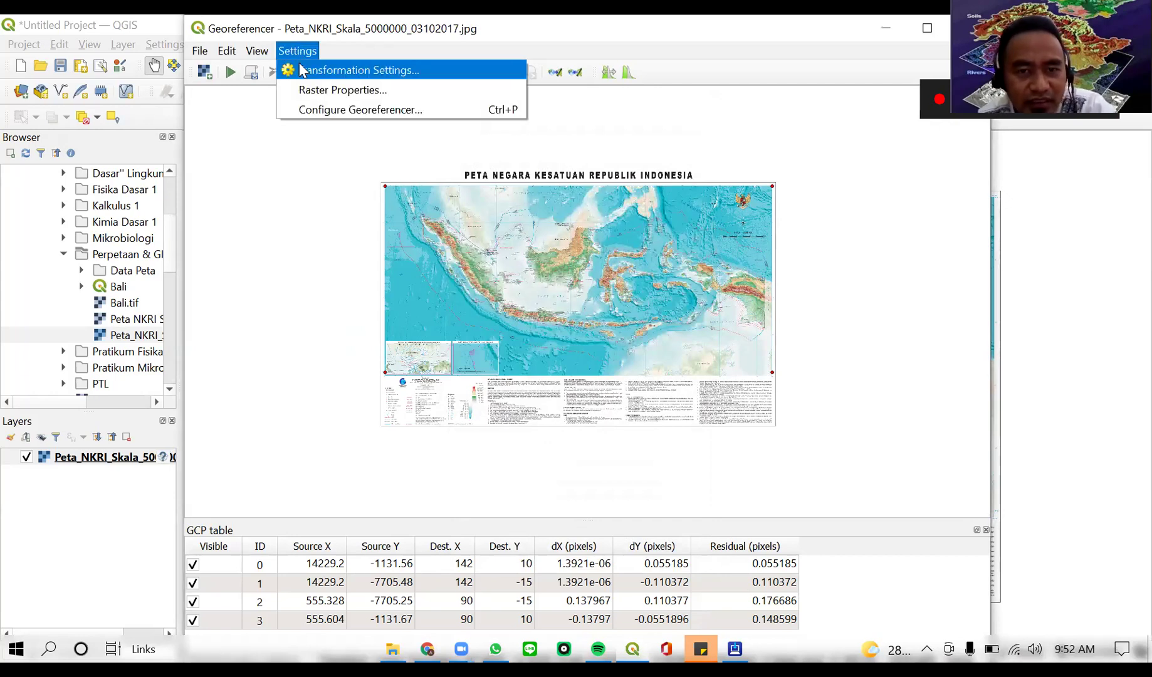
pyautogui.click(302, 70)
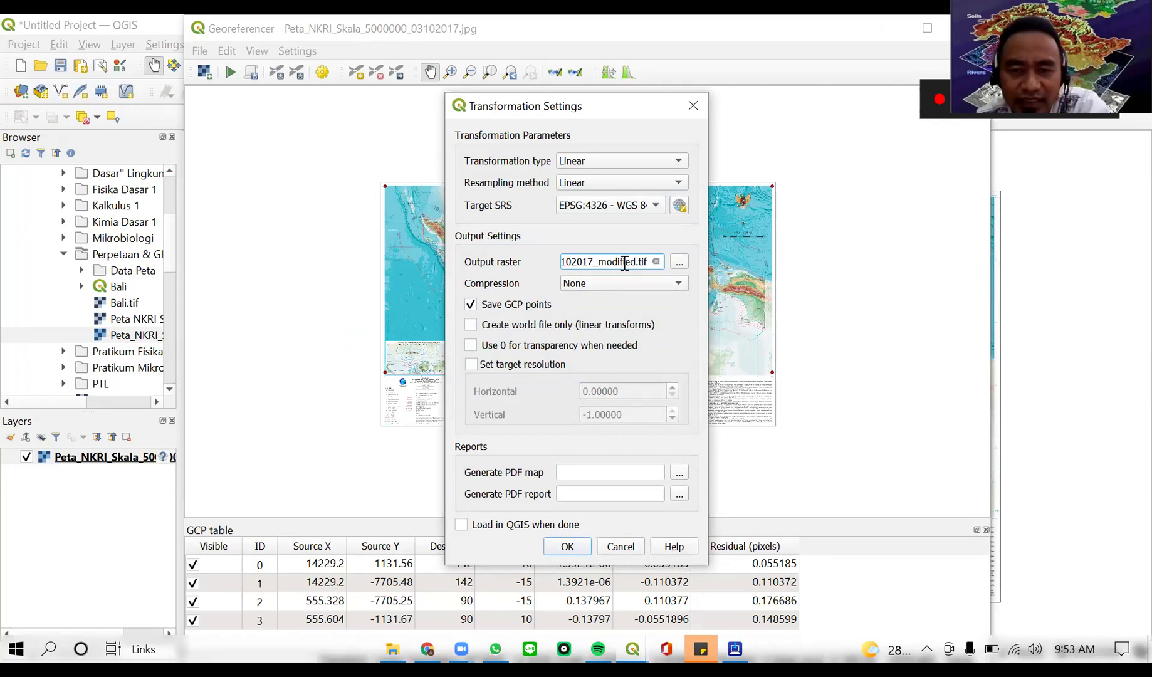
pyautogui.click(679, 261)
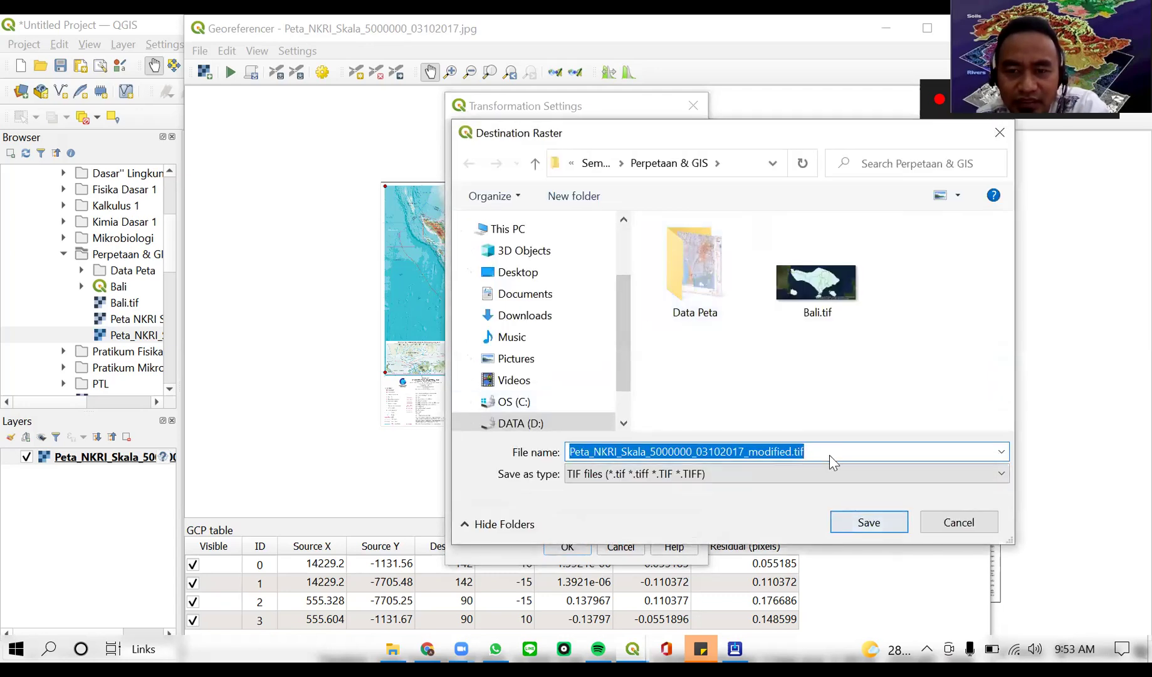
pyautogui.click(869, 520)
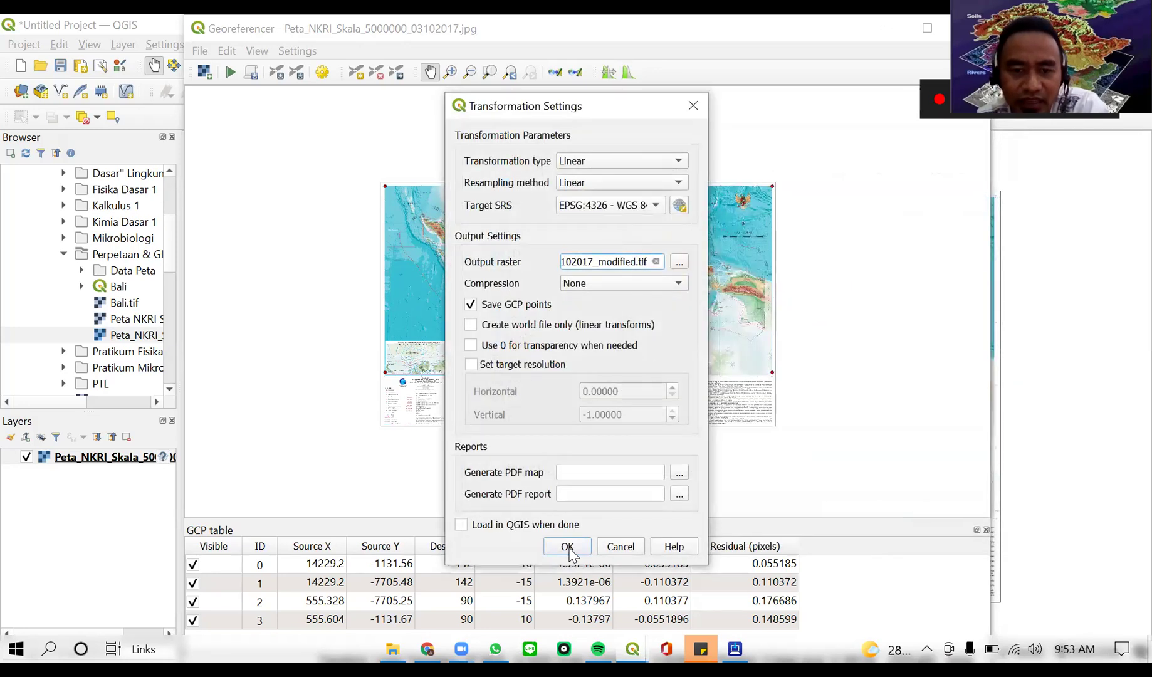
pyautogui.click(568, 548)
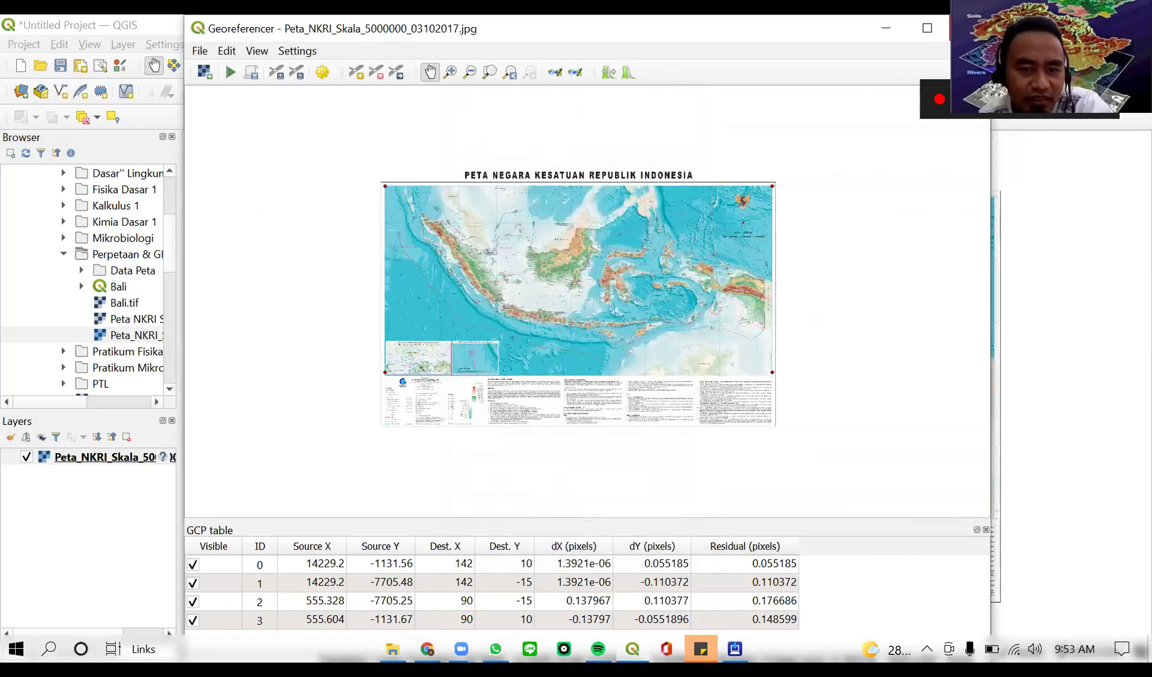
# - Cancel closing the Georeferencer at the prompt to save GCP points and move its window away from the main map
pyautogui.click(969, 29)
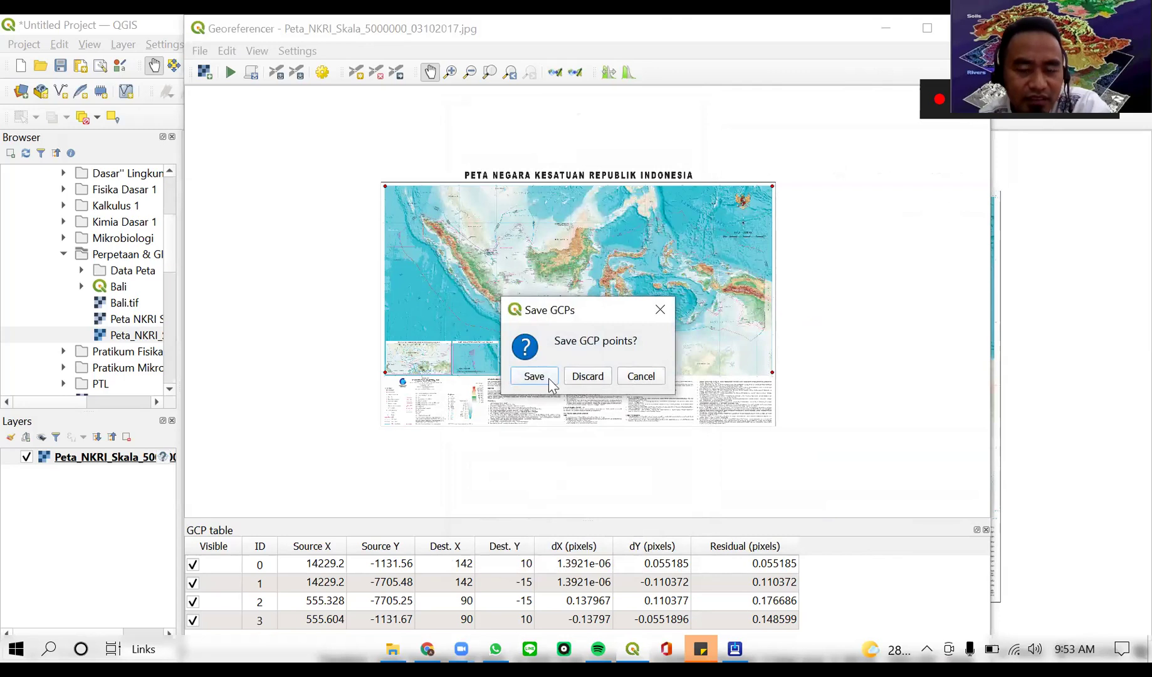
pyautogui.click(662, 317)
pyautogui.moveTo(502, 28); pyautogui.dragTo(500, 33)
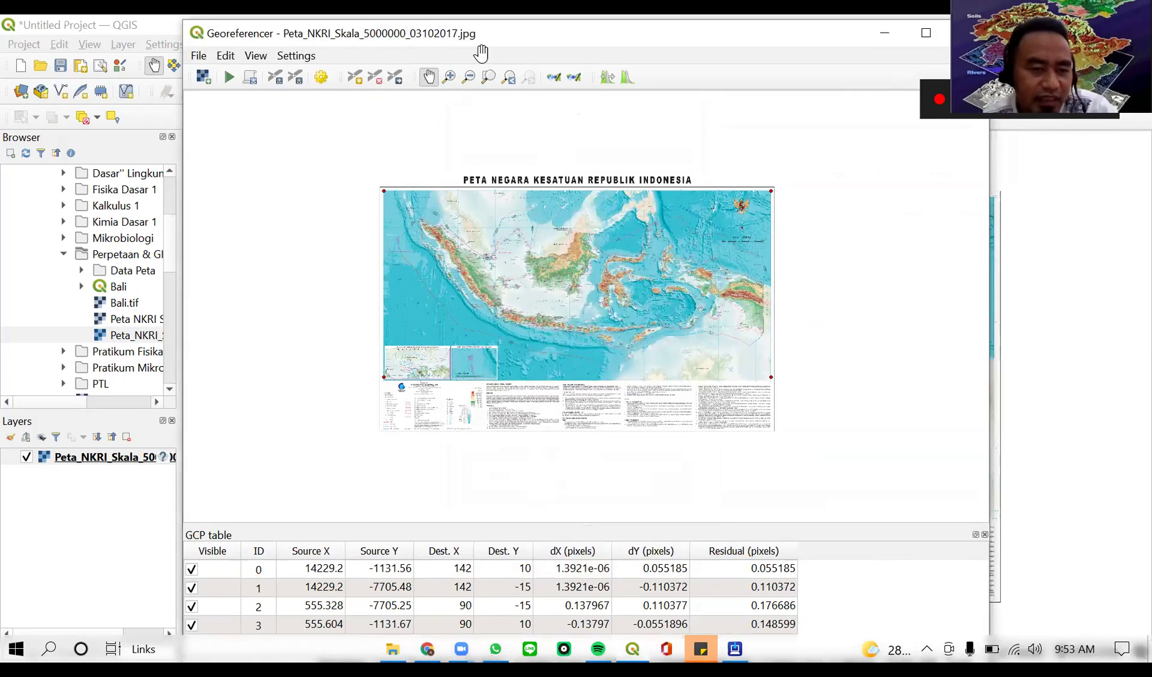
pyautogui.moveTo(208, 28); pyautogui.dragTo(156, 88)
pyautogui.moveTo(758, 85); pyautogui.dragTo(787, 205)
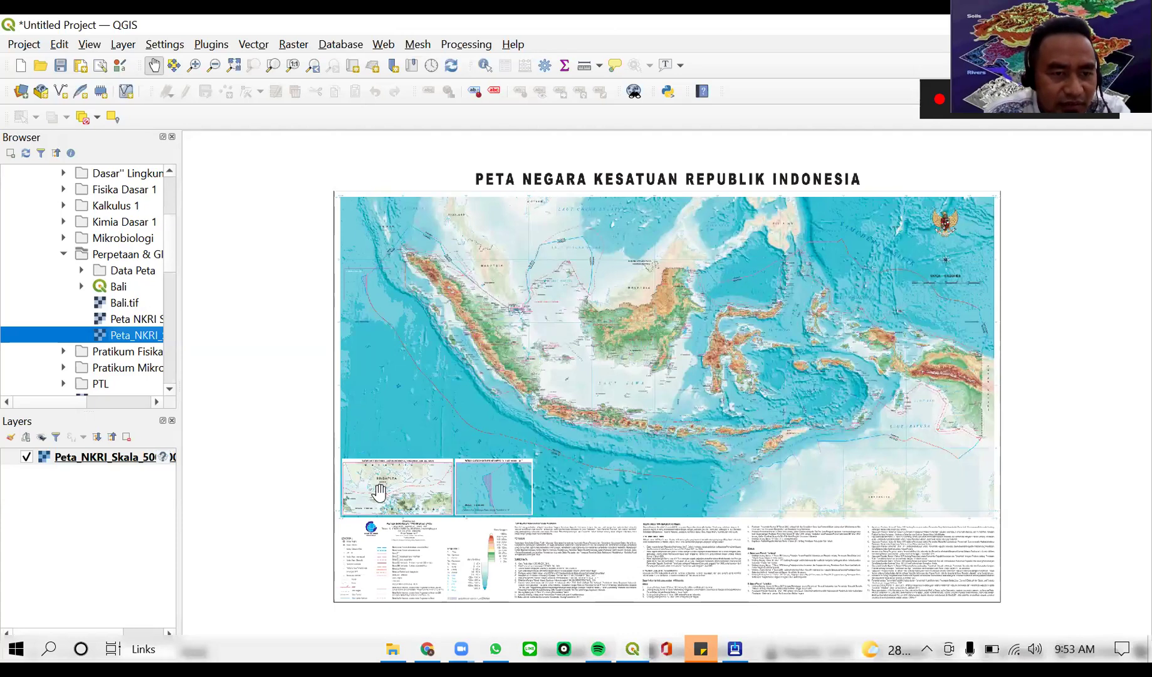
# - Check the Perpetaan & GIS folder in File Explorer and the QGIS Browser for the georeferenced output raster
pyautogui.moveTo(395, 652)
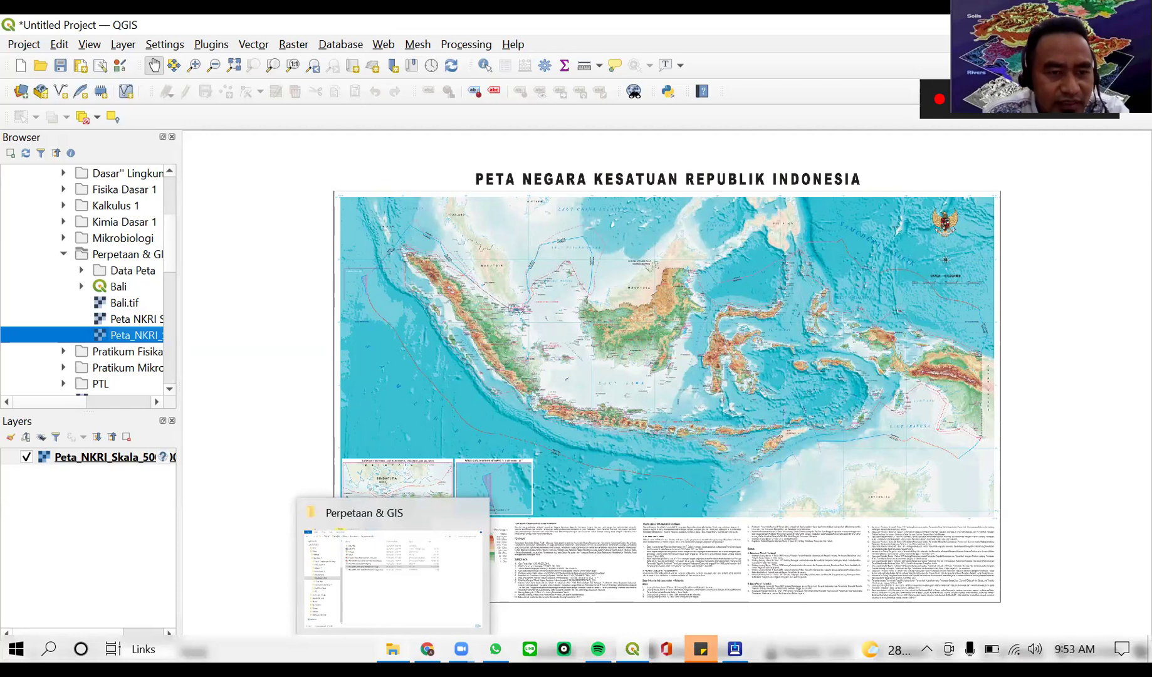
pyautogui.click(401, 605)
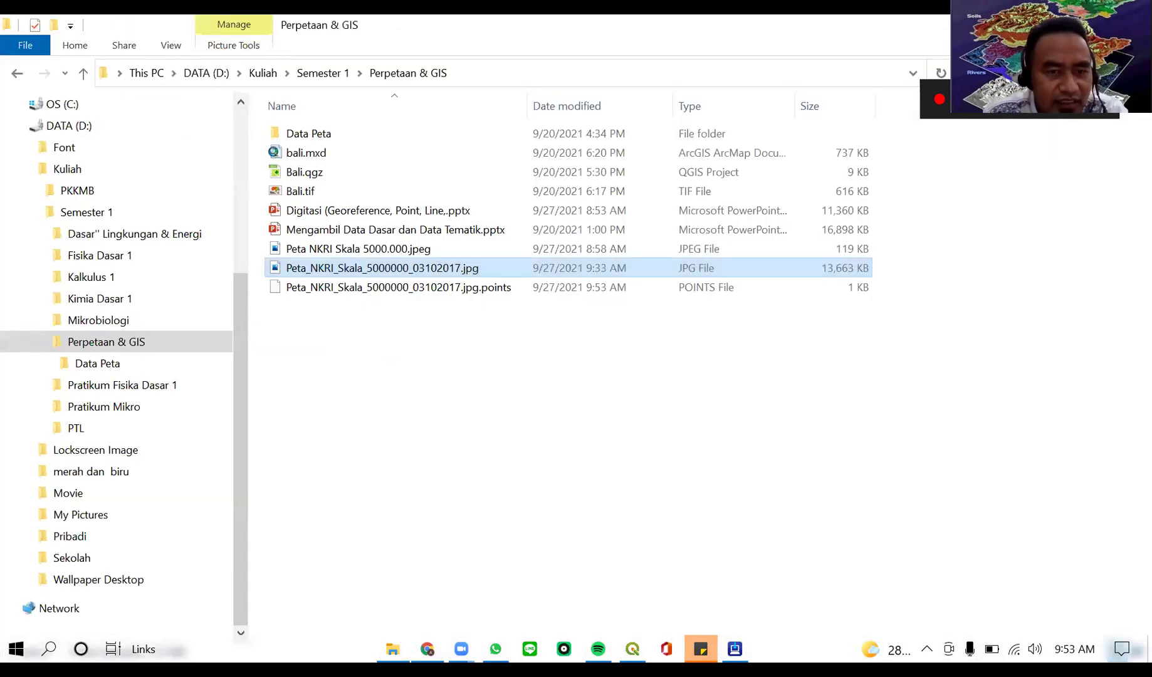
pyautogui.click(633, 650)
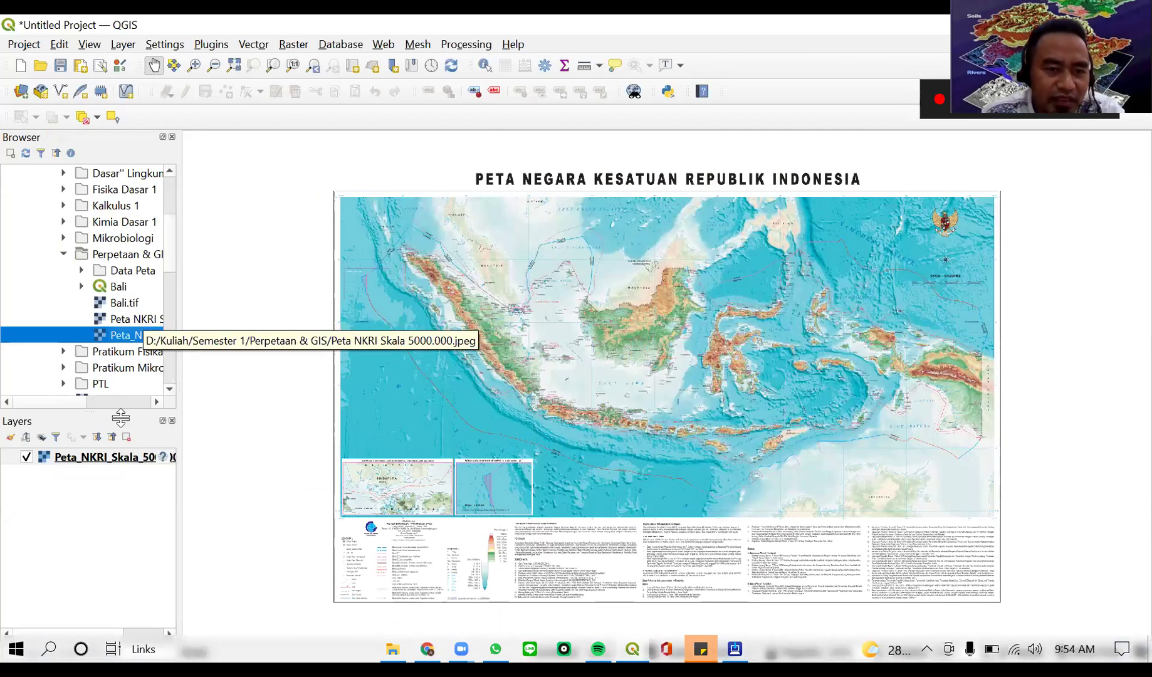
pyautogui.click(145, 403)
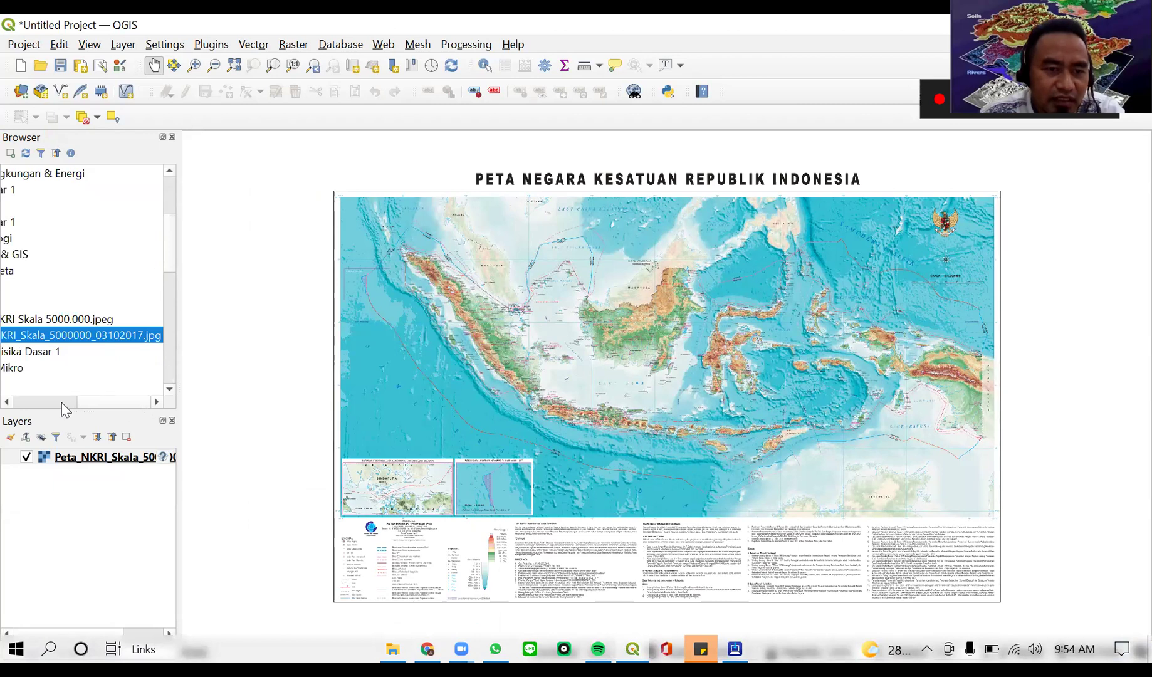
pyautogui.click(87, 403)
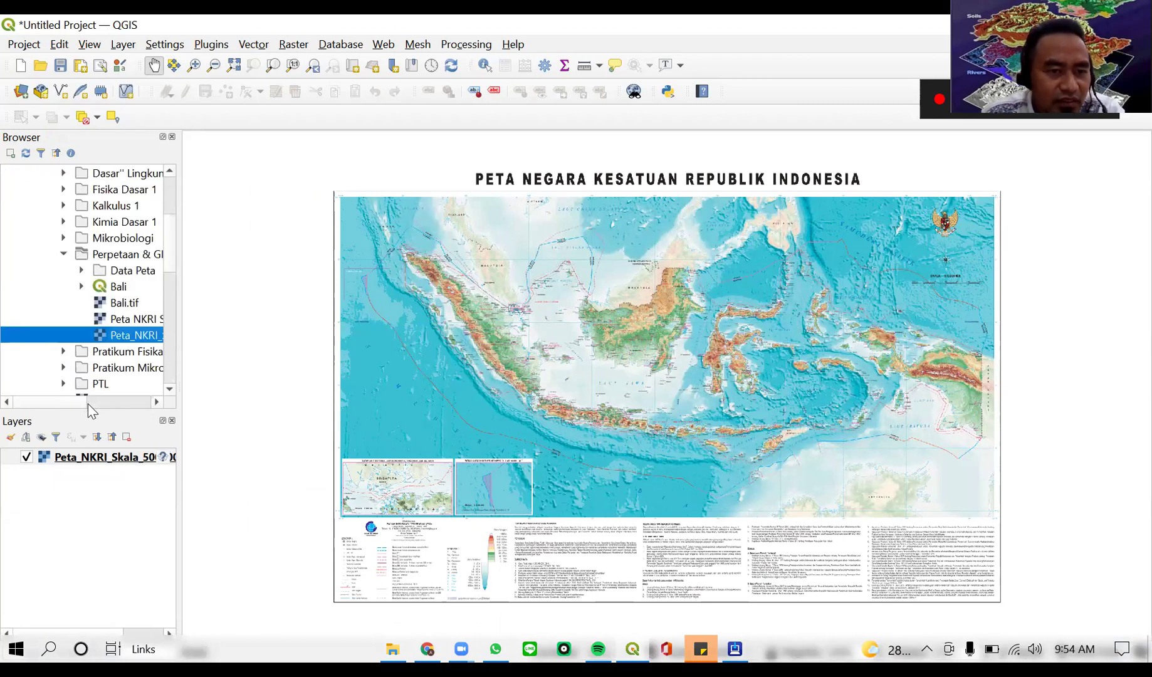
# - Add the raster Peta NKRI Skala 5000.000.jpeg from the Perpetaan & GIS folder to the project
pyautogui.click(87, 403)
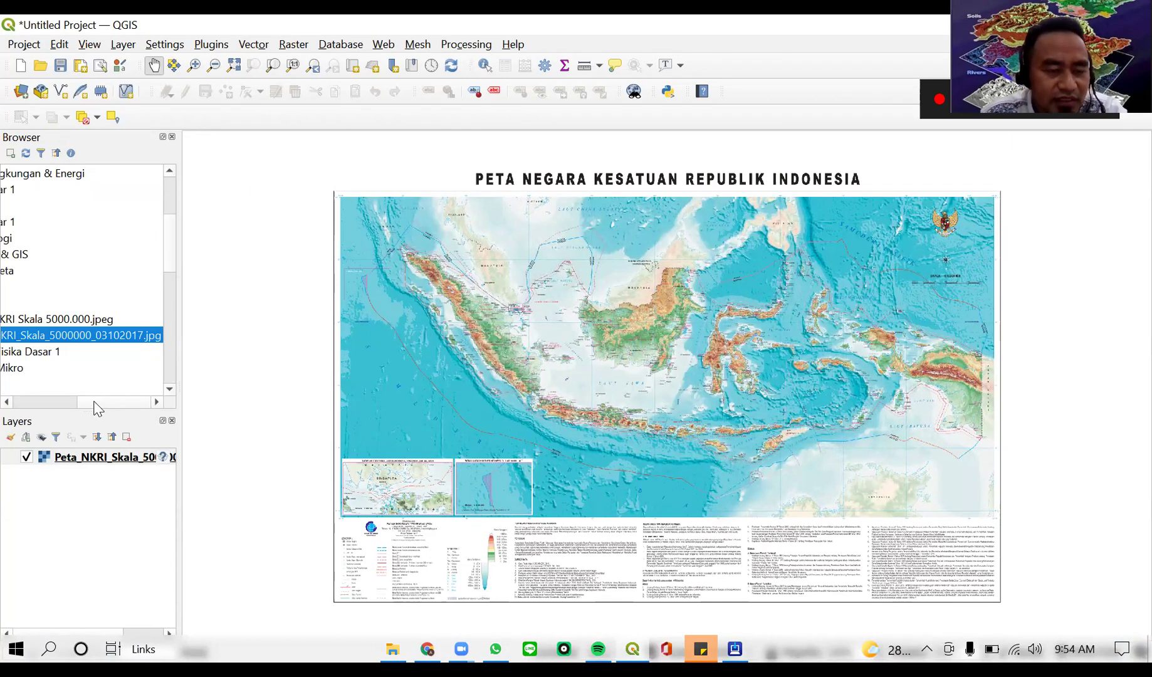
pyautogui.moveTo(97, 402); pyautogui.dragTo(64, 406)
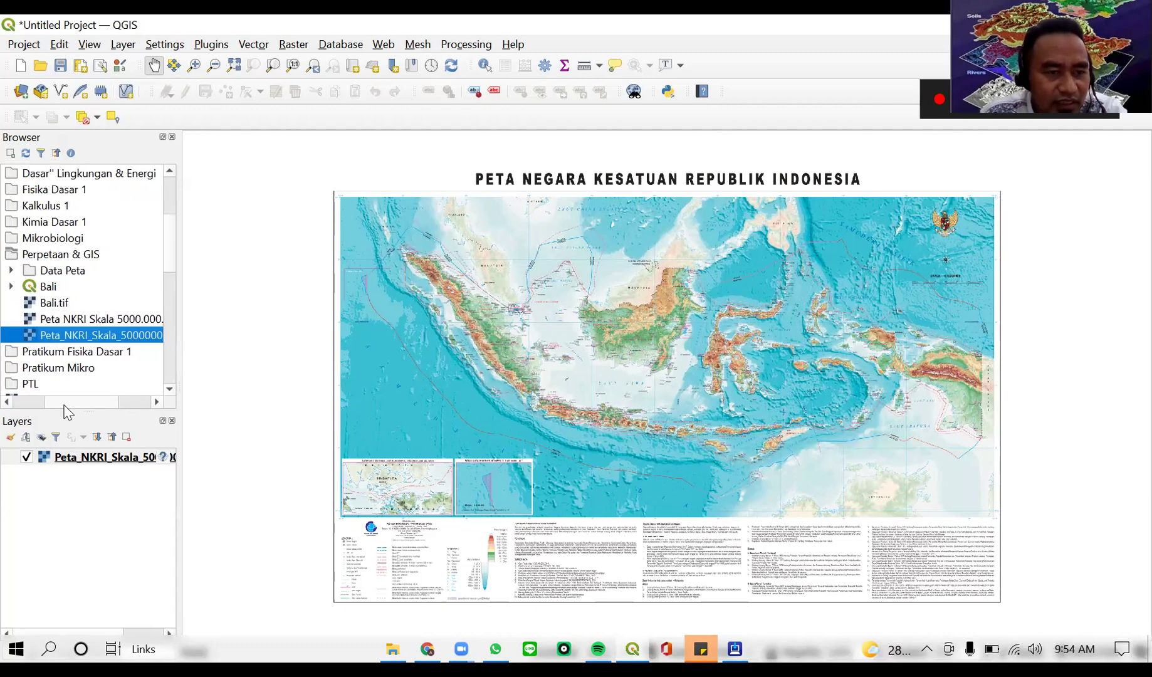
pyautogui.moveTo(64, 406); pyautogui.dragTo(67, 405)
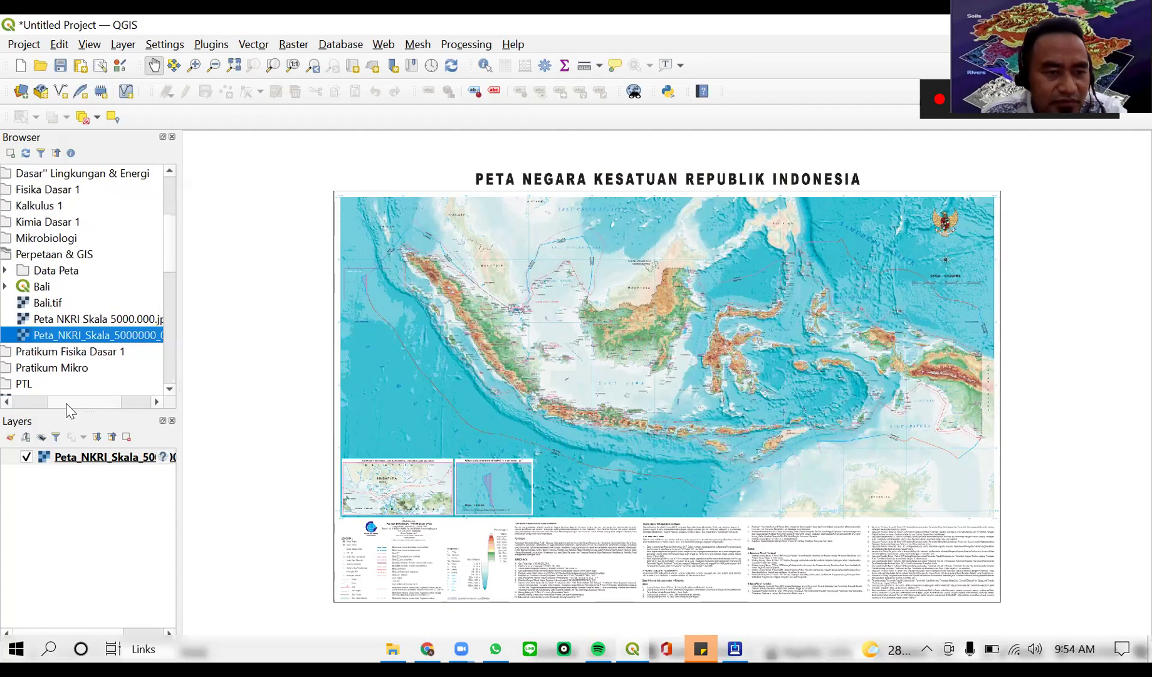
pyautogui.doubleClick(70, 318)
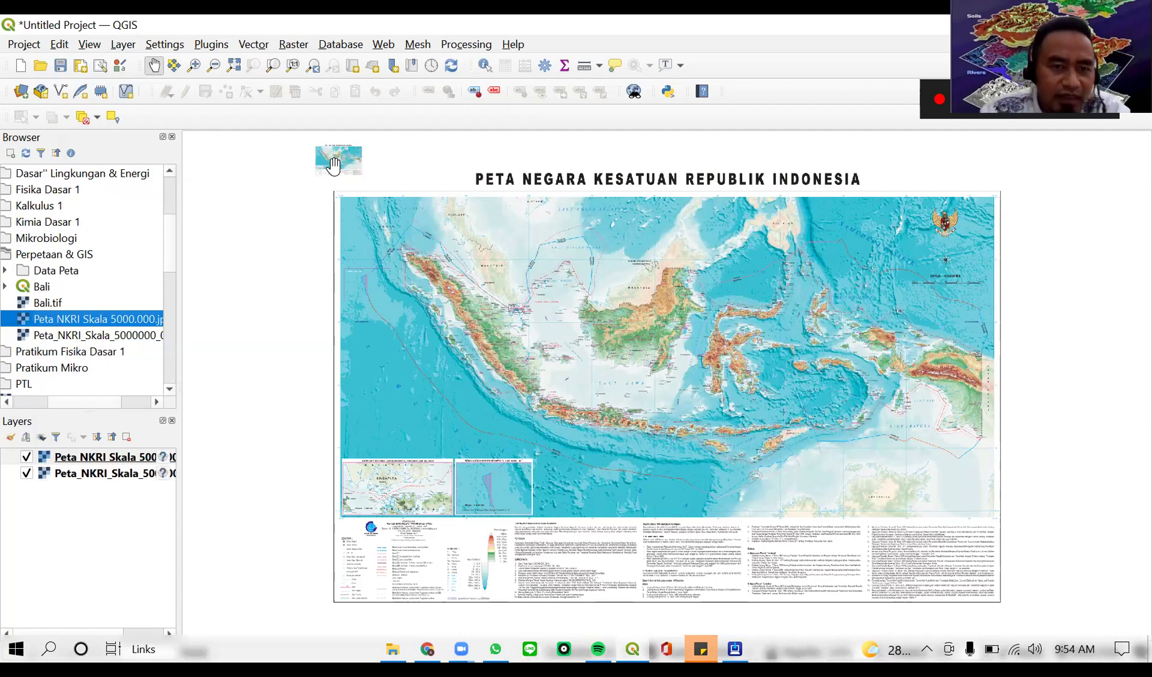
pyautogui.moveTo(337, 163); pyautogui.dragTo(331, 175)
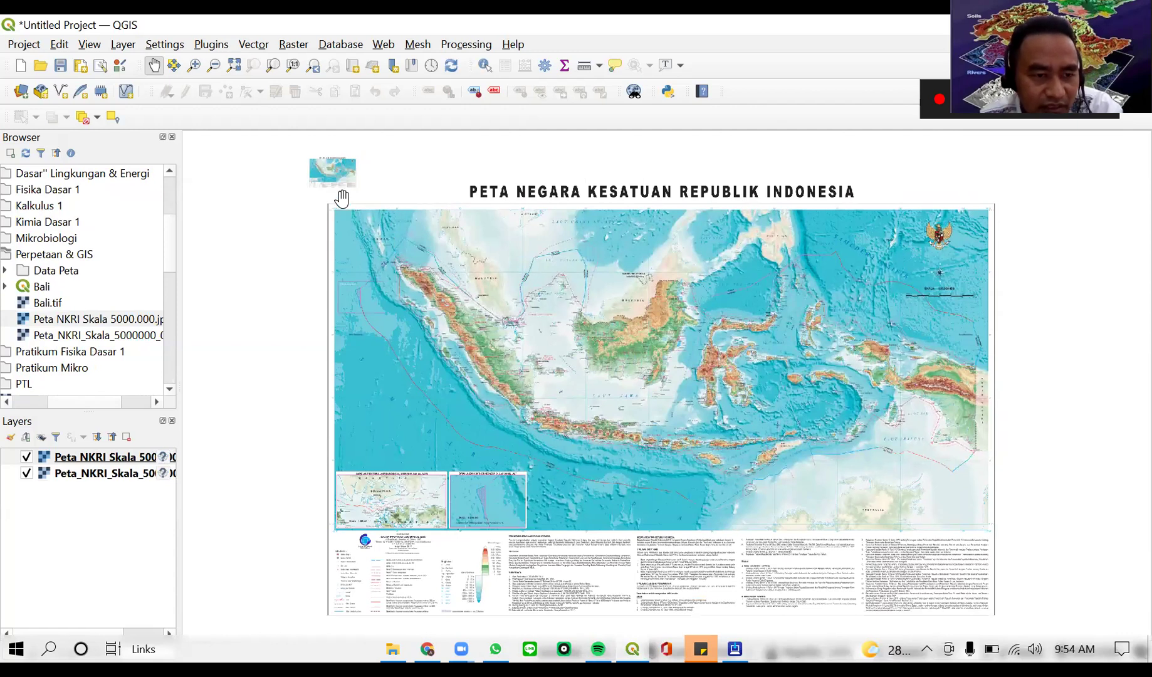
# - Compare the two Peta NKRI rasters by toggling their visibility, leaving only Peta NKRI Skala 5000.000 shown
pyautogui.click(27, 457)
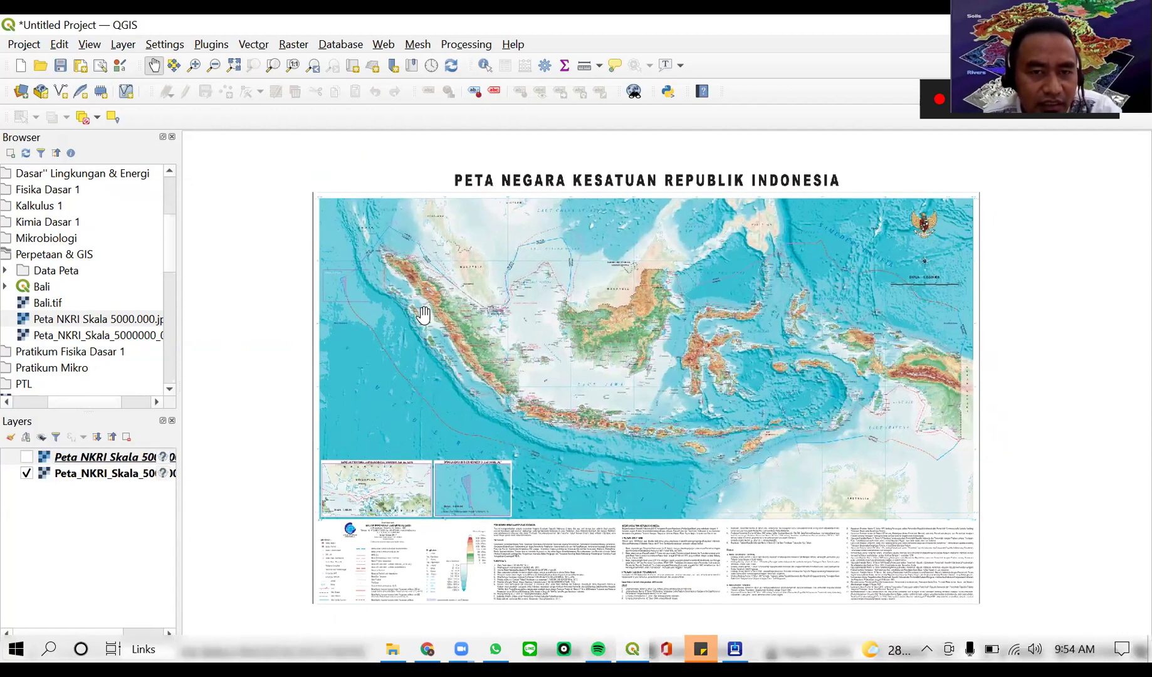
pyautogui.moveTo(433, 320); pyautogui.dragTo(406, 296)
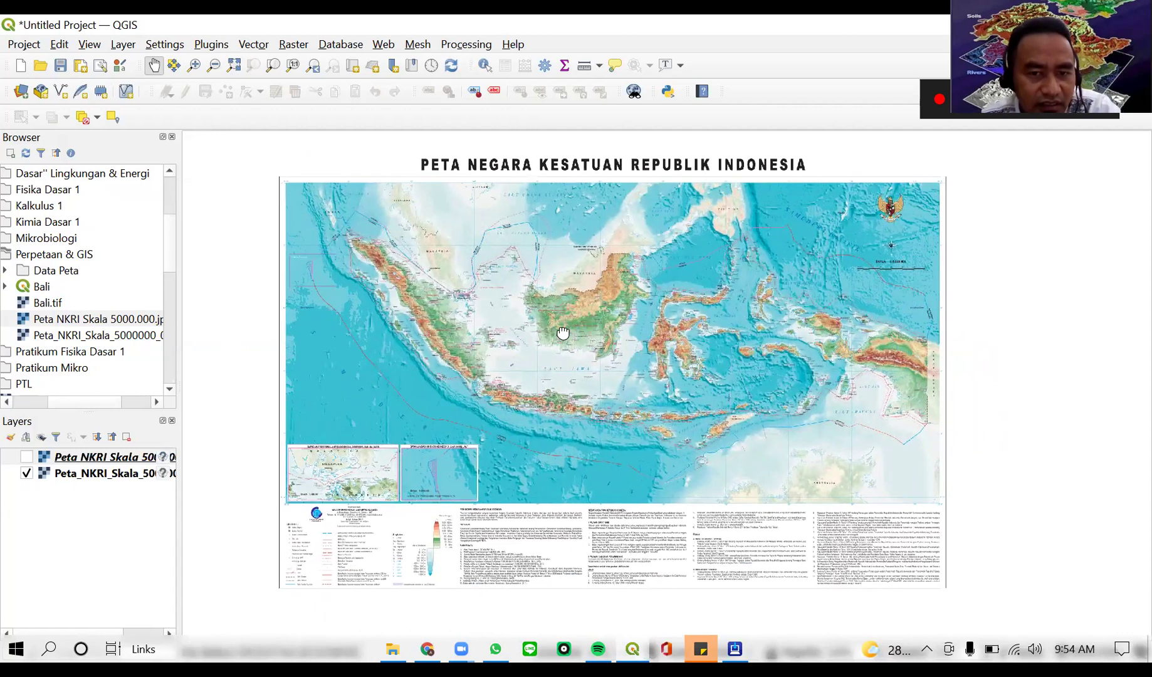
pyautogui.click(26, 457)
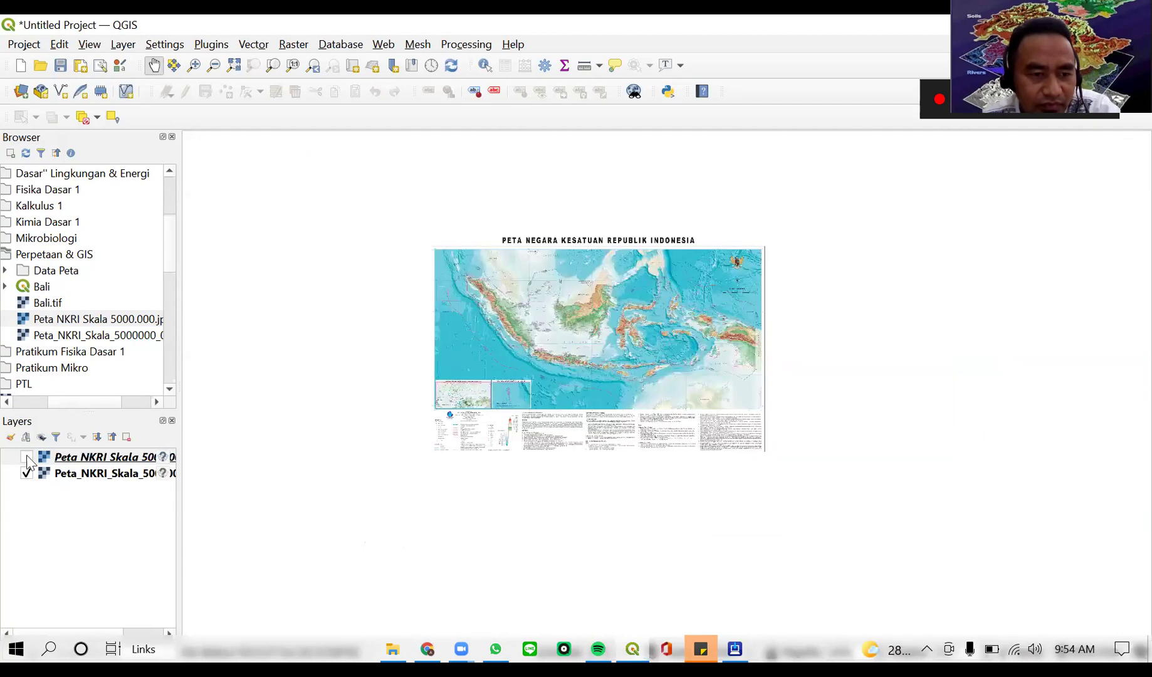
pyautogui.click(26, 474)
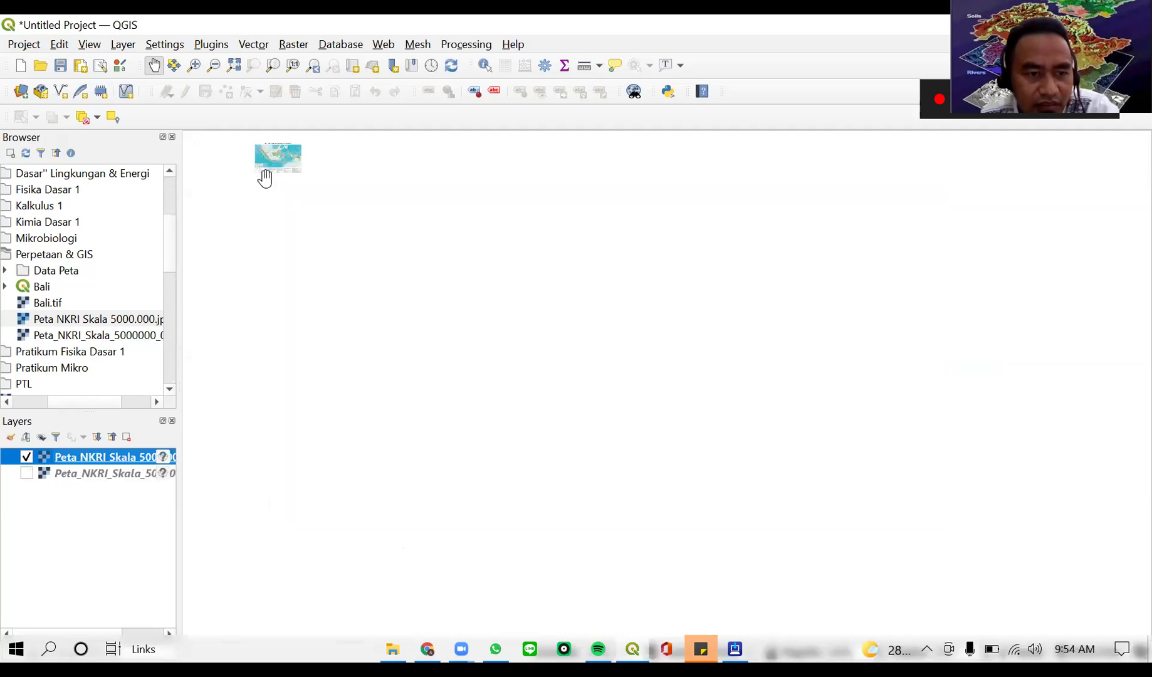
pyautogui.scroll(2, 352, 271)
pyautogui.scroll(1, 341, 251)
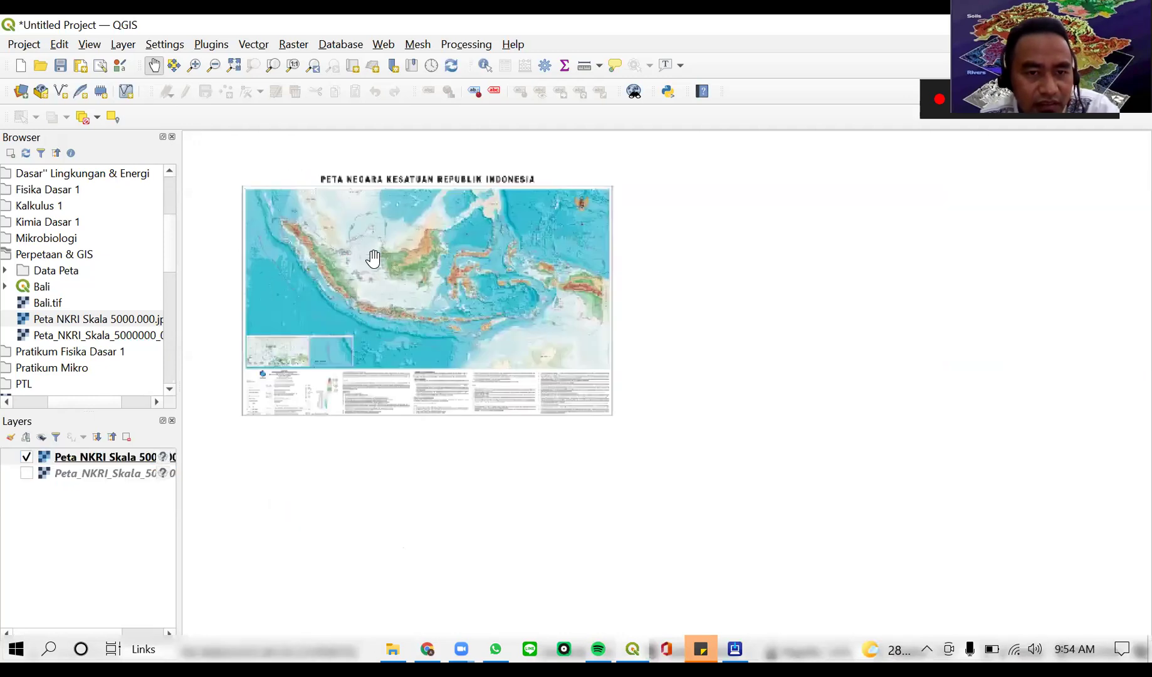
pyautogui.scroll(1, 471, 316)
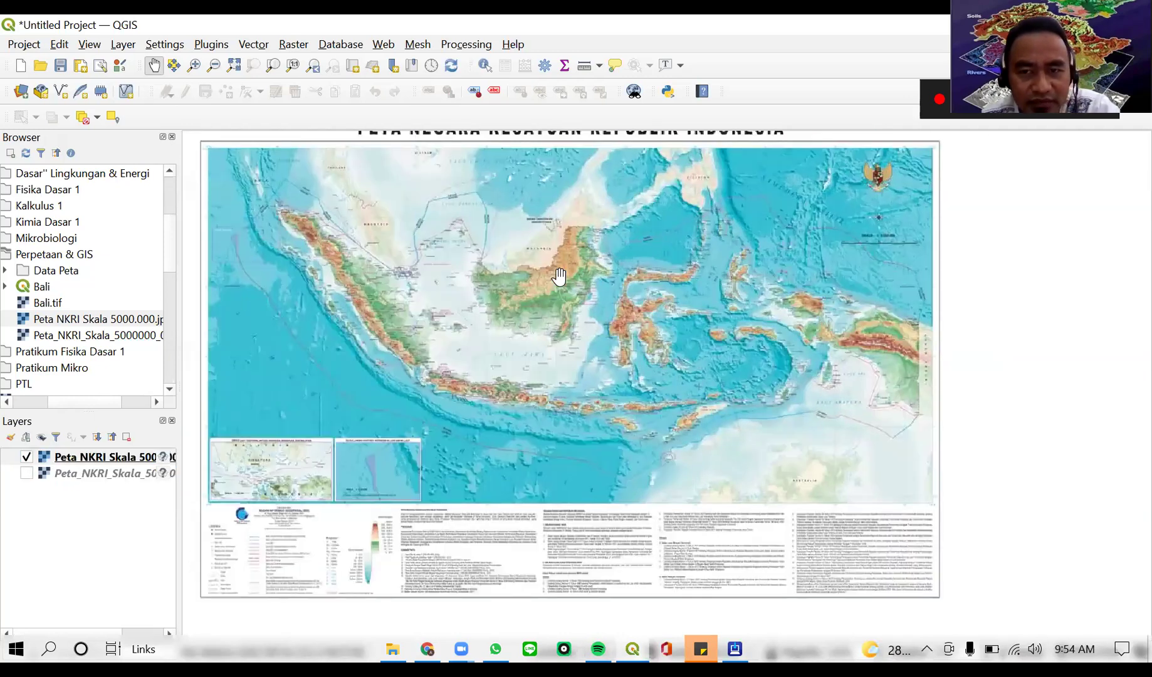
pyautogui.scroll(-1, 597, 278)
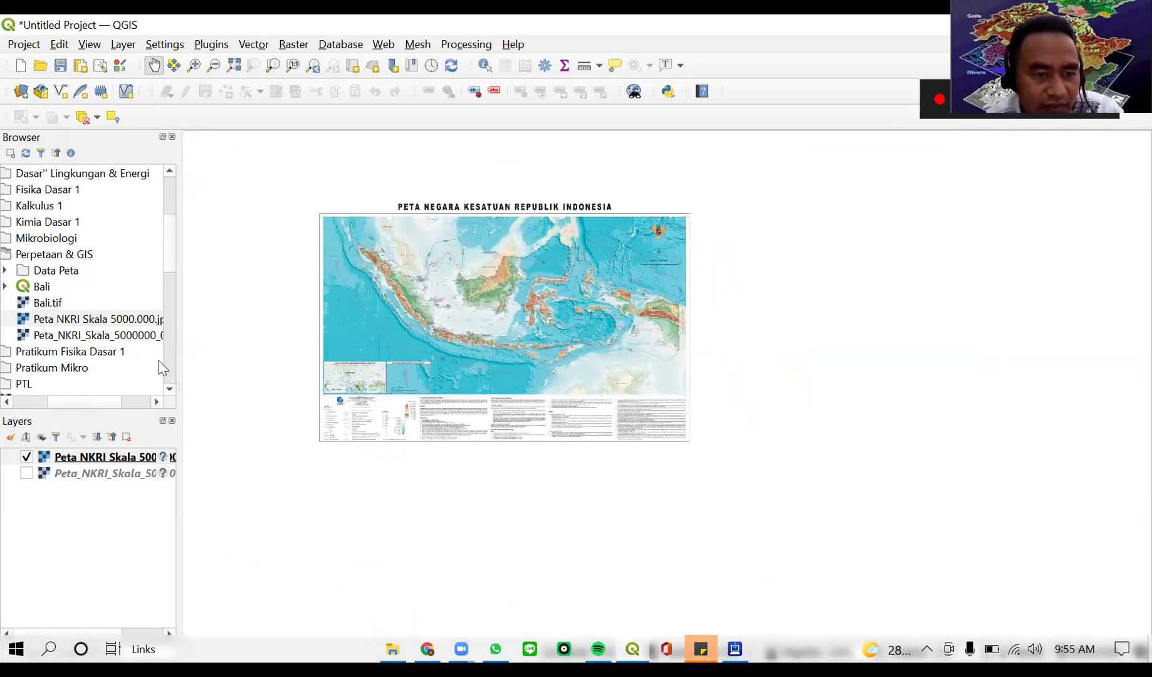
# - Add the BING basemap from the XYZ Tiles connections and zoom the map to that layer's extent
pyautogui.scroll(-2, 169, 260)
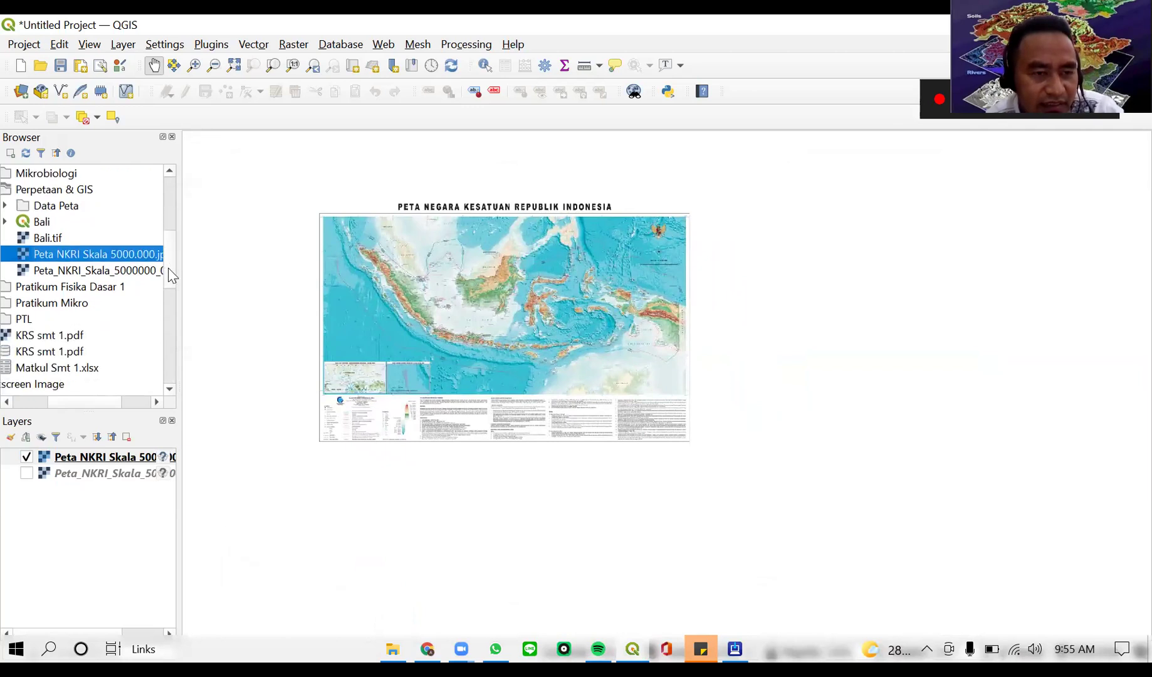
pyautogui.moveTo(106, 401); pyautogui.dragTo(95, 406)
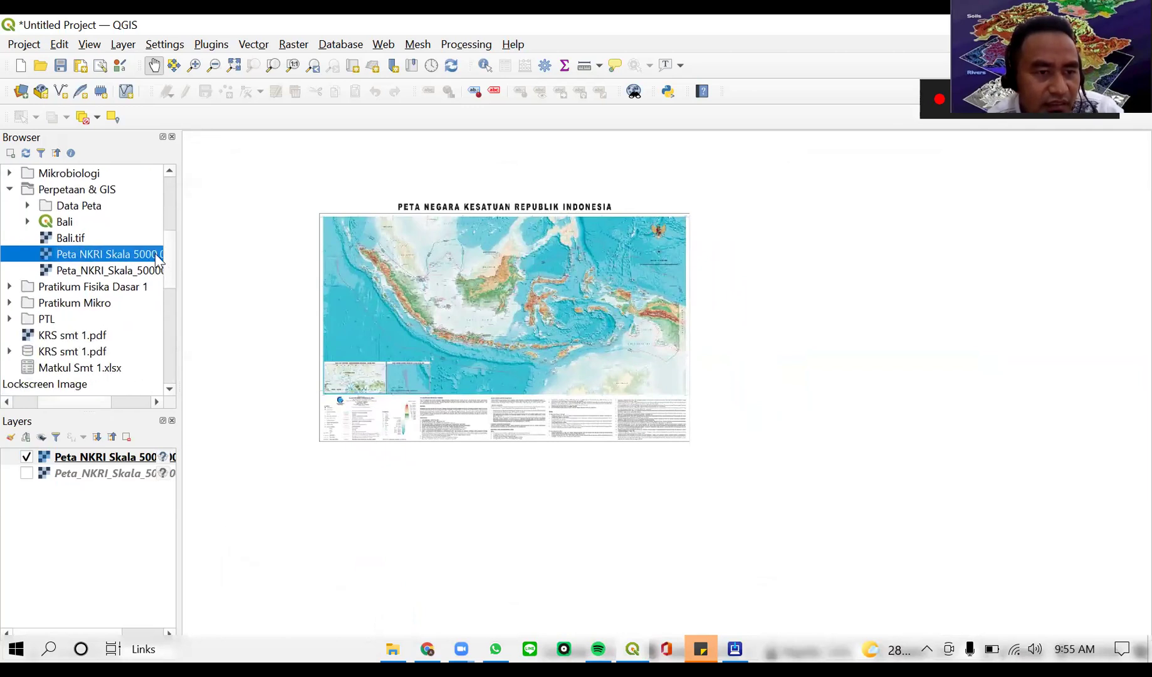
pyautogui.scroll(-3, 177, 291)
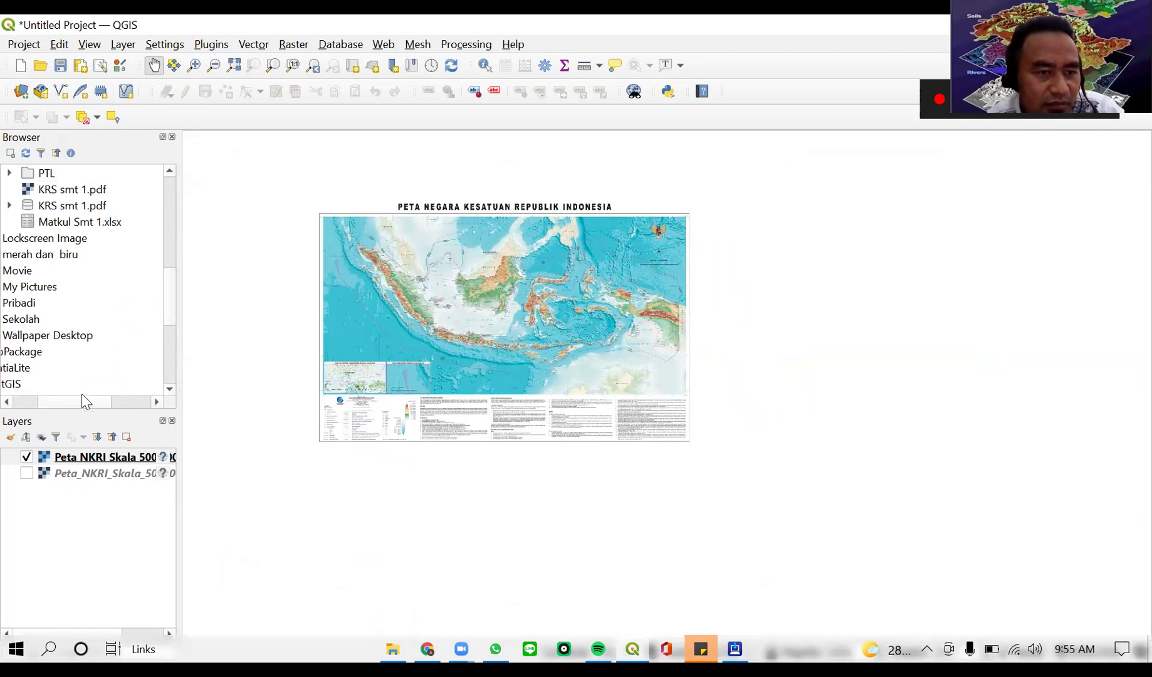
pyautogui.hscroll(-2, 89, 402)
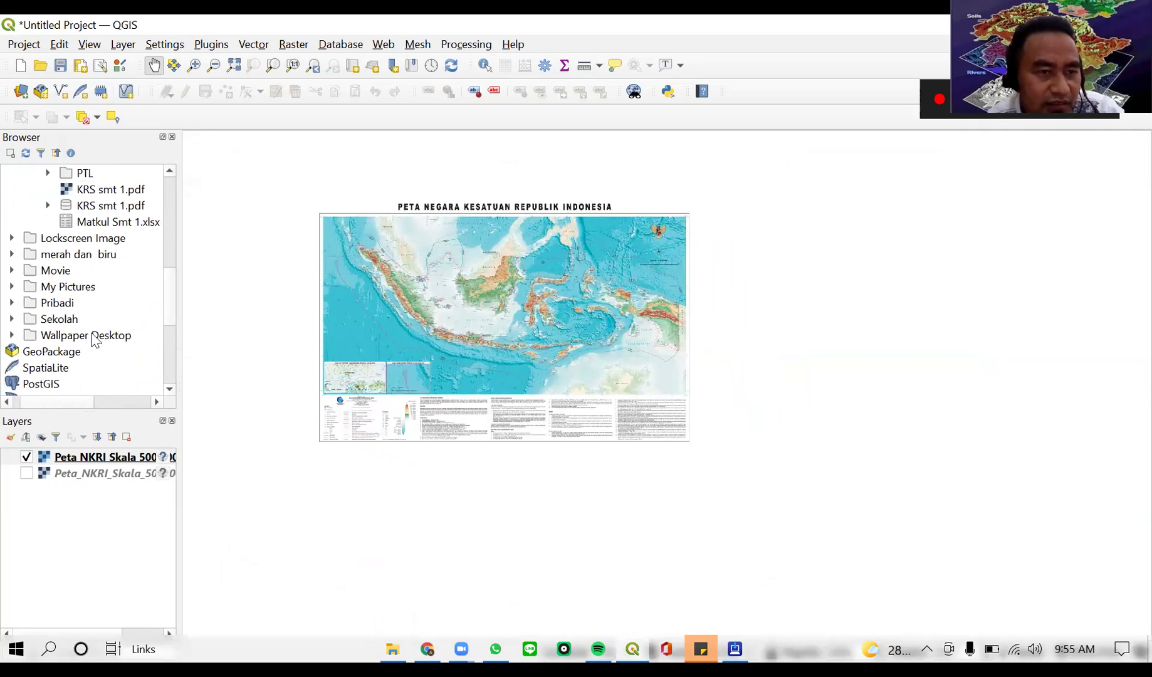
pyautogui.scroll(-3, 94, 340)
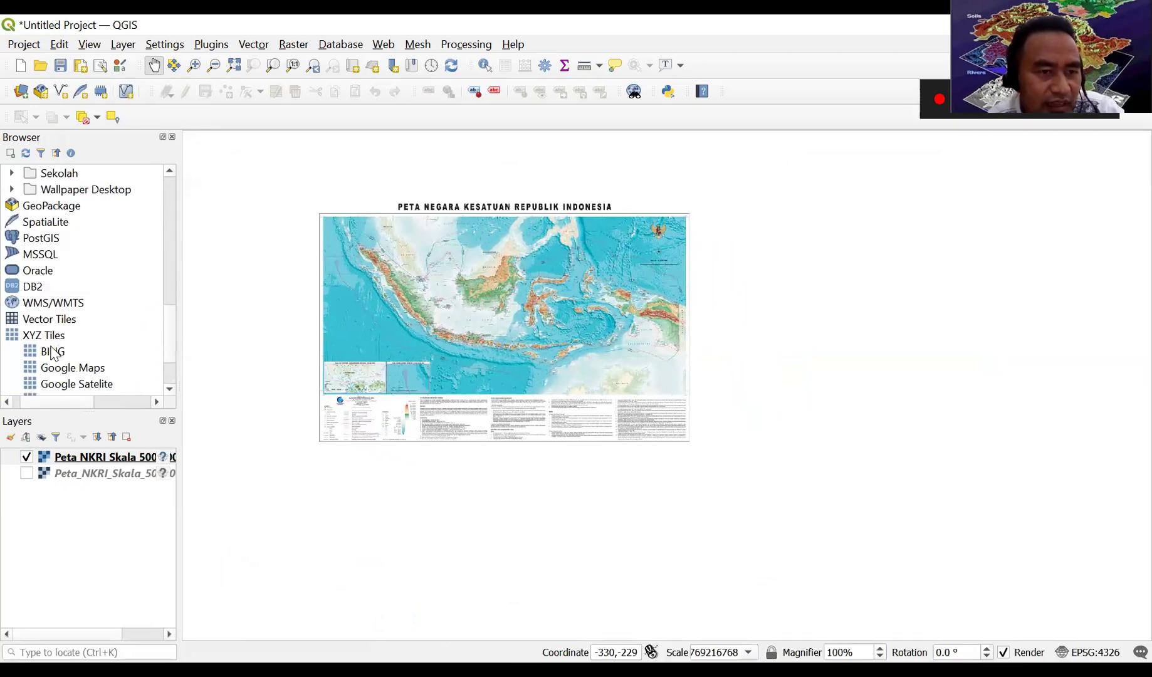
pyautogui.doubleClick(53, 353)
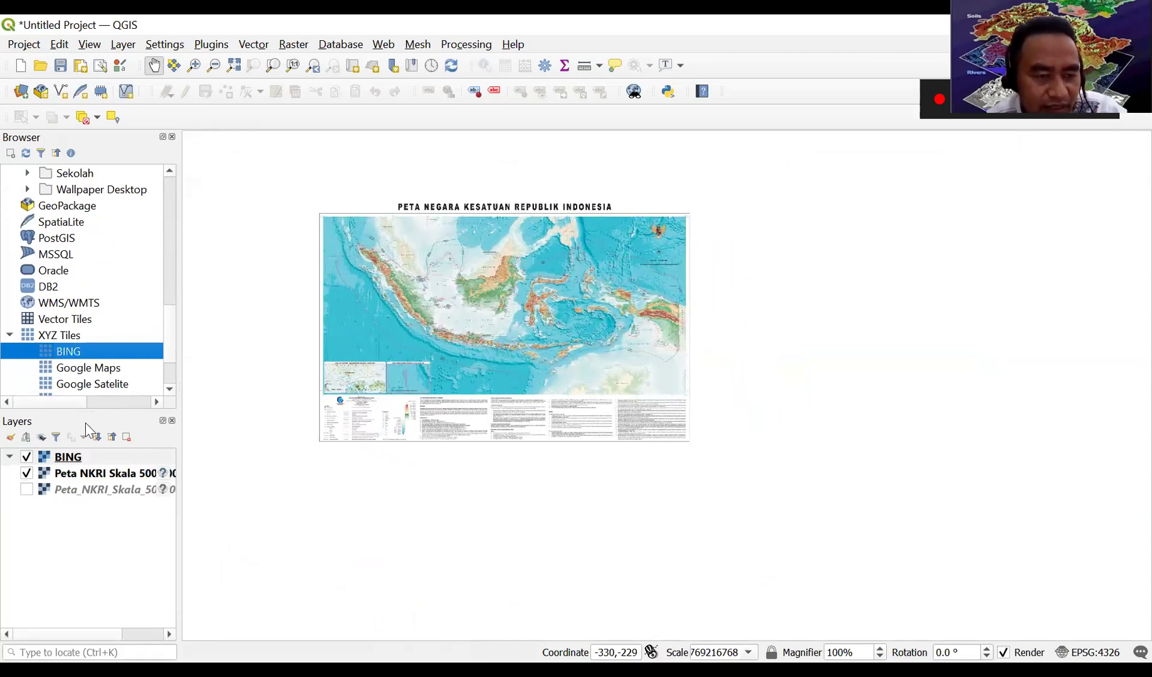
pyautogui.click(68, 464)
pyautogui.rightClick(68, 464)
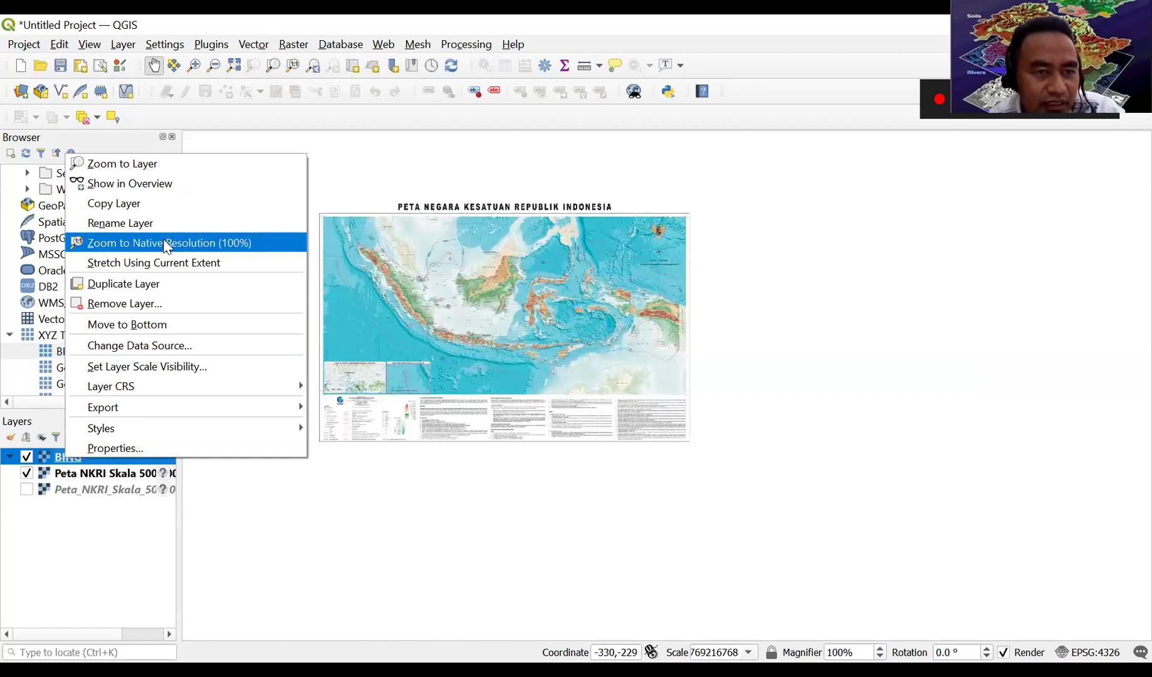
pyautogui.click(163, 162)
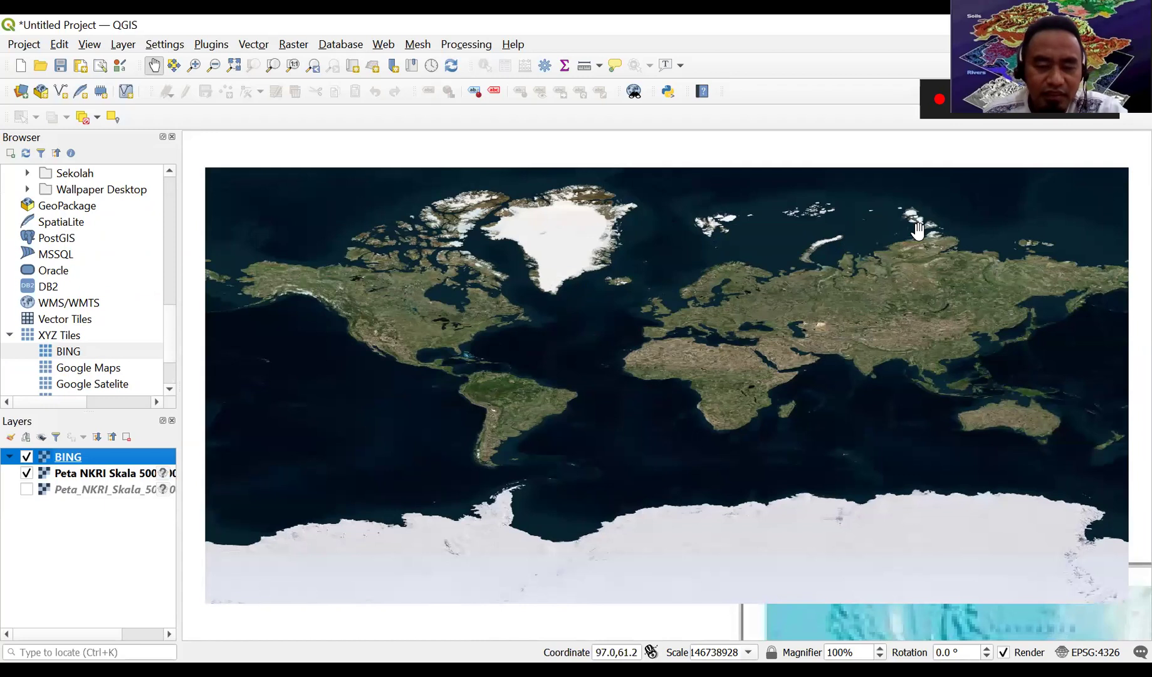
pyautogui.moveTo(876, 234); pyautogui.dragTo(826, 240)
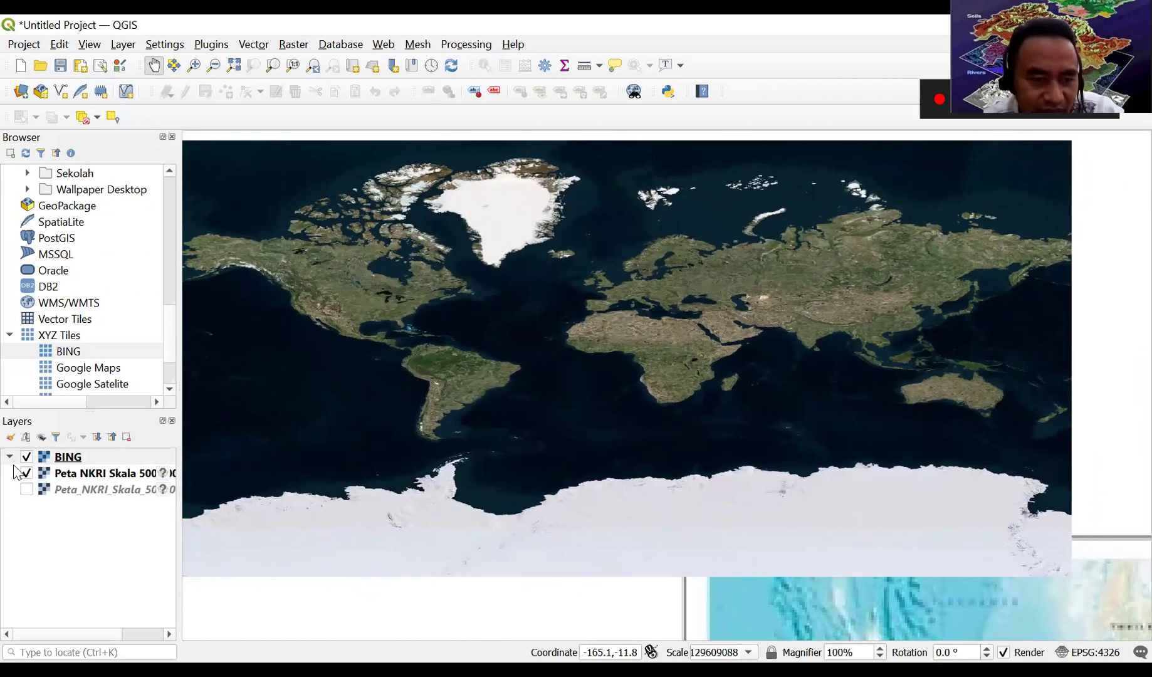
# - Show the Peta_NKRI_Skala_5000000 raster, hide Peta NKRI Skala 5000.000, and look for the visible raster around the Bing world map
pyautogui.click(26, 489)
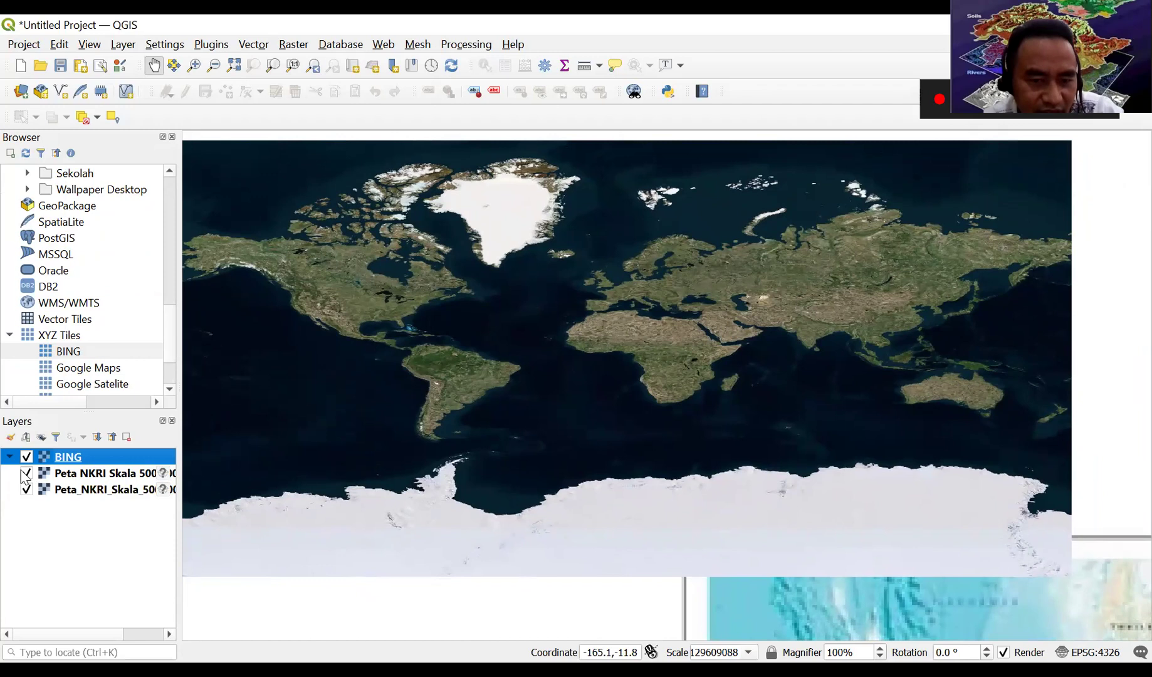
pyautogui.click(26, 474)
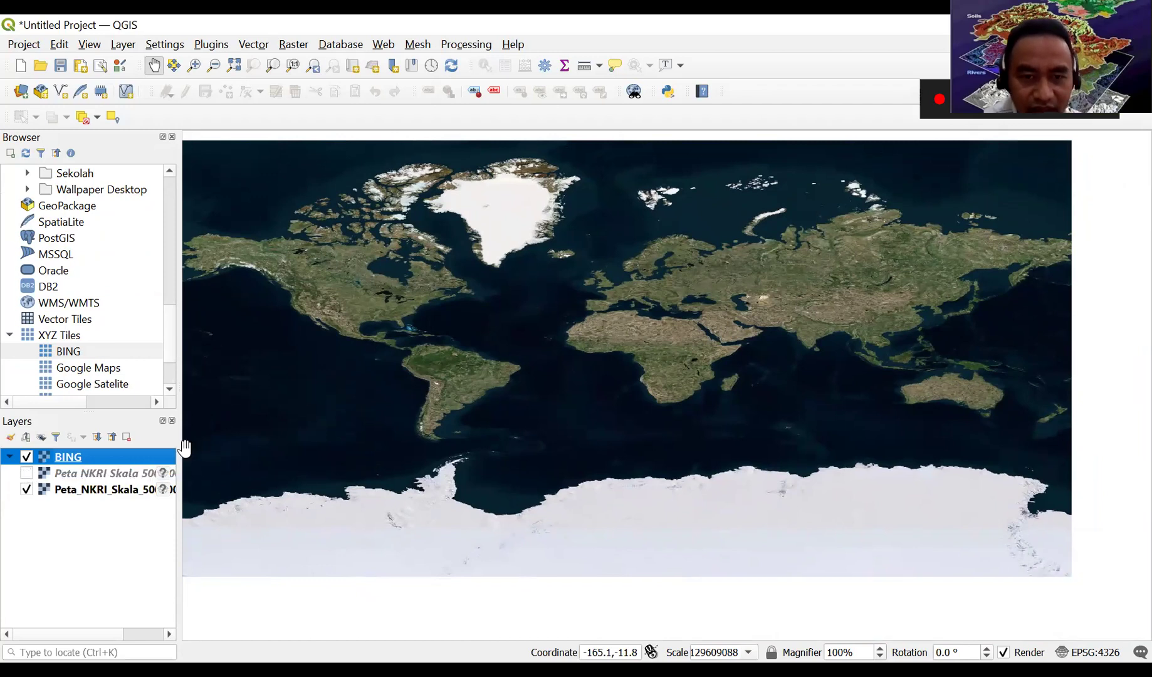
pyautogui.scroll(-1, 457, 430)
pyautogui.moveTo(672, 367); pyautogui.dragTo(589, 362)
pyautogui.scroll(-1, 589, 363)
pyautogui.moveTo(691, 368); pyautogui.dragTo(594, 352)
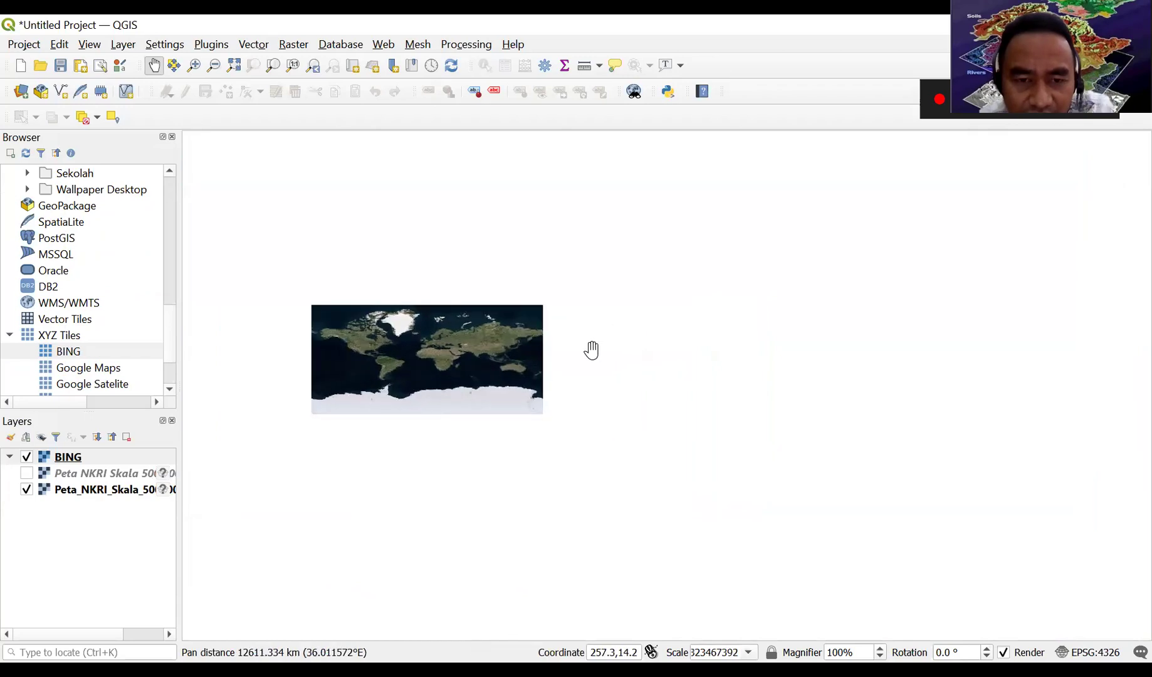
pyautogui.scroll(-1, 592, 350)
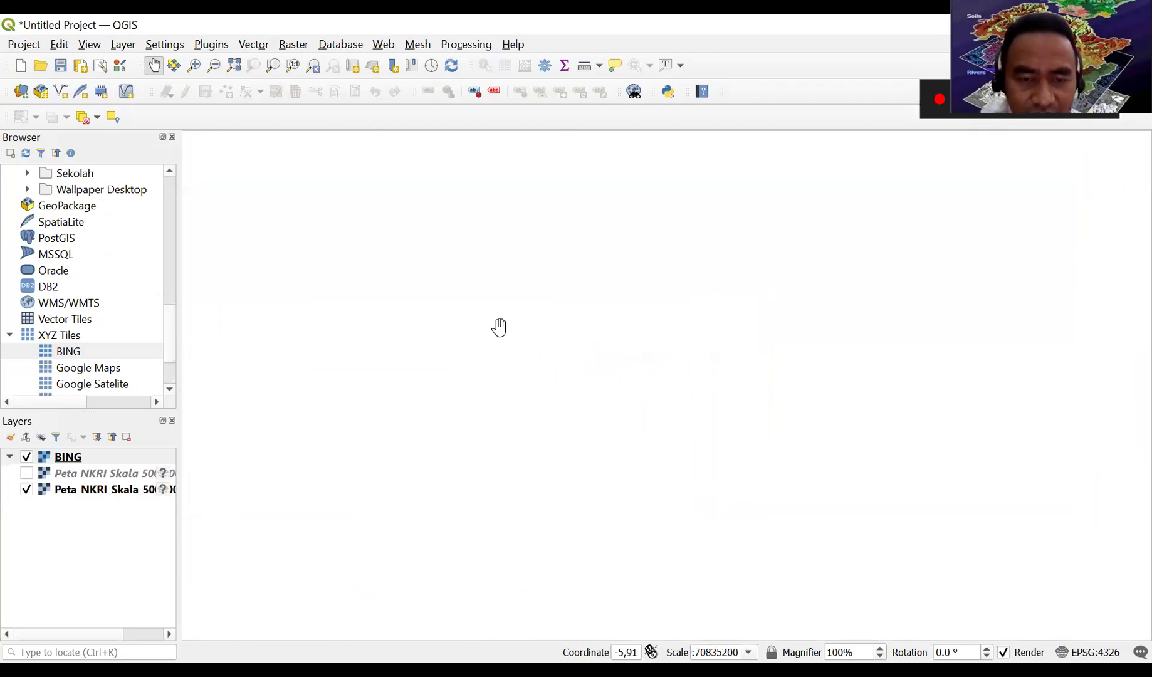
pyautogui.scroll(1, 489, 326)
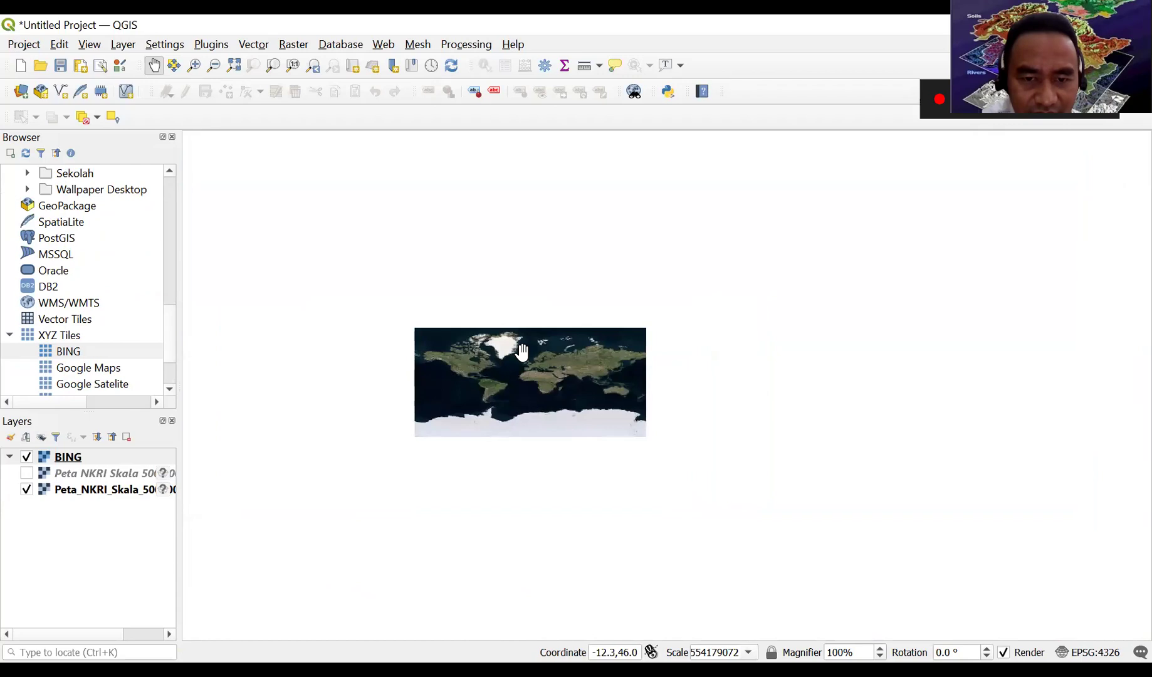
pyautogui.scroll(1, 522, 352)
pyautogui.scroll(1, 522, 352)
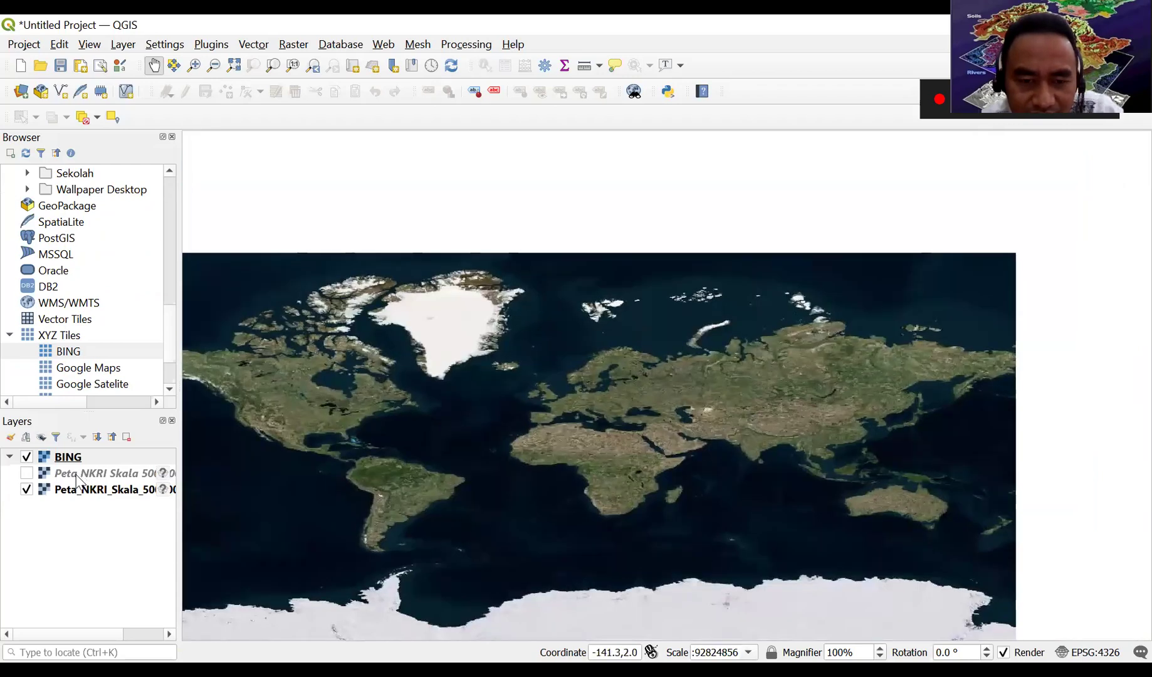
# - Examine the Indonesian archipelago on the Bing imagery to check whether the scanned map lines up there
pyautogui.moveTo(719, 479); pyautogui.dragTo(722, 480)
pyautogui.scroll(2, 676, 437)
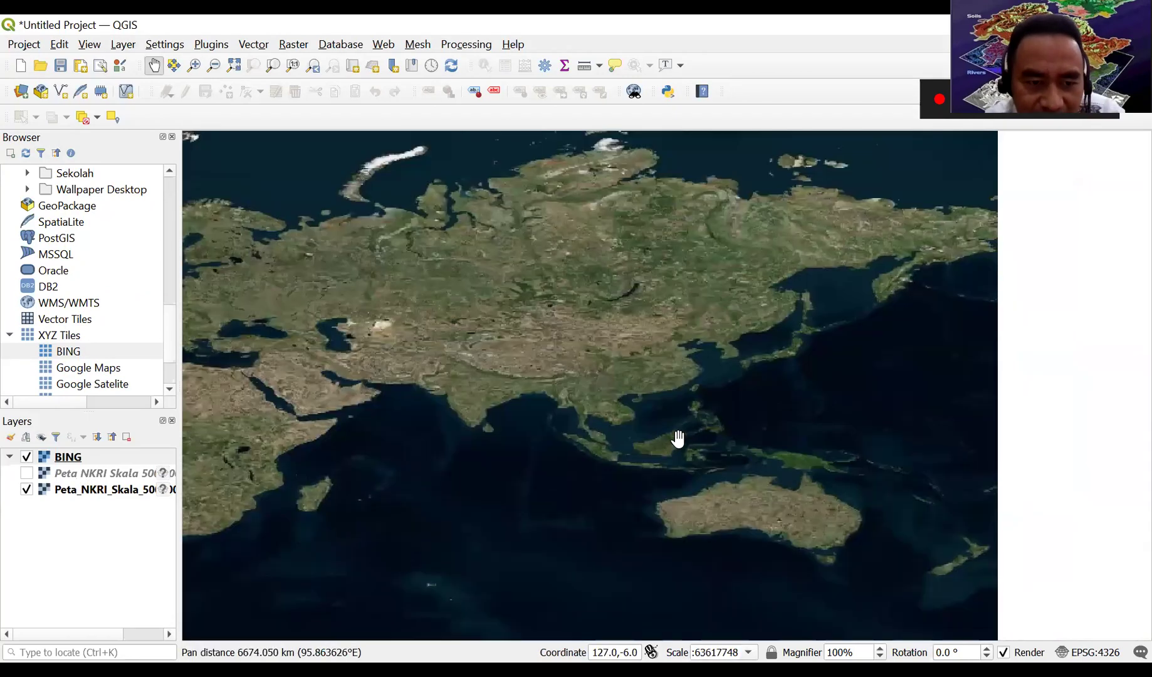
pyautogui.moveTo(660, 439)
pyautogui.mouseDown()
pyautogui.moveTo(682, 457)
pyautogui.moveTo(656, 439)
pyautogui.mouseUp()
pyautogui.moveTo(591, 422); pyautogui.dragTo(610, 424)
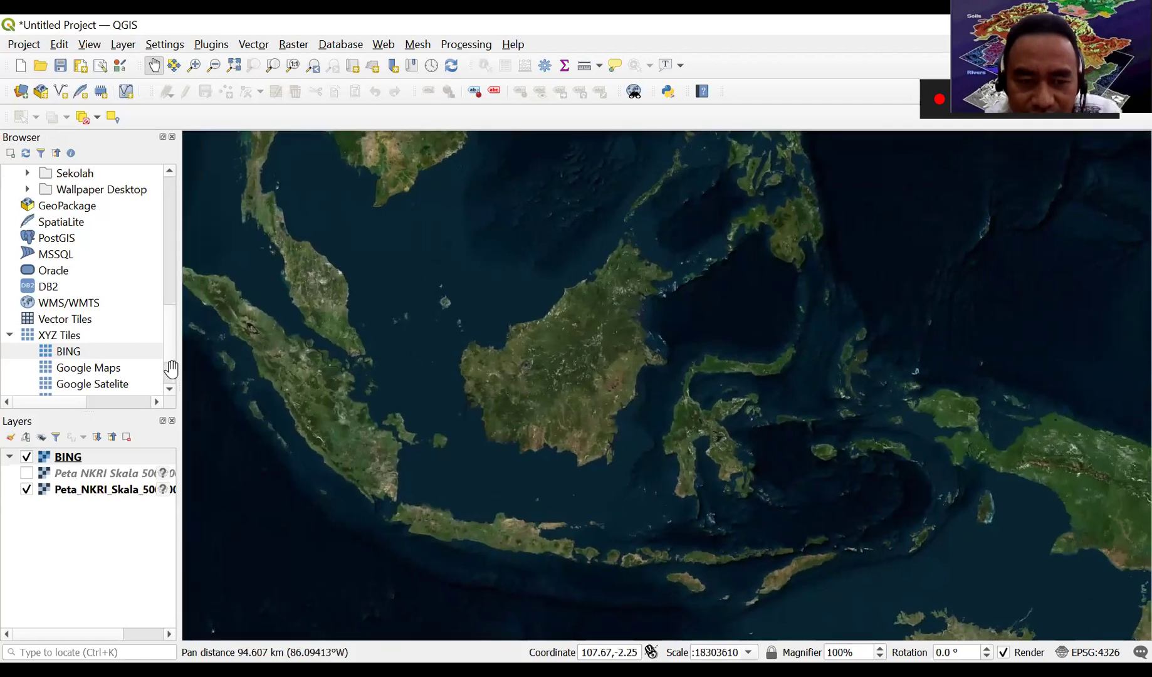
pyautogui.moveTo(478, 365); pyautogui.dragTo(562, 357)
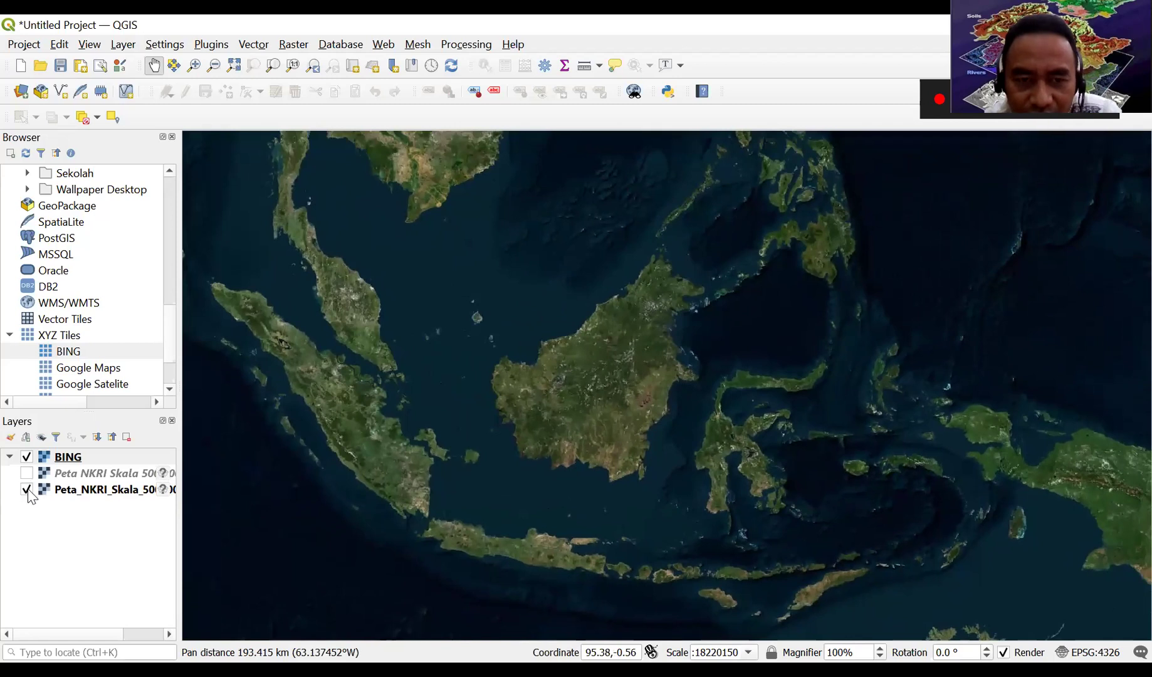
pyautogui.scroll(-1, 707, 362)
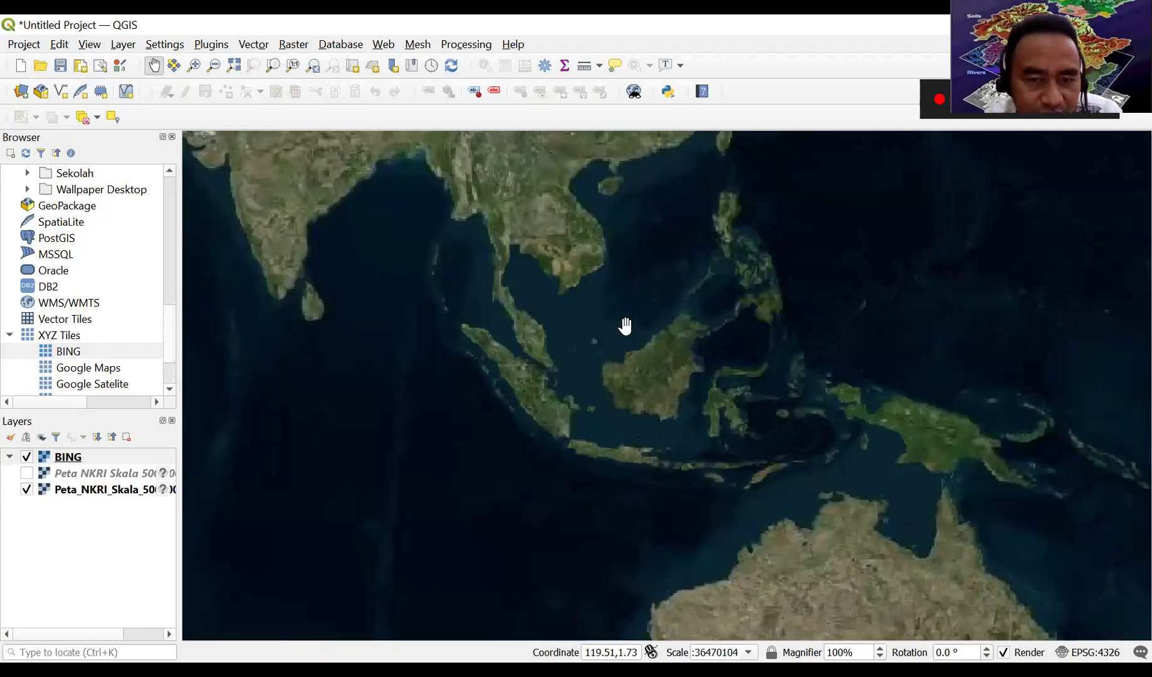
pyautogui.moveTo(639, 328); pyautogui.dragTo(608, 347)
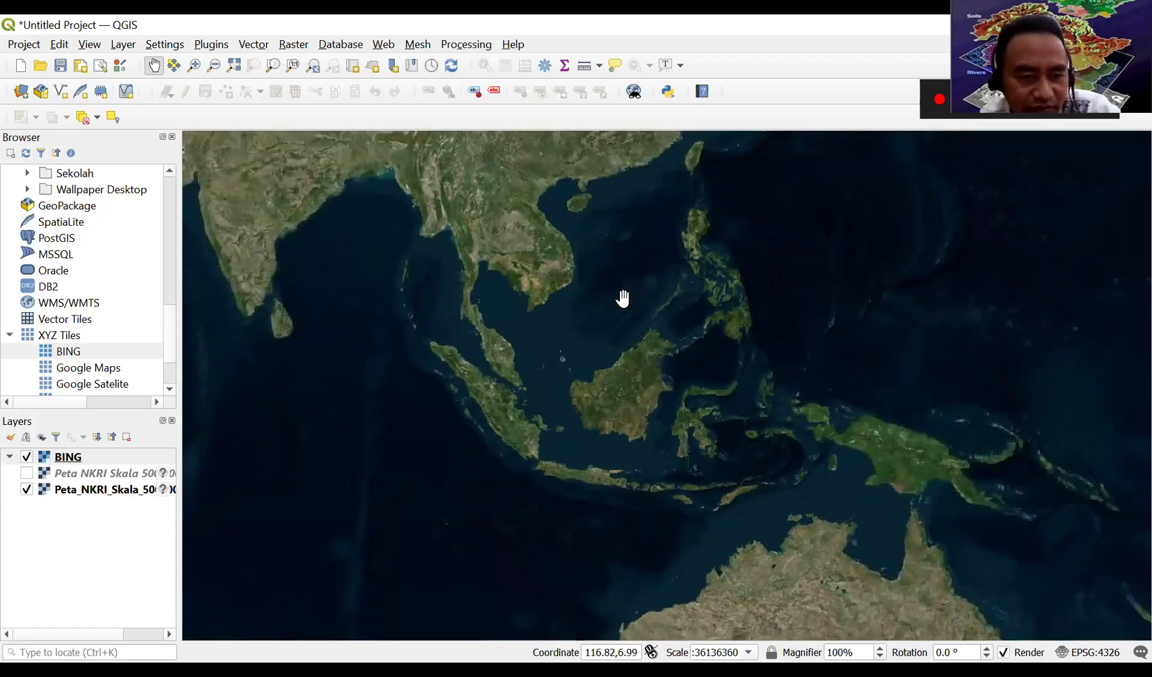
# - Move the Peta_NKRI_Skala_5000000 raster above the BING layer in the layer order
pyautogui.click(60, 495)
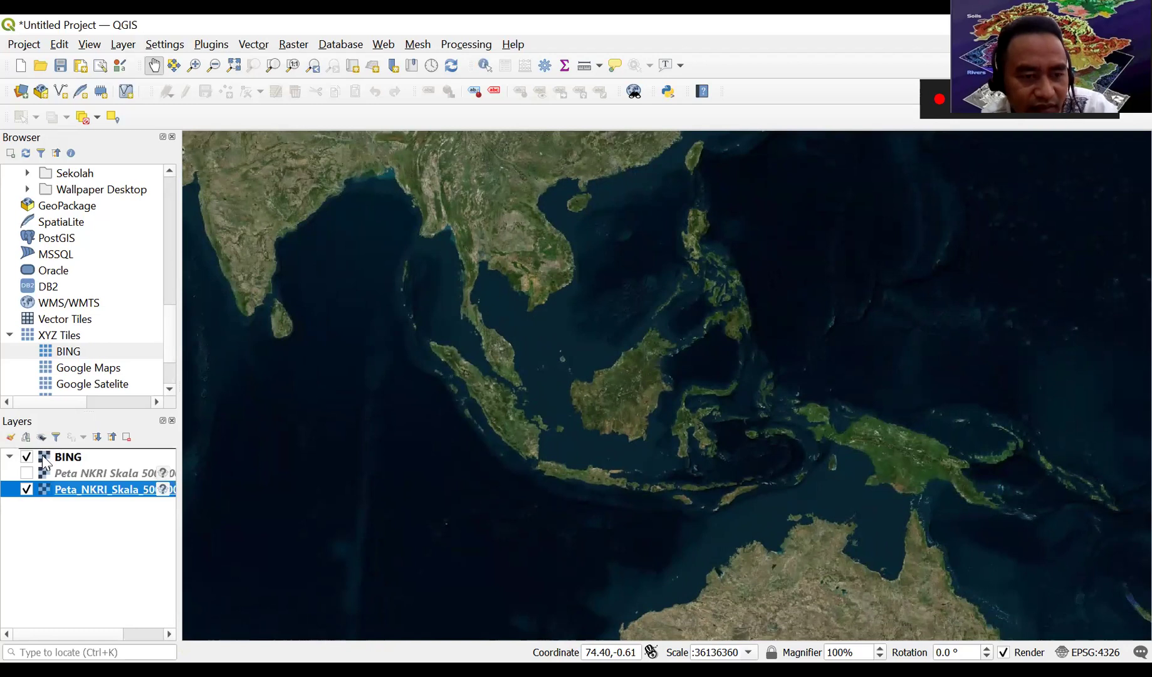
pyautogui.moveTo(67, 467); pyautogui.dragTo(66, 452)
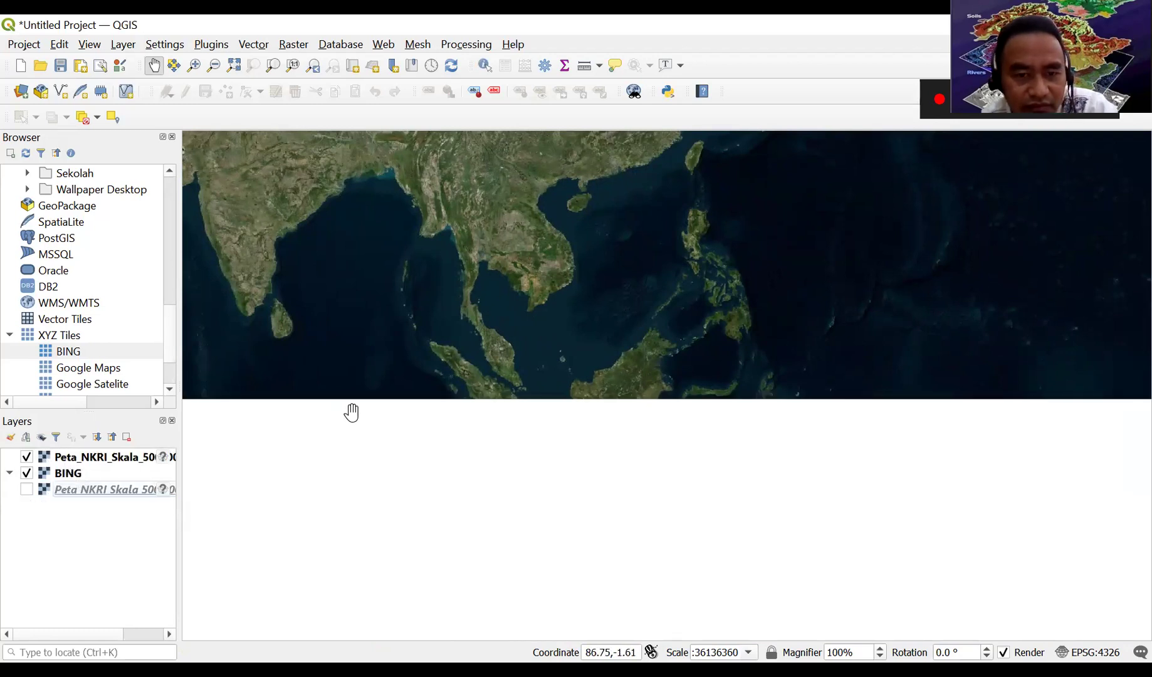
pyautogui.moveTo(591, 352); pyautogui.dragTo(571, 360)
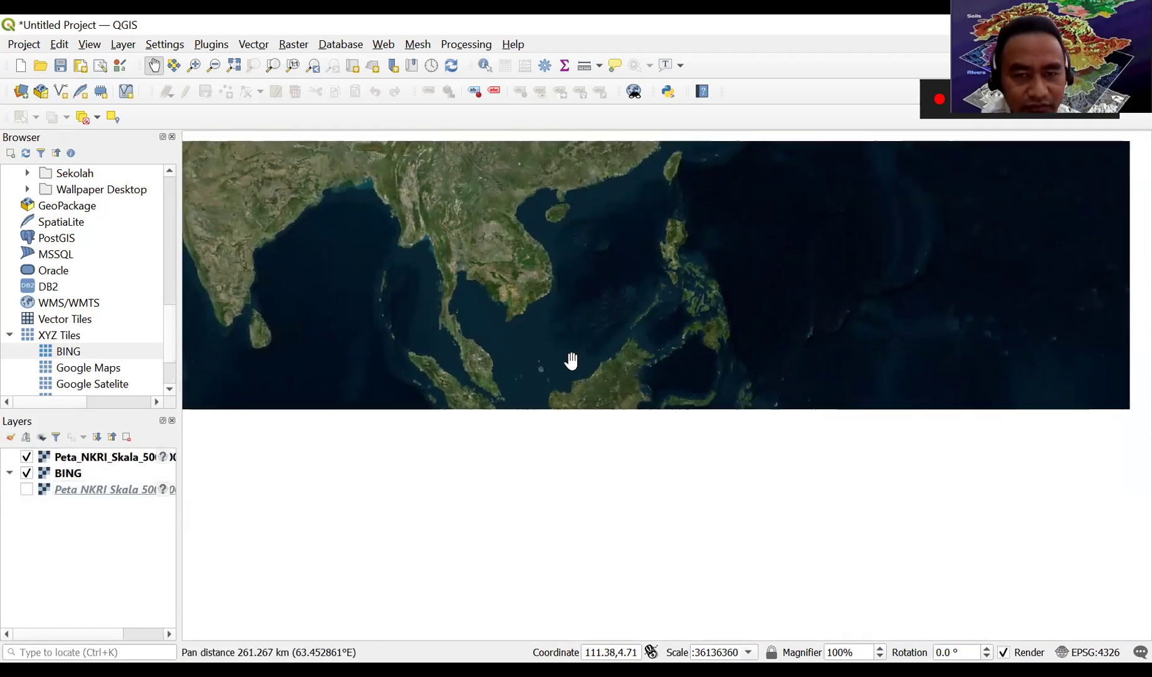
# - Look for the Peta_NKRI_Skala_5000000 raster over the Bing imagery around Southeast Asia and the Indonesian archipelago
pyautogui.scroll(-1, 581, 360)
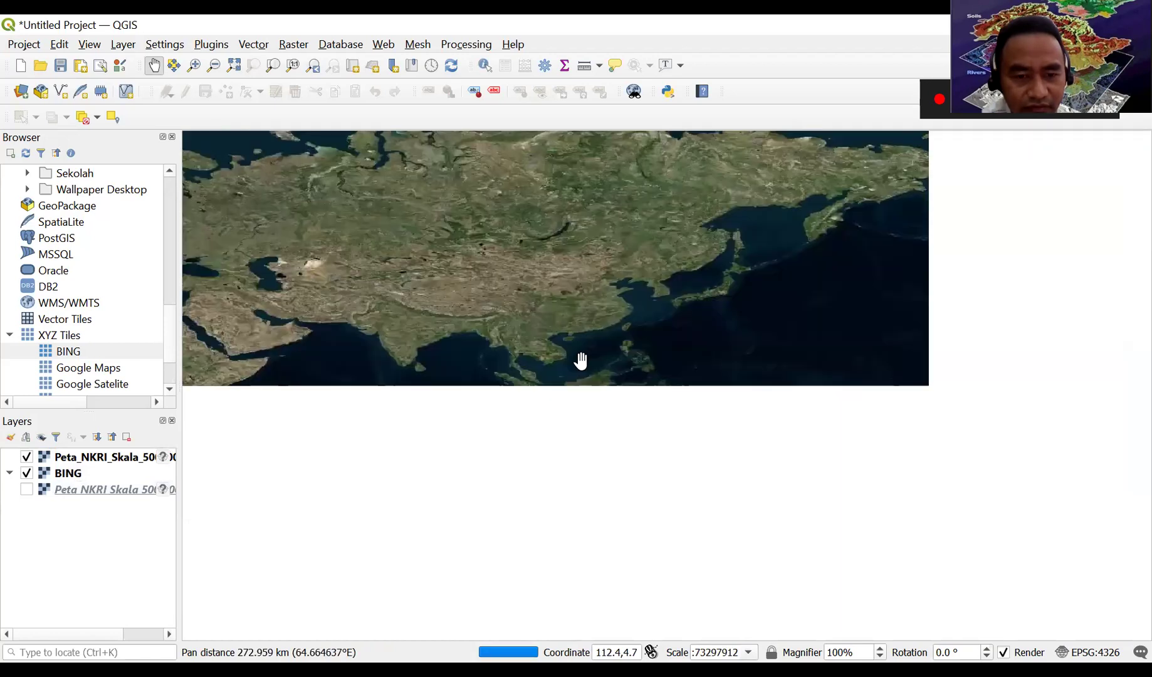
pyautogui.moveTo(589, 359); pyautogui.dragTo(545, 367)
pyautogui.scroll(1, 544, 368)
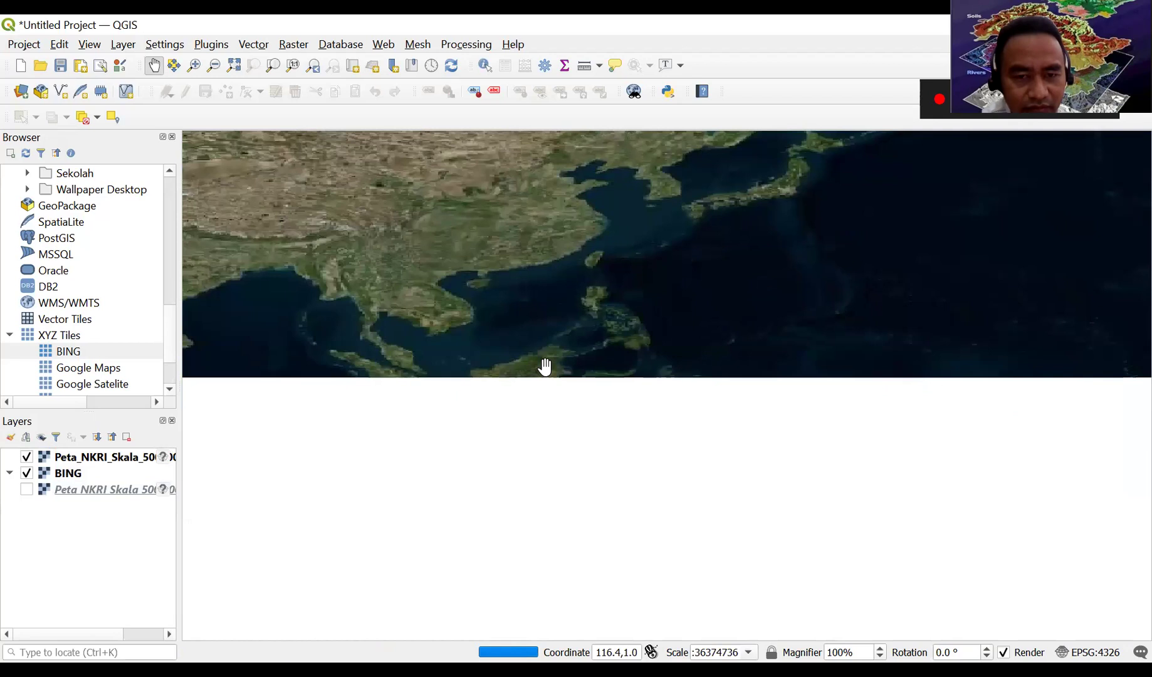
pyautogui.scroll(1, 545, 367)
pyautogui.moveTo(538, 378); pyautogui.dragTo(646, 334)
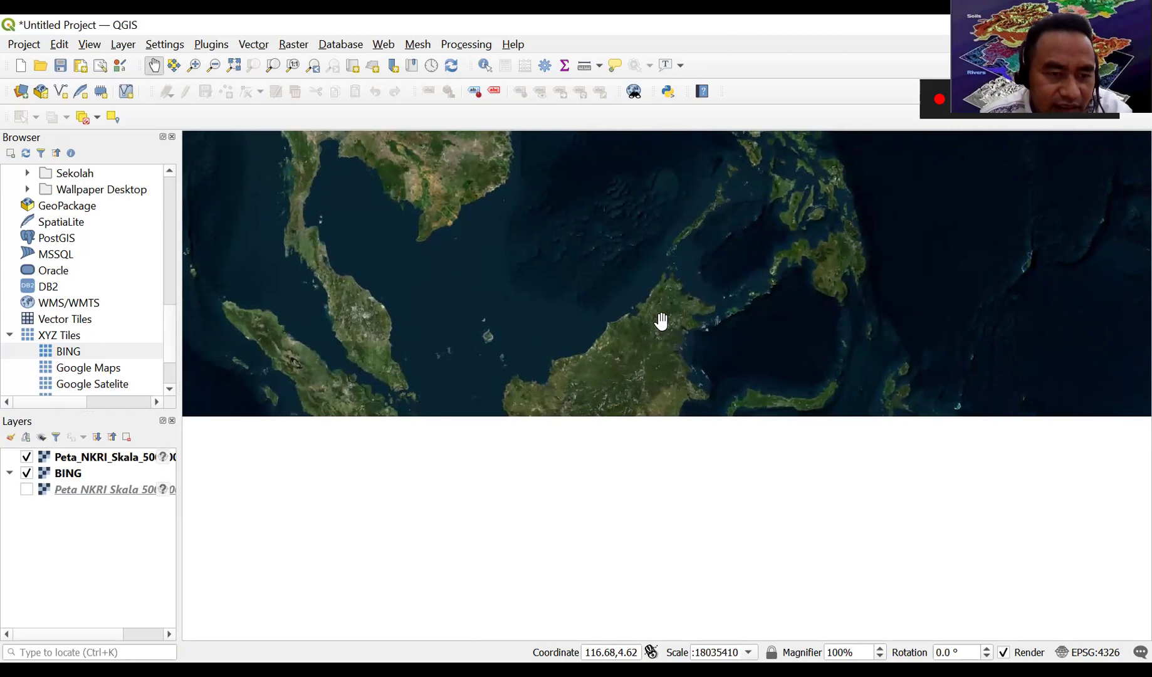
pyautogui.moveTo(574, 323); pyautogui.dragTo(576, 292)
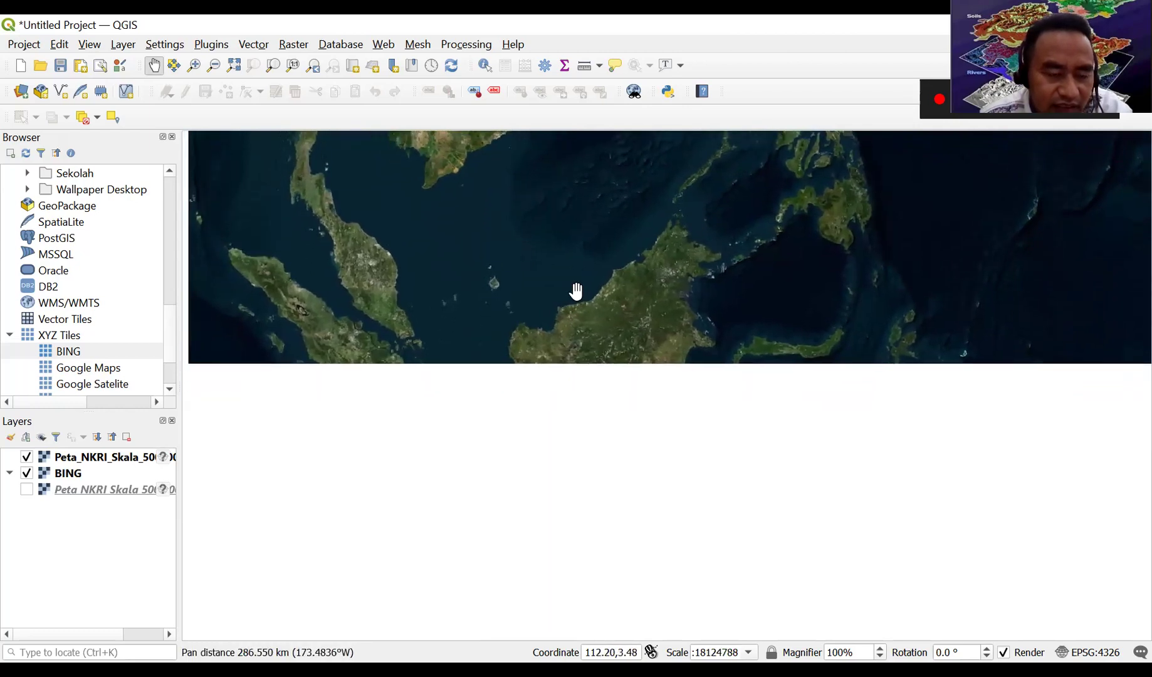
# - Move Peta NKRI Skala 5000.000 above the BING layer, make it visible, and hide the Peta_NKRI_Skala_5000000 raster
pyautogui.click(99, 486)
pyautogui.moveTo(98, 477); pyautogui.dragTo(103, 467)
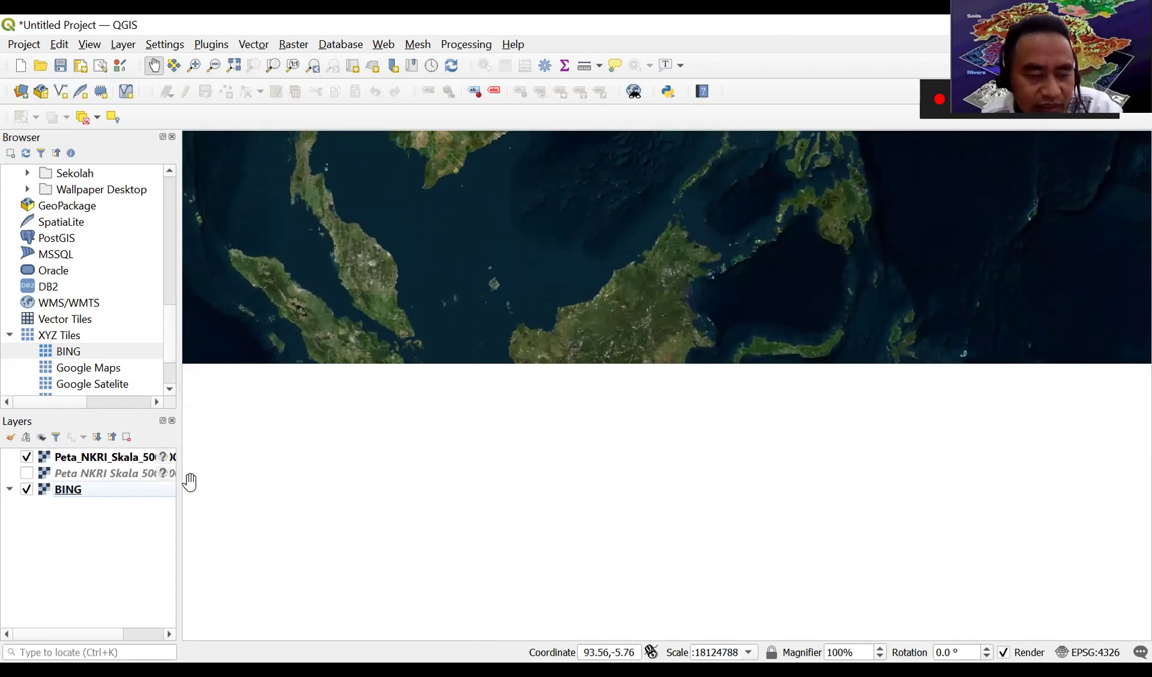
pyautogui.click(26, 474)
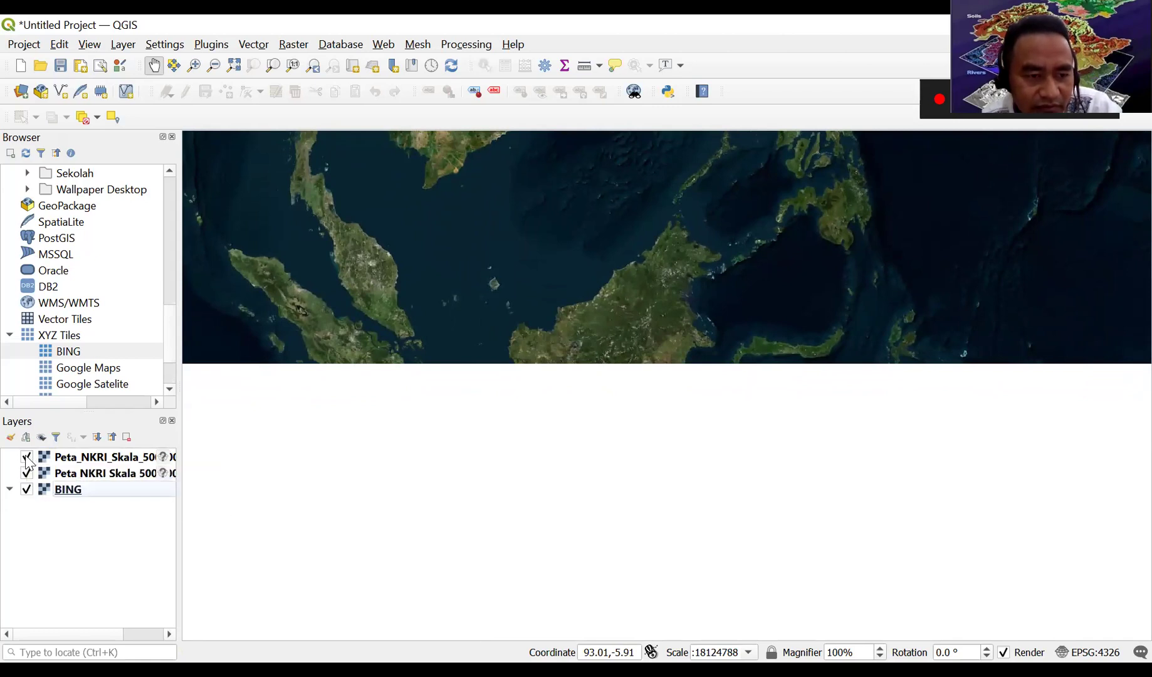
pyautogui.click(26, 457)
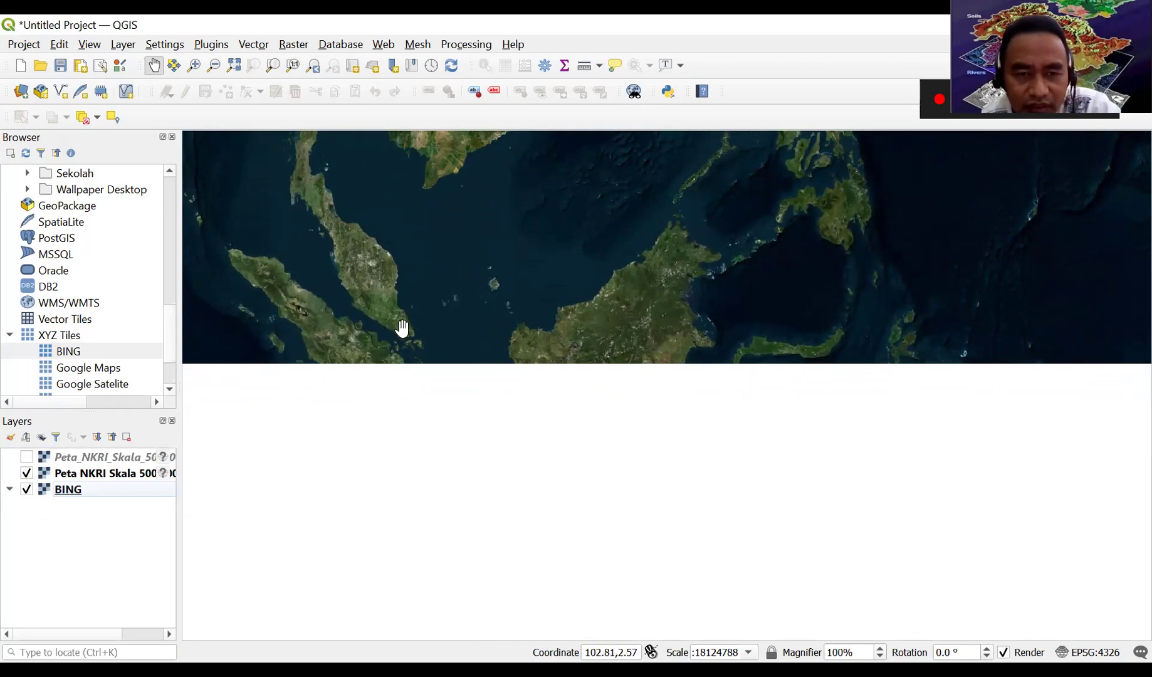
# - Check whether the Peta NKRI Skala 5000.000 raster is displayed over Sumatra and Borneo on the Bing imagery
pyautogui.moveTo(381, 308); pyautogui.dragTo(414, 281)
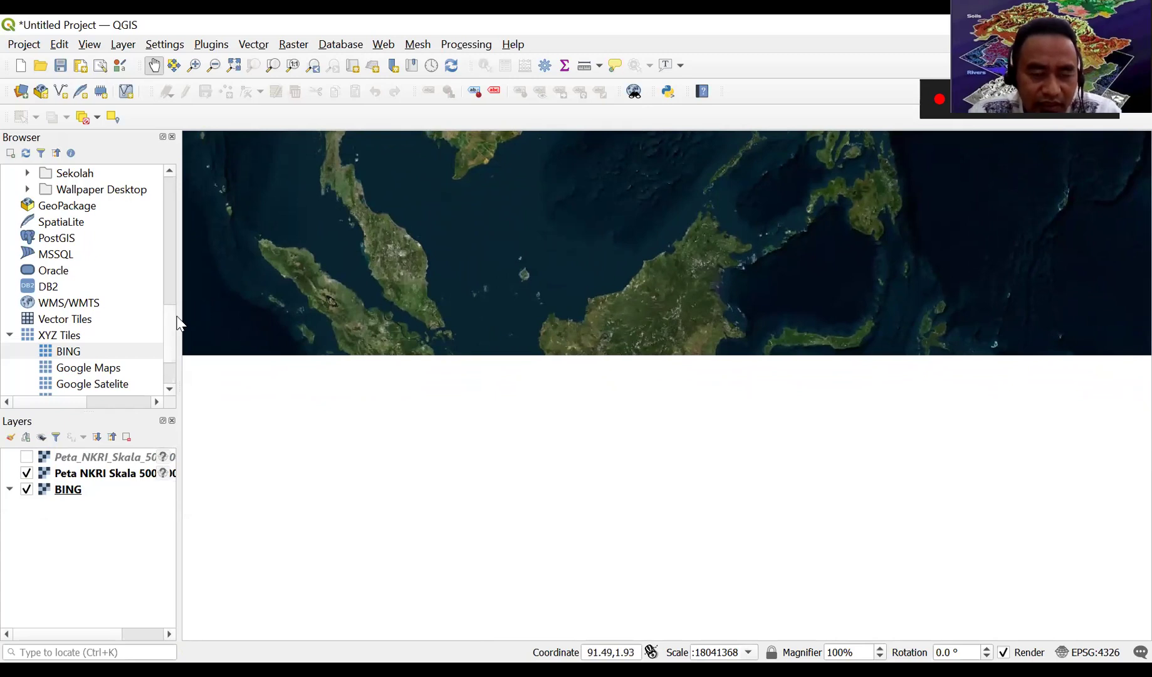
pyautogui.moveTo(470, 237); pyautogui.dragTo(486, 230)
pyautogui.moveTo(554, 285); pyautogui.dragTo(560, 291)
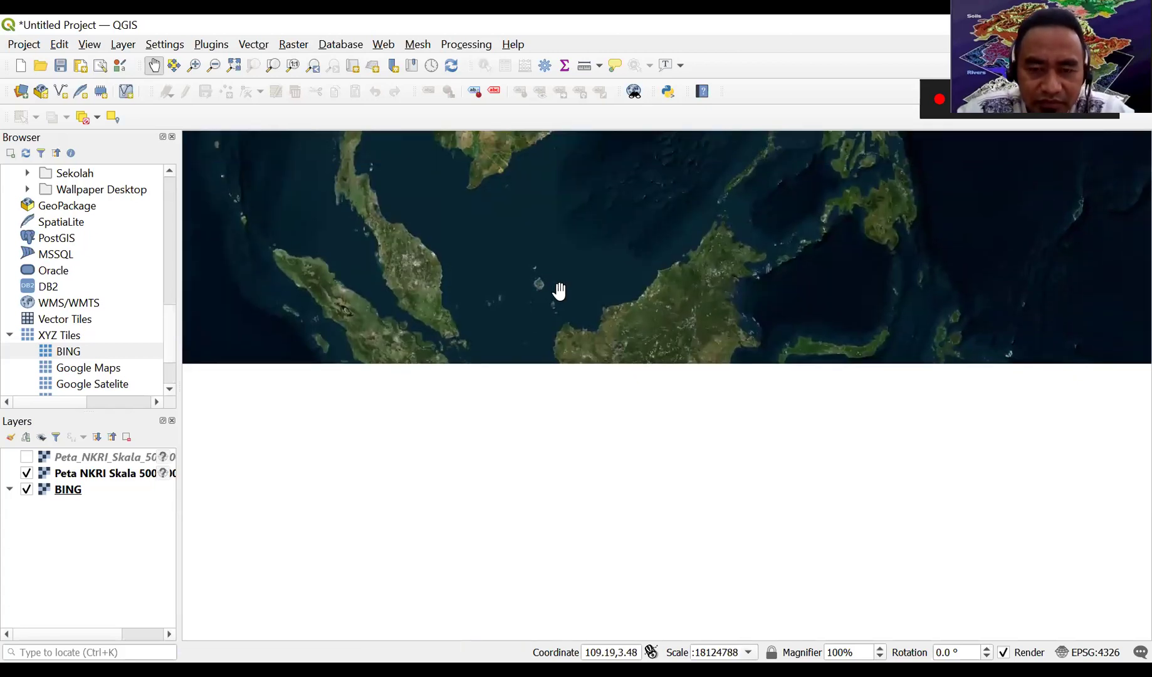
pyautogui.moveTo(562, 286); pyautogui.dragTo(563, 282)
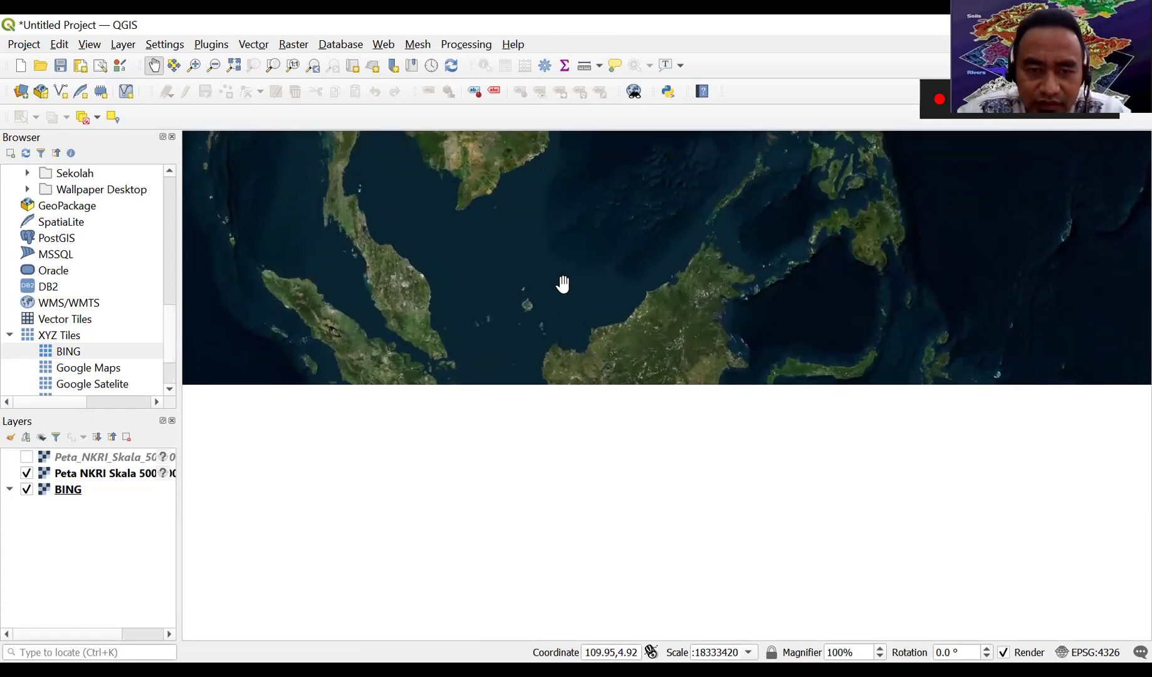
pyautogui.moveTo(565, 267); pyautogui.dragTo(578, 254)
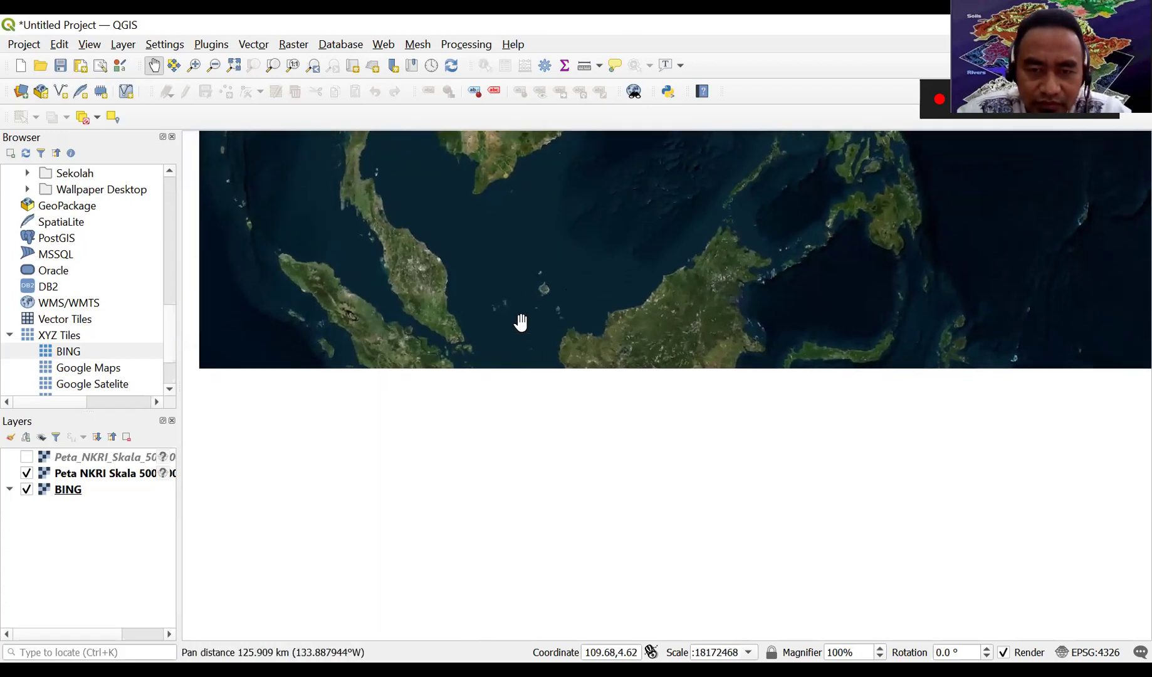
# - Browse the Semester 1 course folders and examine the map files stored in Perpetaan & GIS
pyautogui.scroll(1, 87, 252)
pyautogui.scroll(2, 87, 252)
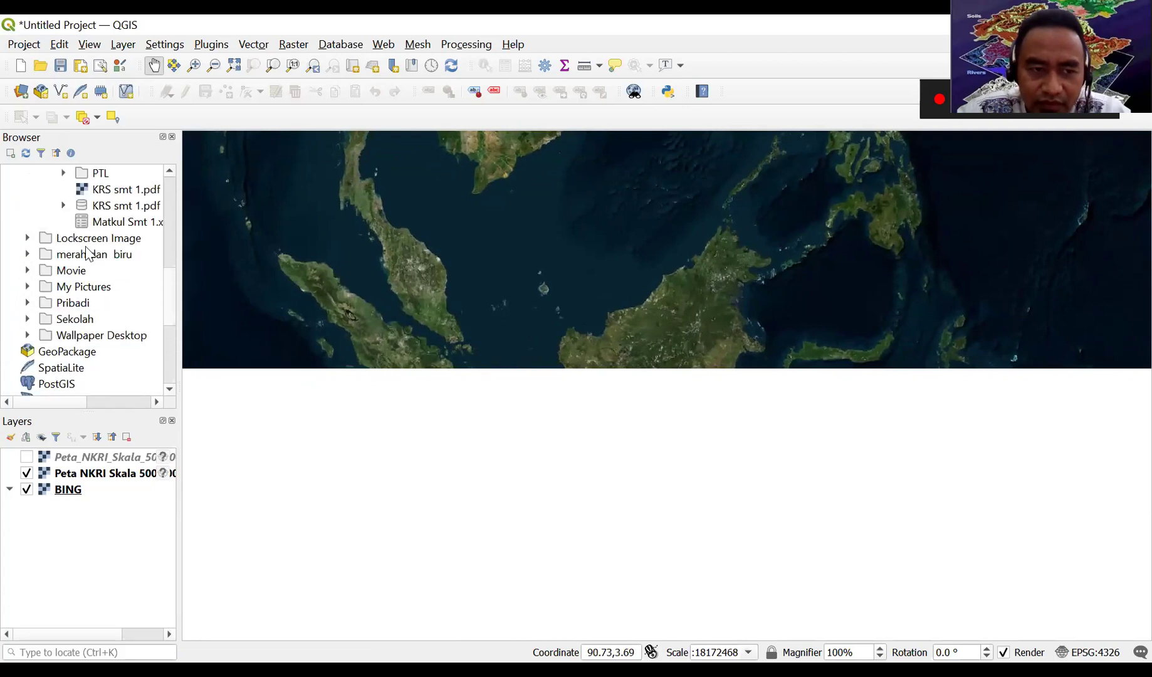
pyautogui.scroll(4, 88, 253)
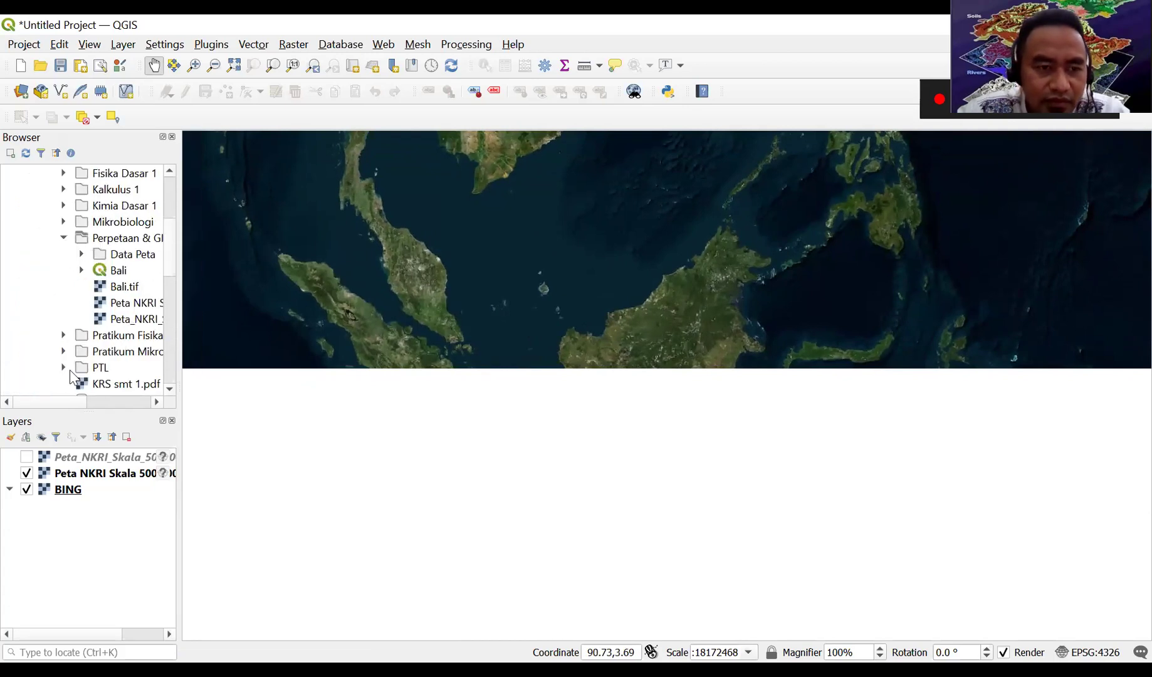
pyautogui.doubleClick(76, 366)
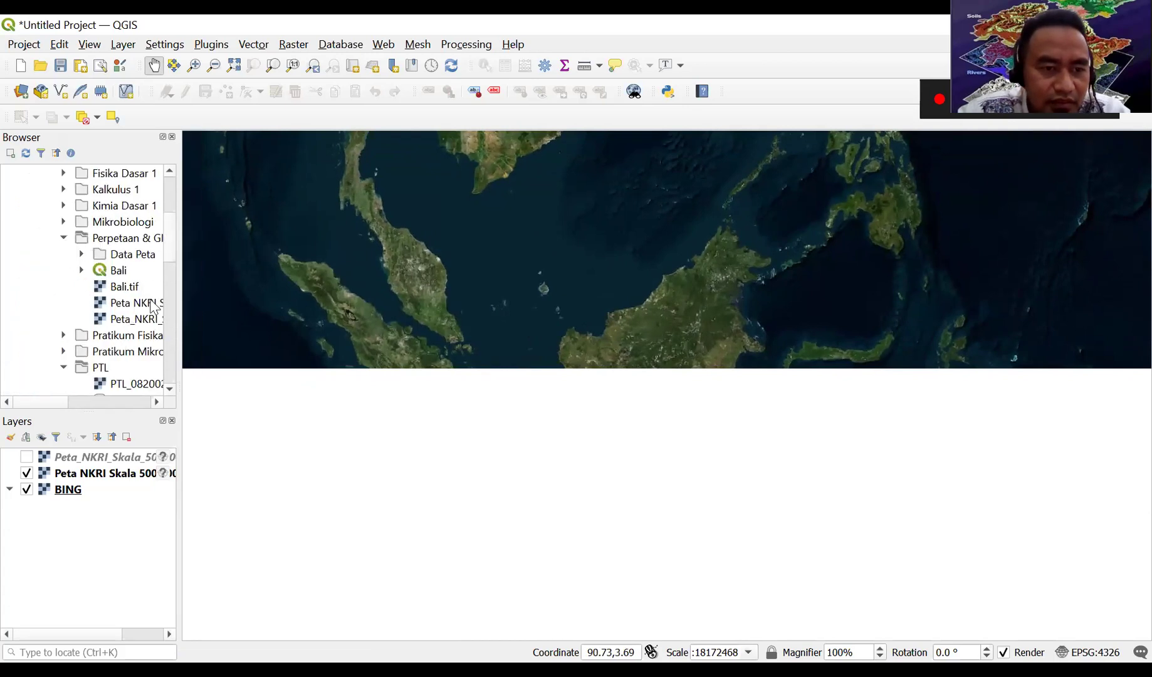
pyautogui.scroll(1, 128, 258)
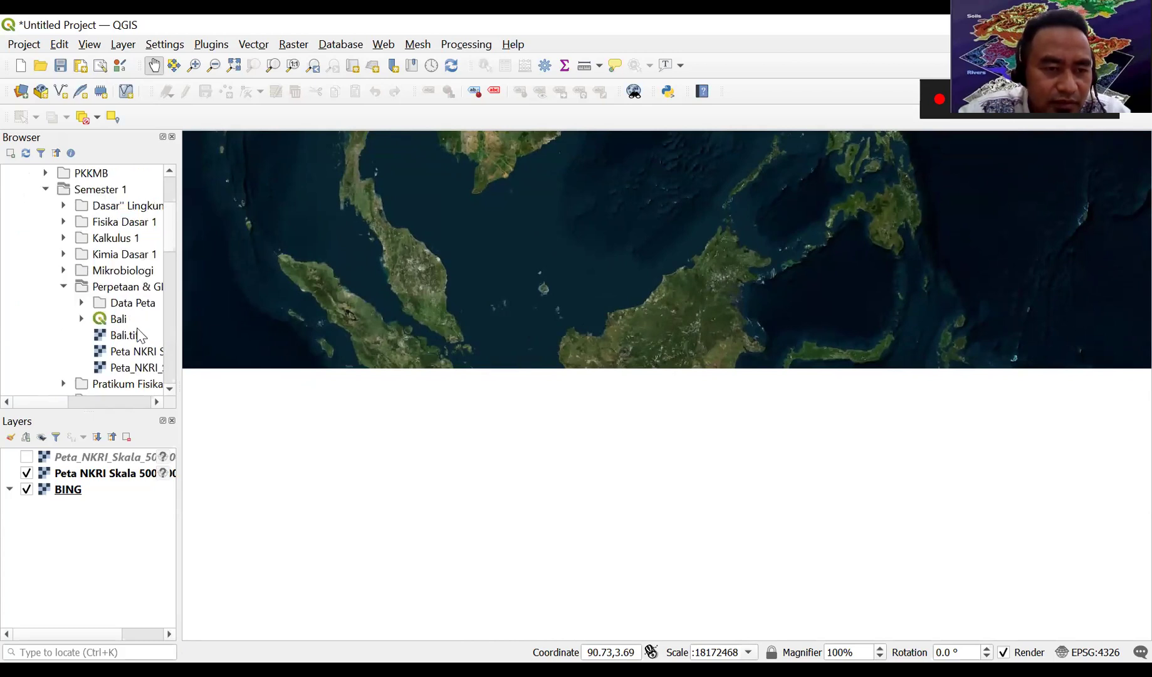
pyautogui.click(62, 403)
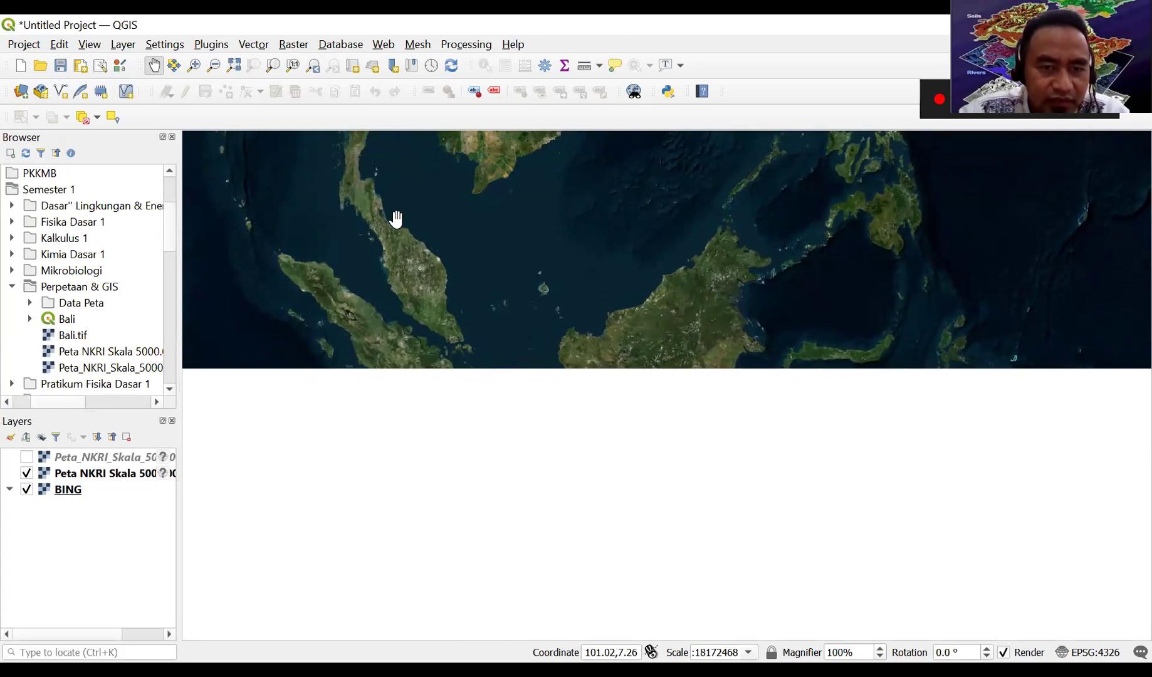
pyautogui.moveTo(546, 257)
pyautogui.mouseDown()
pyautogui.moveTo(563, 249)
pyautogui.moveTo(529, 272)
pyautogui.moveTo(539, 264)
pyautogui.mouseUp()
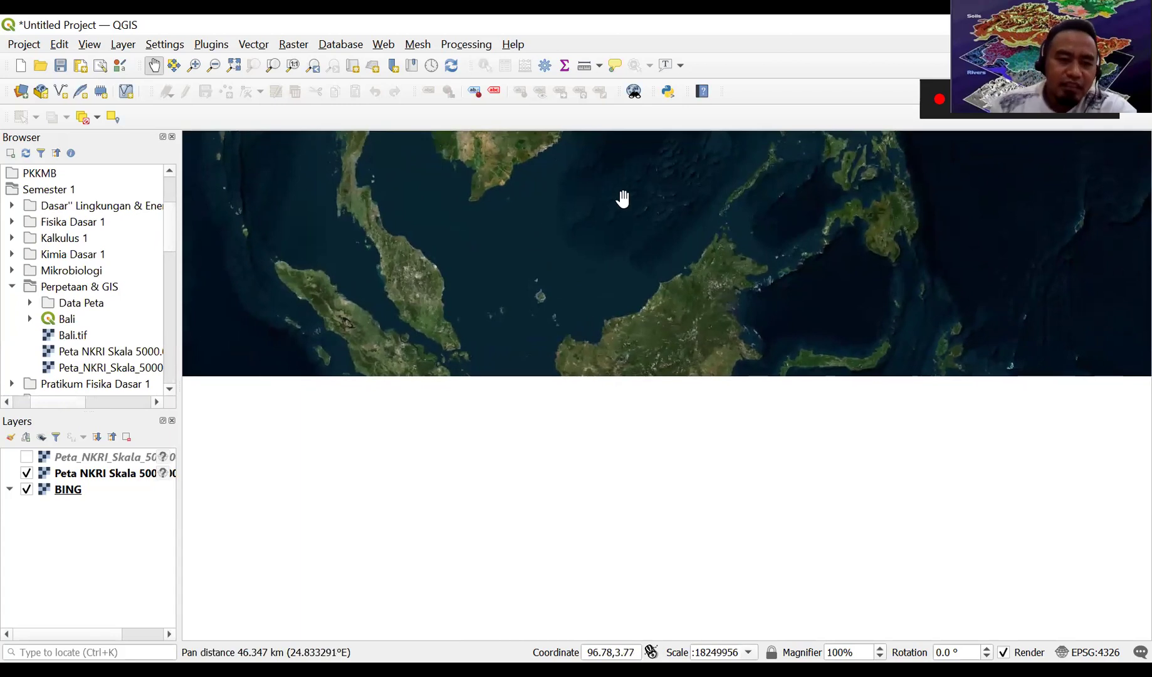
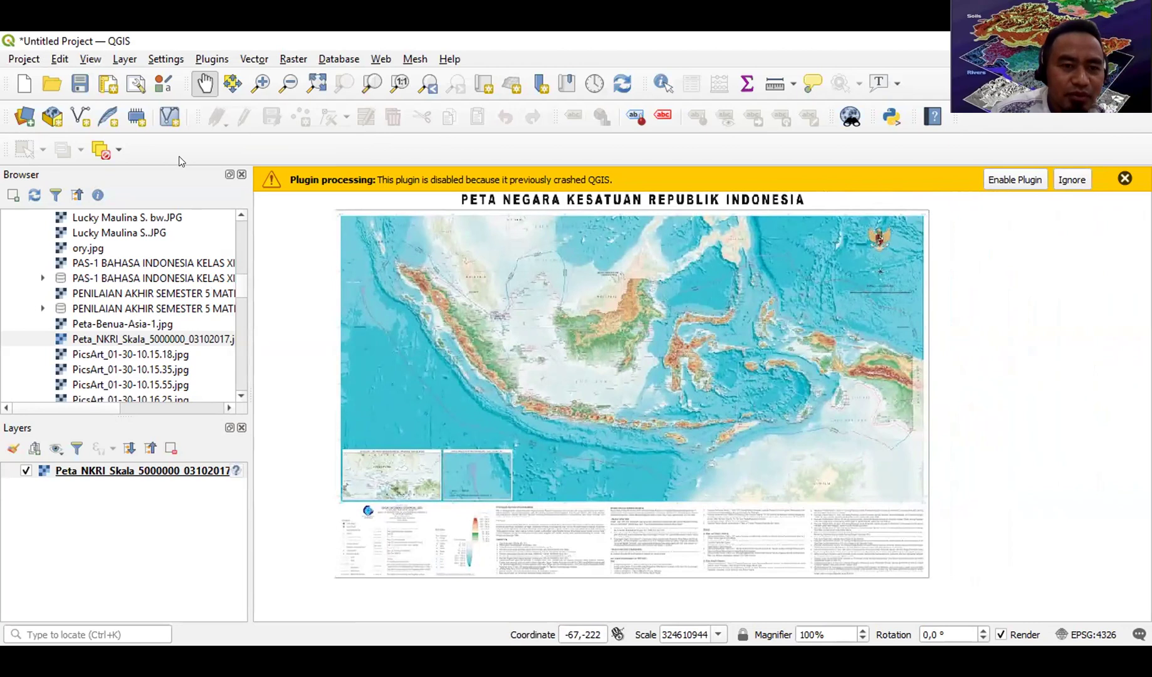
# - Open the Georeferencer and load Peta_NKRI_Skala_5000000_03102017 from the Pictures folder, finding it with the search term "peta"
pyautogui.click(291, 61)
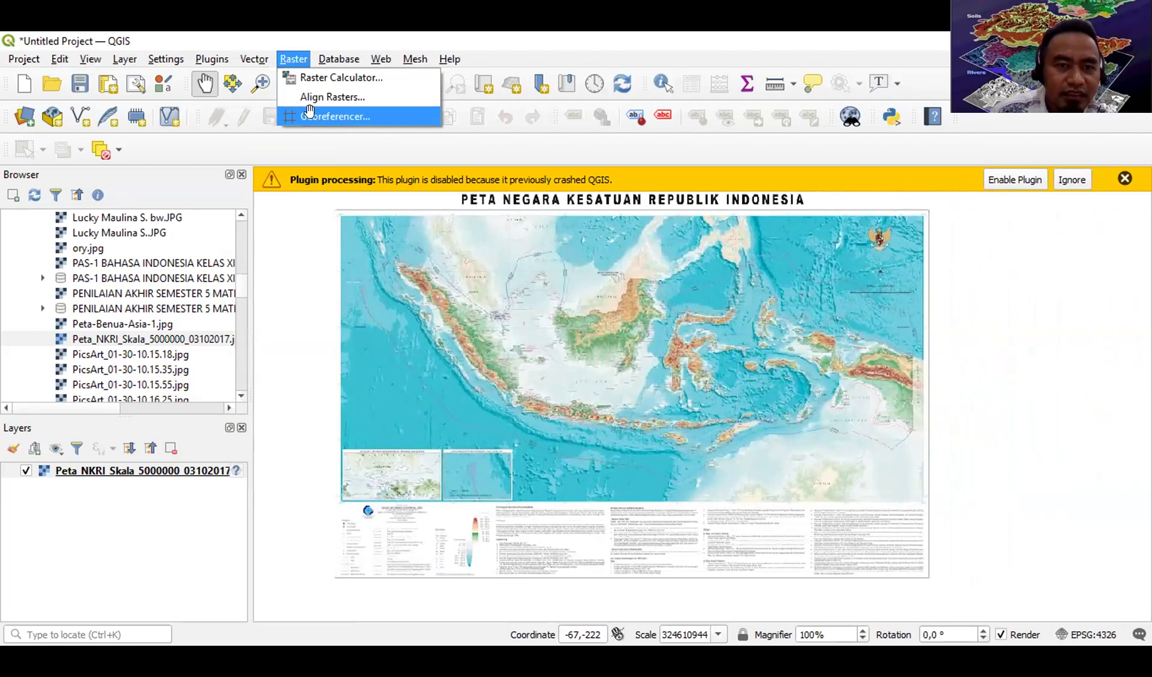
pyautogui.click(310, 113)
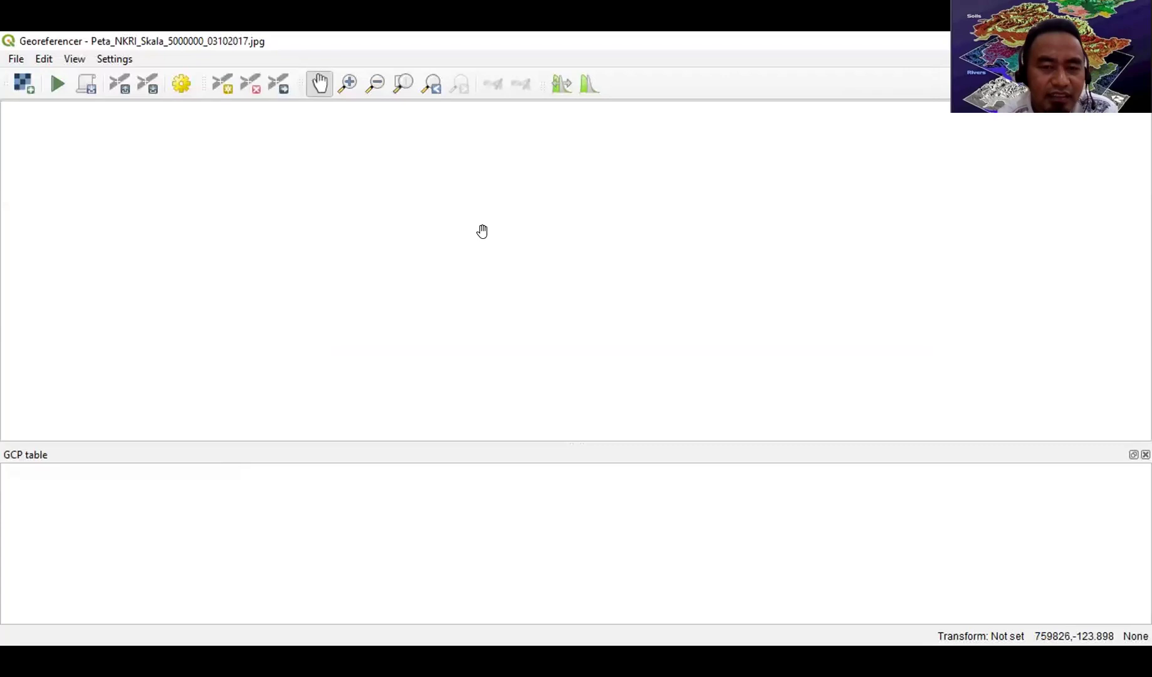
pyautogui.click(23, 84)
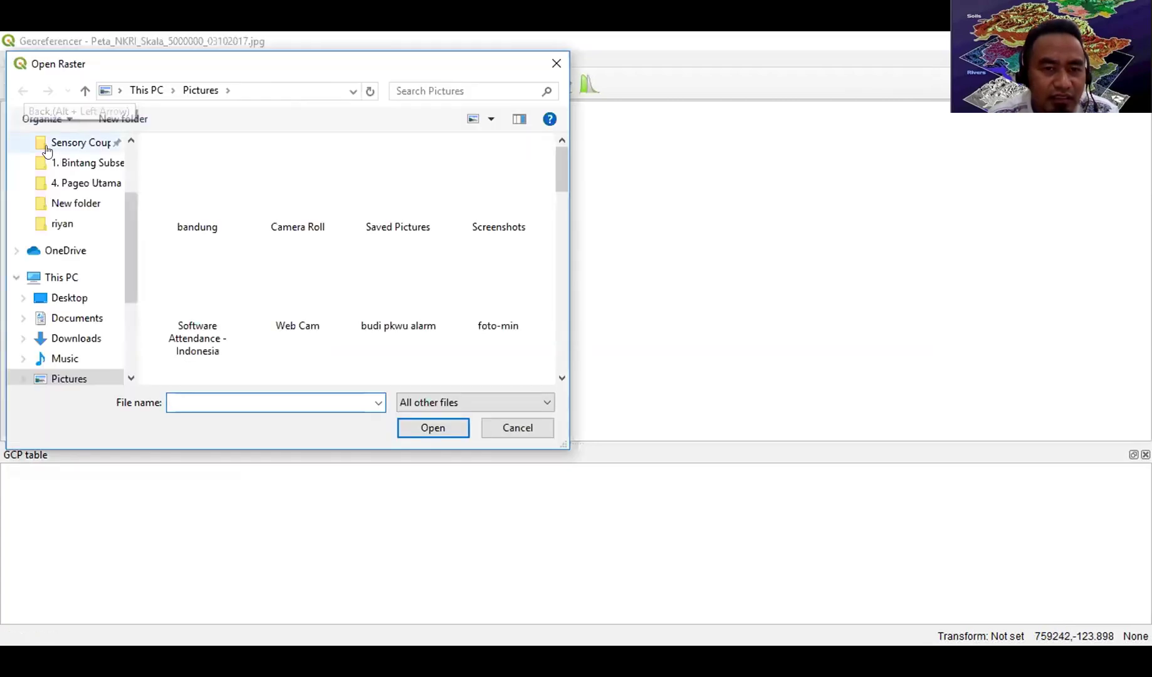
pyautogui.click(86, 380)
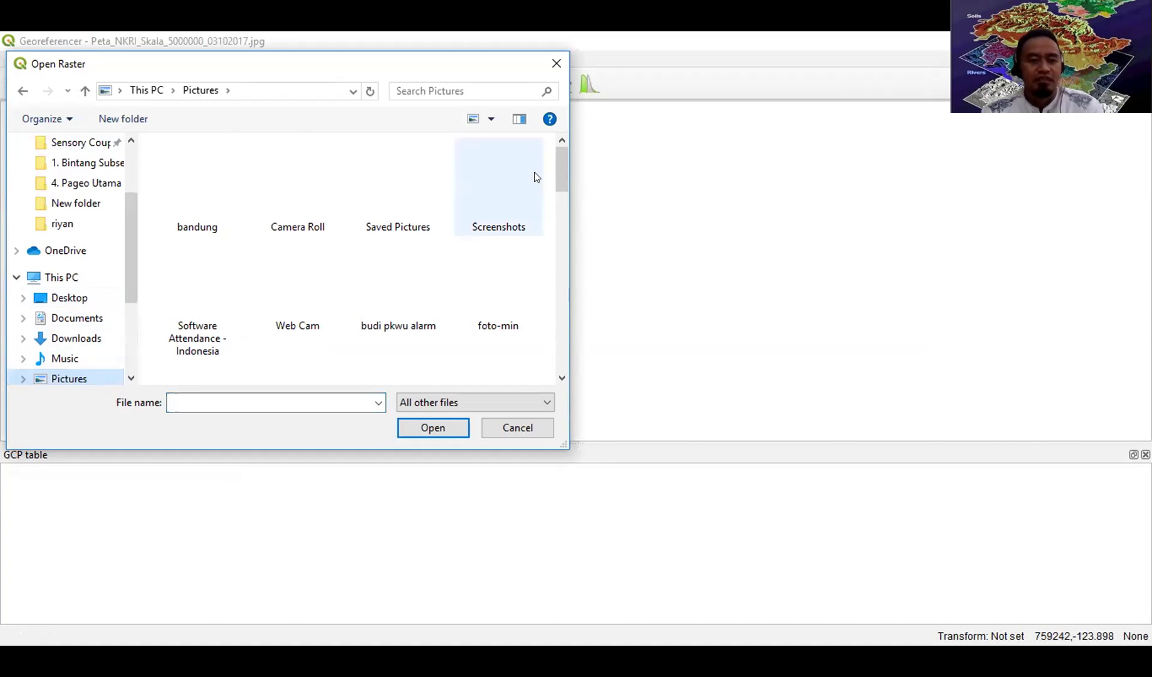
pyautogui.click(493, 83)
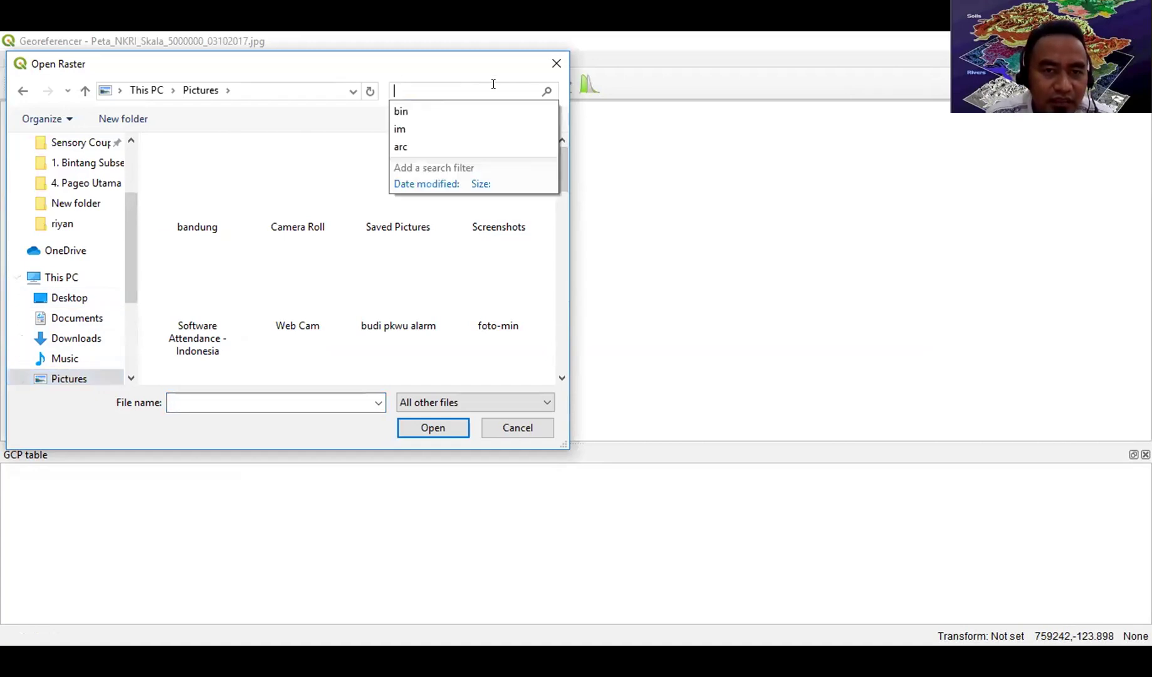
pyautogui.write('peta')
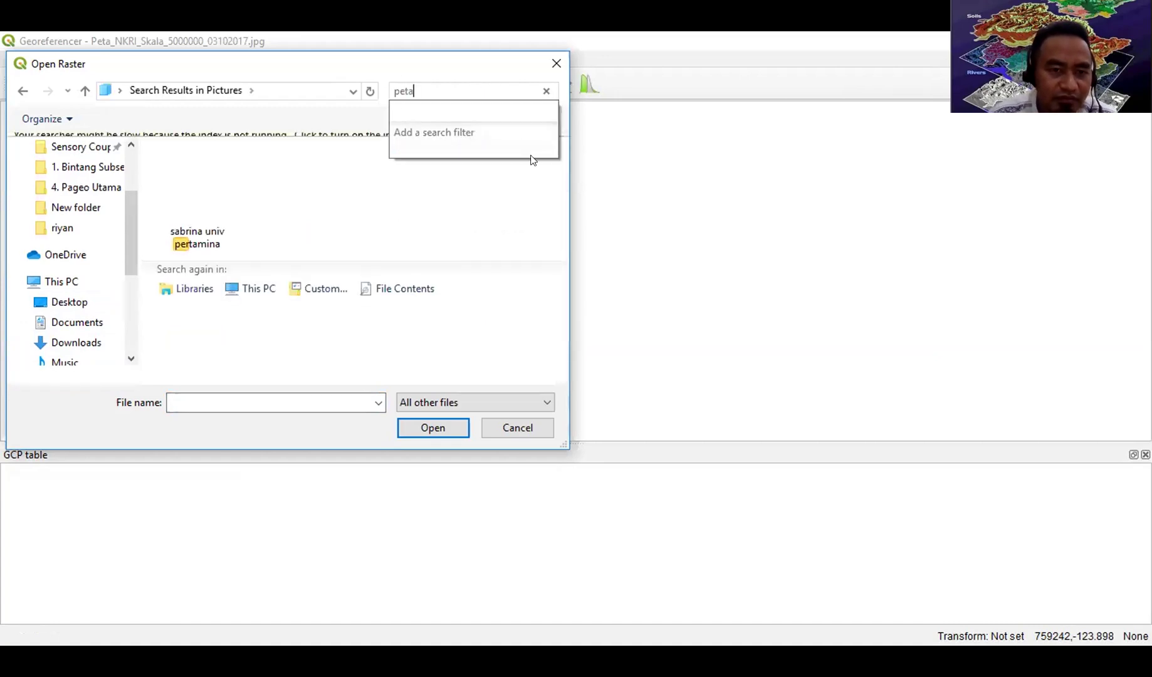
pyautogui.click(203, 253)
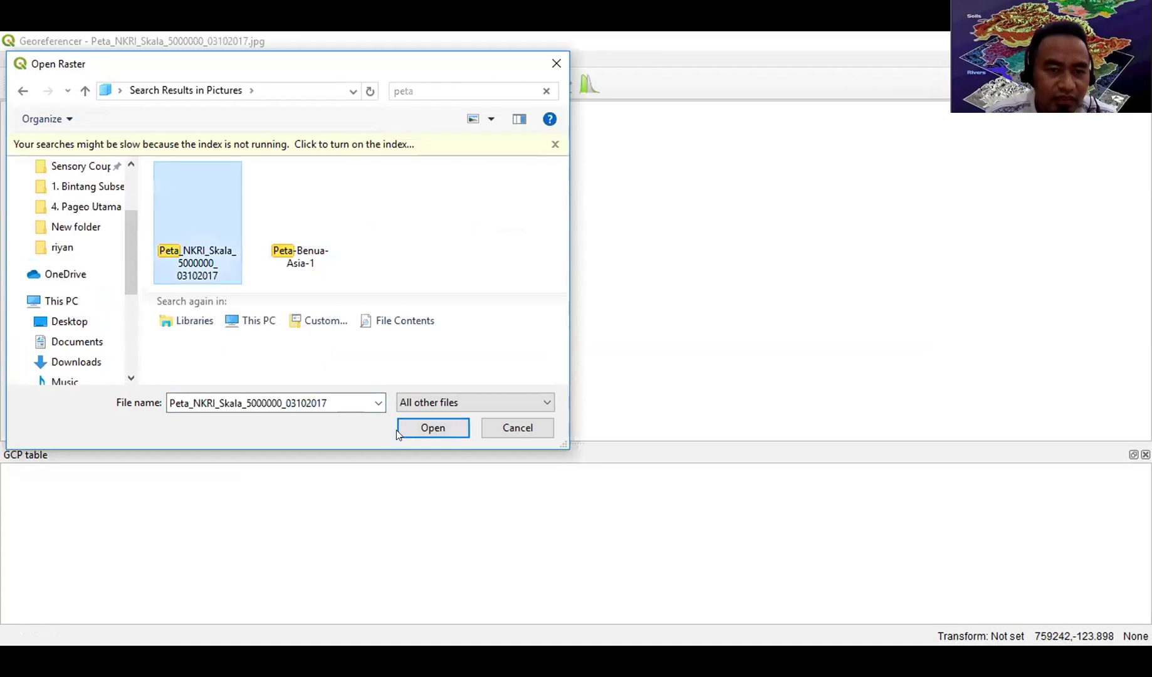
pyautogui.click(432, 428)
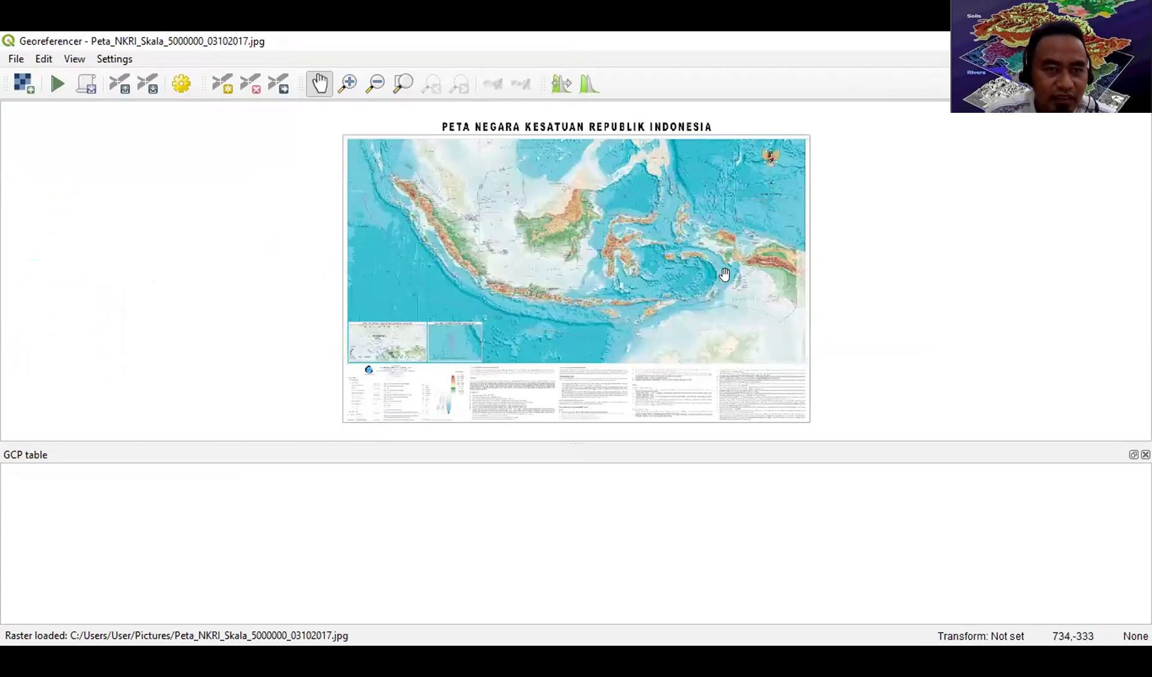
pyautogui.moveTo(790, 246); pyautogui.dragTo(792, 249)
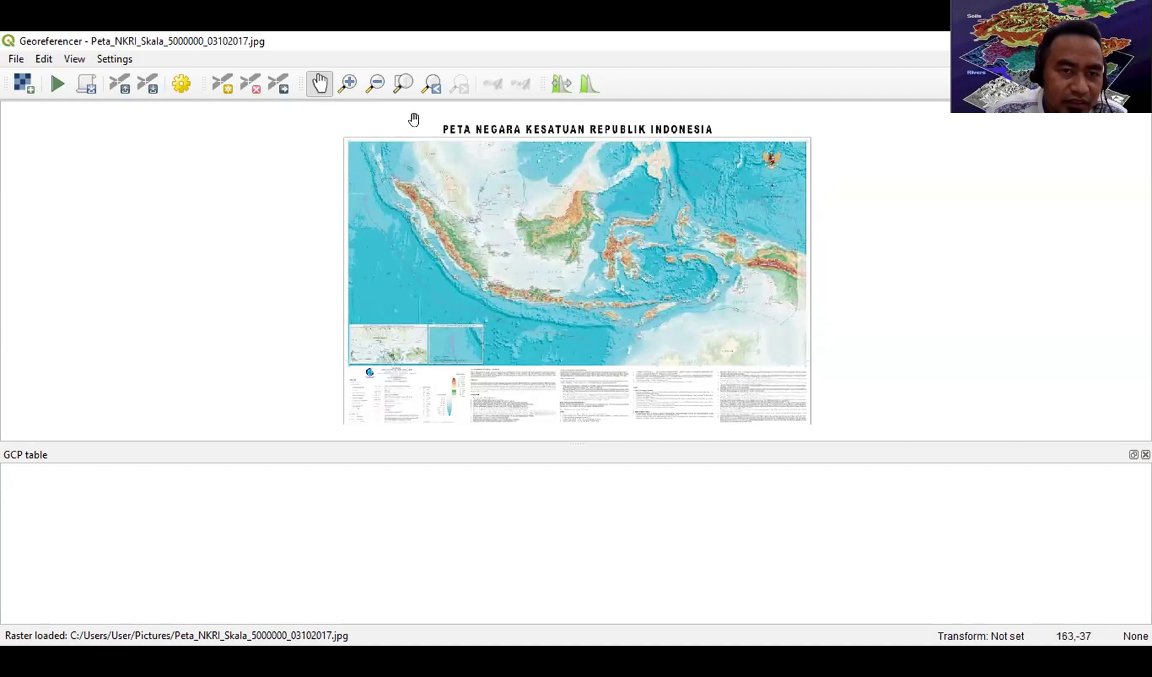
# - Zoom in closely on the northeast corner of the scanned map's frame to examine its coordinate labels for a control point
pyautogui.click(229, 85)
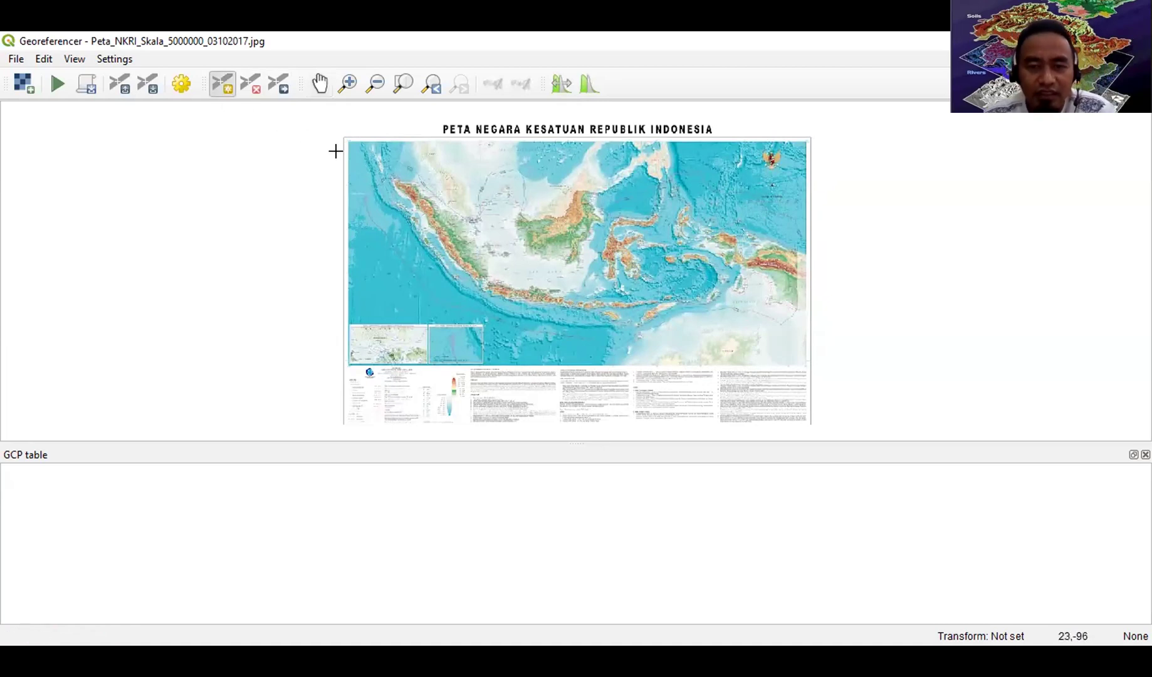
pyautogui.click(345, 85)
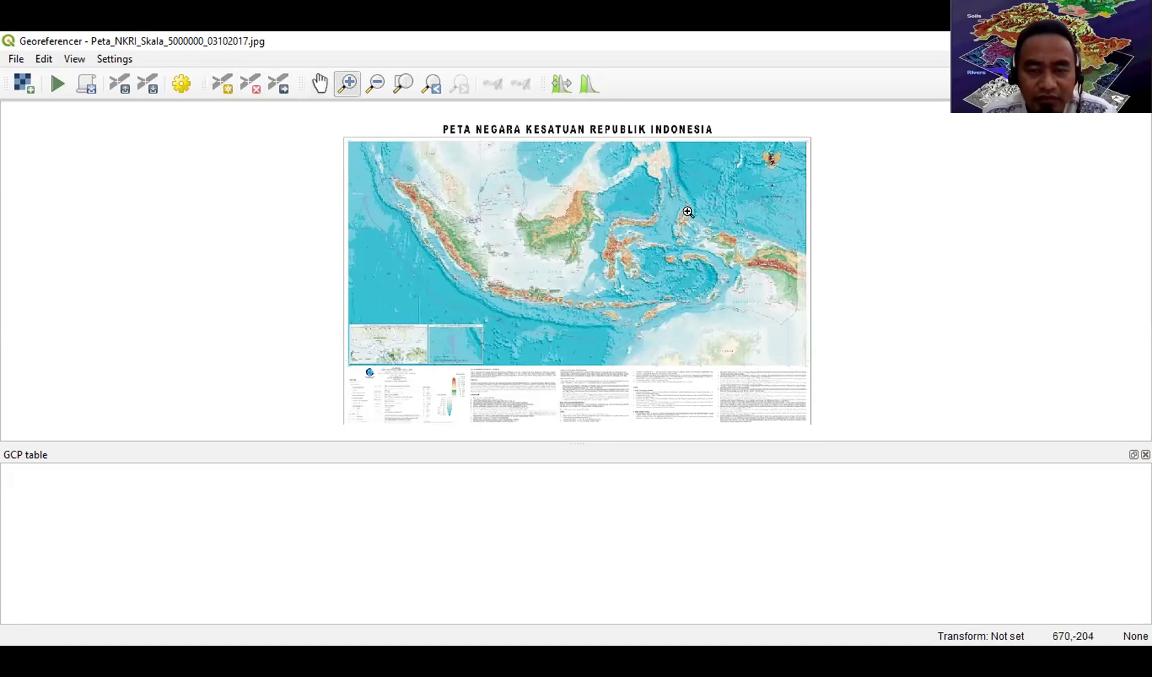
pyautogui.click(802, 134)
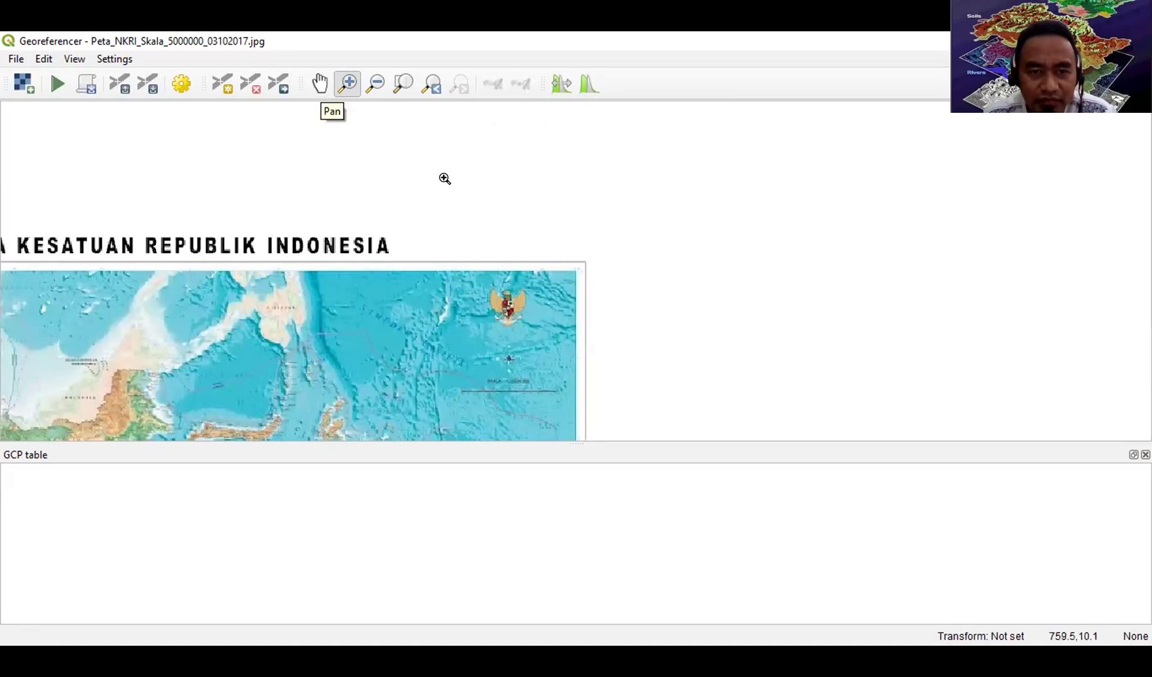
pyautogui.click(315, 87)
pyautogui.moveTo(544, 263); pyautogui.dragTo(569, 228)
pyautogui.click(344, 89)
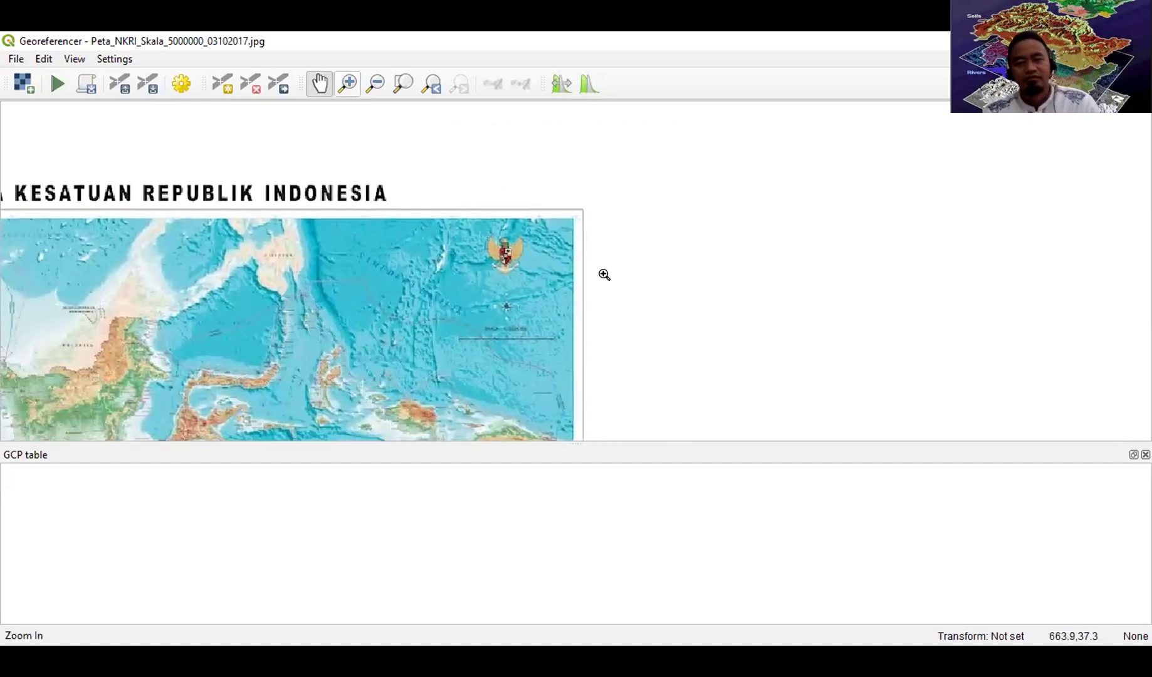
pyautogui.click(576, 226)
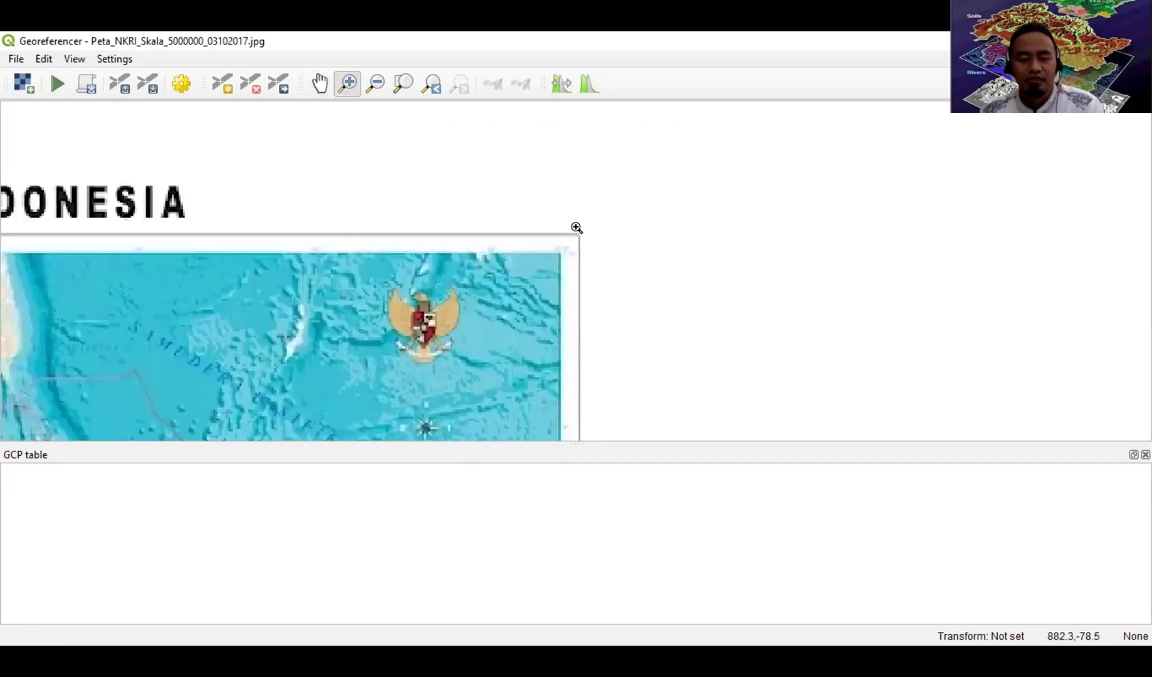
pyautogui.click(562, 259)
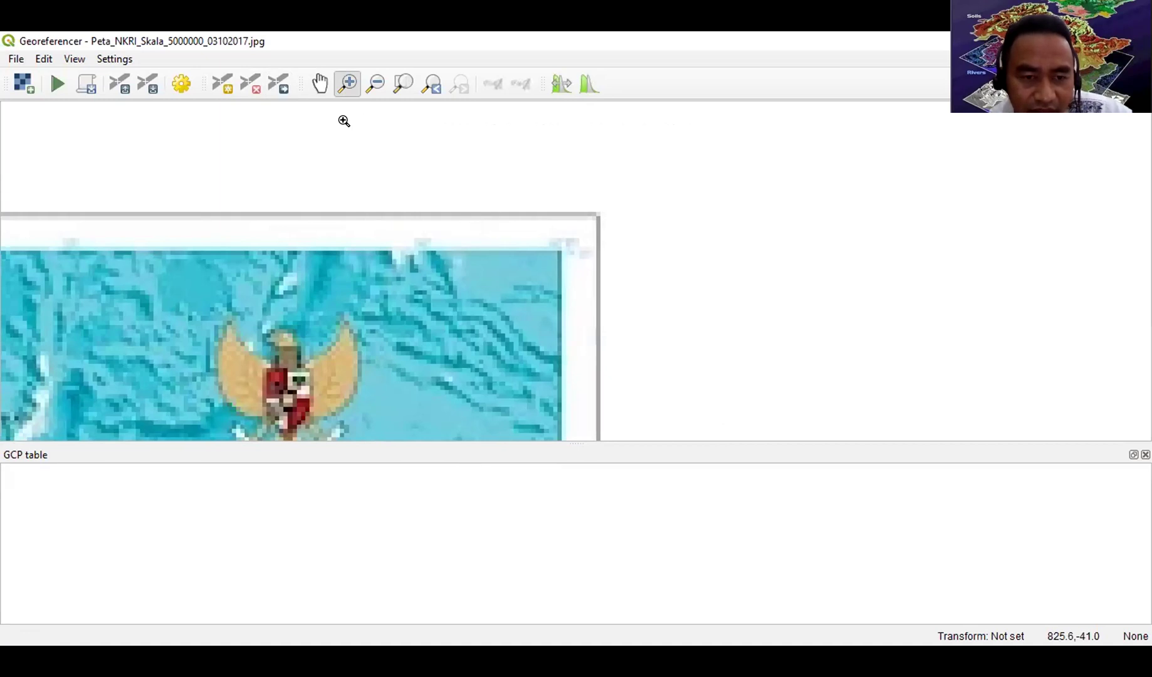
pyautogui.click(322, 85)
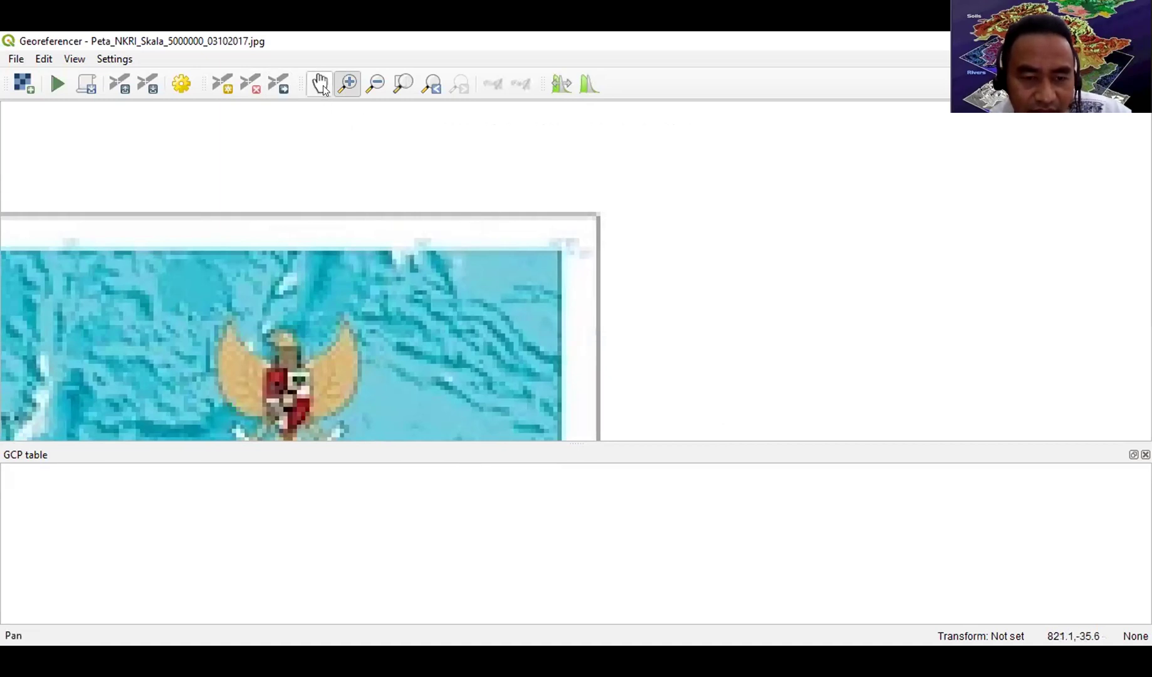
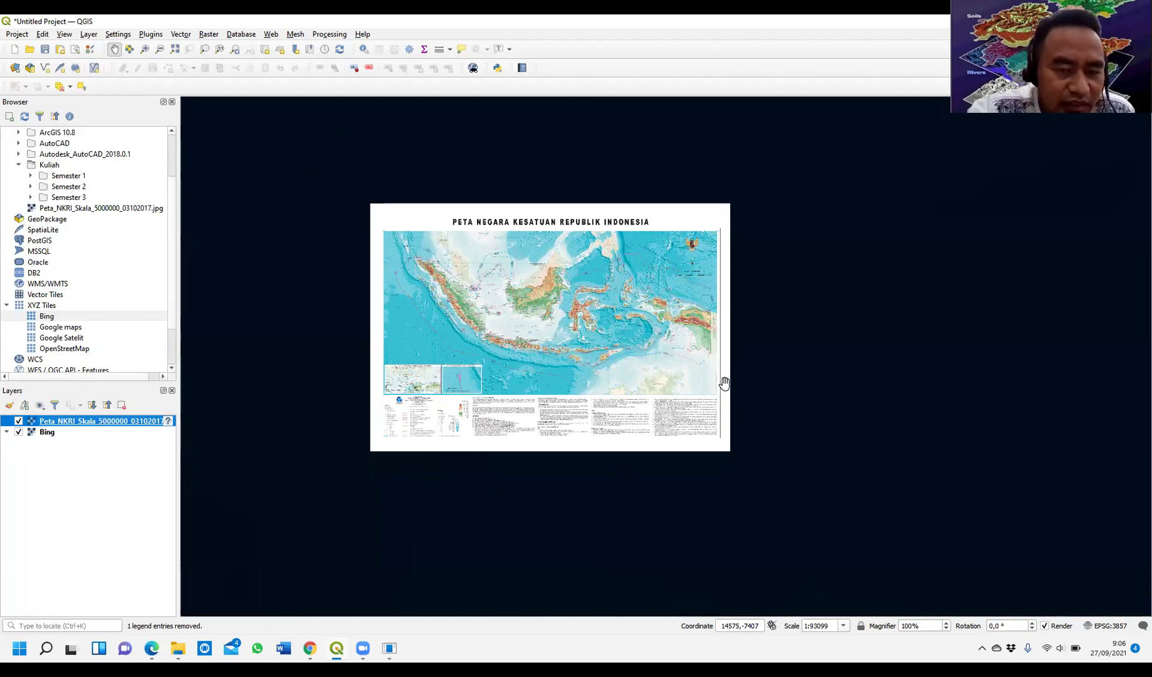
# - Toggle the visibility of the Peta_NKRI_Skala_5000000_03102017 and Bing layers to compare them, leaving both shown
pyautogui.click(18, 421)
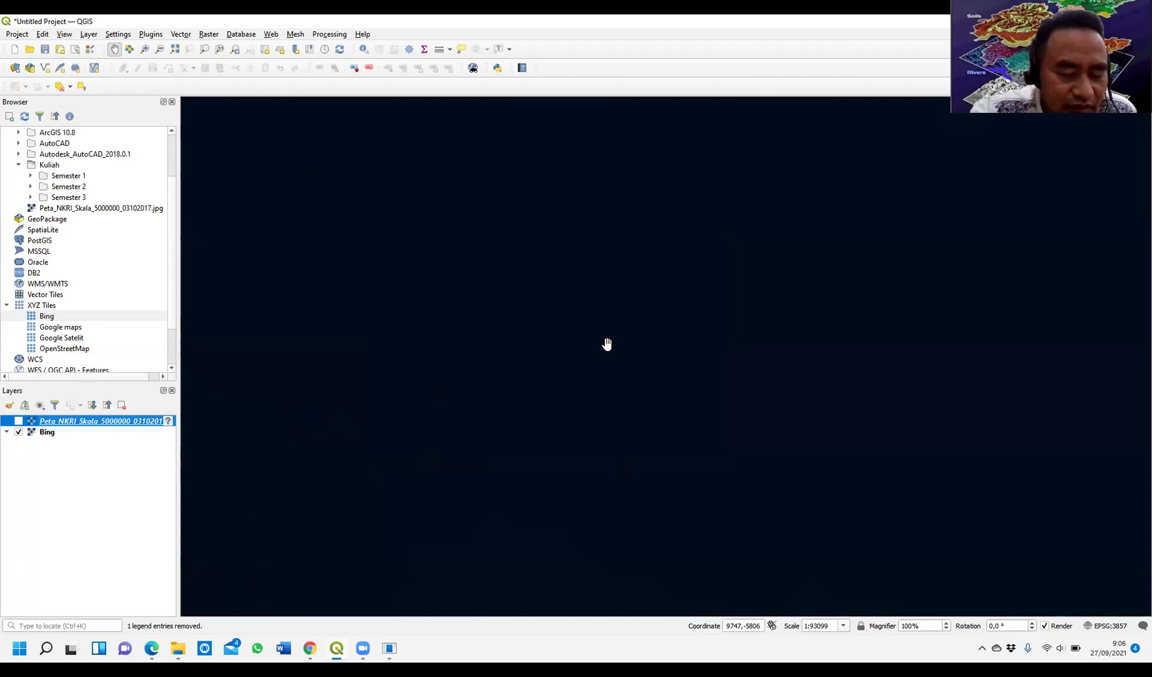
pyautogui.click(19, 433)
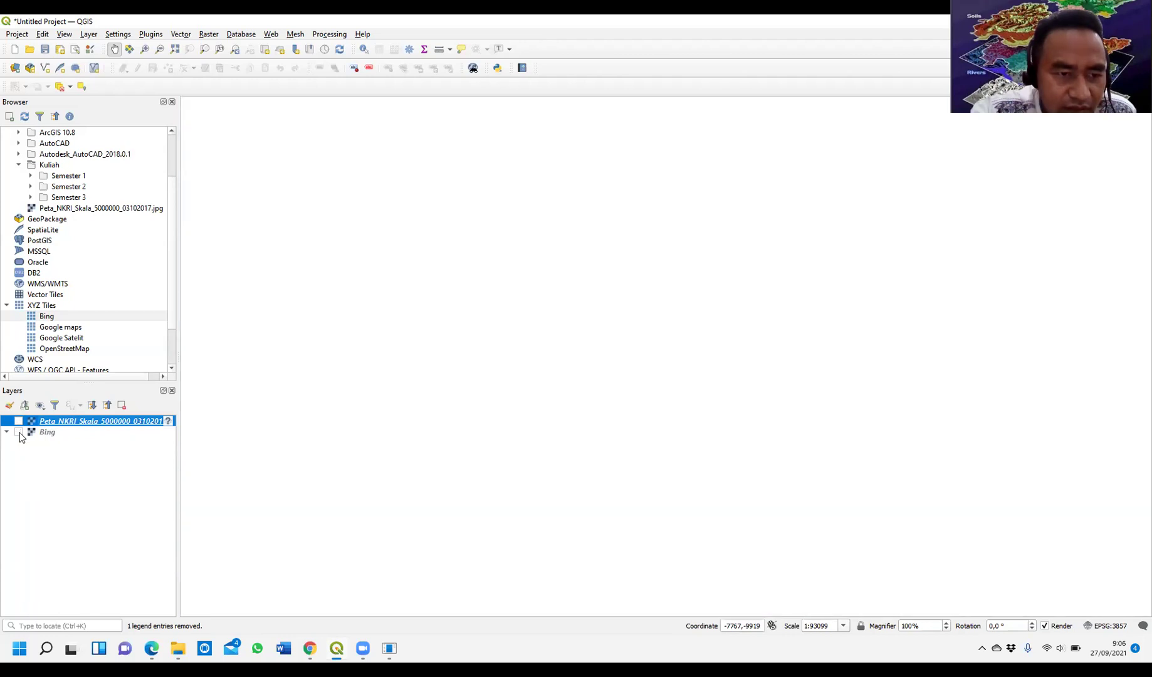
pyautogui.click(19, 433)
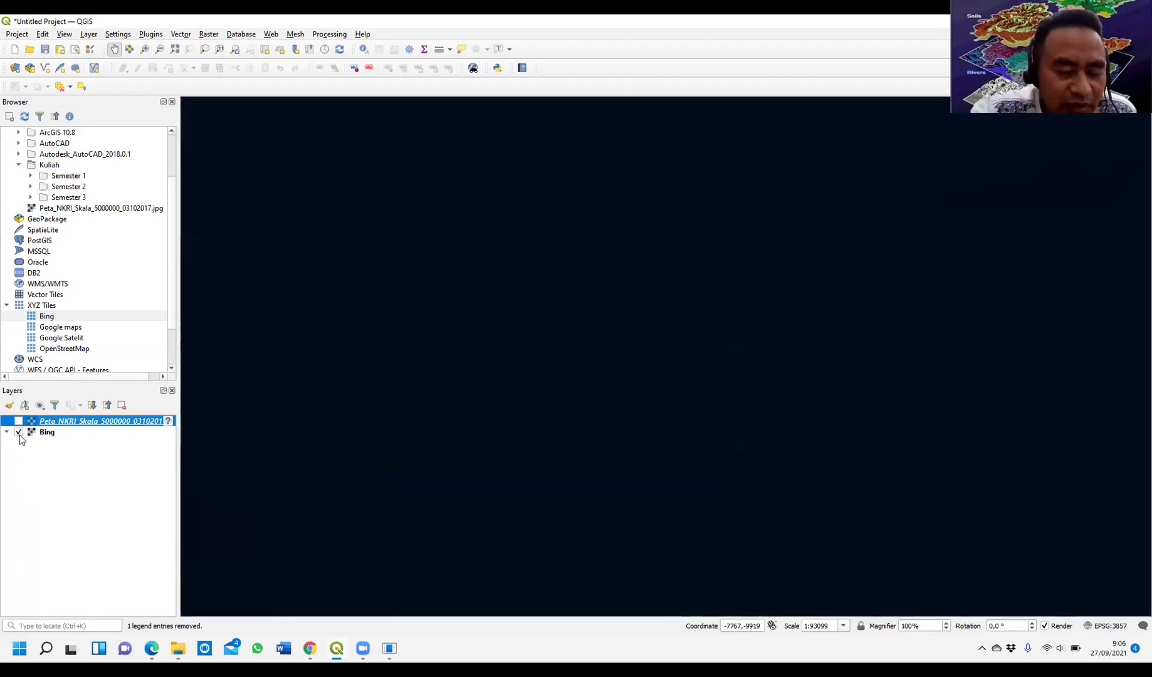
pyautogui.click(19, 432)
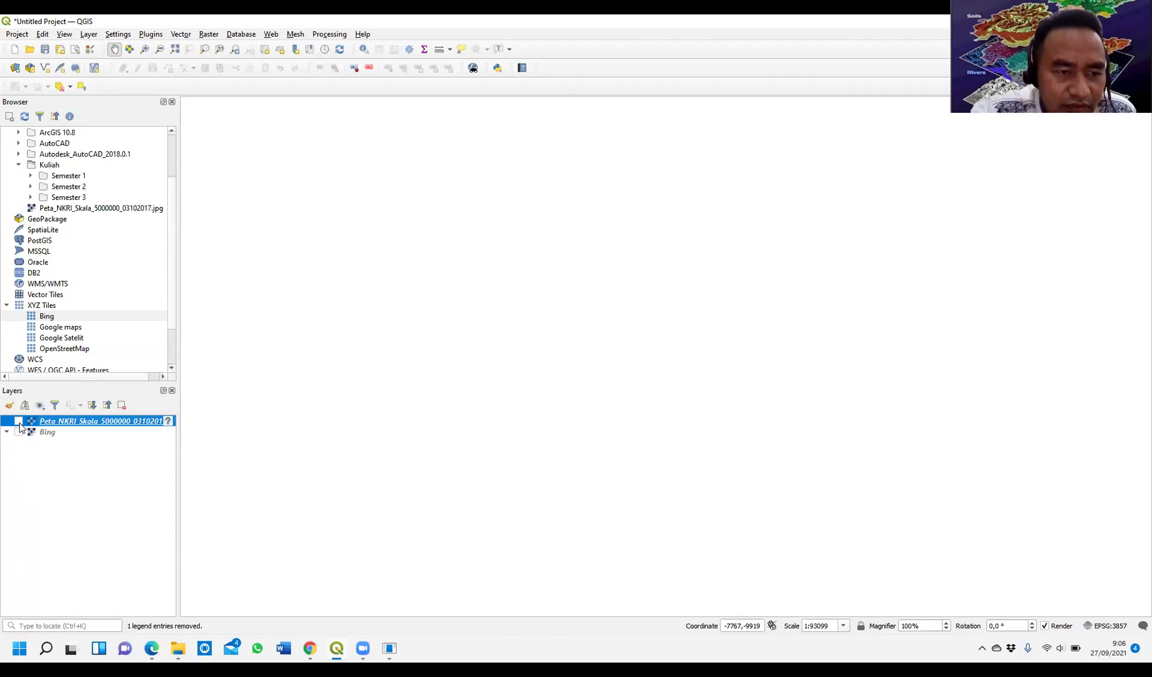
pyautogui.click(19, 421)
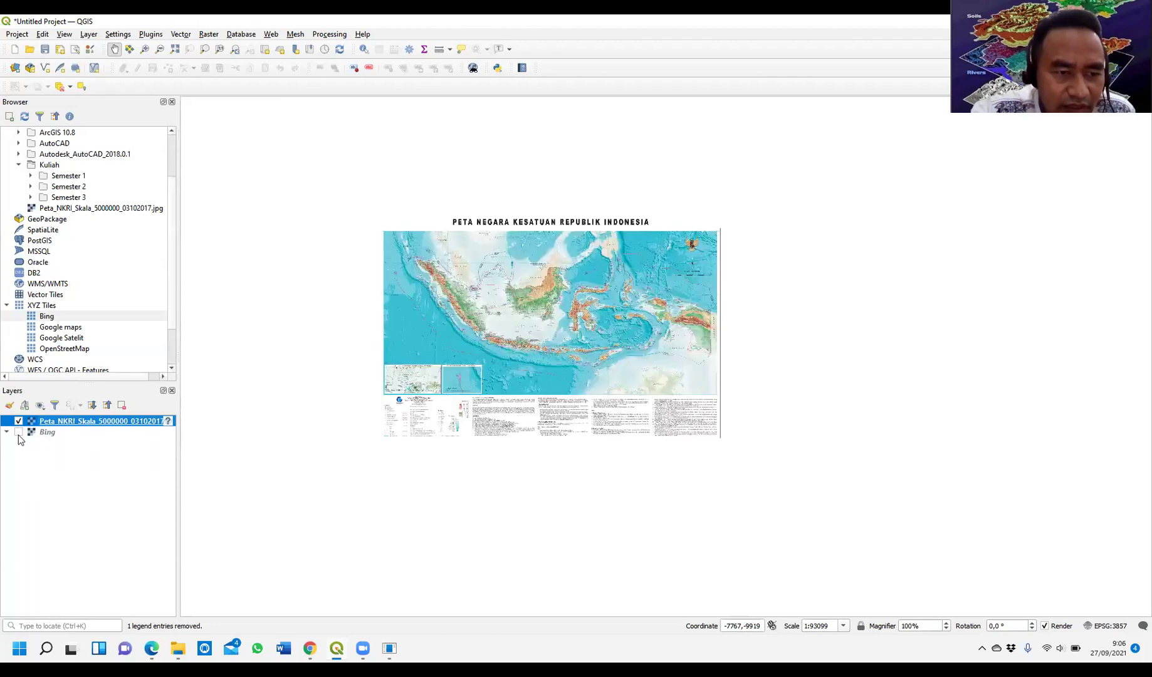
pyautogui.click(19, 432)
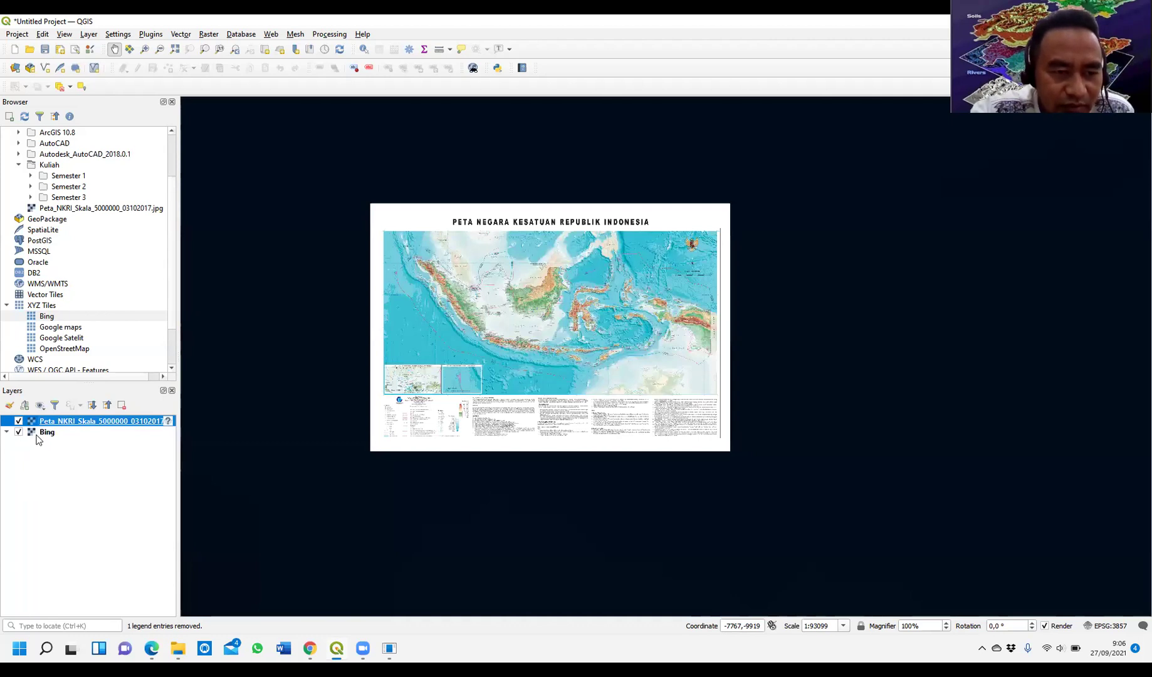
# - Zoom to the Bing layer's extent and inspect Indonesia on the imagery for the Peta NKRI raster
pyautogui.rightClick(36, 438)
pyautogui.click(92, 438)
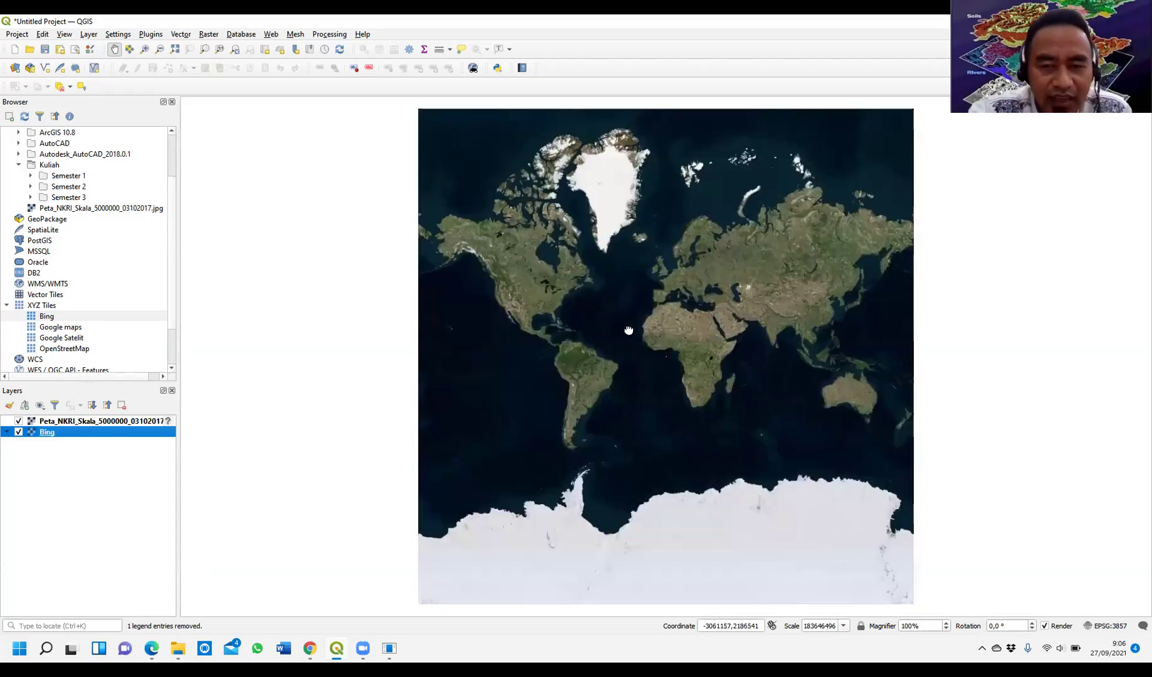
pyautogui.moveTo(629, 328); pyautogui.dragTo(593, 370)
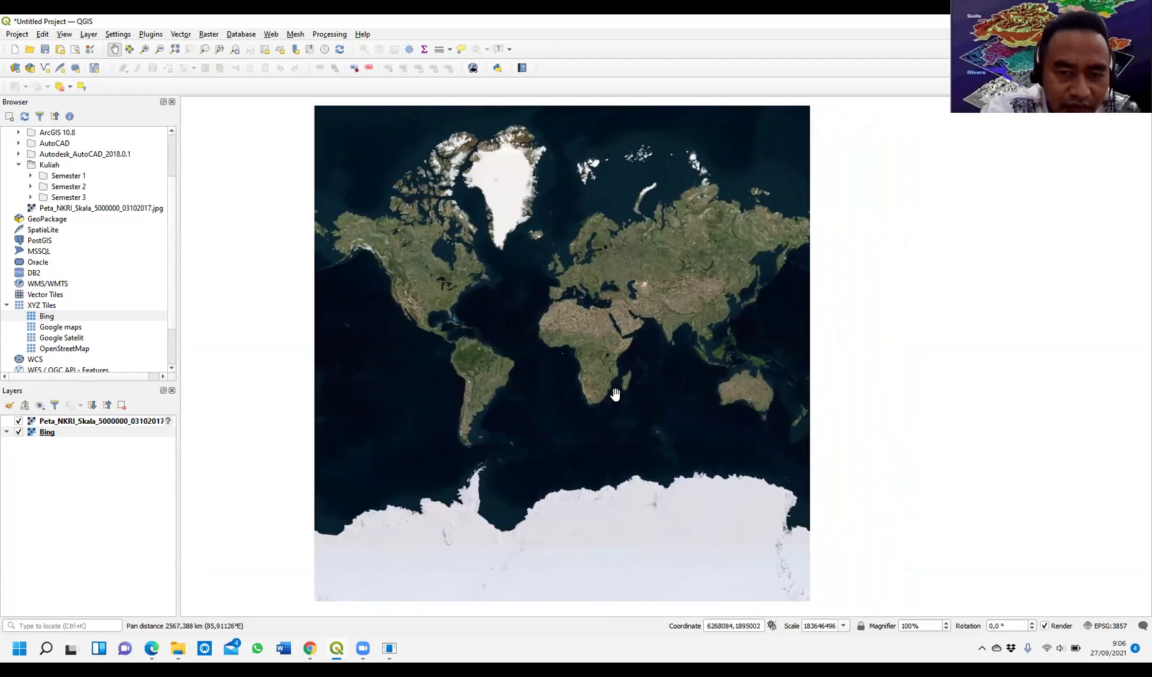
pyautogui.scroll(2, 638, 395)
pyautogui.scroll(2, 594, 371)
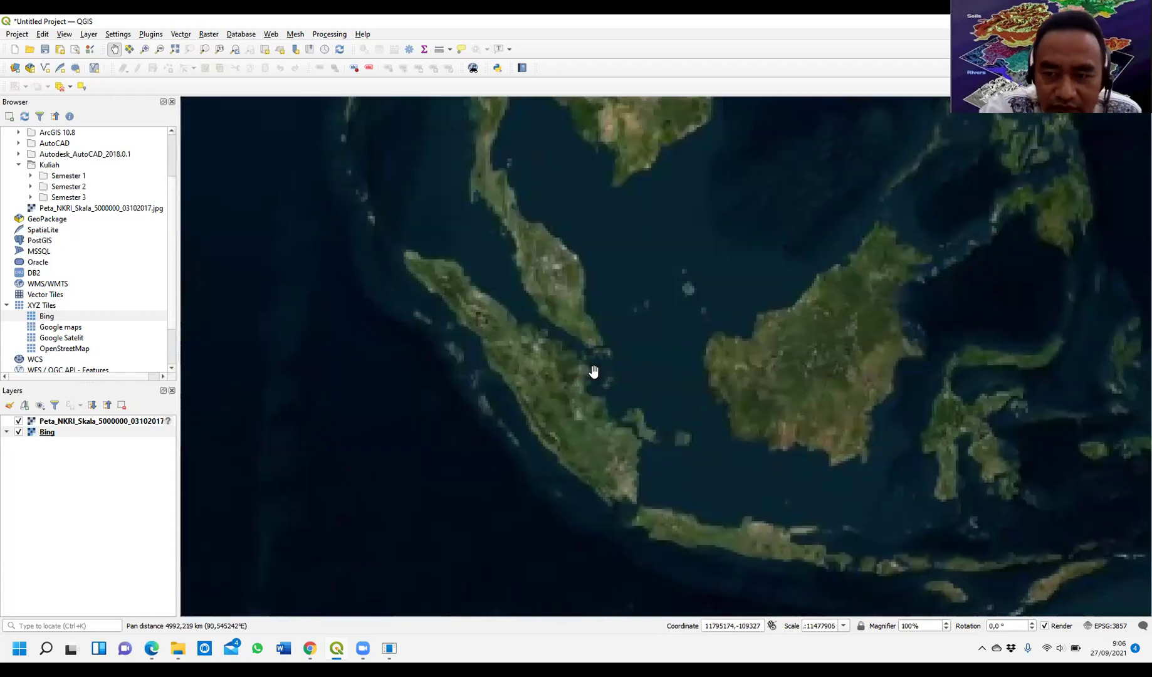
pyautogui.scroll(-2, 292, 379)
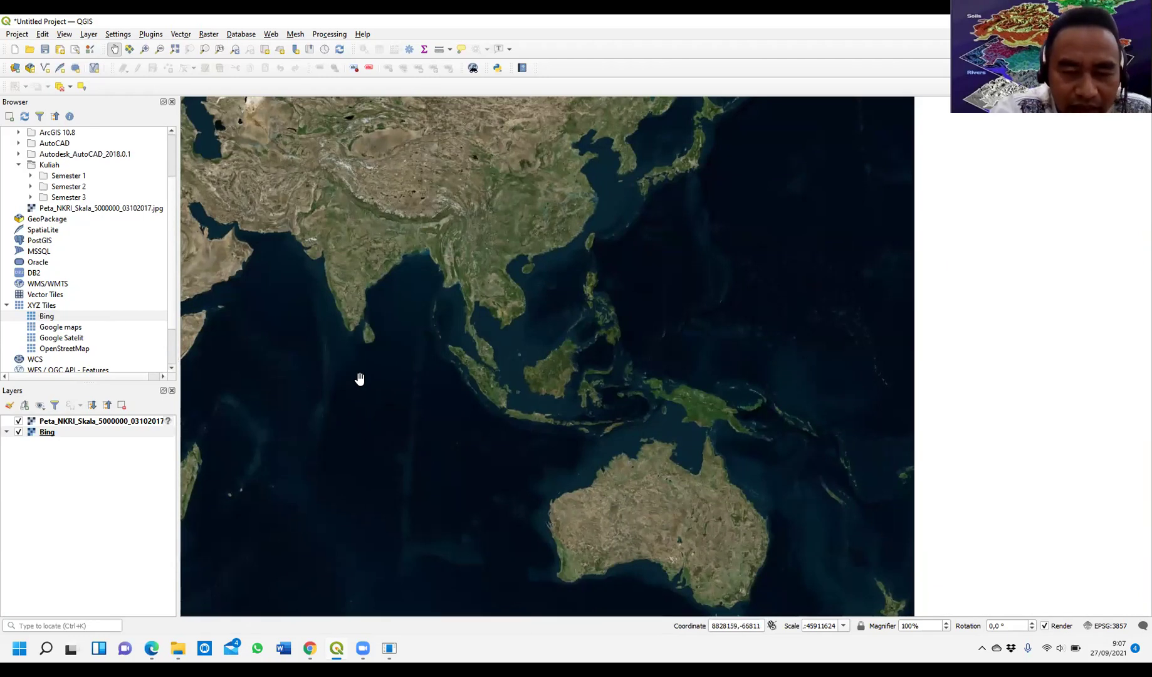
pyautogui.moveTo(359, 378); pyautogui.dragTo(121, 429)
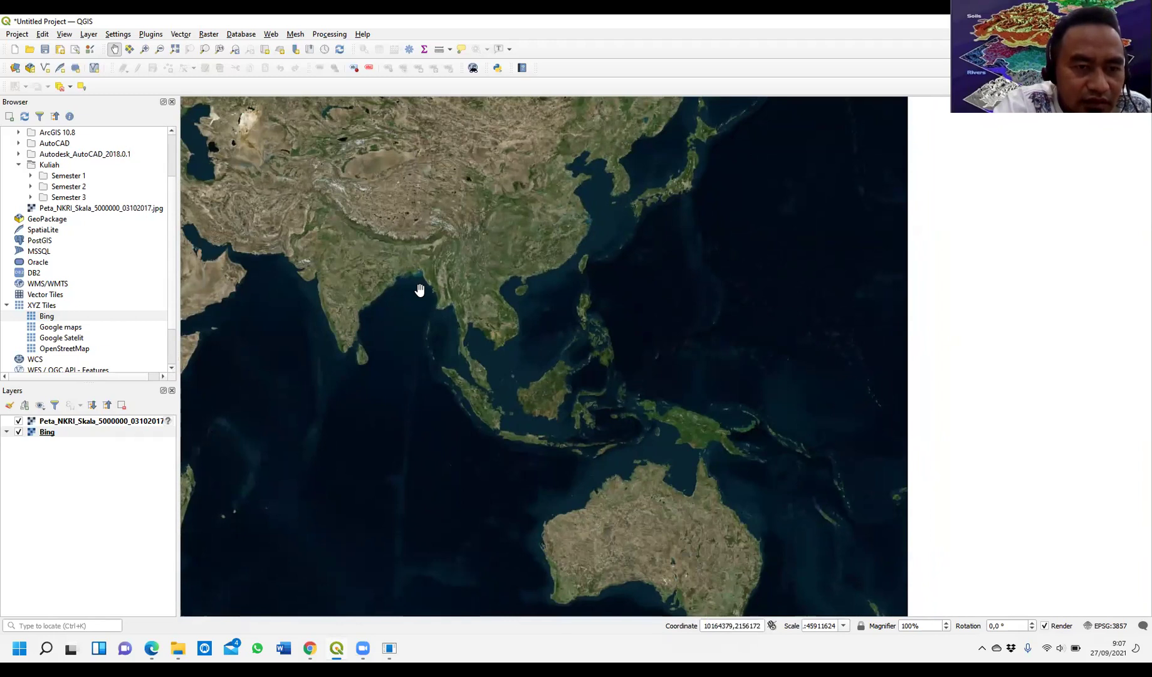
# - Remove the Peta_NKRI_Skala_5000000_03102017 layer from the project, keeping the Bing basemap
pyautogui.rightClick(102, 419)
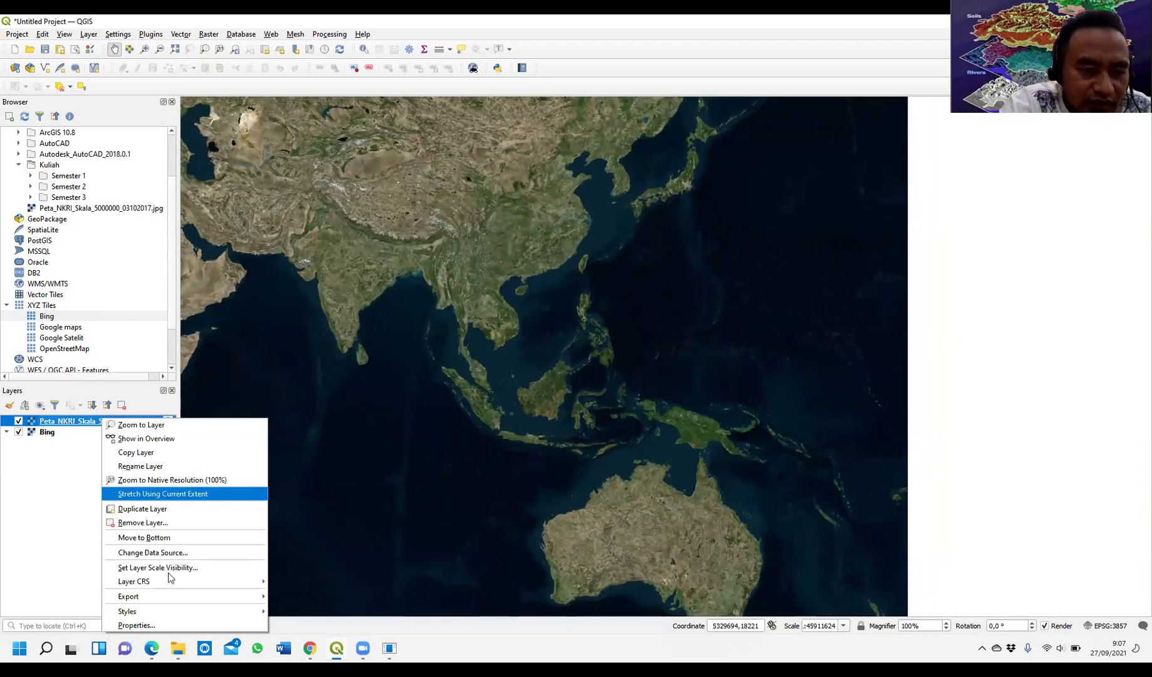
pyautogui.press('Return')
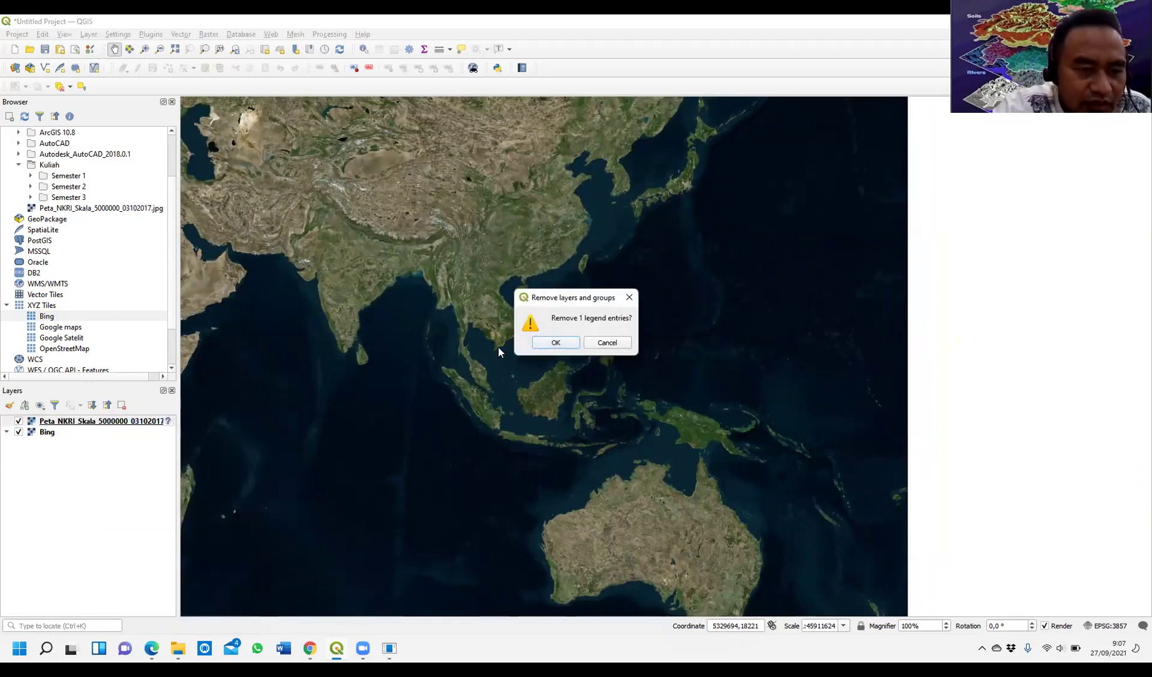
pyautogui.click(556, 339)
pyautogui.rightClick(122, 426)
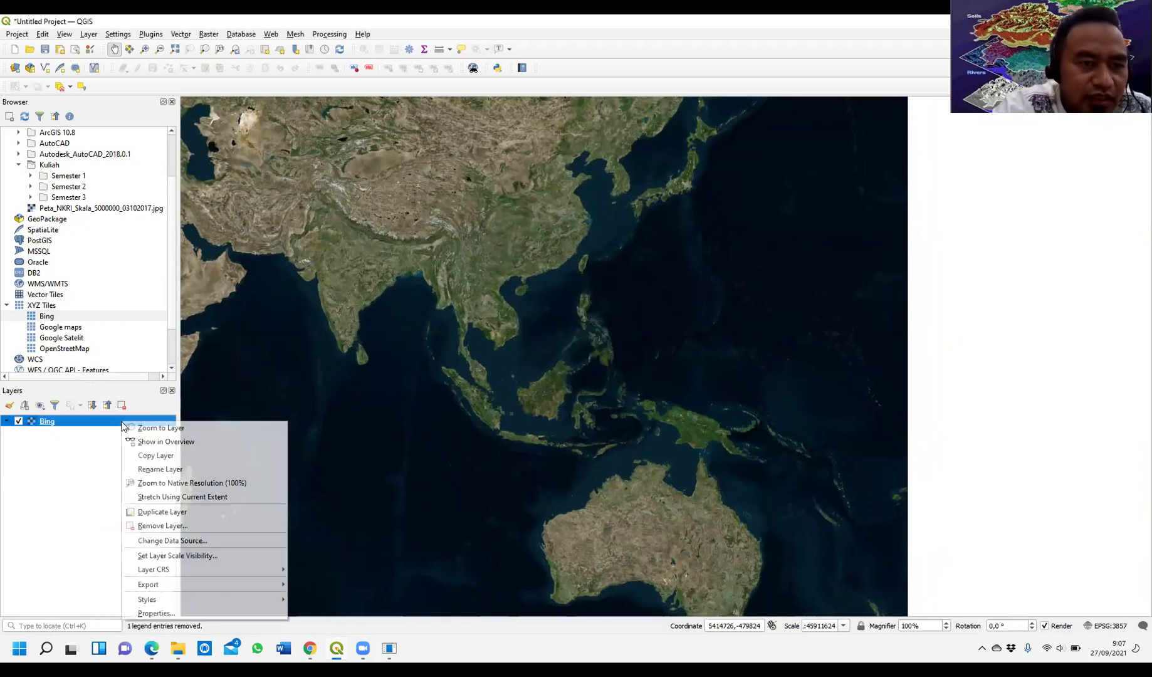
pyautogui.click(323, 304)
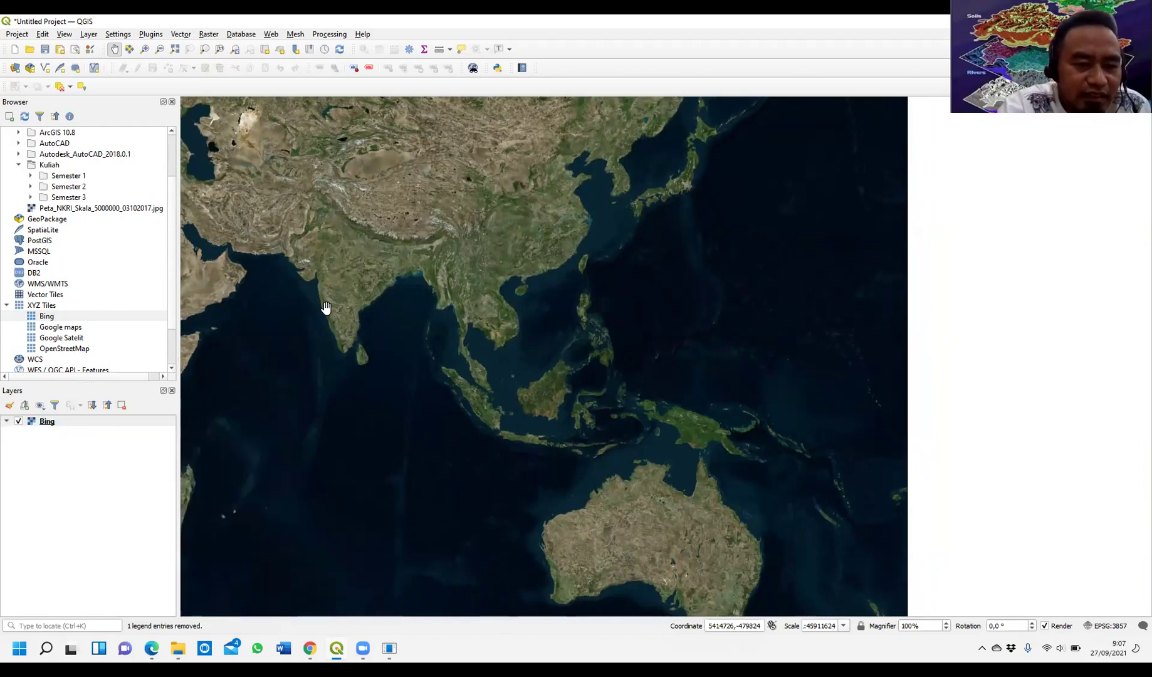
# - Add Peta_NKRI_Skala_5000000_03102017.jpg to the project again and check whether it displays over Indonesia on the Bing imagery
pyautogui.moveTo(322, 305); pyautogui.dragTo(472, 287)
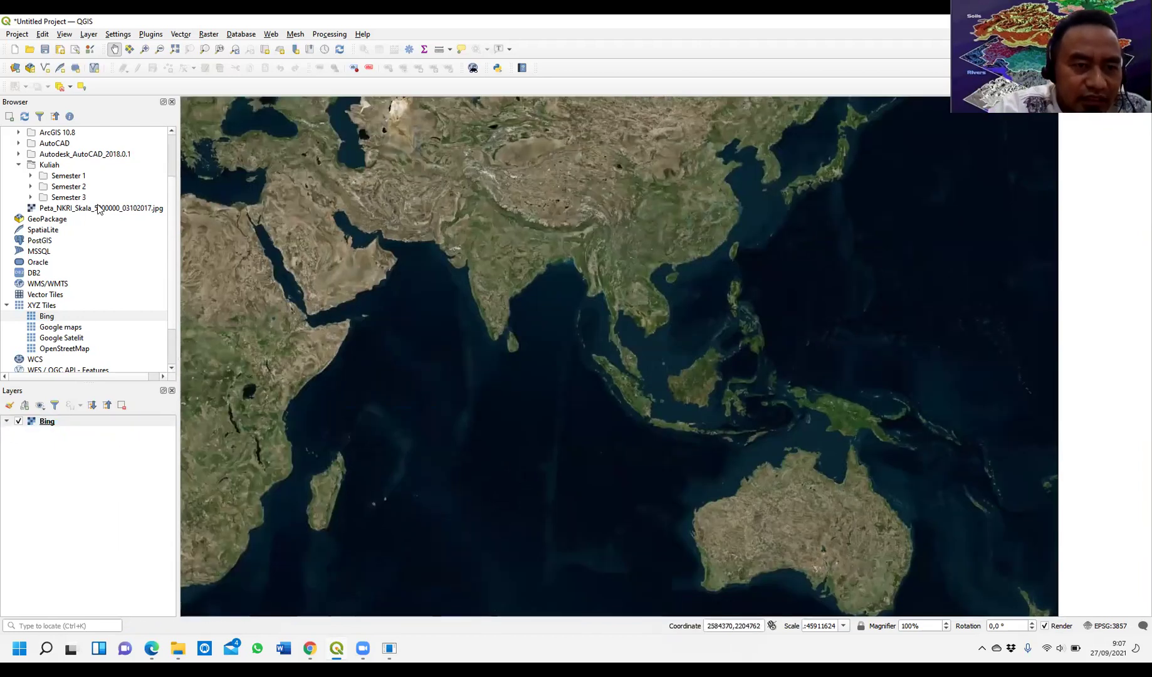
pyautogui.doubleClick(99, 209)
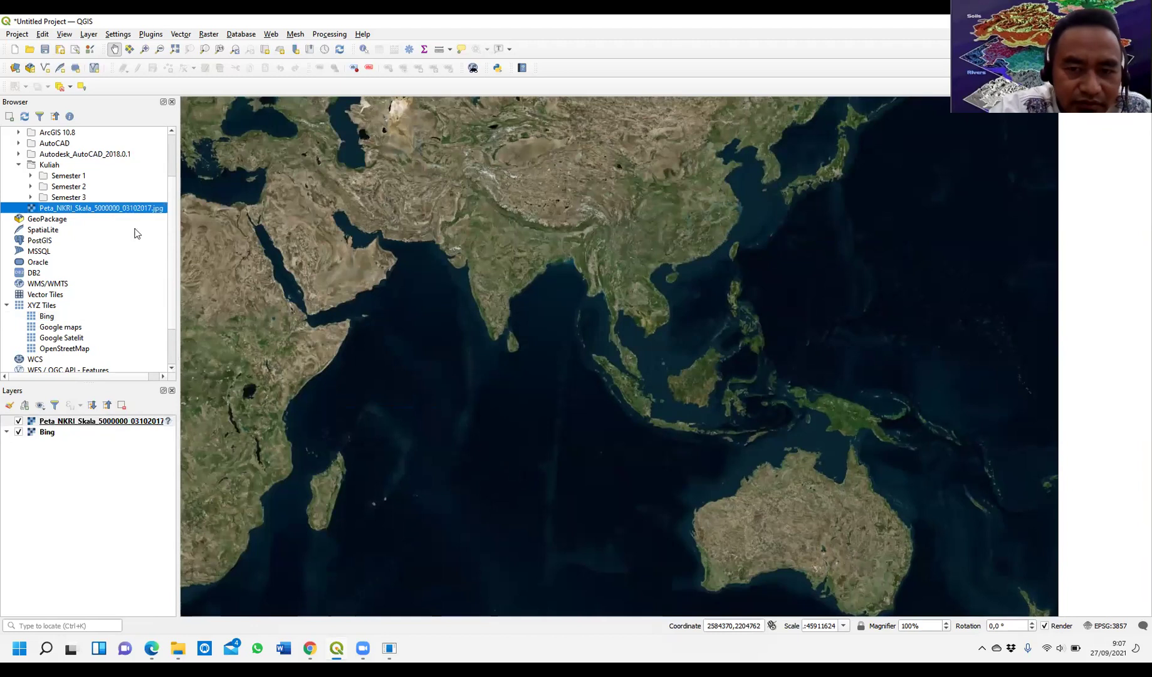
pyautogui.scroll(-1, 380, 326)
pyautogui.scroll(-2, 380, 323)
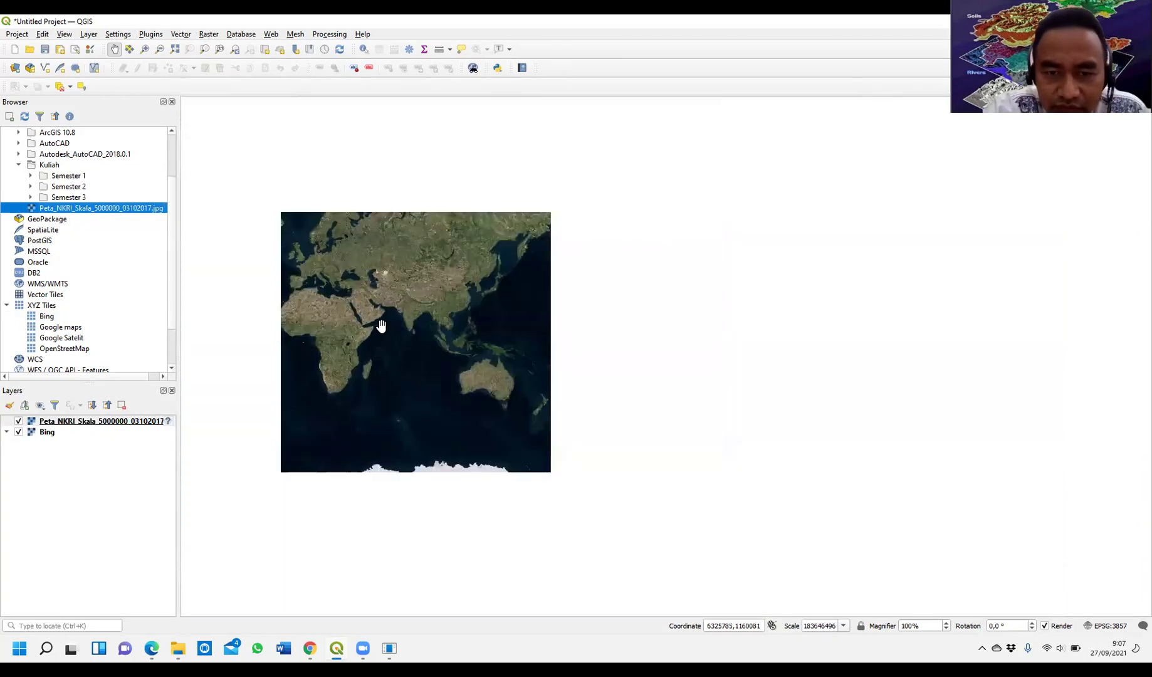
pyautogui.moveTo(455, 314); pyautogui.dragTo(478, 335)
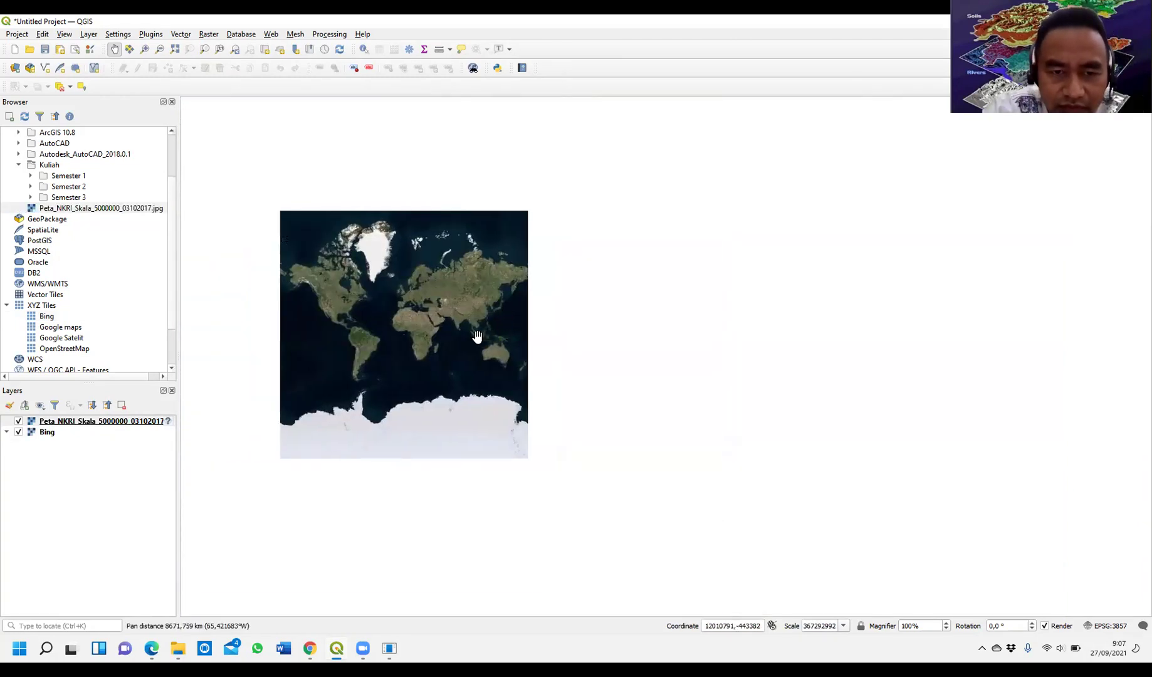
pyautogui.scroll(3, 476, 329)
pyautogui.scroll(1, 487, 324)
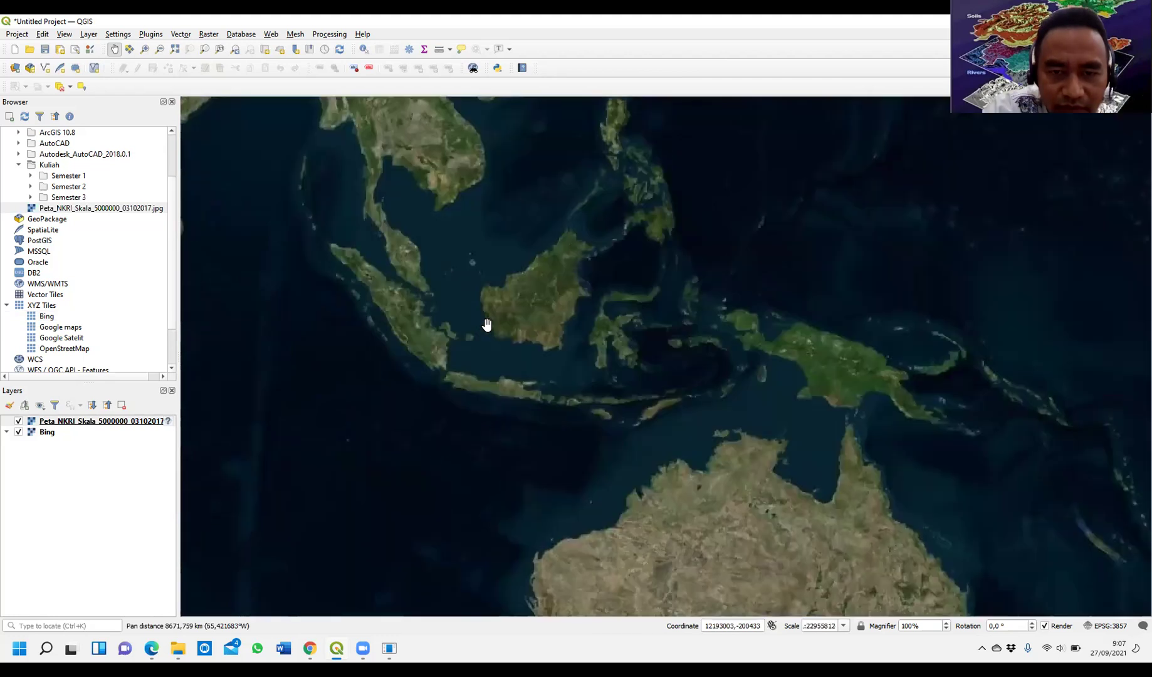
pyautogui.moveTo(487, 324); pyautogui.dragTo(478, 375)
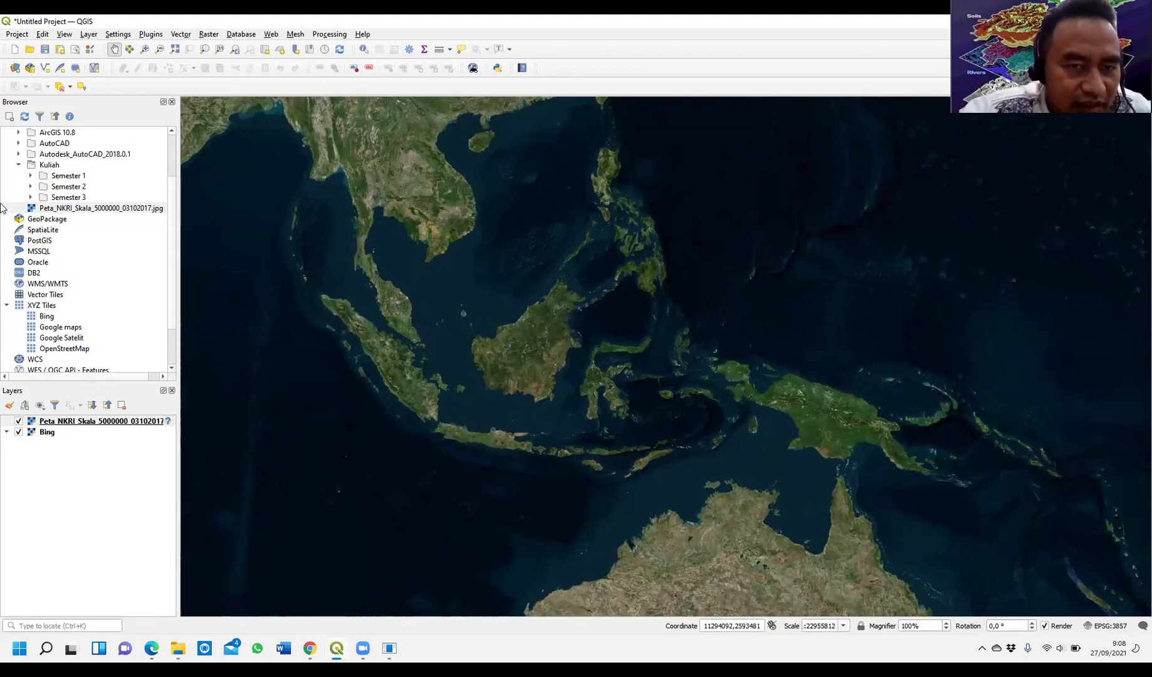
# - Add Peta_NKRI_Skala_5000000_03102017.jpg a second time and hide both copies of the raster layer
pyautogui.doubleClick(43, 166)
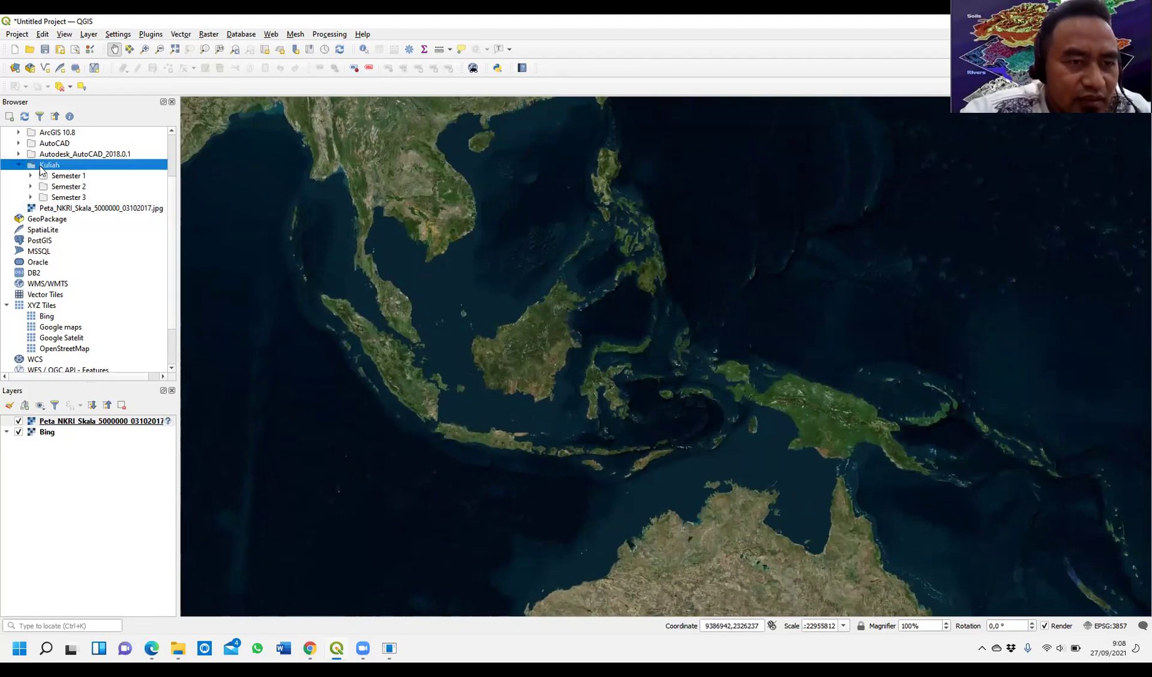
pyautogui.doubleClick(54, 177)
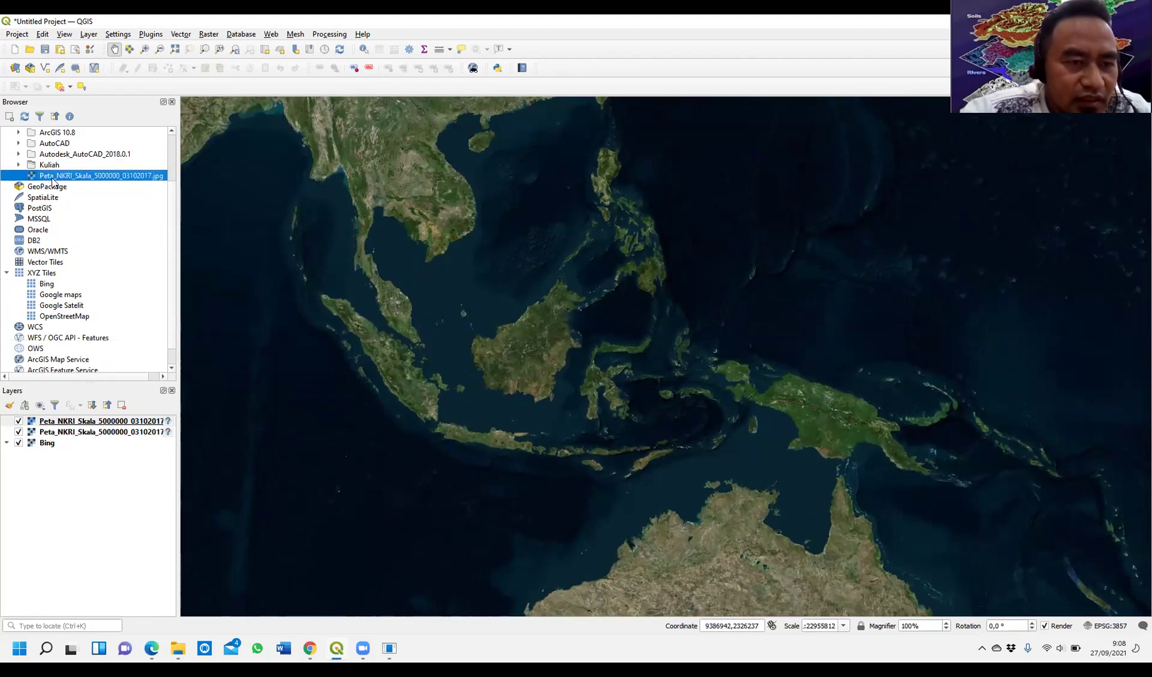
pyautogui.click(18, 432)
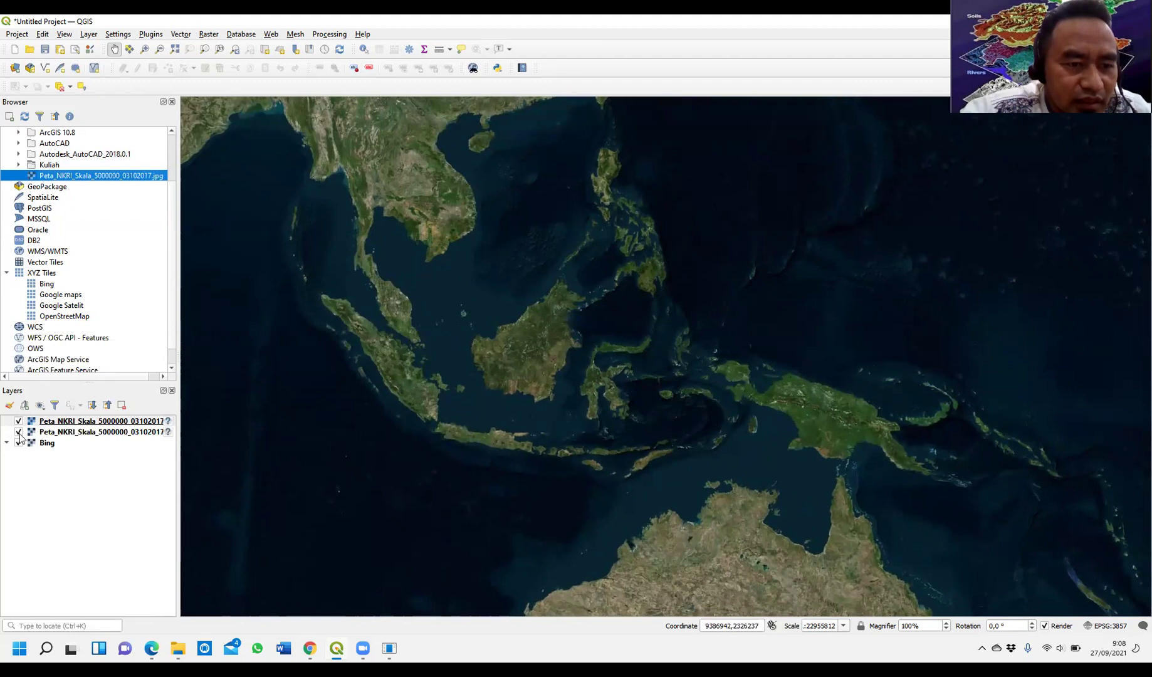
pyautogui.click(21, 424)
pyautogui.click(18, 422)
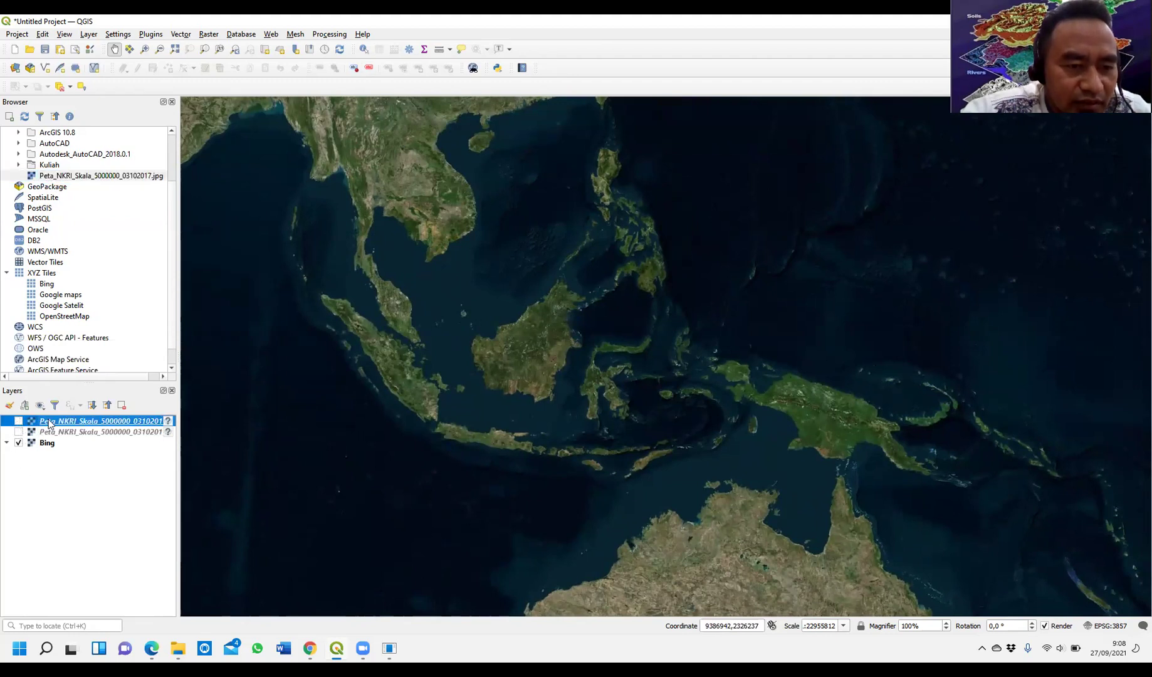
# - Remove both hidden copies of the Peta_NKRI_Skala_5000000_03102017 layer, leaving only Bing in the project
pyautogui.rightClick(50, 424)
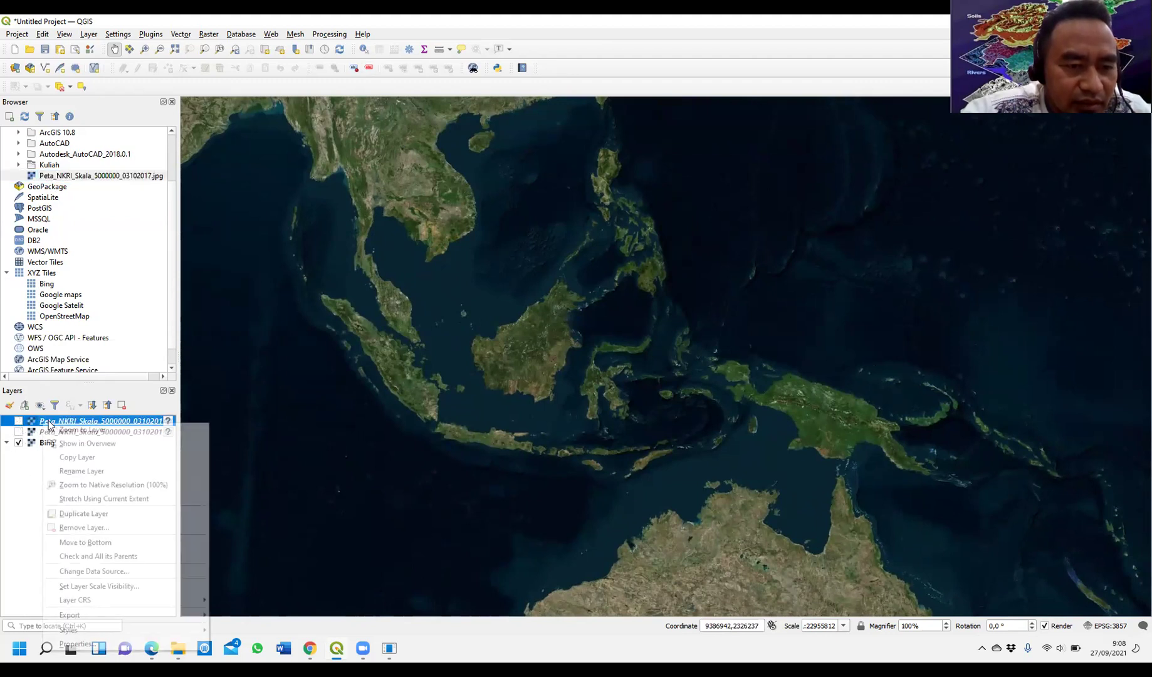
pyautogui.click(84, 527)
pyautogui.press('Return')
pyautogui.click(86, 422)
pyautogui.rightClick(87, 422)
pyautogui.click(211, 527)
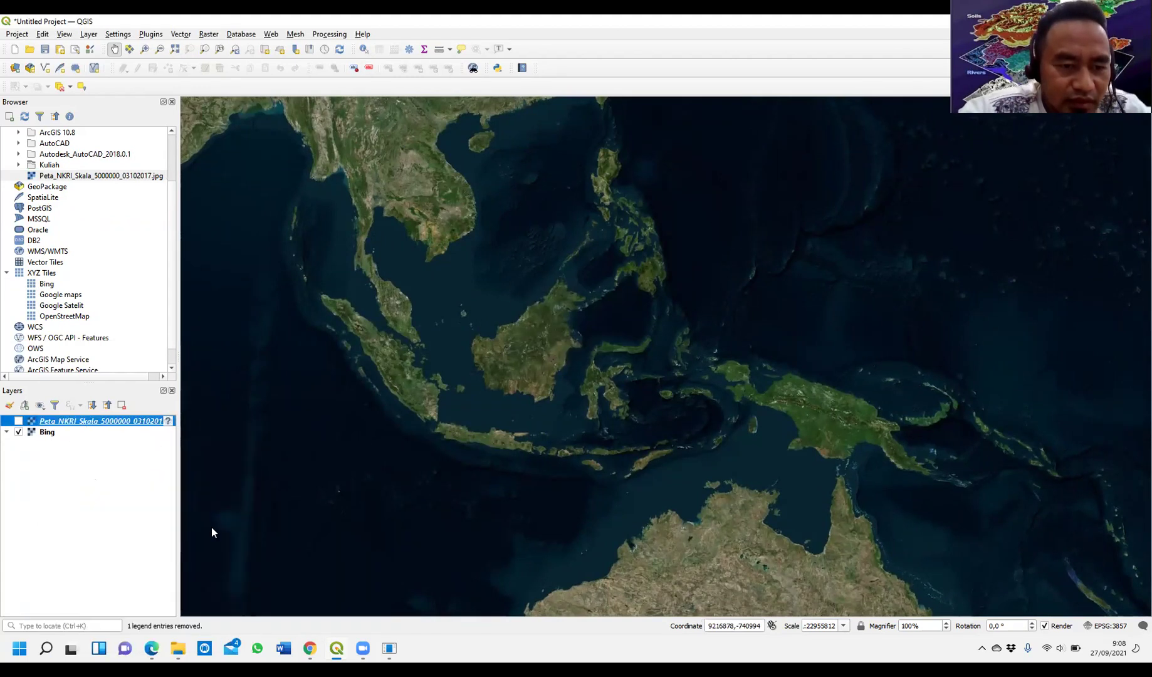
pyautogui.press('Return')
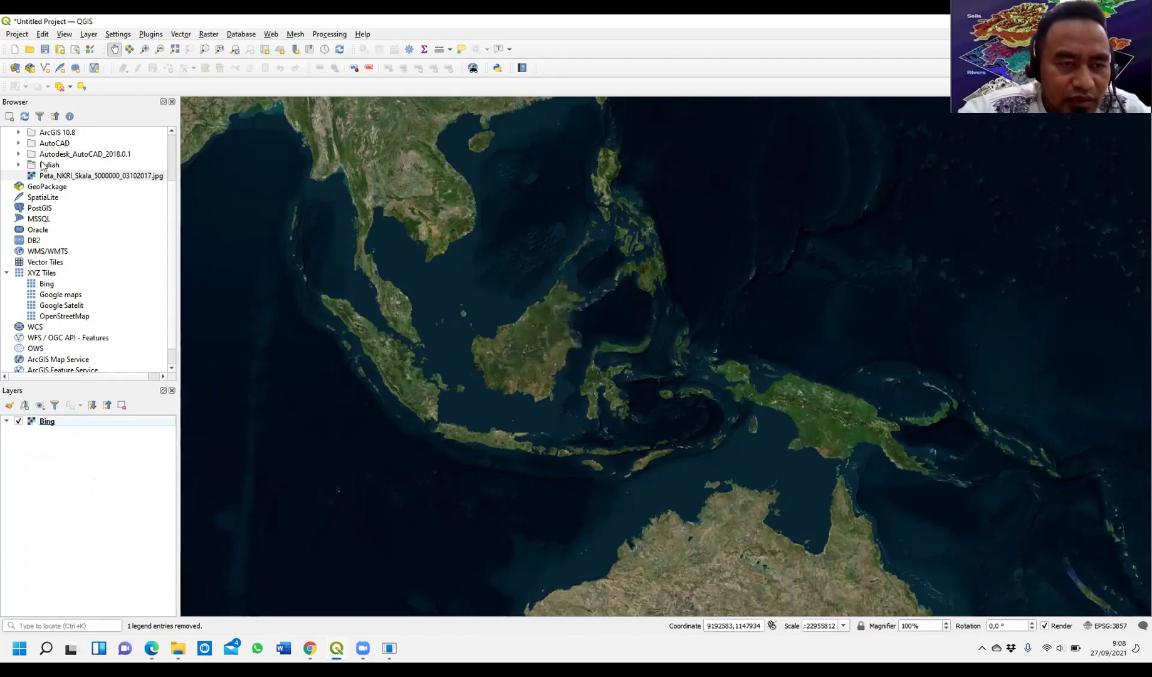
# - Load Peta_NKRI_Skala_5000000_03102017.jpg from the E: drive and check its placement against Indonesia on the Bing imagery
pyautogui.scroll(2, 39, 172)
pyautogui.doubleClick(32, 176)
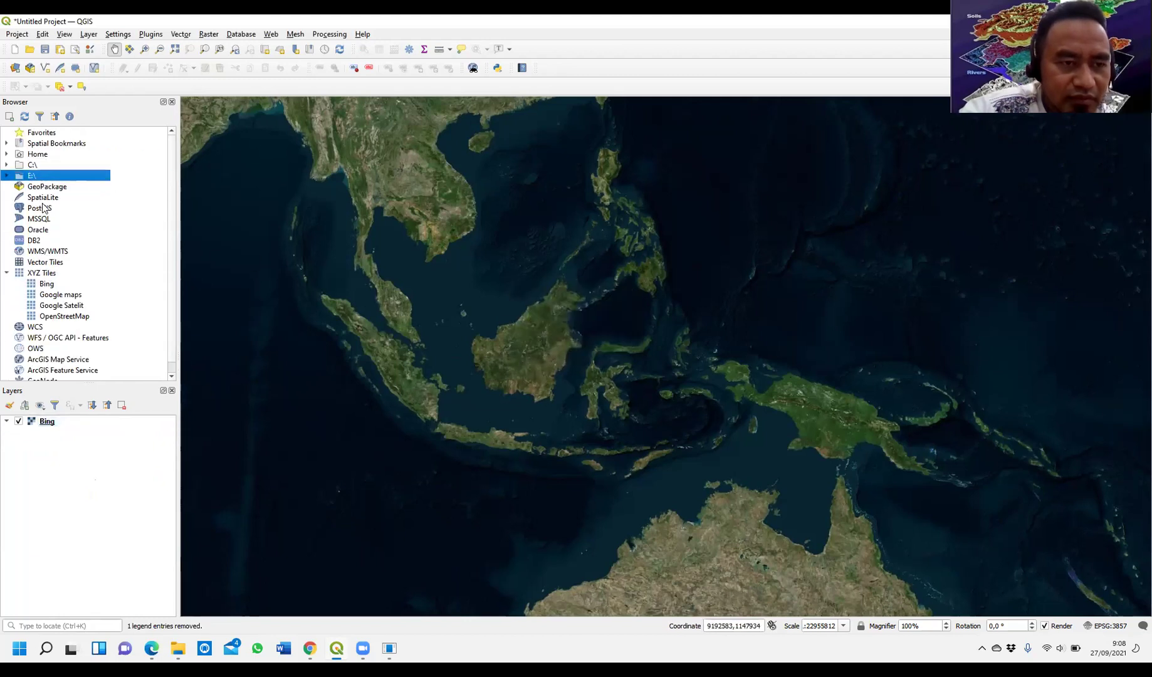
pyautogui.doubleClick(33, 176)
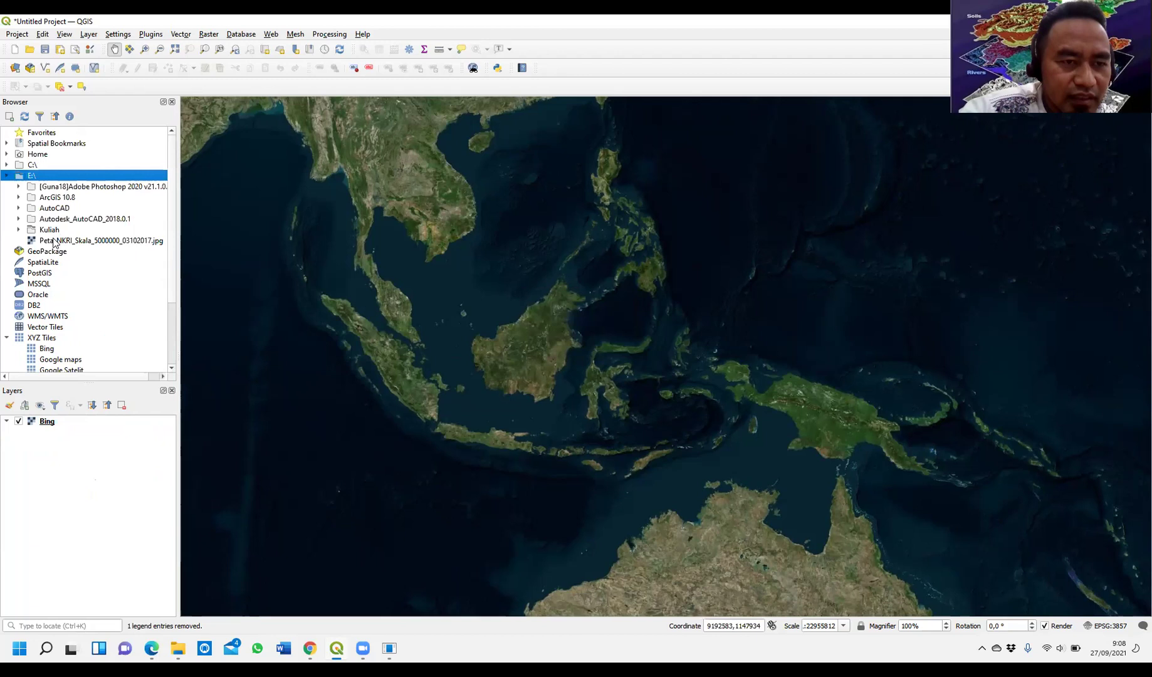
pyautogui.doubleClick(54, 241)
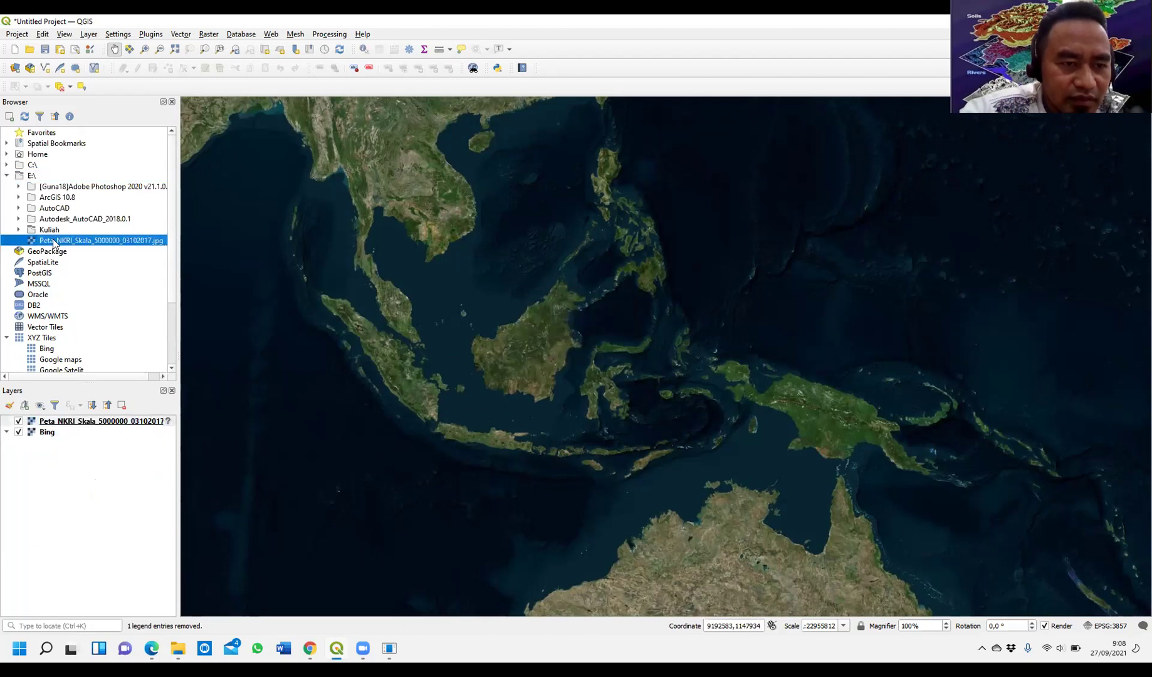
pyautogui.scroll(-3, 481, 241)
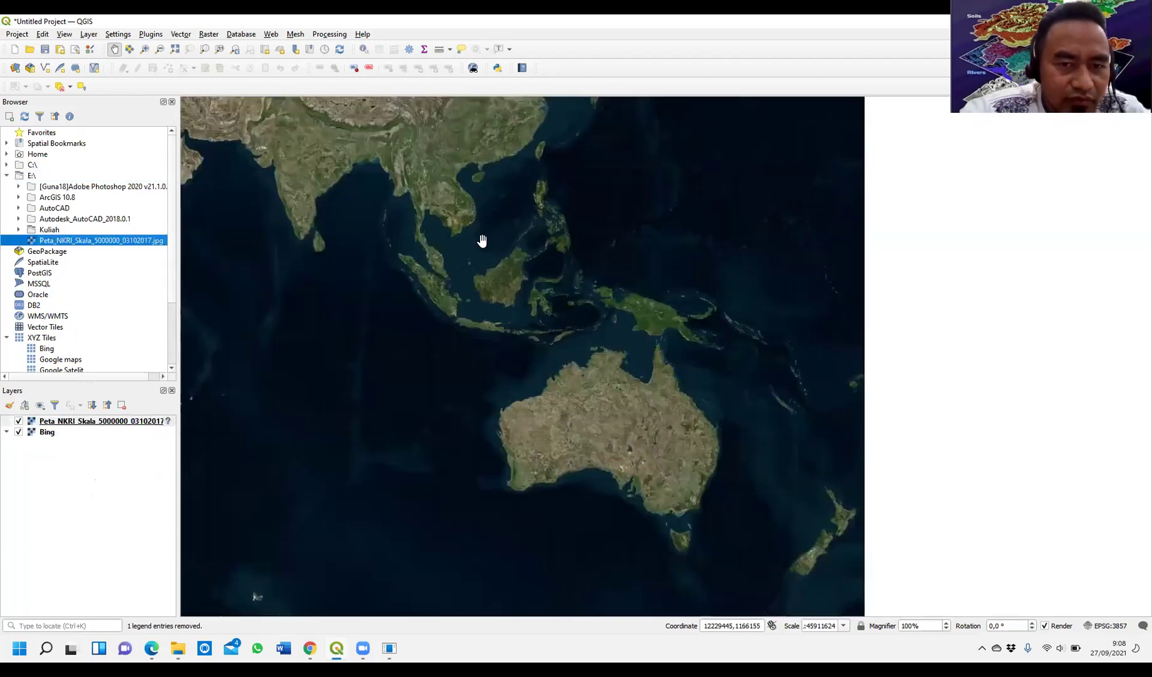
pyautogui.scroll(-3, 488, 257)
pyautogui.scroll(5, 487, 220)
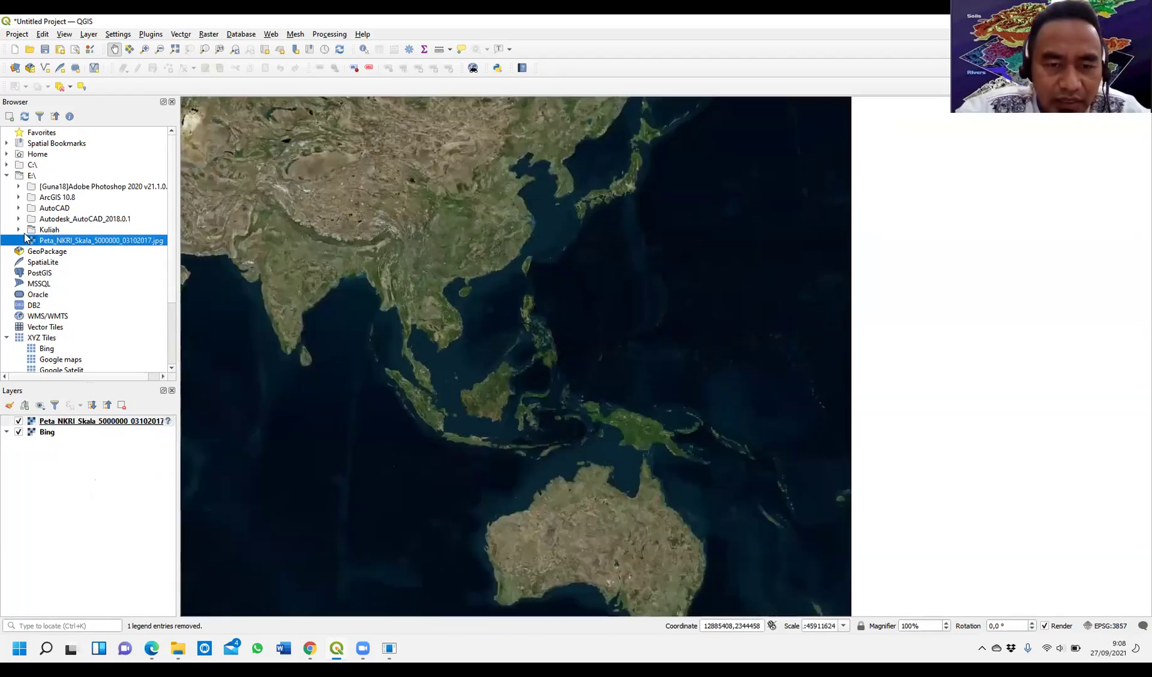
# - Check the subfolders inside the Kuliah folder on the E: drive
pyautogui.click(19, 230)
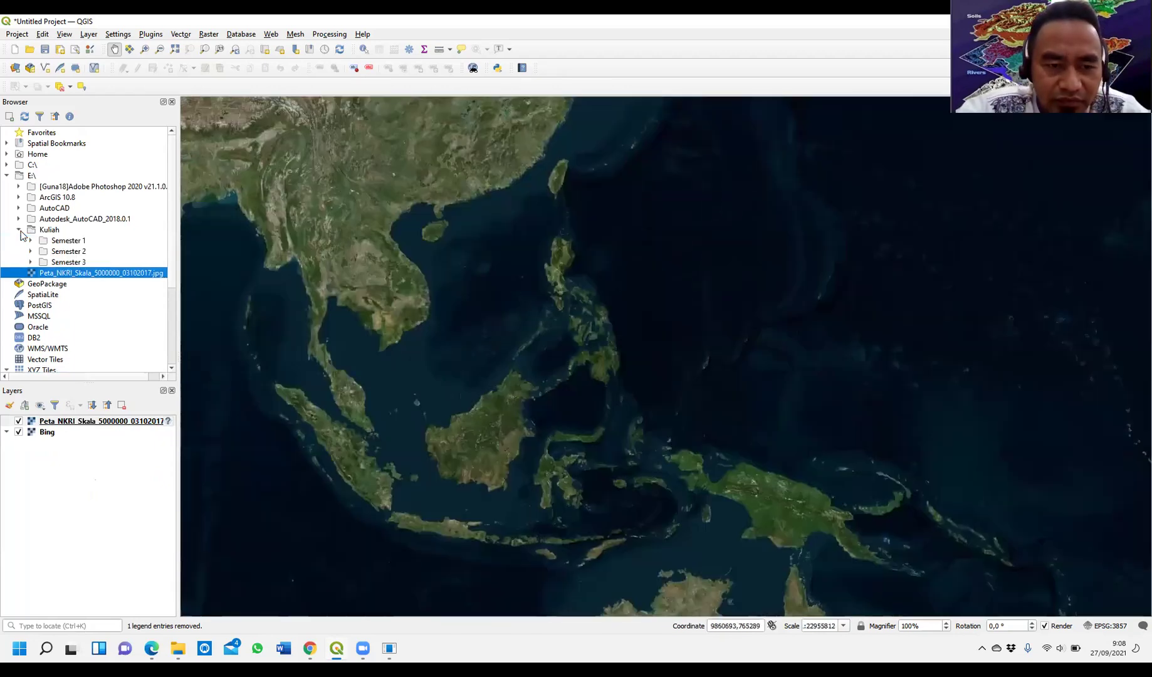
pyautogui.click(19, 229)
pyautogui.doubleClick(38, 232)
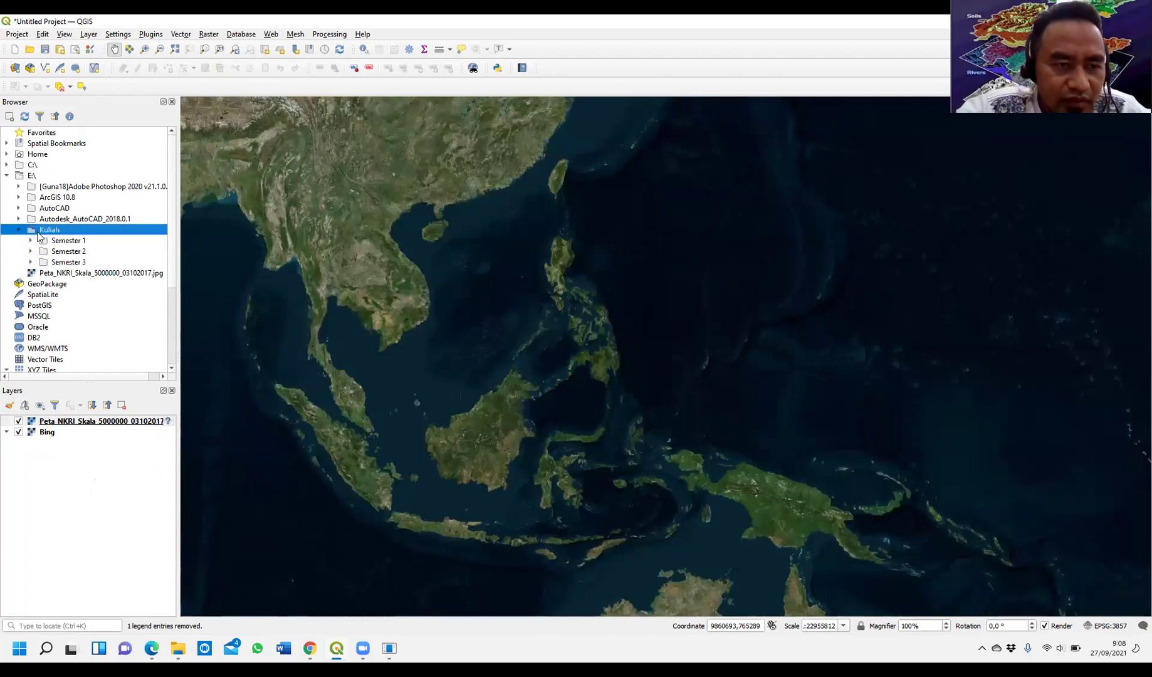
pyautogui.doubleClick(38, 231)
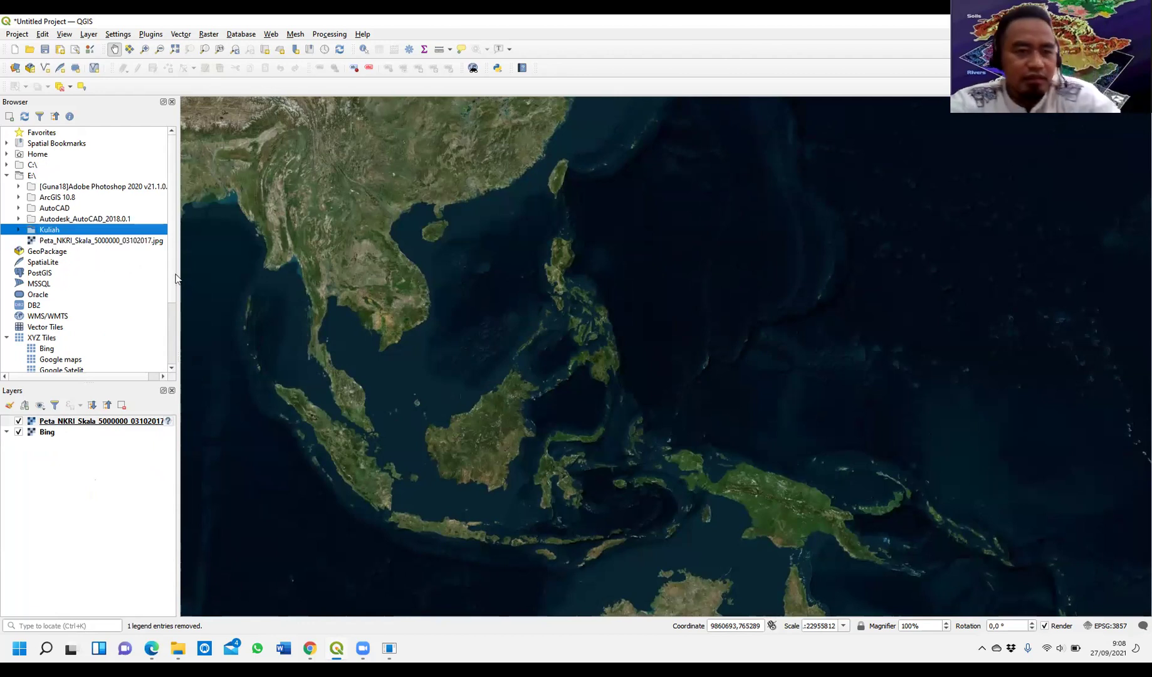
# - Select the Peta_NKRI_Skala_5000000_03102017 layer and look for it around Indonesia on the Bing imagery
pyautogui.scroll(-1, 422, 320)
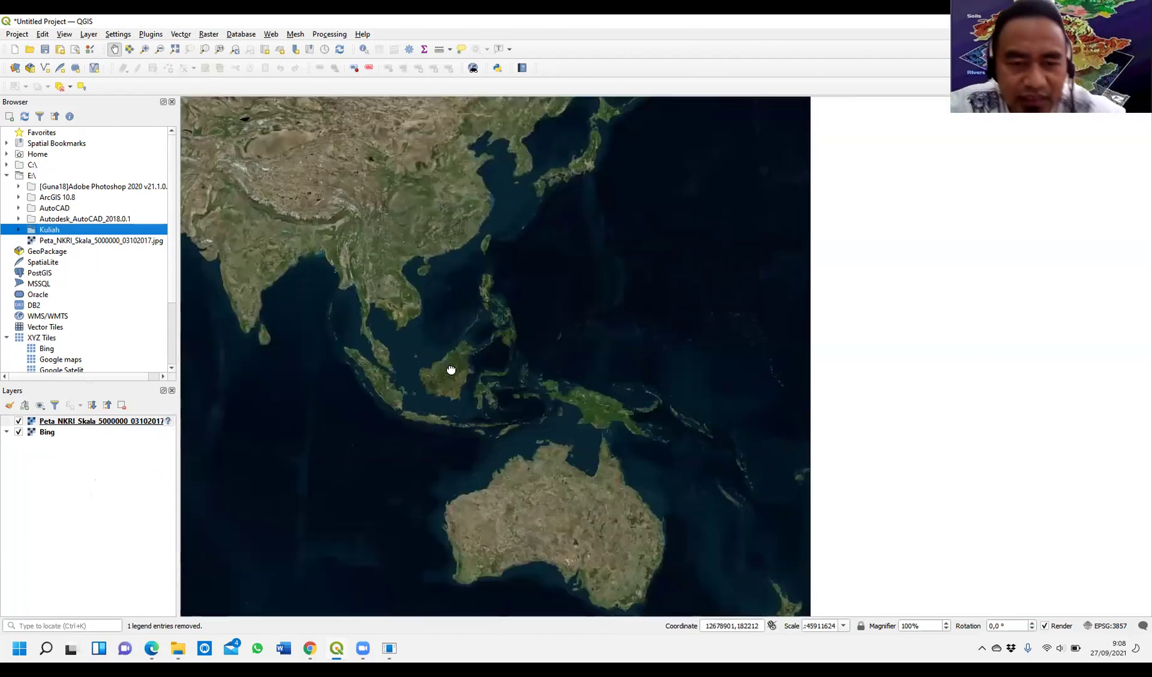
pyautogui.moveTo(450, 368); pyautogui.dragTo(509, 373)
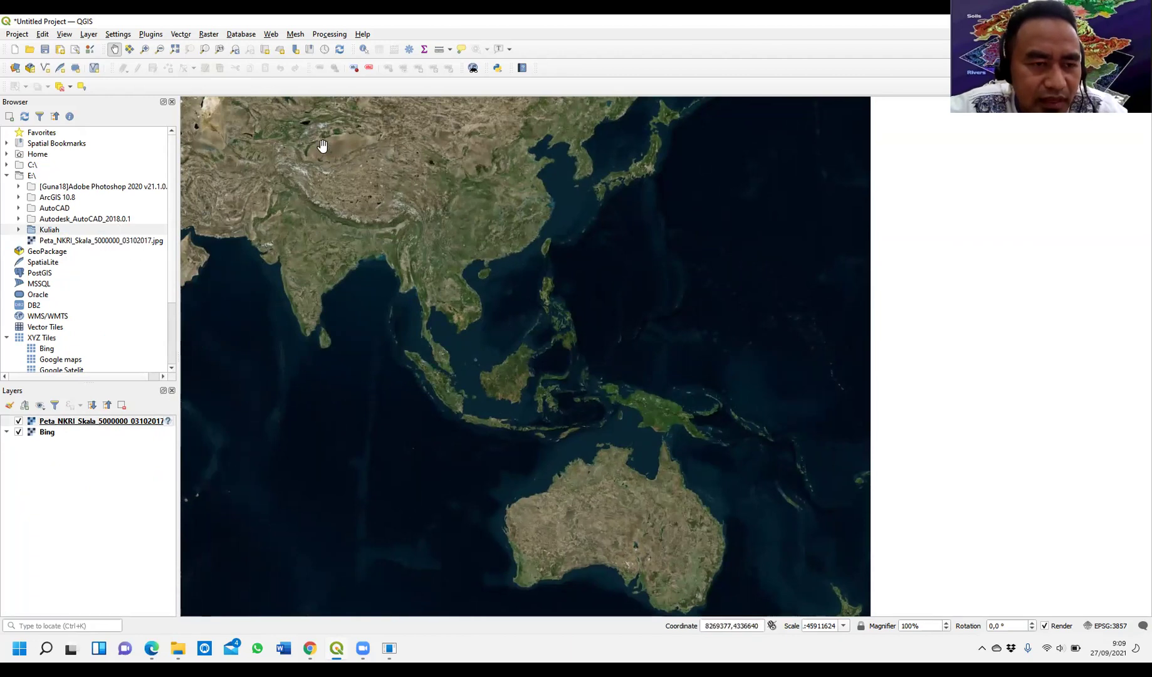
pyautogui.click(18, 425)
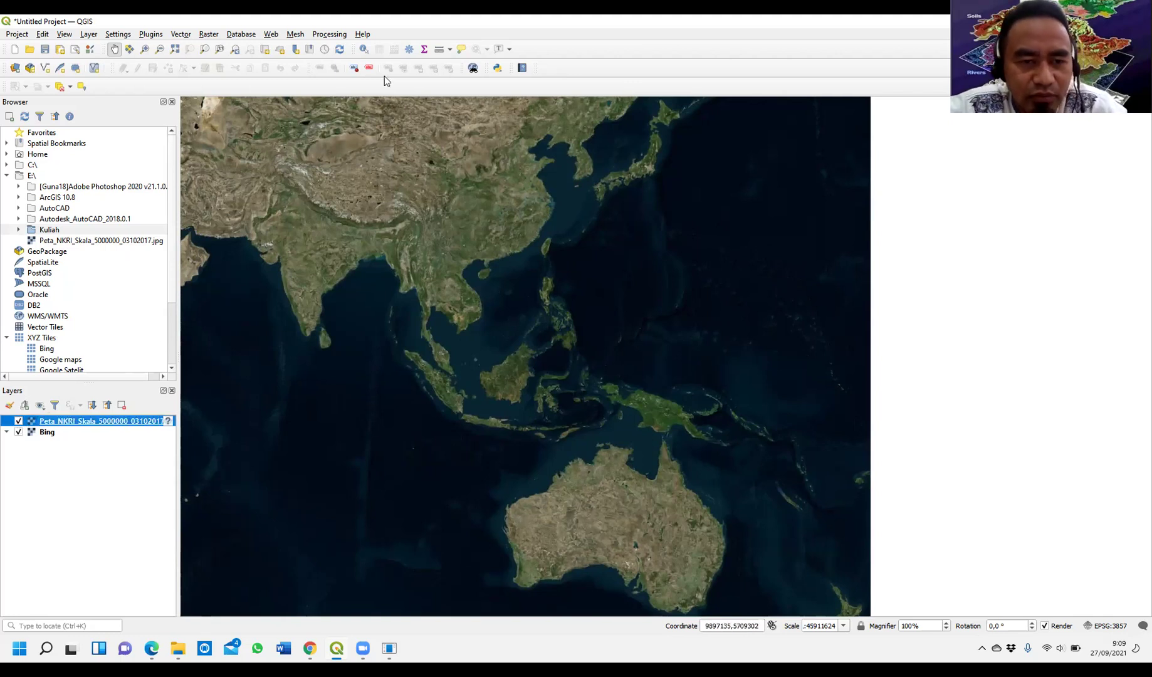
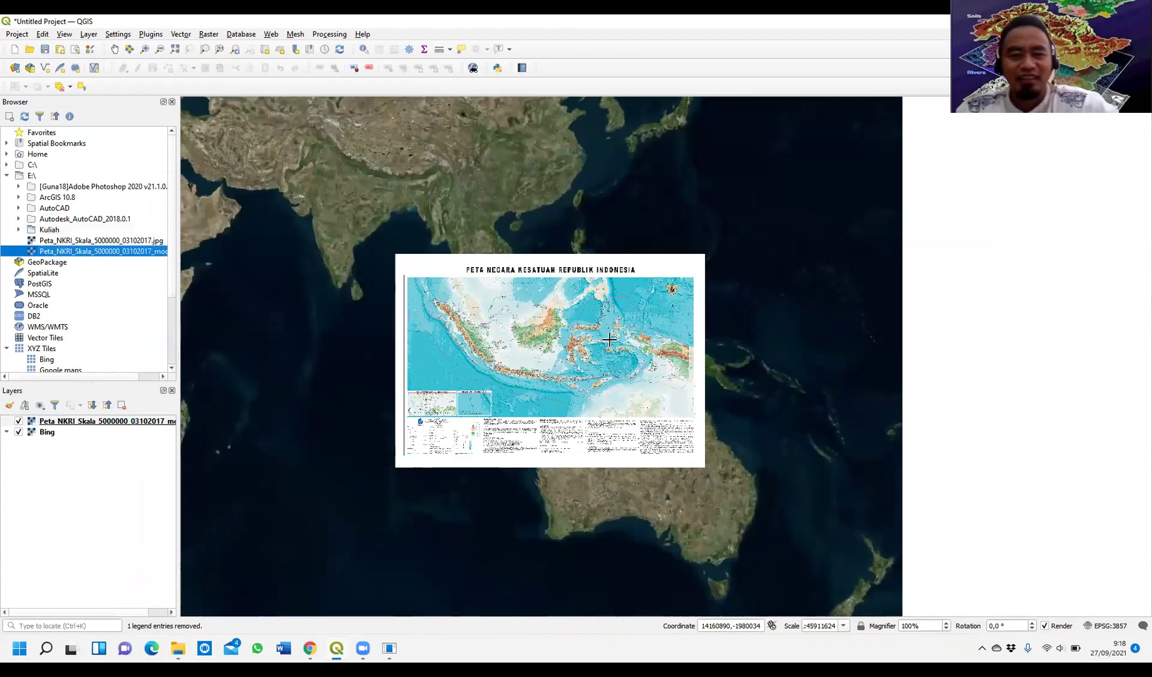
# - Examine the original map, the modified raster and their .points files on the E: drive in File Explorer
pyautogui.scroll(1, 578, 312)
pyautogui.scroll(-1, 578, 312)
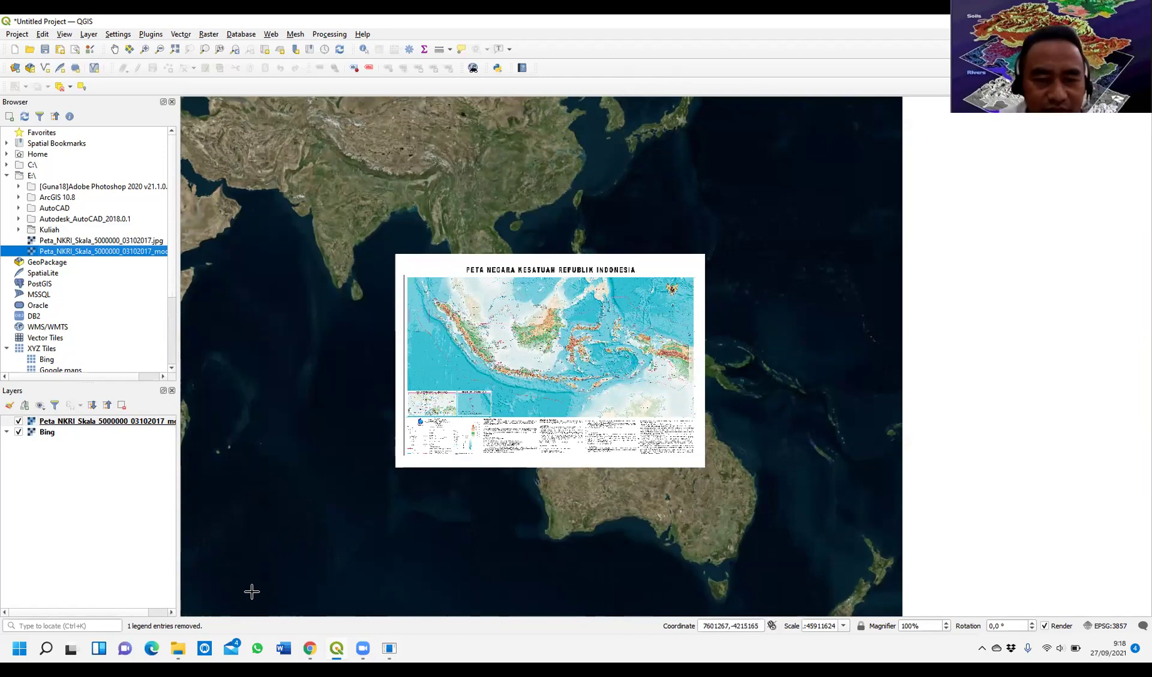
pyautogui.click(178, 649)
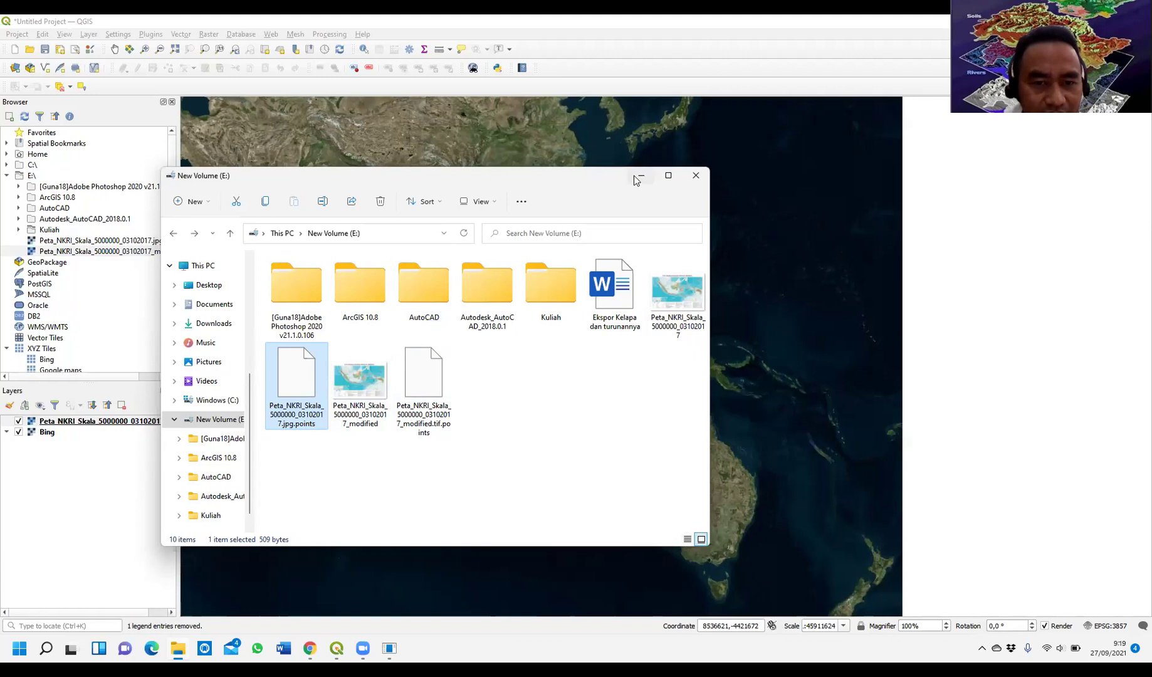
pyautogui.click(692, 84)
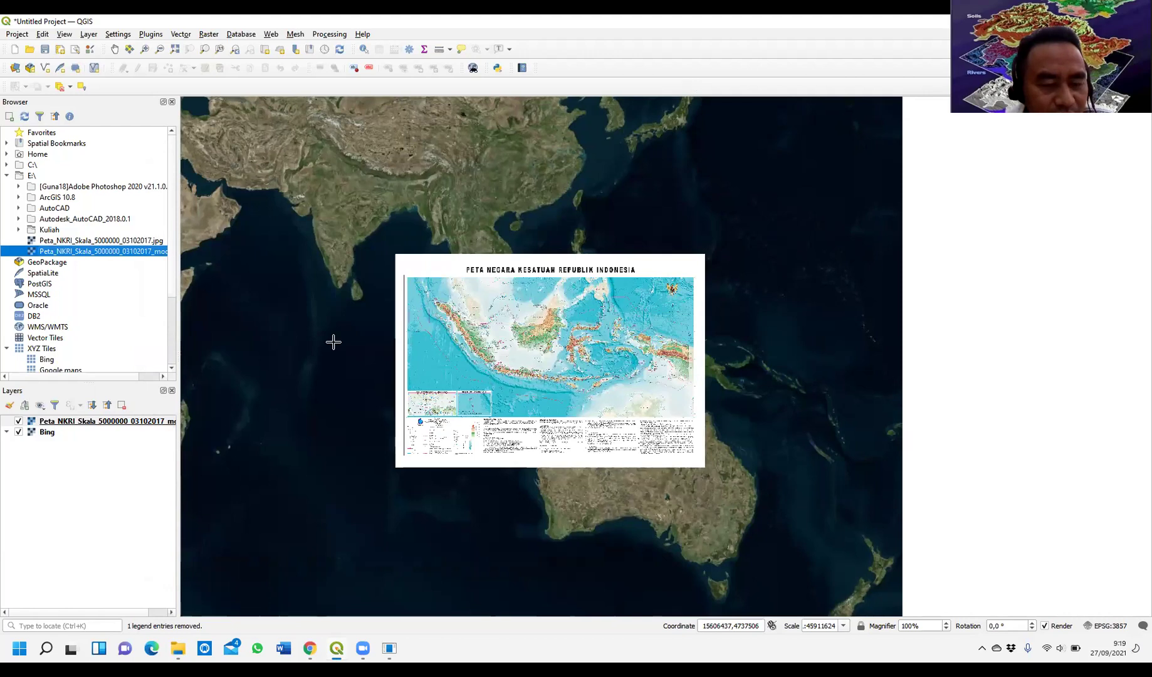
pyautogui.click(178, 648)
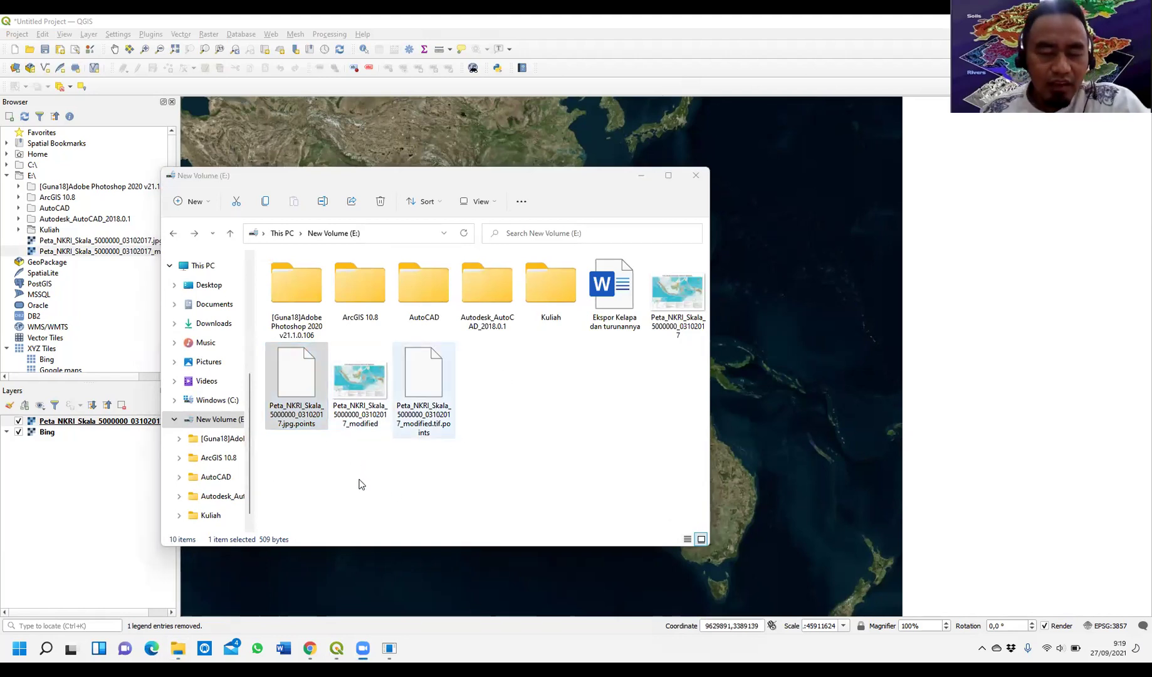
pyautogui.click(317, 425)
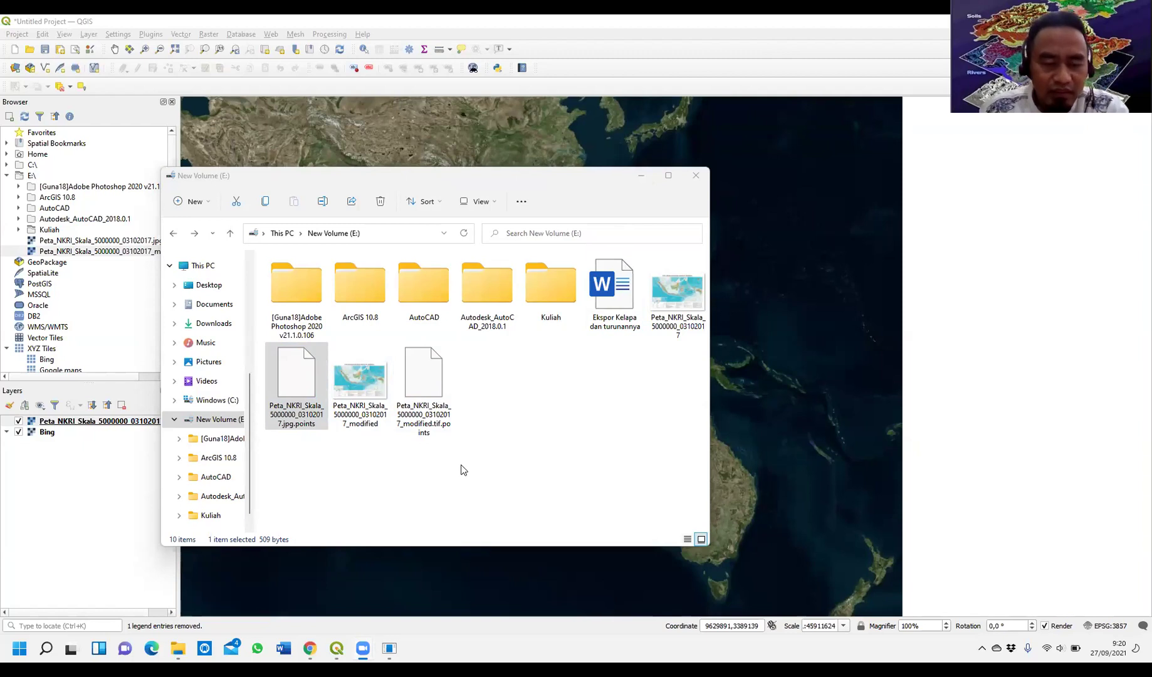
pyautogui.click(644, 175)
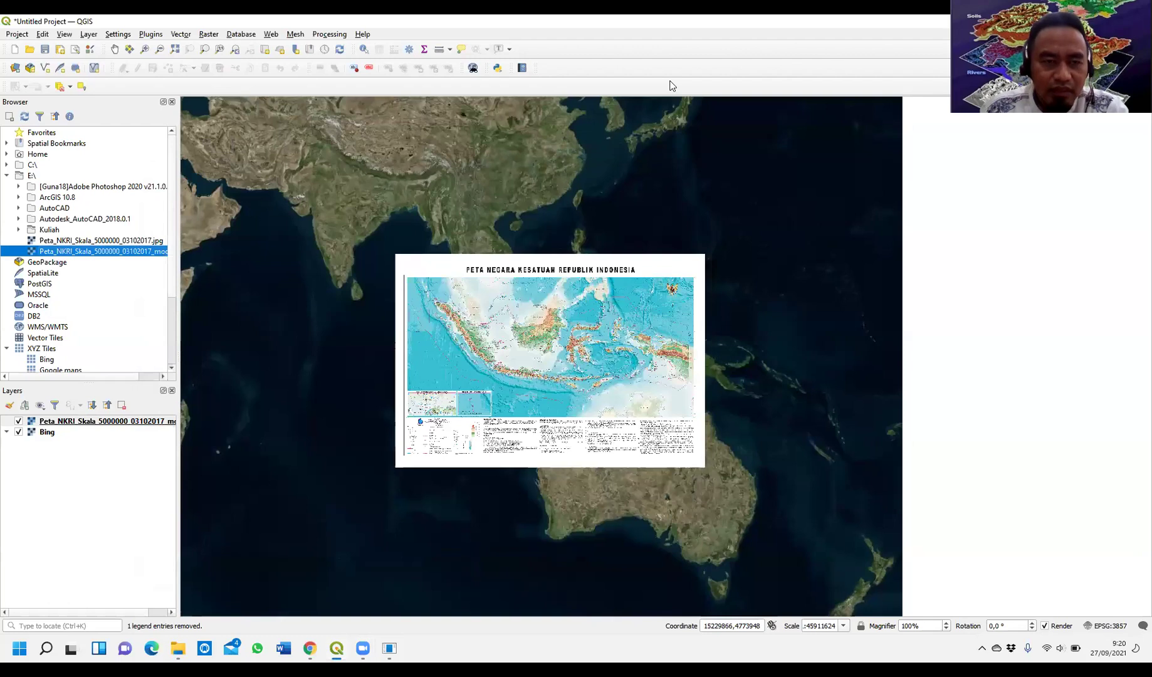
# - Inspect how the Peta_NKRI_Skala_5000000_03102017_modified raster lines up with the surrounding Bing imagery
pyautogui.scroll(1, 611, 266)
pyautogui.scroll(-1, 483, 384)
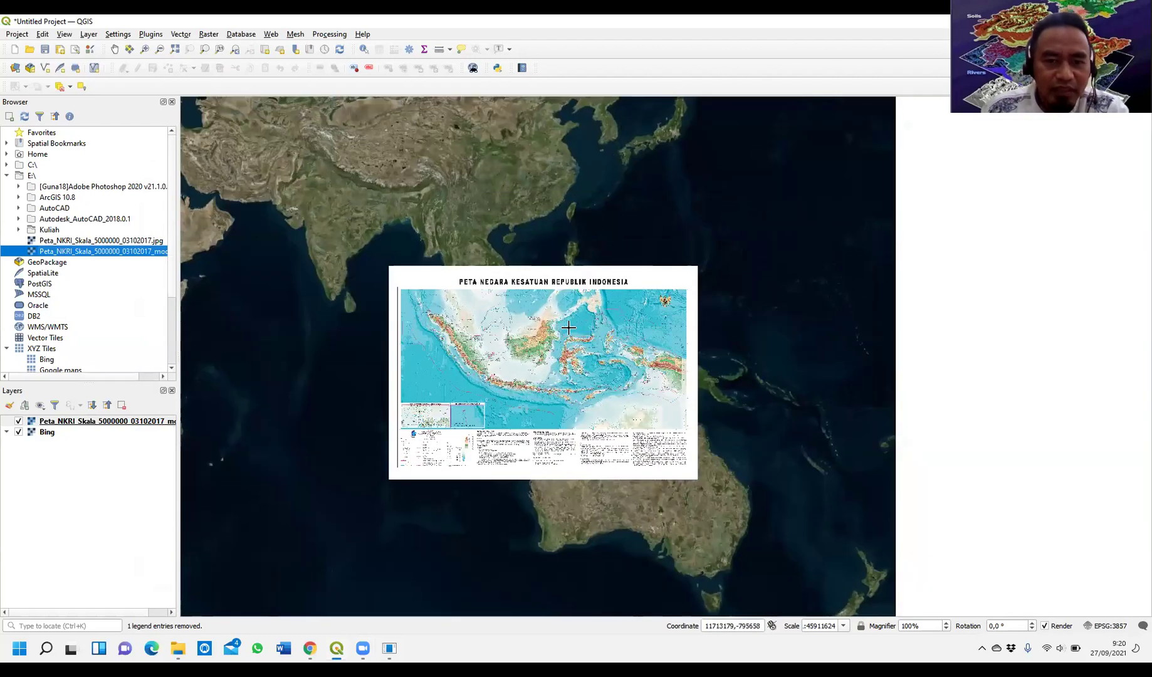
pyautogui.scroll(1, 568, 327)
pyautogui.scroll(1, 568, 327)
pyautogui.scroll(-1, 568, 328)
pyautogui.scroll(-1, 567, 327)
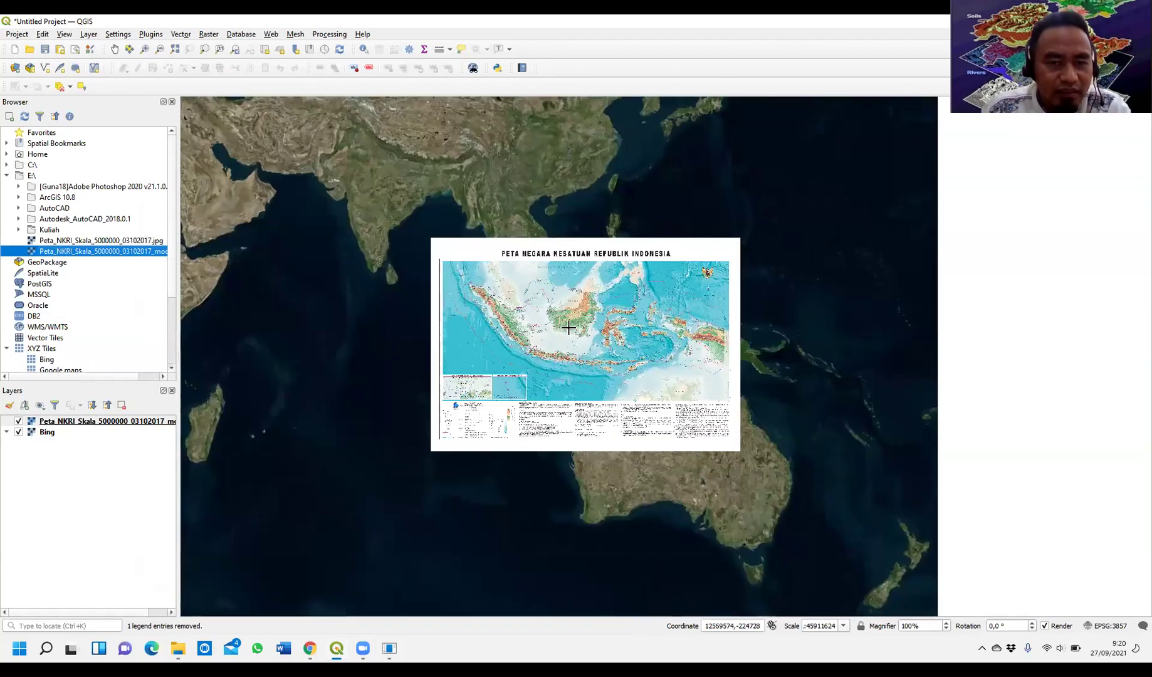
pyautogui.scroll(1, 568, 327)
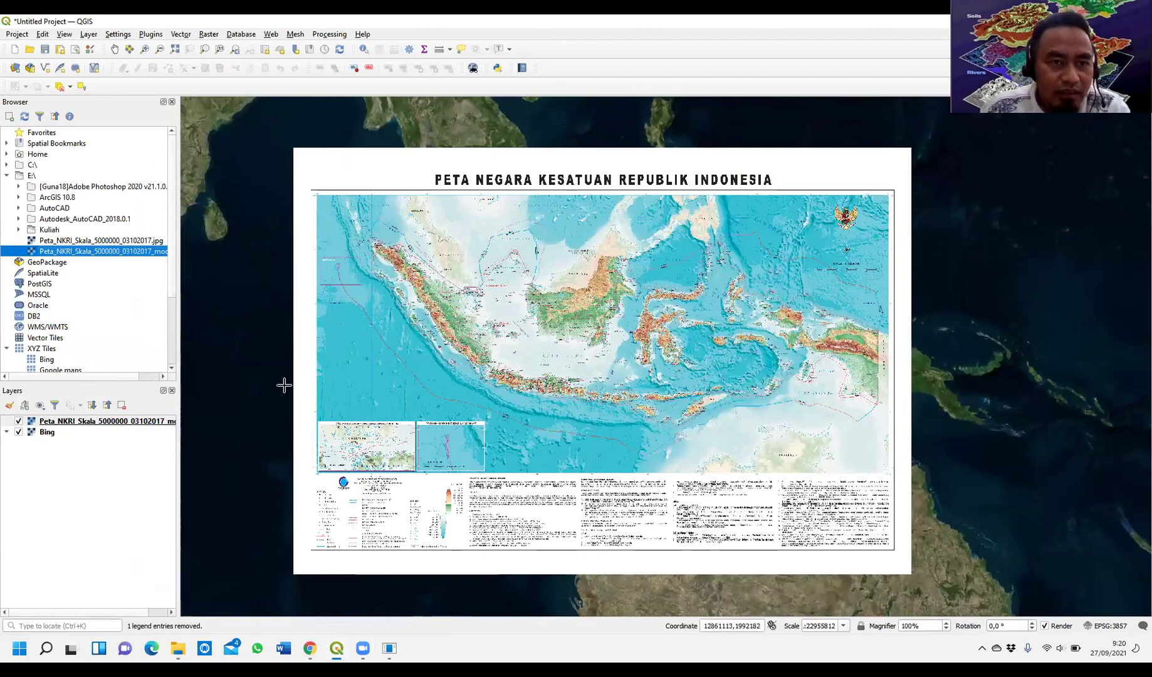
# - Open Peta_NKRI_Skala_5000000_03102017.jpg from the E: drive in the Georeferencer
pyautogui.click(207, 33)
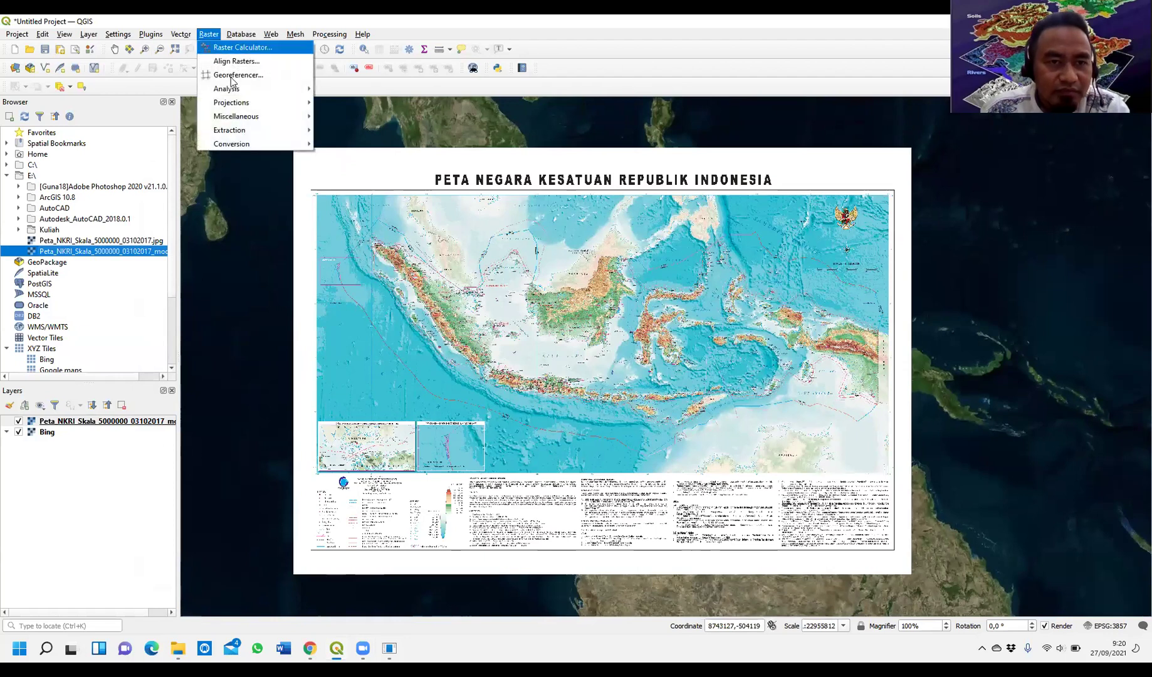
pyautogui.click(250, 76)
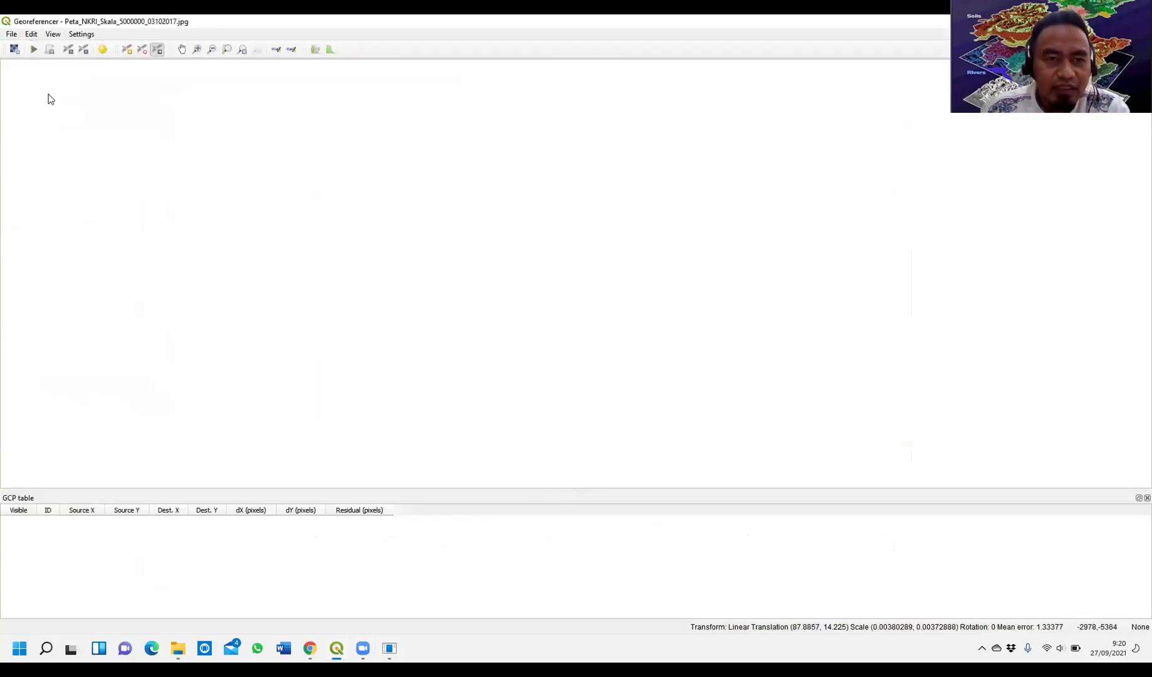
pyautogui.click(11, 33)
pyautogui.click(32, 59)
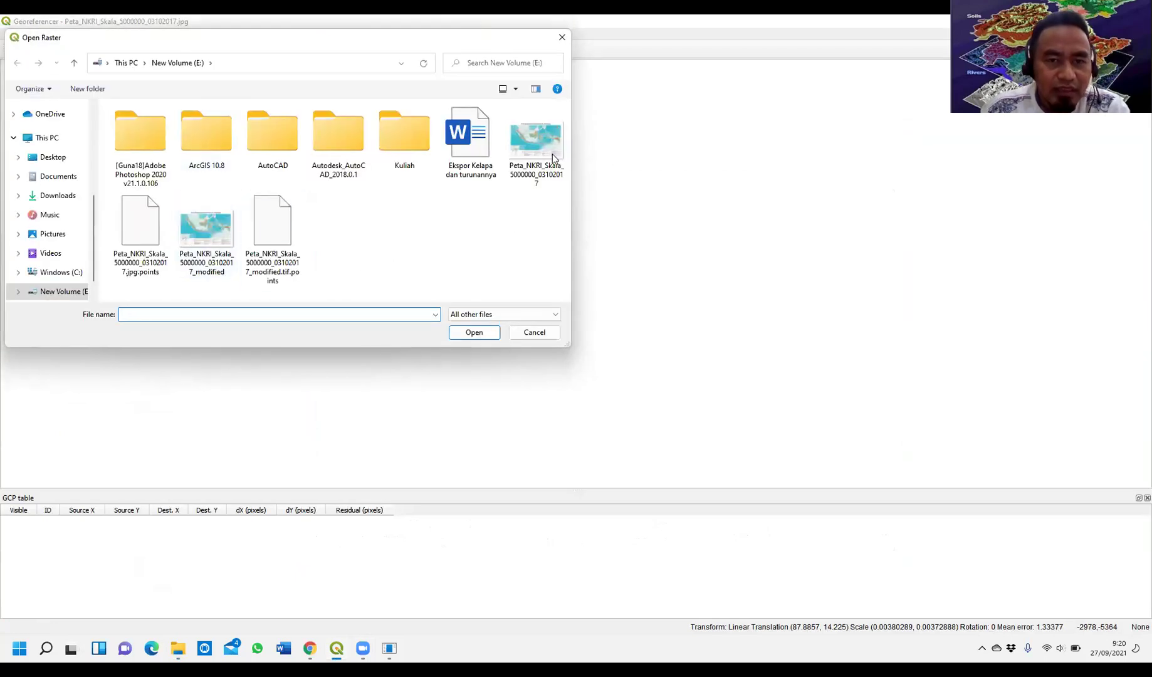
pyautogui.doubleClick(553, 155)
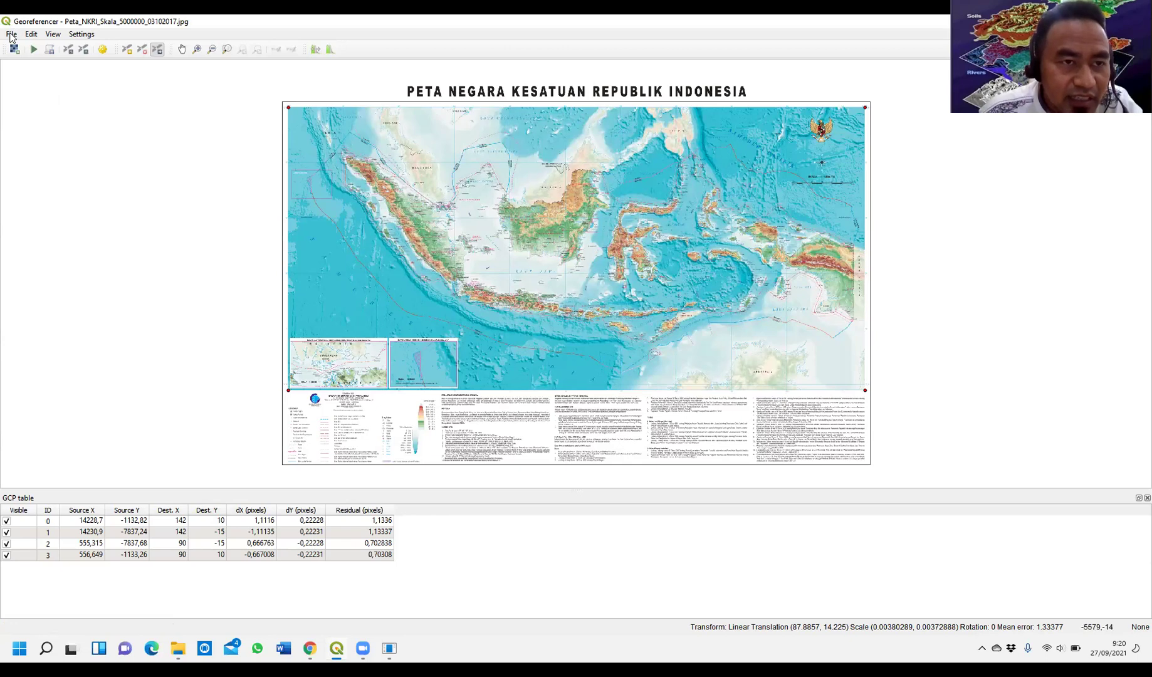
# - Try Linear resampling in the transformation settings, return to Nearest neighbour and accept the settings with EPSG:4326 as target
pyautogui.click(103, 50)
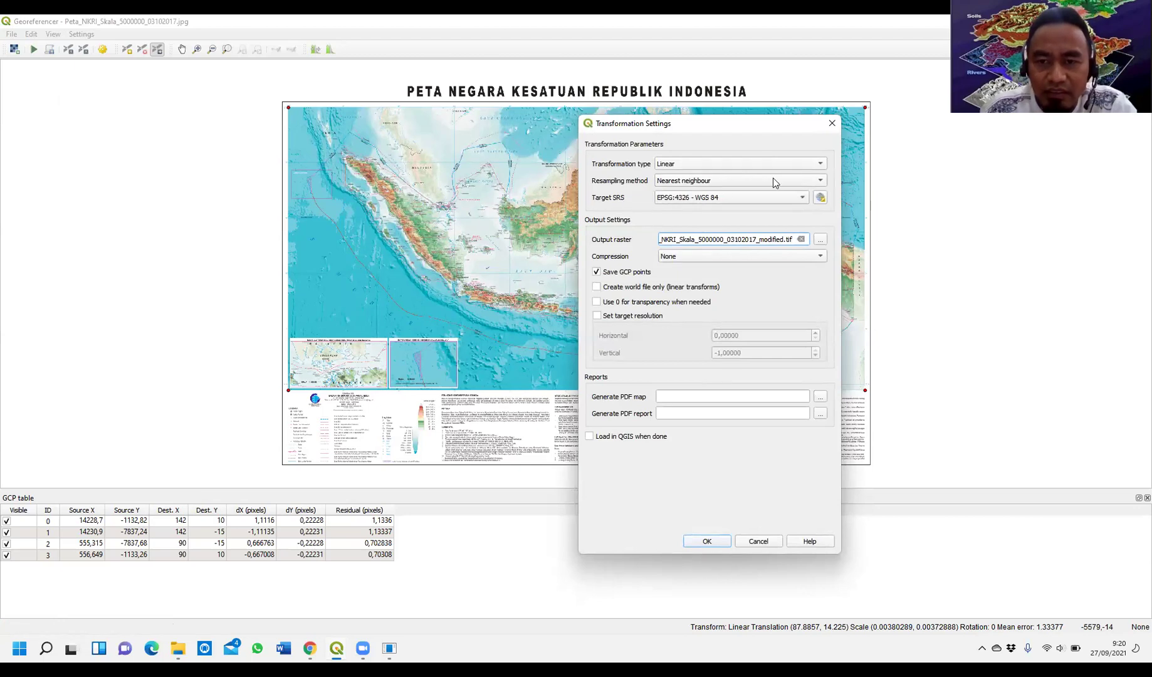
pyautogui.click(669, 184)
pyautogui.click(669, 183)
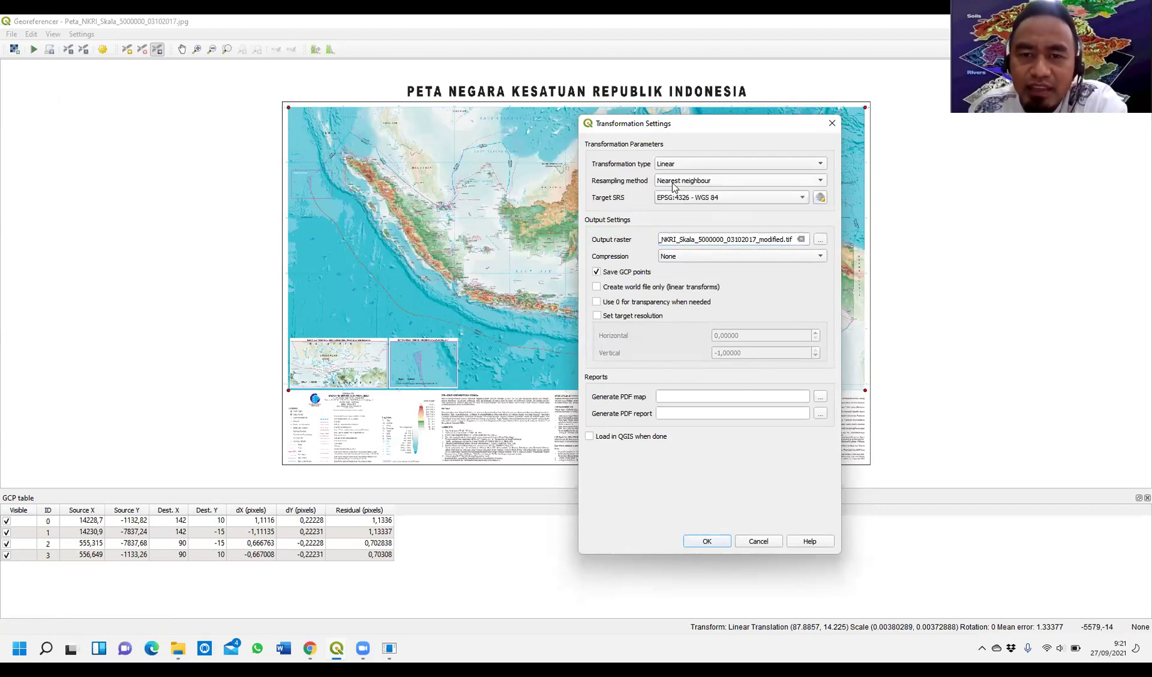
pyautogui.click(673, 185)
pyautogui.click(676, 193)
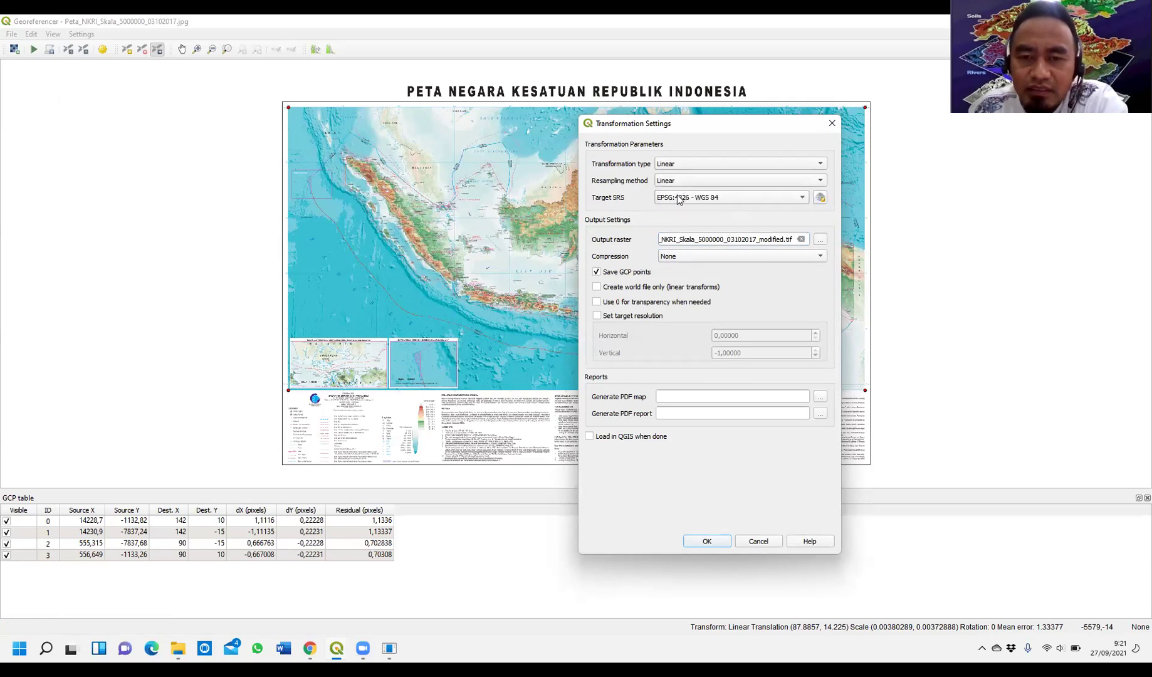
pyautogui.click(677, 182)
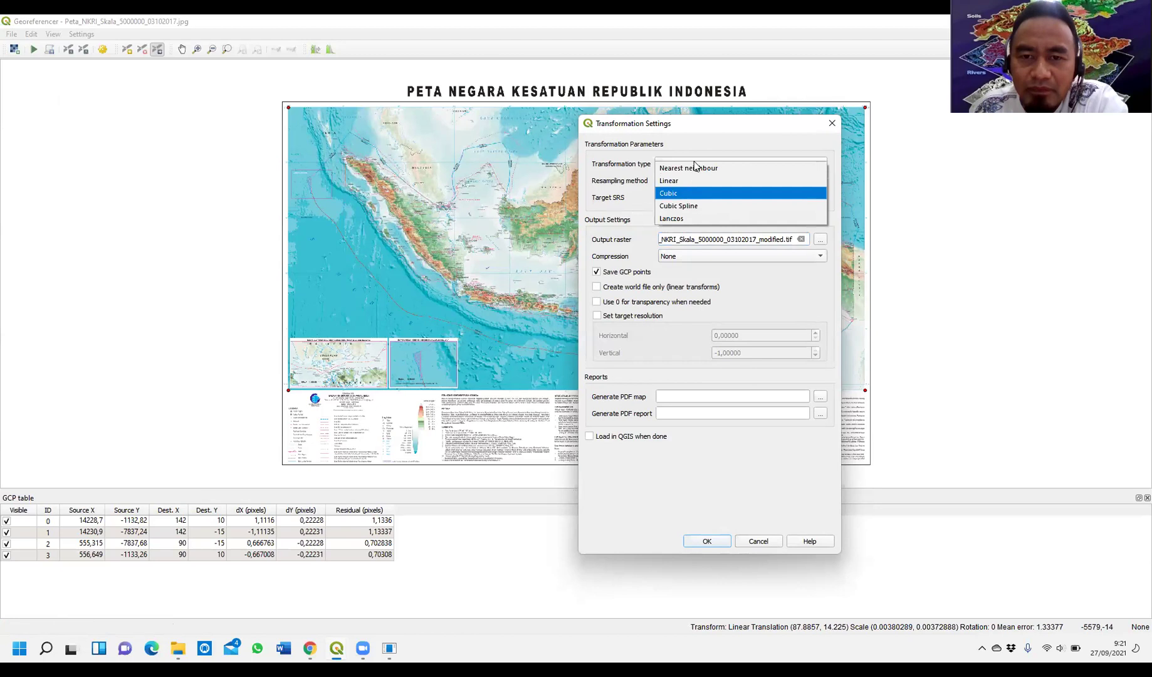
pyautogui.click(696, 167)
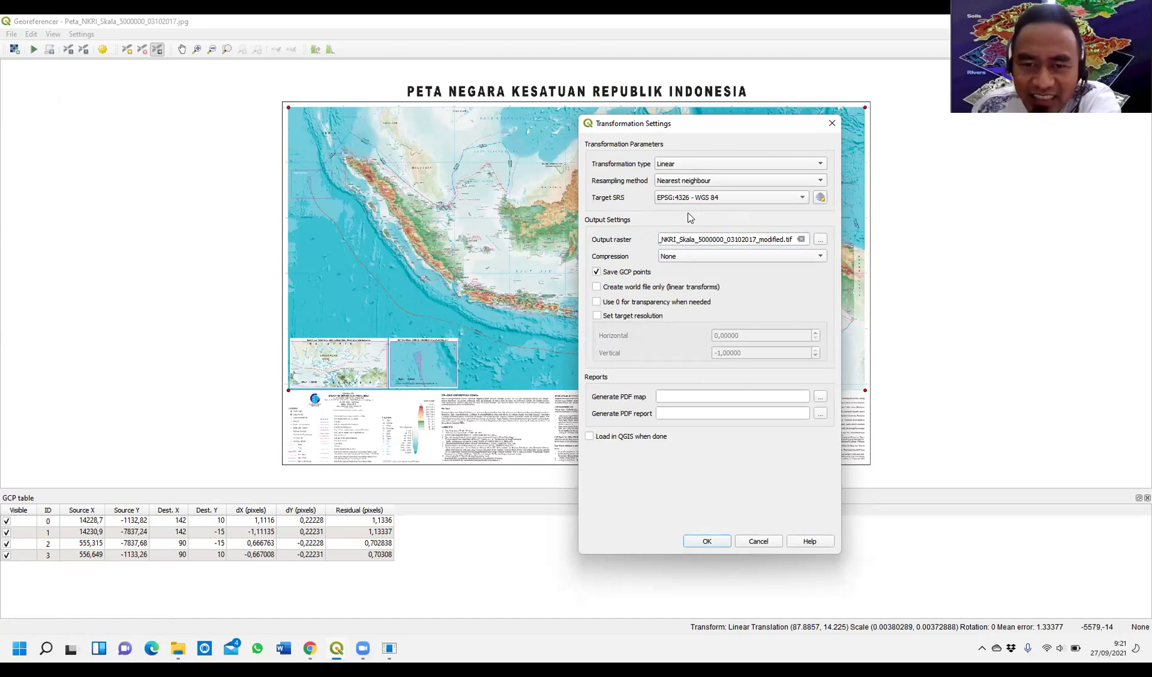
pyautogui.click(686, 187)
pyautogui.click(689, 193)
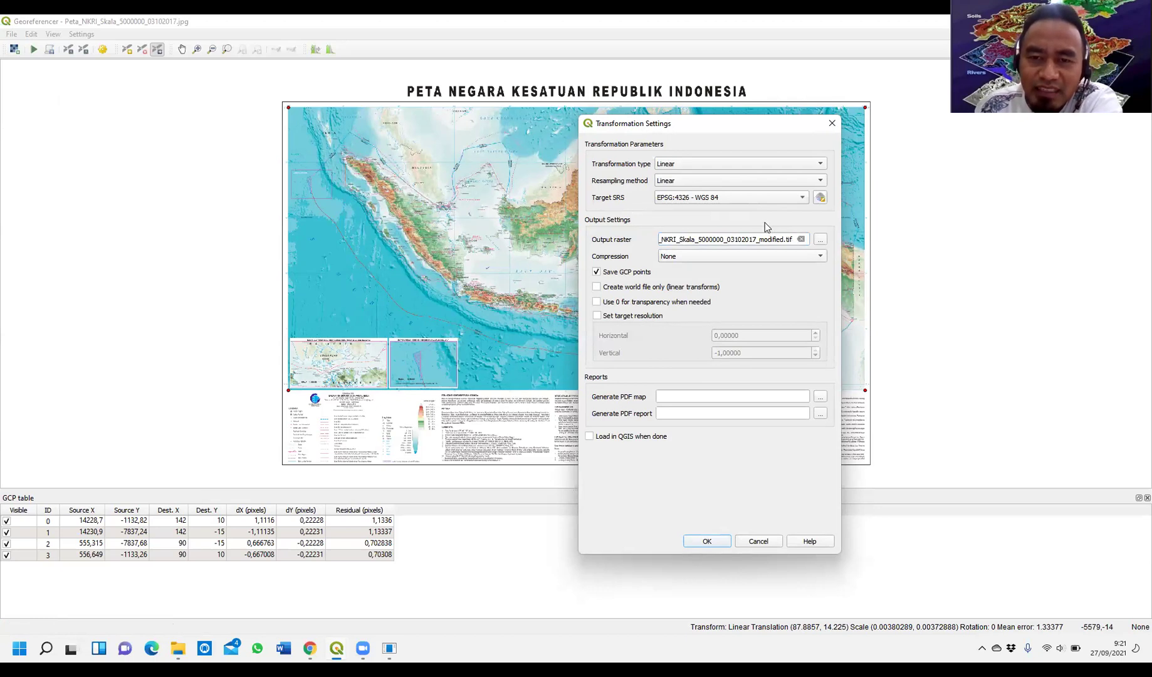
pyautogui.click(690, 182)
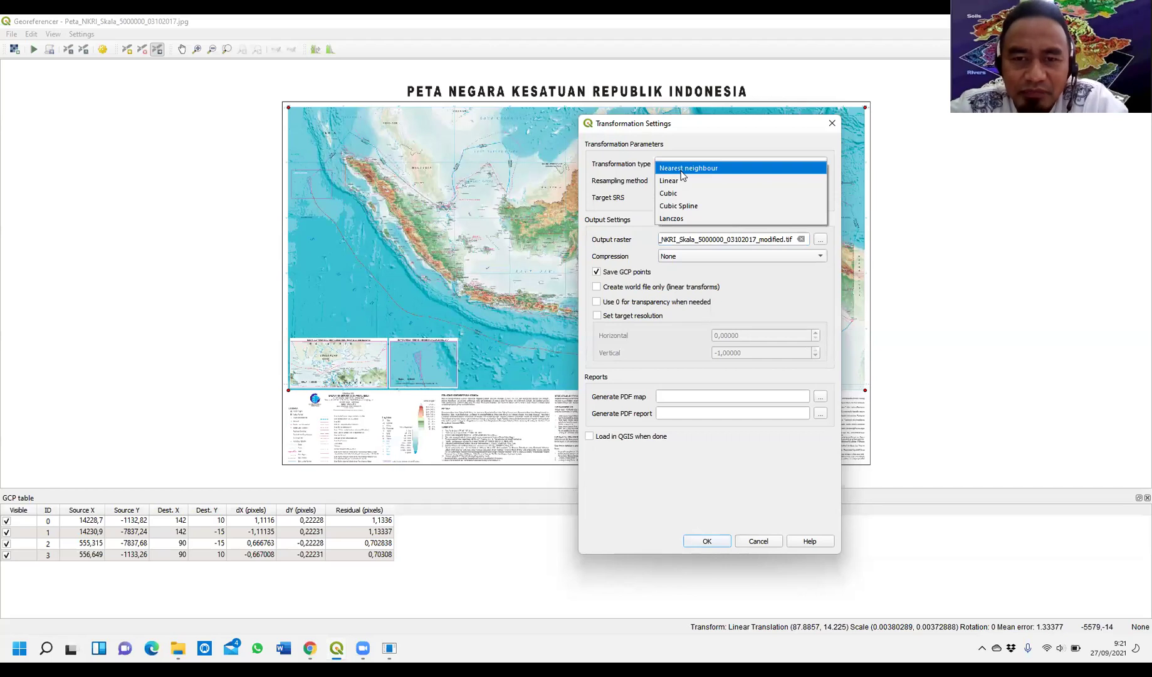
pyautogui.click(681, 170)
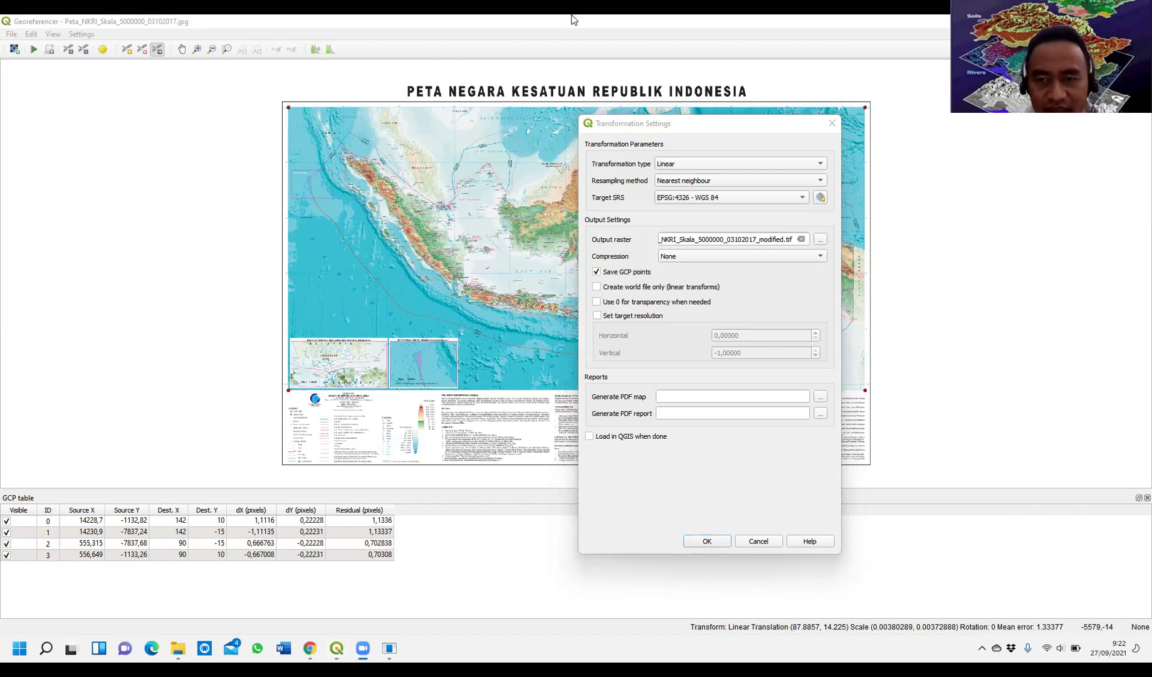
pyautogui.click(707, 541)
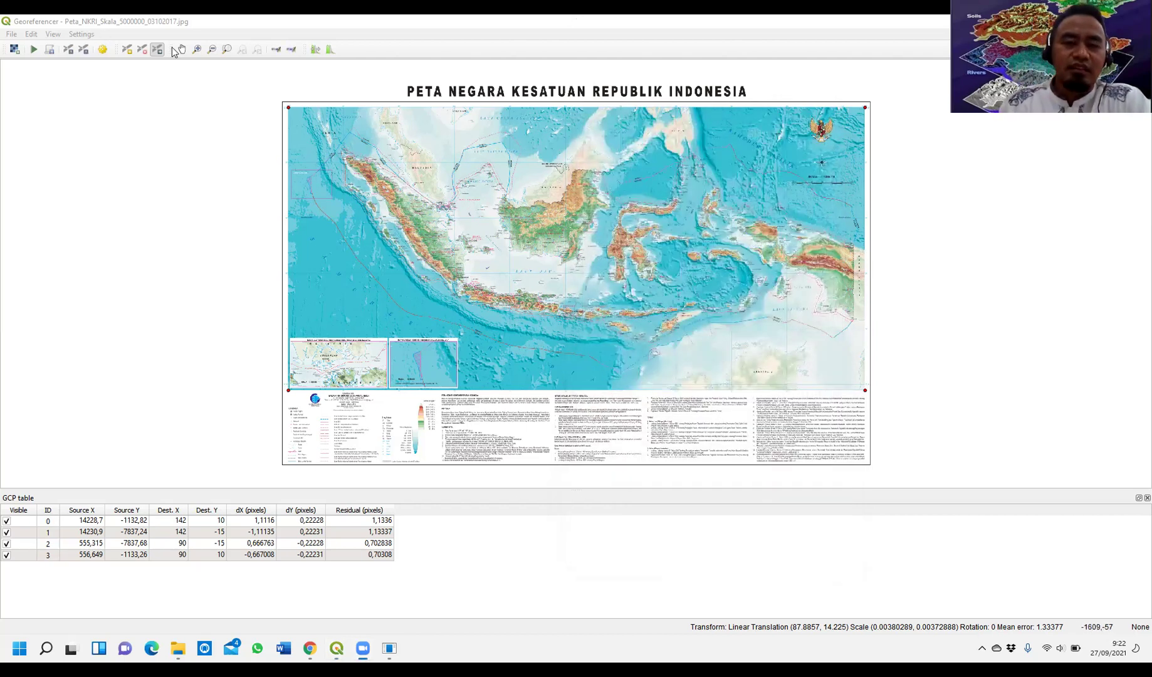
# - Return to the main map window and examine the georeferenced map closely, including its coordinate labels near the Garuda emblem
pyautogui.click(11, 34)
pyautogui.click(280, 224)
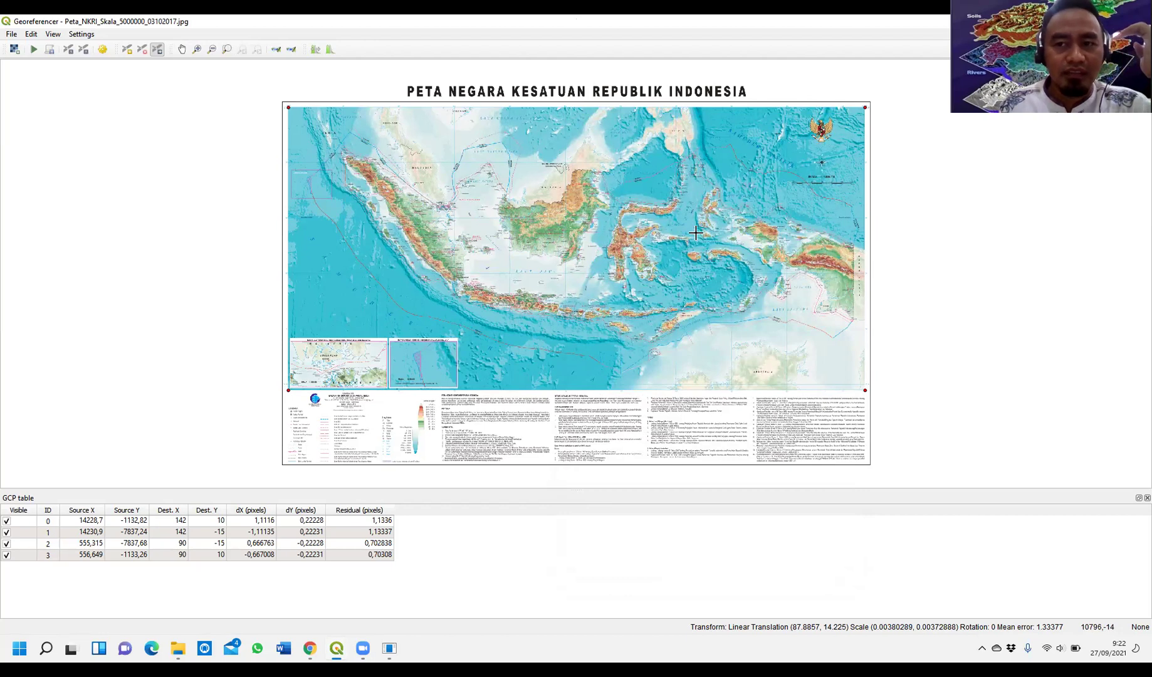
pyautogui.hotkey('alt', 'Tab')
pyautogui.scroll(-1, 542, 278)
pyautogui.scroll(1, 542, 278)
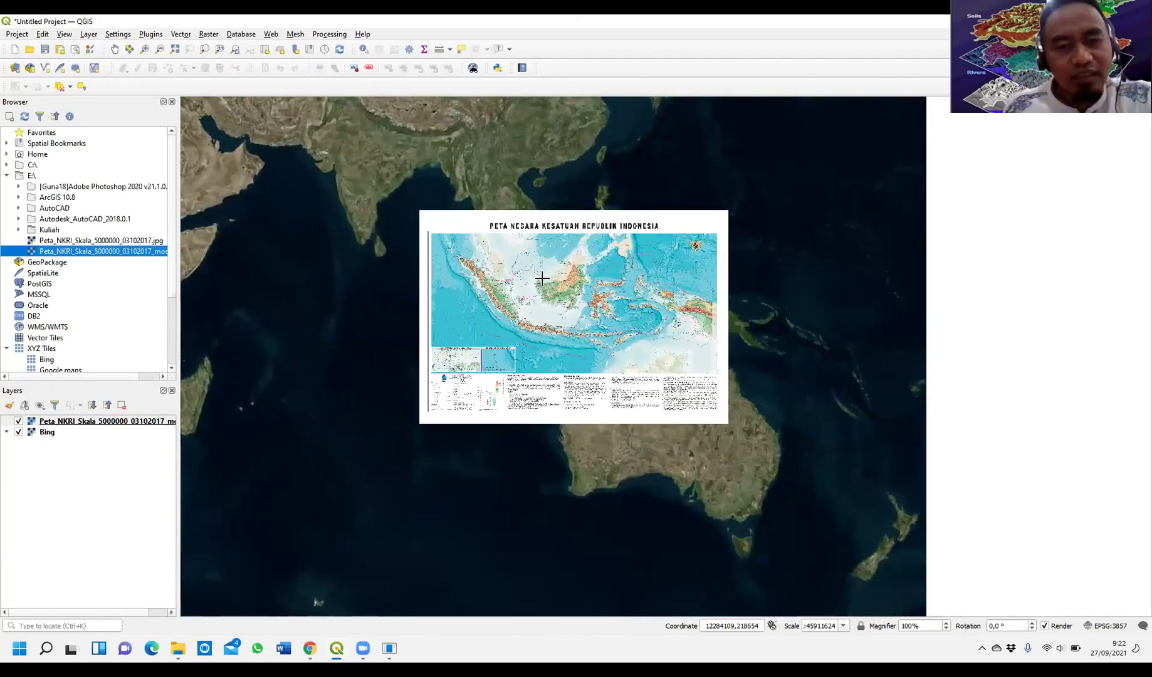
pyautogui.scroll(1, 542, 277)
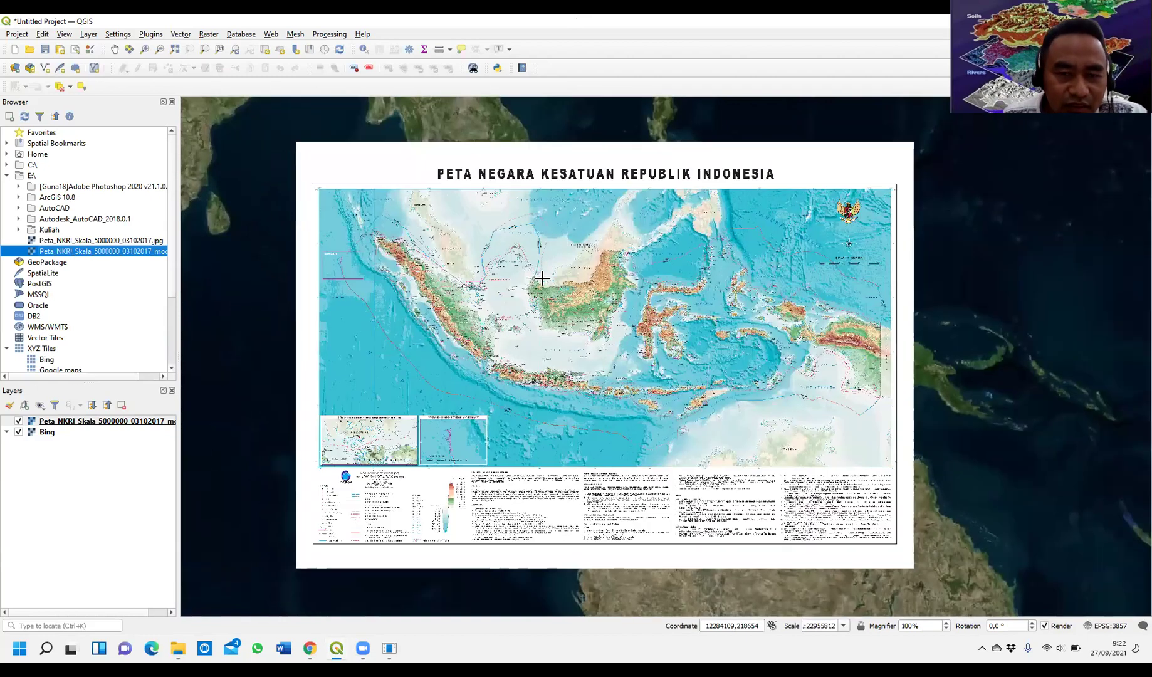
pyautogui.scroll(1, 542, 278)
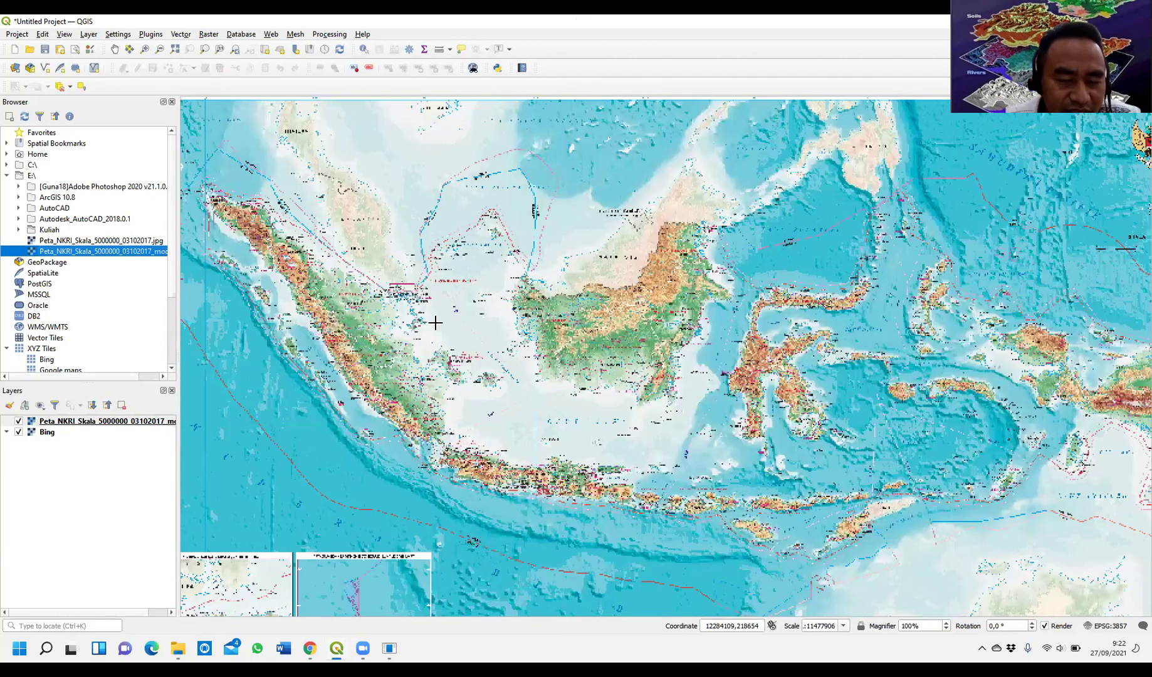
pyautogui.scroll(-1, 438, 316)
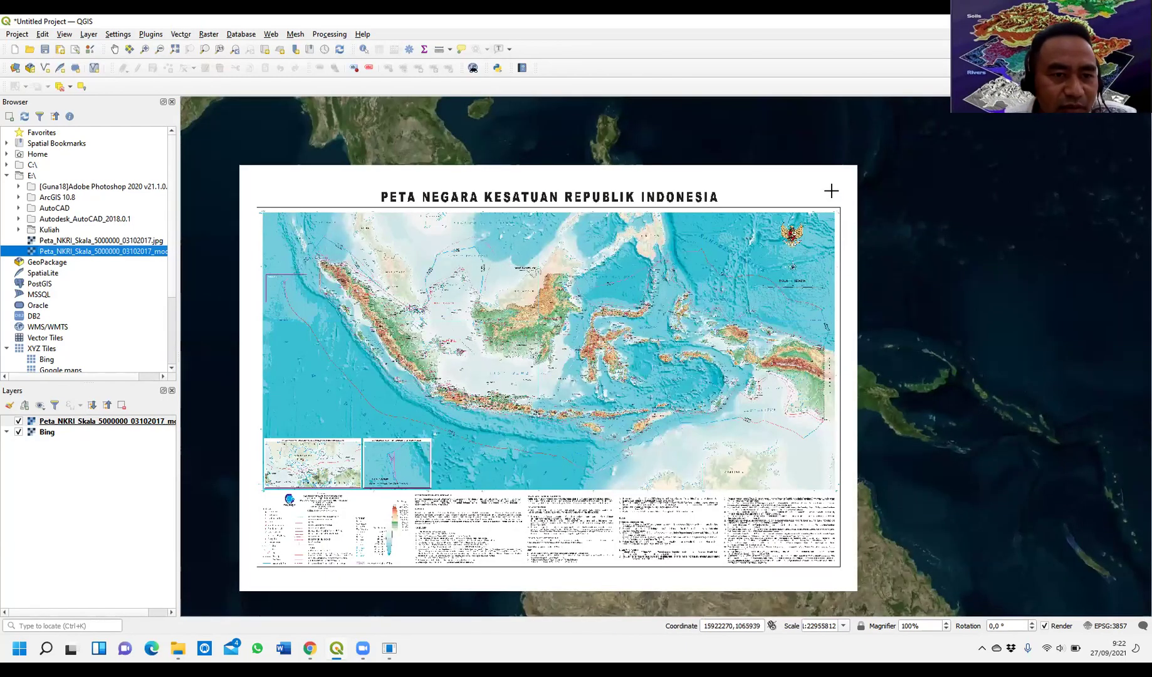
pyautogui.scroll(1, 830, 190)
pyautogui.scroll(1, 830, 189)
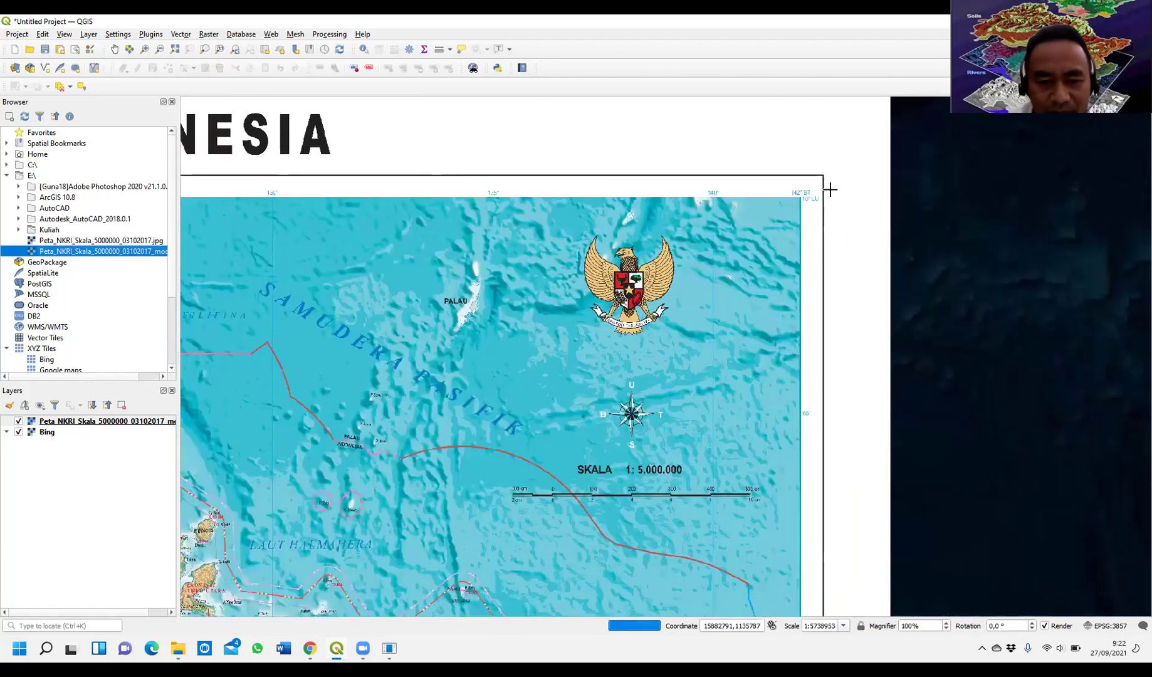
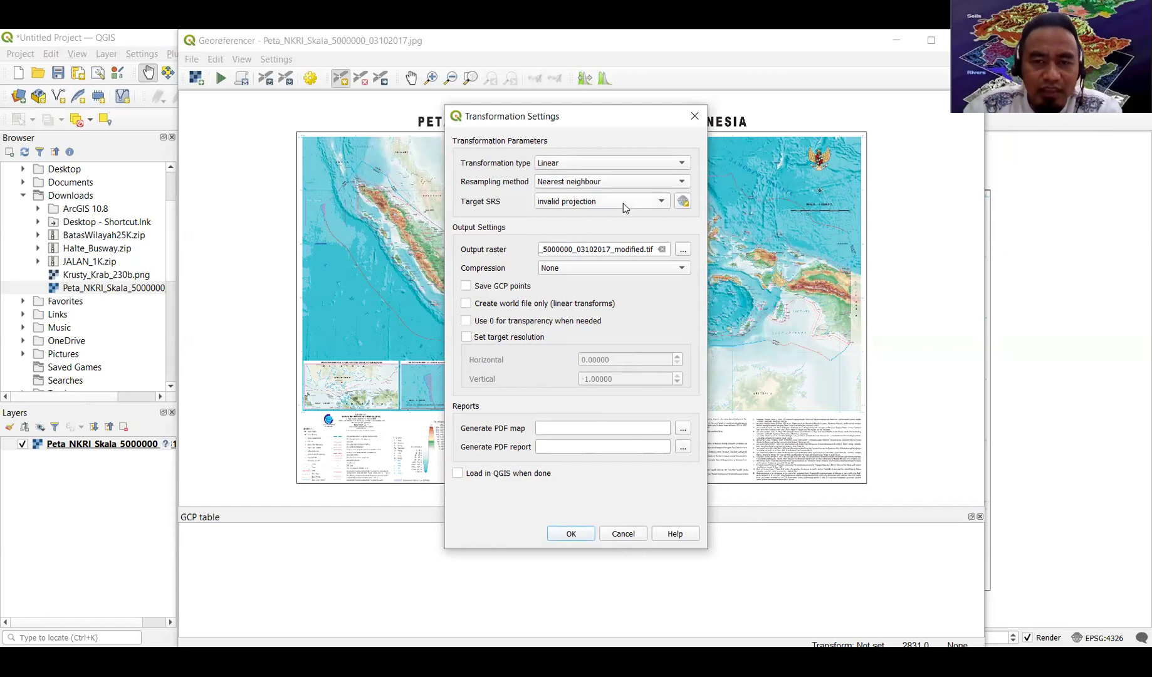
# - Open the coordinate reference system selector for the target SRS in the transformation settings
pyautogui.click(631, 199)
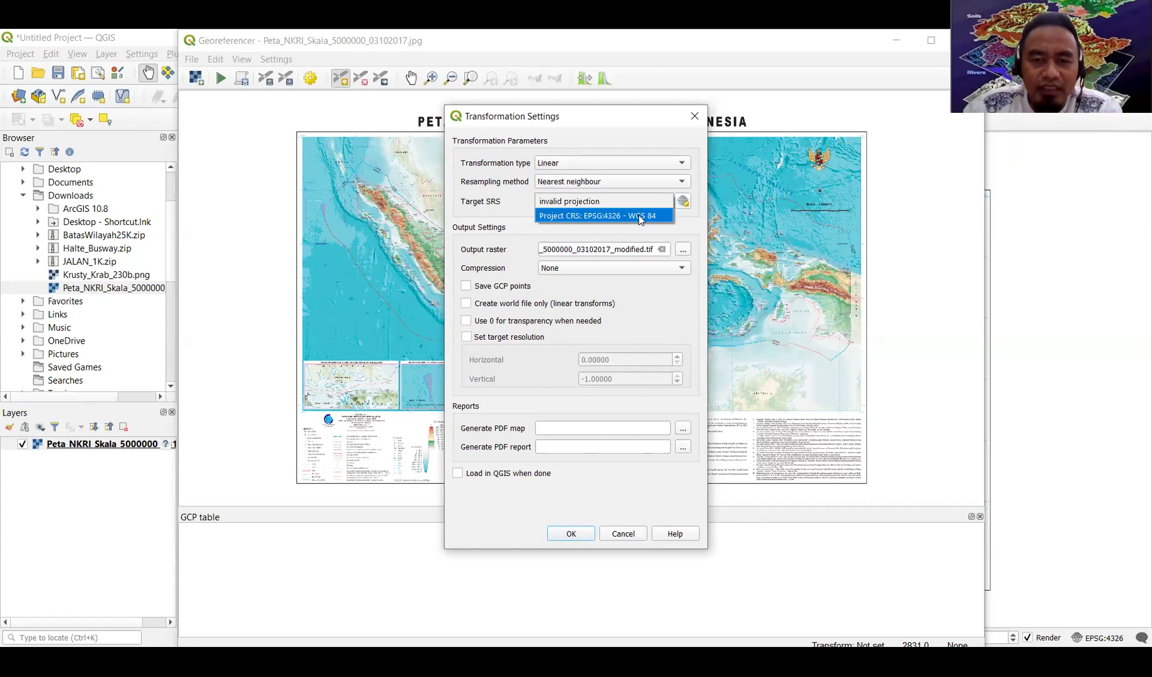
pyautogui.click(683, 201)
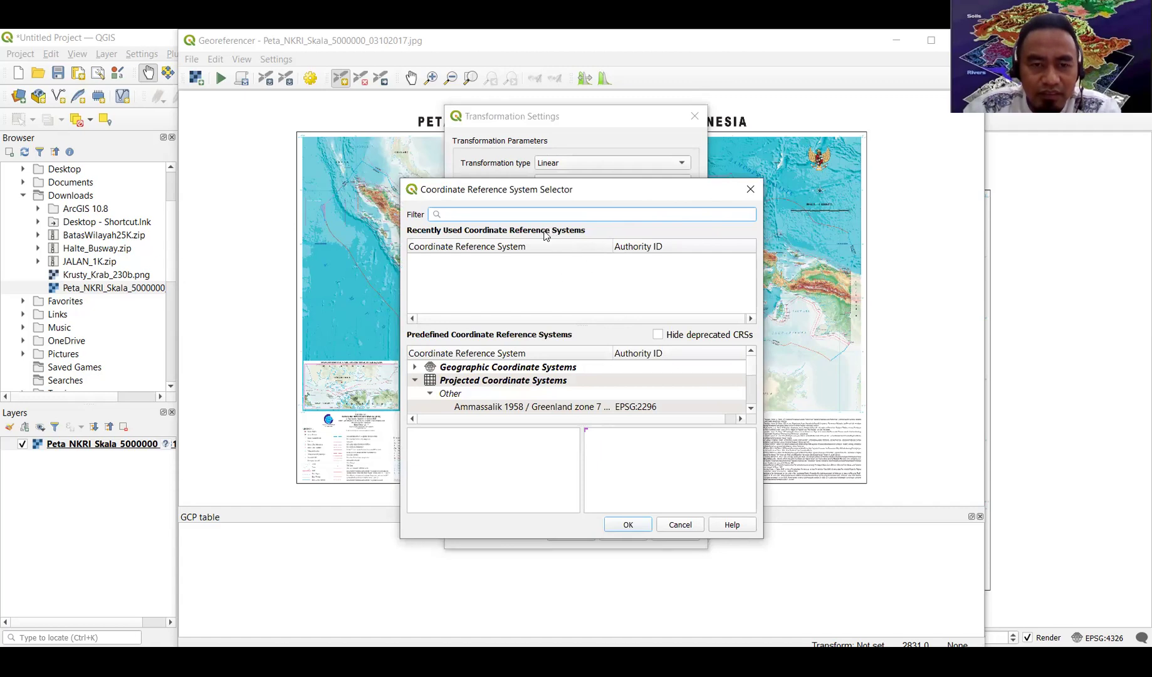
# - Set the transformation's target SRS to EPSG:4326 - WGS 84 and accept the transformation settings
pyautogui.write('234')
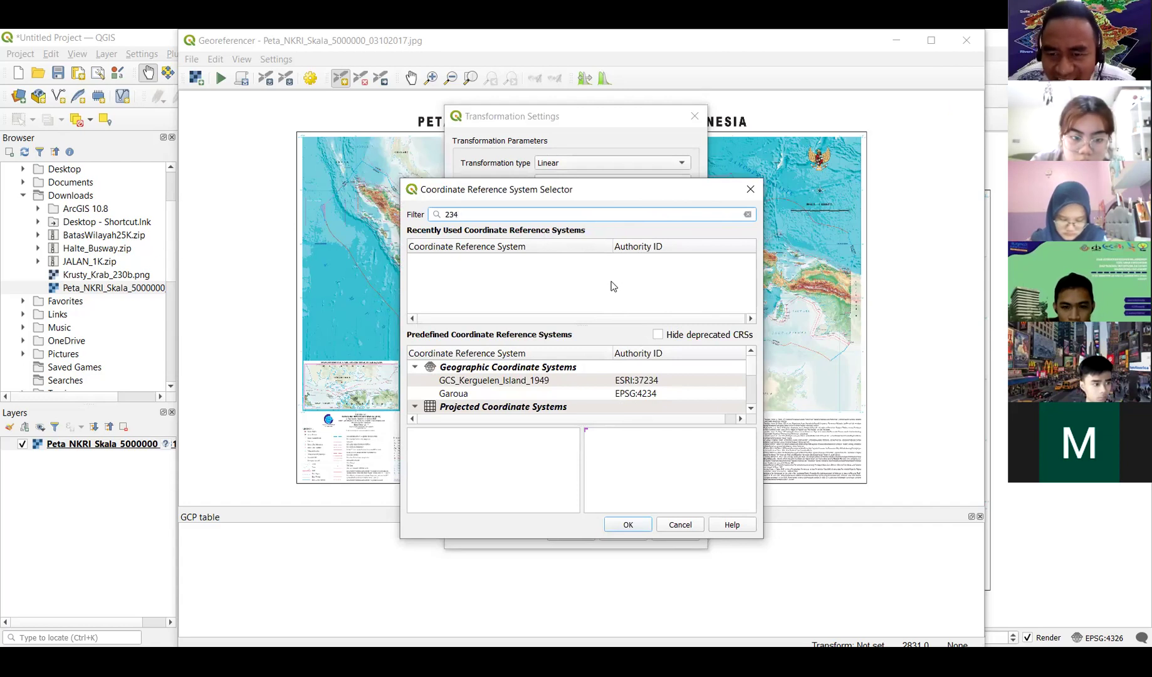
pyautogui.press('BackSpace')
pyautogui.press('BackSpace')
pyautogui.write('4')
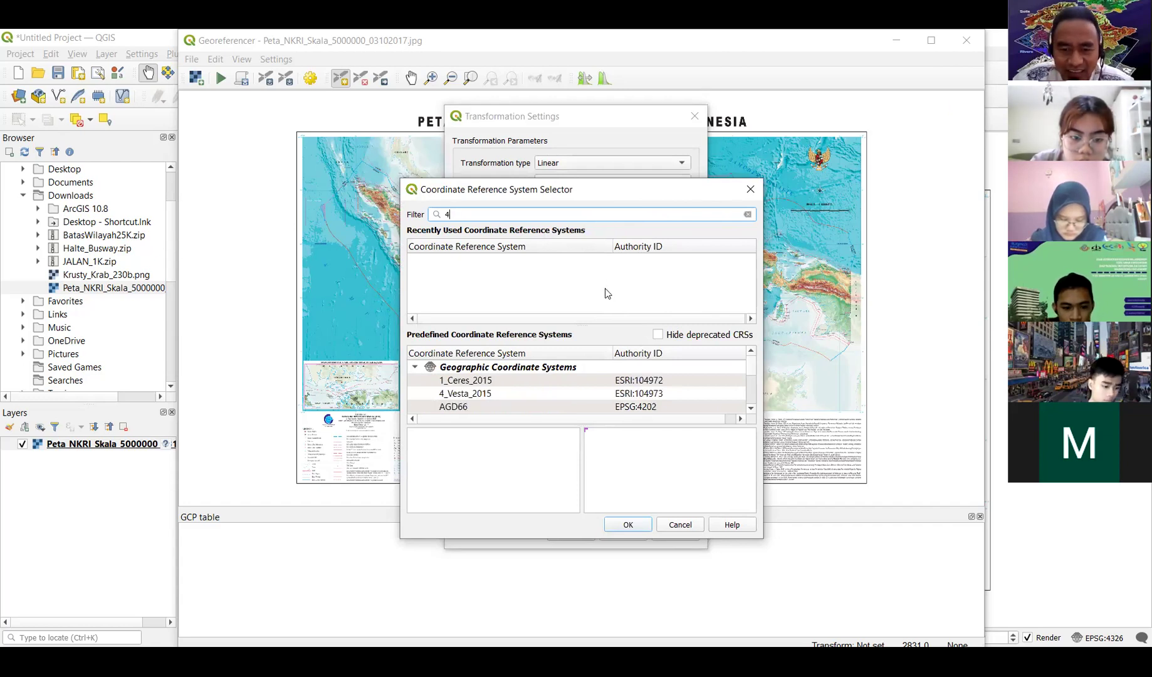
pyautogui.write('326')
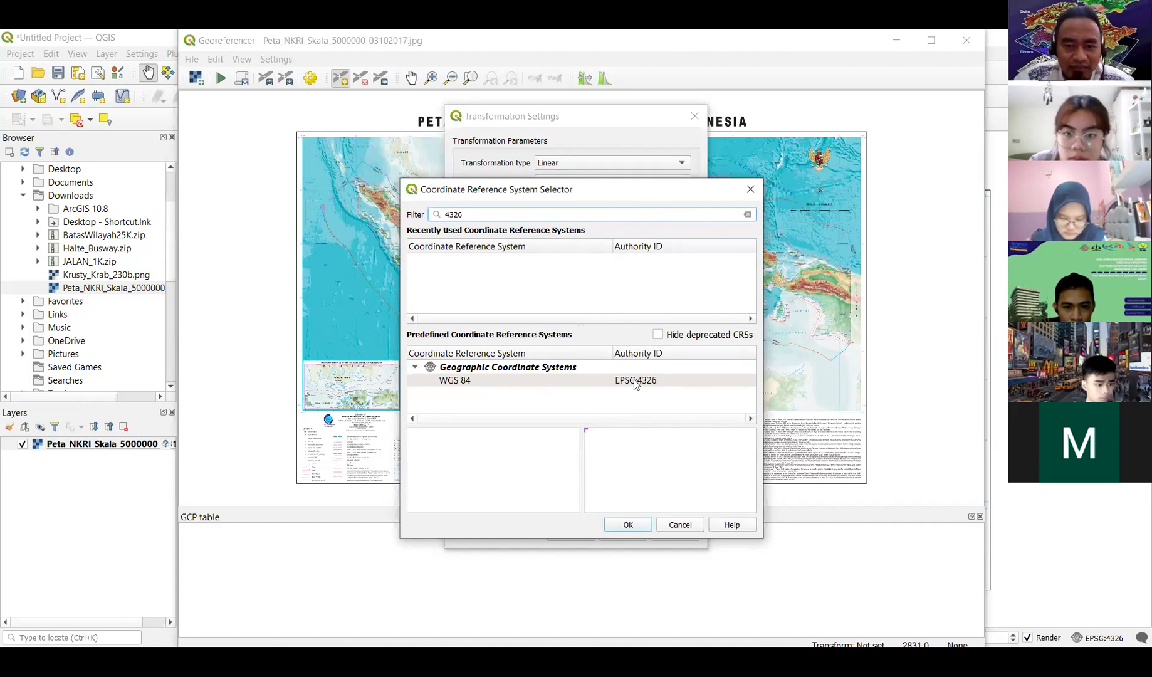
pyautogui.click(635, 384)
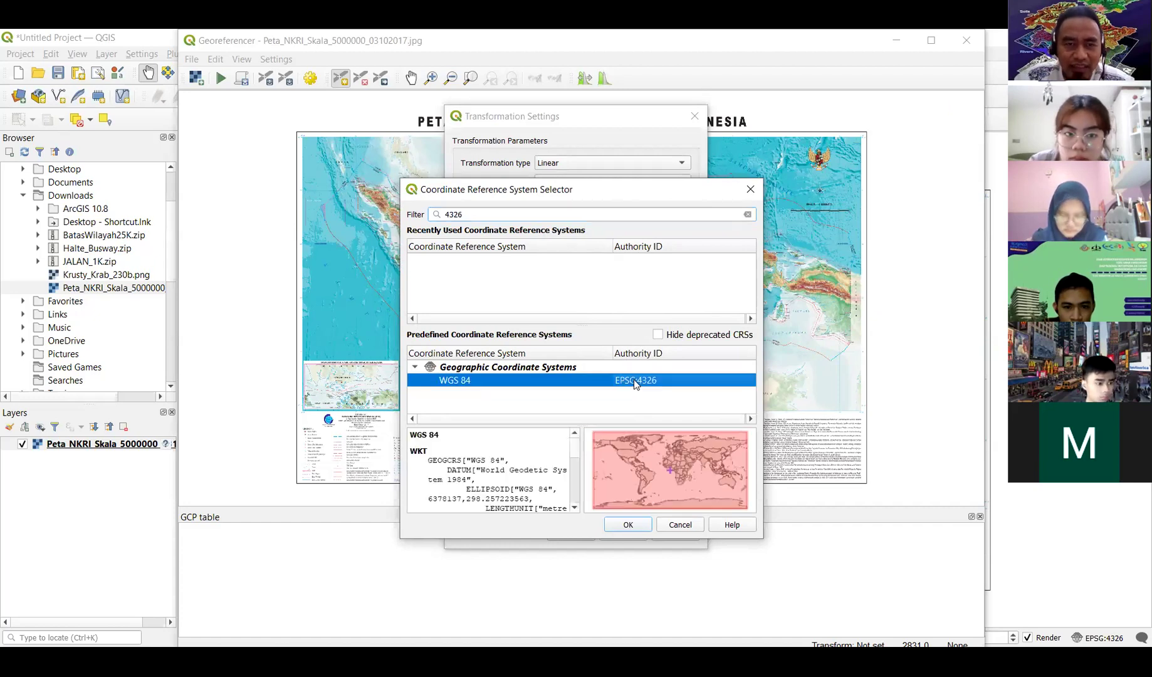
pyautogui.click(637, 528)
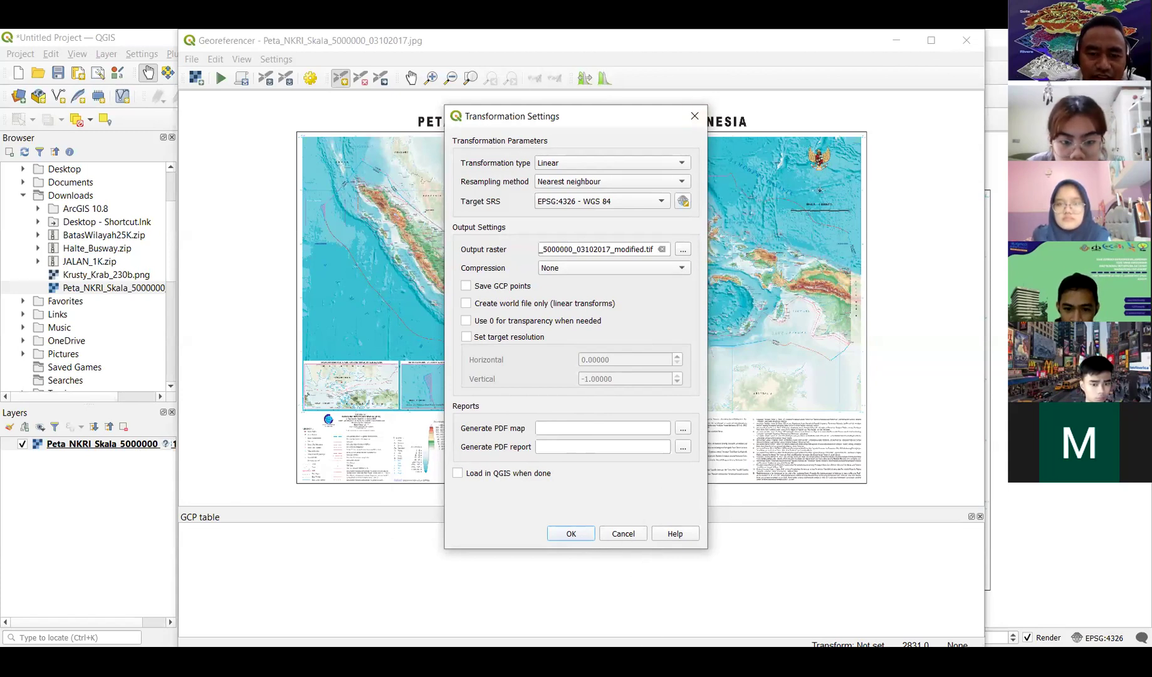
pyautogui.click(570, 533)
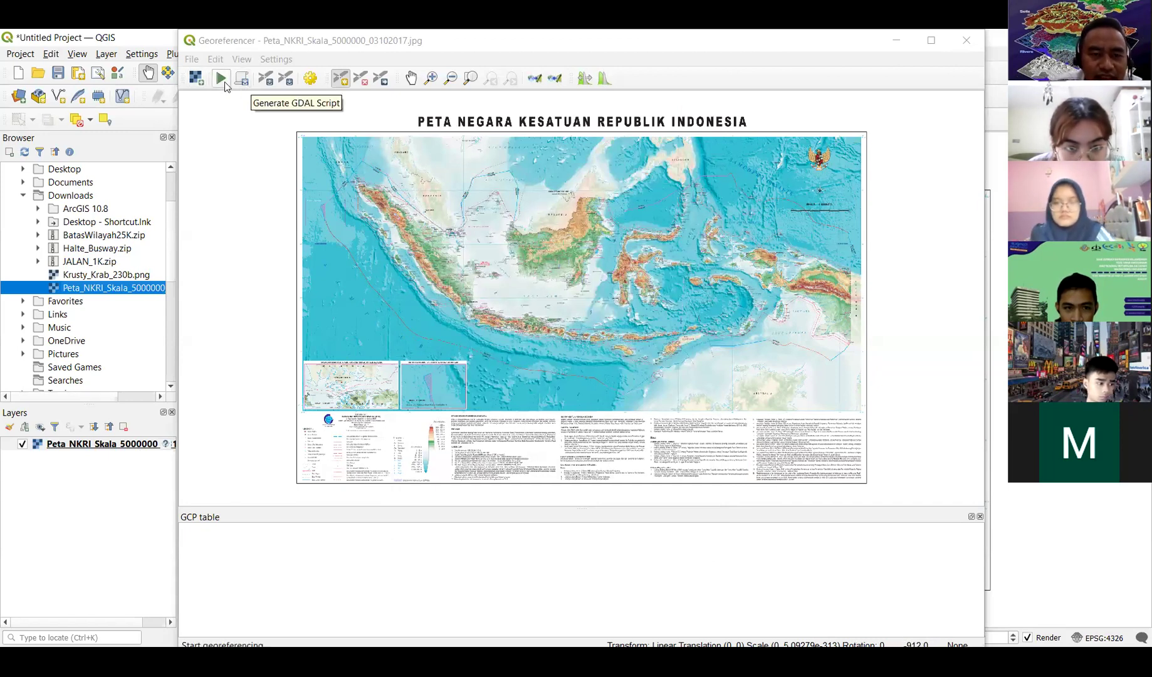
pyautogui.click(343, 84)
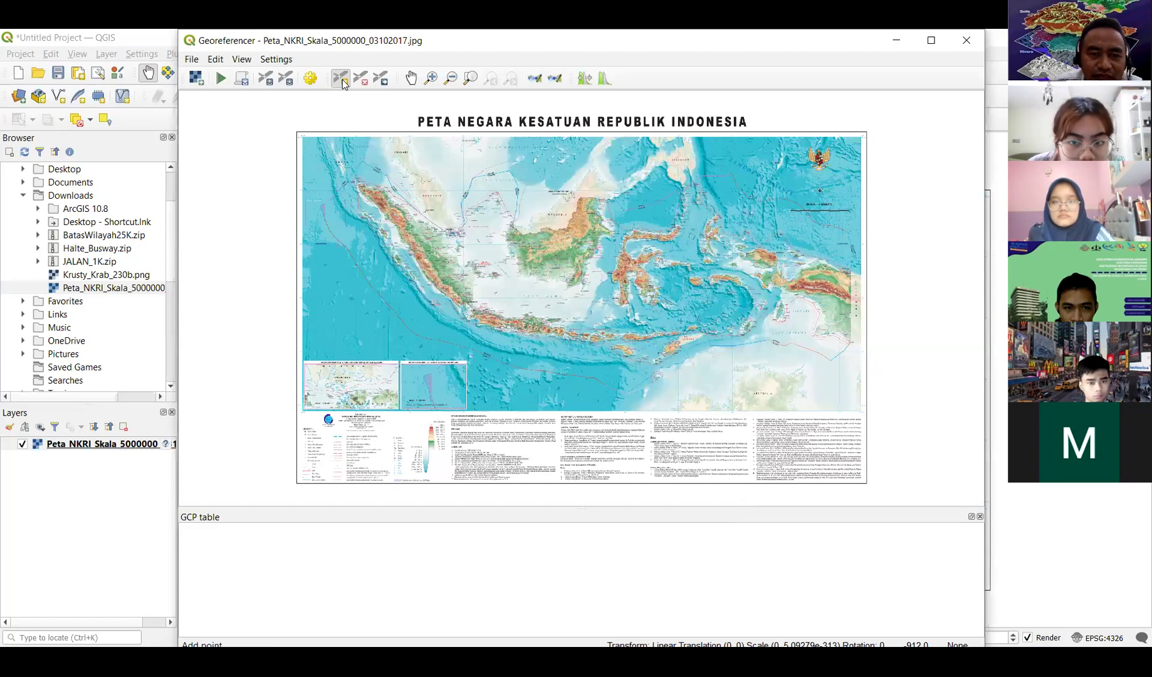
pyautogui.click(451, 201)
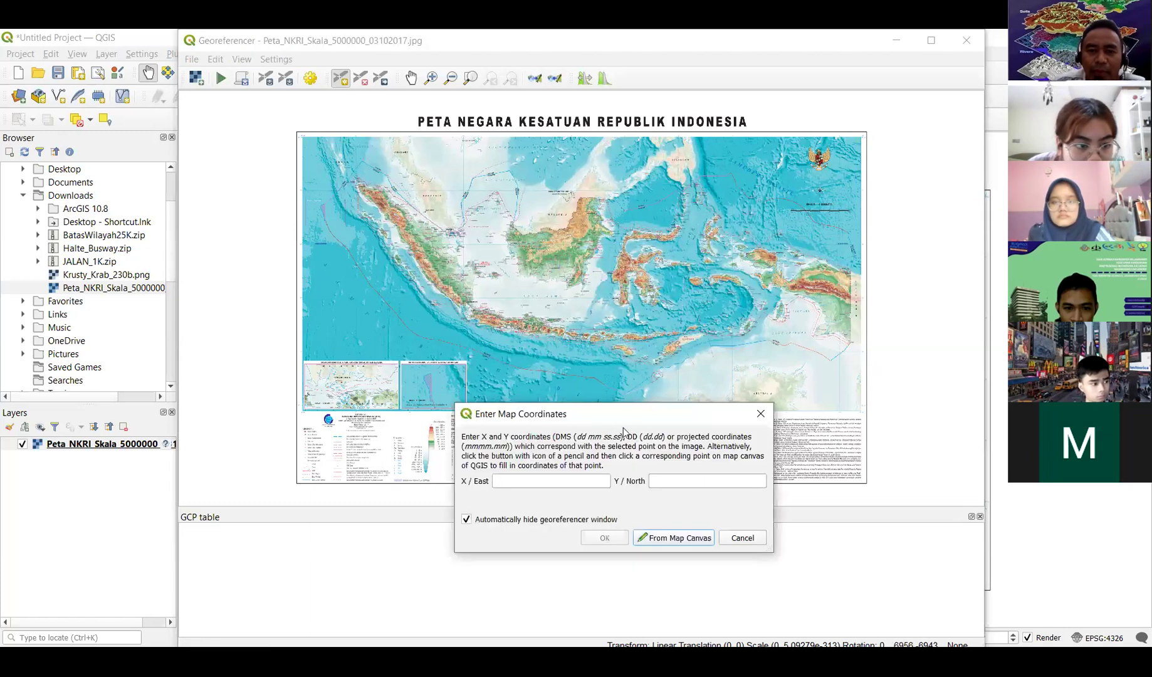
pyautogui.click(762, 412)
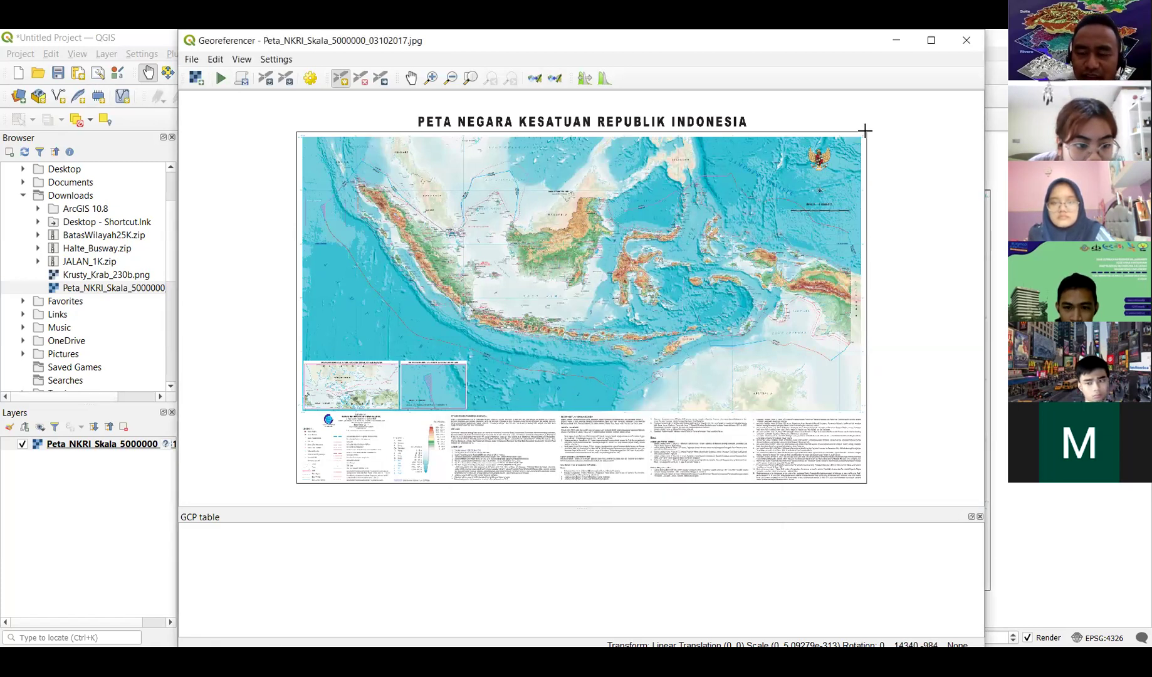
pyautogui.click(864, 130)
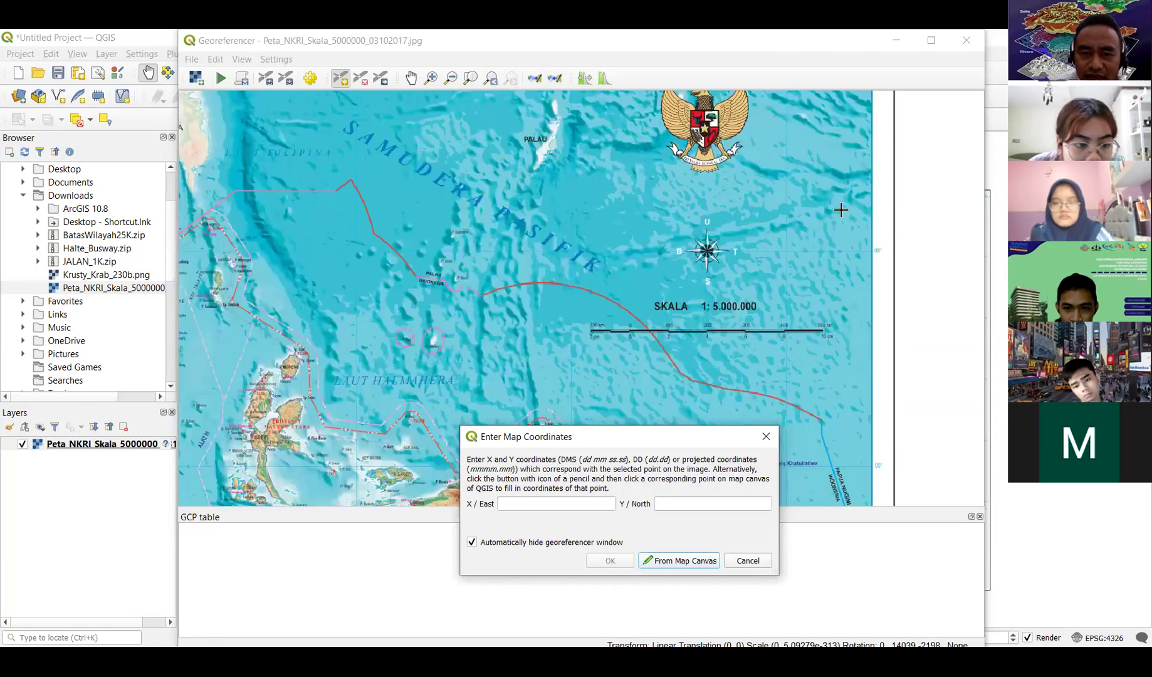
pyautogui.click(866, 193)
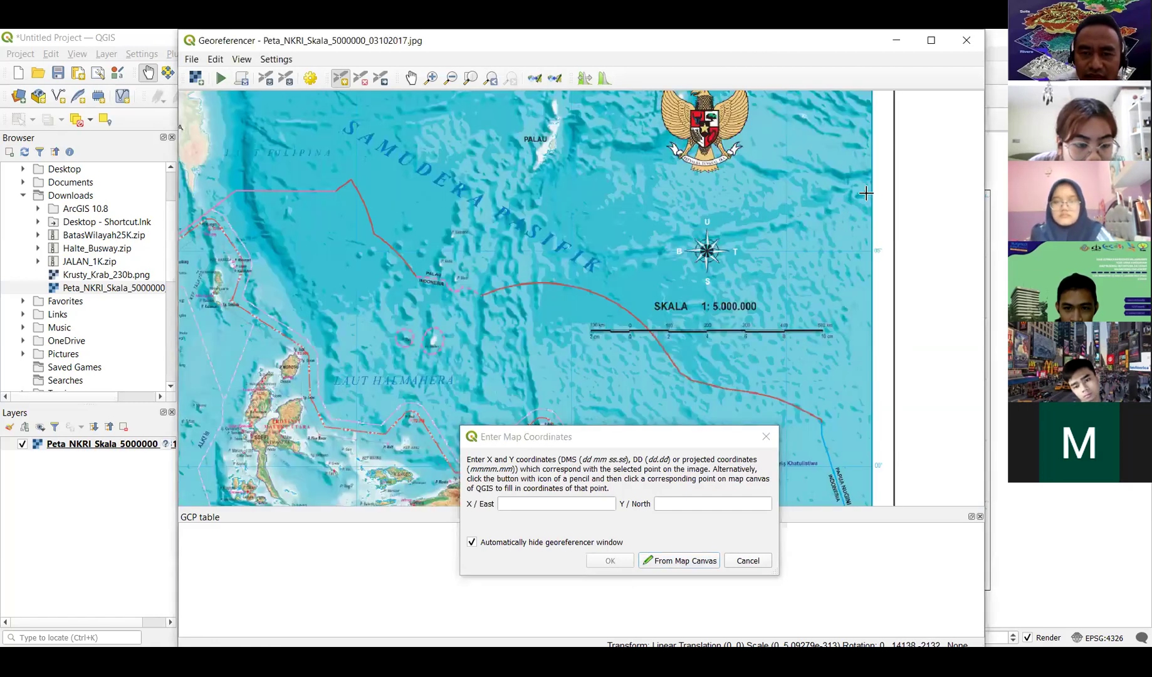
# - Add a ground control point at the map's northeastern grid corner with X/East 142 and Y/North 10
pyautogui.scroll(1, 874, 185)
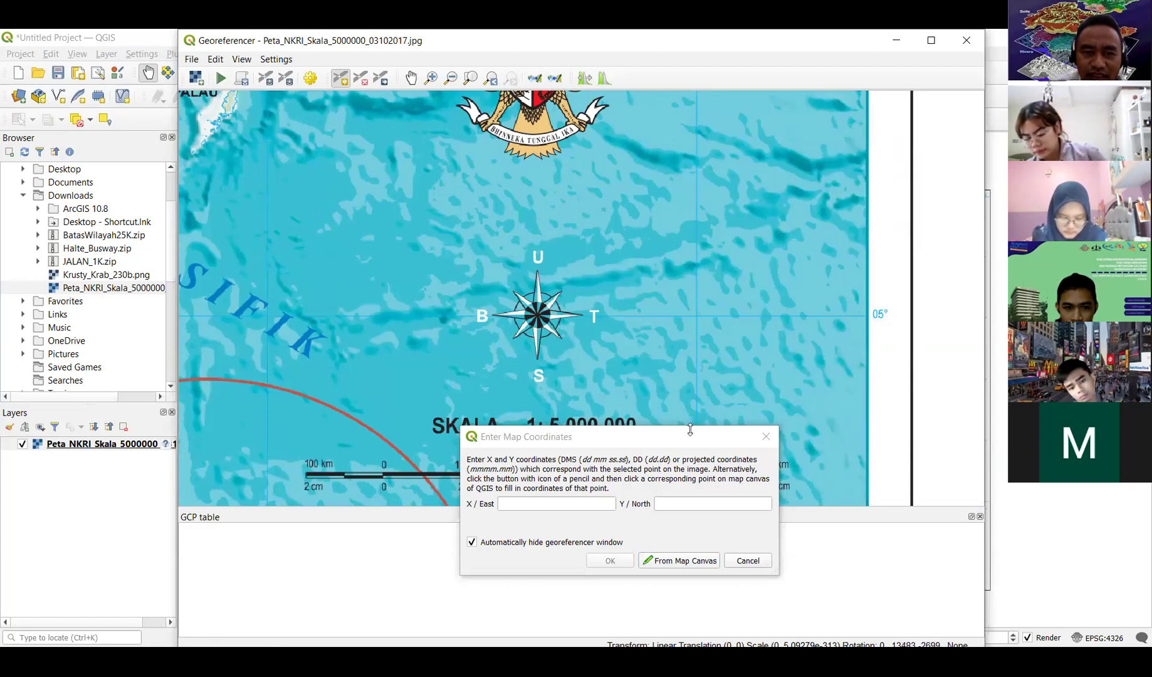
pyautogui.click(409, 80)
pyautogui.moveTo(680, 210); pyautogui.dragTo(712, 324)
pyautogui.moveTo(867, 154); pyautogui.dragTo(785, 229)
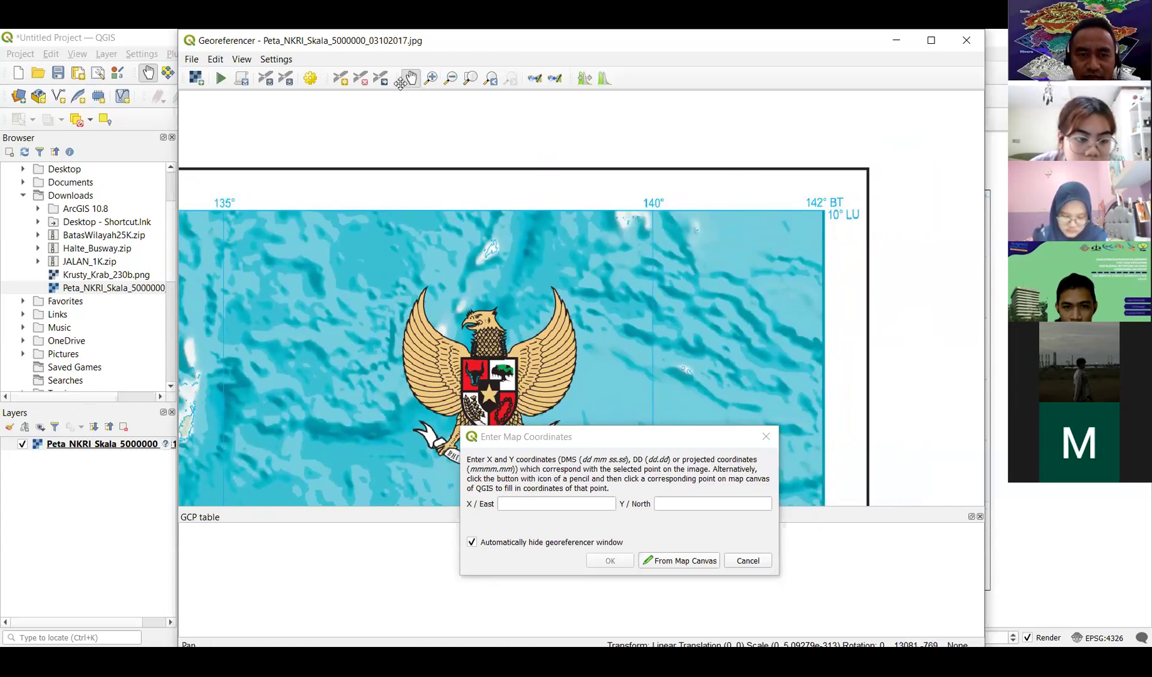
pyautogui.click(339, 81)
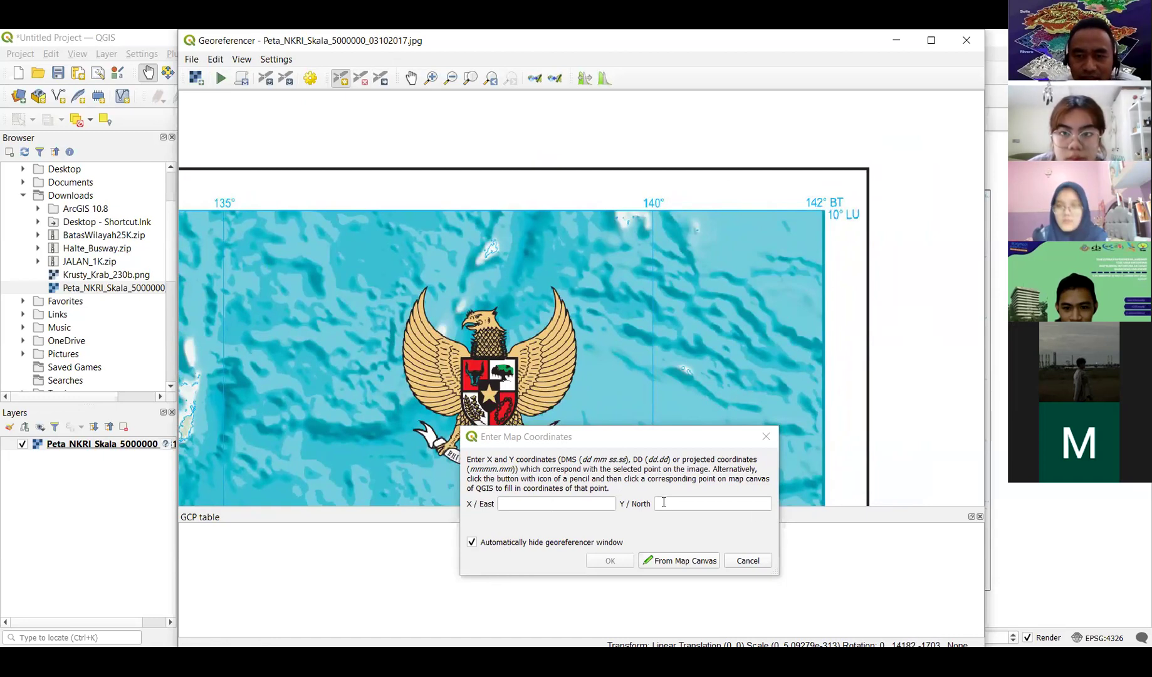
pyautogui.click(768, 440)
pyautogui.click(824, 214)
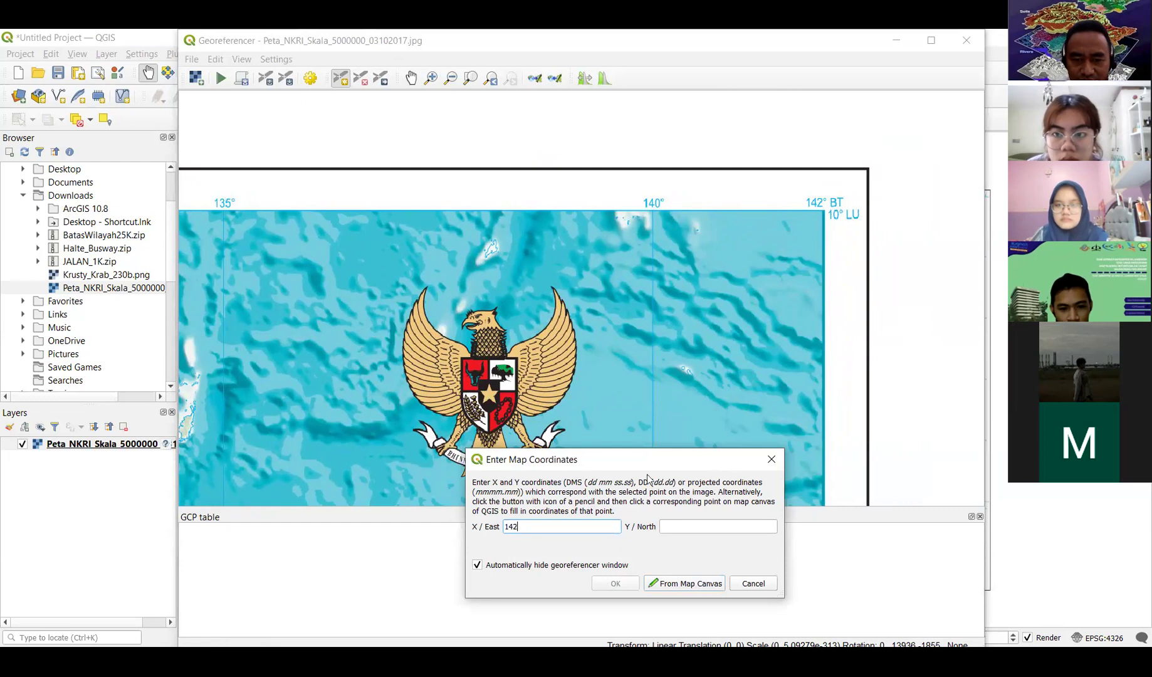
pyautogui.click(699, 525)
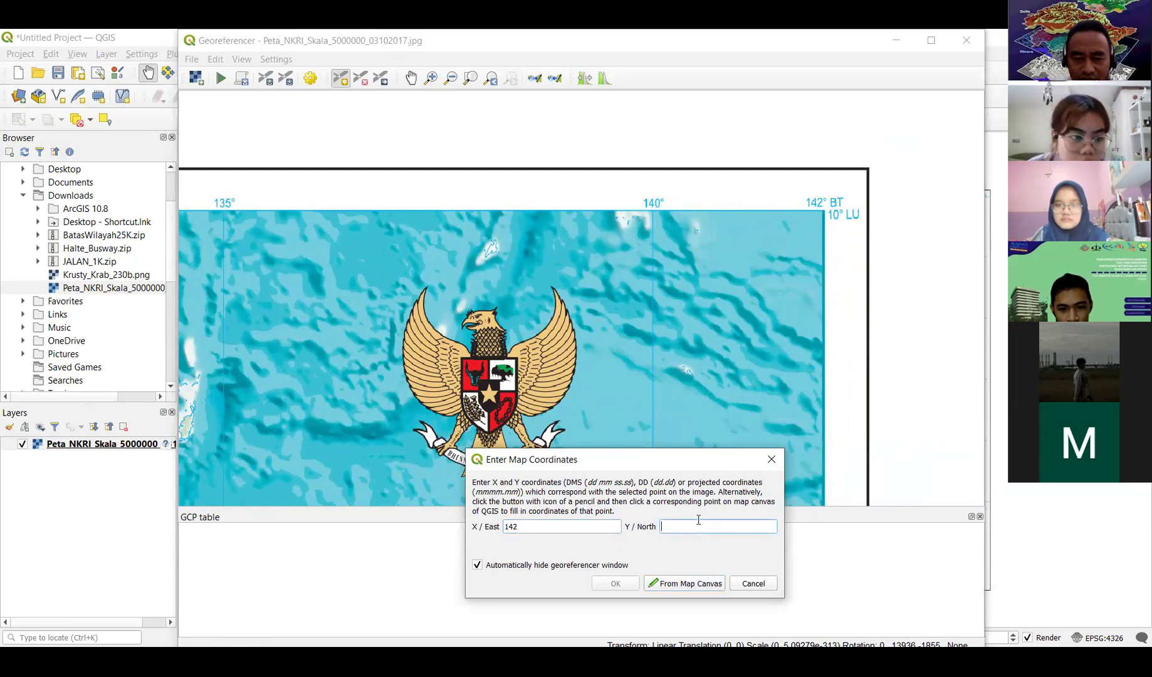
pyautogui.write('1')
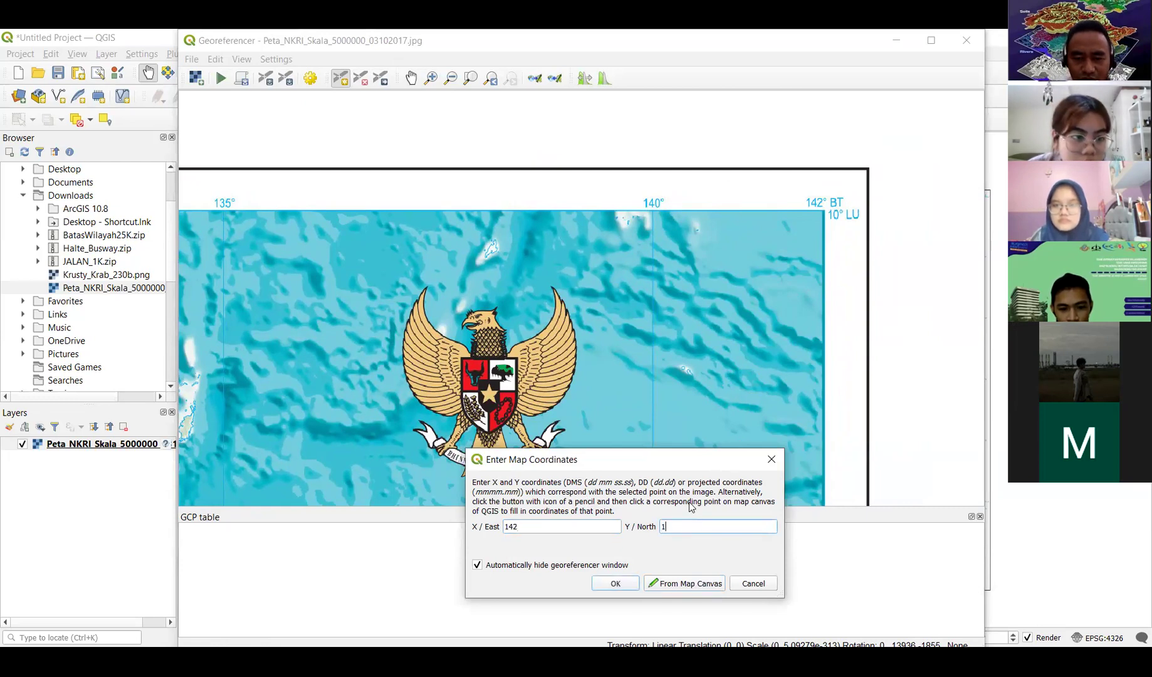
pyautogui.write('0')
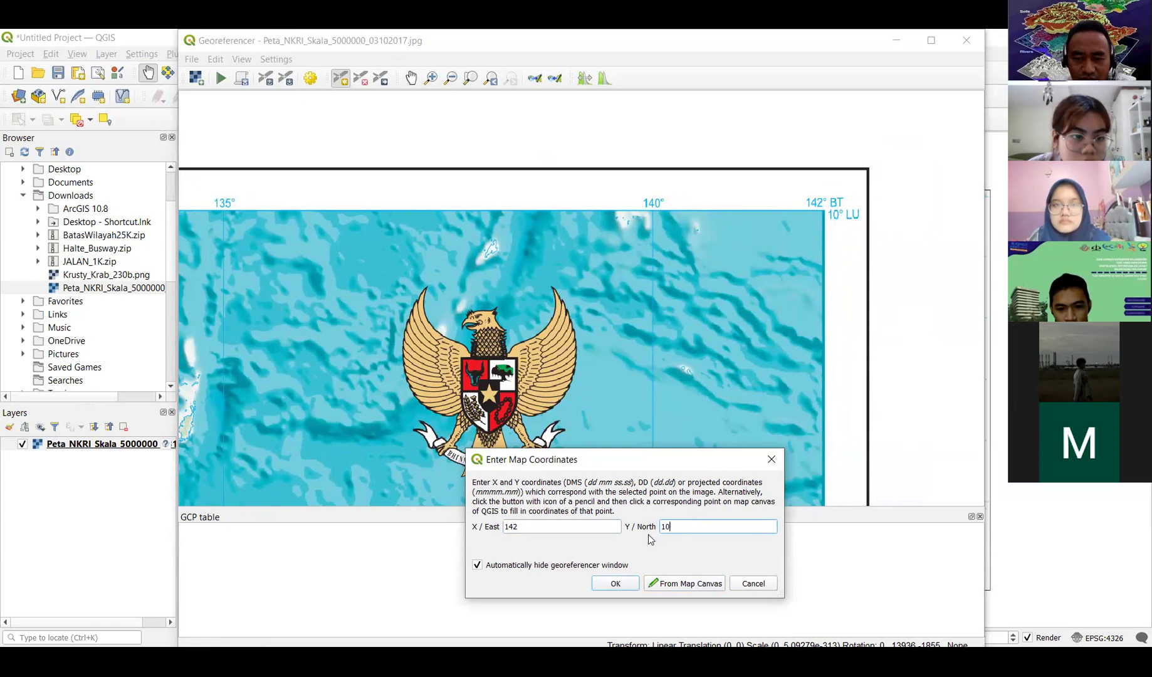
pyautogui.click(615, 584)
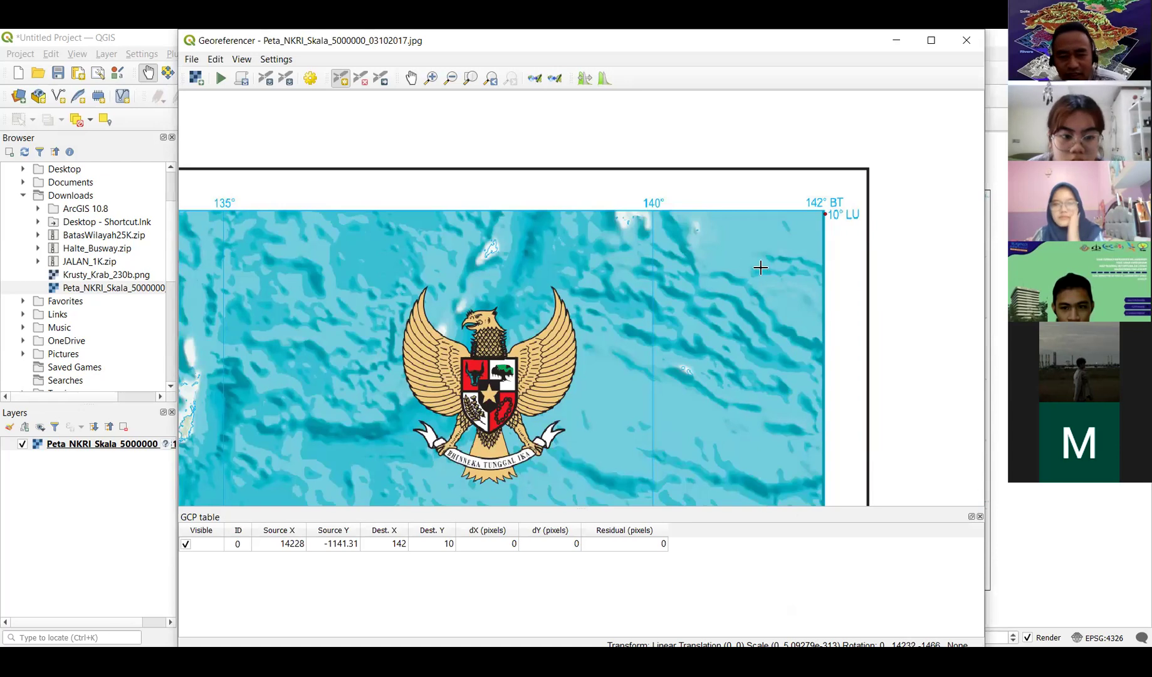
# - Add a ground control point where the southern 10° parallel meets the map's eastern edge, with X/East 142 and Y/North 10
pyautogui.click(411, 78)
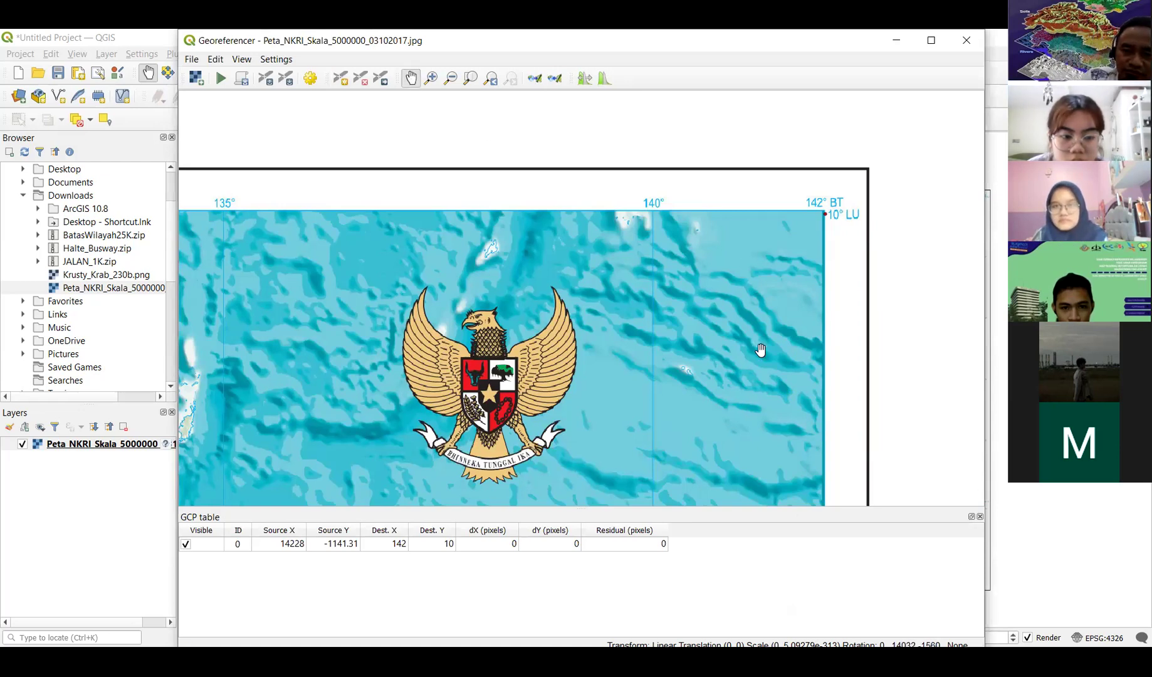
pyautogui.moveTo(761, 350); pyautogui.dragTo(771, 239)
pyautogui.moveTo(757, 398); pyautogui.dragTo(754, 260)
pyautogui.moveTo(796, 455); pyautogui.dragTo(792, 314)
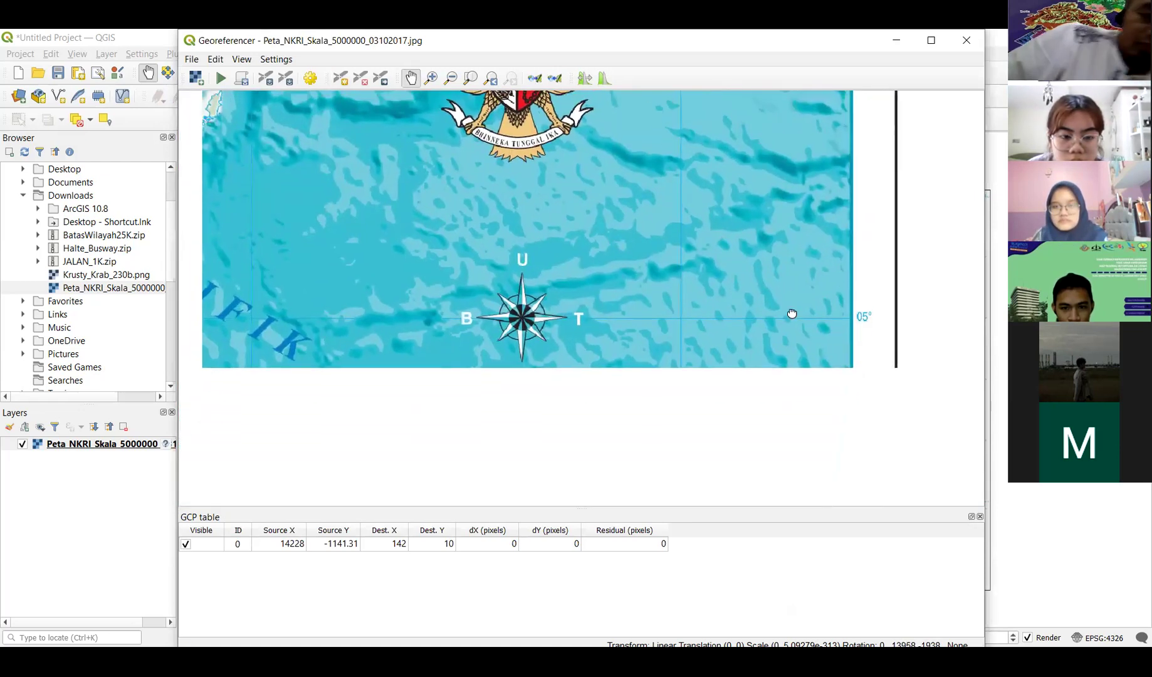
pyautogui.moveTo(831, 384); pyautogui.dragTo(805, 186)
pyautogui.moveTo(804, 349); pyautogui.dragTo(803, 246)
pyautogui.moveTo(817, 322); pyautogui.dragTo(813, 162)
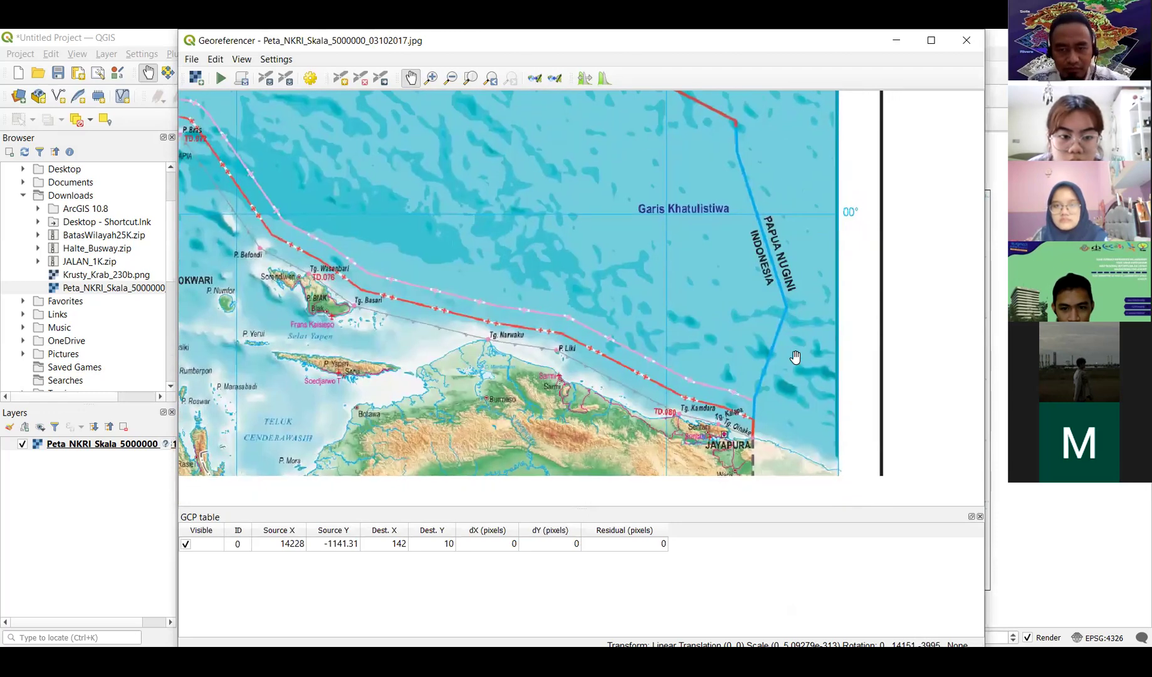
pyautogui.moveTo(795, 355); pyautogui.dragTo(802, 233)
pyautogui.moveTo(802, 449); pyautogui.dragTo(844, 106)
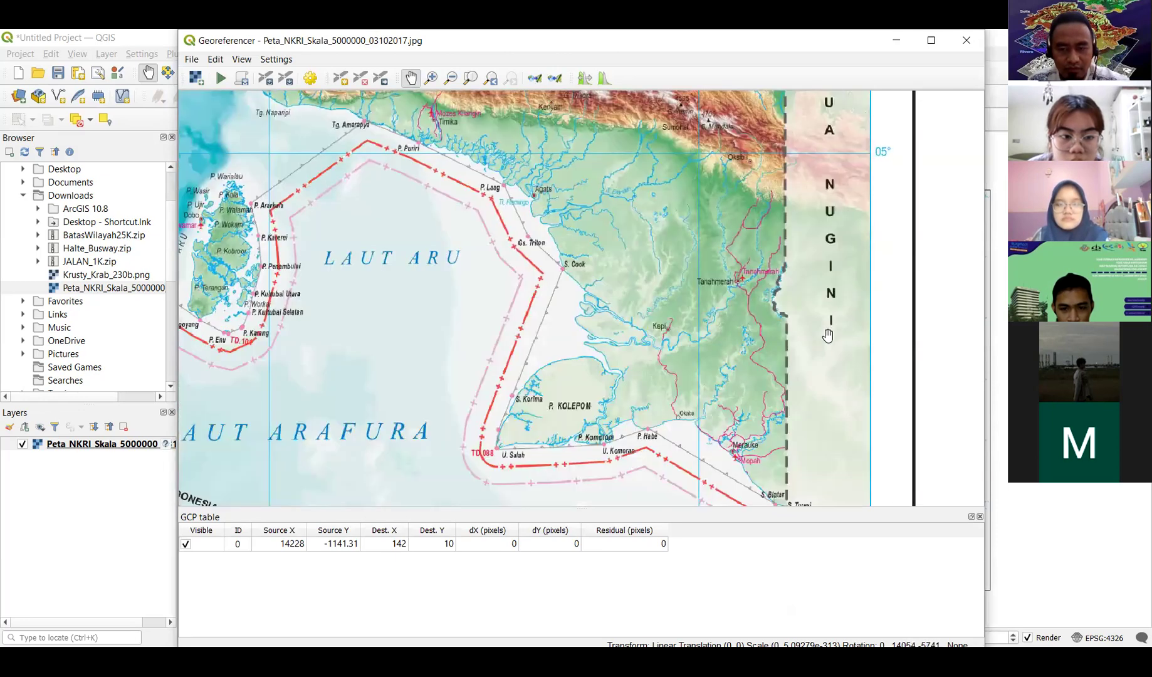
pyautogui.moveTo(827, 501); pyautogui.dragTo(825, 360)
pyautogui.moveTo(826, 505); pyautogui.dragTo(828, 345)
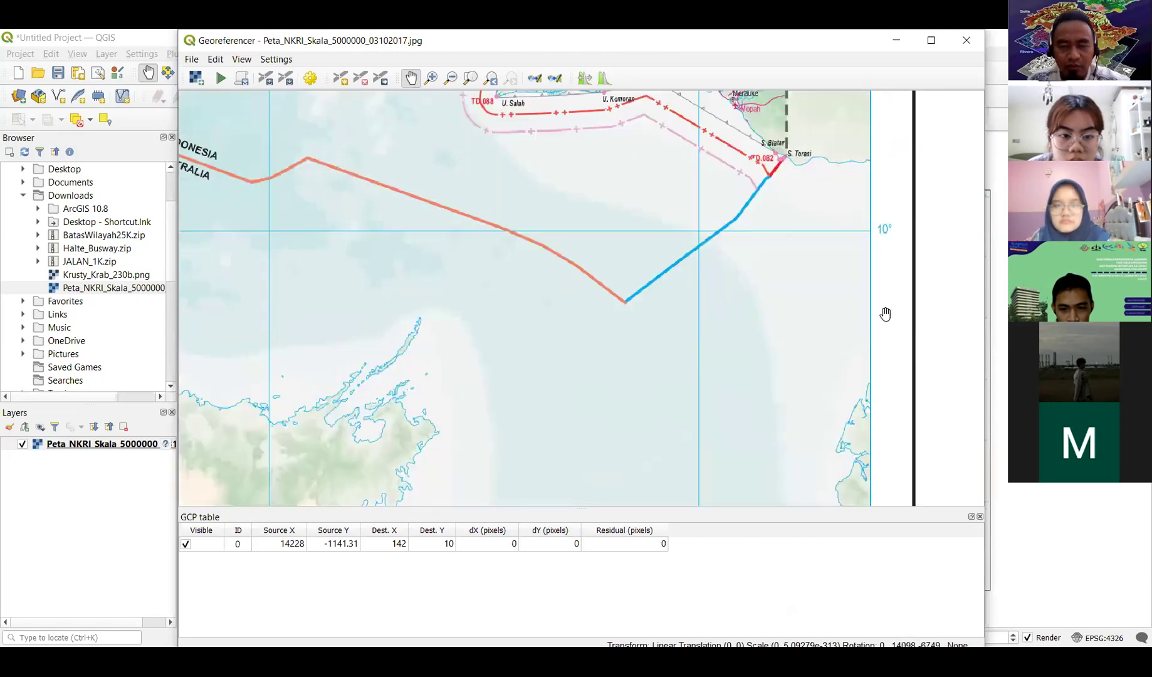
pyautogui.moveTo(832, 504); pyautogui.dragTo(852, 351)
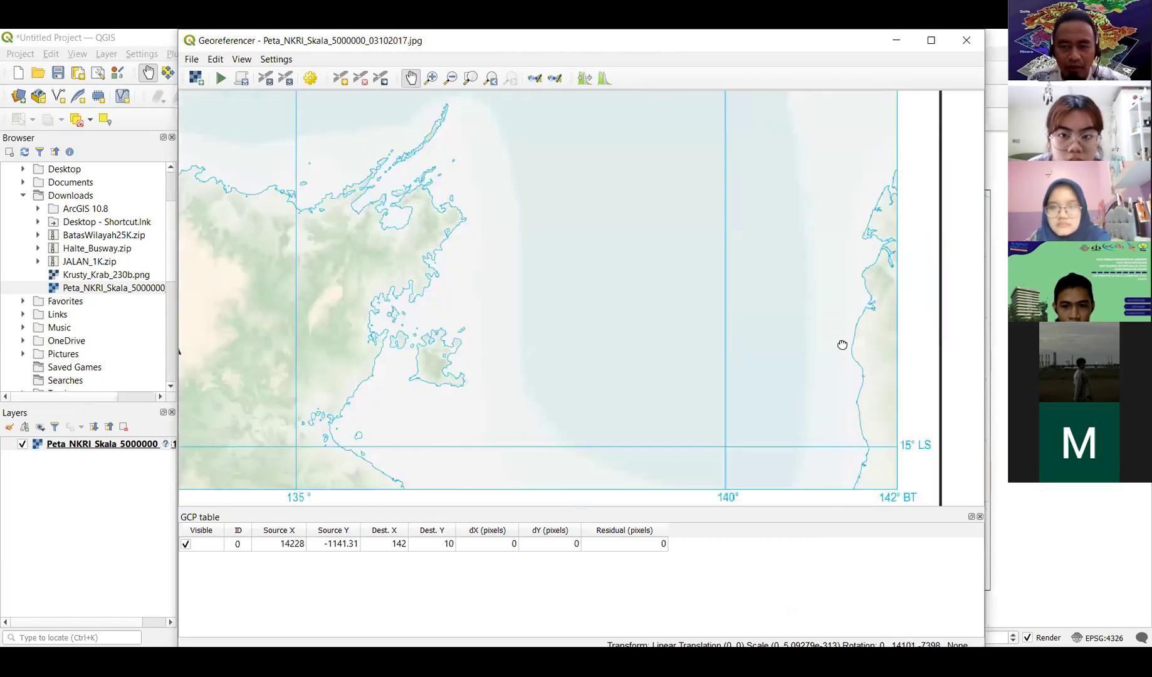
pyautogui.moveTo(871, 409); pyautogui.dragTo(856, 332)
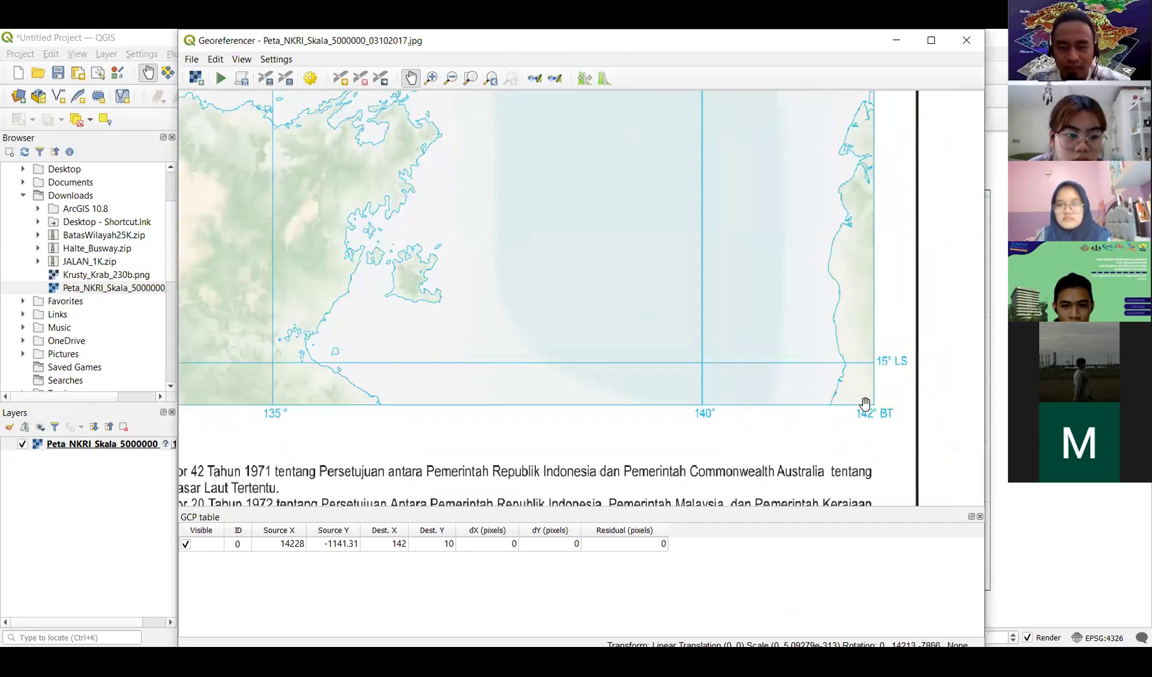
pyautogui.moveTo(851, 404); pyautogui.dragTo(790, 516)
pyautogui.moveTo(783, 371); pyautogui.dragTo(821, 528)
pyautogui.moveTo(776, 383); pyautogui.dragTo(790, 515)
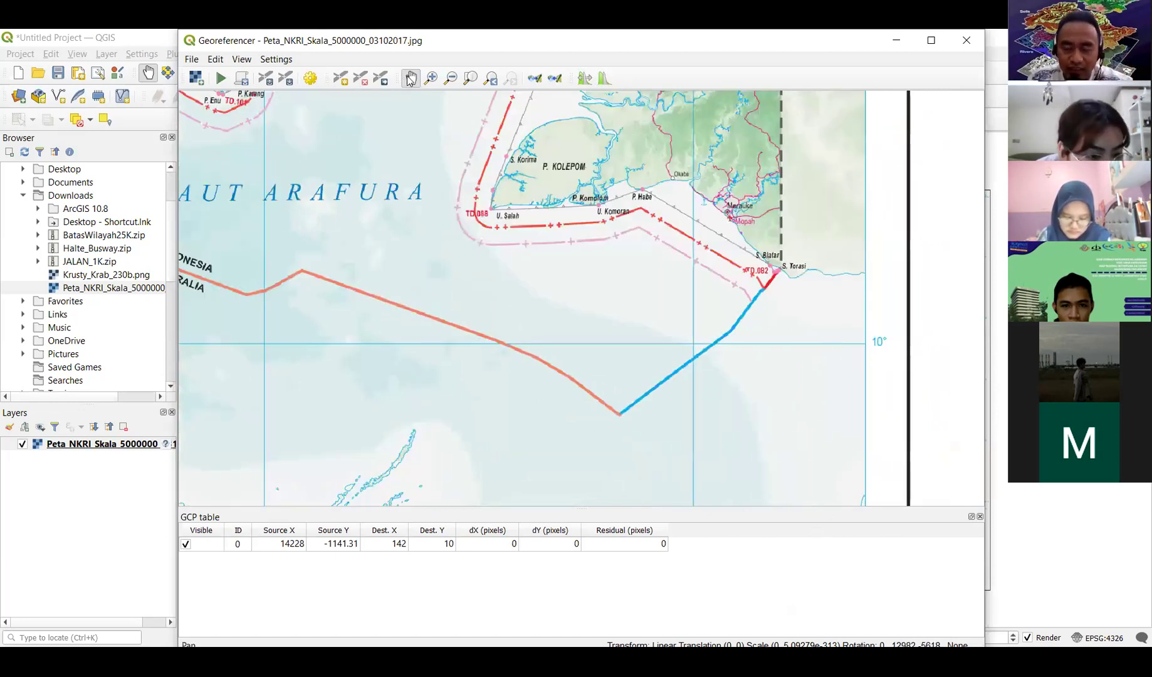
pyautogui.click(341, 77)
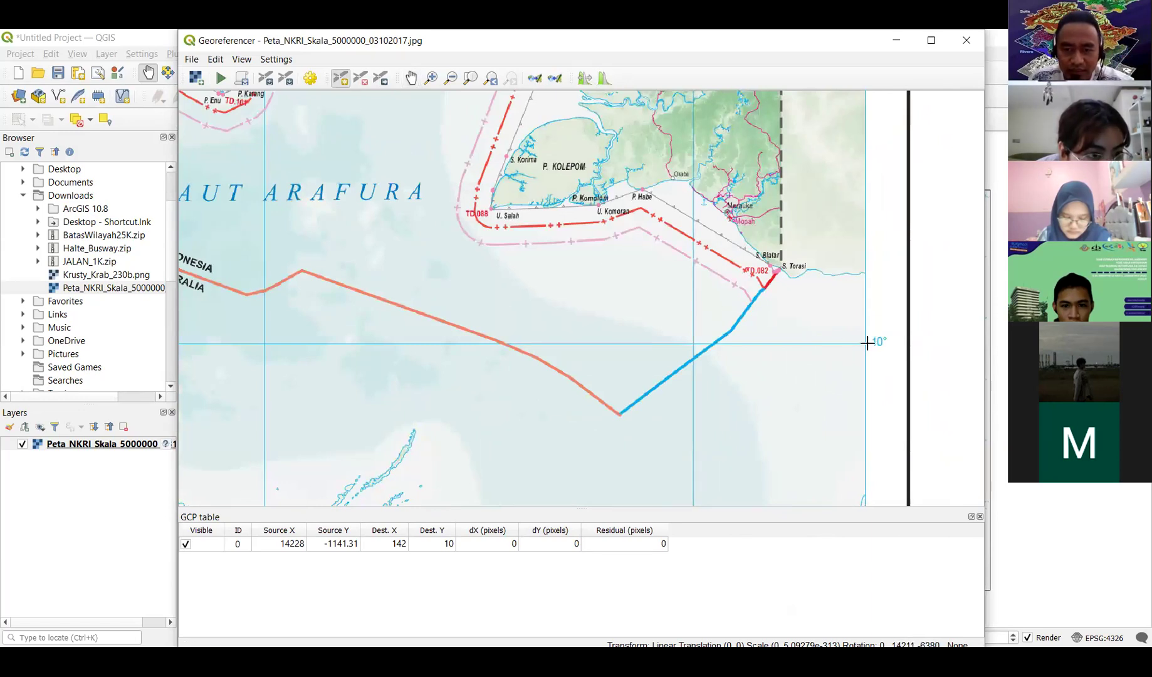
pyautogui.click(848, 368)
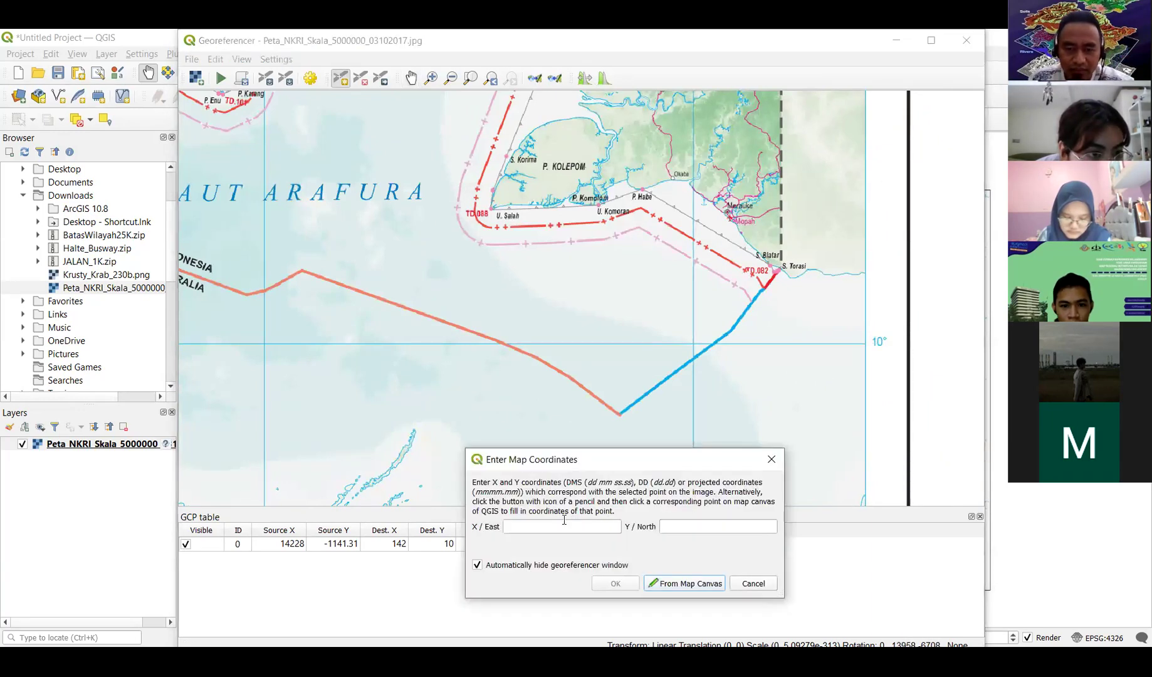
pyautogui.write('15')
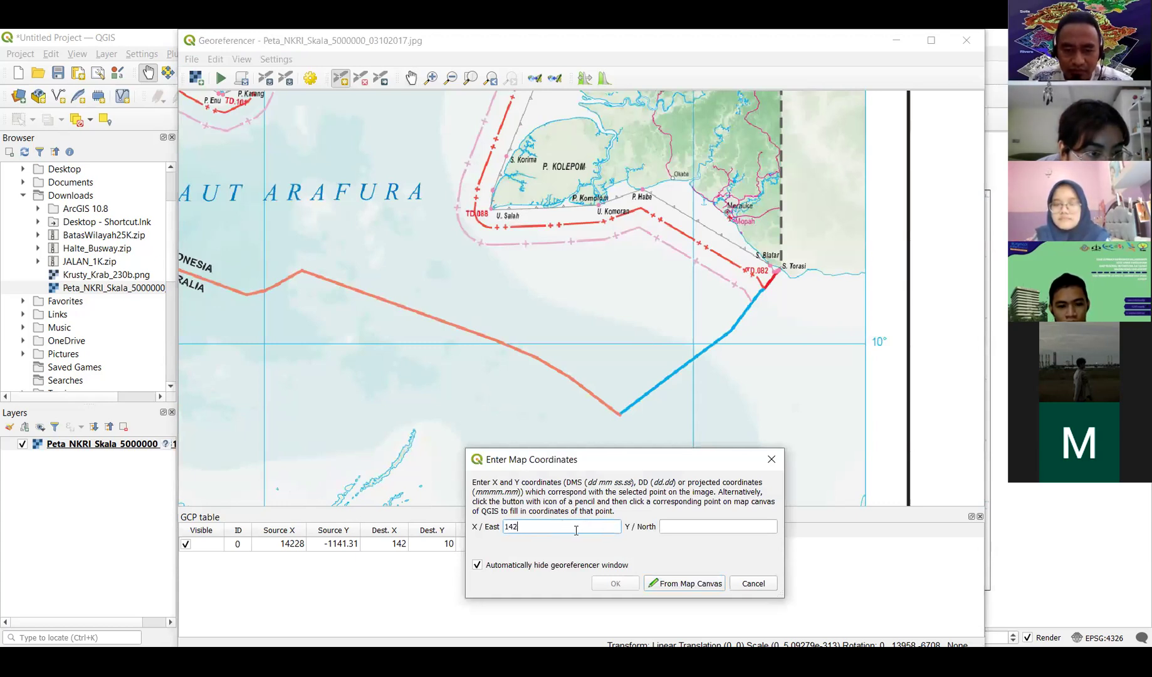
pyautogui.click(692, 524)
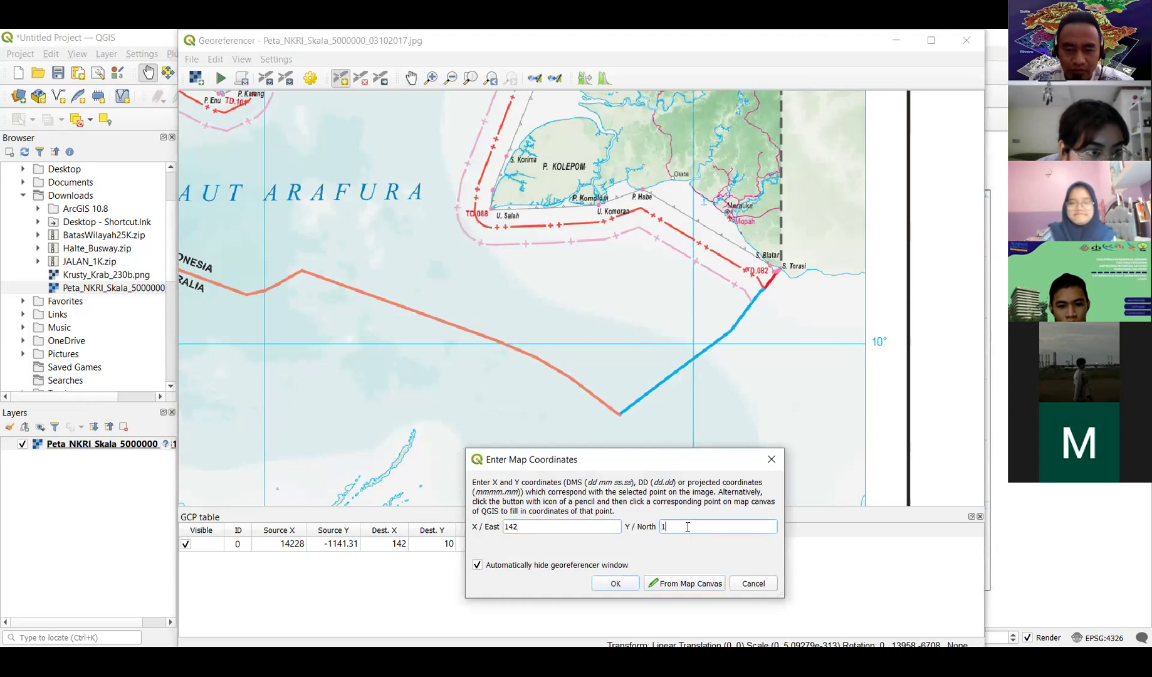
pyautogui.click(626, 586)
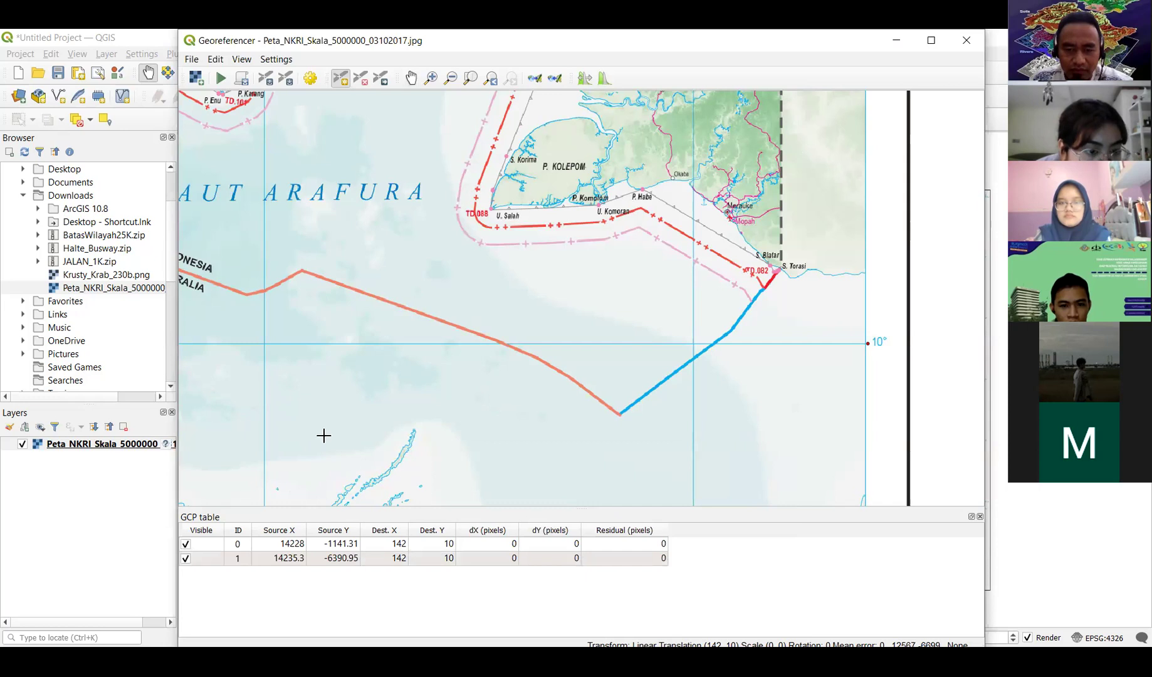
# - Try to add a ground control point where the southern 10° parallel meets the map's western edge
pyautogui.click(410, 78)
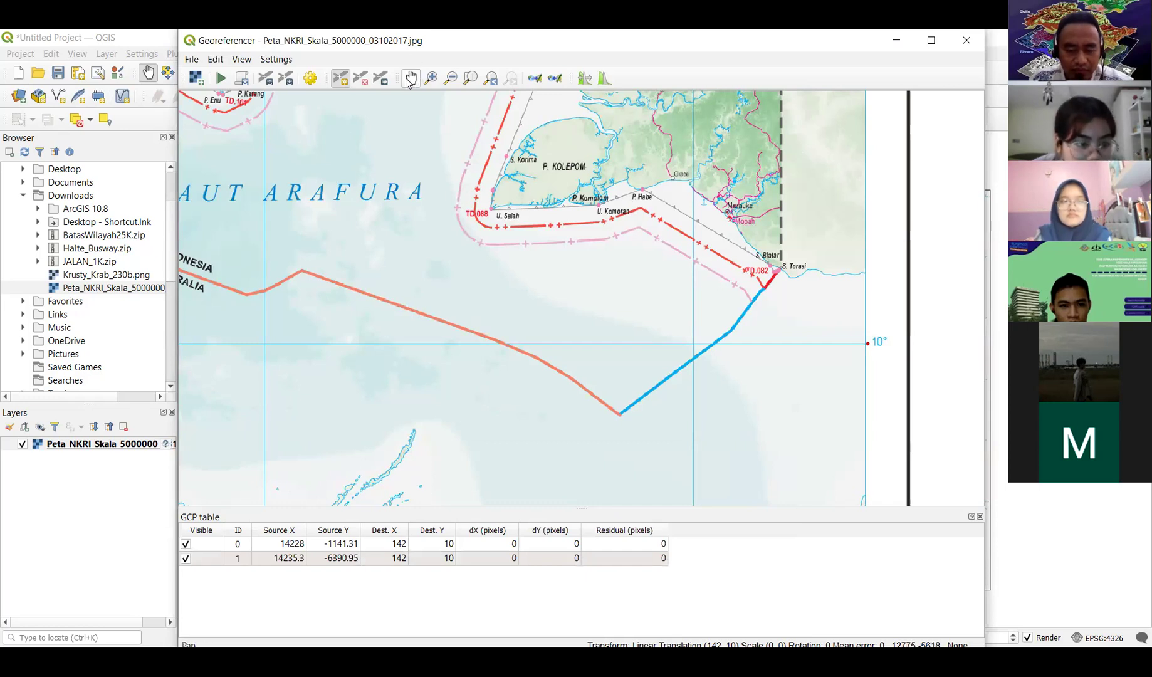
pyautogui.moveTo(332, 317); pyautogui.dragTo(874, 329)
pyautogui.moveTo(756, 324); pyautogui.dragTo(1150, 375)
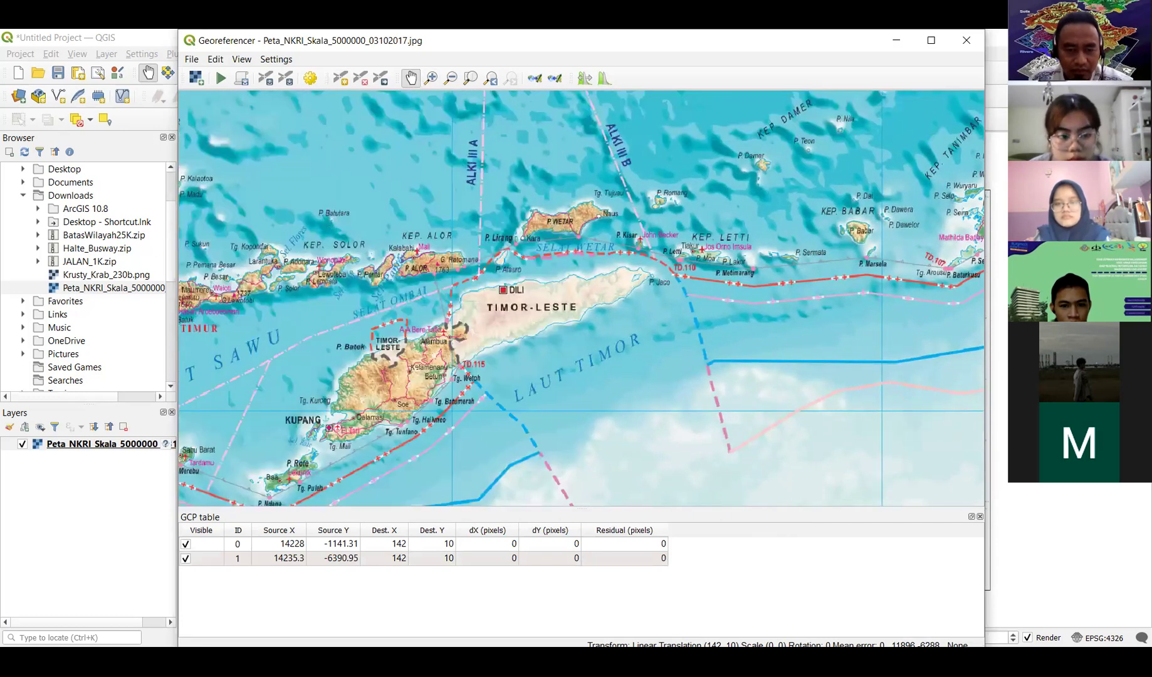
pyautogui.moveTo(639, 312); pyautogui.dragTo(874, 319)
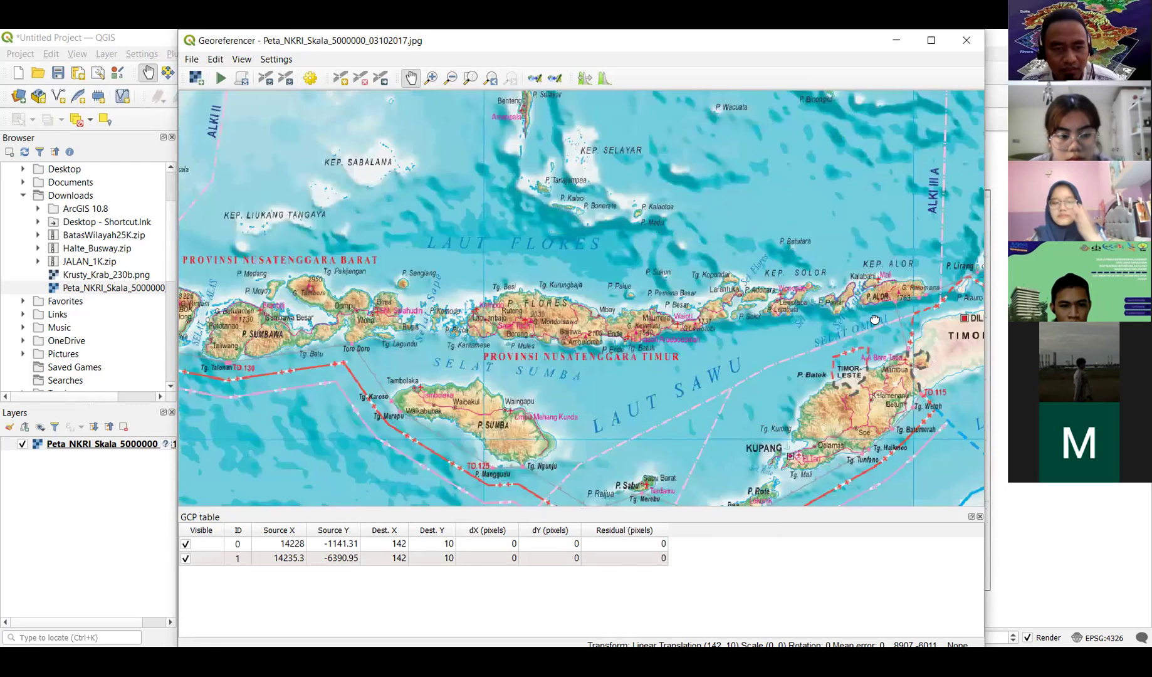
pyautogui.moveTo(622, 341); pyautogui.dragTo(948, 349)
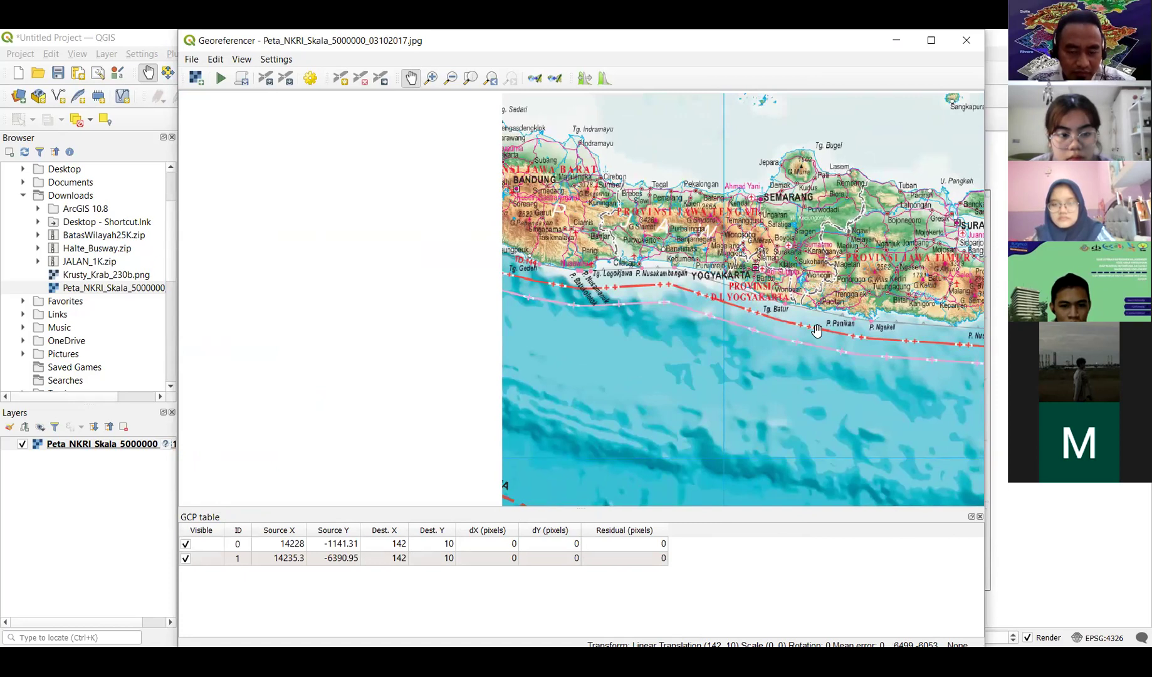
pyautogui.scroll(5, 816, 330)
pyautogui.scroll(1, 964, 258)
pyautogui.moveTo(918, 195); pyautogui.dragTo(992, 188)
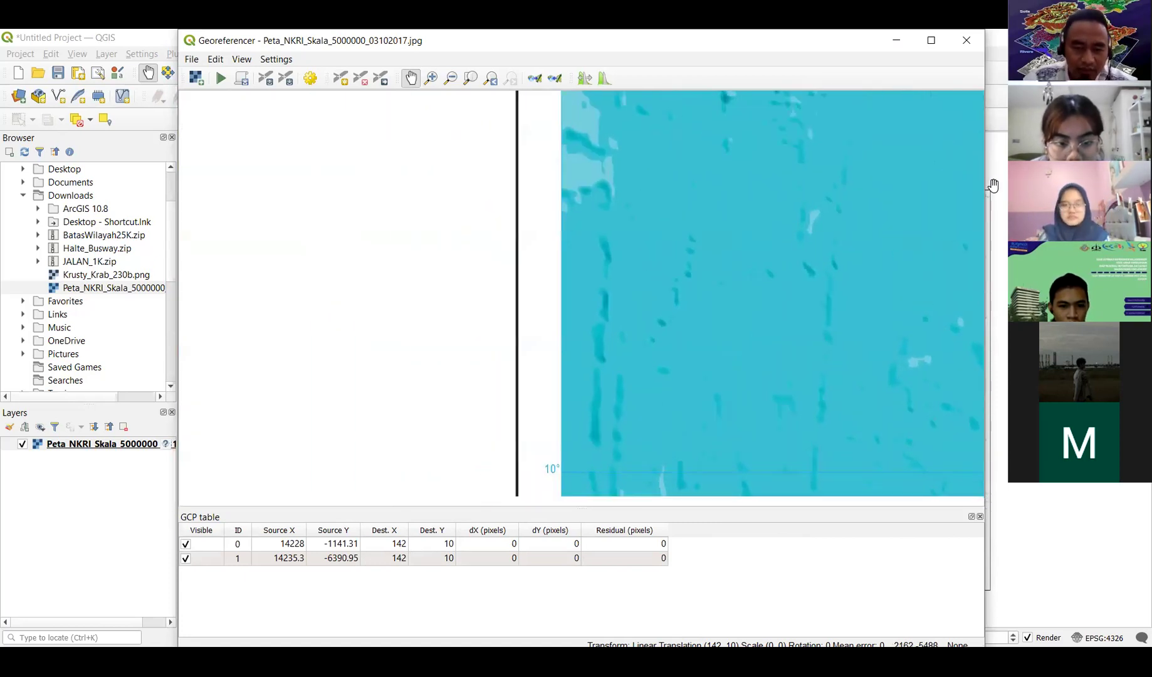
pyautogui.moveTo(725, 376); pyautogui.dragTo(769, 239)
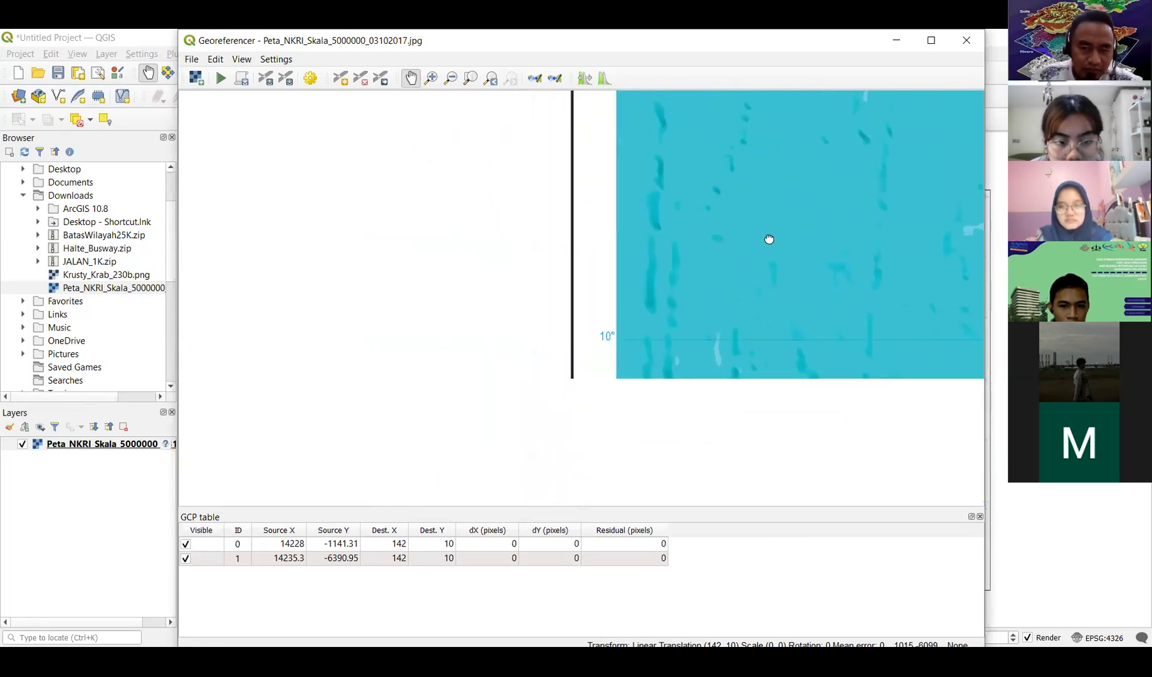
pyautogui.click(340, 79)
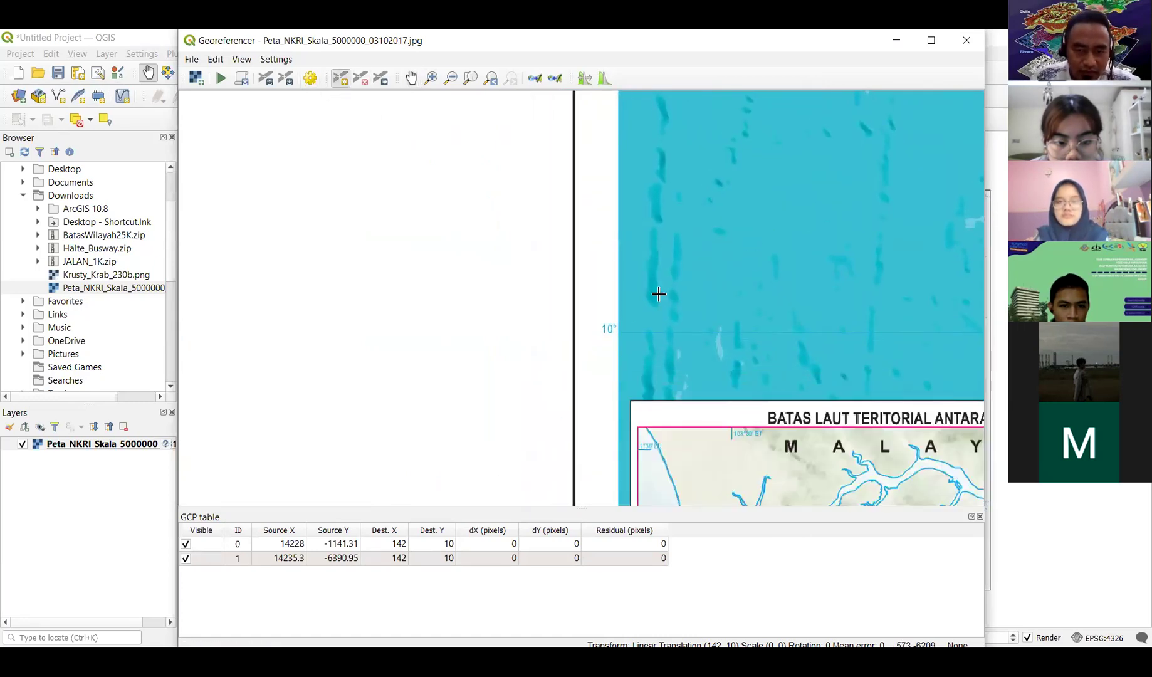
pyautogui.click(614, 330)
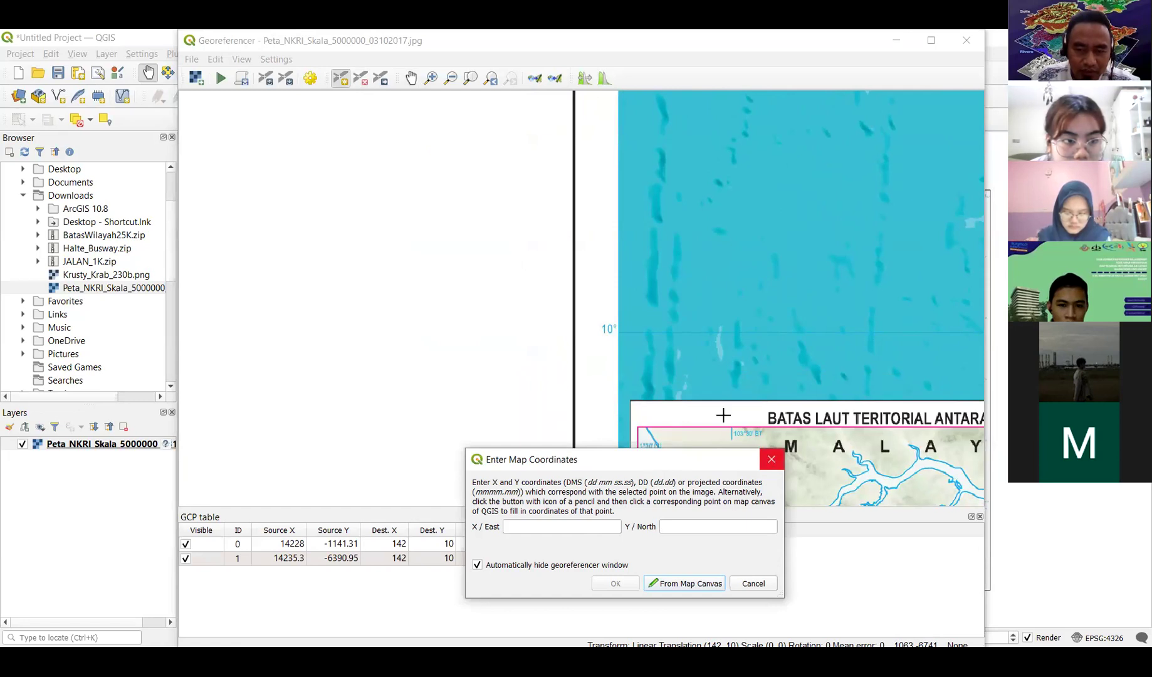
pyautogui.click(771, 459)
# - Add a ground control point where the southern 10° parallel meets the map's western edge, with X/East 90 and Y/North 10
pyautogui.click(410, 77)
pyautogui.moveTo(654, 263); pyautogui.dragTo(664, 87)
pyautogui.moveTo(673, 342); pyautogui.dragTo(696, 84)
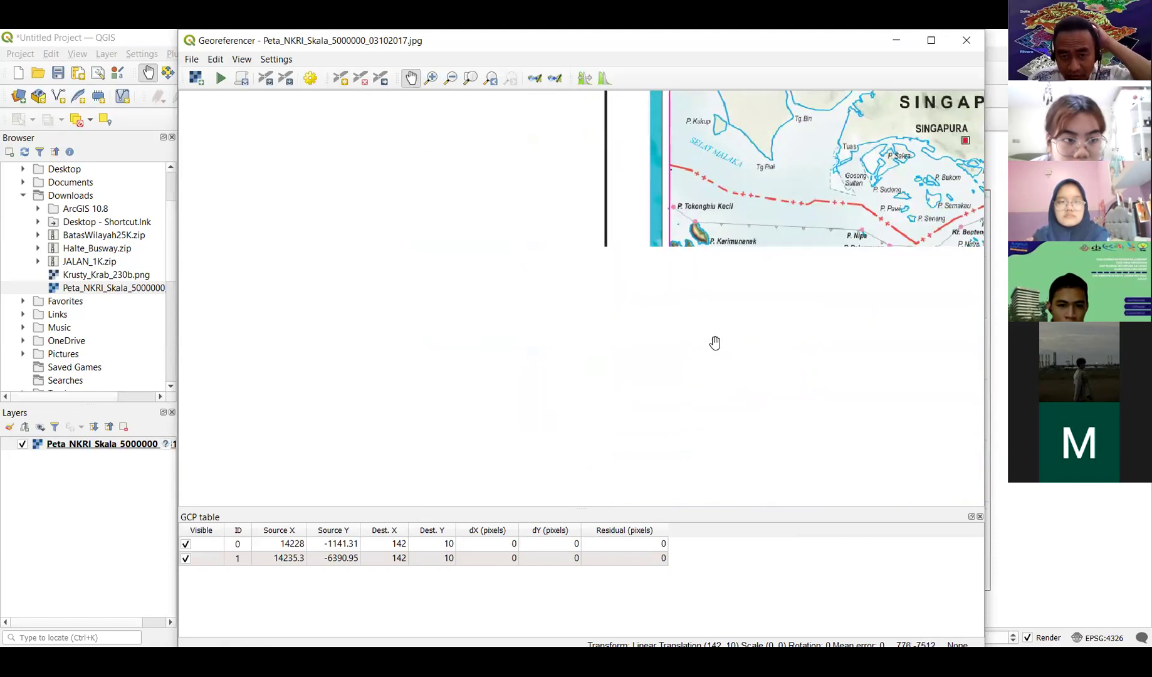
pyautogui.moveTo(709, 342); pyautogui.dragTo(684, 558)
pyautogui.moveTo(666, 510); pyautogui.dragTo(635, 569)
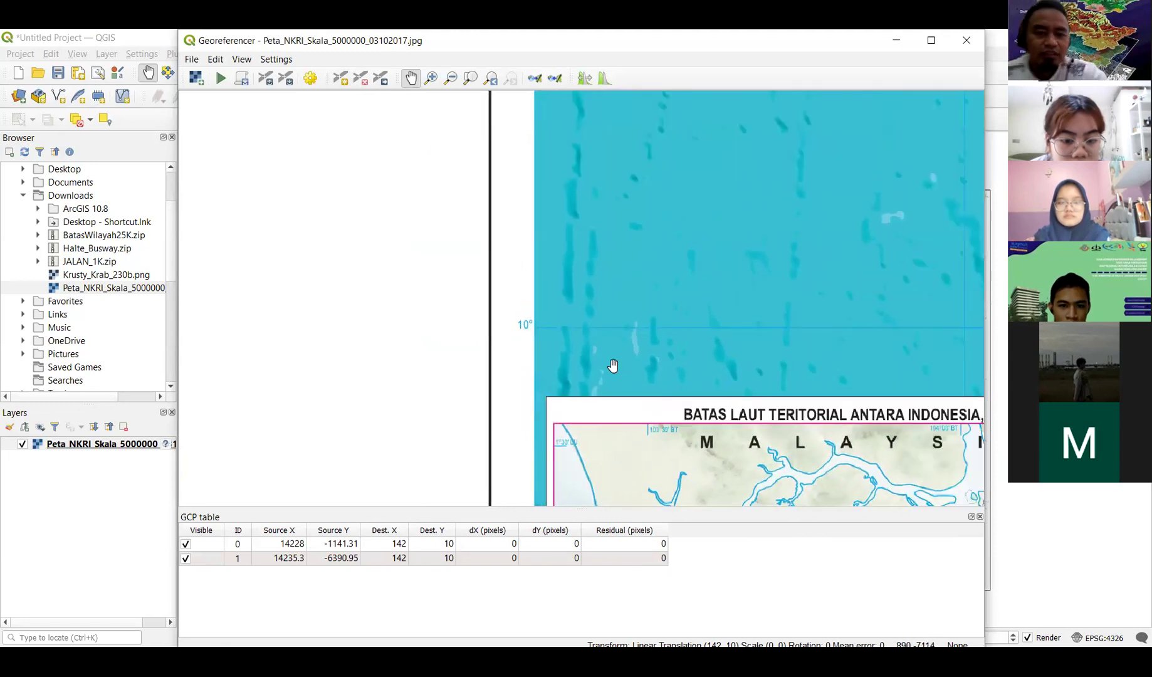
pyautogui.click(340, 78)
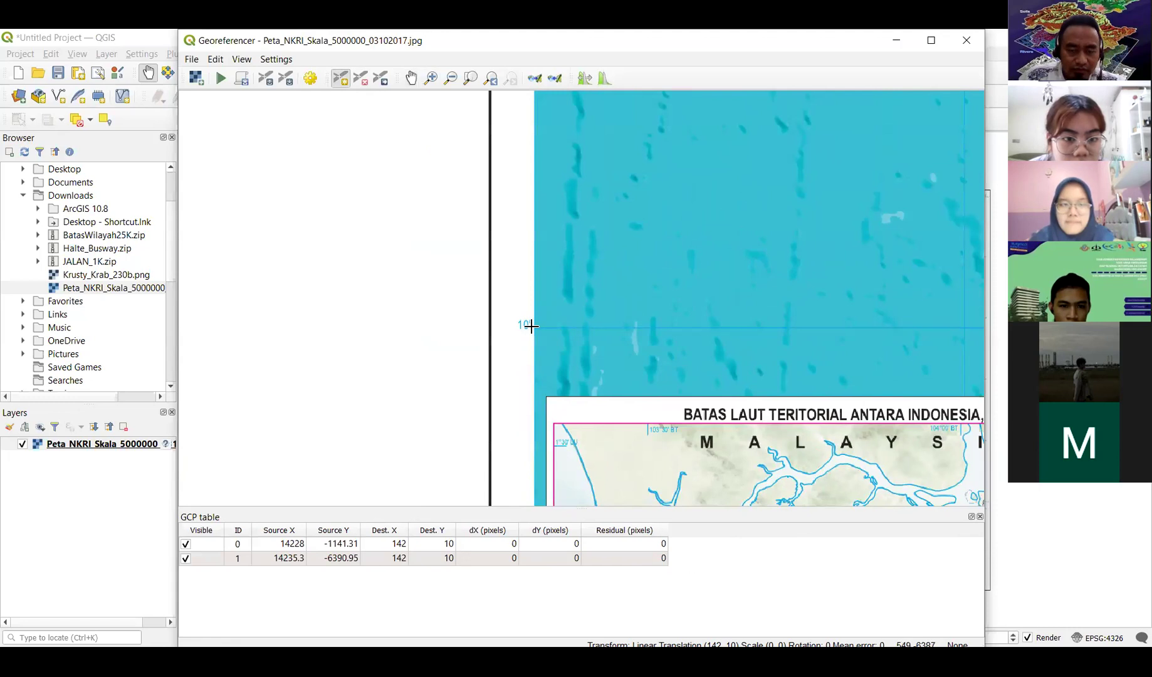
pyautogui.click(543, 495)
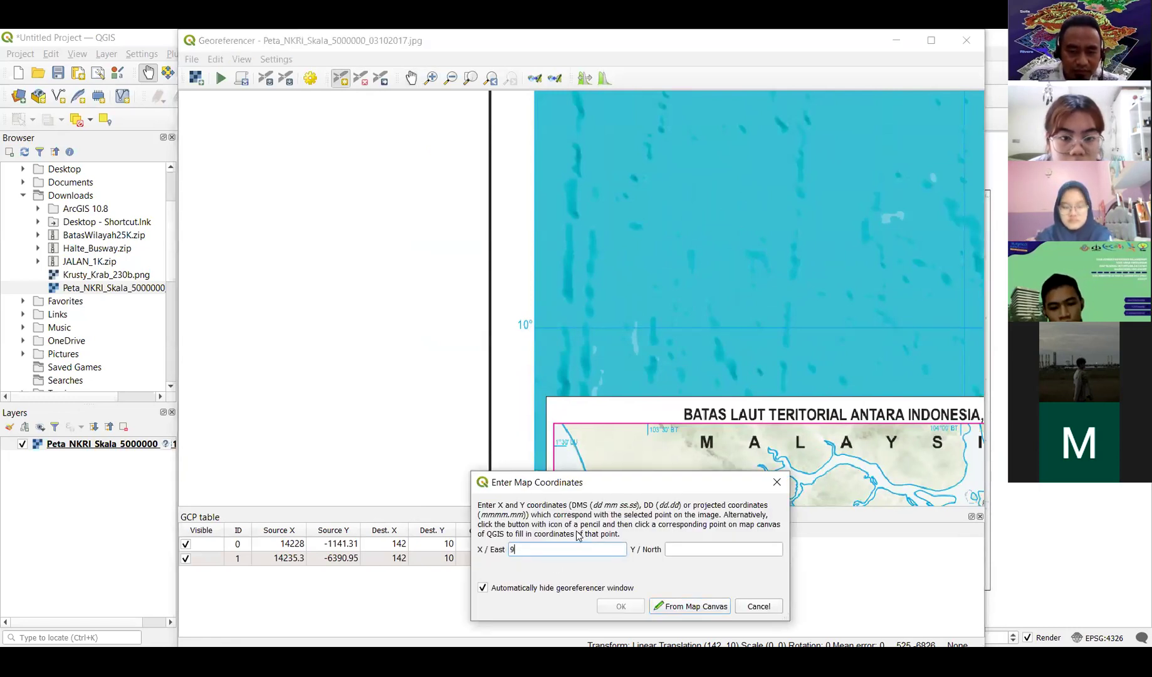
pyautogui.click(710, 554)
pyautogui.write('10')
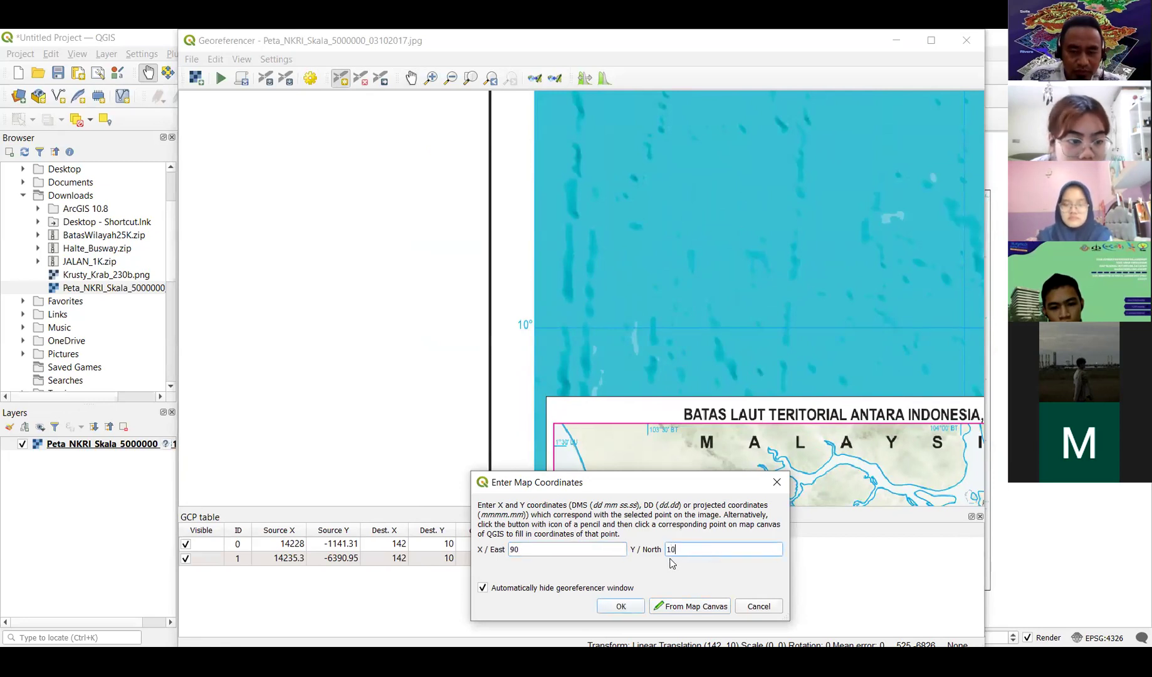
pyautogui.click(621, 606)
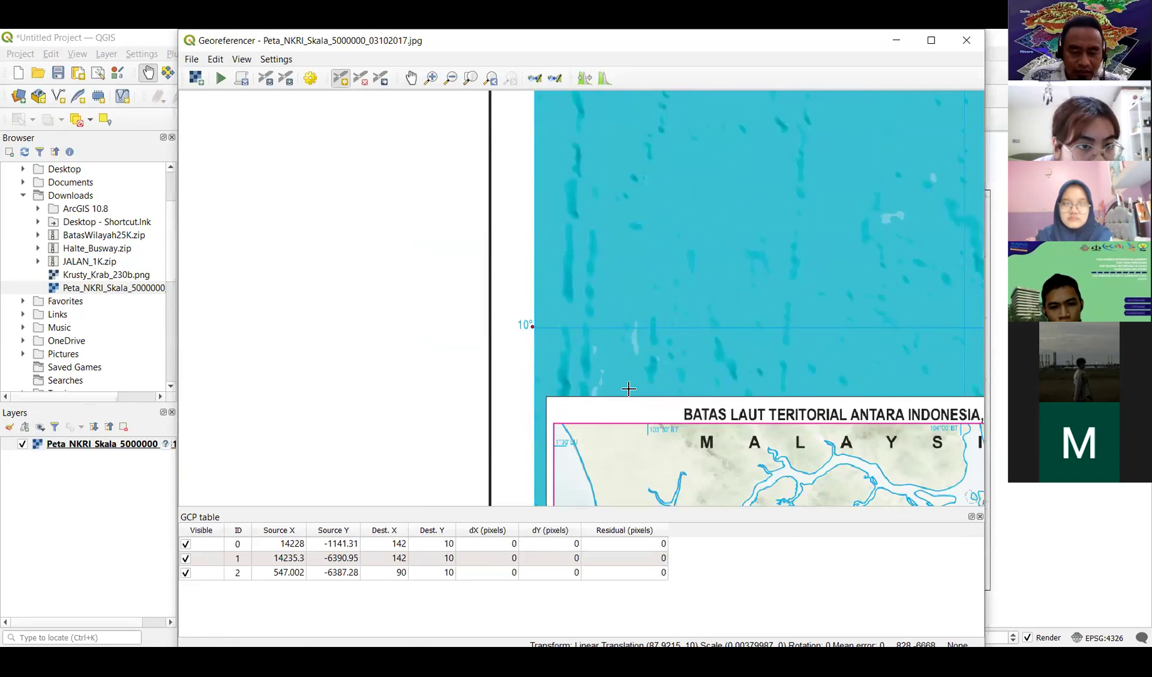
# - Add a ground control point at the map's northwestern grid corner with X/East 90 and Y/North 10
pyautogui.click(410, 79)
pyautogui.moveTo(595, 351); pyautogui.dragTo(558, 403)
pyautogui.moveTo(551, 236); pyautogui.dragTo(549, 384)
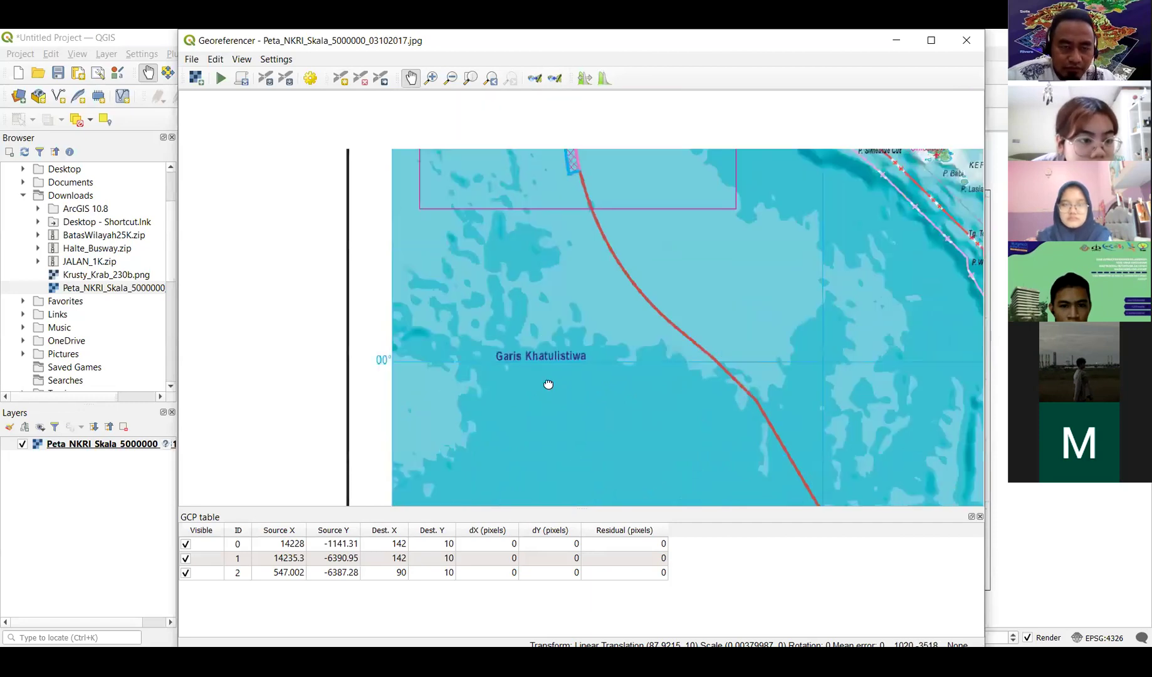
pyautogui.moveTo(528, 188); pyautogui.dragTo(510, 368)
pyautogui.moveTo(529, 213); pyautogui.dragTo(519, 380)
pyautogui.moveTo(520, 263); pyautogui.dragTo(515, 376)
pyautogui.moveTo(516, 217)
pyautogui.mouseDown()
pyautogui.moveTo(518, 323)
pyautogui.moveTo(489, 347)
pyautogui.moveTo(421, 334)
pyautogui.moveTo(532, 385)
pyautogui.moveTo(477, 334)
pyautogui.moveTo(409, 363)
pyautogui.mouseUp()
pyautogui.moveTo(379, 169); pyautogui.dragTo(378, 229)
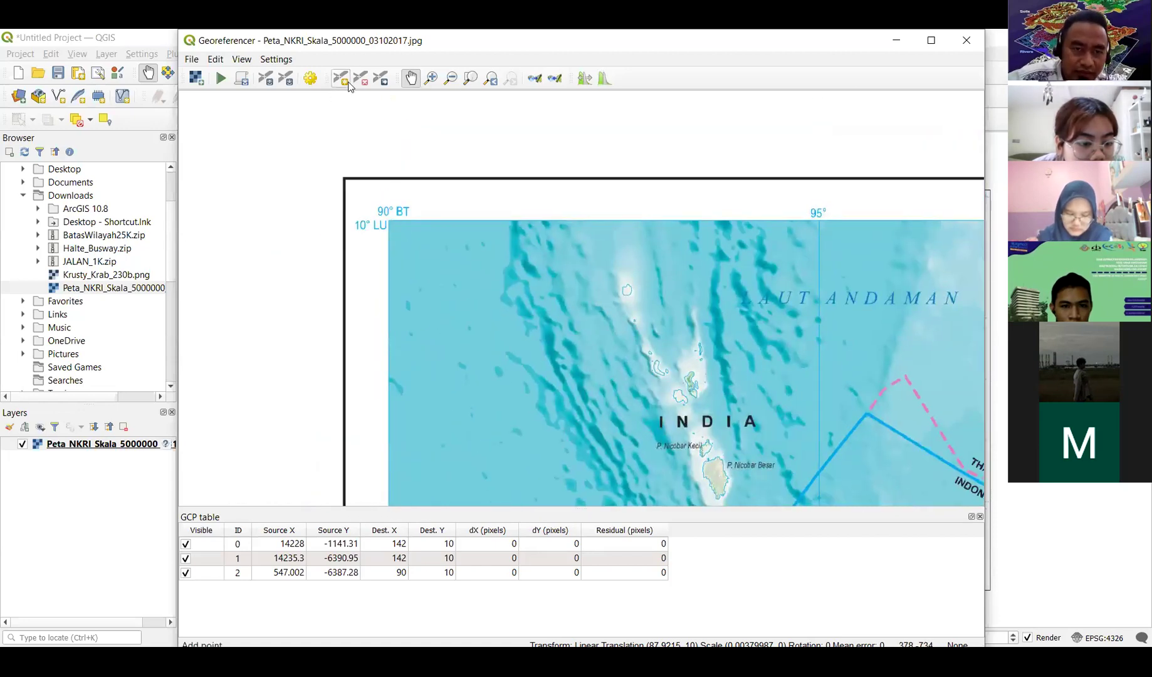
pyautogui.click(388, 220)
pyautogui.click(554, 550)
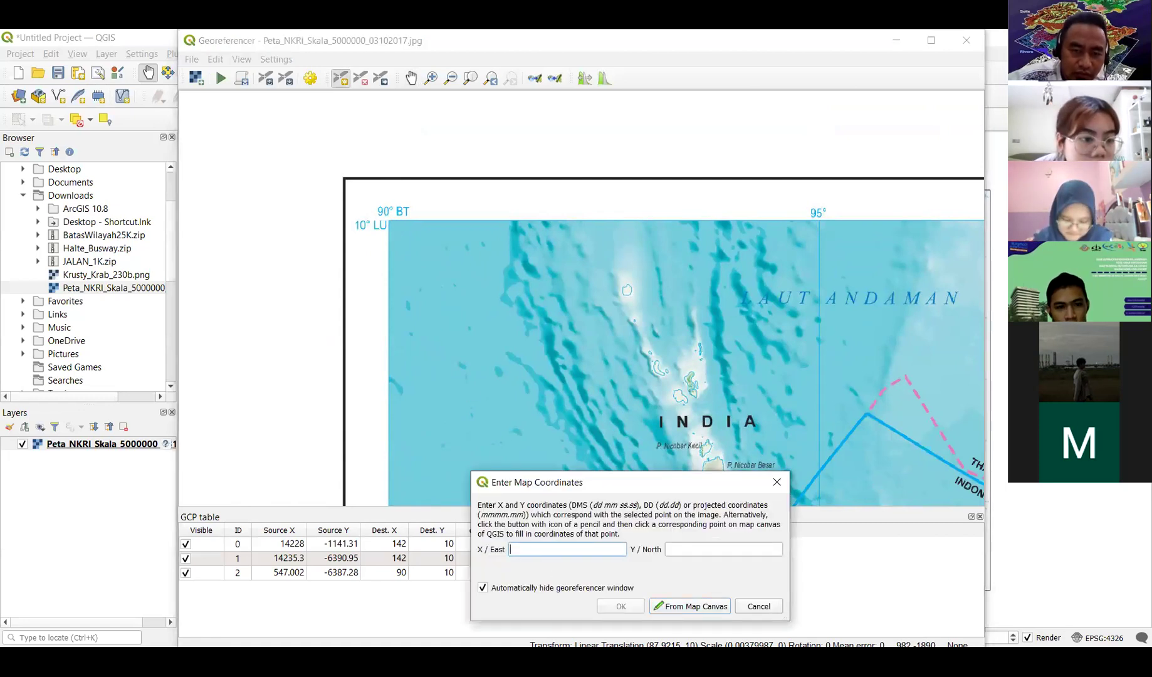
pyautogui.write('90')
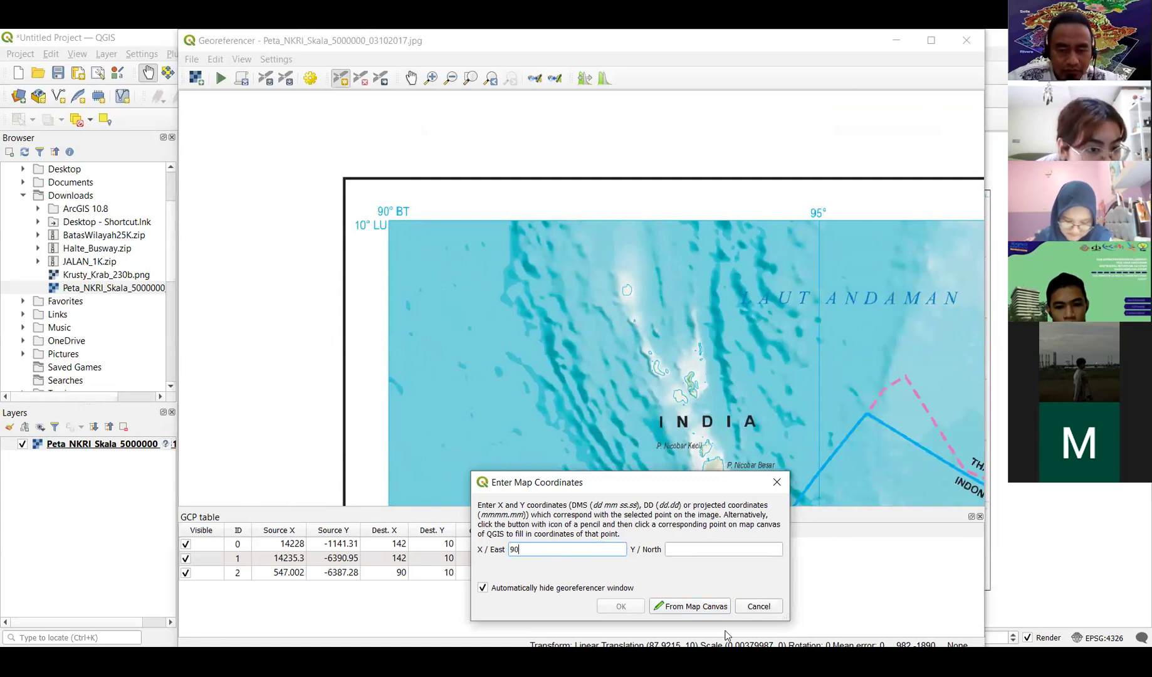
pyautogui.write('10')
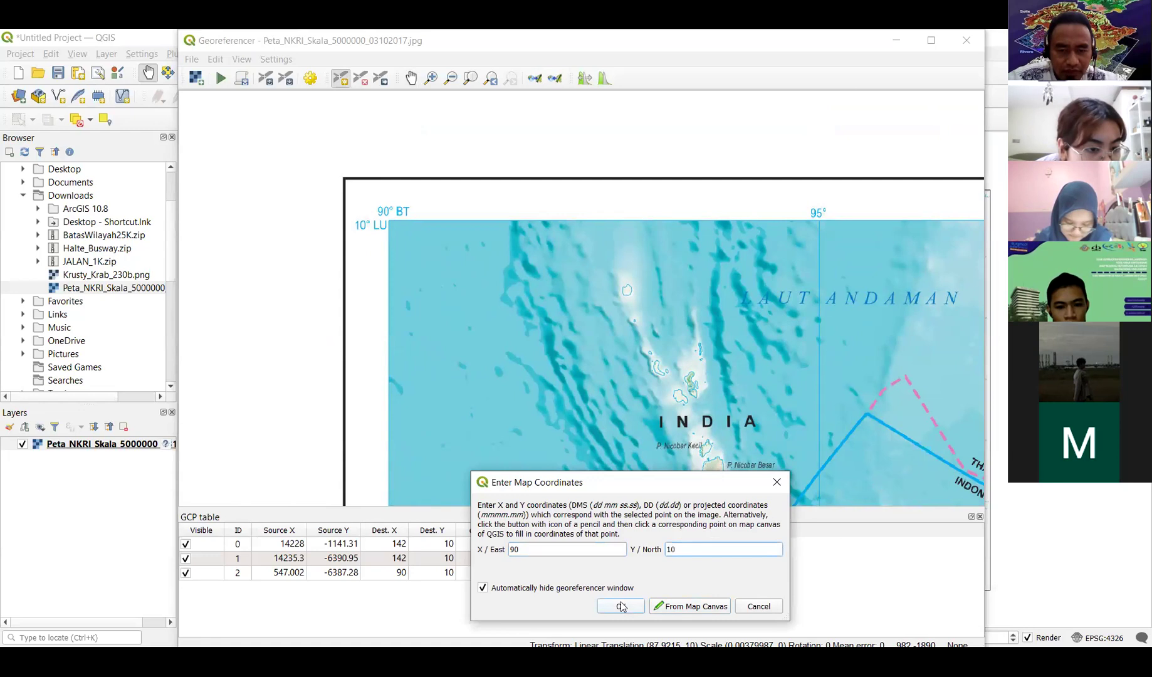
pyautogui.click(621, 606)
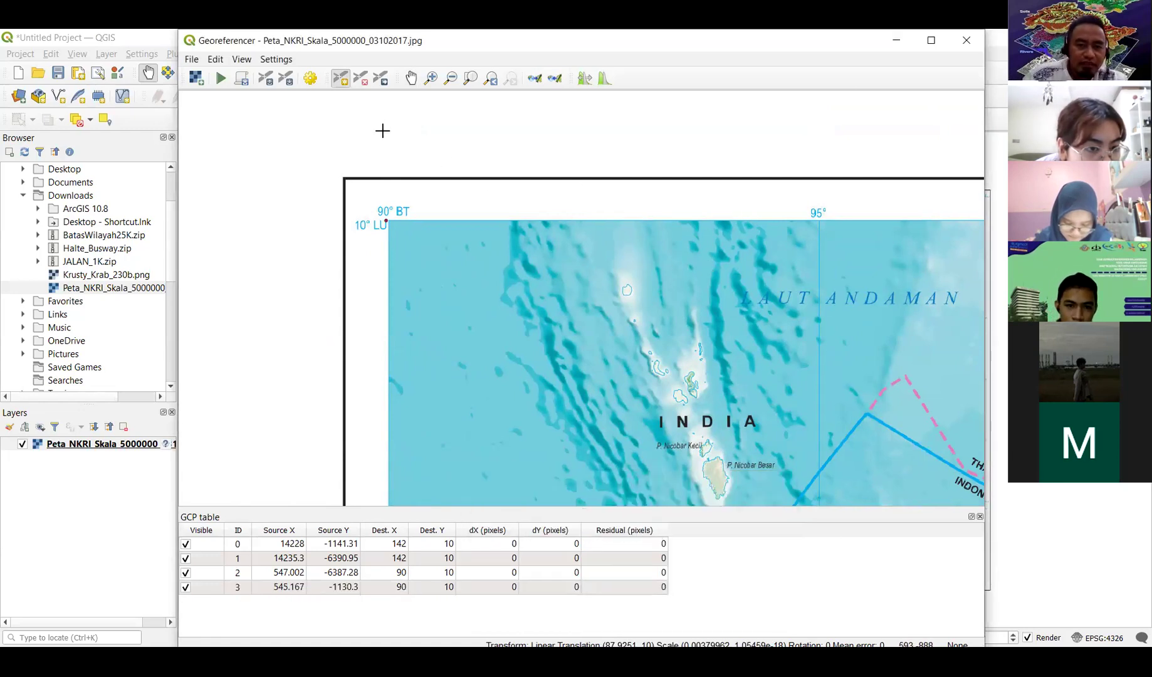
# - Enable Save GCP points in the transformation settings, leaving the compression set to None
pyautogui.click(309, 79)
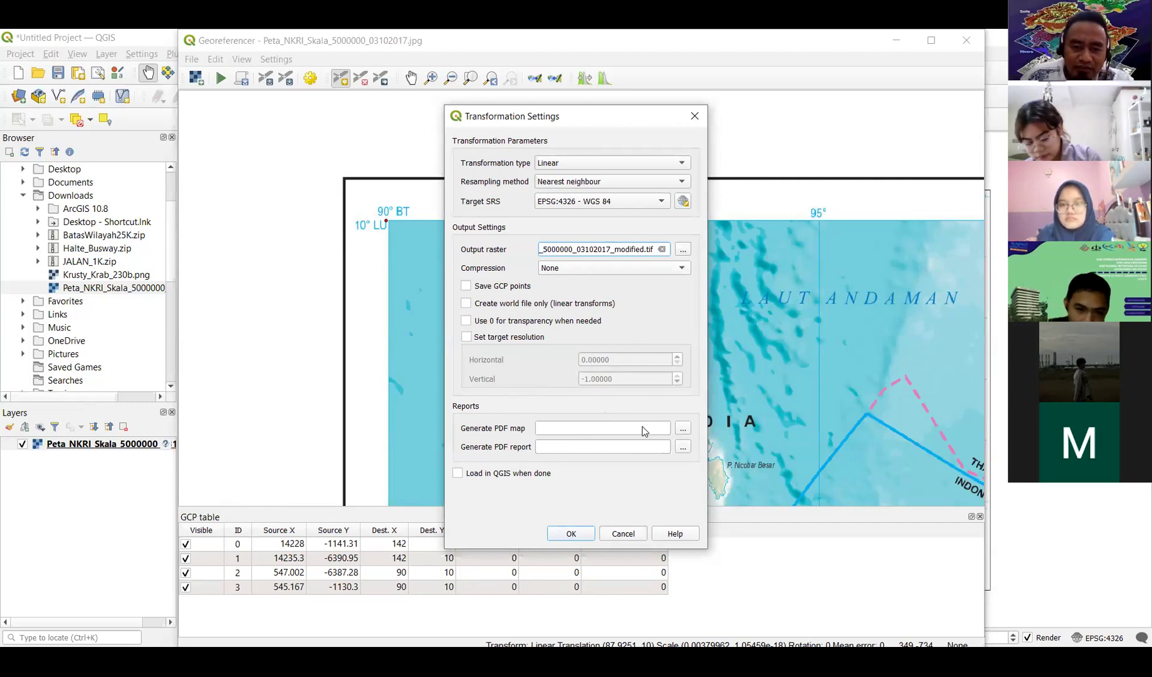
pyautogui.click(587, 271)
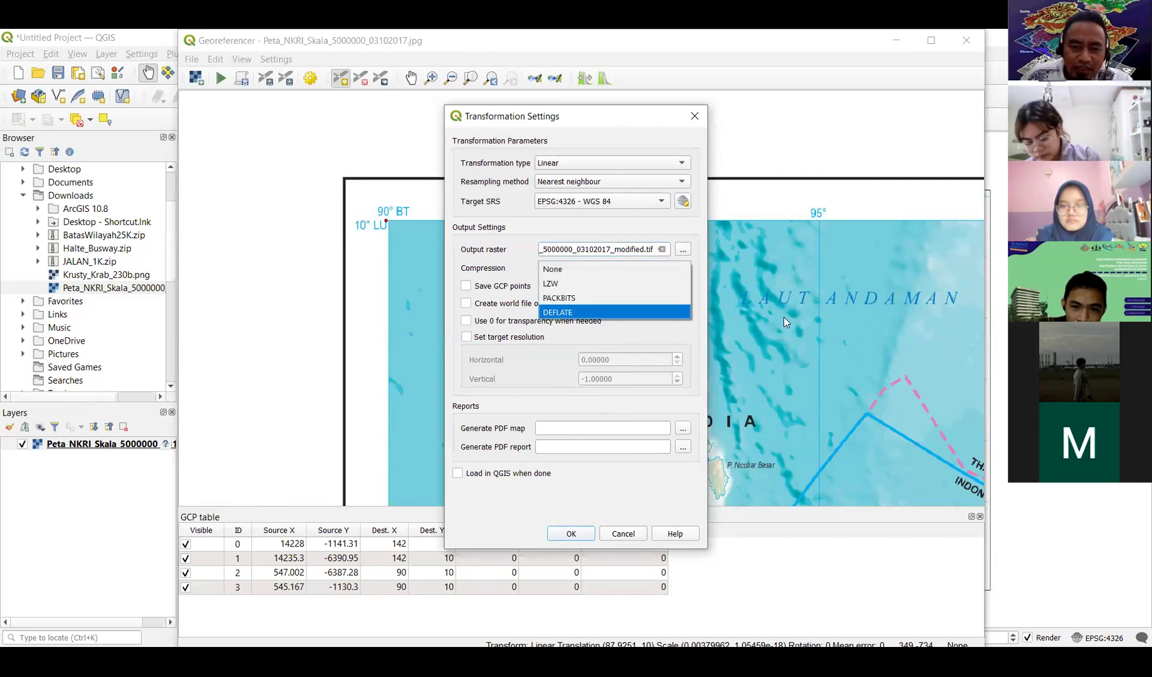
pyautogui.click(784, 316)
pyautogui.click(465, 285)
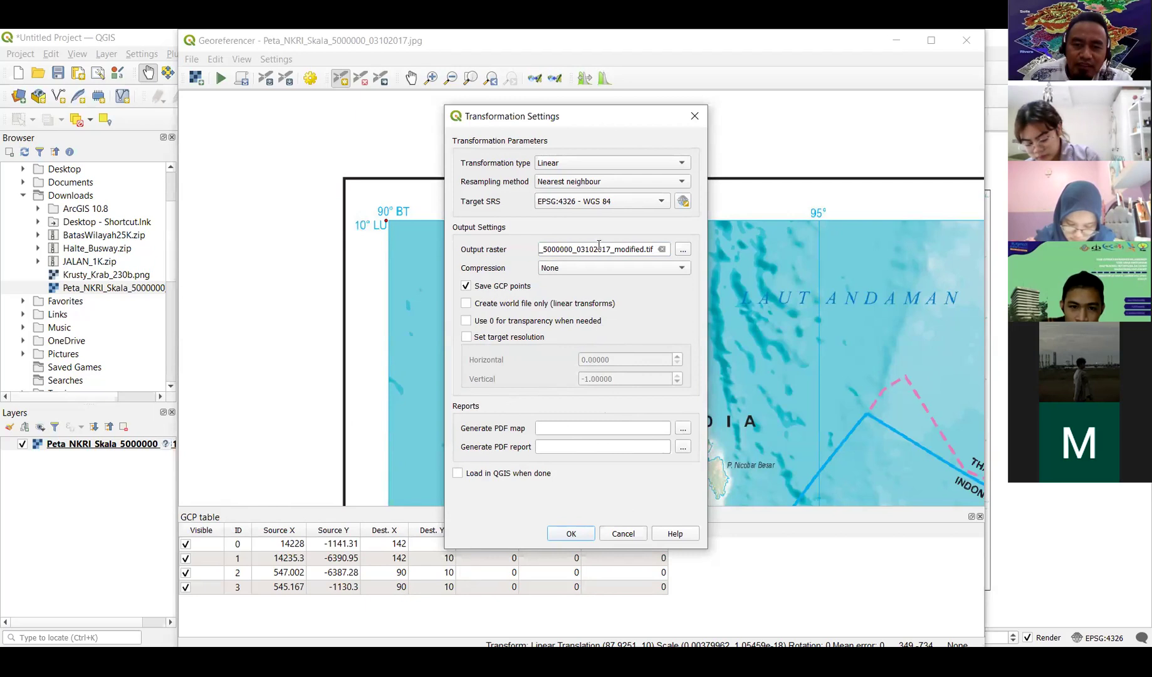
# - Set the output raster to Peta_NKRI_Skala_5000000_03102017_modified as a TIF in the Documents folder and accept the transformation settings
pyautogui.click(686, 254)
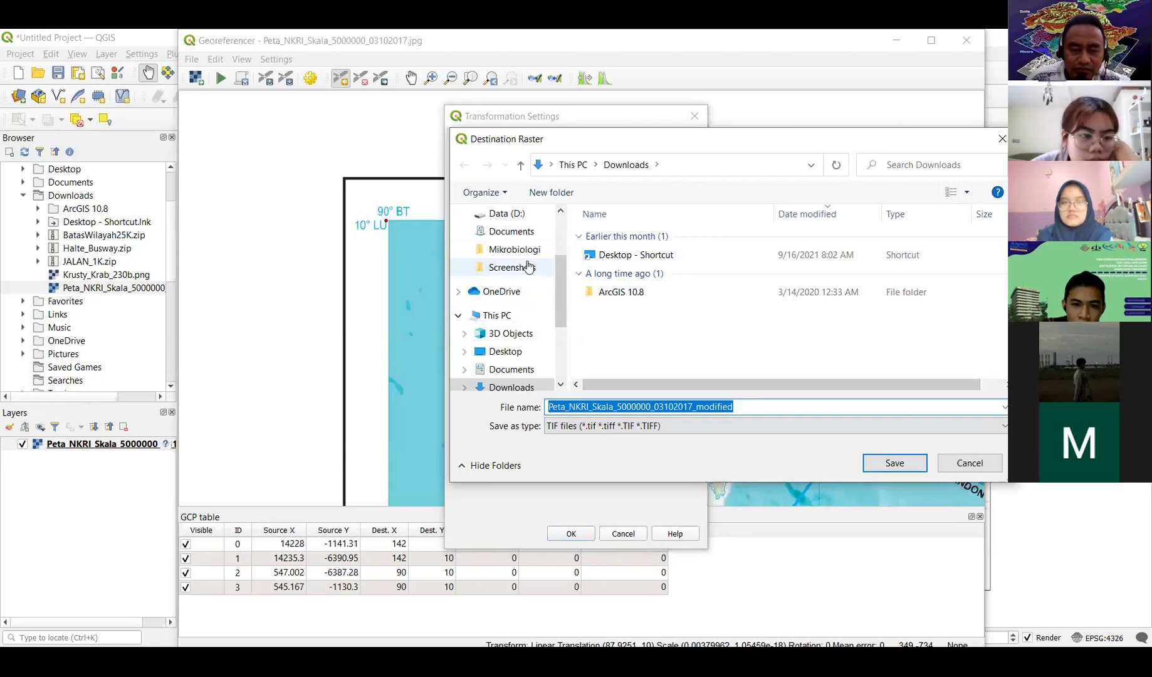
pyautogui.scroll(1, 525, 234)
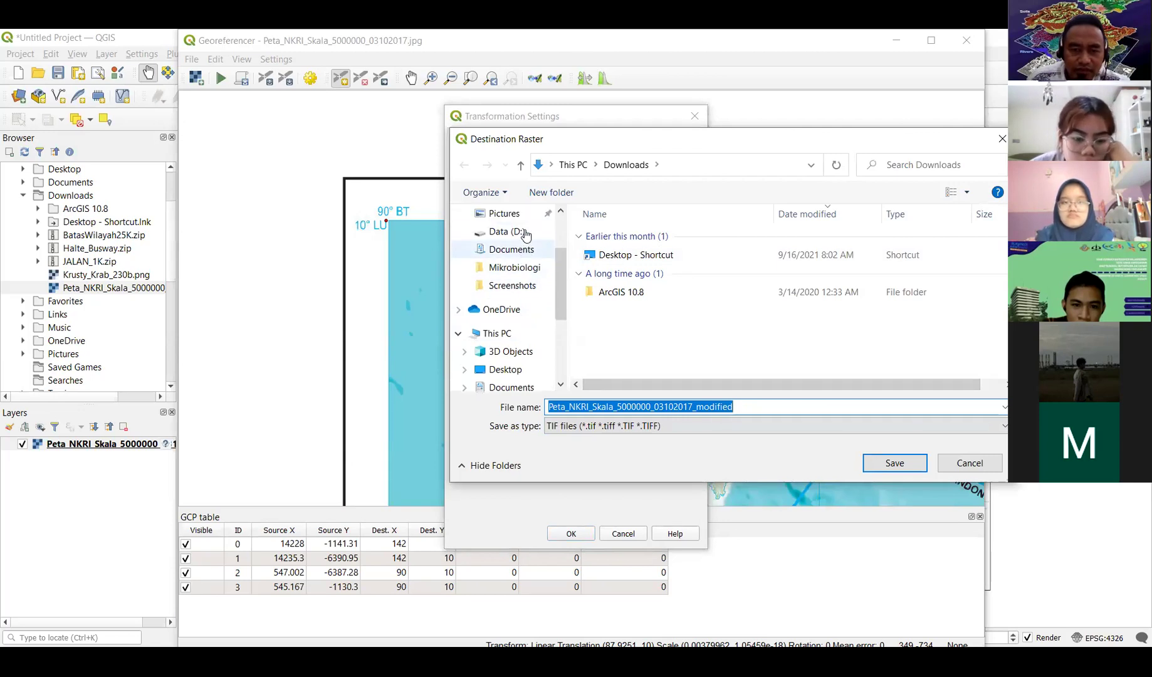
pyautogui.scroll(2, 526, 234)
pyautogui.click(511, 213)
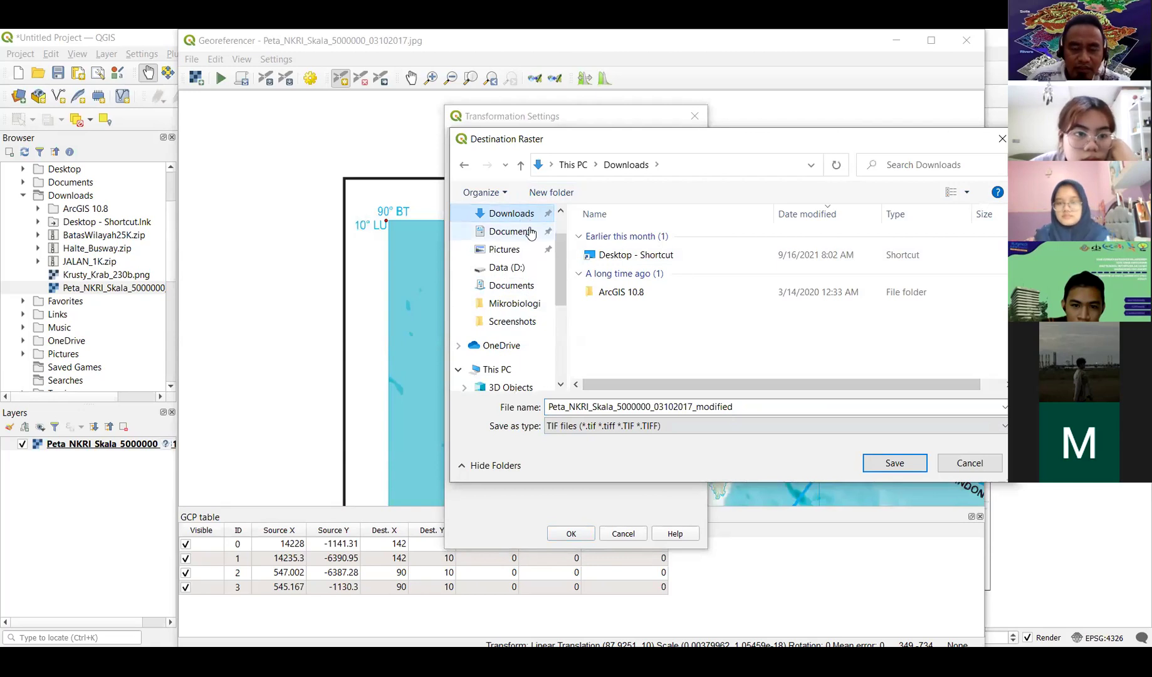
pyautogui.click(528, 232)
pyautogui.click(523, 215)
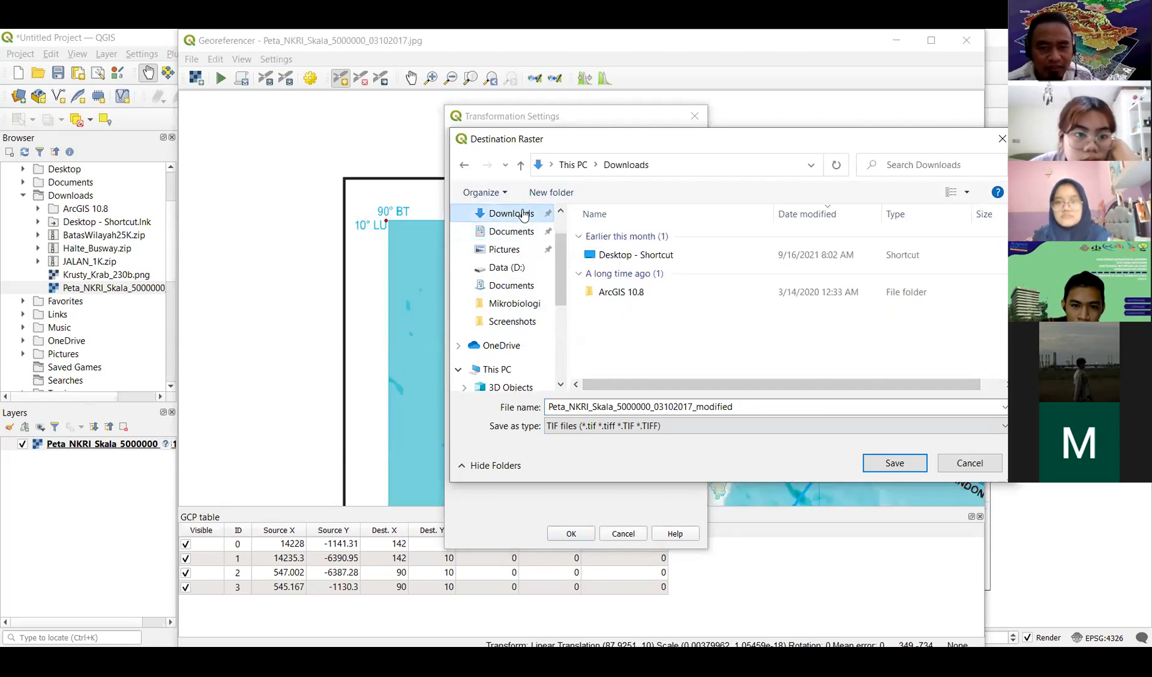
pyautogui.click(525, 232)
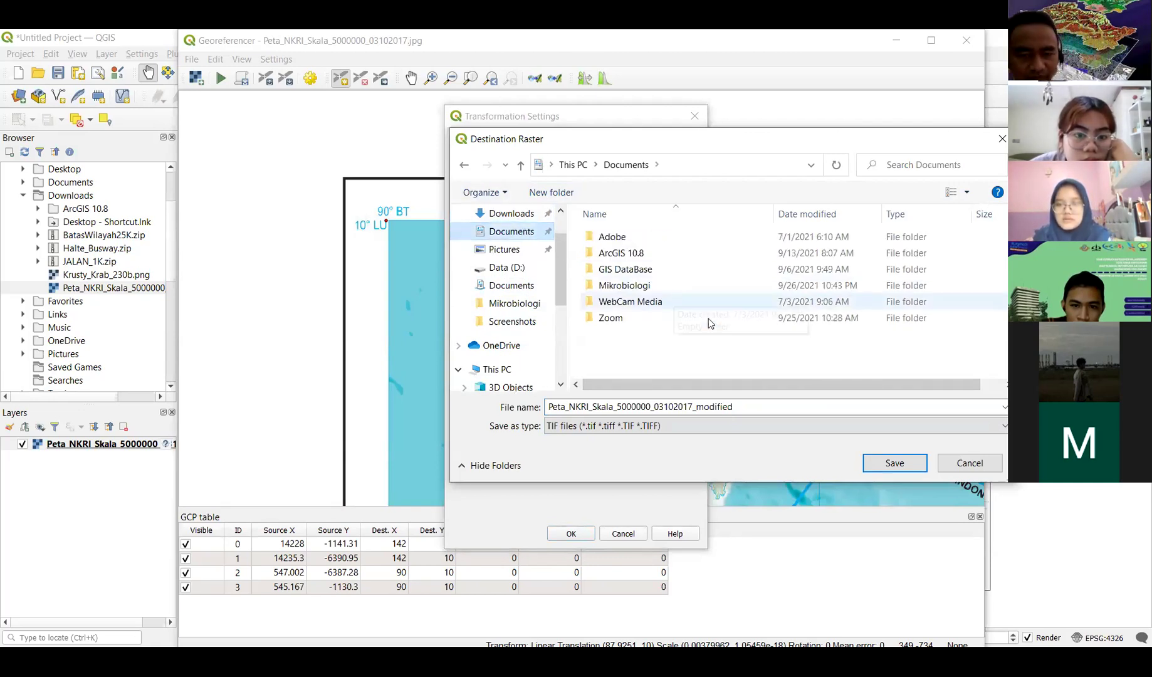
pyautogui.click(894, 468)
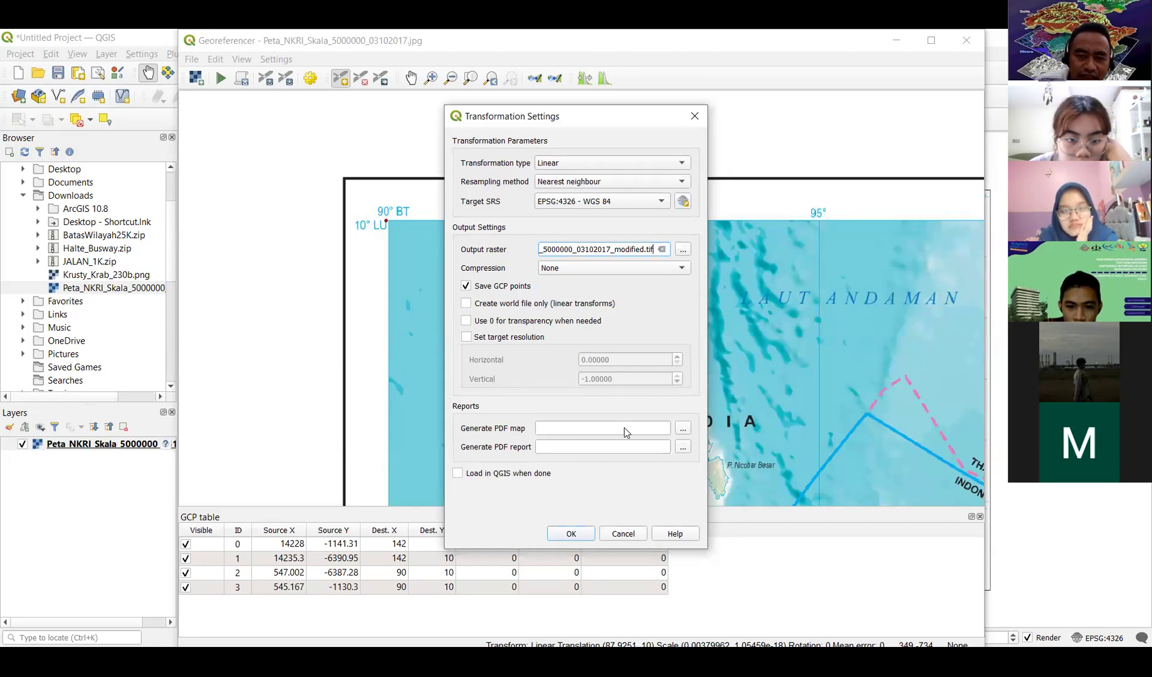
pyautogui.click(571, 533)
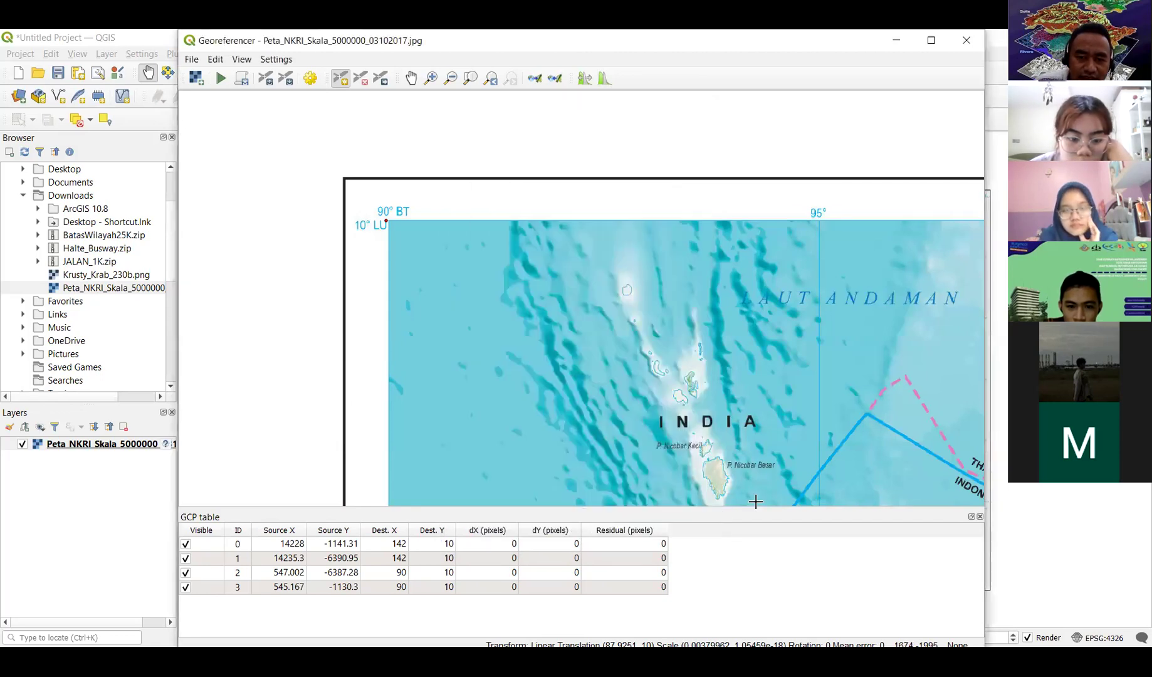
# - Close the Georeferencer and save its GCP points
pyautogui.click(964, 41)
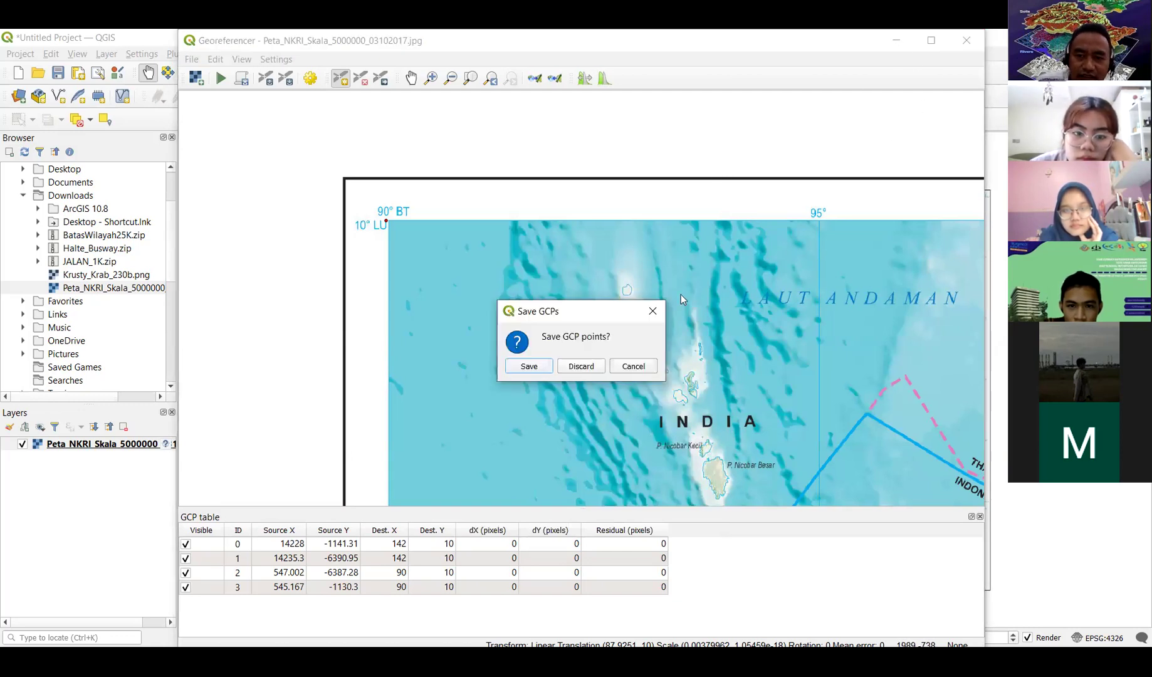
pyautogui.click(528, 369)
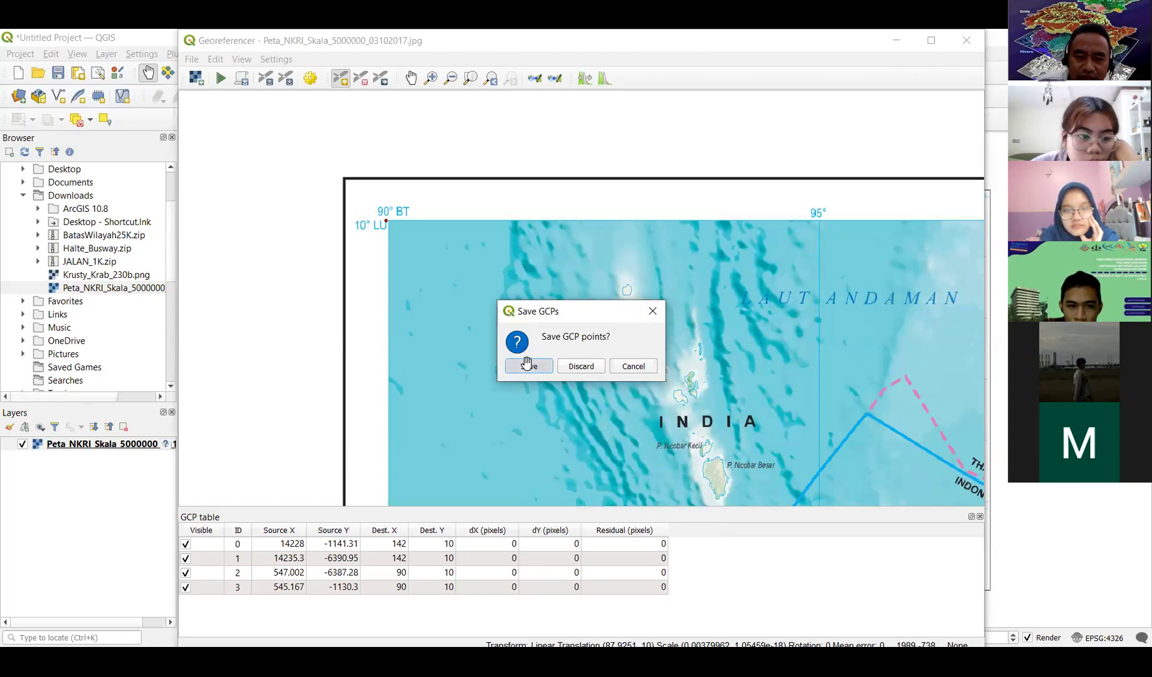
pyautogui.scroll(-6, 57, 330)
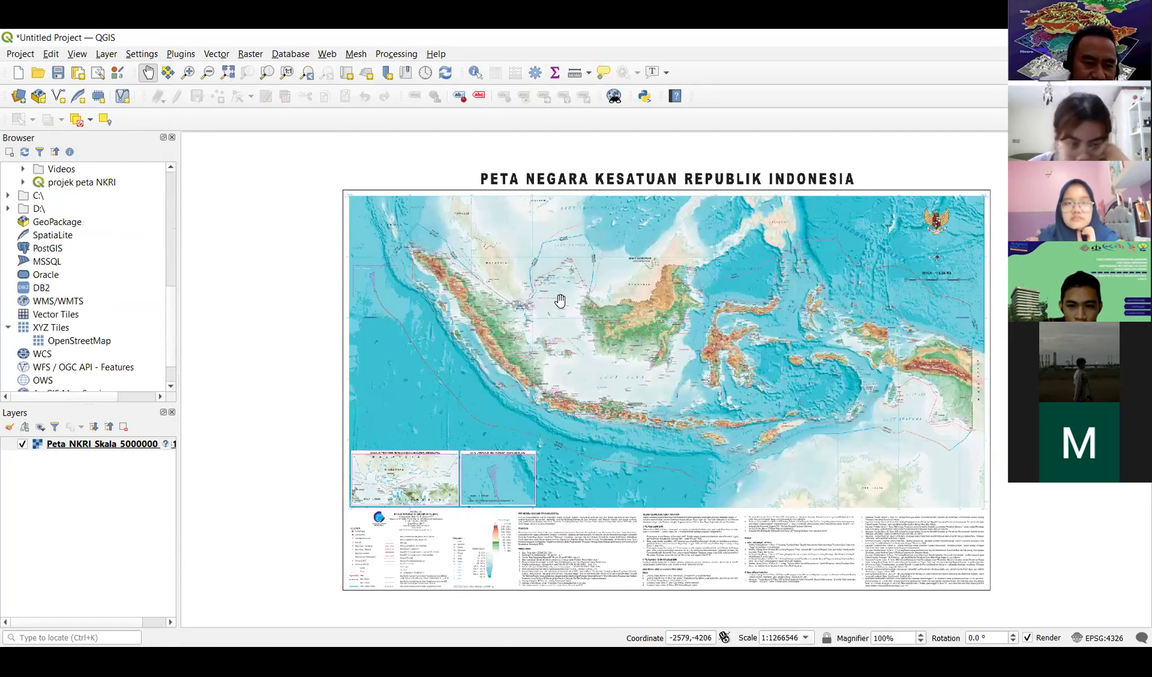
pyautogui.moveTo(808, 232); pyautogui.dragTo(766, 230)
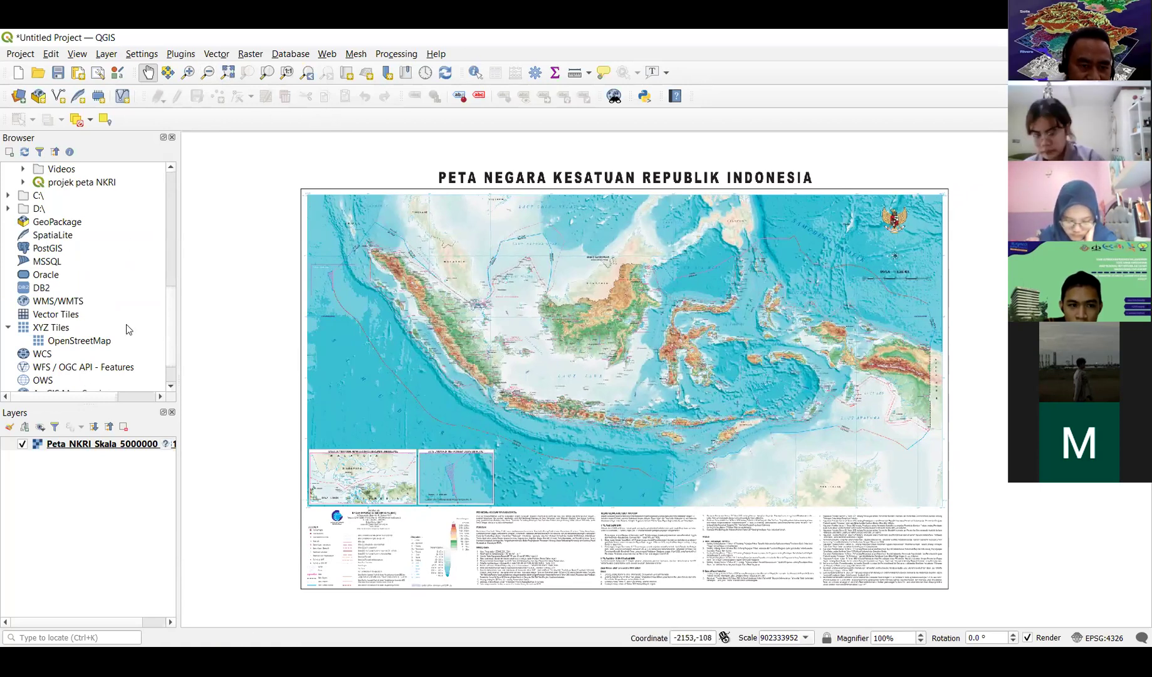
pyautogui.scroll(-1, 126, 324)
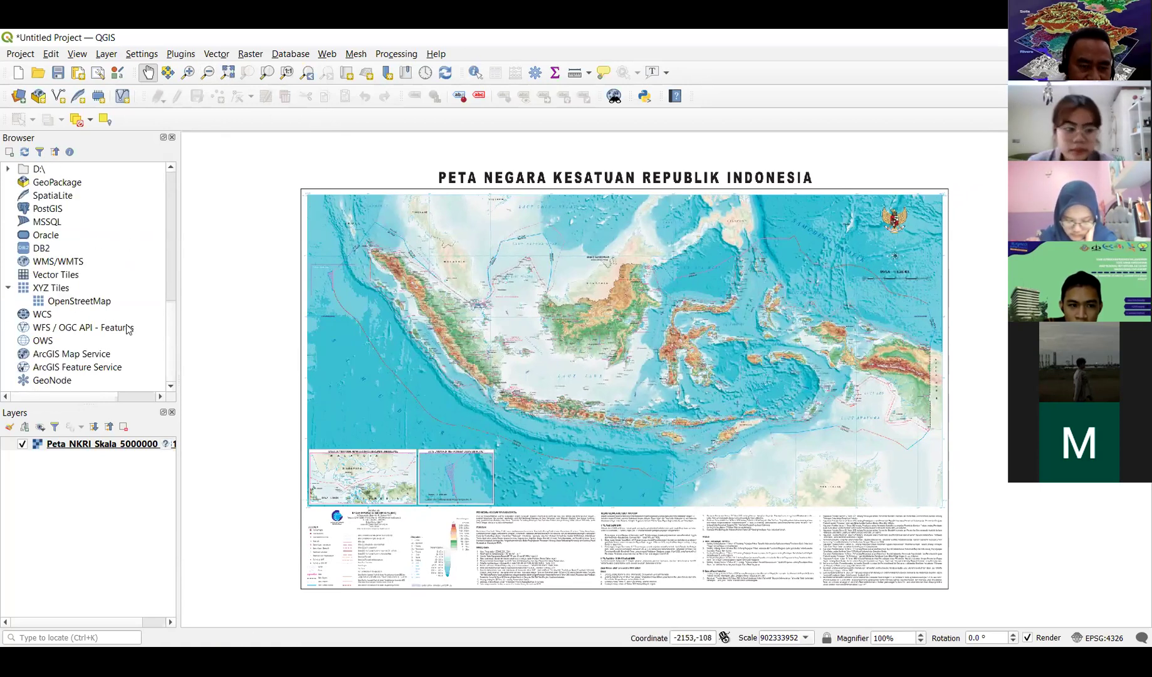
# - Remove the Peta_NKRI_Skala_5000000 raster layer from the project and confirm its removal
pyautogui.click(22, 444)
pyautogui.click(22, 444)
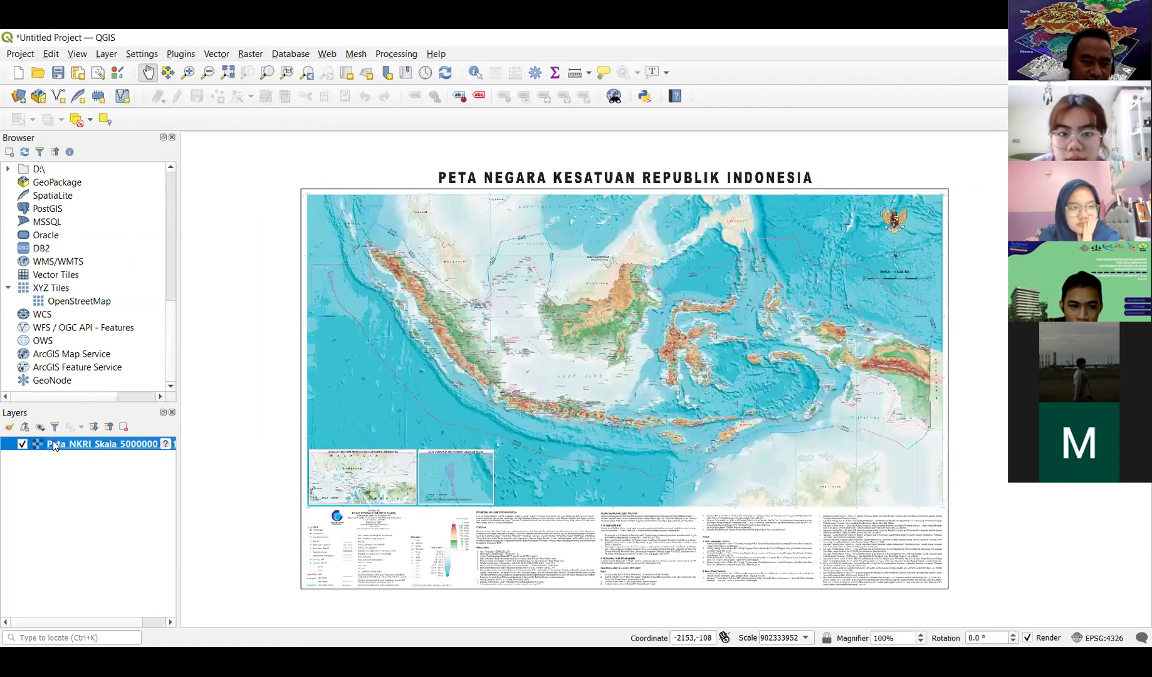
pyautogui.rightClick(54, 444)
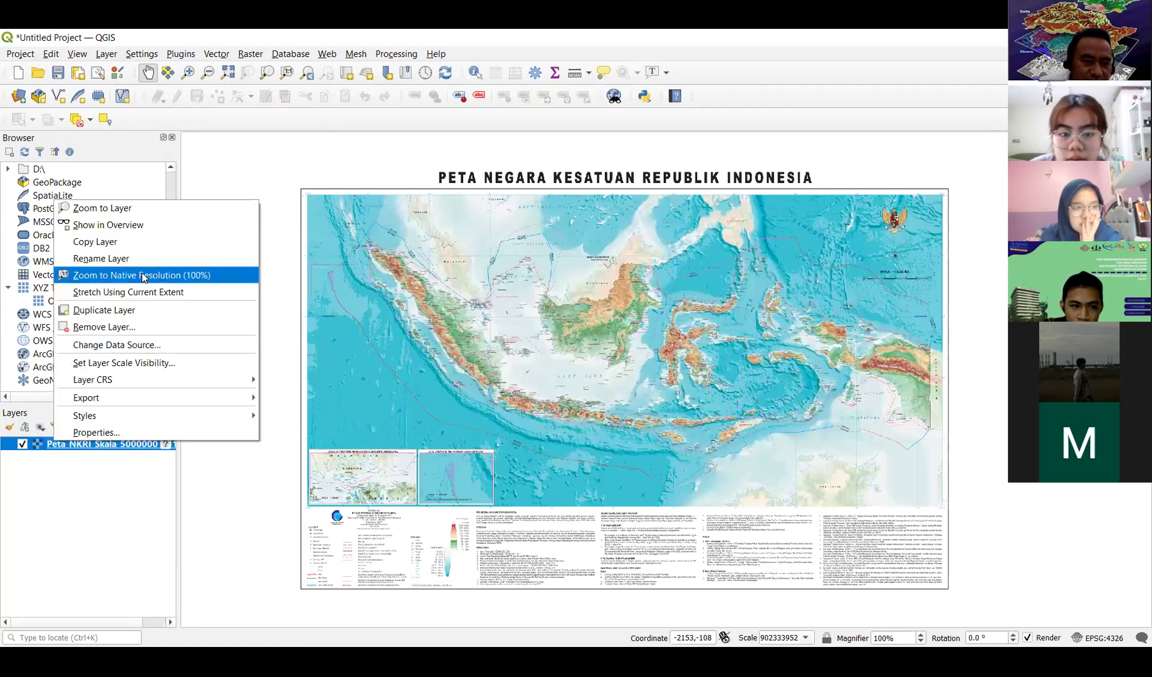
pyautogui.click(143, 324)
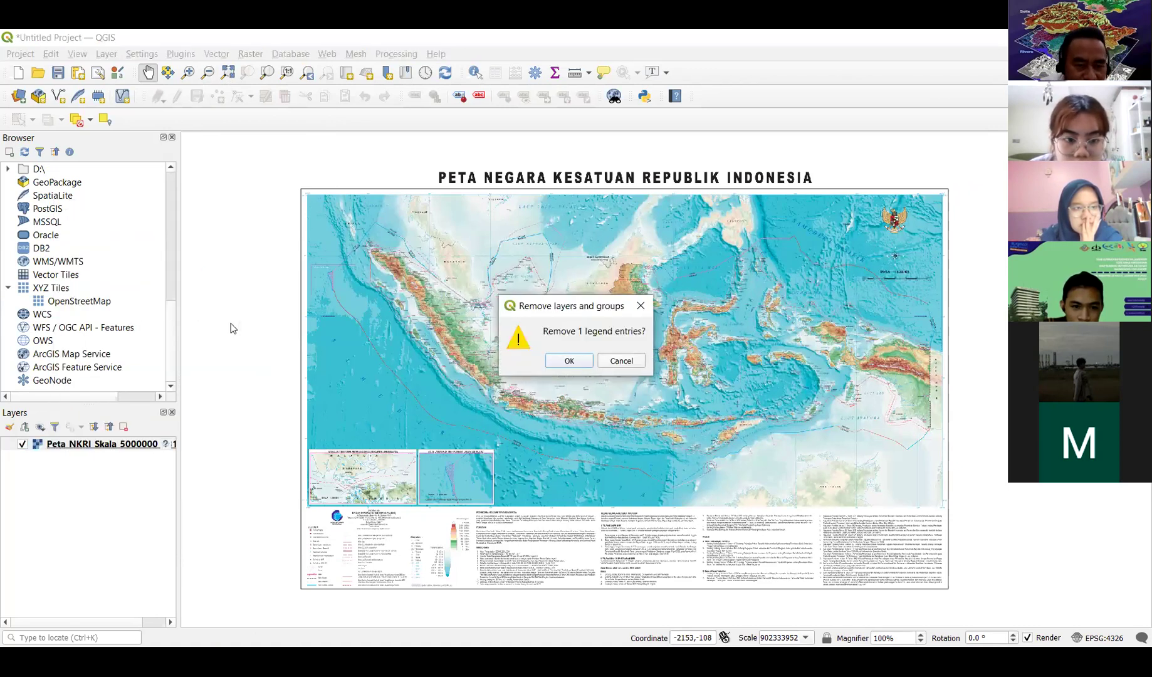
pyautogui.click(567, 361)
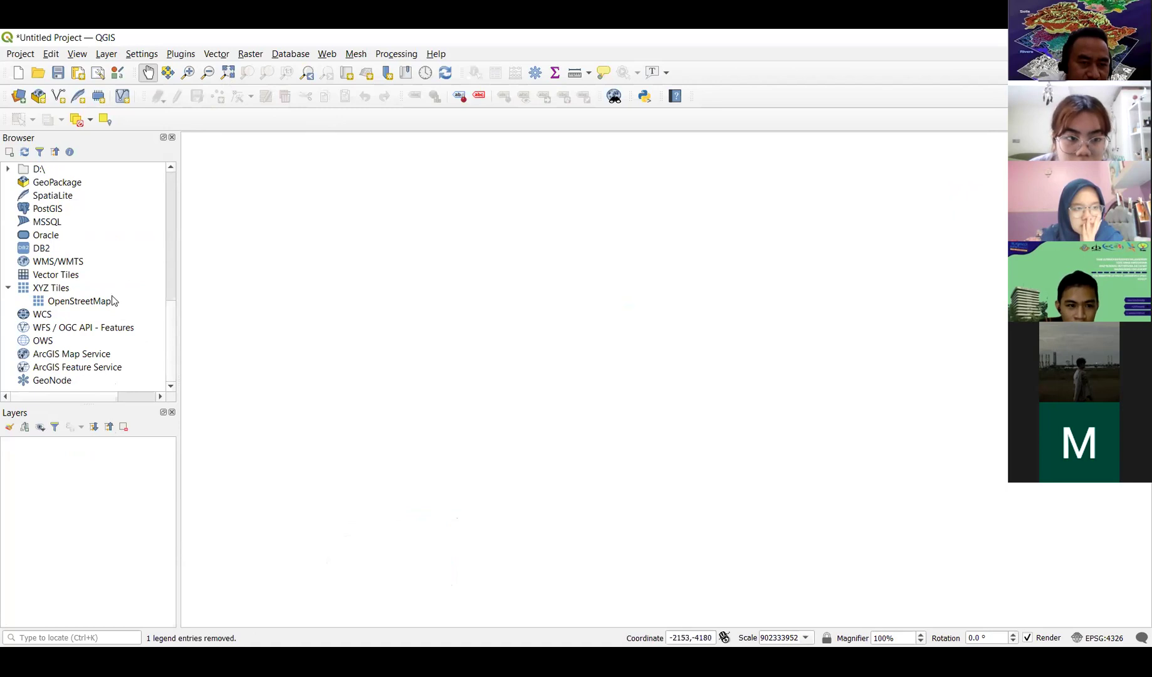
# - Look through the Home folder's Documents directory in the Browser for the georeferenced map raster
pyautogui.scroll(7, 112, 295)
pyautogui.scroll(2, 113, 266)
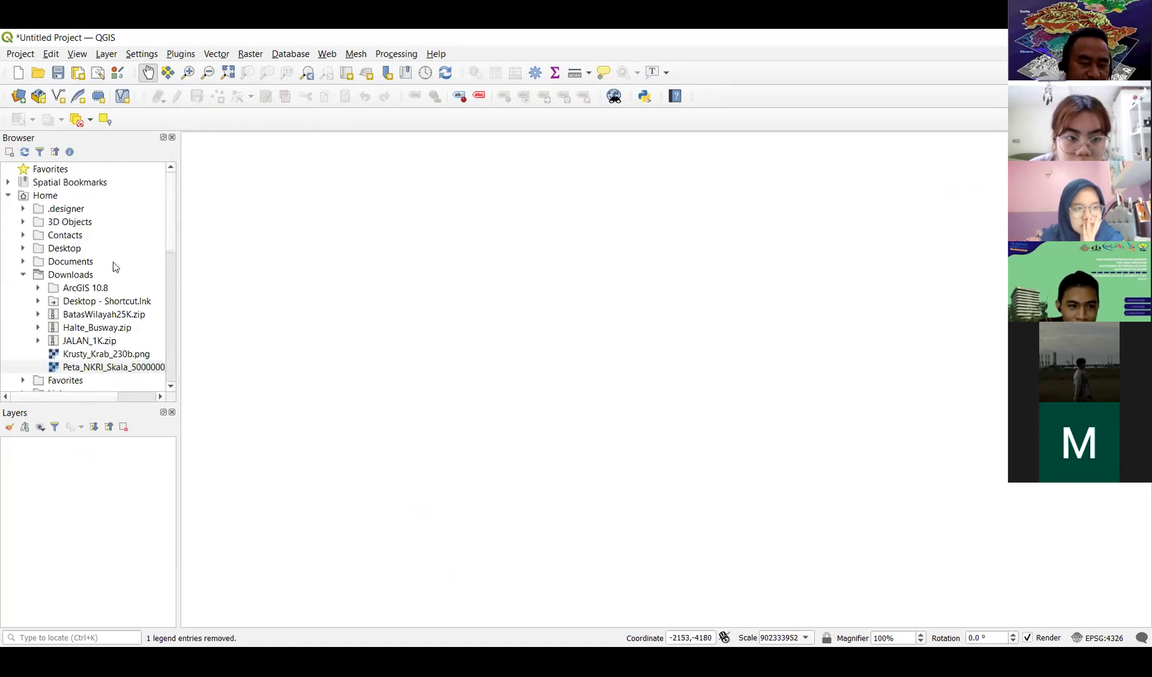
pyautogui.doubleClick(114, 263)
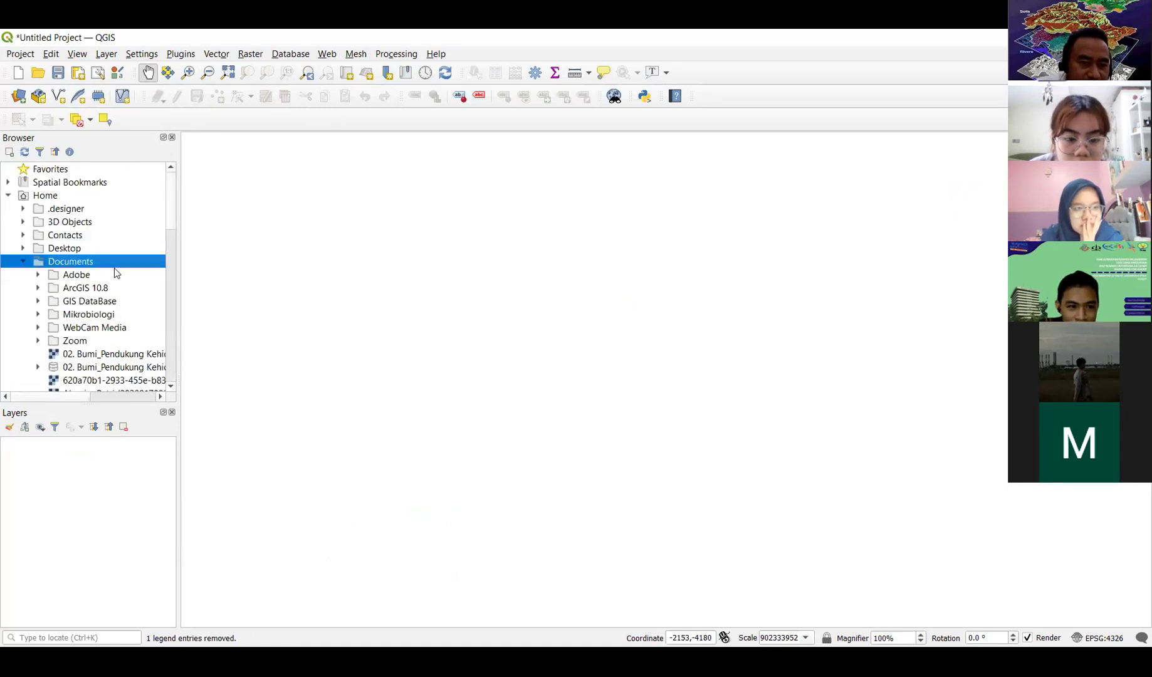
pyautogui.scroll(-4, 132, 299)
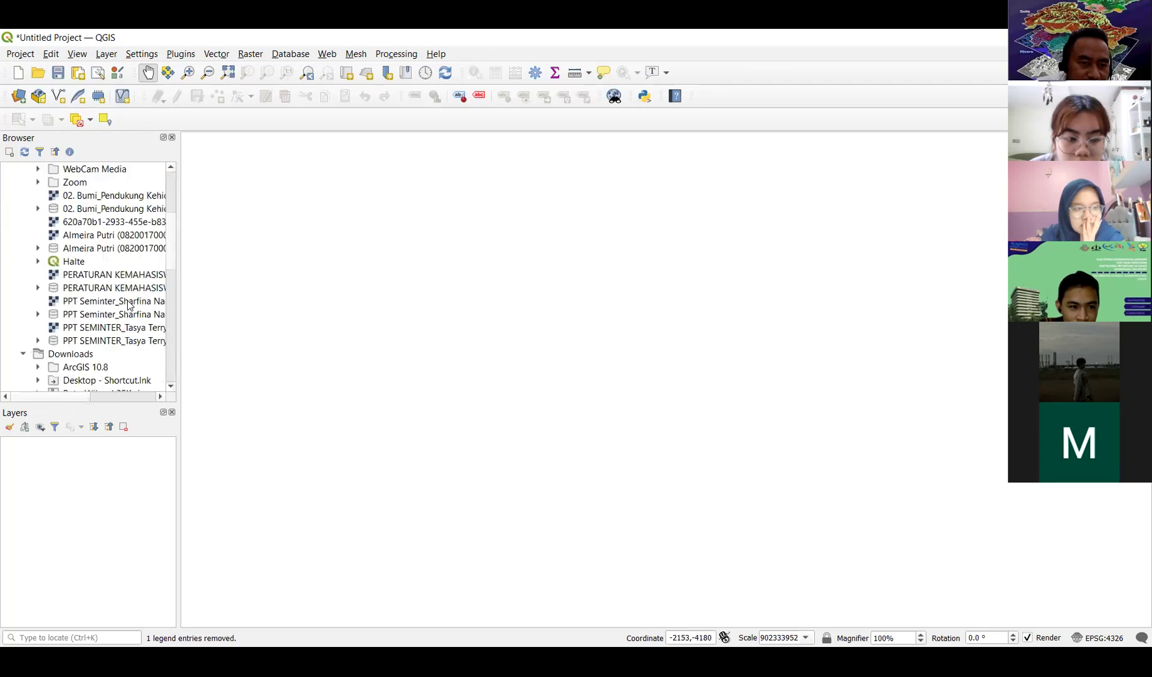
pyautogui.scroll(1, 128, 304)
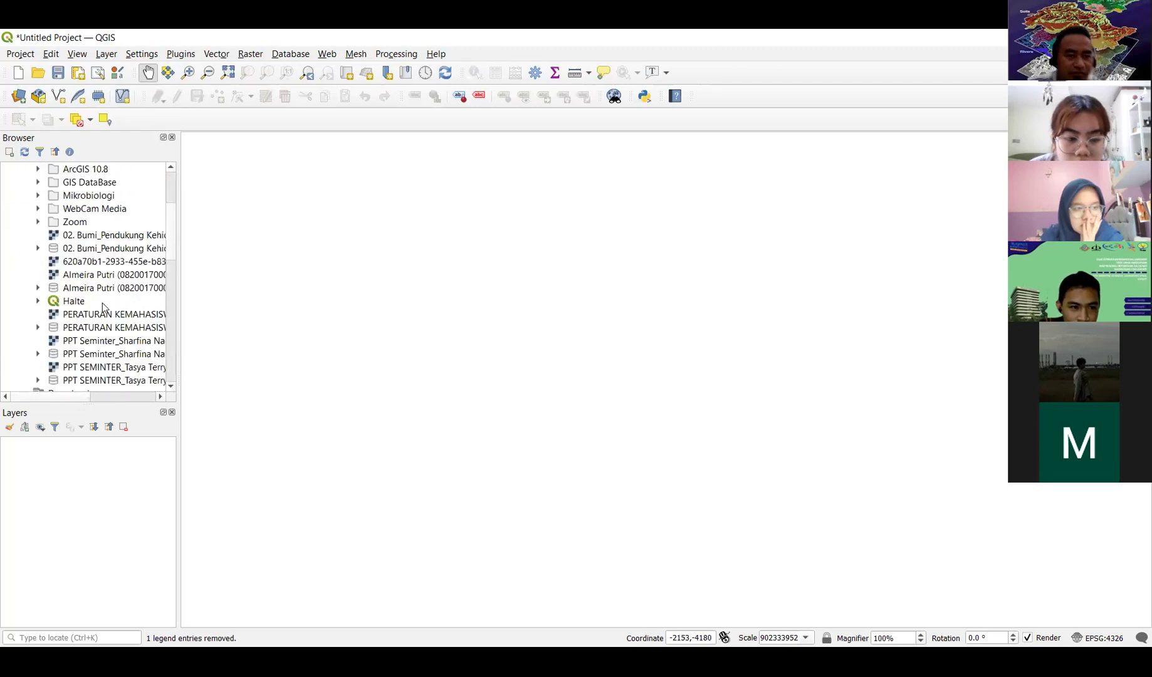
pyautogui.scroll(1, 101, 302)
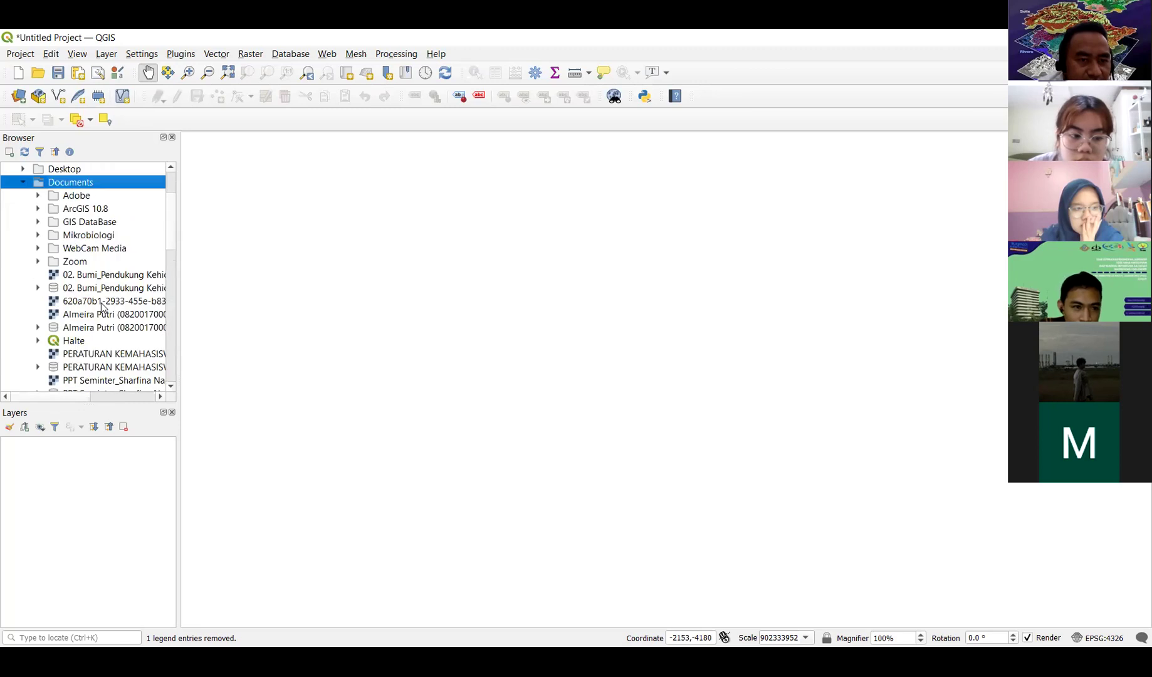
pyautogui.scroll(1, 97, 297)
pyautogui.scroll(-2, 90, 285)
pyautogui.scroll(-3, 90, 286)
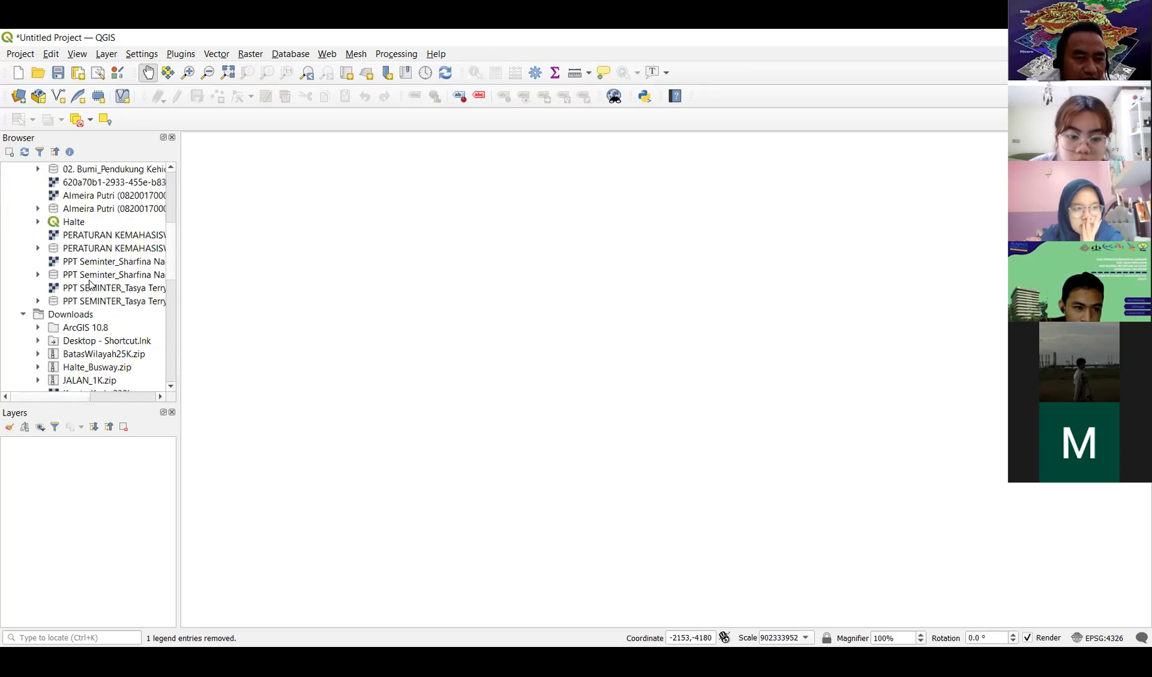
# - Add the Peta_NKRI_Skala_5000000 raster from the Downloads folder to the project
pyautogui.scroll(-2, 105, 291)
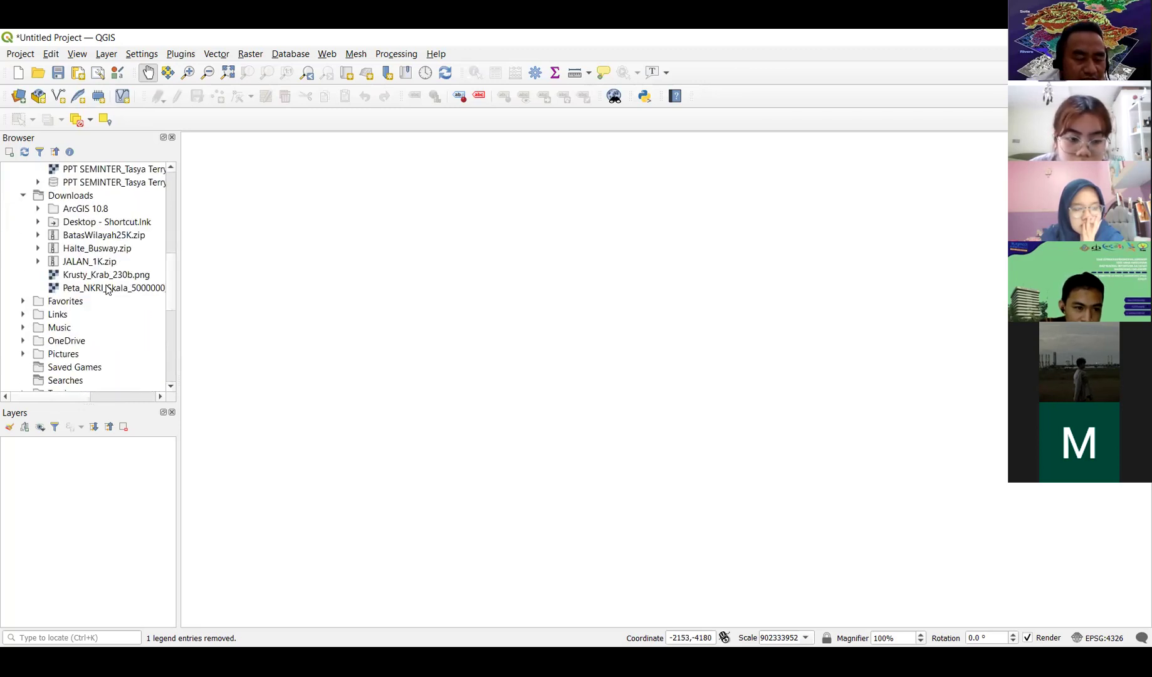
pyautogui.click(114, 290)
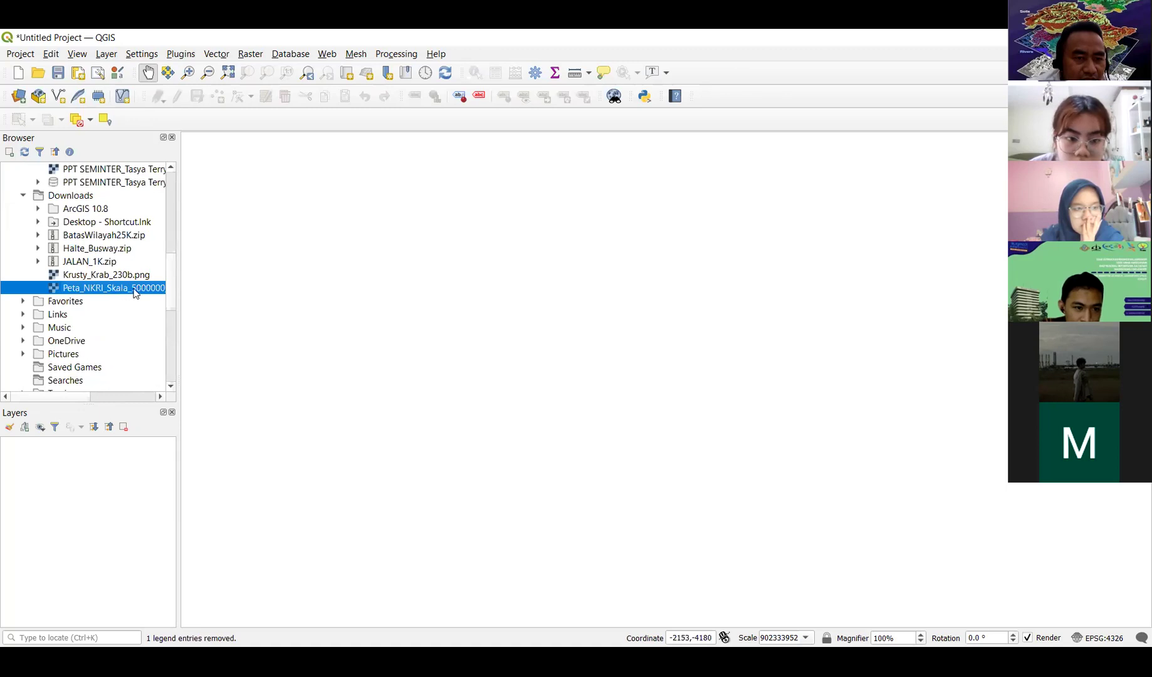
pyautogui.doubleClick(139, 289)
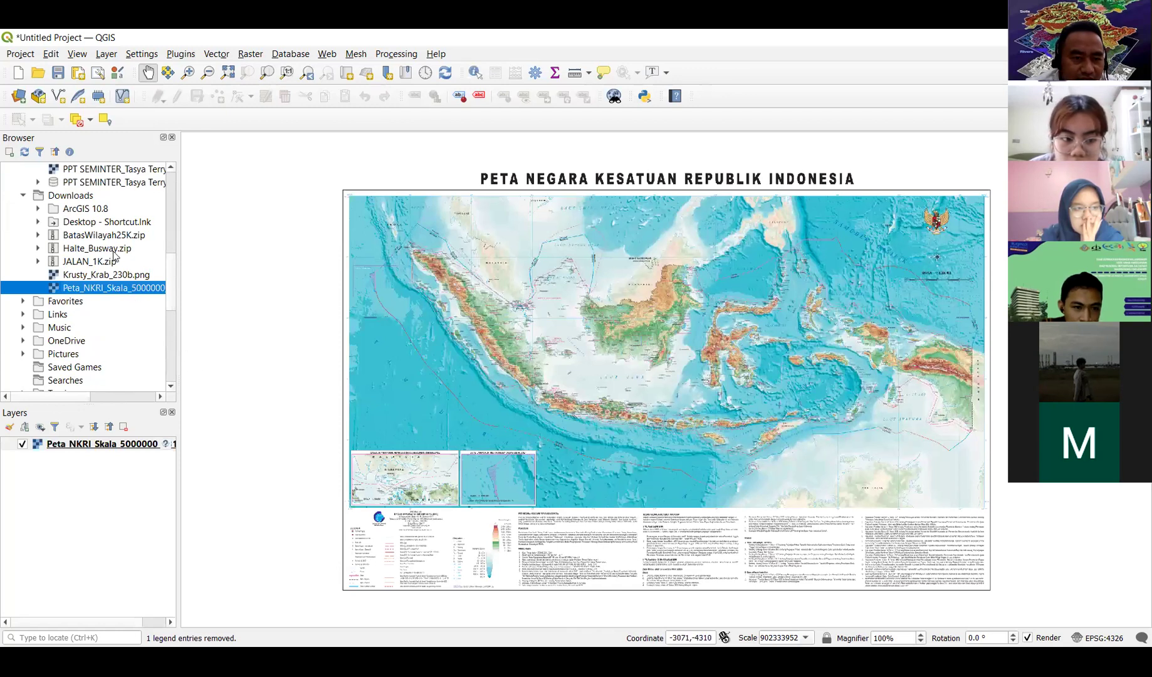
# - Search the Documents and Downloads listings in the Browser for the modified map raster
pyautogui.scroll(5, 112, 251)
pyautogui.scroll(2, 100, 251)
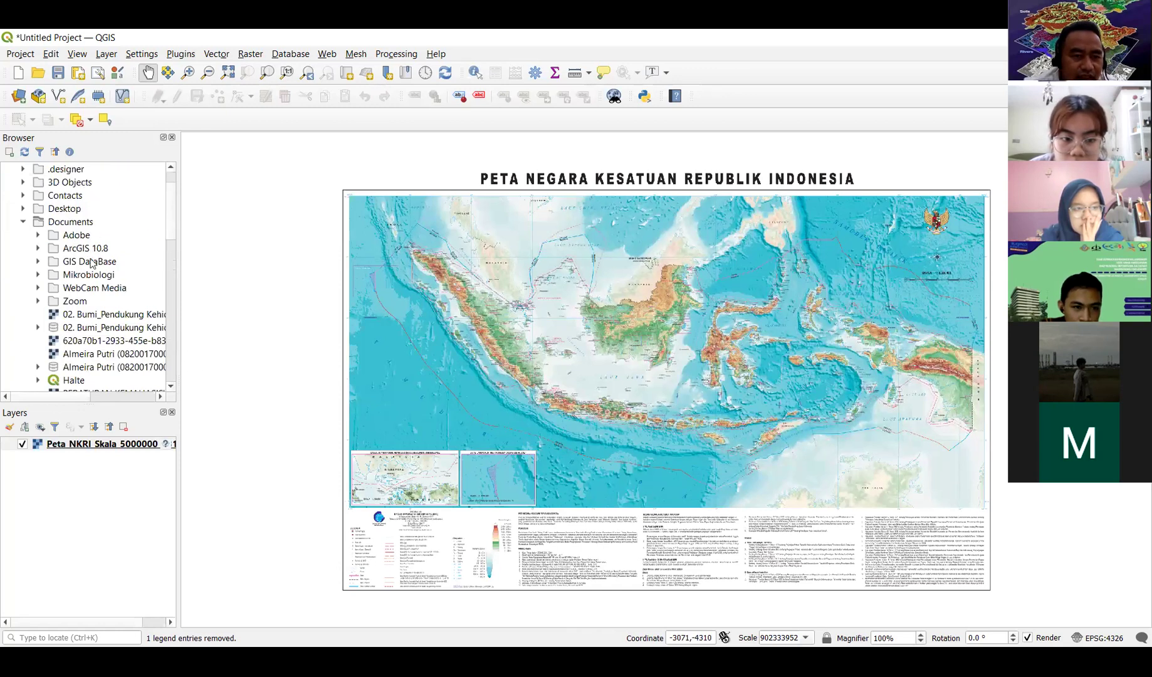
pyautogui.click(105, 226)
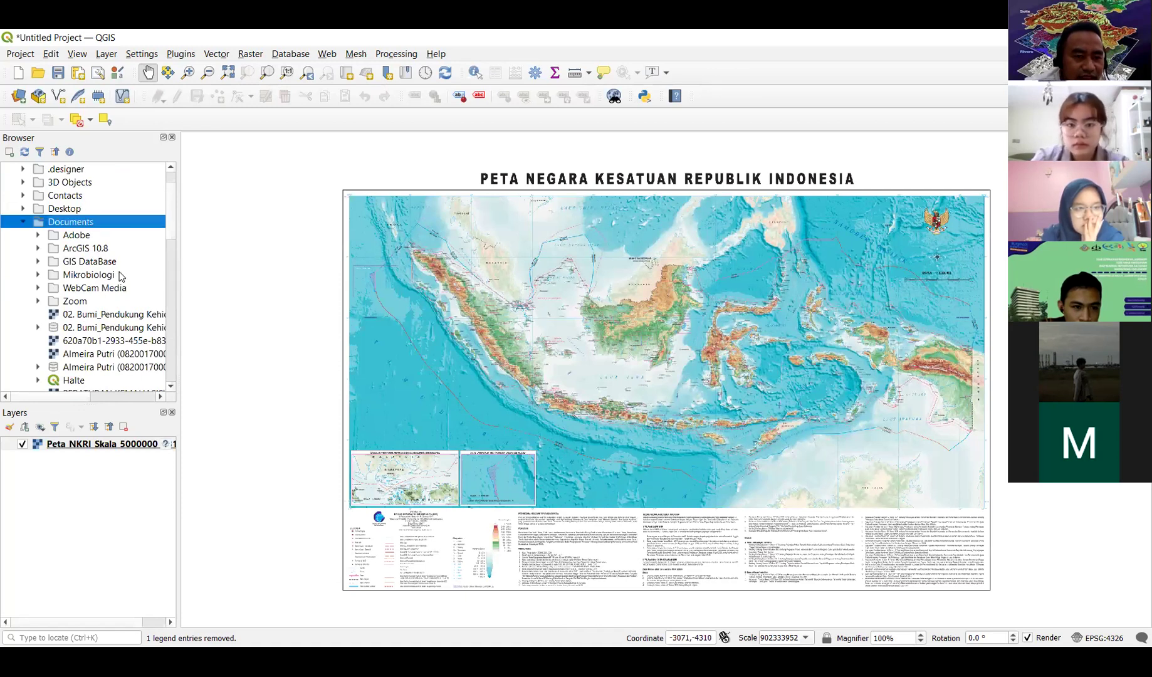
pyautogui.scroll(-1, 119, 263)
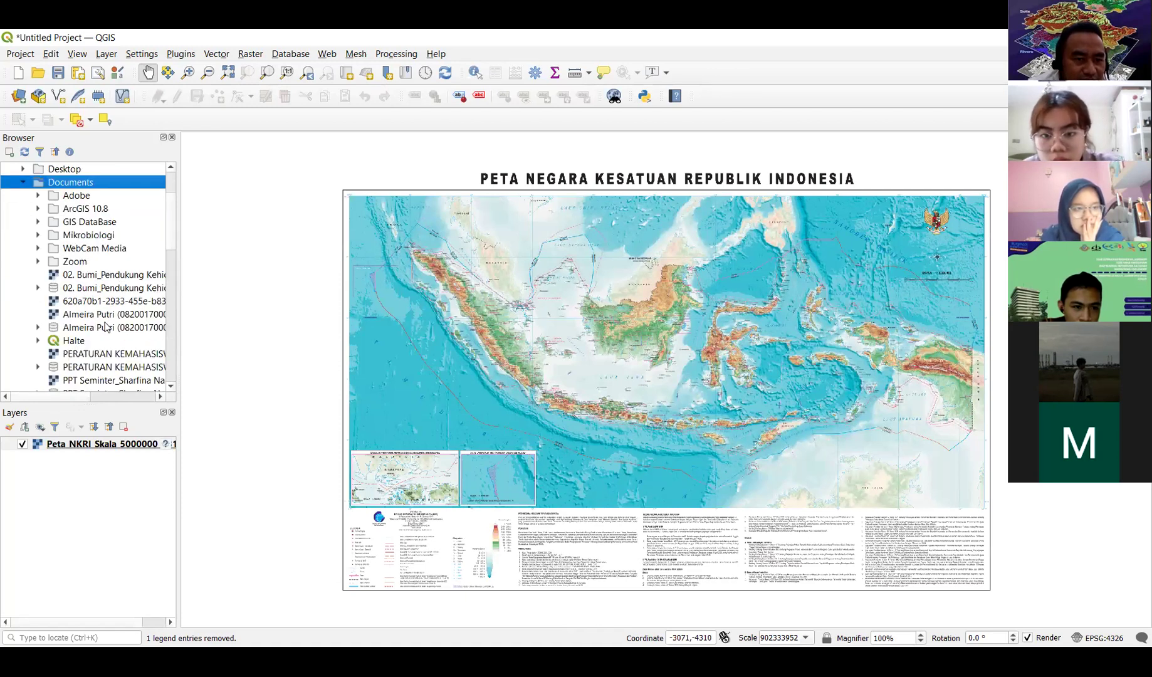
pyautogui.scroll(-2, 107, 320)
pyautogui.scroll(-4, 107, 326)
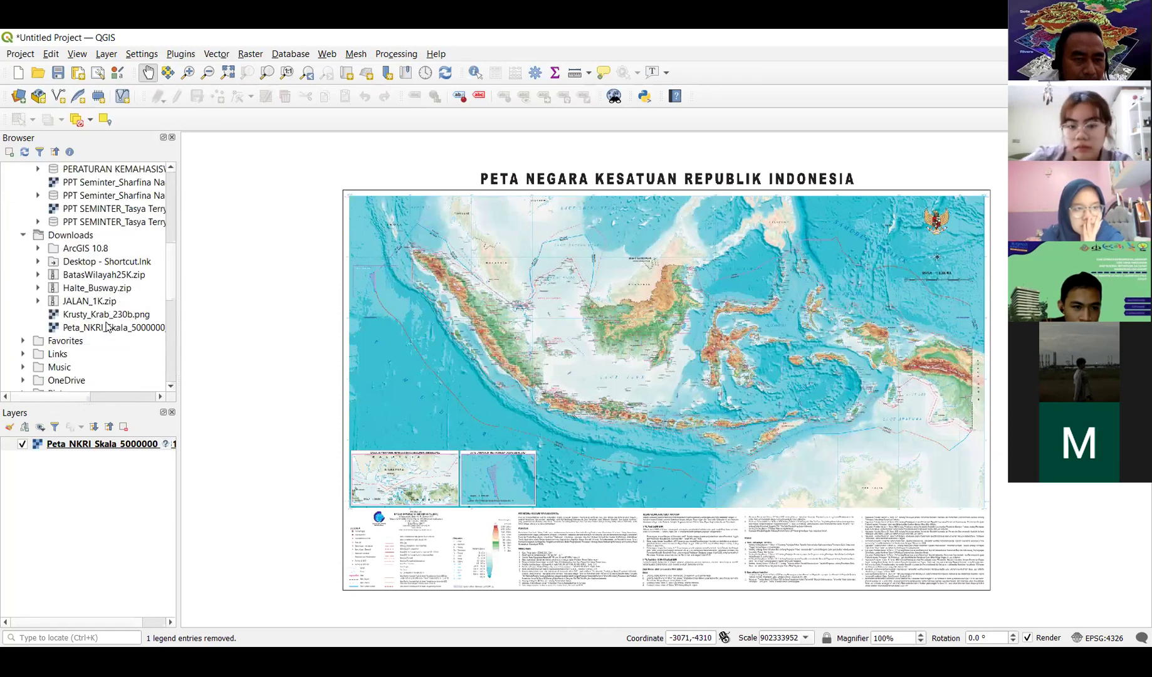
pyautogui.scroll(3, 112, 288)
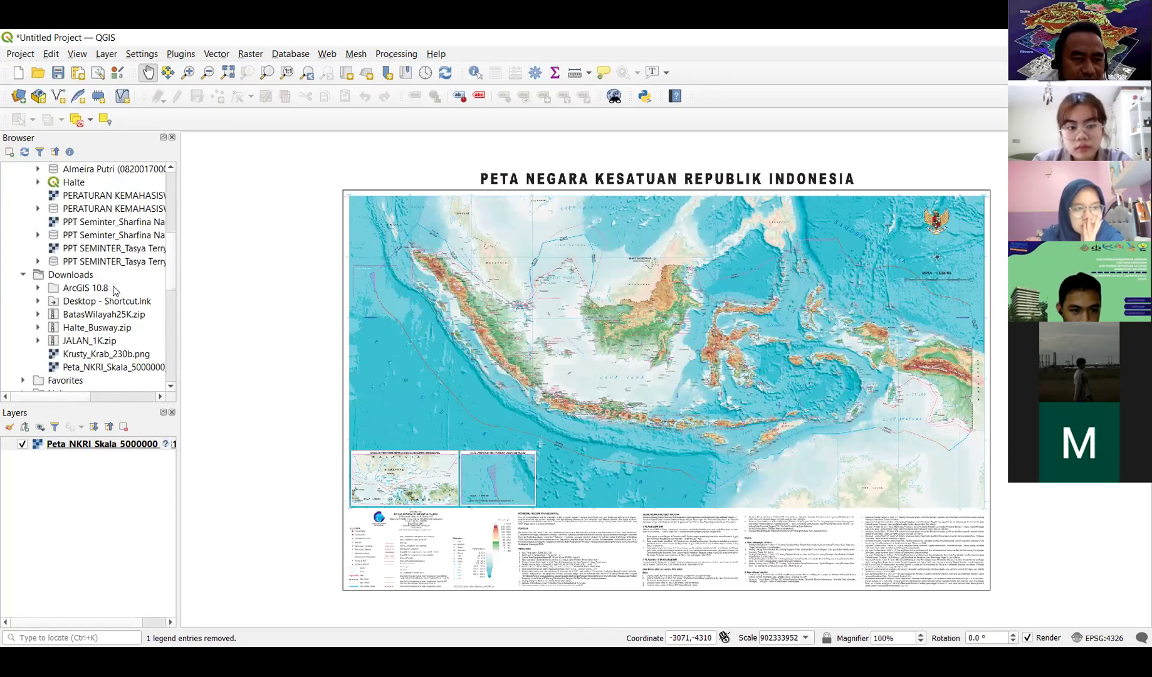
pyautogui.scroll(5, 113, 290)
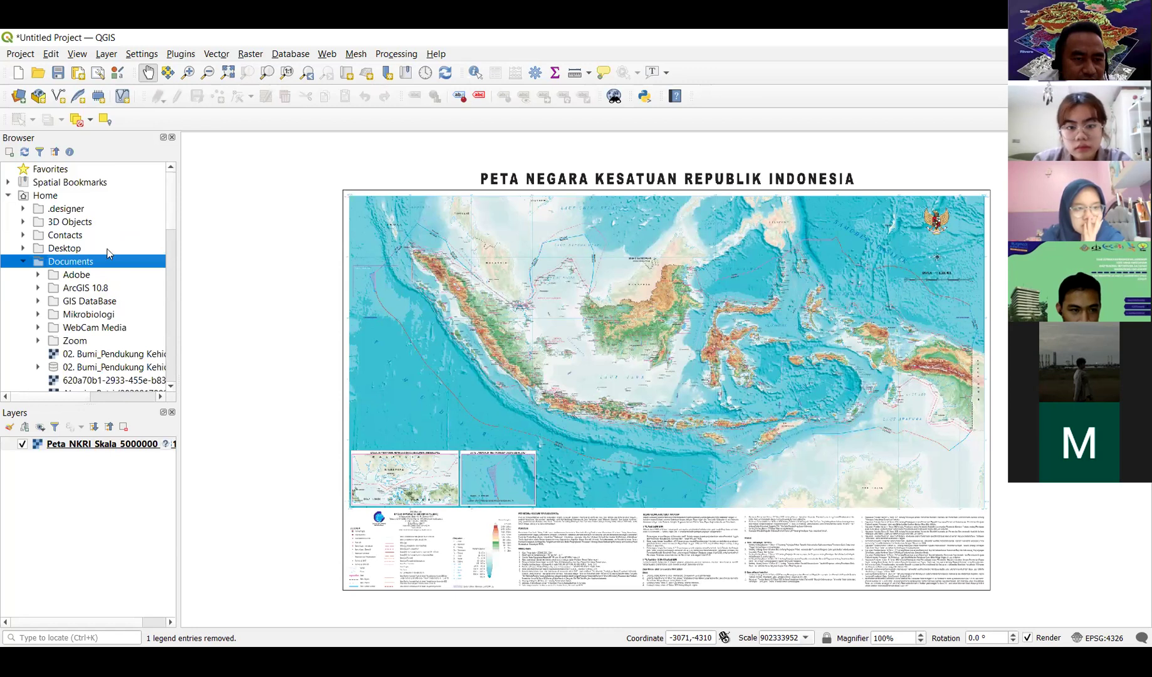
pyautogui.scroll(-6, 115, 274)
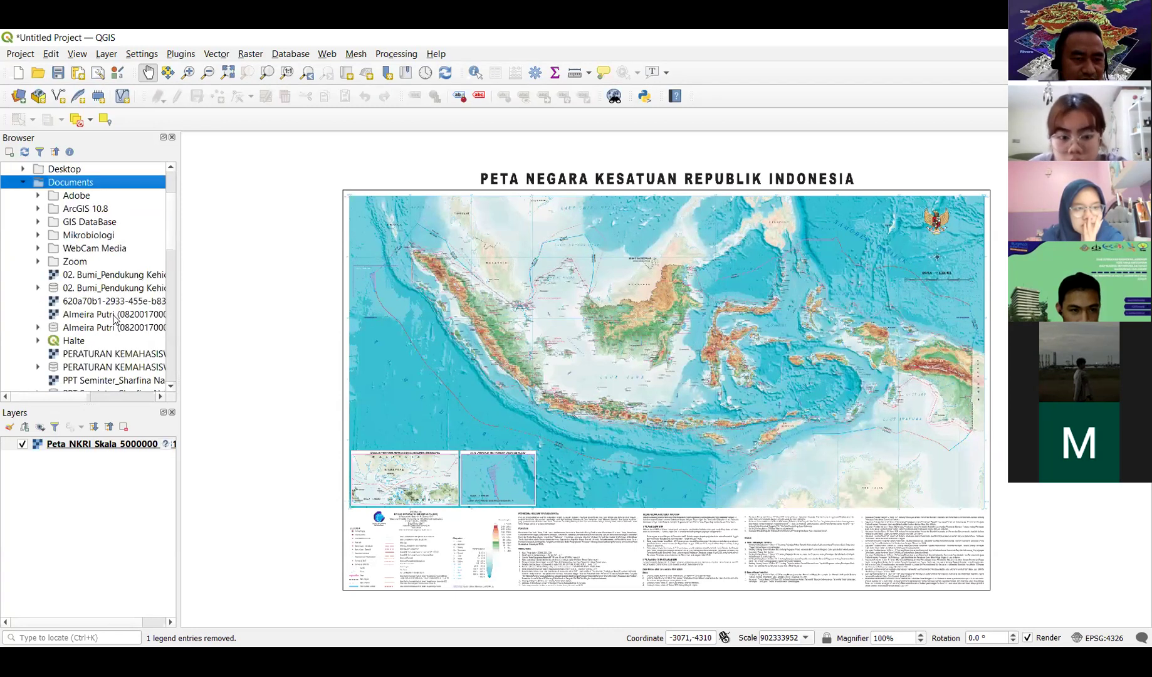
pyautogui.scroll(-1, 115, 316)
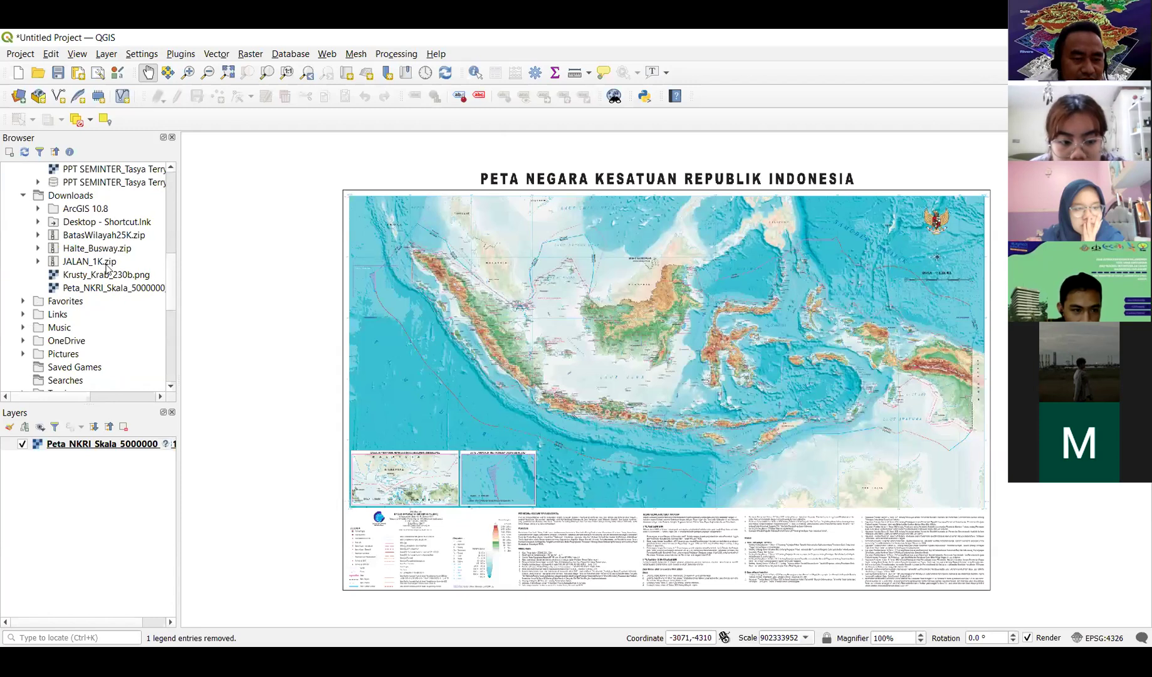
# - Collapse the Downloads folder, then collapse and reopen Documents to recheck its files for the georeferenced raster
pyautogui.scroll(1, 92, 237)
pyautogui.doubleClick(122, 238)
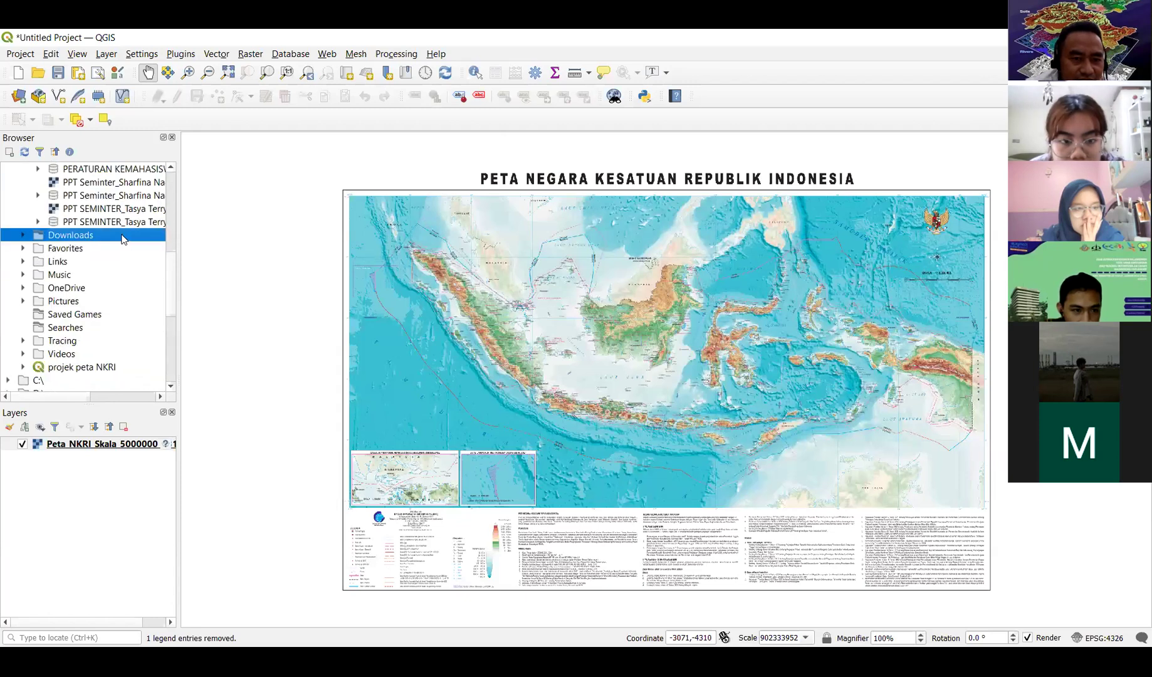
pyautogui.scroll(7, 103, 276)
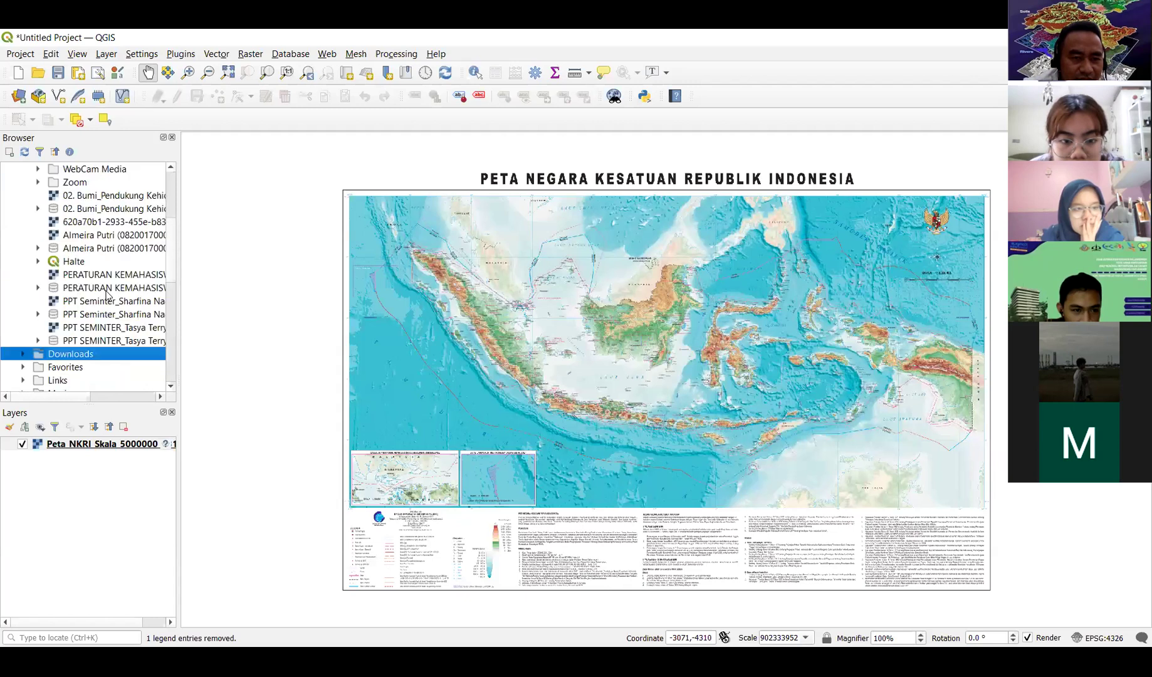
pyautogui.doubleClick(108, 262)
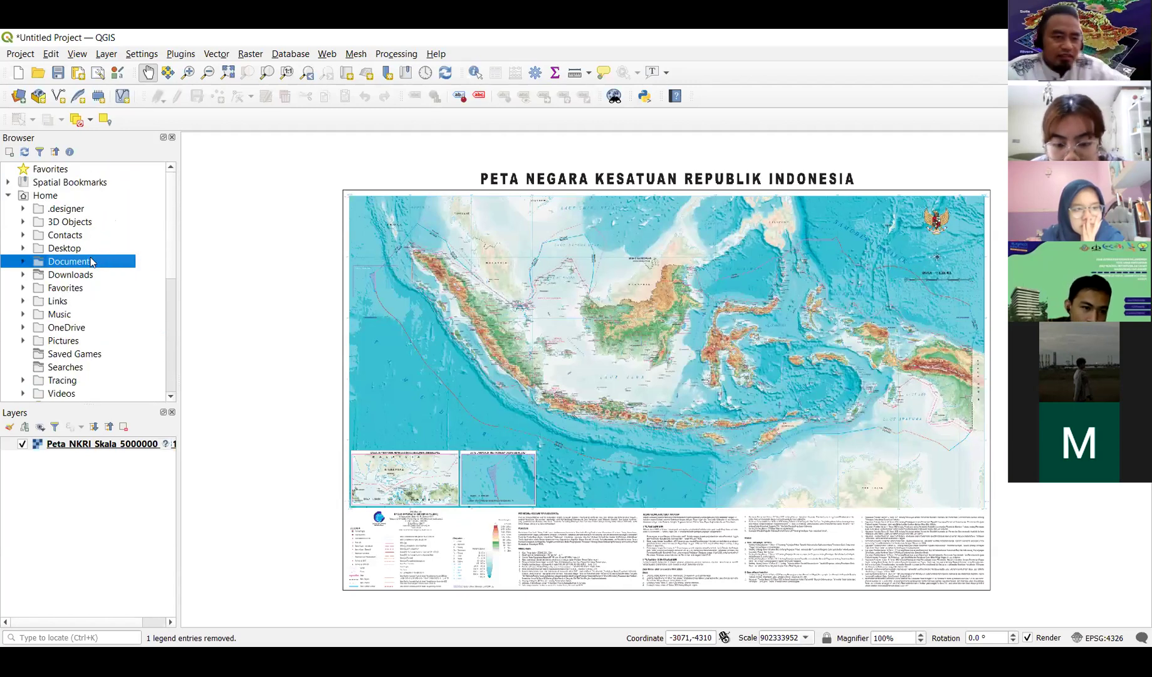
pyautogui.doubleClick(99, 263)
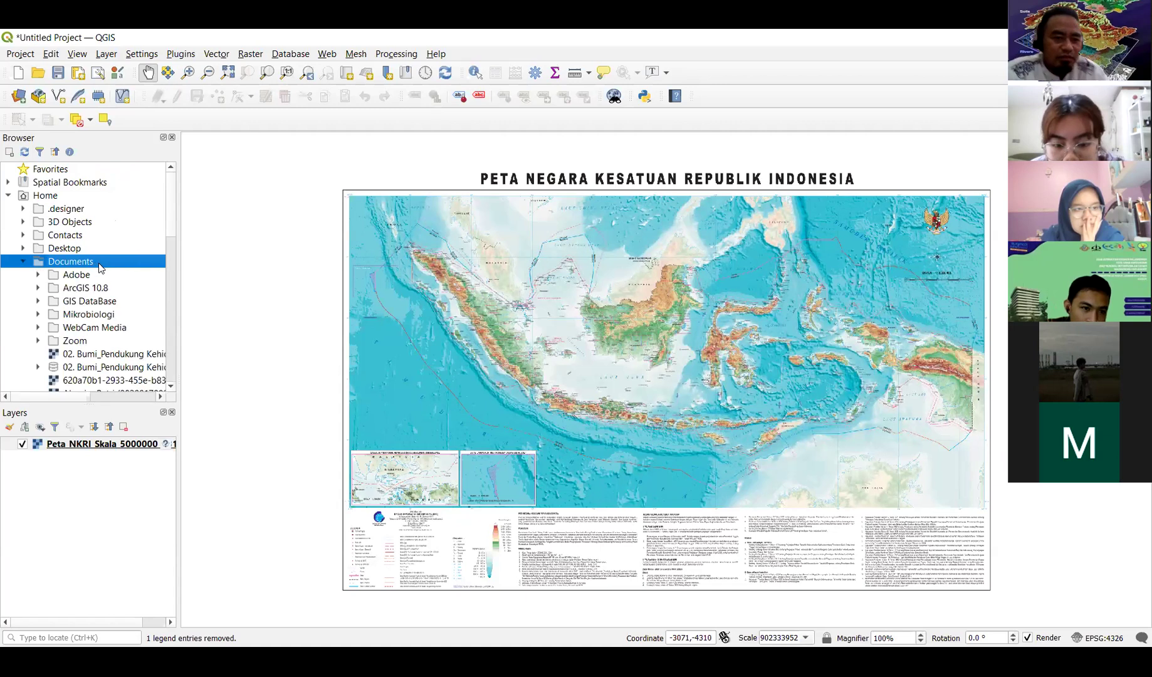
pyautogui.click(130, 302)
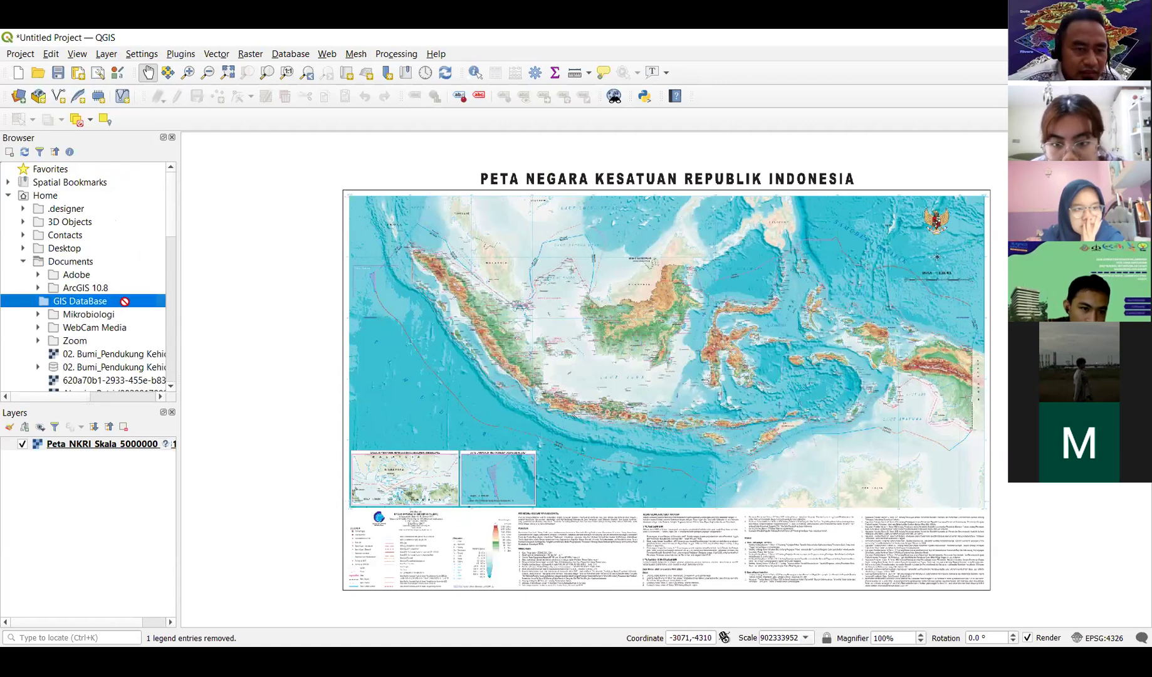
pyautogui.scroll(-2, 100, 280)
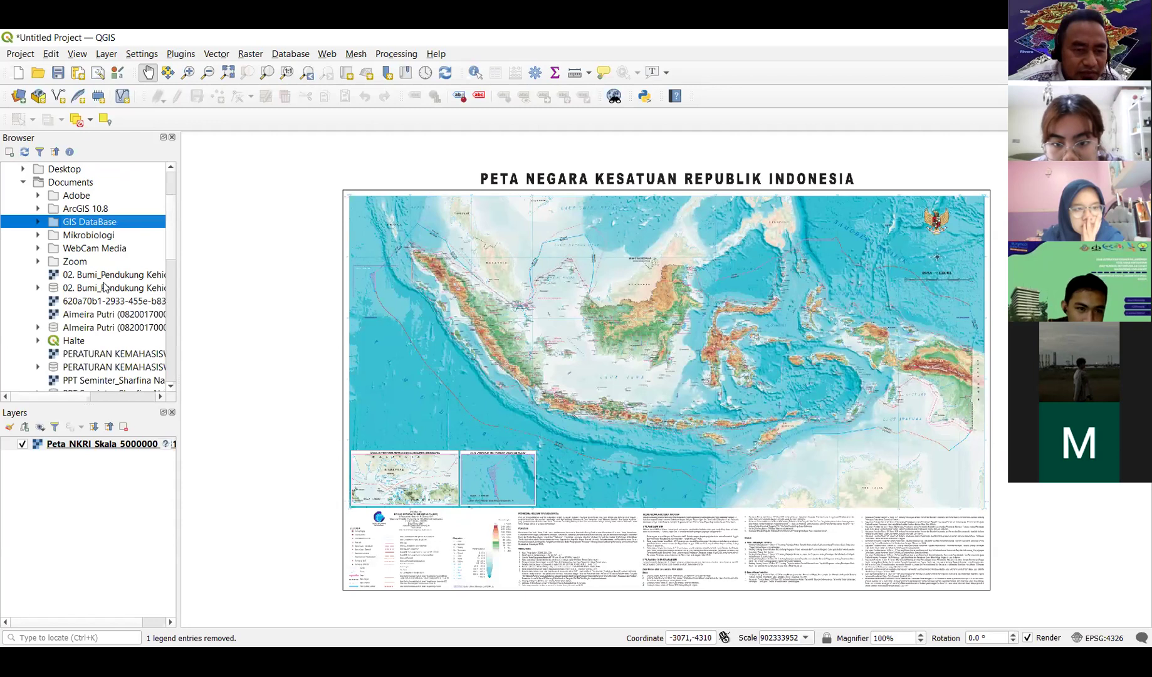
pyautogui.scroll(1, 98, 256)
pyautogui.scroll(1, 99, 257)
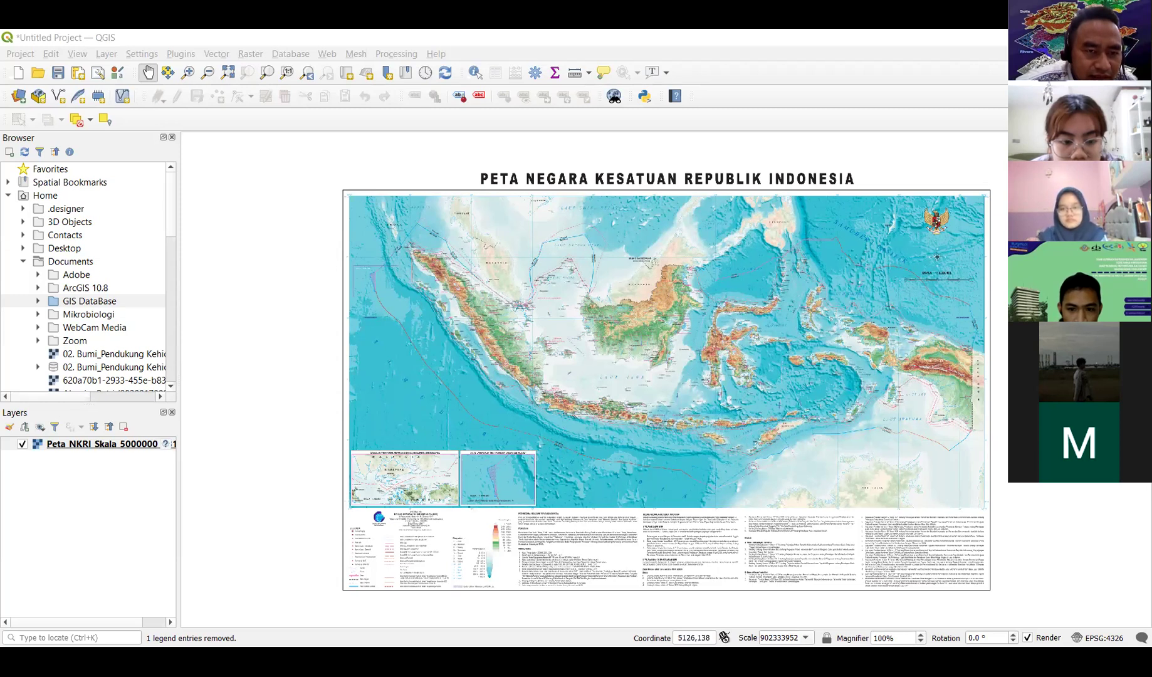
# - Check the Downloads folder in File Explorer for the map files and return to QGIS
pyautogui.hotkey('alt', 'Tab')
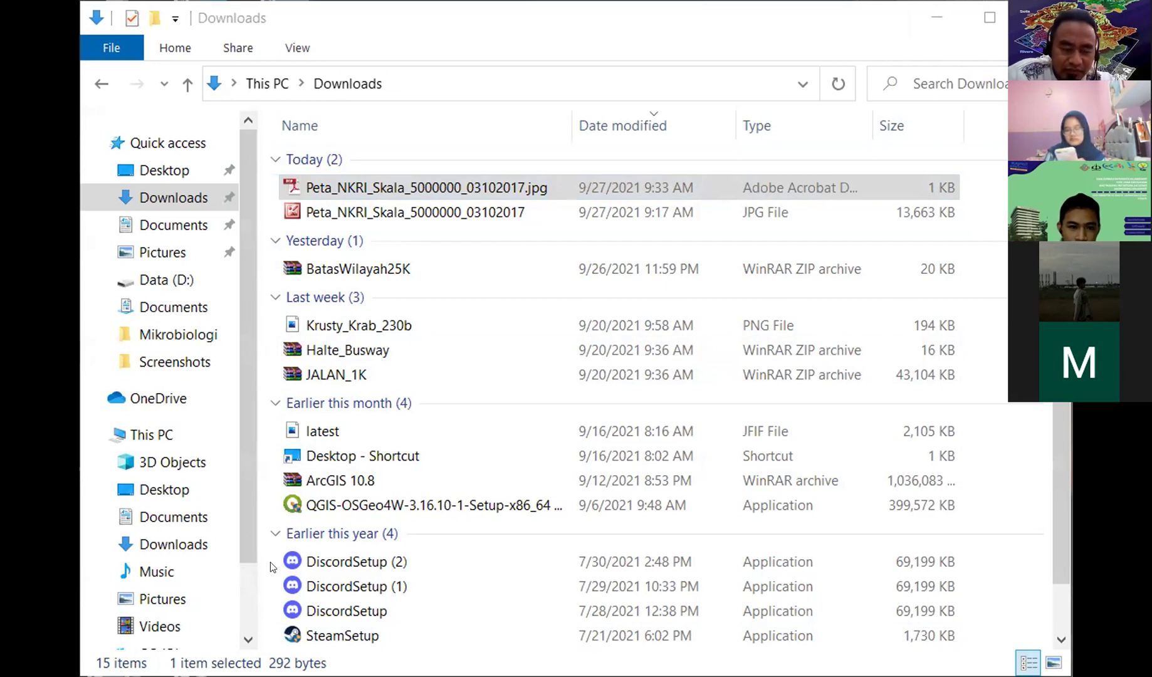
pyautogui.hotkey('alt', 'Tab')
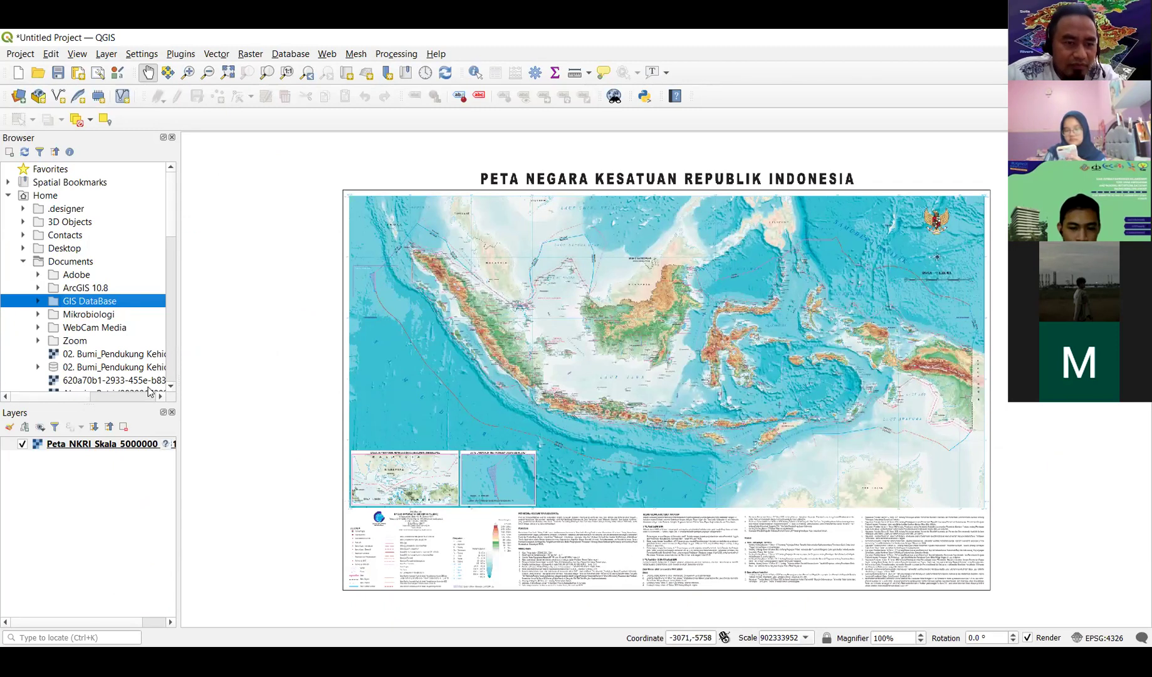
# - Reopen the Georeferencer and load the Peta_NKRI_Skala_5000000_03102017 JPG from the Downloads folder with its saved ground control points
pyautogui.click(248, 54)
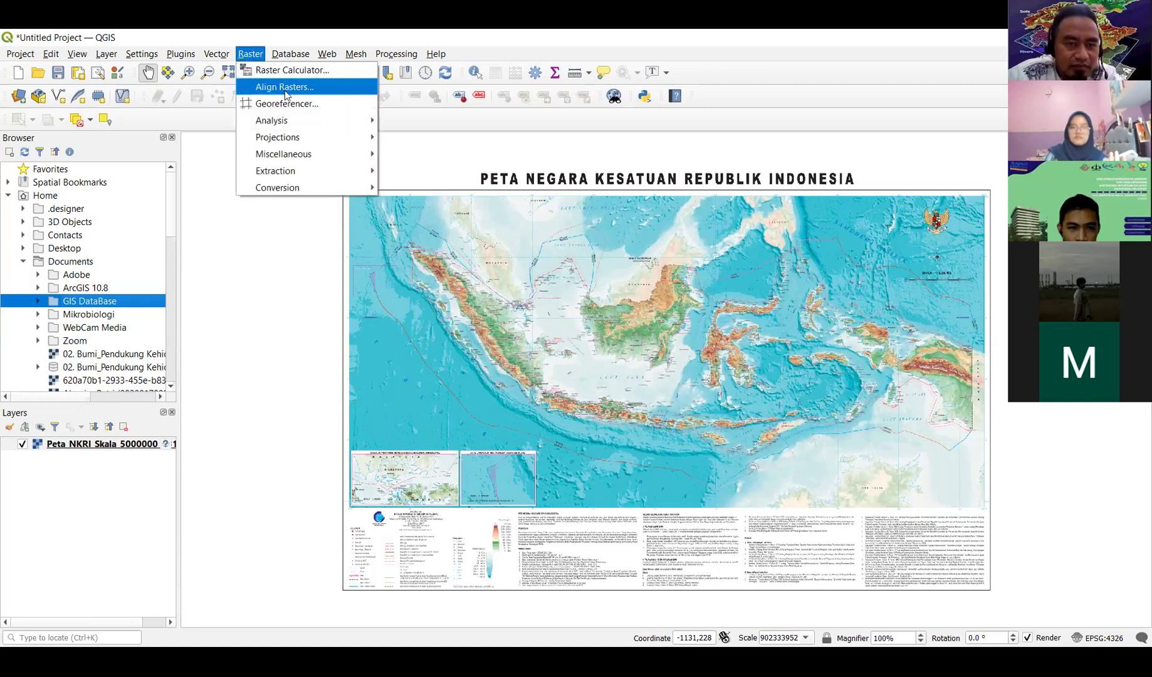
pyautogui.click(310, 105)
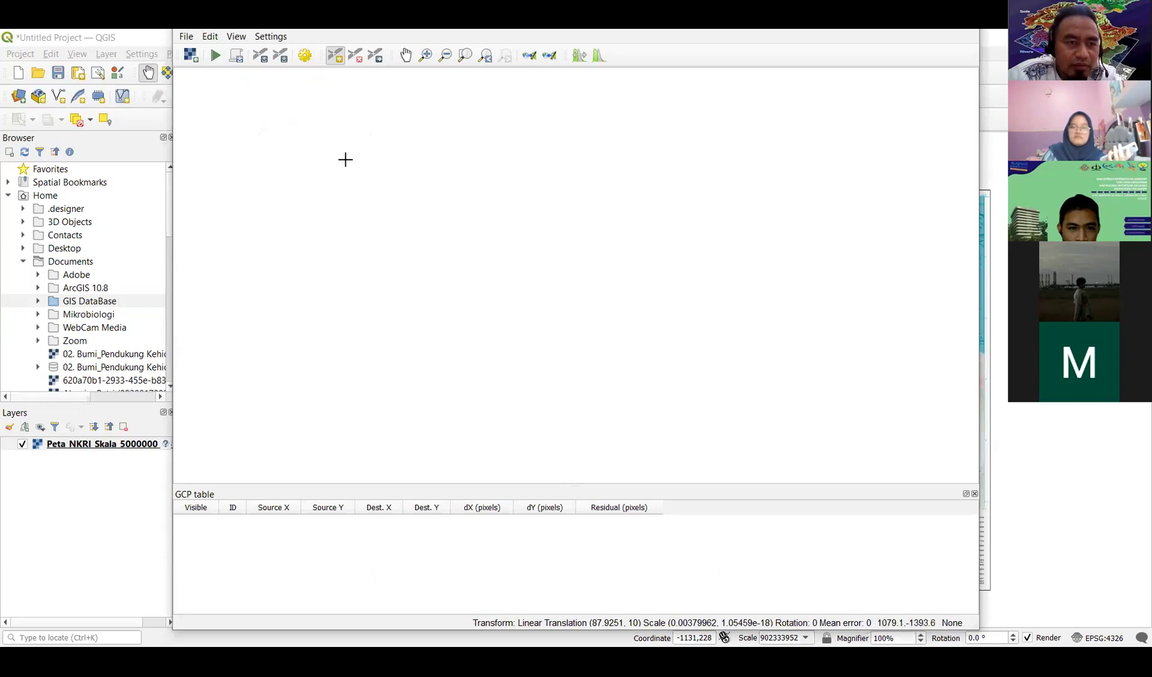
pyautogui.click(192, 57)
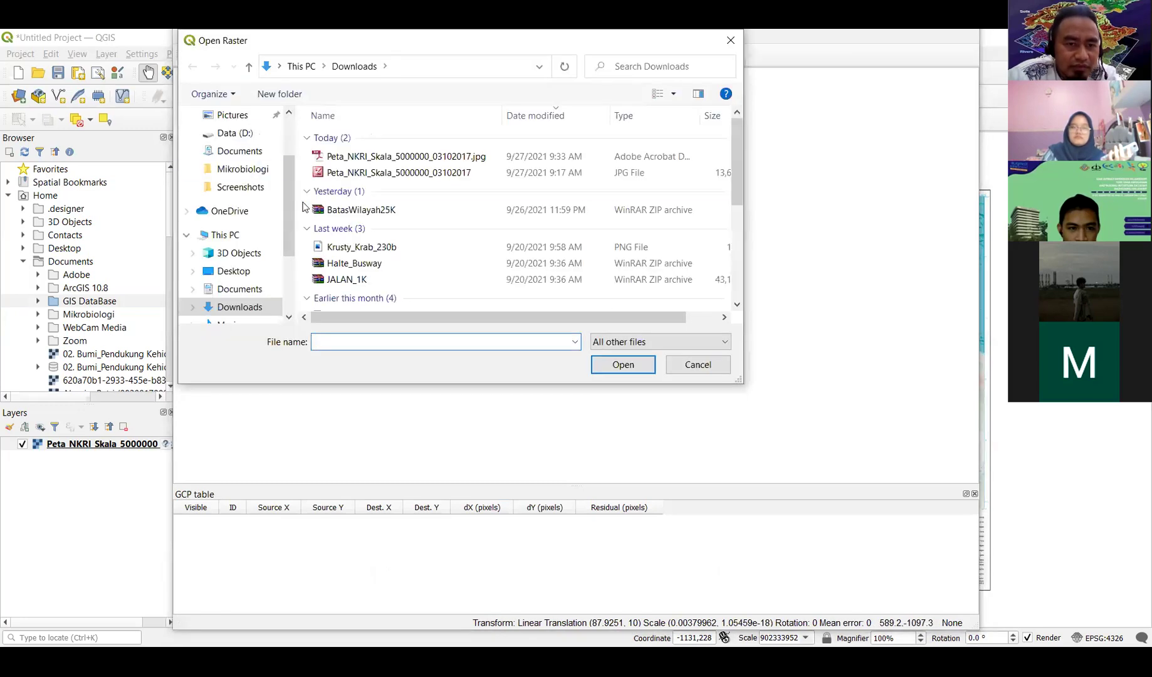
pyautogui.click(458, 177)
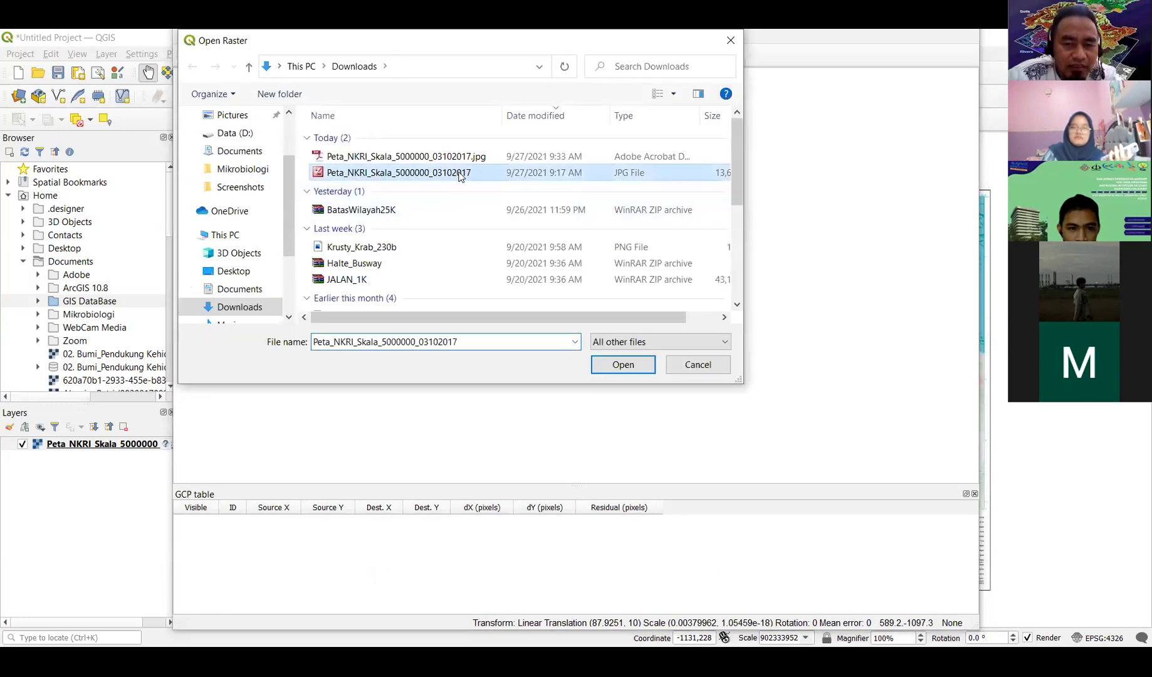
pyautogui.doubleClick(459, 171)
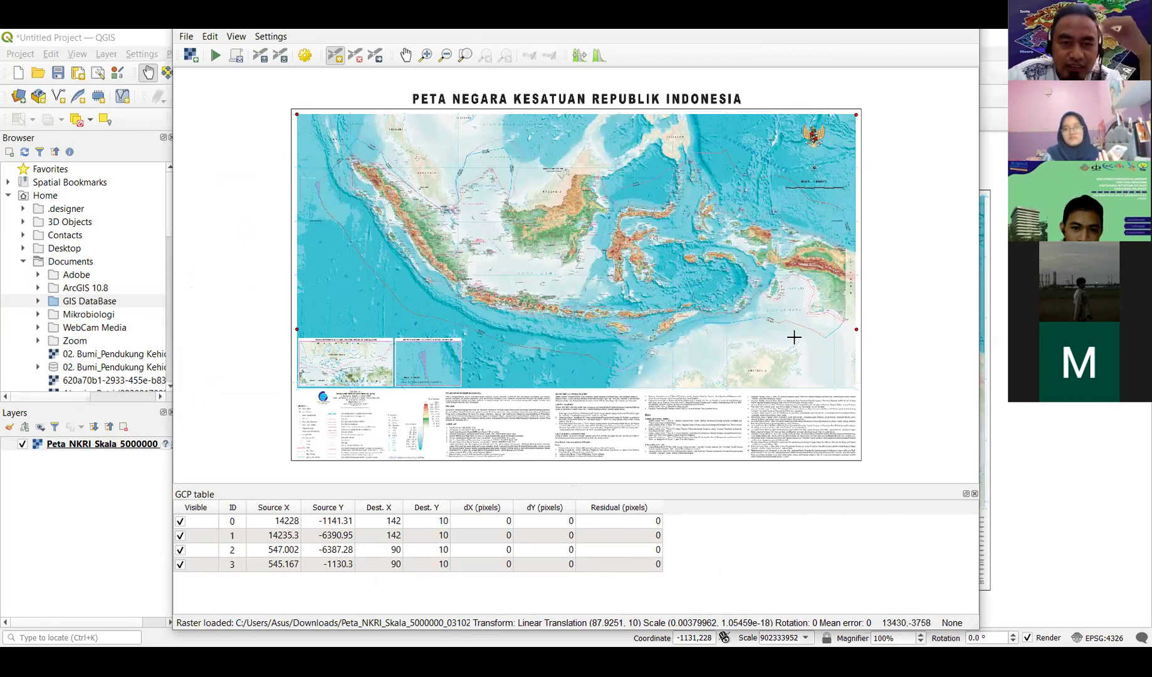
pyautogui.scroll(2, 488, 194)
pyautogui.scroll(-4, 501, 188)
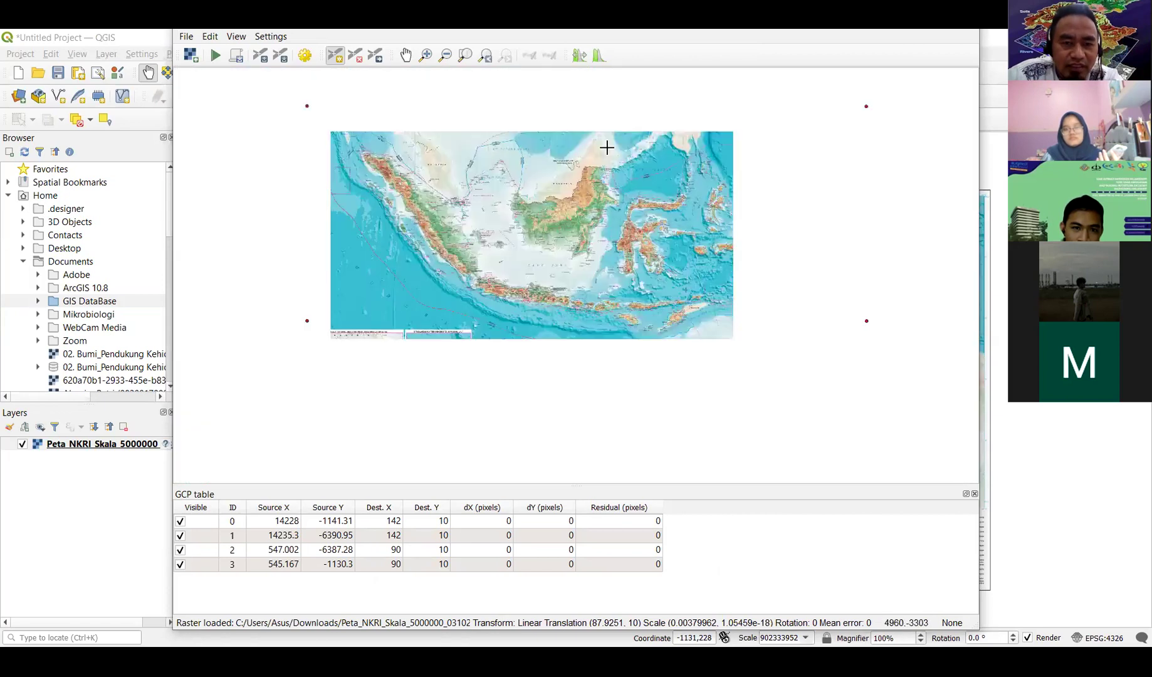
pyautogui.scroll(1, 526, 172)
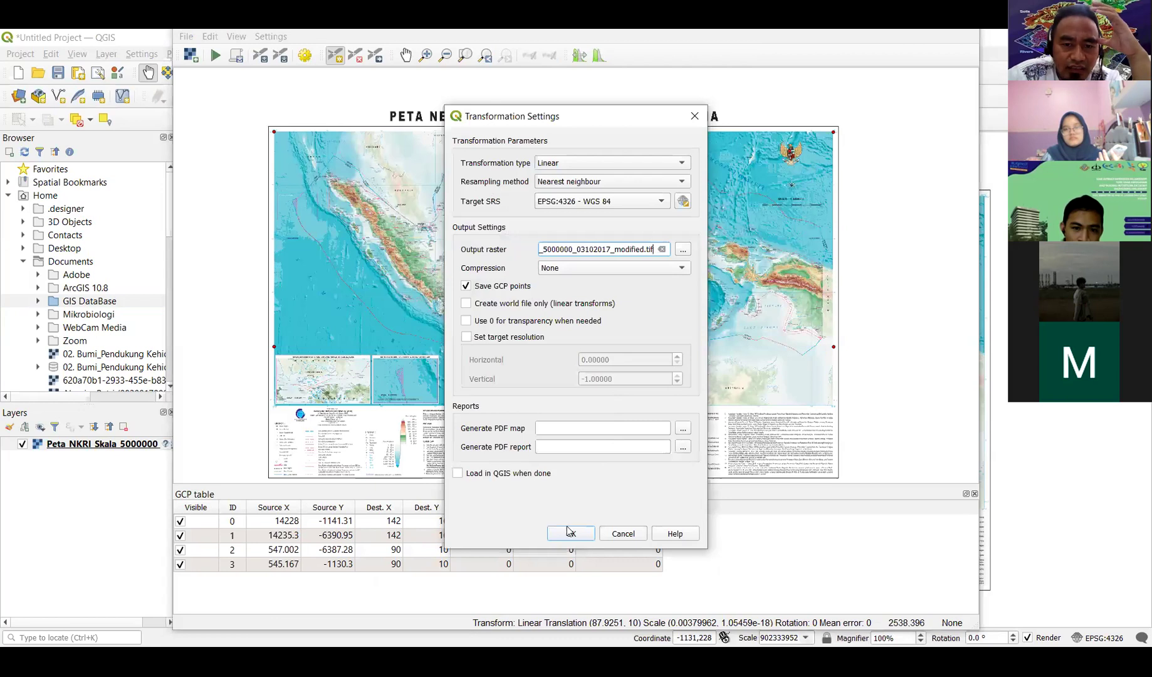
pyautogui.click(683, 250)
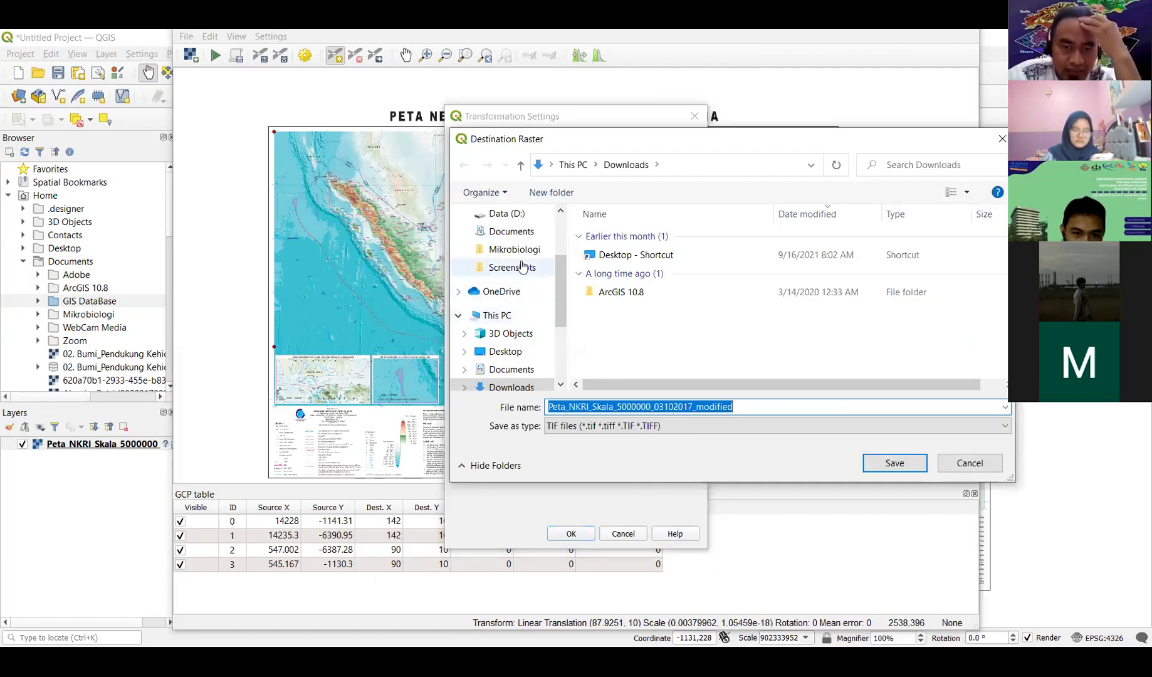
pyautogui.scroll(1, 517, 251)
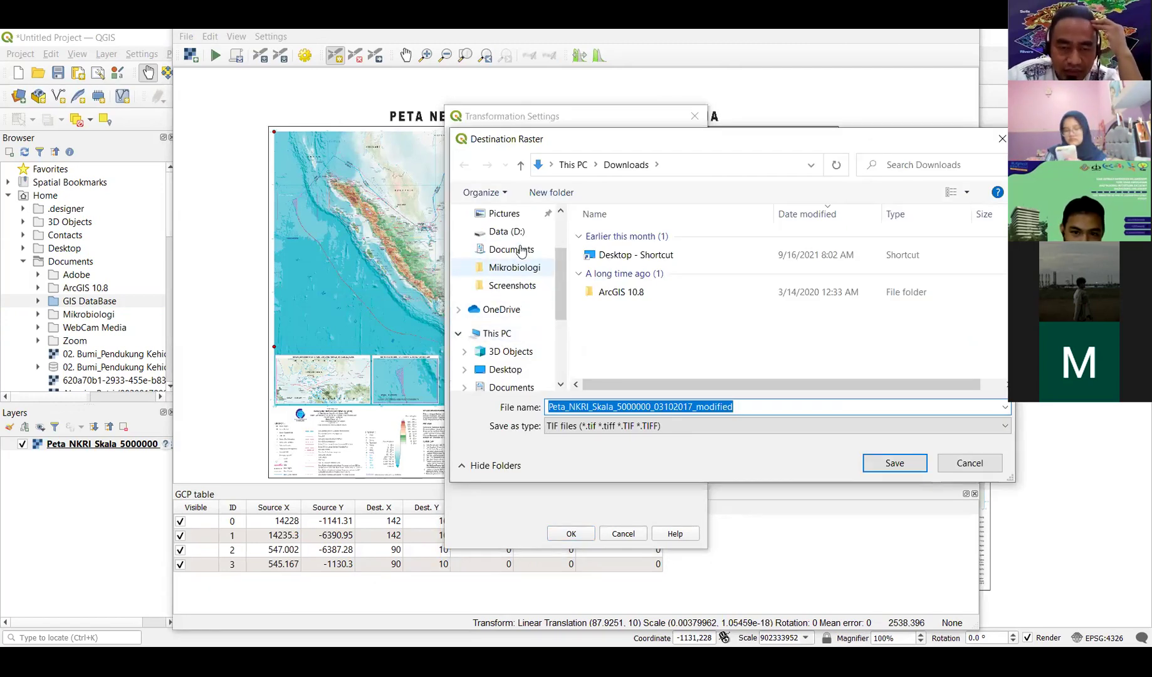
pyautogui.scroll(-2, 521, 249)
pyautogui.scroll(2, 520, 247)
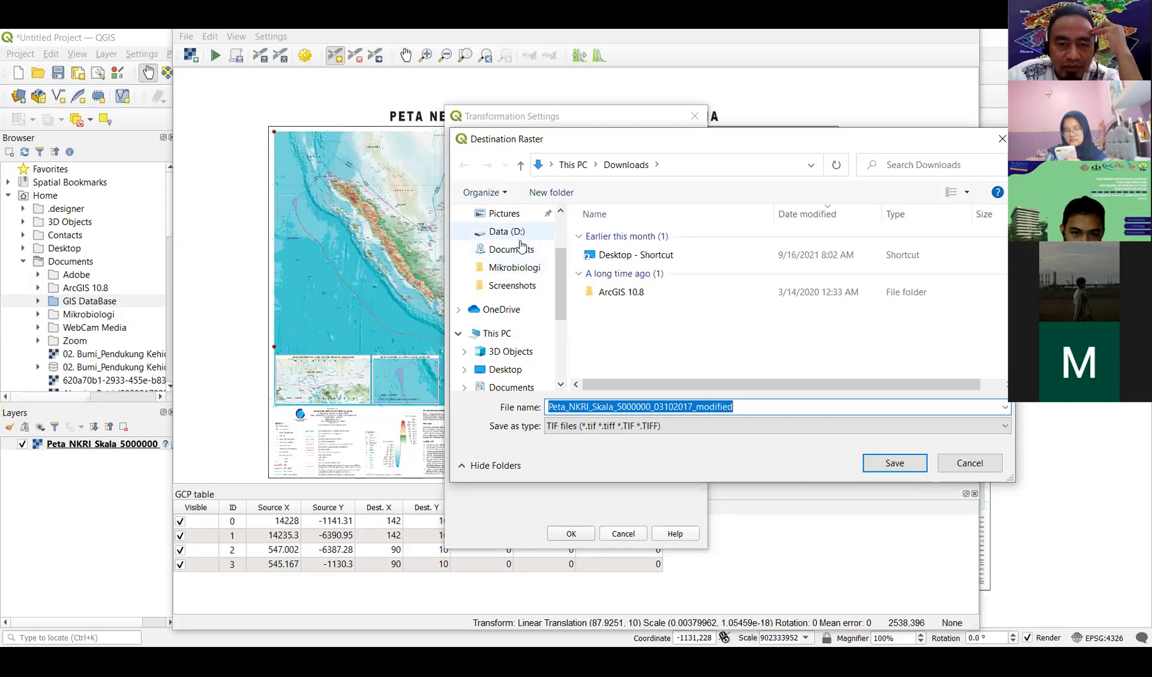
pyautogui.click(525, 251)
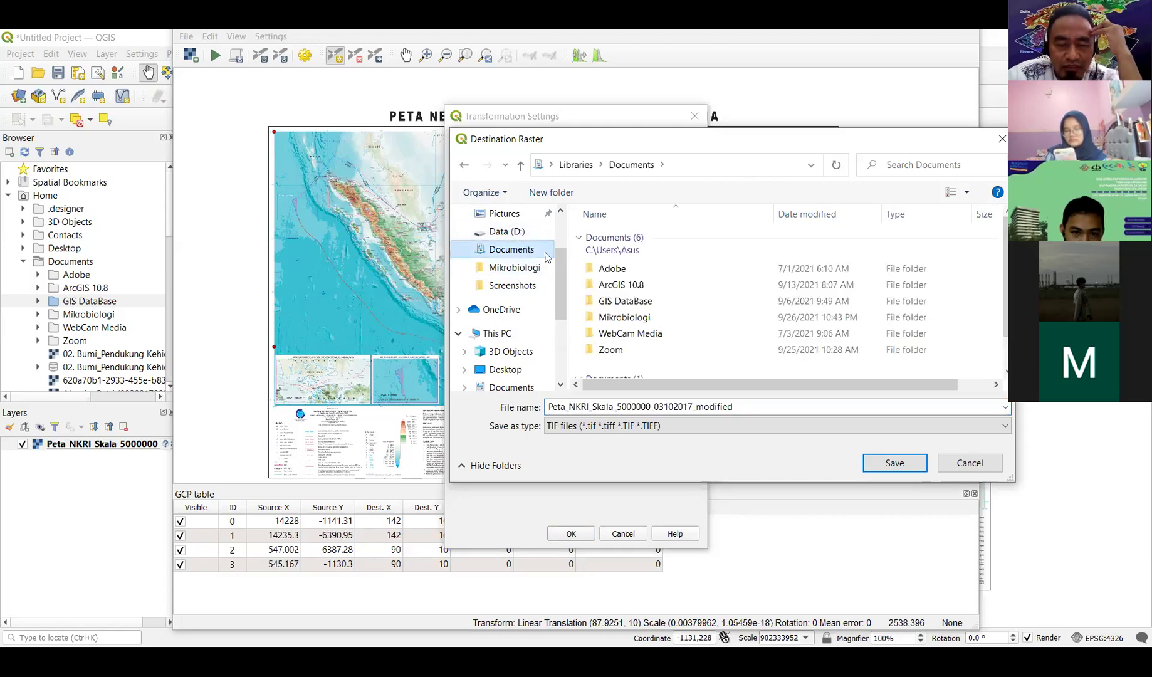
pyautogui.scroll(-1, 681, 313)
pyautogui.scroll(1, 681, 312)
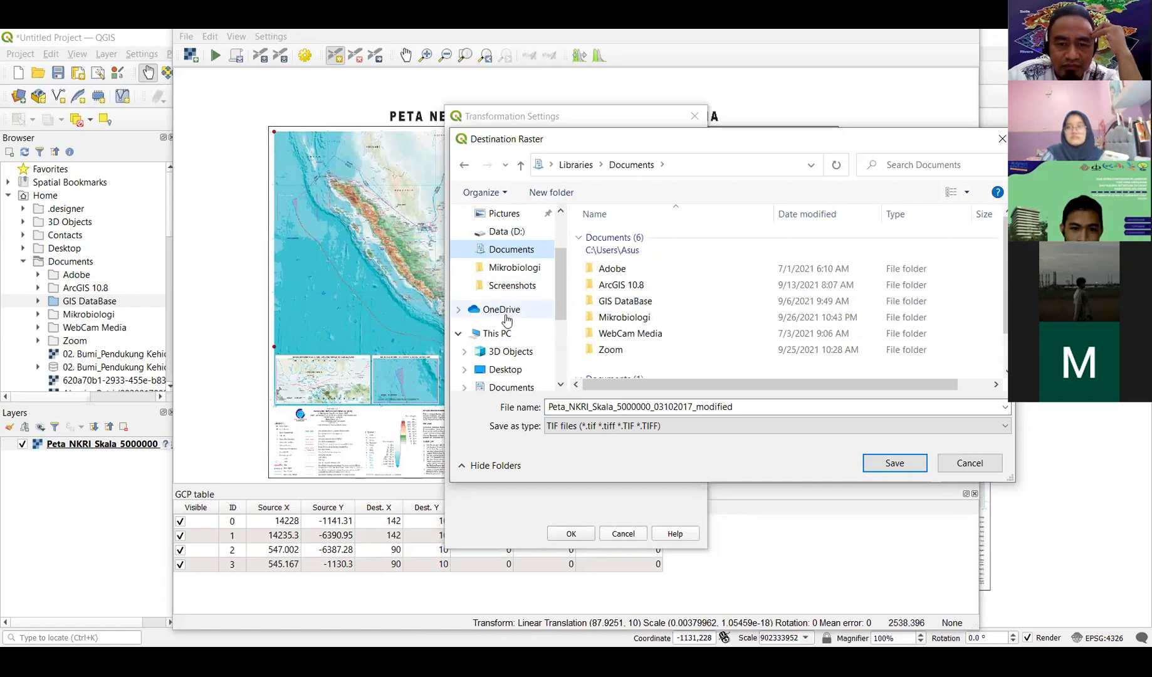
pyautogui.click(523, 287)
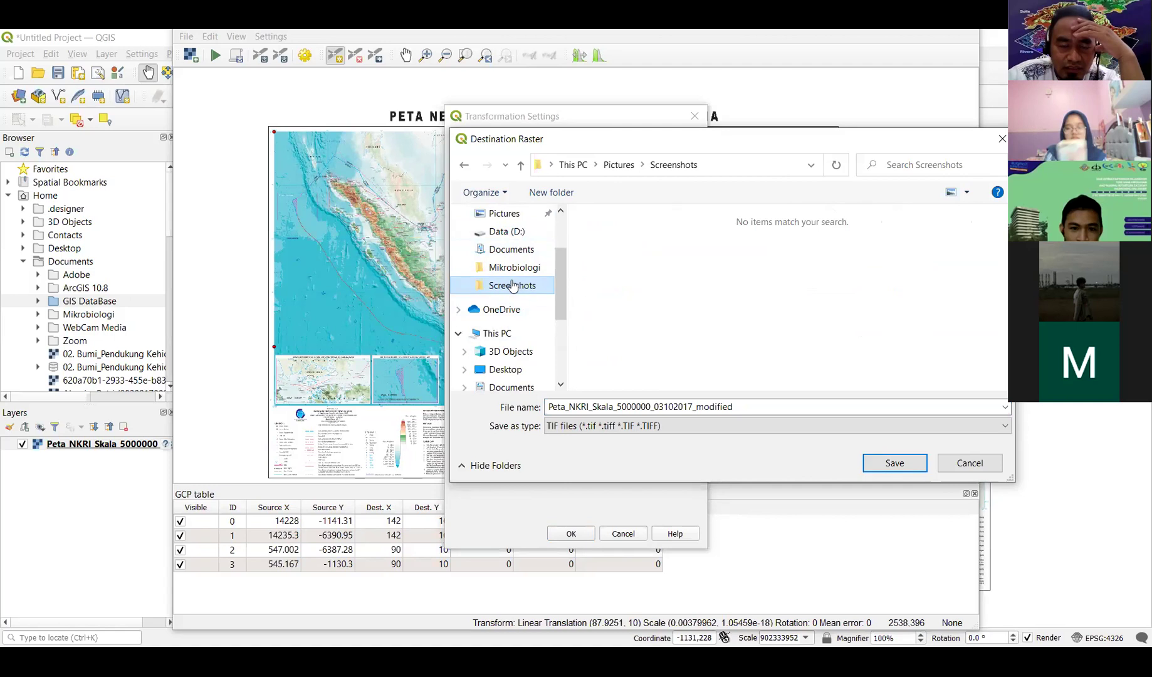
pyautogui.scroll(-1, 514, 300)
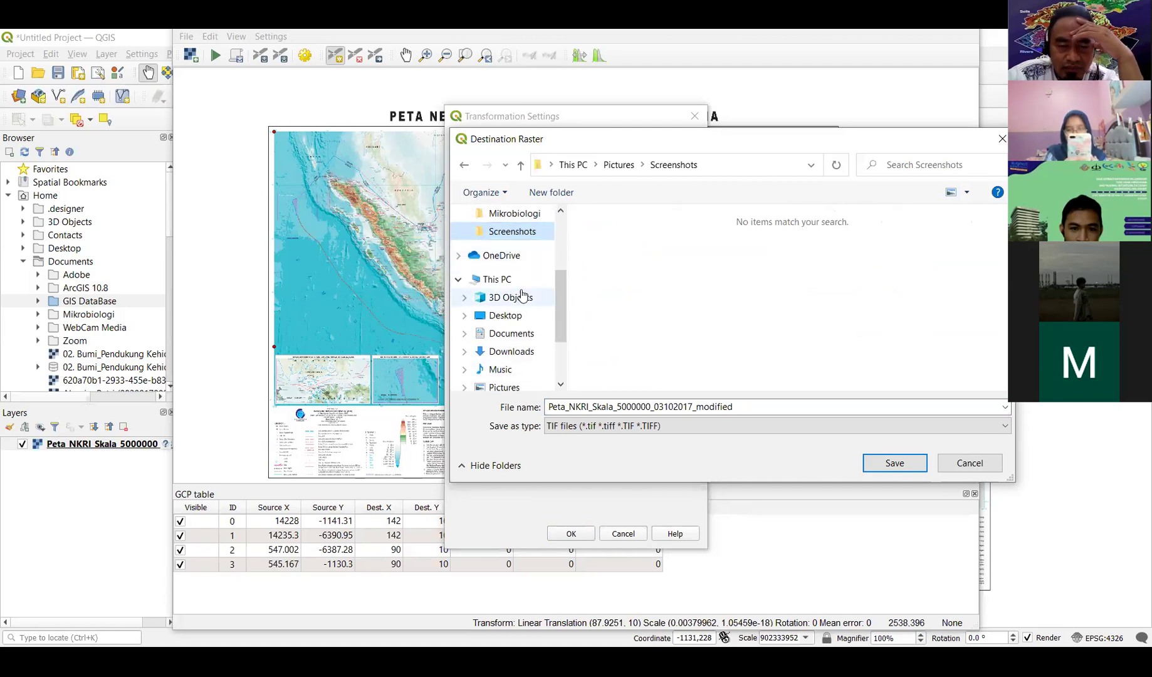
pyautogui.scroll(1, 522, 295)
pyautogui.click(891, 465)
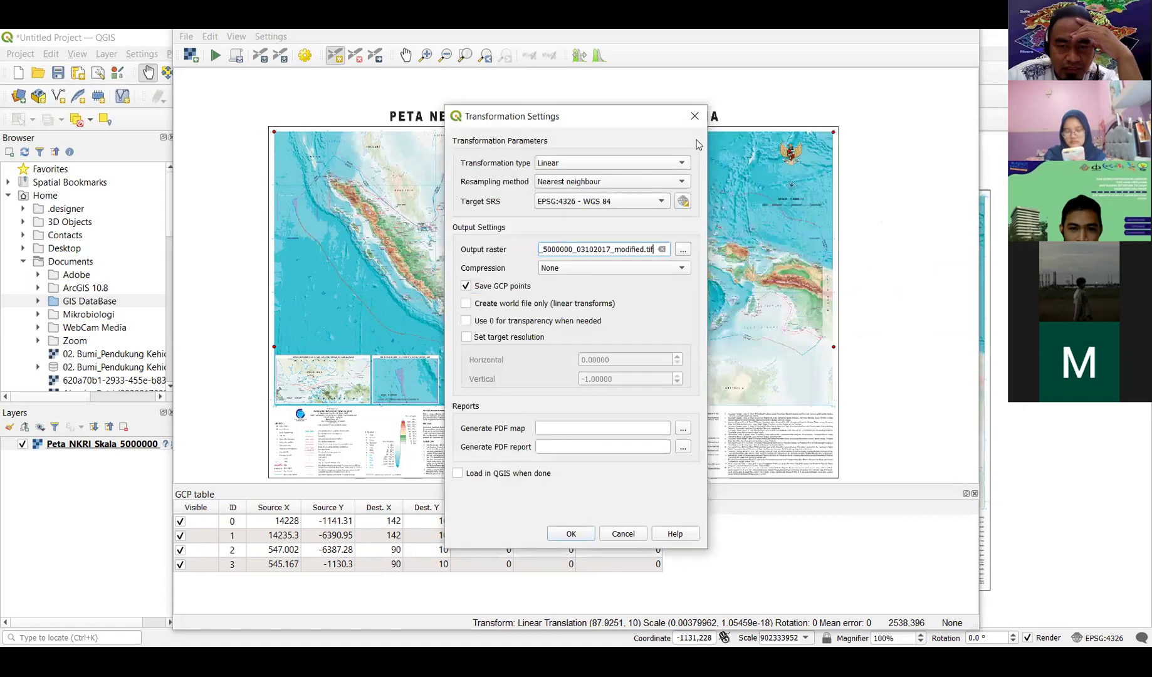
pyautogui.click(698, 115)
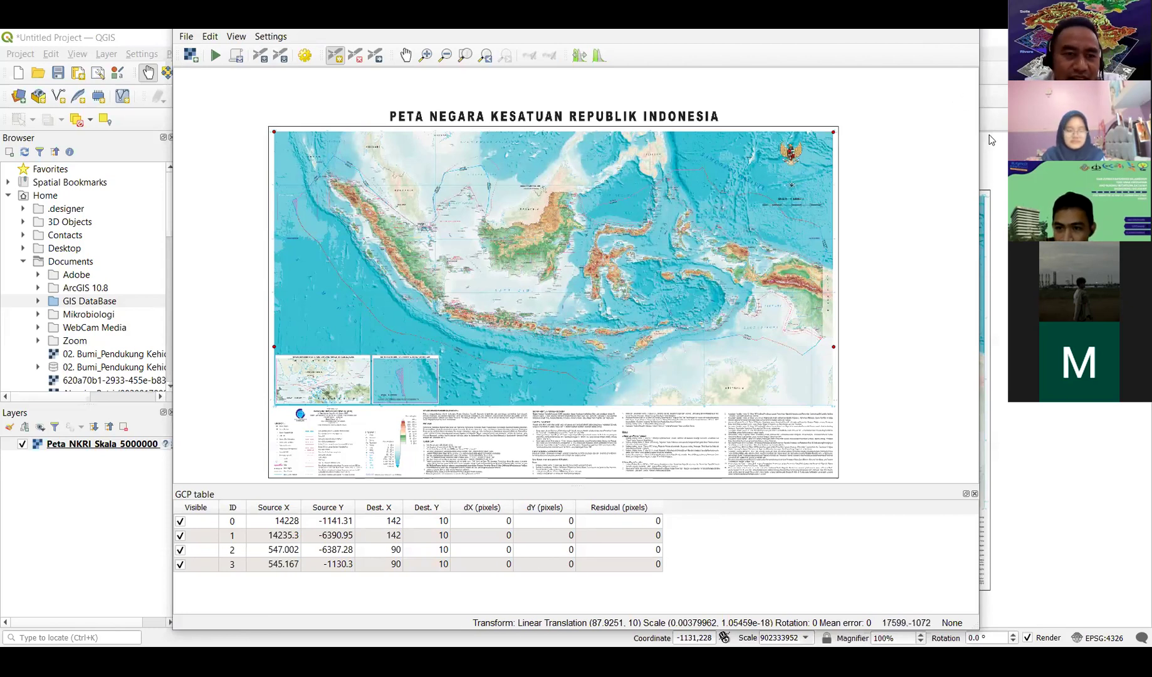
# - Close the Georeferencer and return to the main map window
pyautogui.click(236, 37)
pyautogui.moveTo(196, 43)
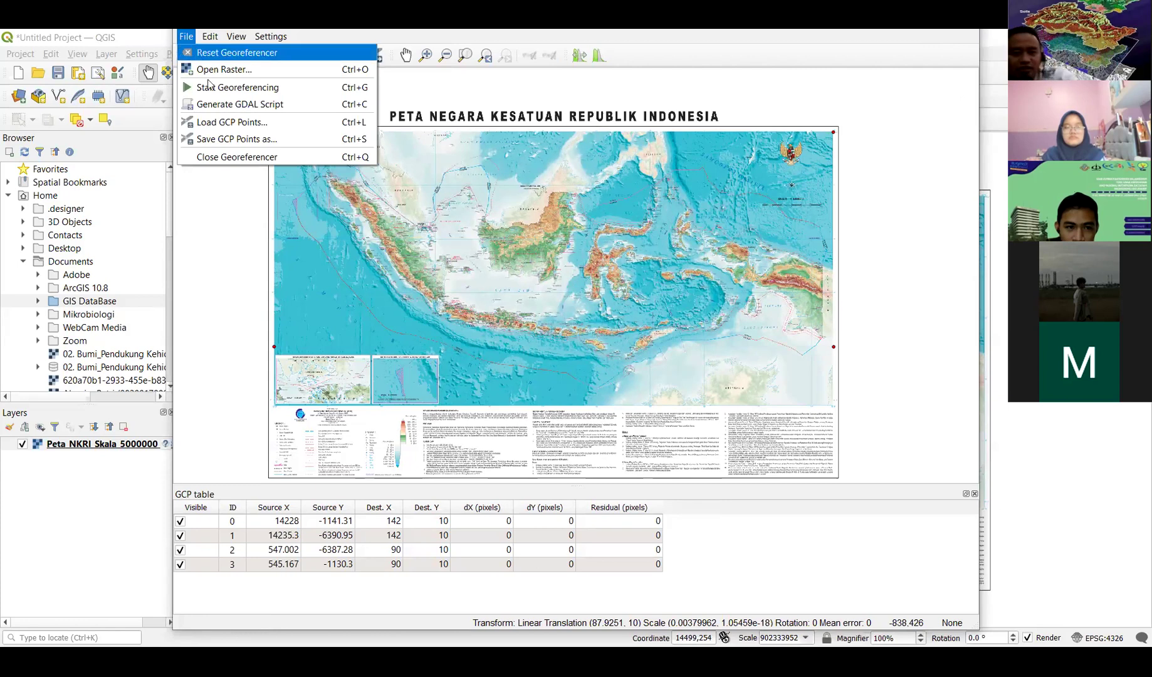
pyautogui.click(251, 156)
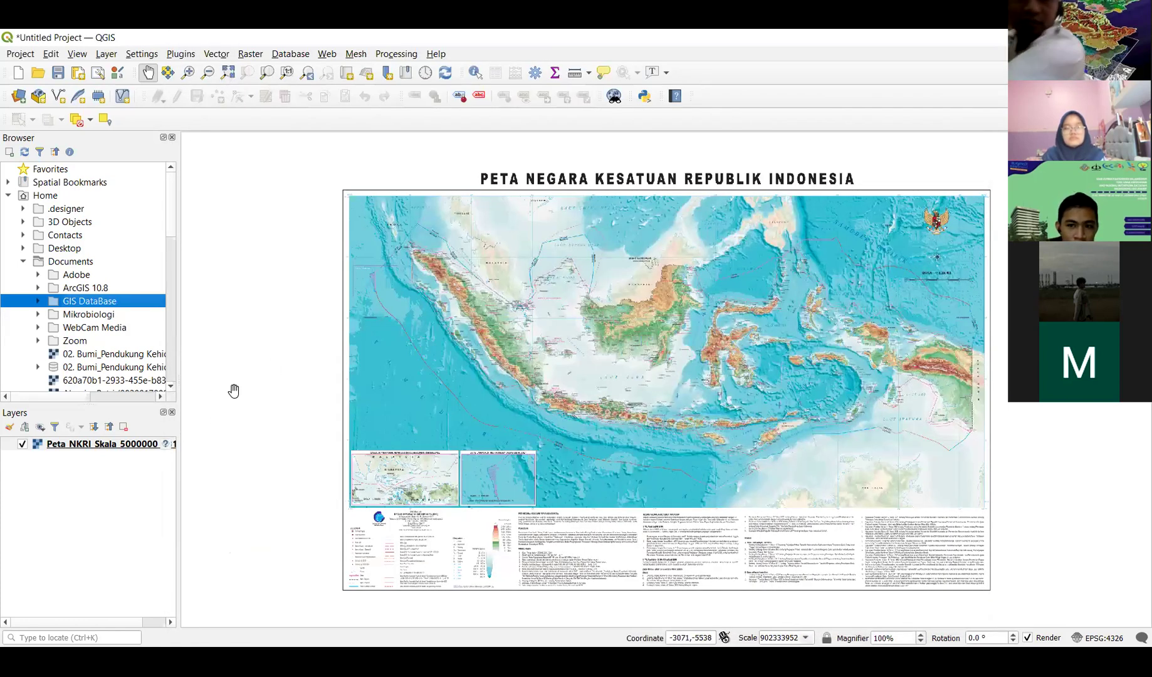
# - Remove the Peta_NKRI_Skala_5000000 raster layer from the project
pyautogui.moveTo(506, 353); pyautogui.dragTo(475, 349)
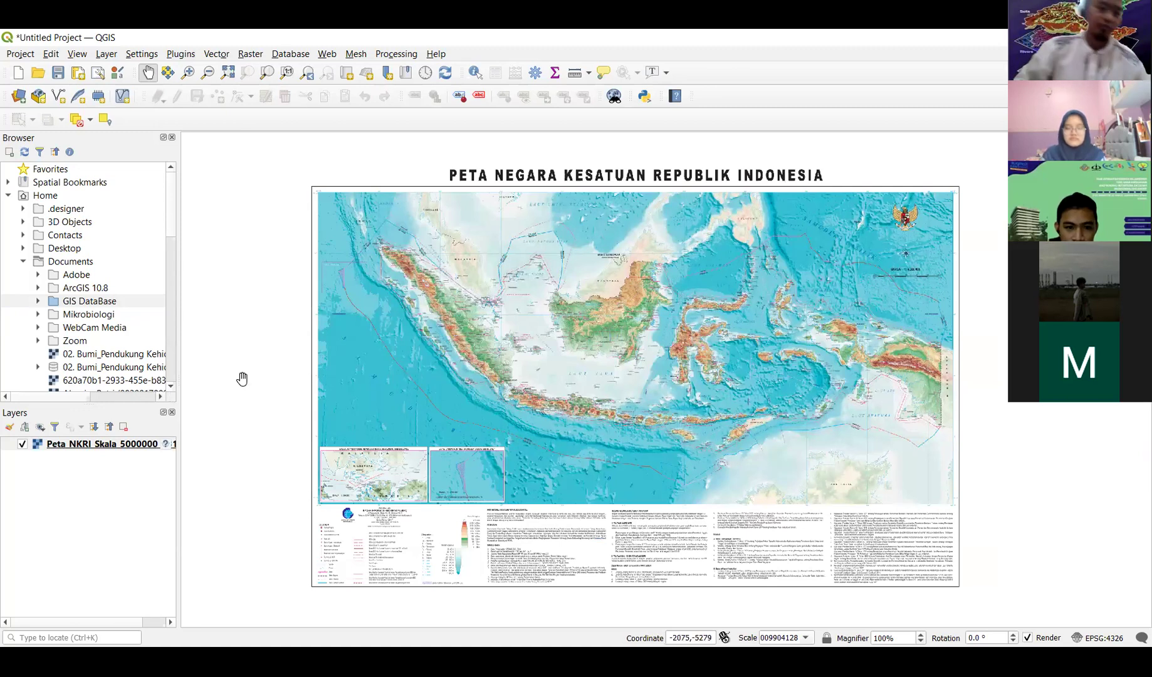
pyautogui.rightClick(48, 447)
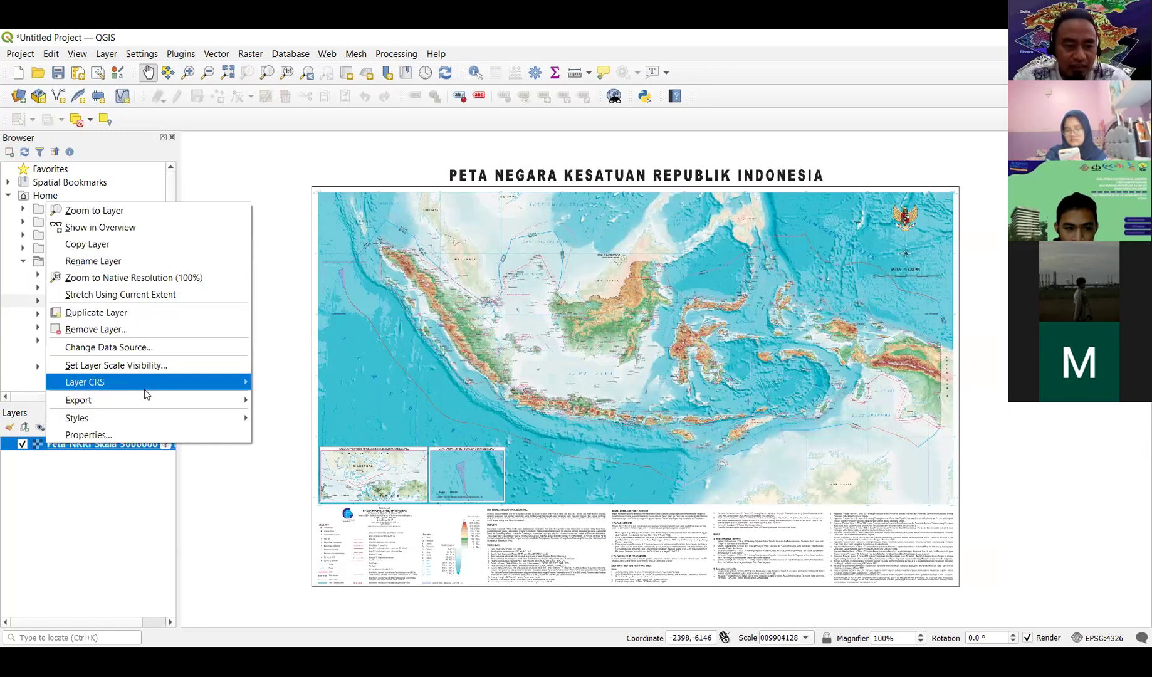
pyautogui.click(169, 327)
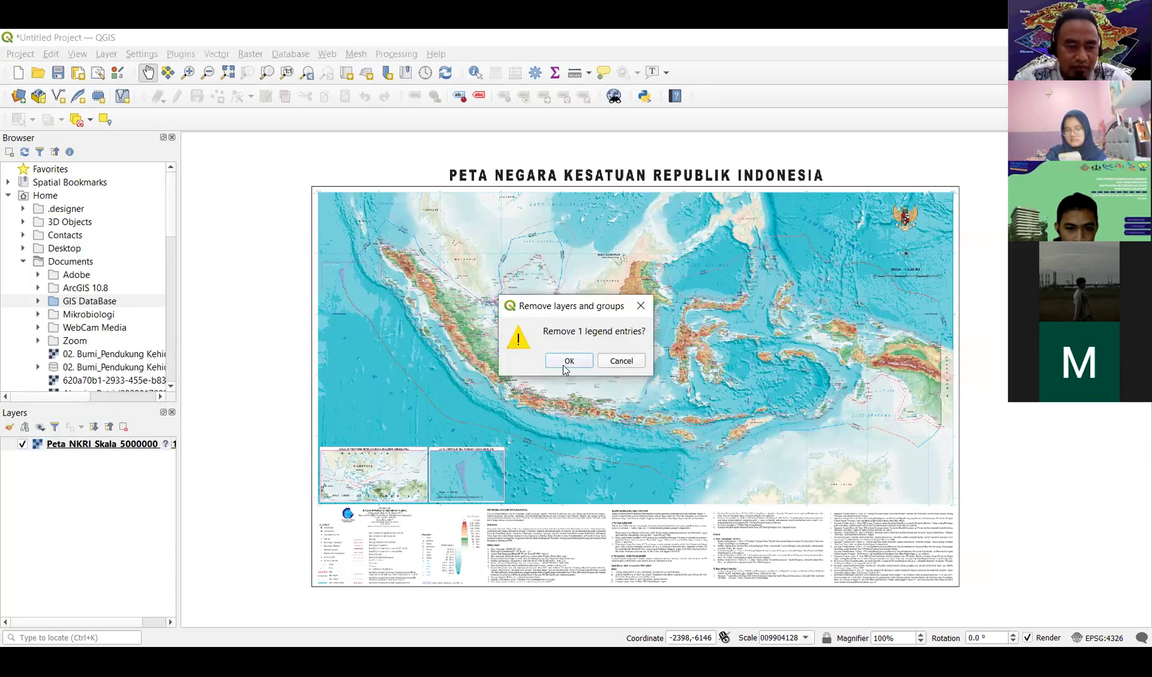
pyautogui.click(569, 361)
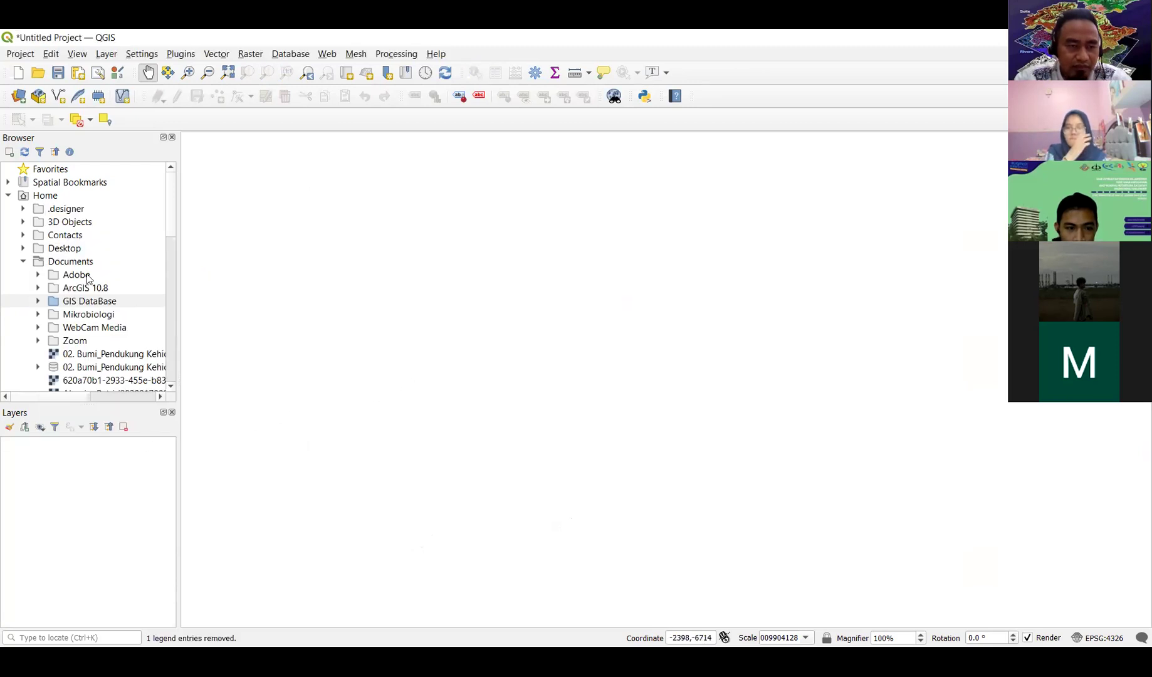
# - Collapse and reopen Home in the Browser, and look through its folders for the georeferenced raster
pyautogui.scroll(-1, 97, 243)
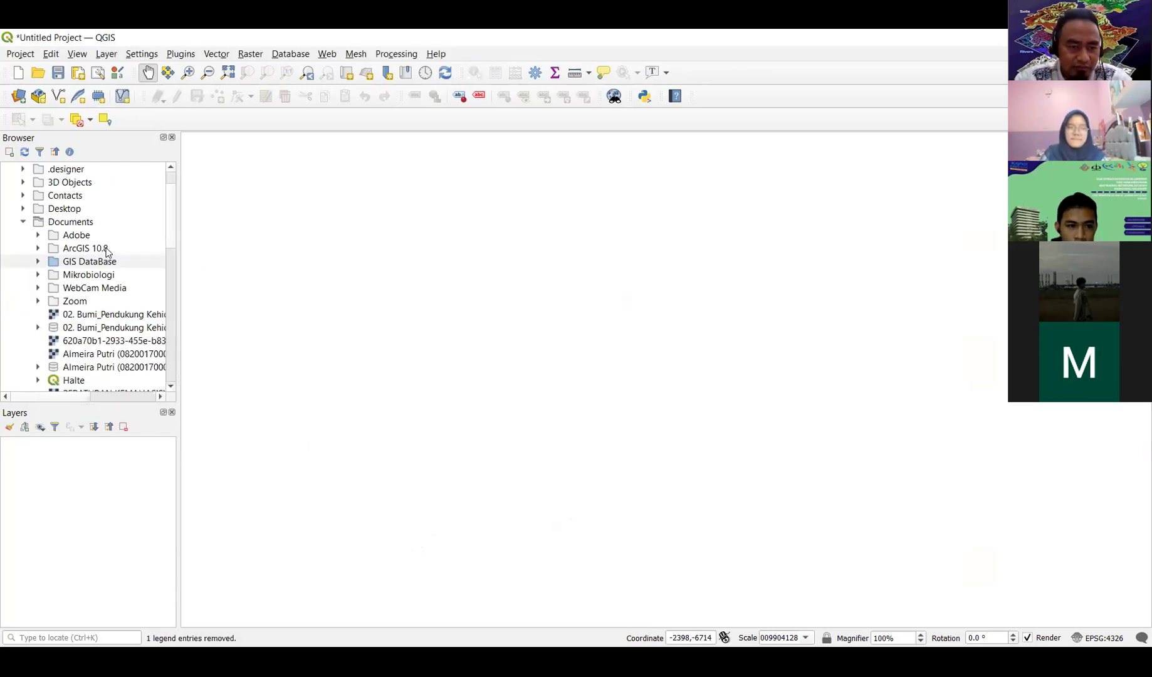
pyautogui.scroll(1, 100, 245)
pyautogui.doubleClick(102, 199)
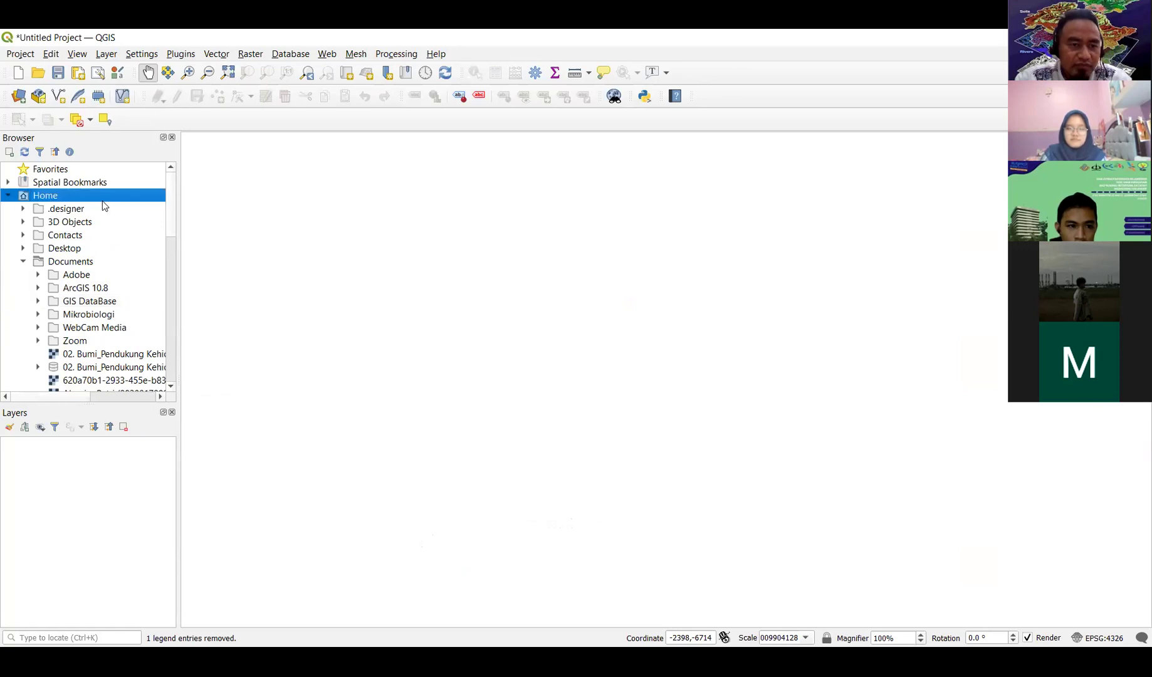
pyautogui.doubleClick(104, 198)
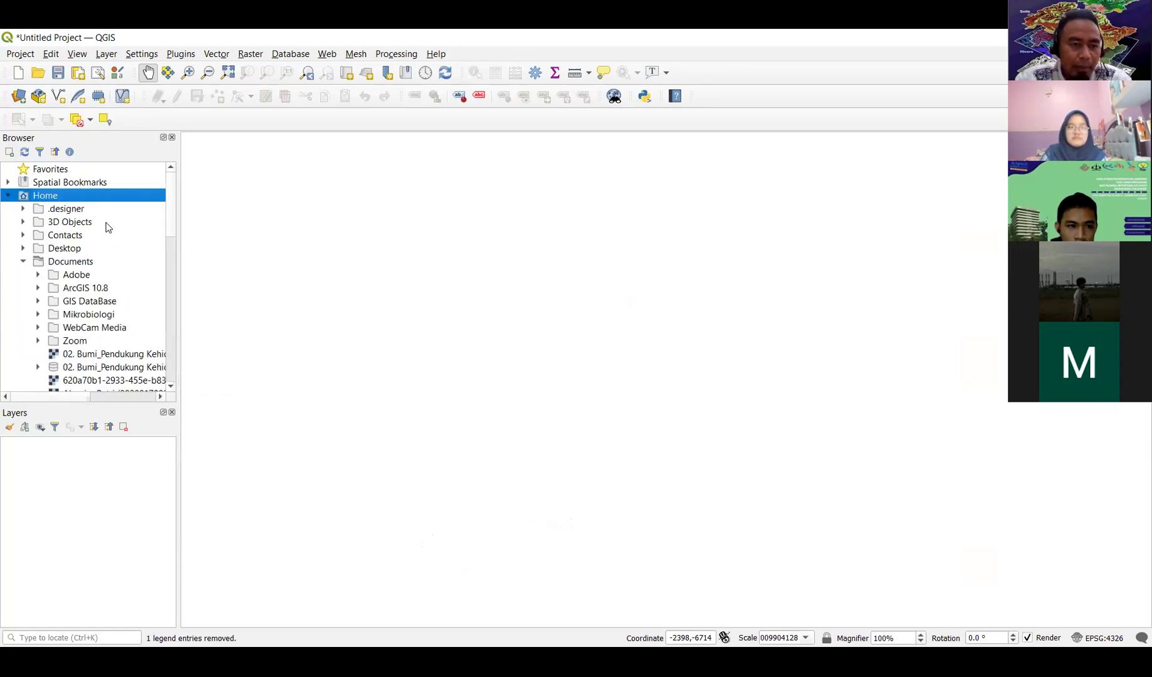
pyautogui.scroll(-6, 108, 234)
pyautogui.scroll(2, 113, 235)
pyautogui.scroll(4, 111, 229)
pyautogui.scroll(-5, 111, 229)
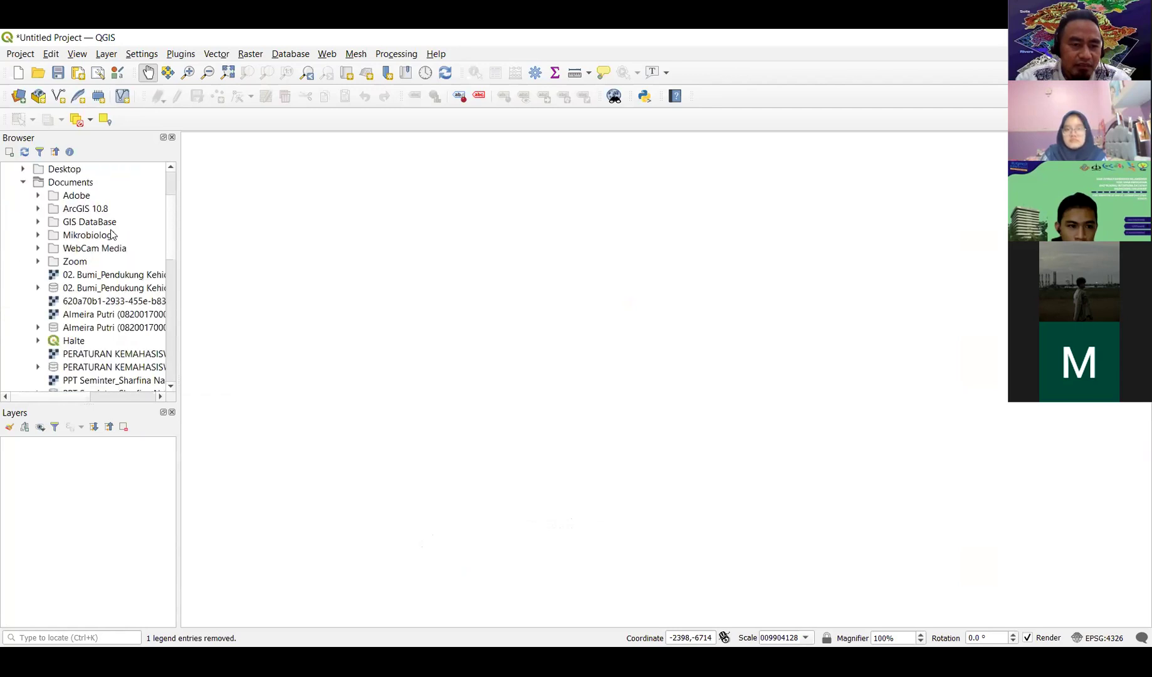
pyautogui.scroll(-2, 110, 233)
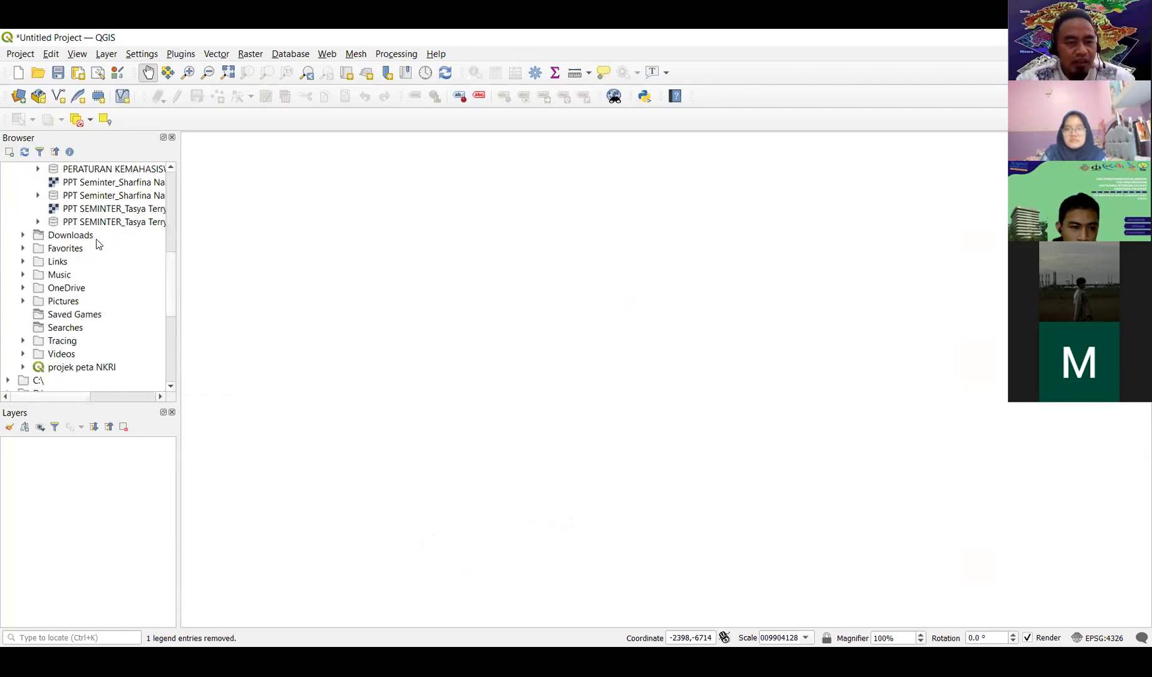
pyautogui.scroll(6, 97, 243)
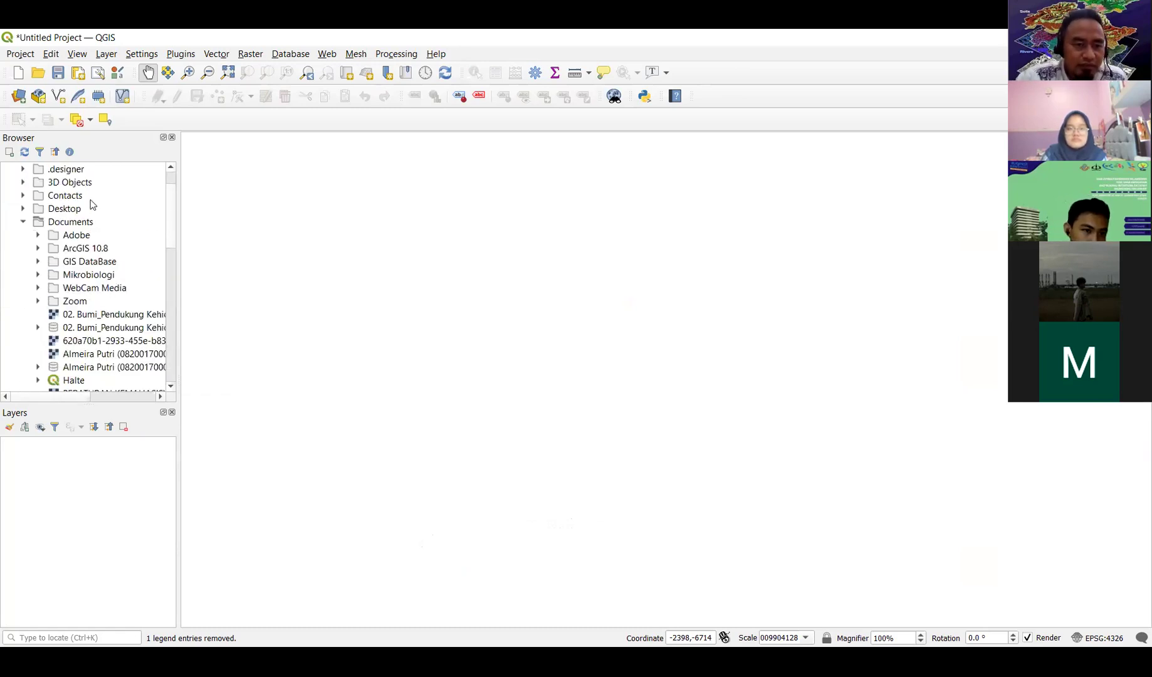
# - Collapse and reopen the Documents folder, and search the whole Browser listing for the modified map raster
pyautogui.doubleClick(94, 223)
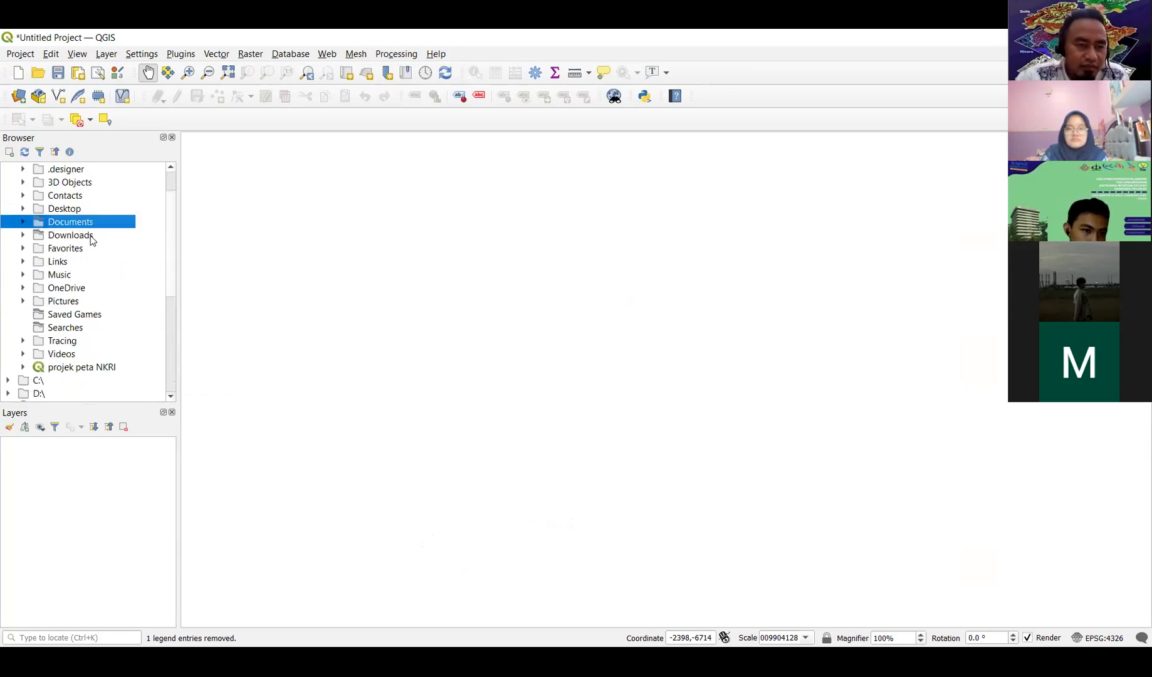
pyautogui.doubleClick(96, 225)
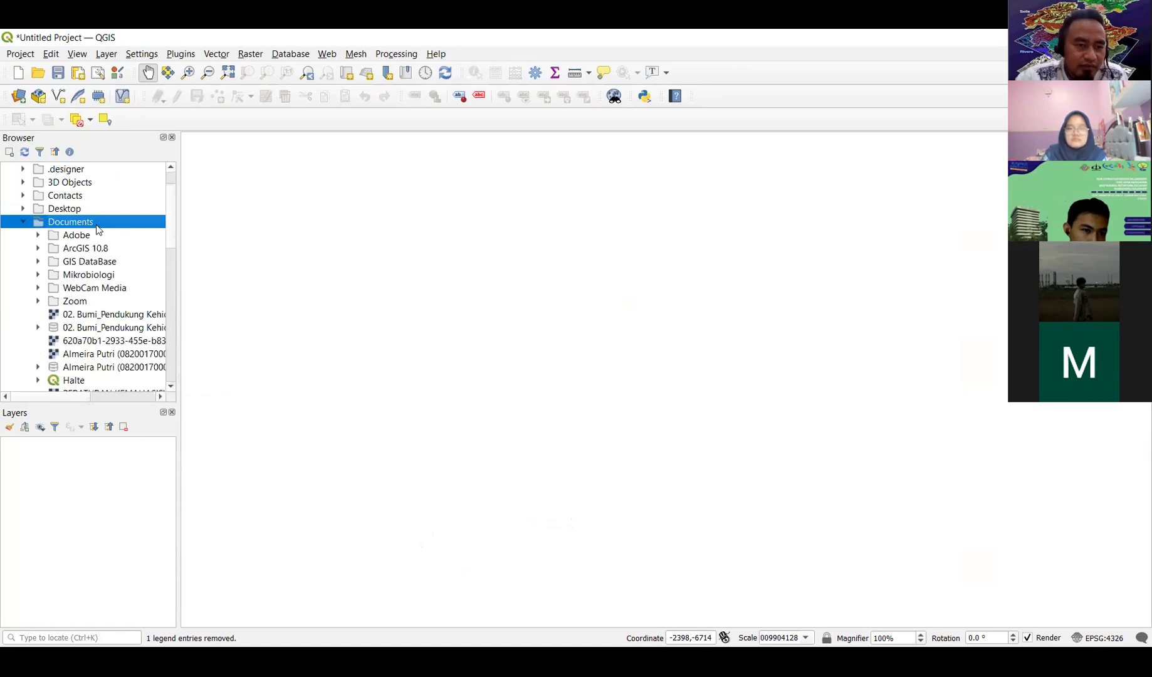
pyautogui.scroll(-1, 97, 229)
pyautogui.scroll(-2, 101, 238)
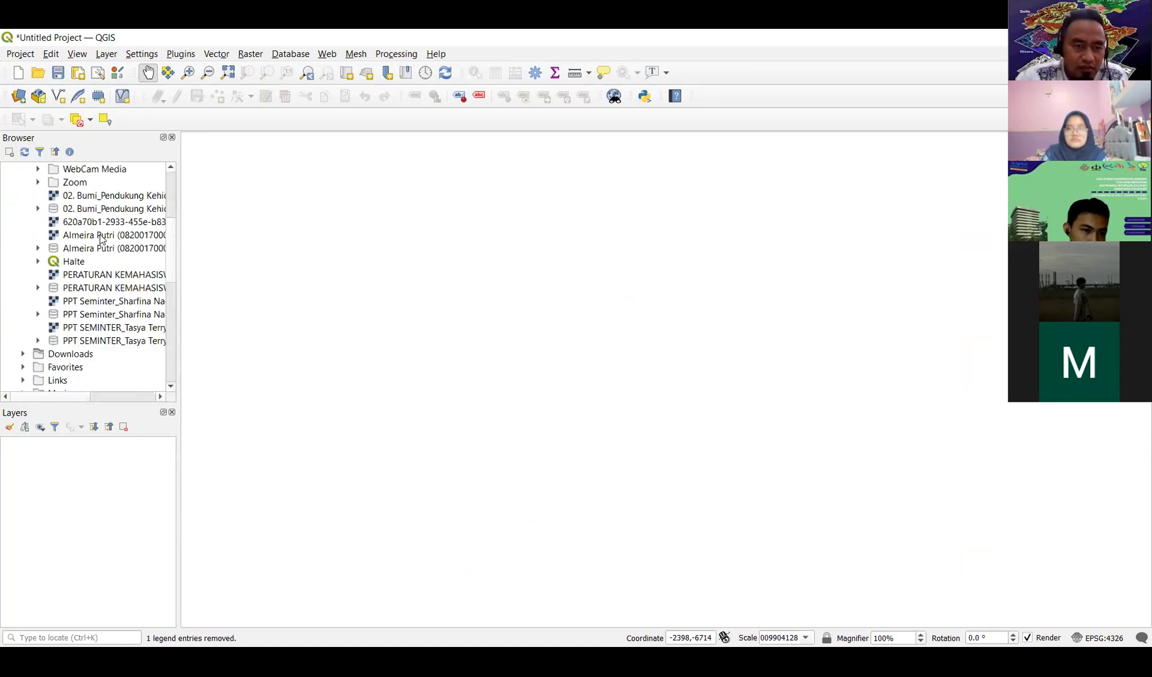
pyautogui.scroll(-7, 100, 238)
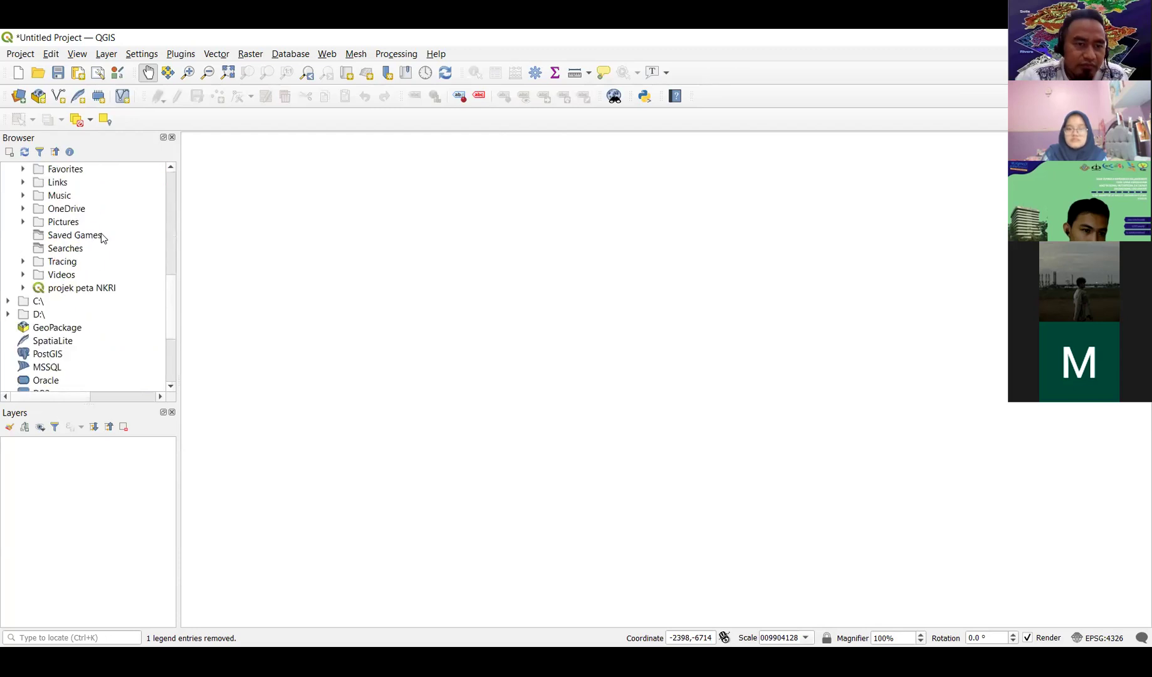
pyautogui.scroll(-1, 105, 236)
pyautogui.scroll(-1, 110, 234)
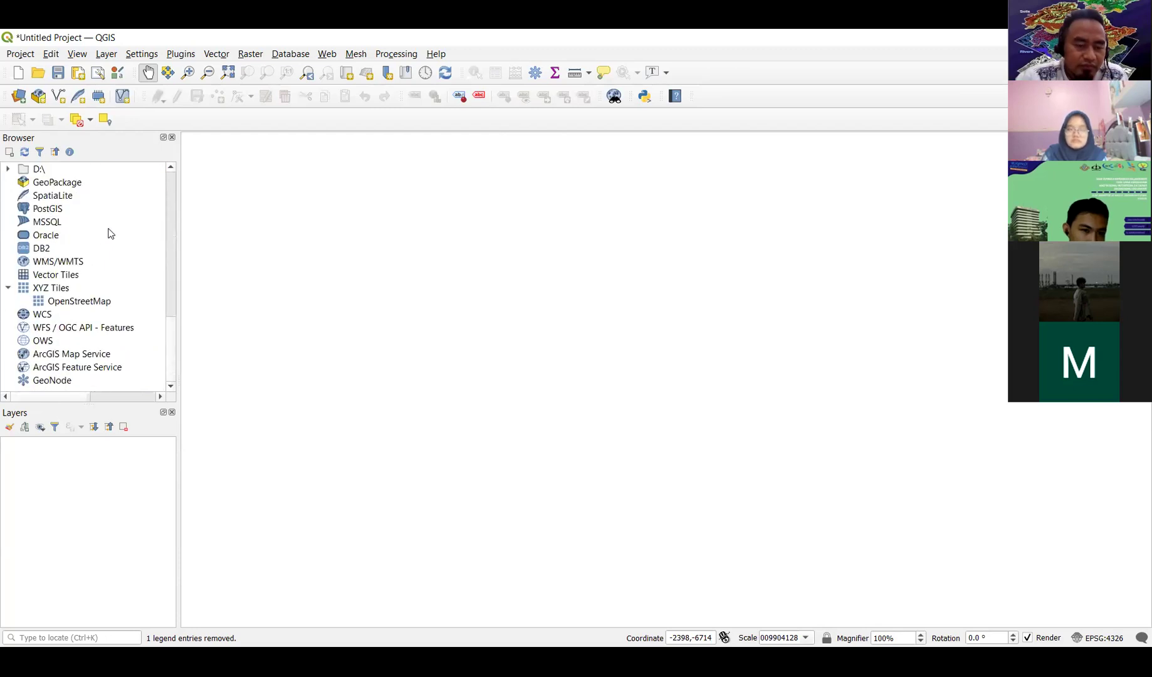
pyautogui.scroll(3, 113, 232)
pyautogui.scroll(1, 97, 254)
pyautogui.scroll(1, 99, 253)
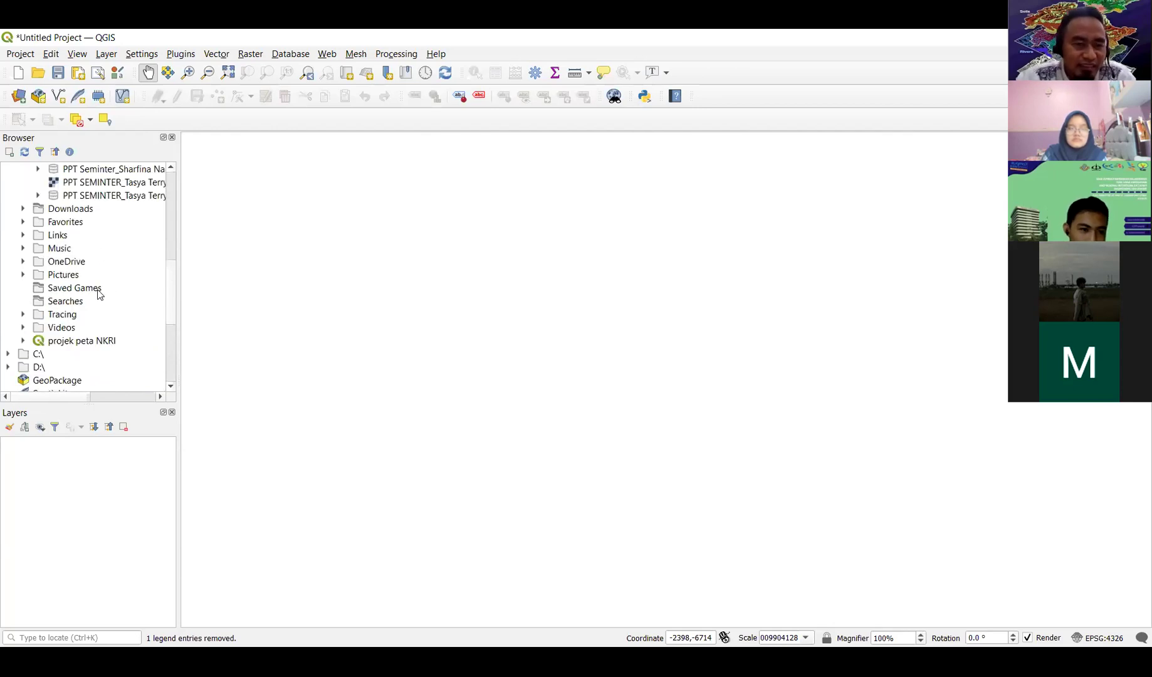
pyautogui.scroll(6, 99, 286)
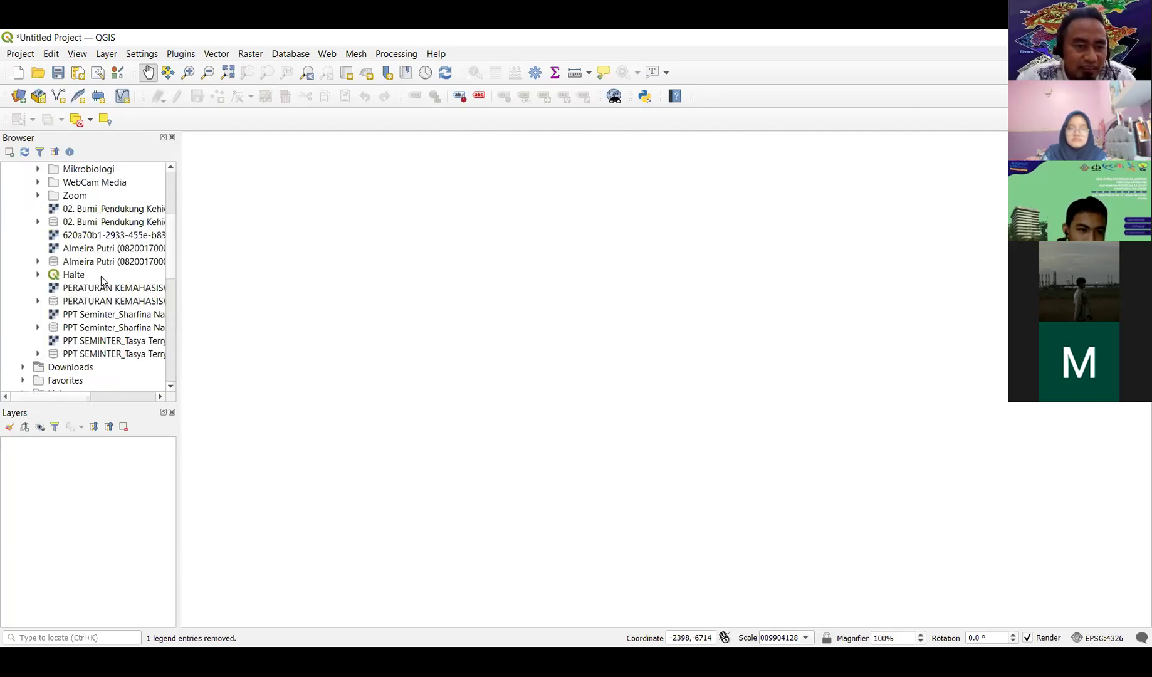
pyautogui.scroll(2, 101, 277)
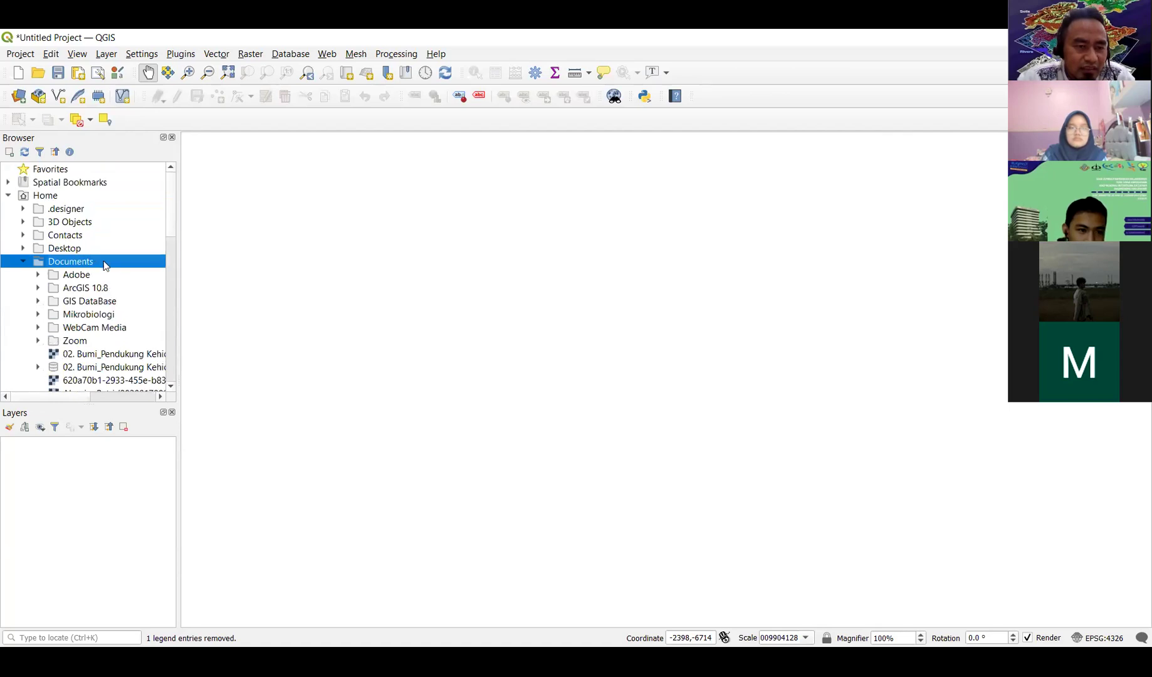
# - Collapse and reopen Documents again, followed by Home, to refresh their listings in the Browser
pyautogui.doubleClick(105, 263)
pyautogui.scroll(-1, 102, 276)
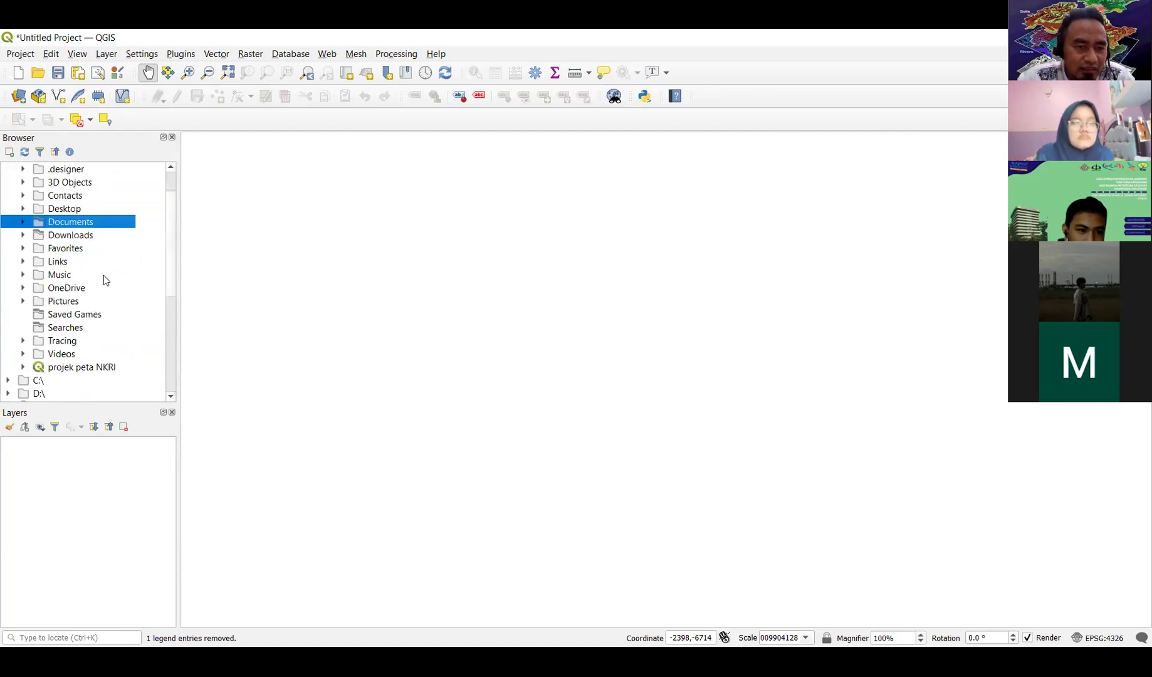
pyautogui.scroll(1, 105, 279)
pyautogui.doubleClick(110, 263)
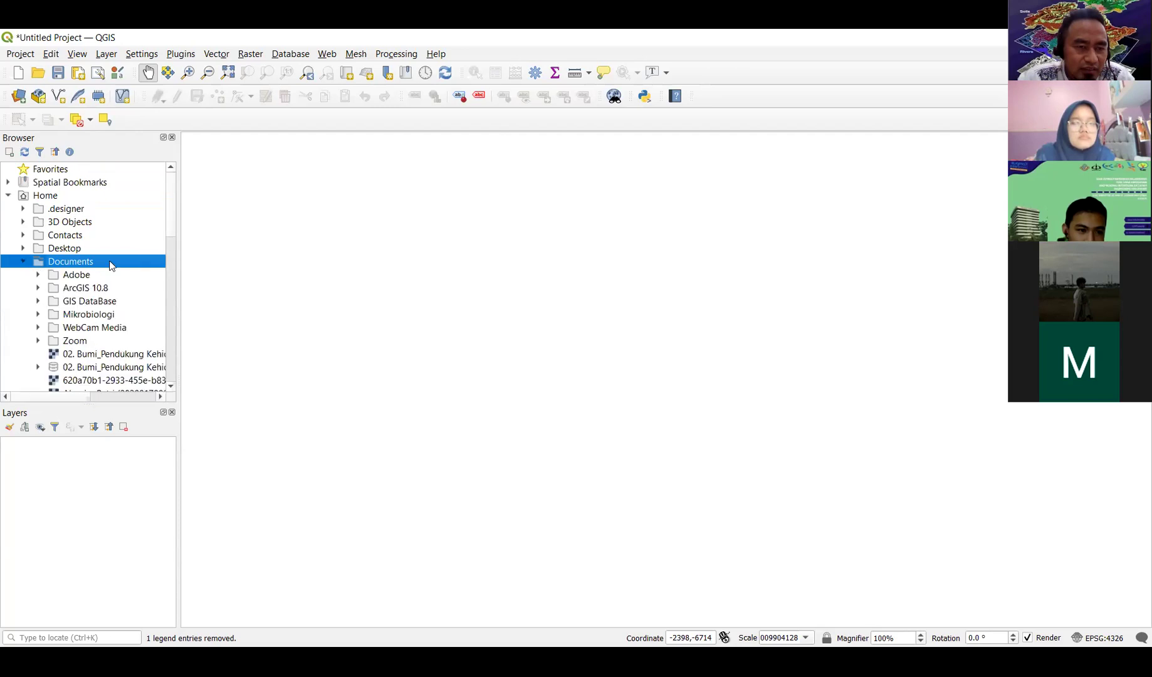
pyautogui.doubleClick(95, 200)
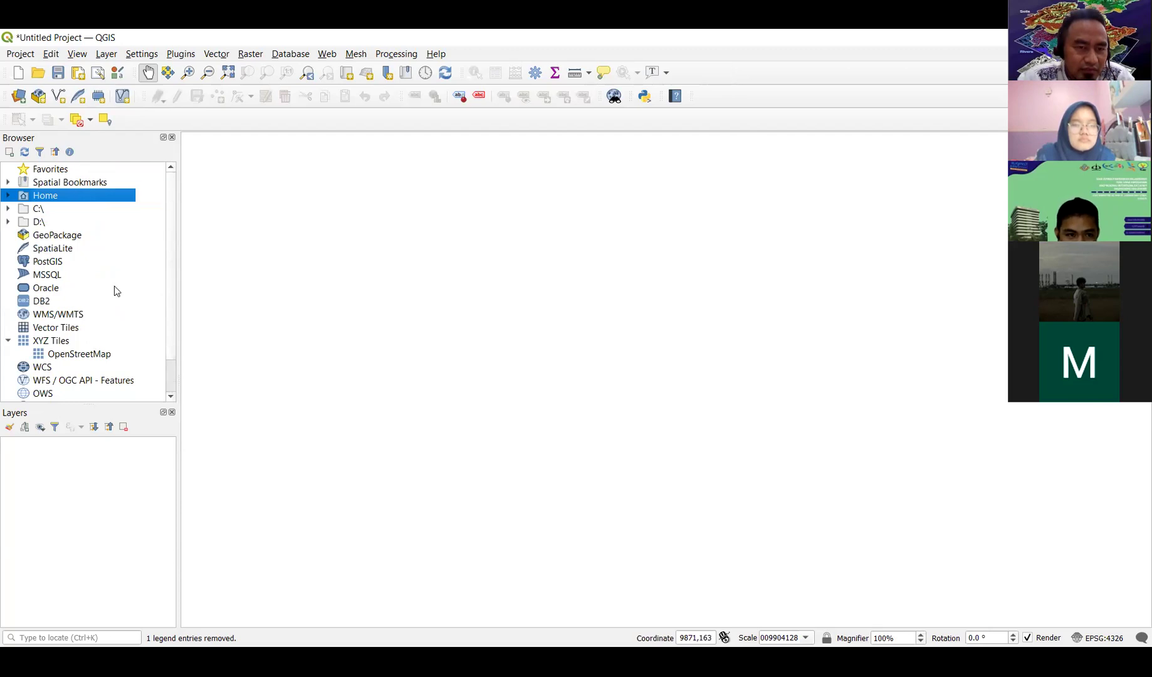
pyautogui.doubleClick(107, 195)
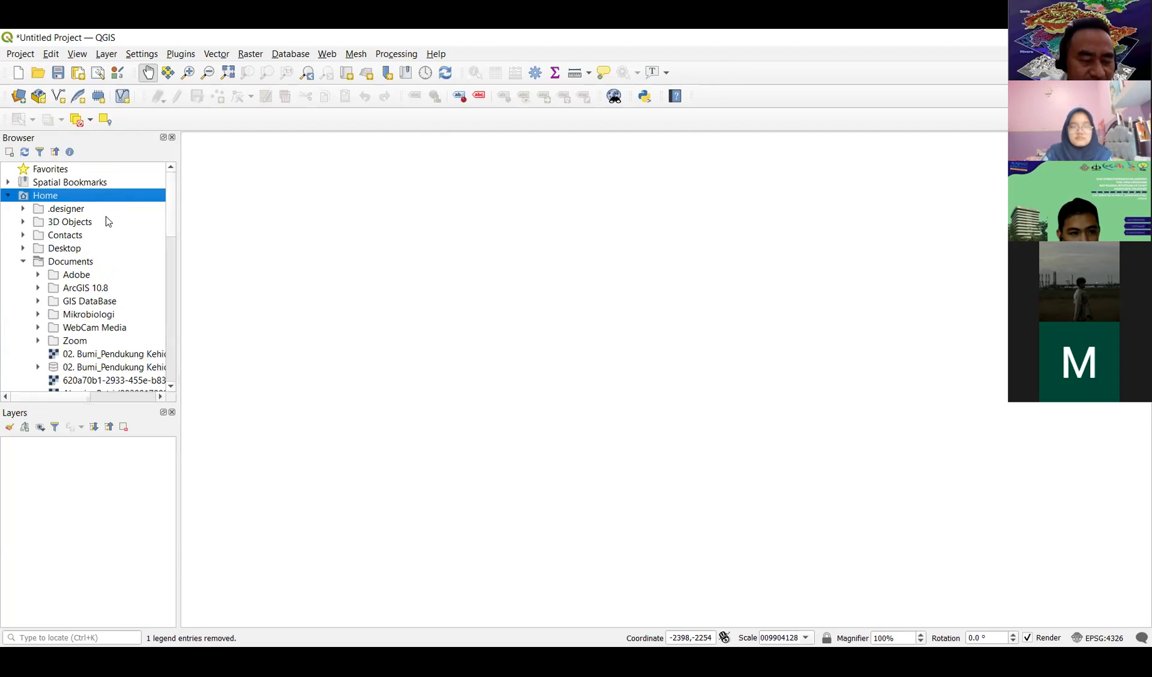
# - Look through the Documents folder in the Browser for the georeferenced raster, and collapse the folder
pyautogui.click(109, 261)
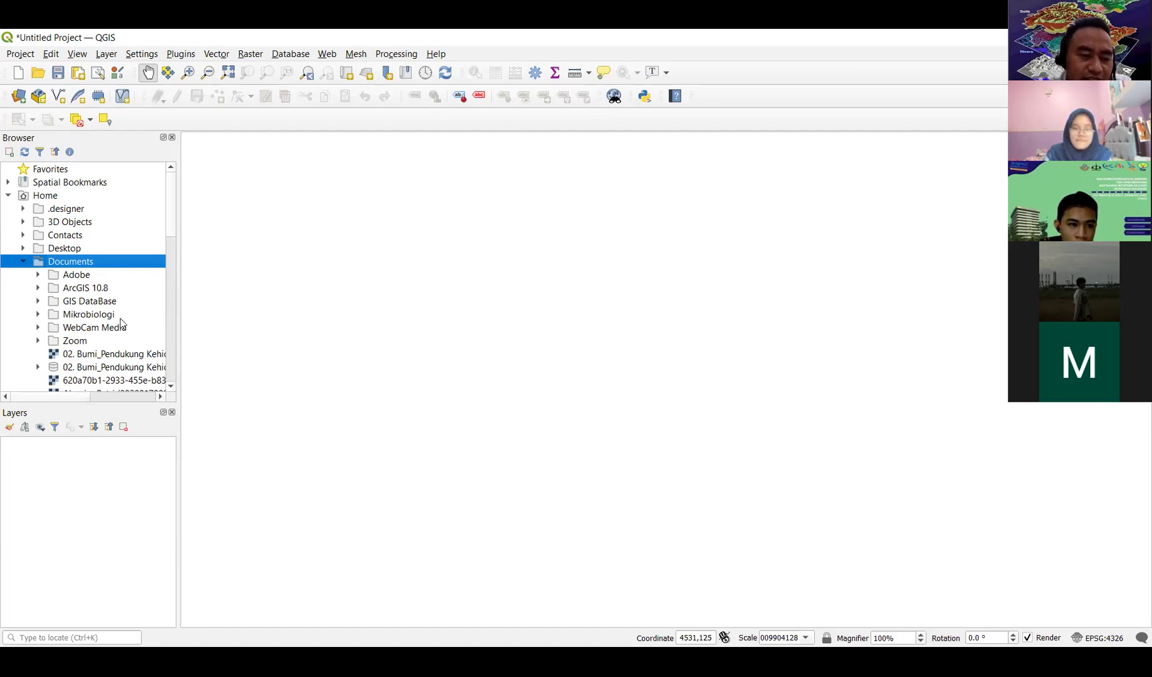
pyautogui.scroll(-3, 138, 330)
pyautogui.scroll(3, 162, 355)
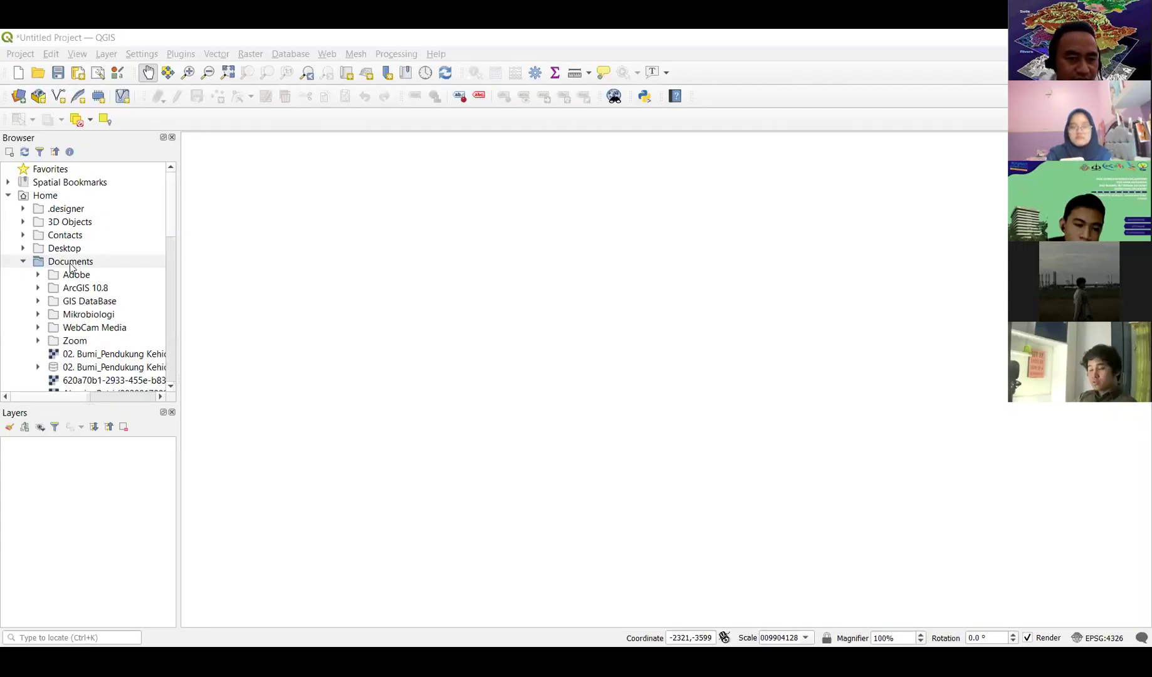
pyautogui.doubleClick(102, 259)
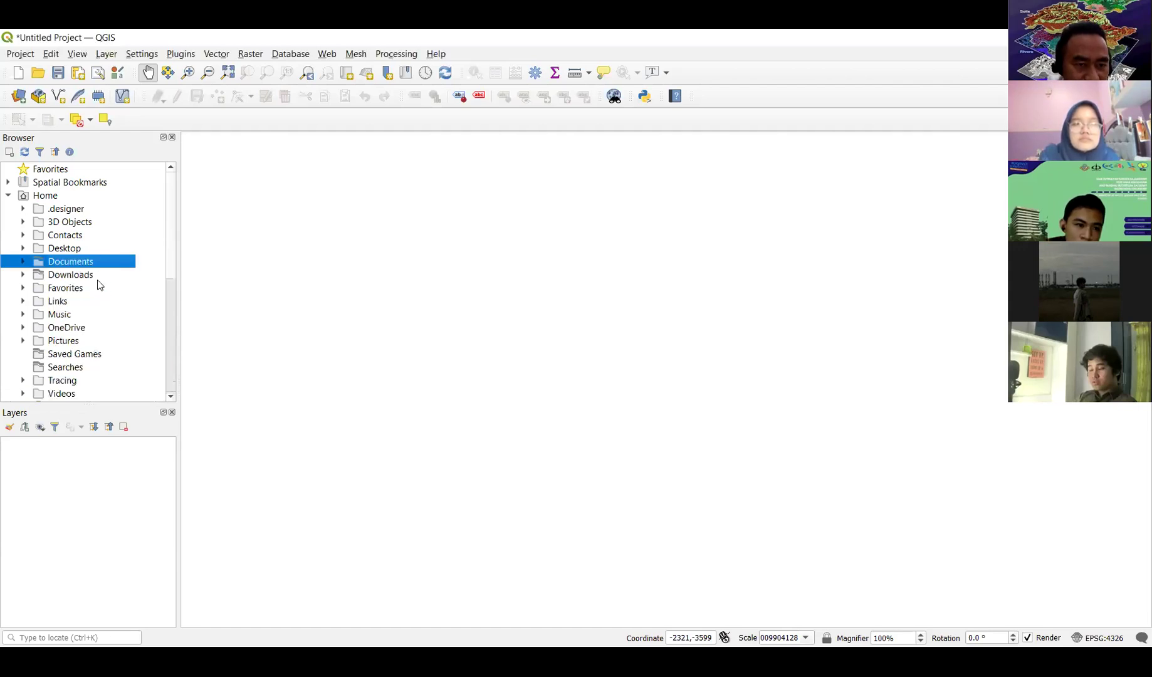
# - Load the Peta_NKRI_Skala_5000000 raster from the Downloads folder into the project
pyautogui.doubleClick(98, 278)
pyautogui.scroll(-1, 100, 284)
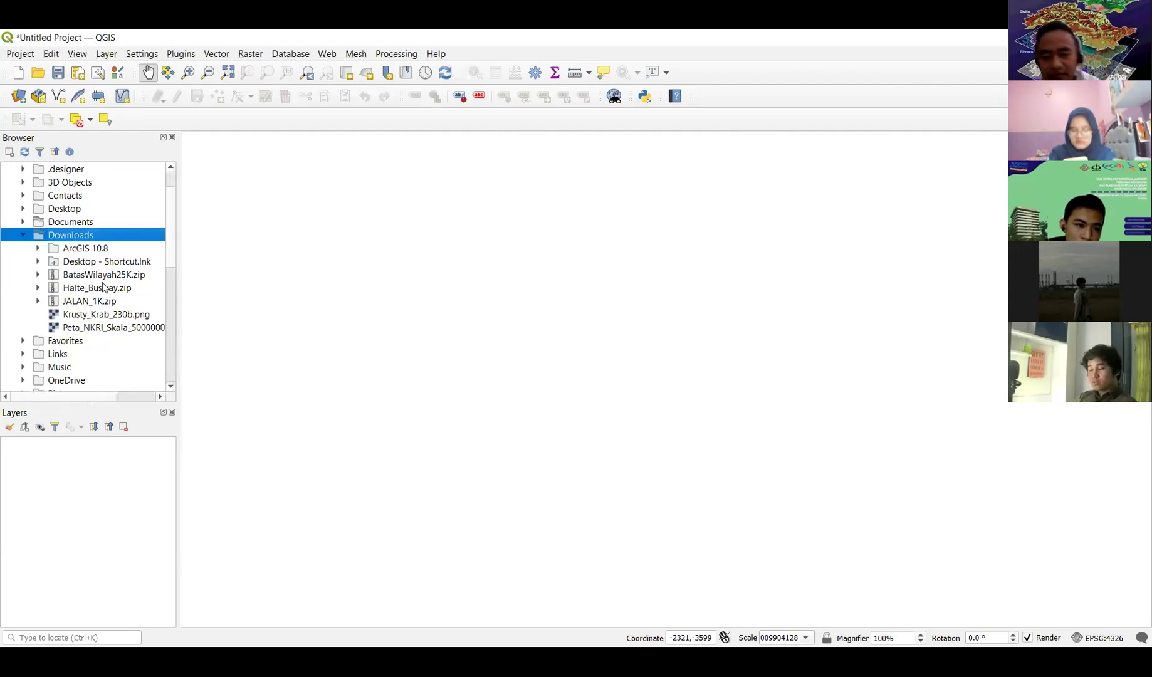
pyautogui.doubleClick(127, 328)
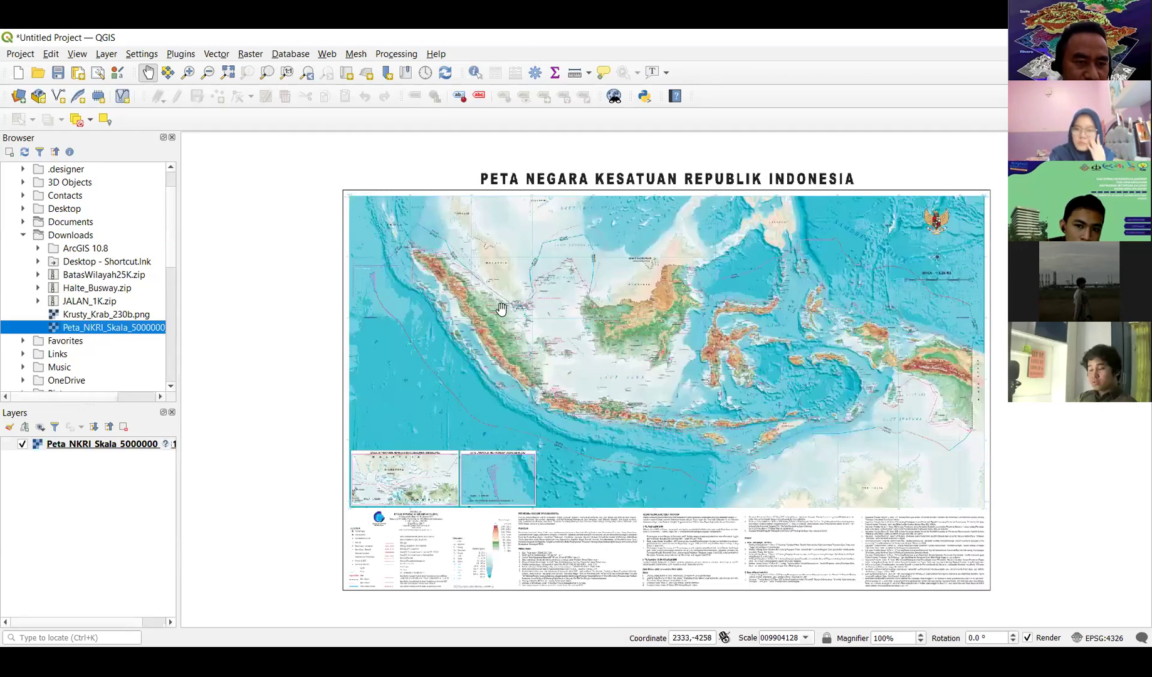
pyautogui.moveTo(501, 307); pyautogui.dragTo(475, 296)
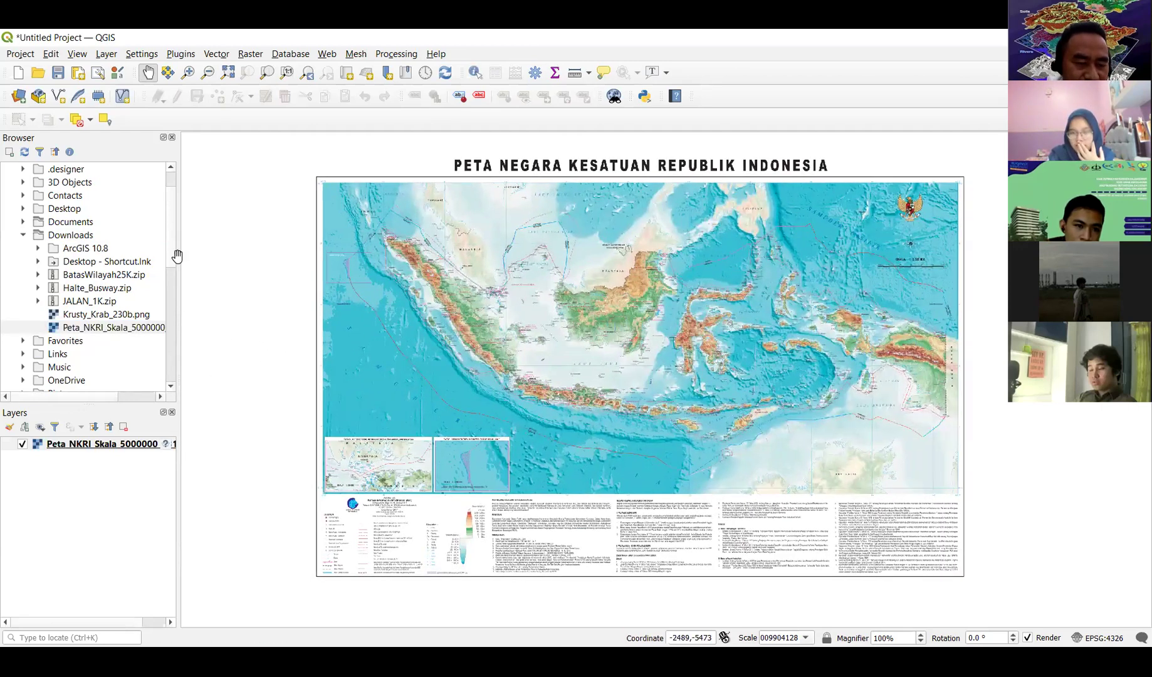
# - Look through the rest of the Browser listing, collapsing and reopening the XYZ Tiles connections
pyautogui.scroll(-2, 108, 338)
pyautogui.scroll(-5, 108, 335)
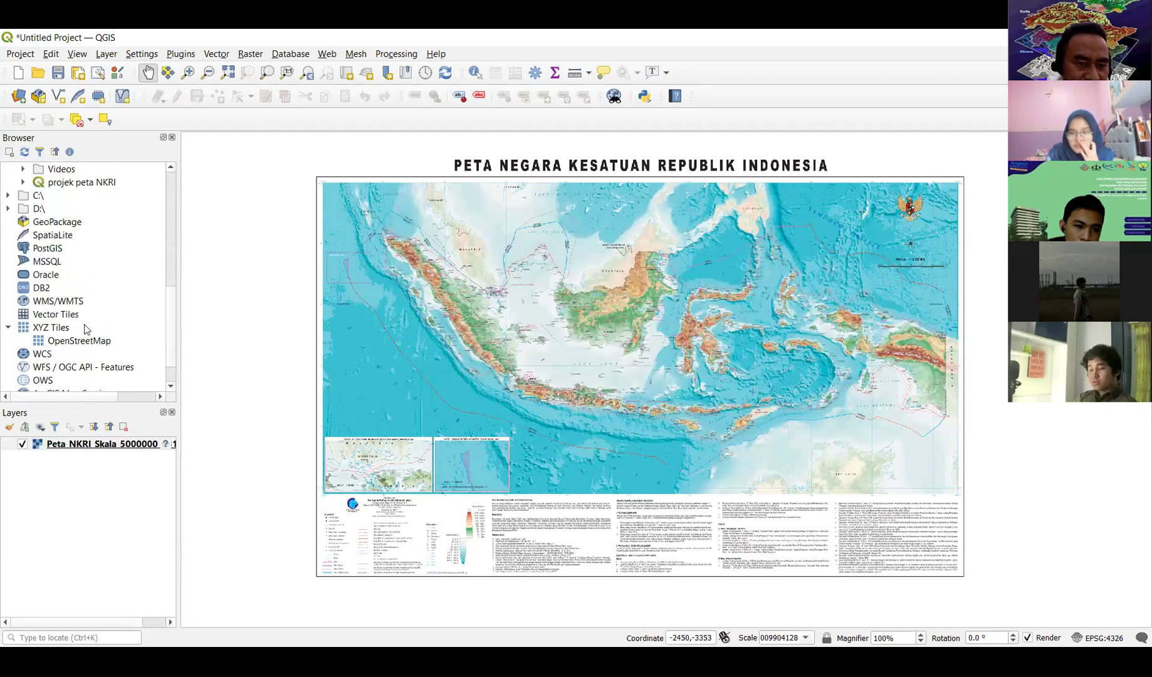
pyautogui.doubleClick(91, 331)
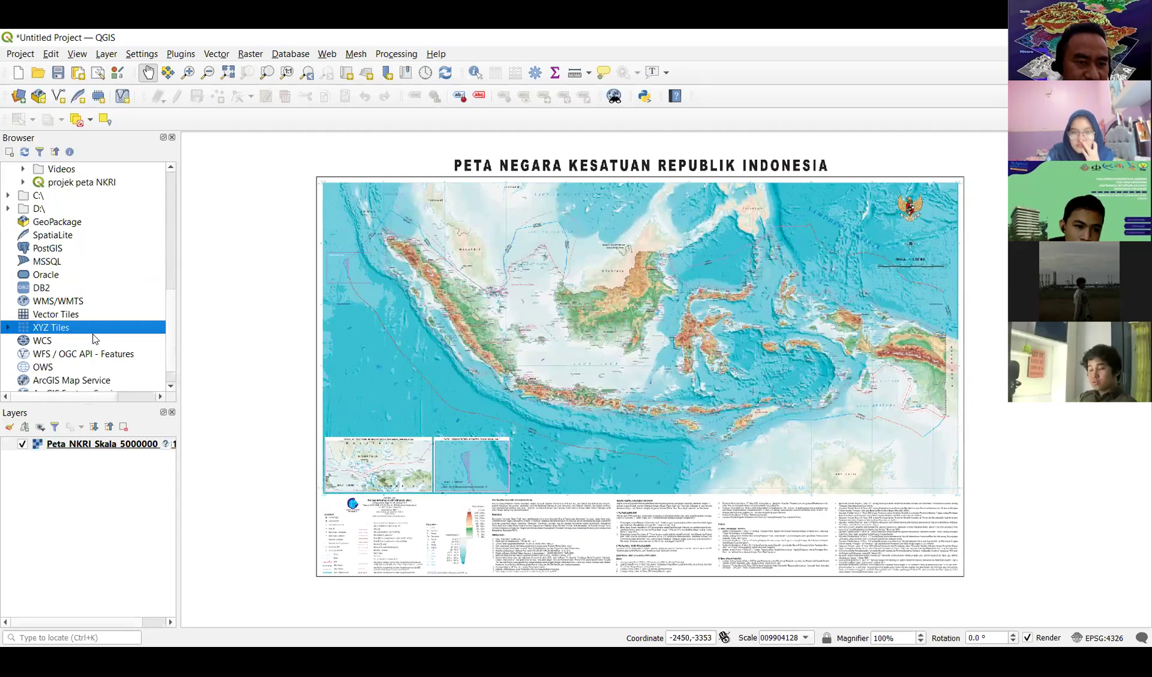
pyautogui.scroll(-1, 95, 335)
pyautogui.scroll(1, 100, 335)
pyautogui.doubleClick(99, 335)
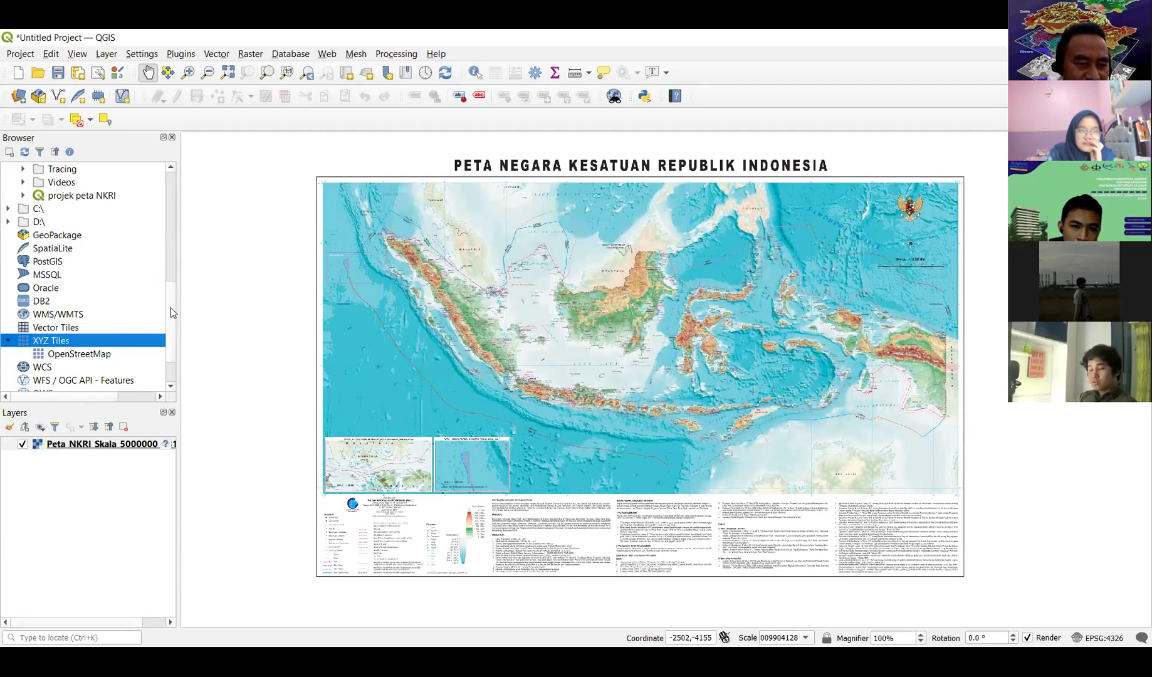
pyautogui.scroll(6, 170, 307)
pyautogui.scroll(2, 111, 345)
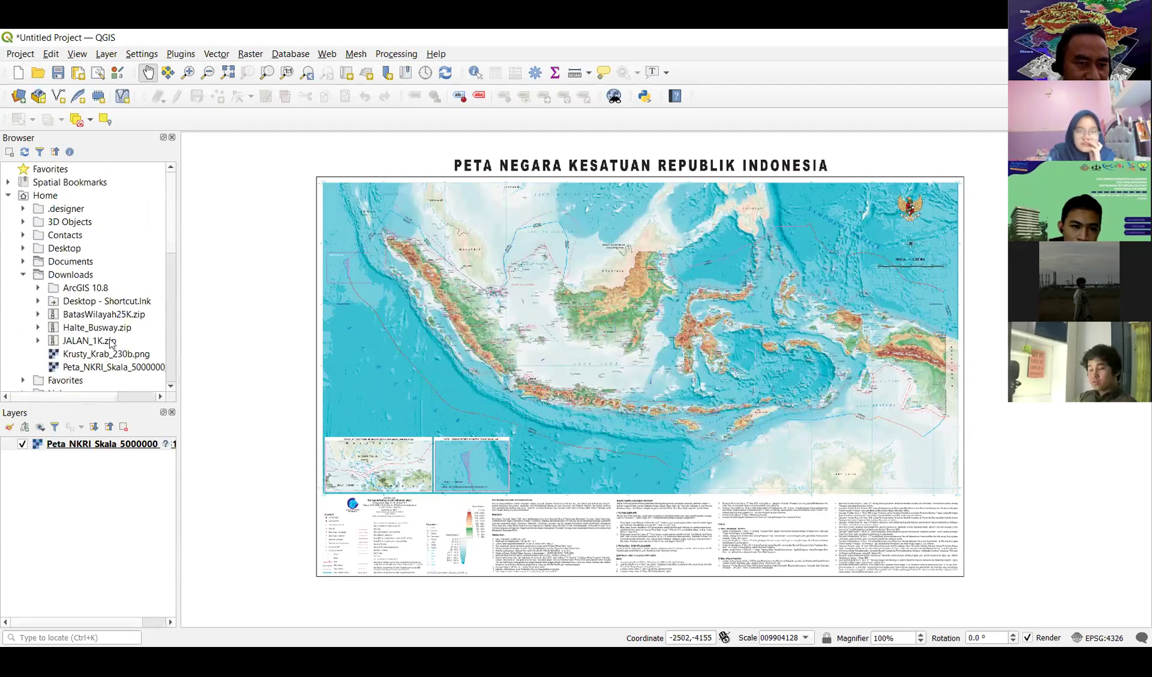
pyautogui.scroll(-8, 100, 353)
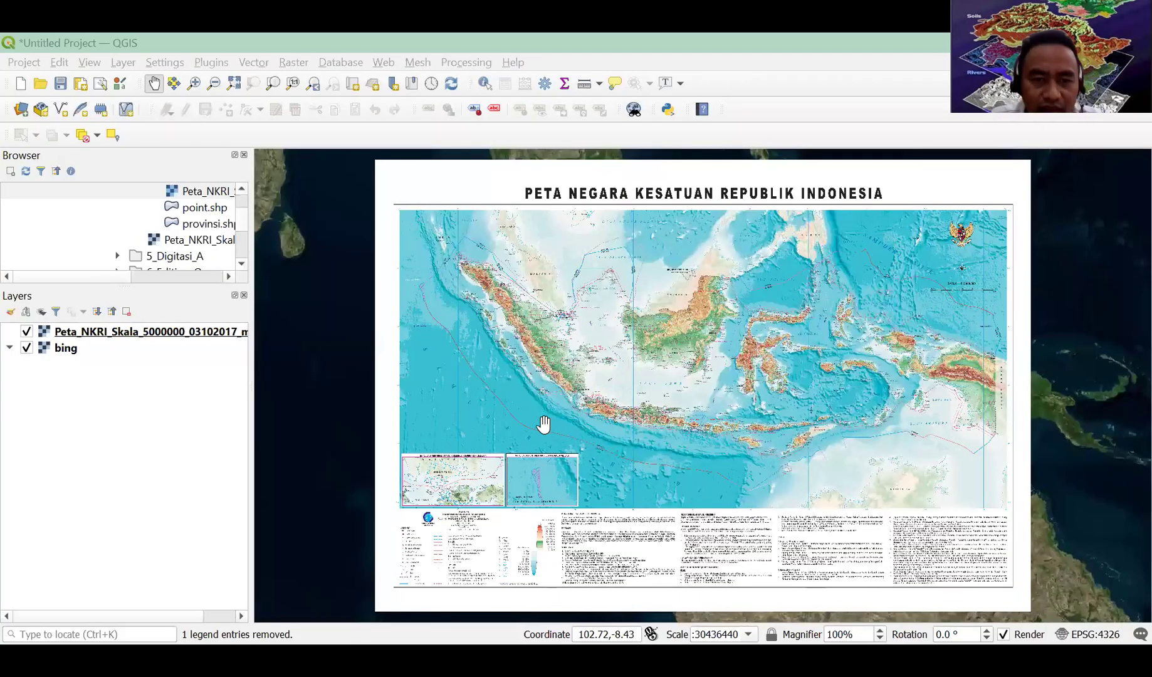
# - Compare the map with and without the bing layer, and leave the bing layer hidden
pyautogui.click(28, 346)
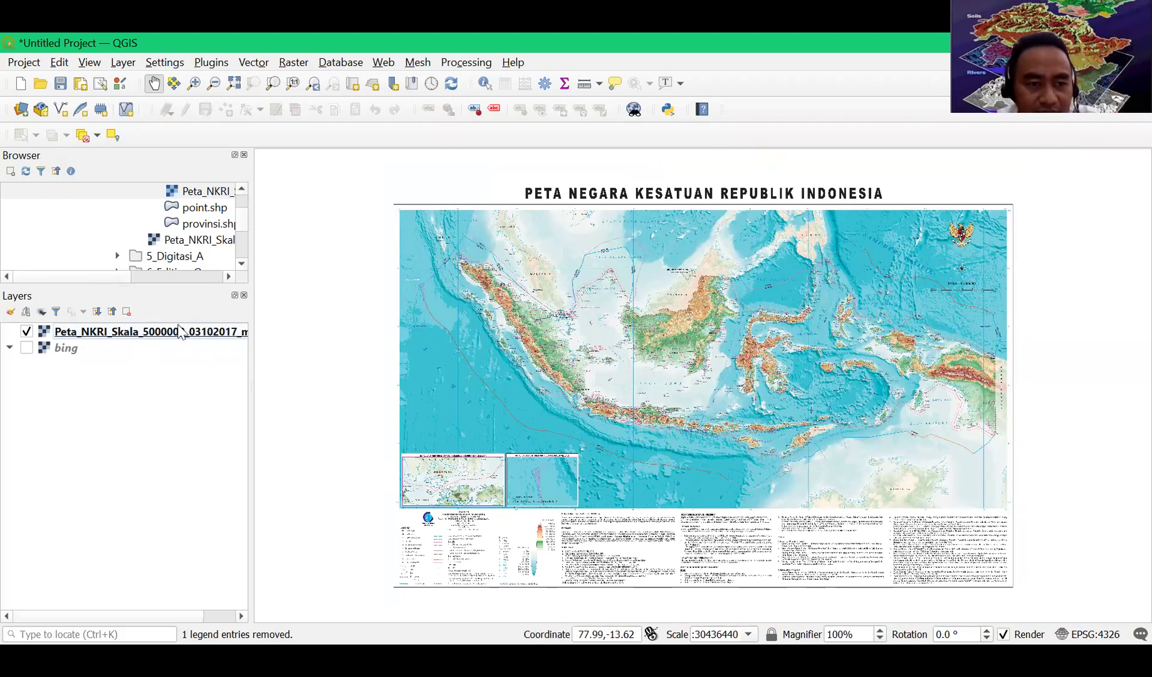
pyautogui.click(26, 348)
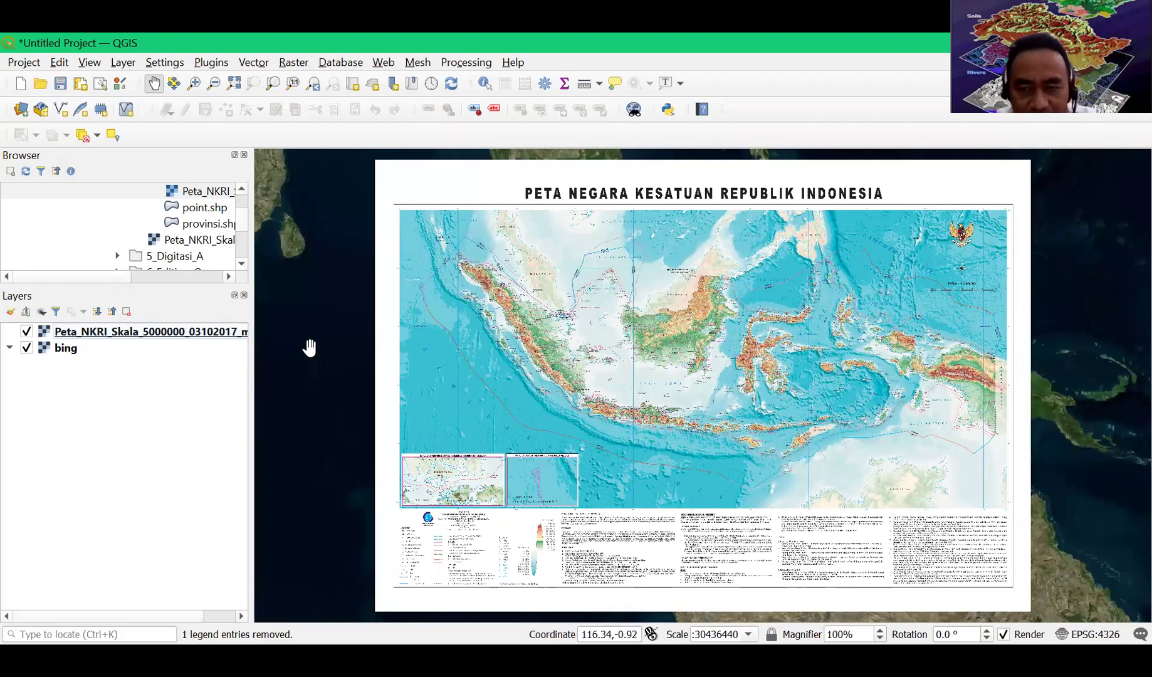
pyautogui.click(26, 348)
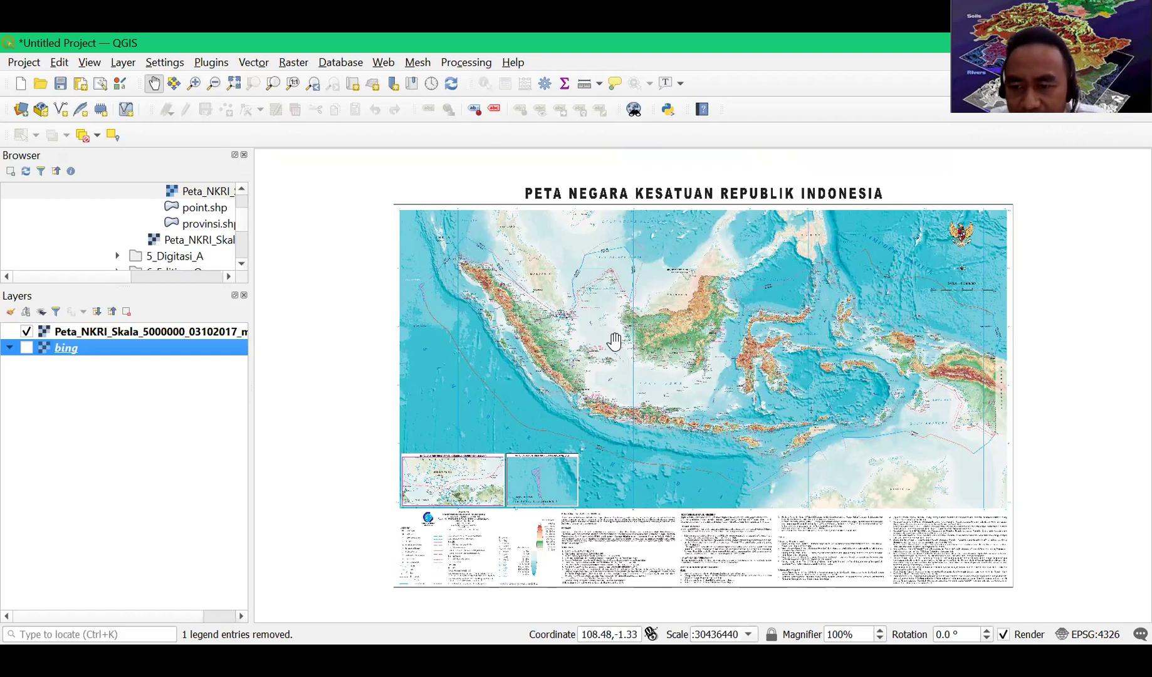
# - Start a new shapefile layer and set its geometry type to Point
pyautogui.scroll(2, 614, 342)
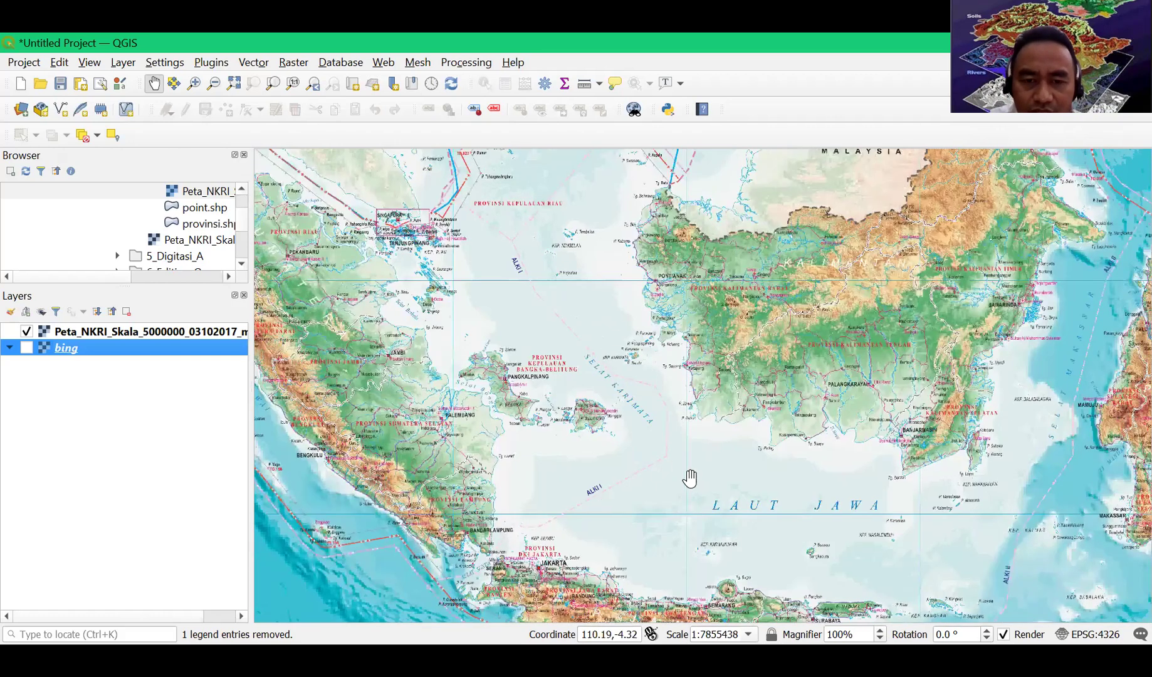
pyautogui.click(743, 443)
pyautogui.moveTo(784, 523); pyautogui.dragTo(686, 416)
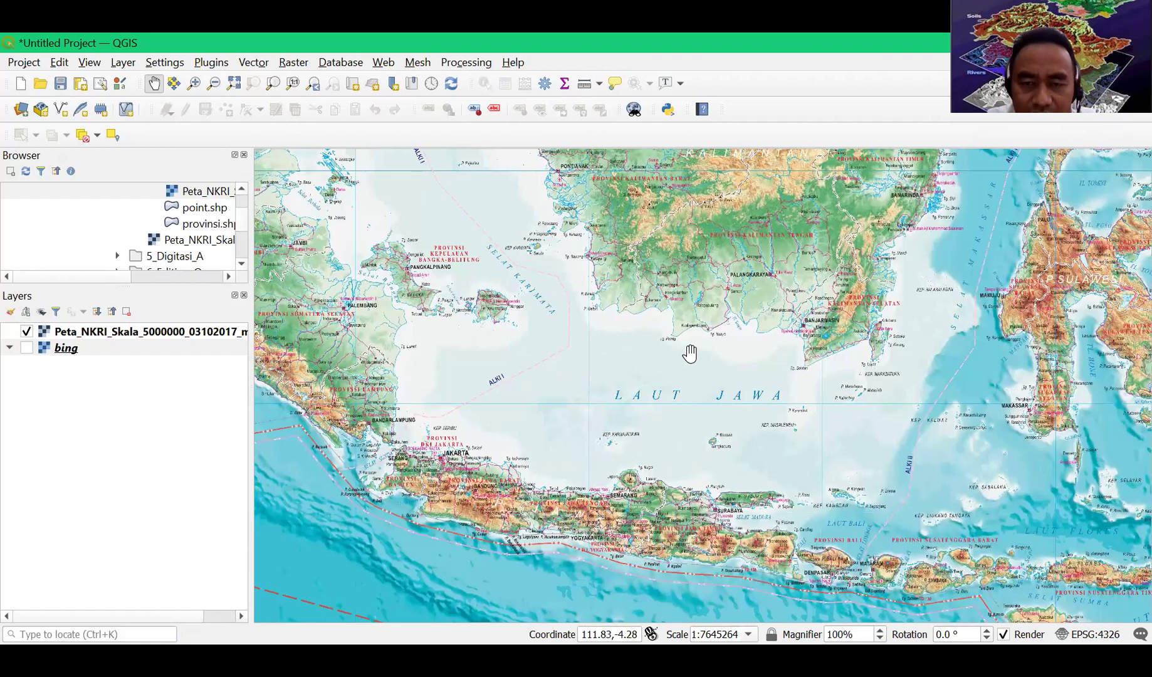
pyautogui.moveTo(683, 349); pyautogui.dragTo(636, 458)
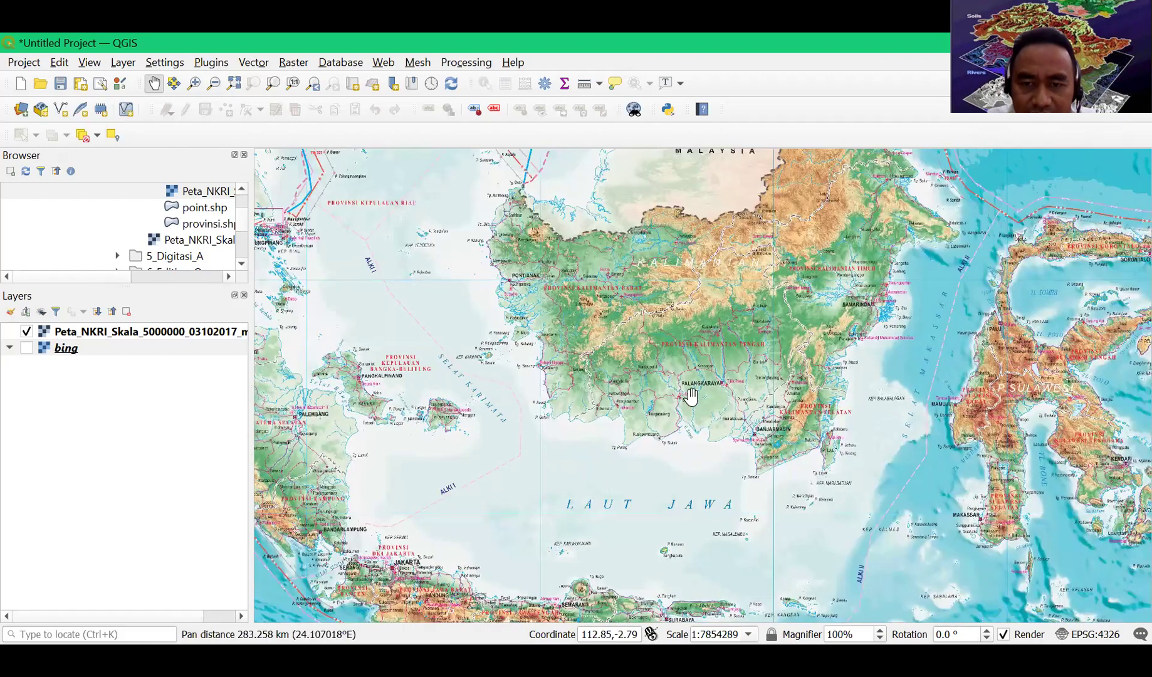
pyautogui.scroll(2, 672, 407)
pyautogui.moveTo(805, 350); pyautogui.dragTo(661, 389)
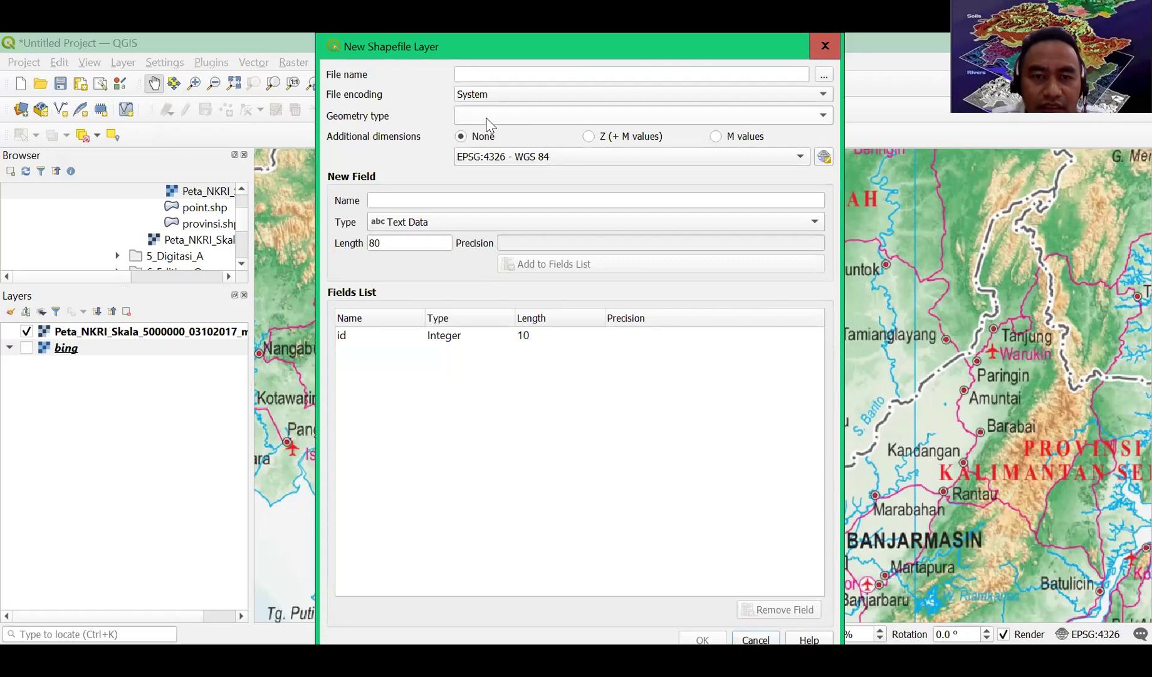
pyautogui.click(489, 125)
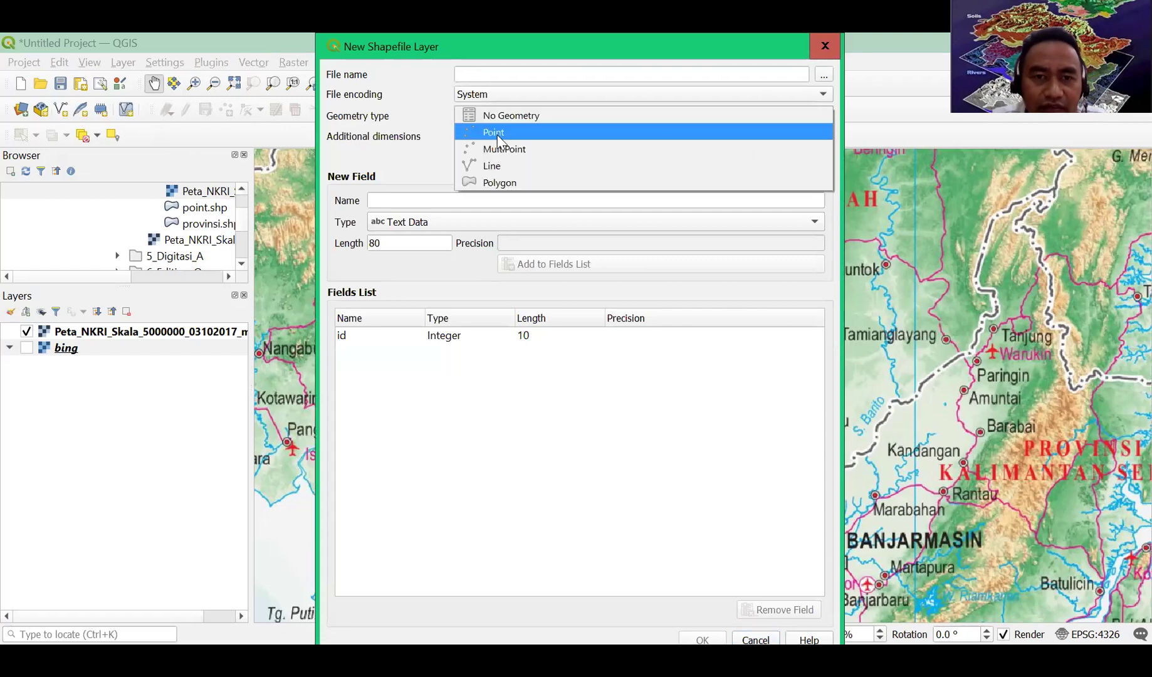
pyautogui.click(498, 133)
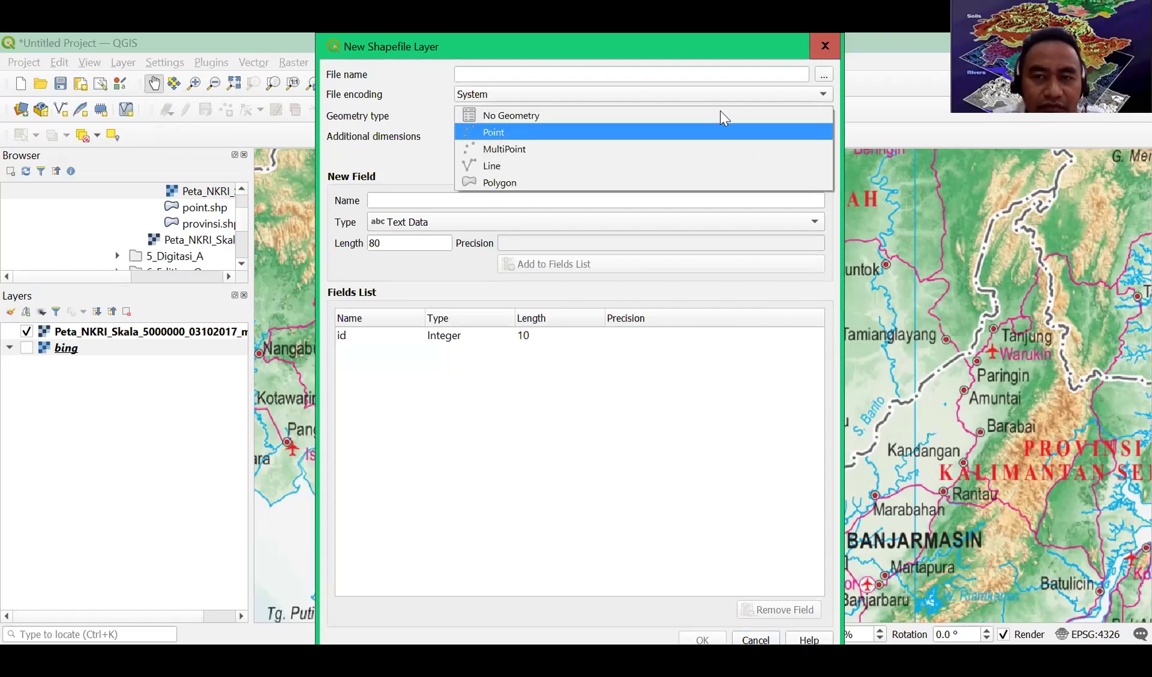
# - Set the new shapefile's file name to point in the 4_Digitasi_Q folder
pyautogui.click(823, 76)
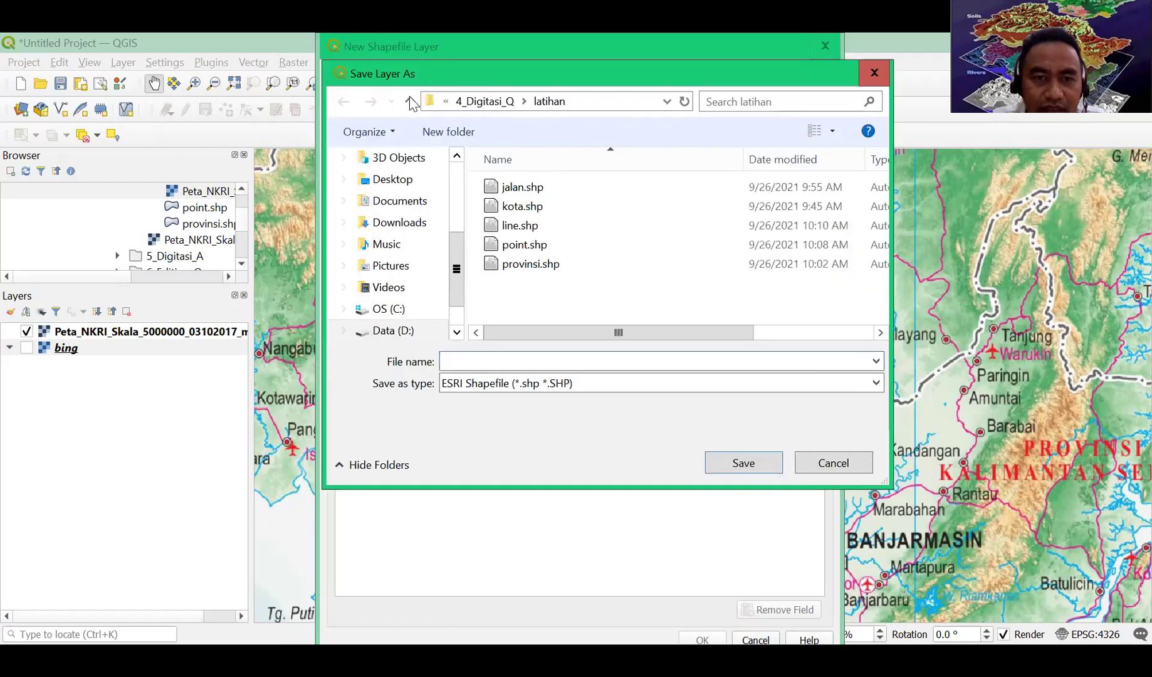
pyautogui.click(409, 108)
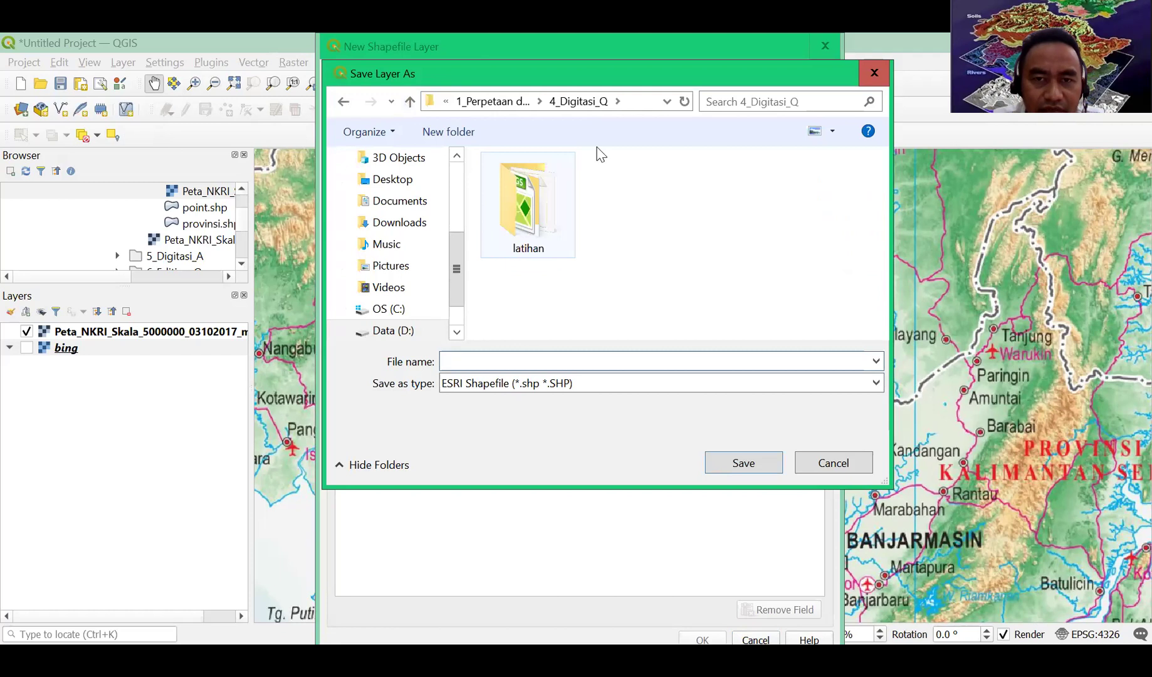
pyautogui.click(530, 362)
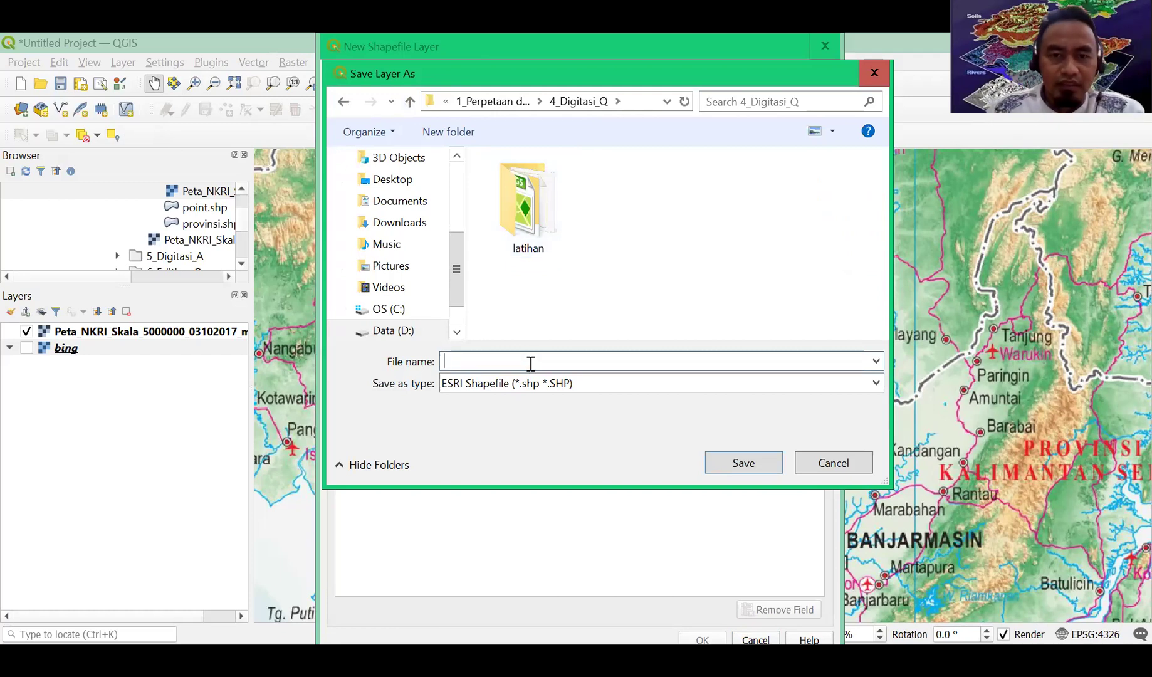
pyautogui.doubleClick(542, 191)
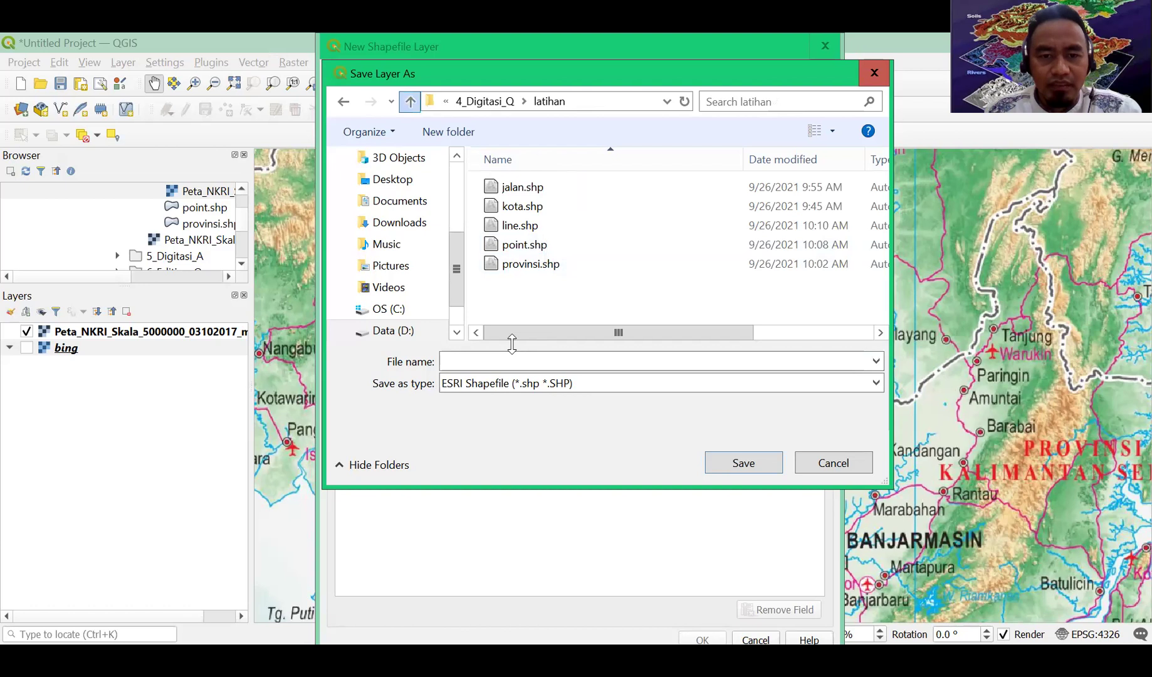
pyautogui.click(501, 363)
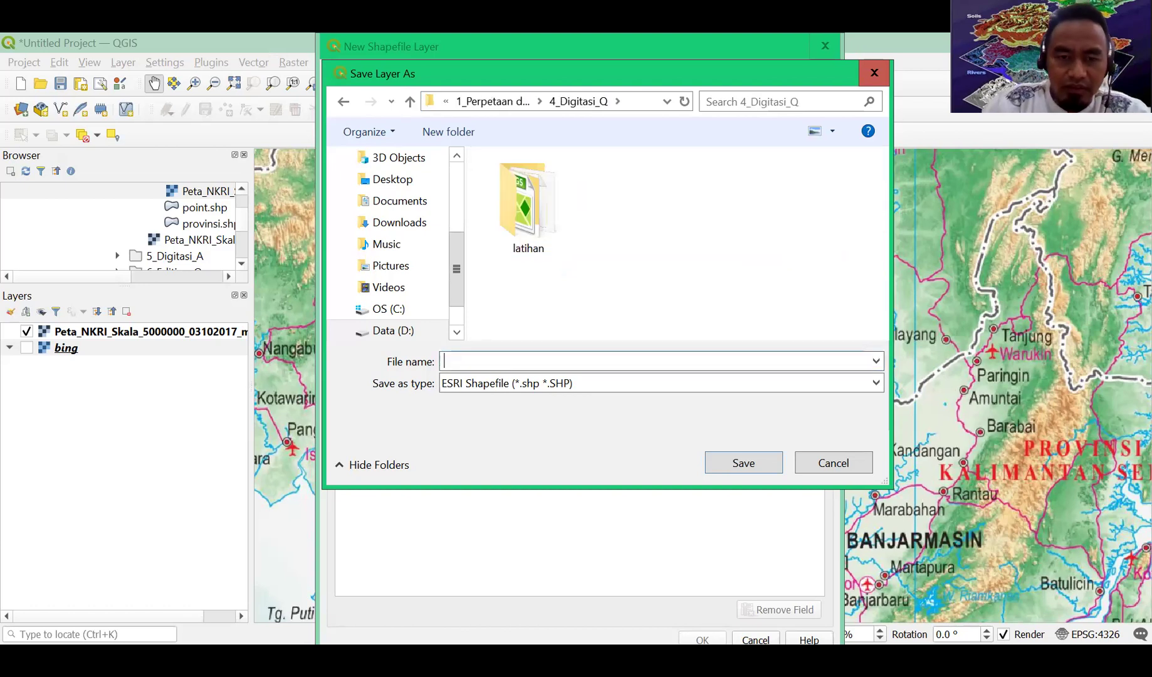
pyautogui.write('point')
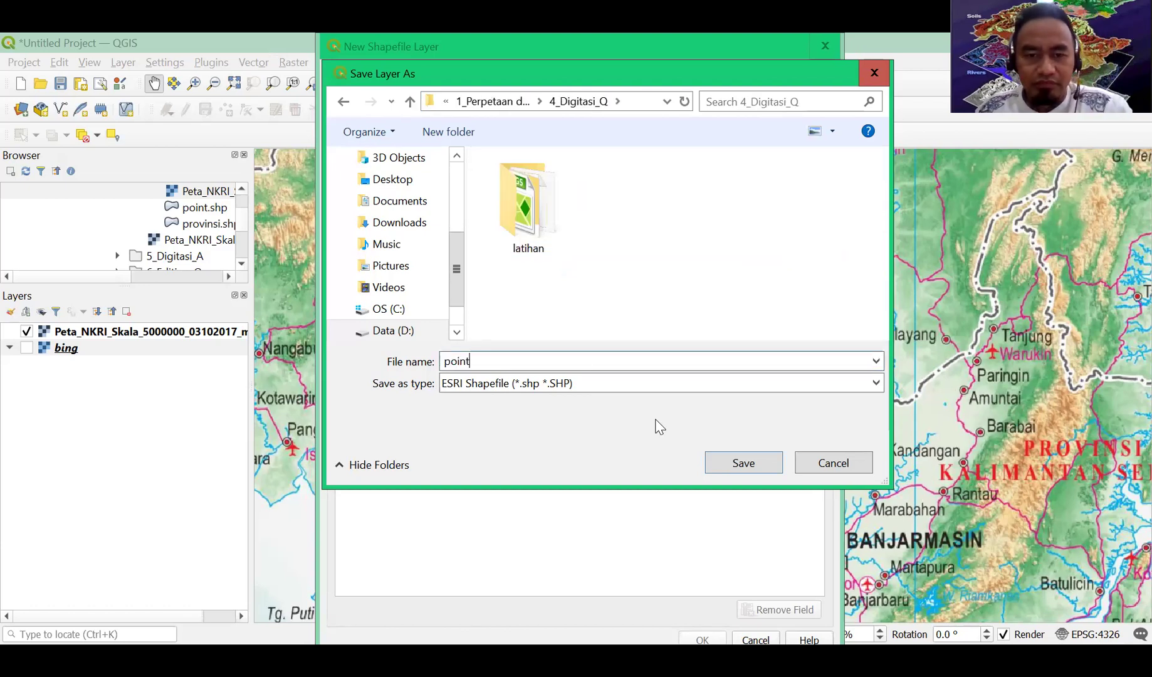
pyautogui.click(742, 463)
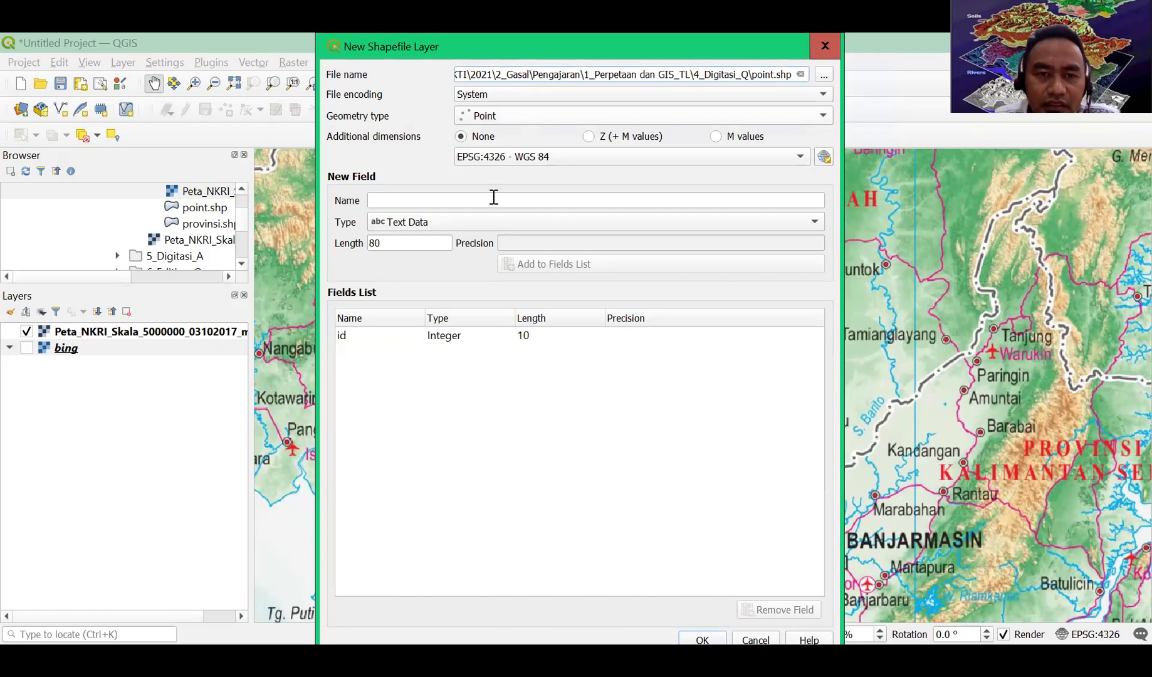
# - Add a text field named Keterangan with length 80 to the new shapefile and create the layer
pyautogui.click(441, 202)
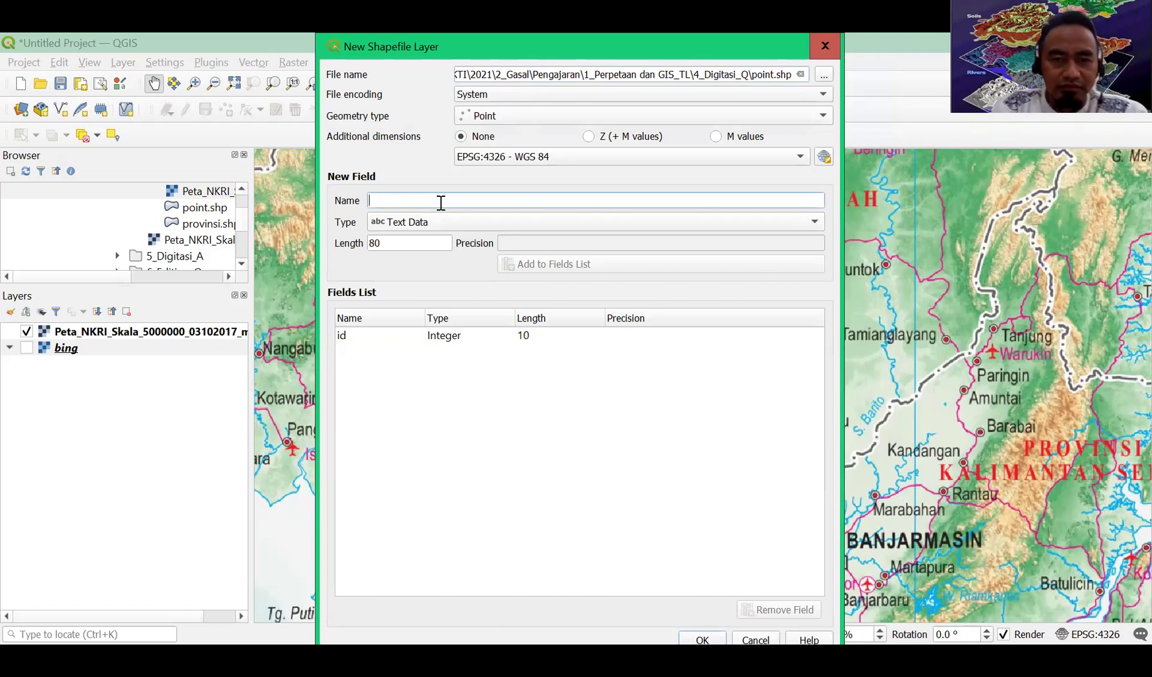
pyautogui.write('Keterangan')
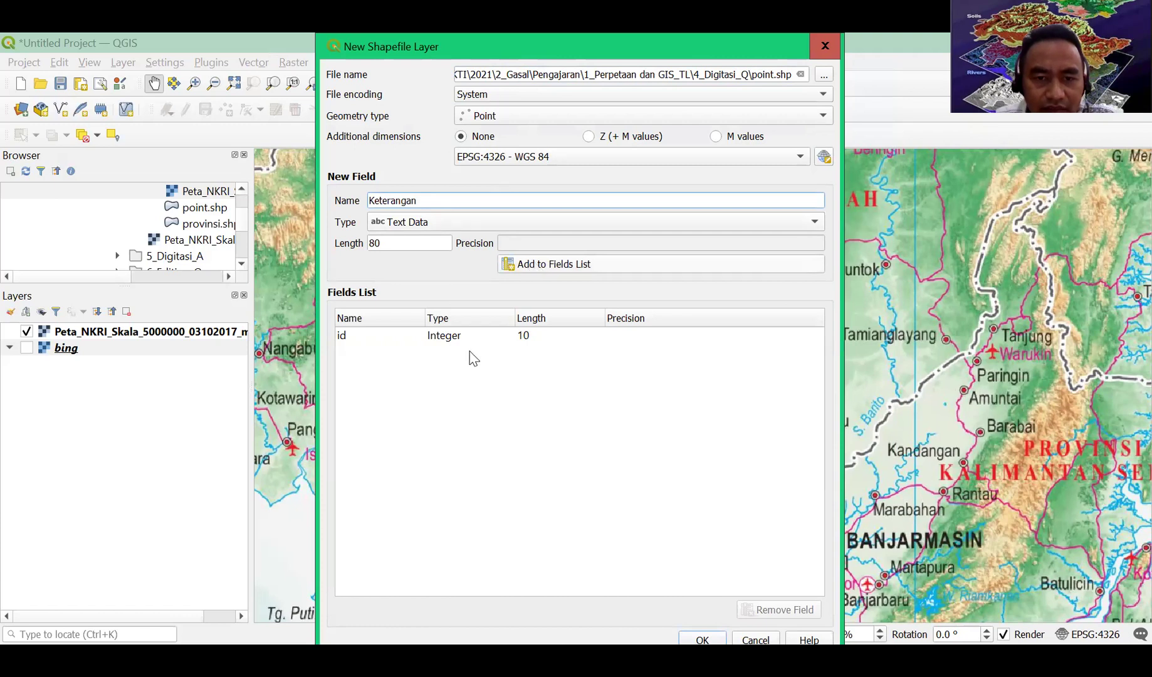
pyautogui.click(512, 266)
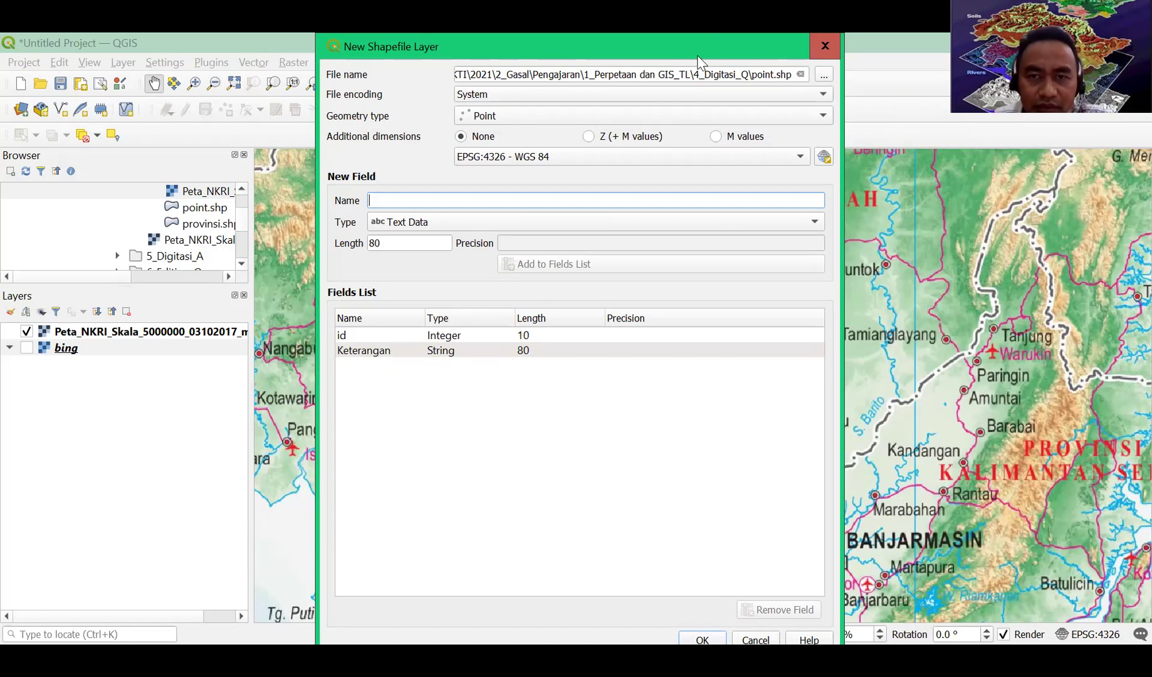
pyautogui.click(750, 75)
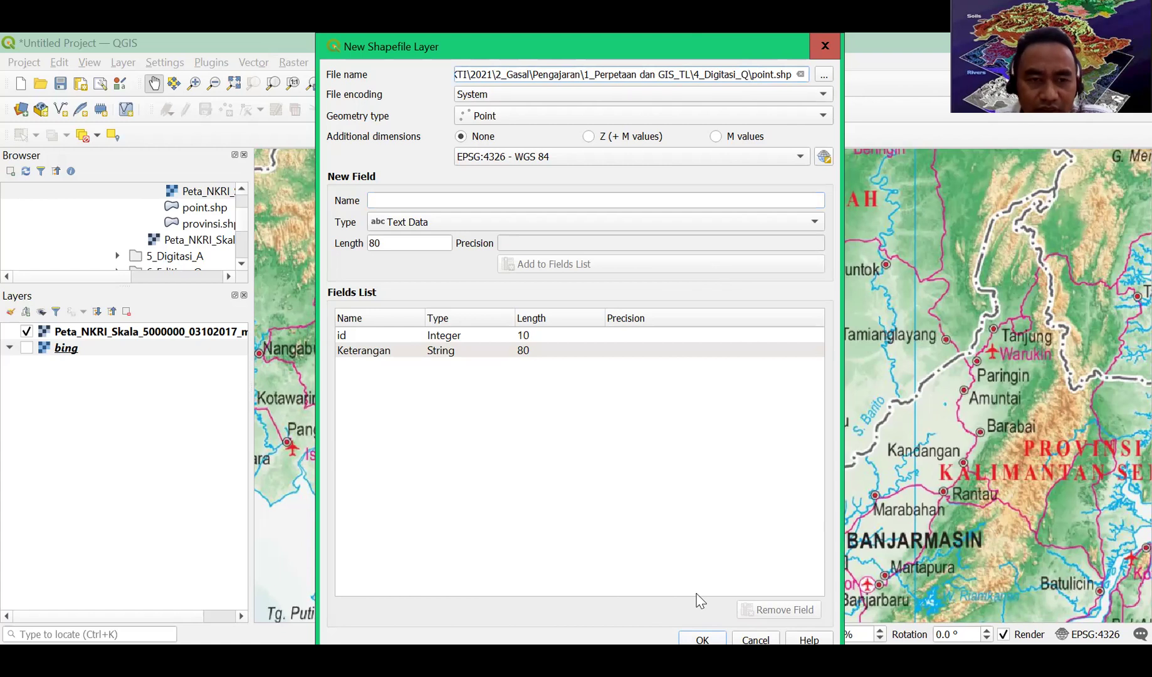
pyautogui.press('Return')
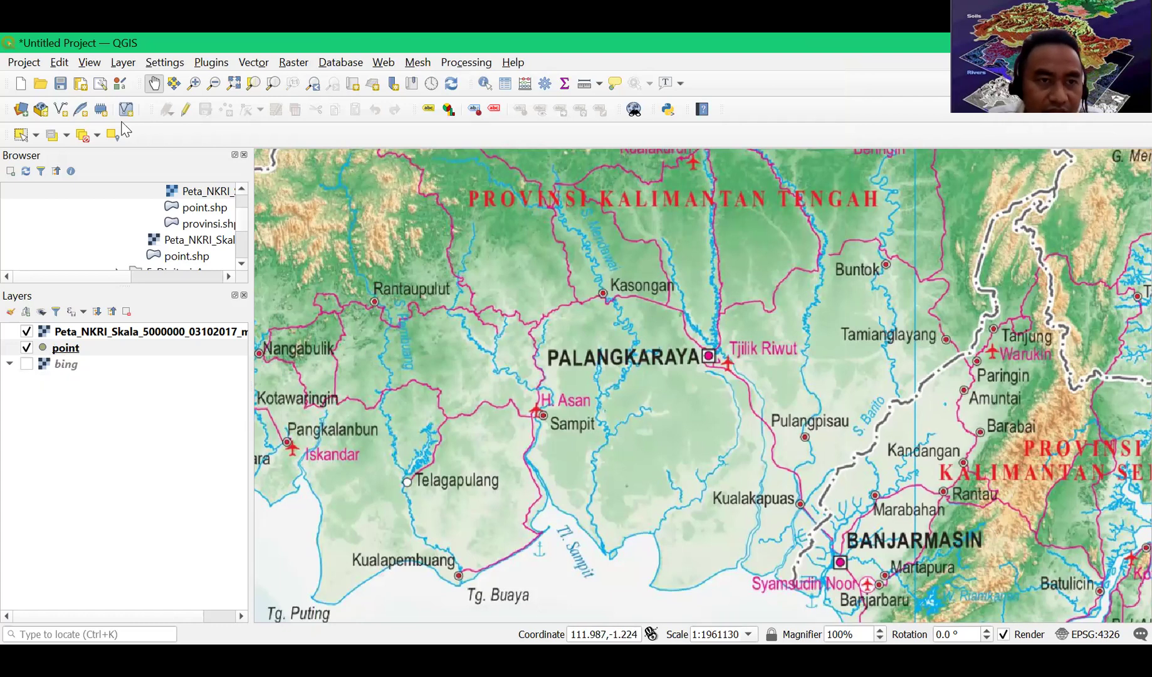
# - Start editing the point layer and add a point on Palangkaraya with id 1 and Keterangan "Ibu kota provinsi"
pyautogui.click(186, 113)
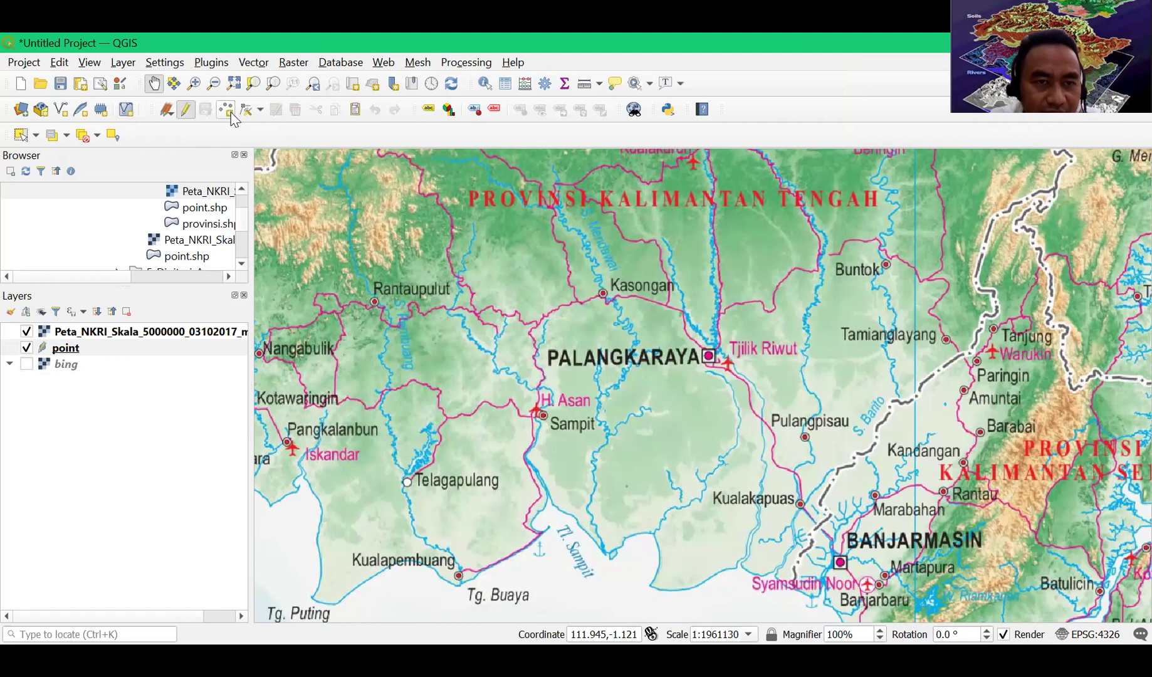
pyautogui.click(227, 112)
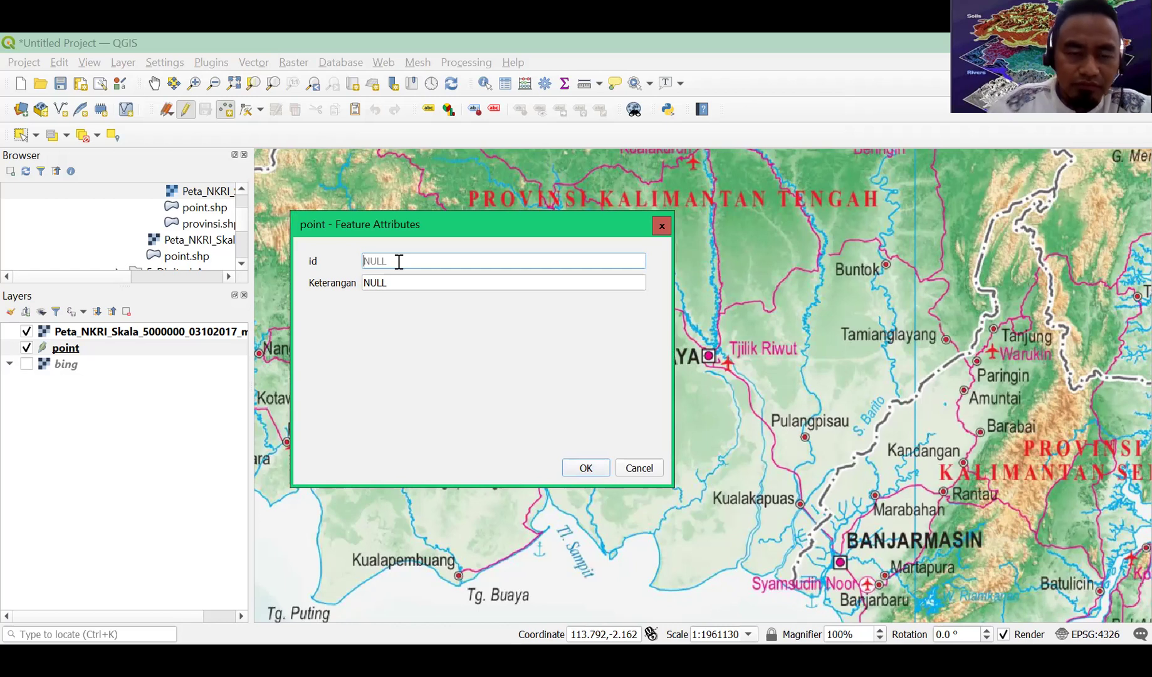
pyautogui.write('1')
pyautogui.click(393, 283)
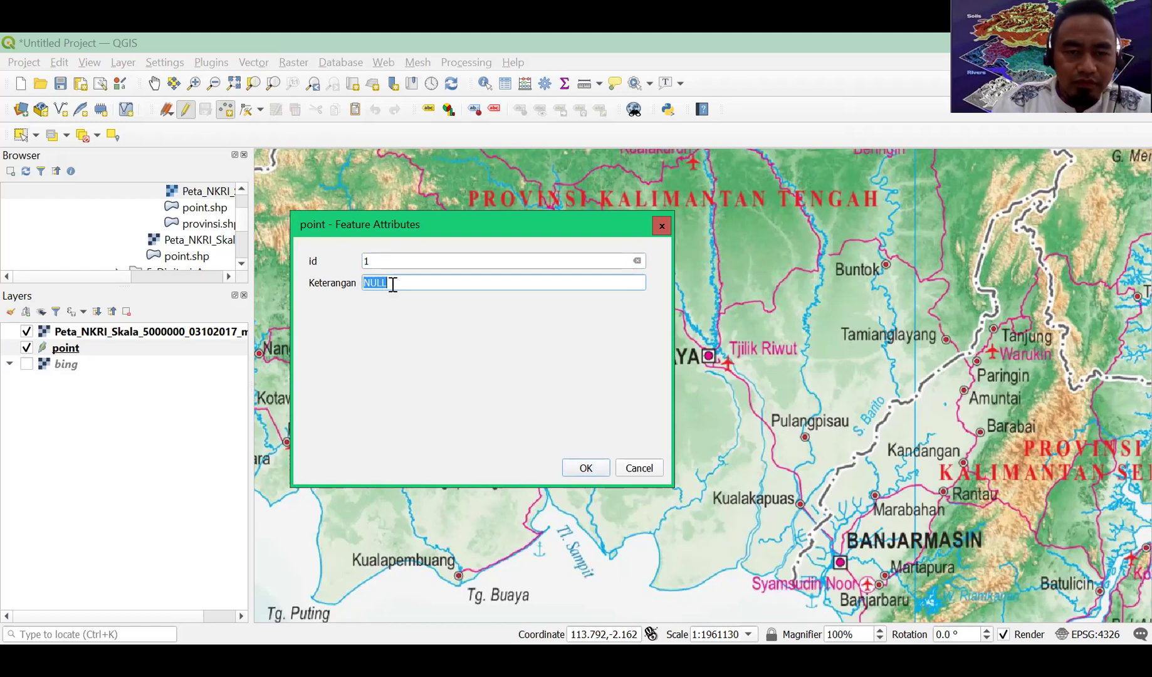
pyautogui.write('Ibu ')
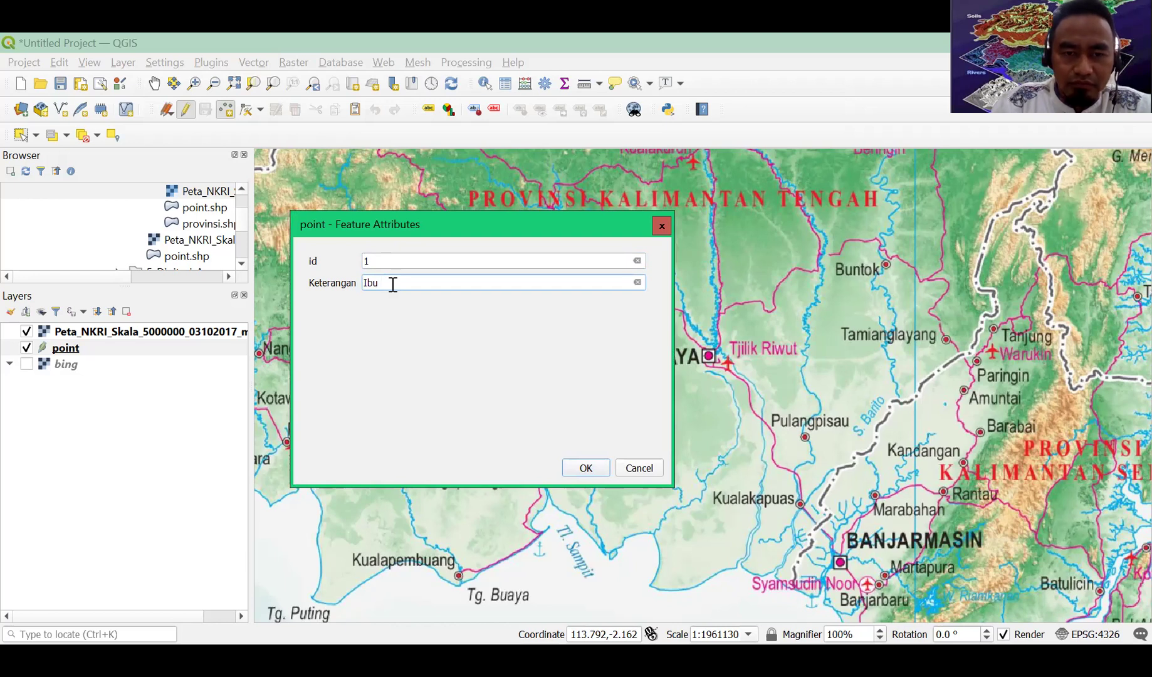
pyautogui.write('kota prov')
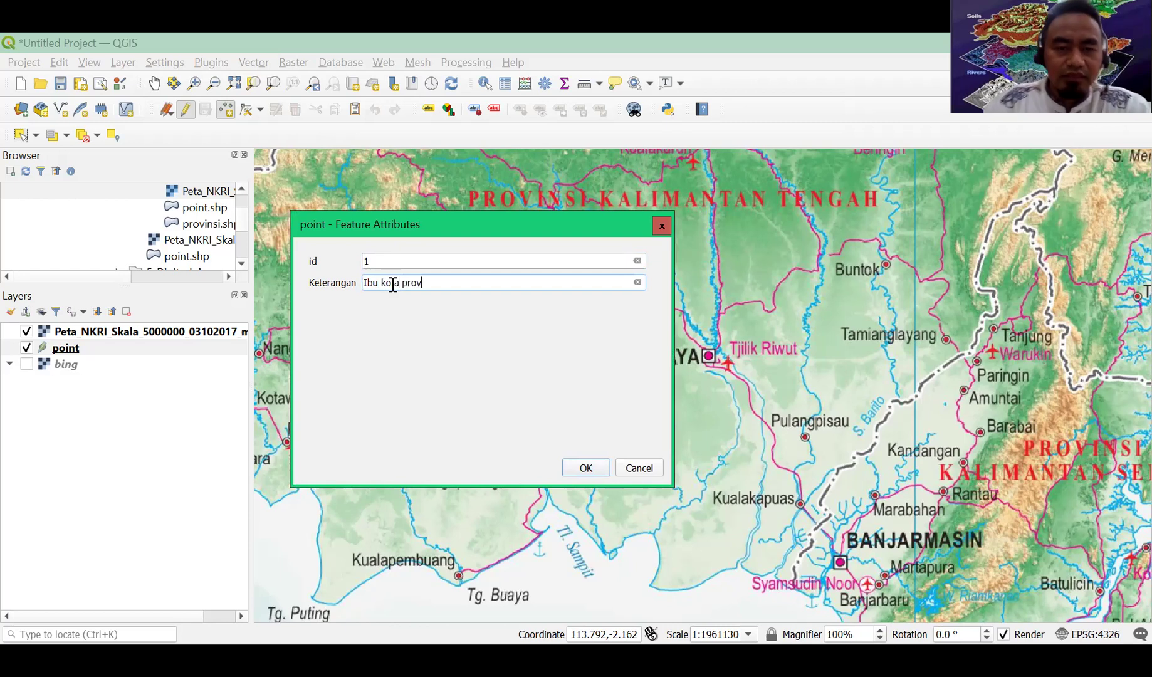
pyautogui.write('insi')
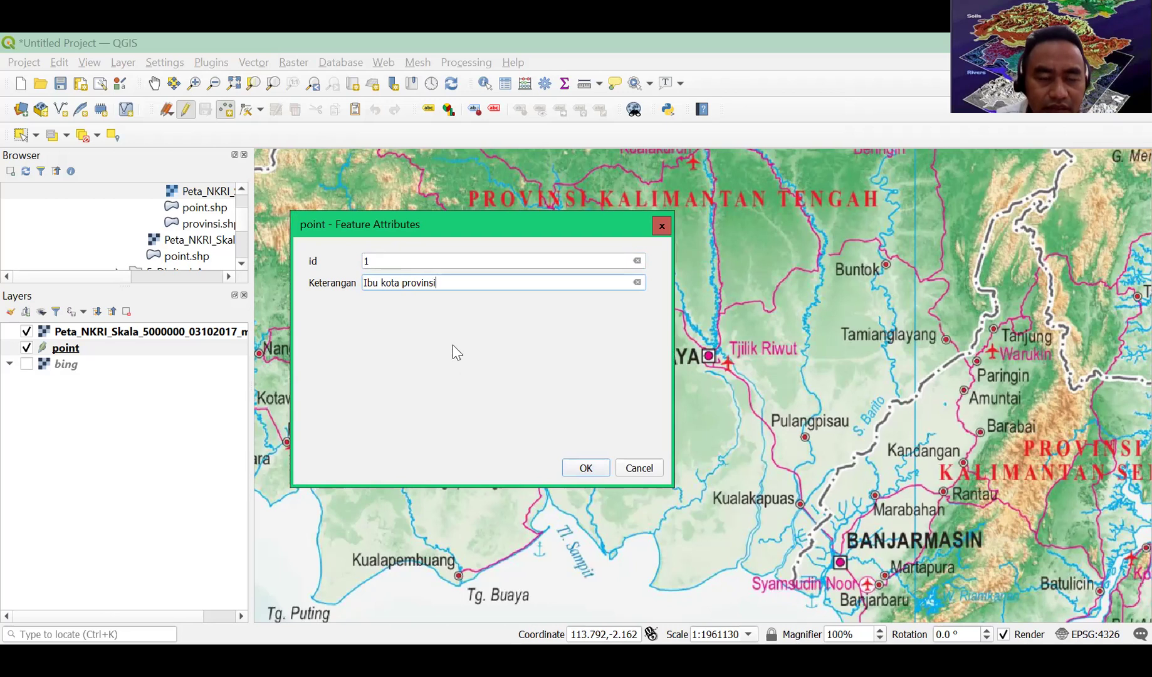
pyautogui.click(574, 469)
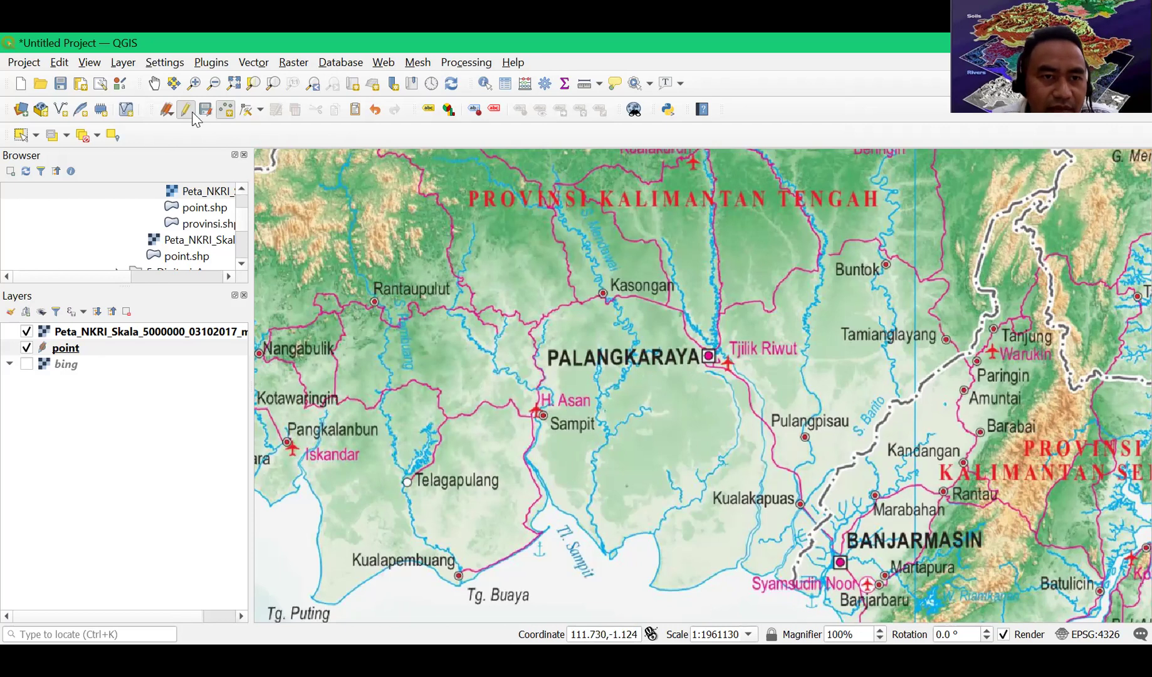
# - Stop editing the point layer and save the Palangkaraya point
pyautogui.click(167, 110)
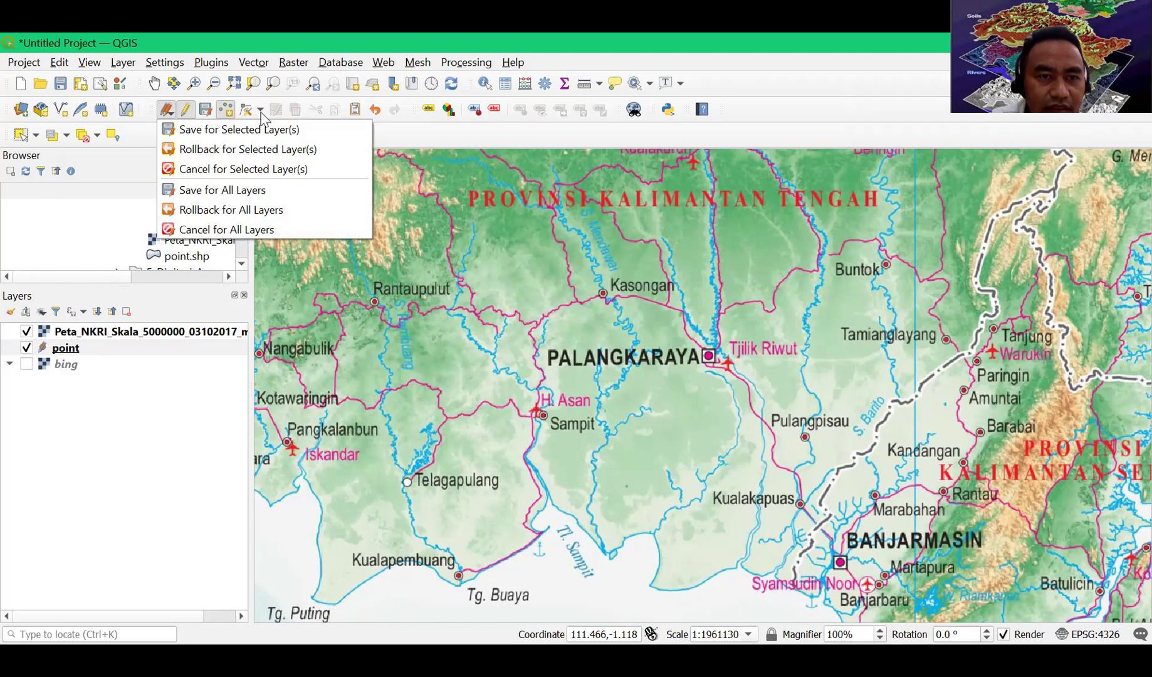
pyautogui.click(187, 111)
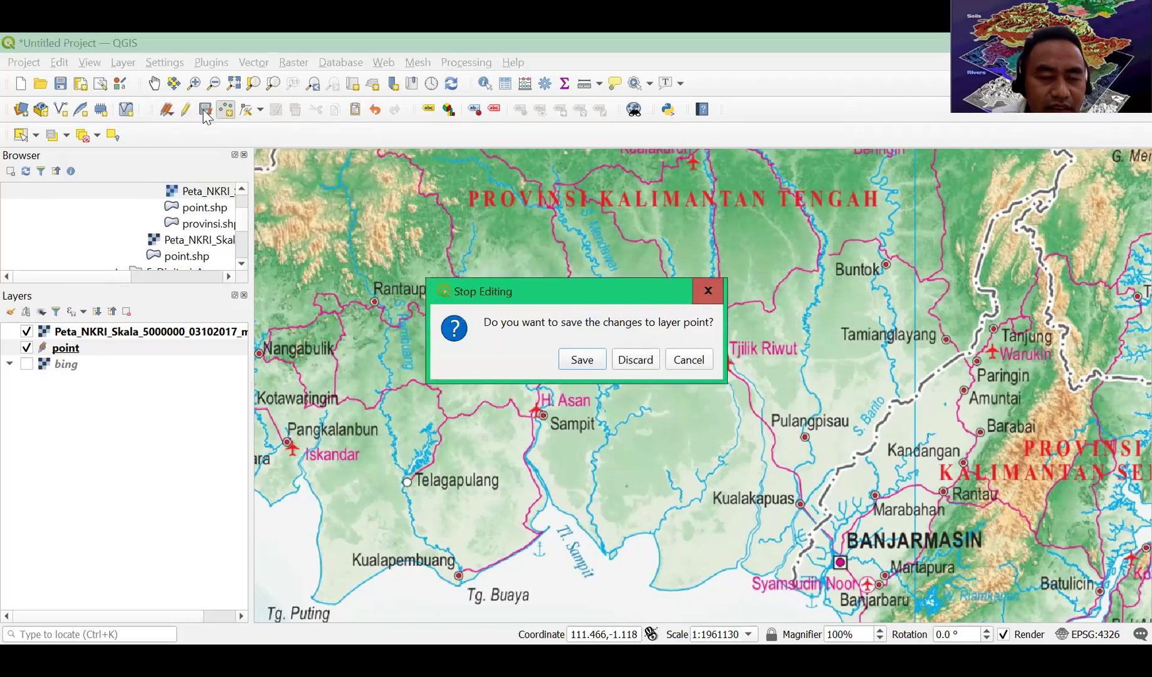
pyautogui.click(591, 362)
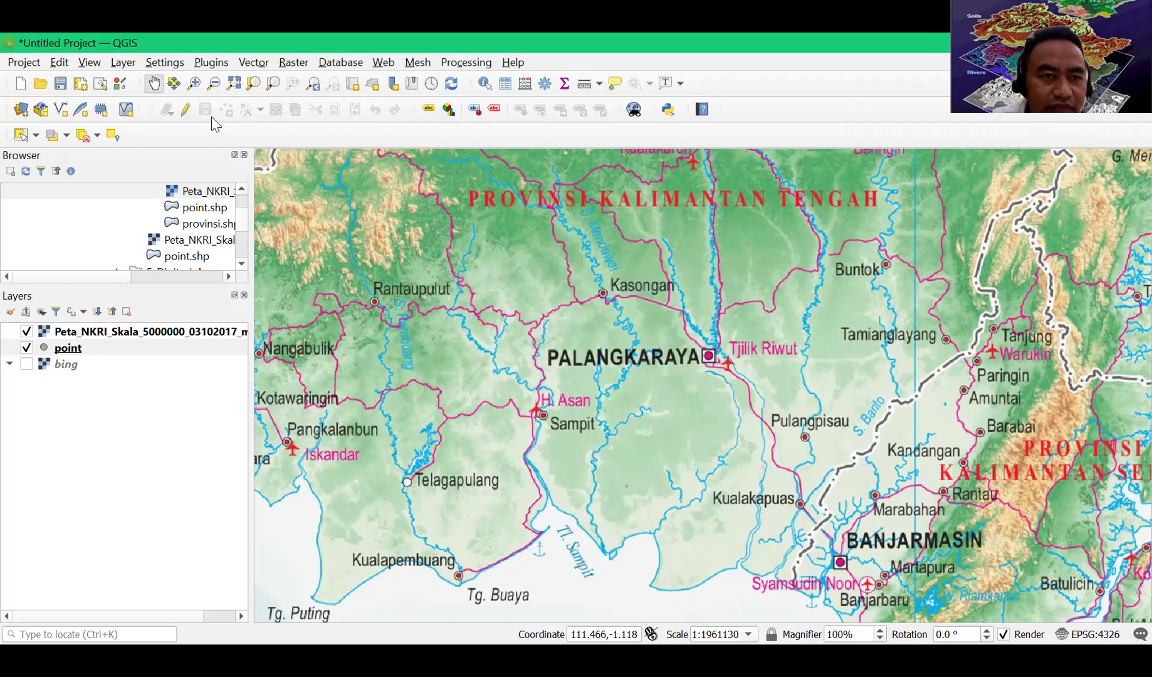
# - Reopen the point layer for editing and add a point on Sampit with id 2 and Keterangan "Kota Sampit"
pyautogui.click(186, 110)
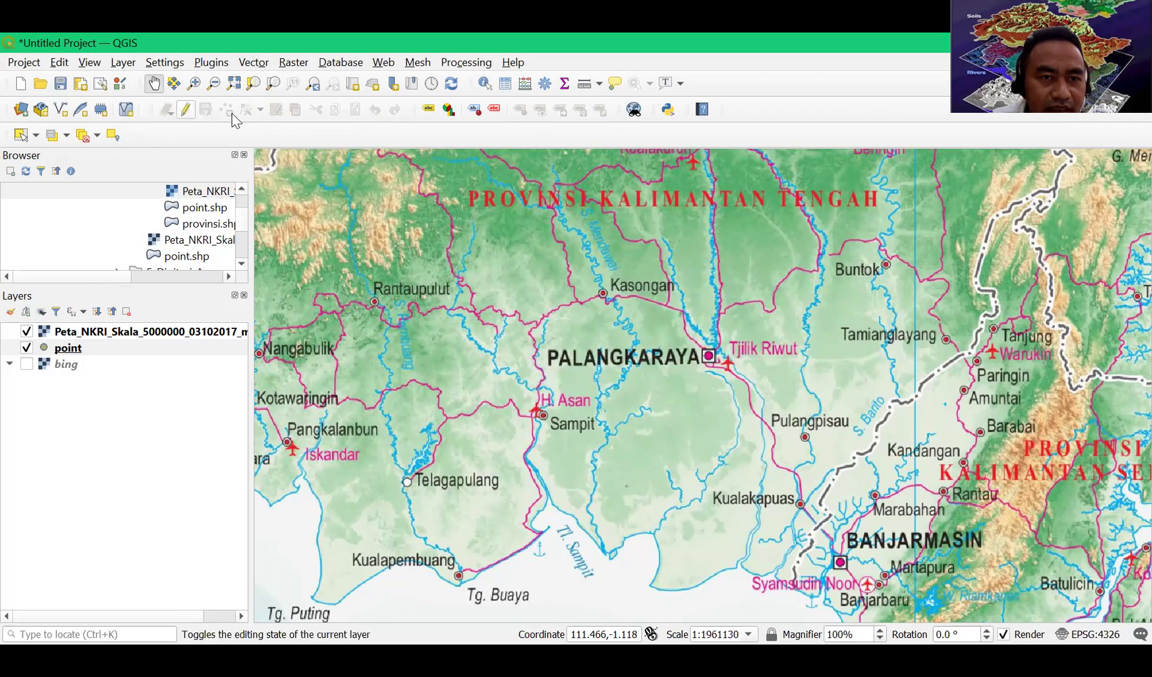
pyautogui.click(227, 111)
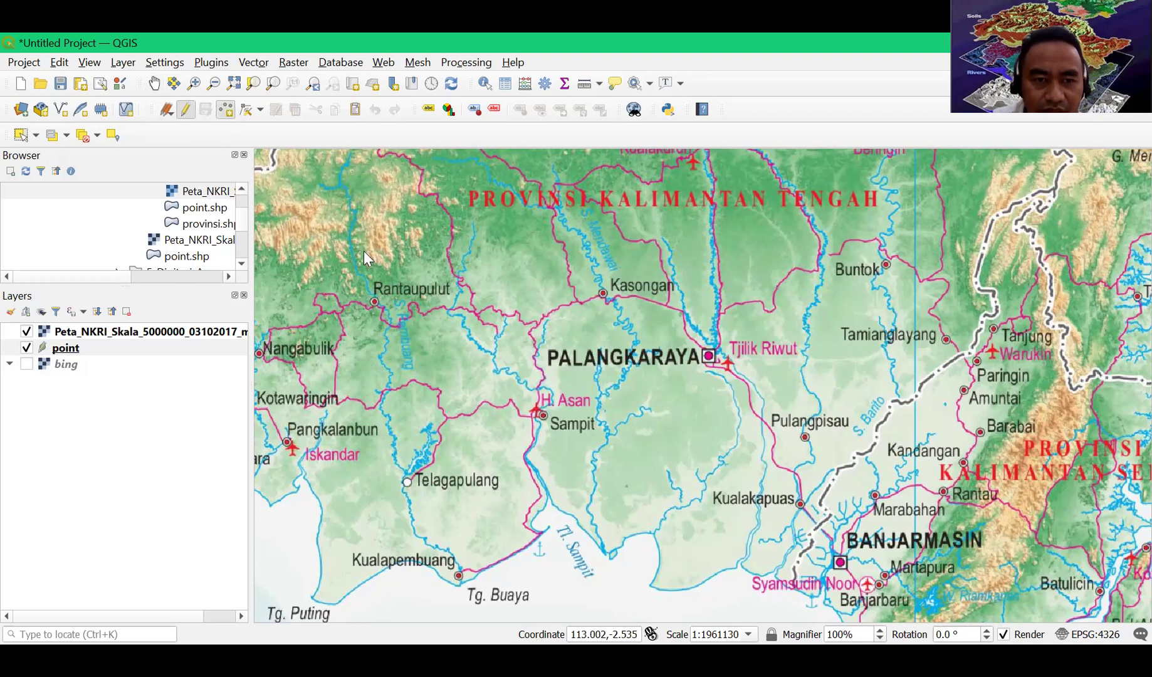
pyautogui.click(394, 259)
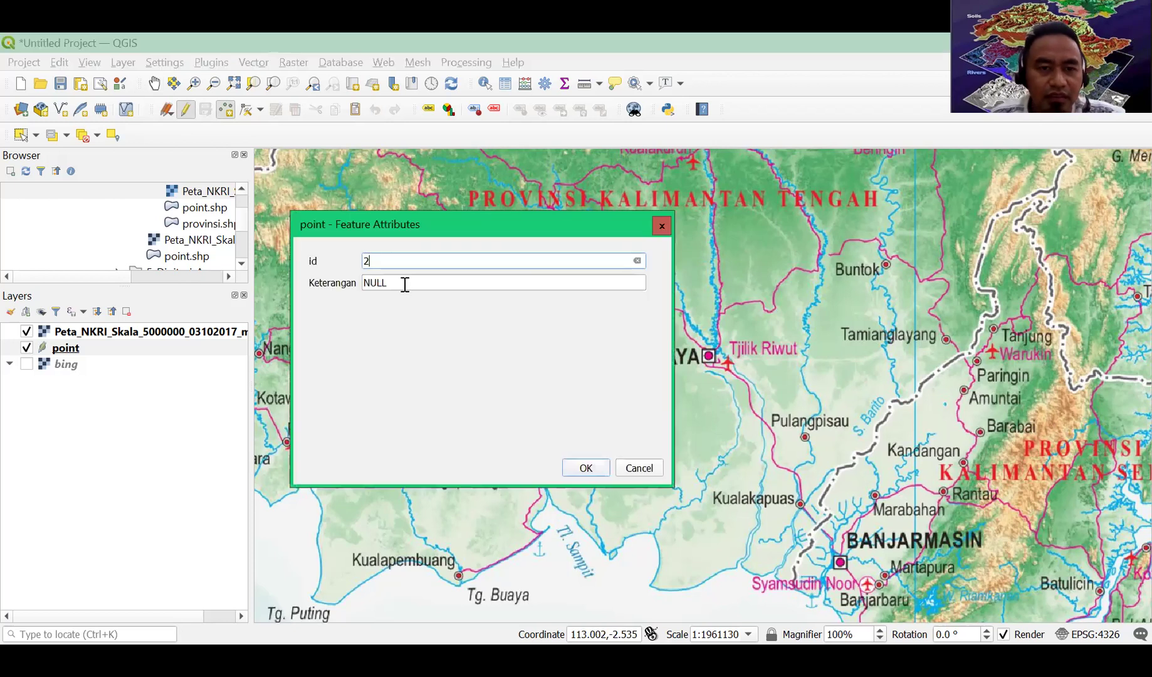
pyautogui.click(407, 287)
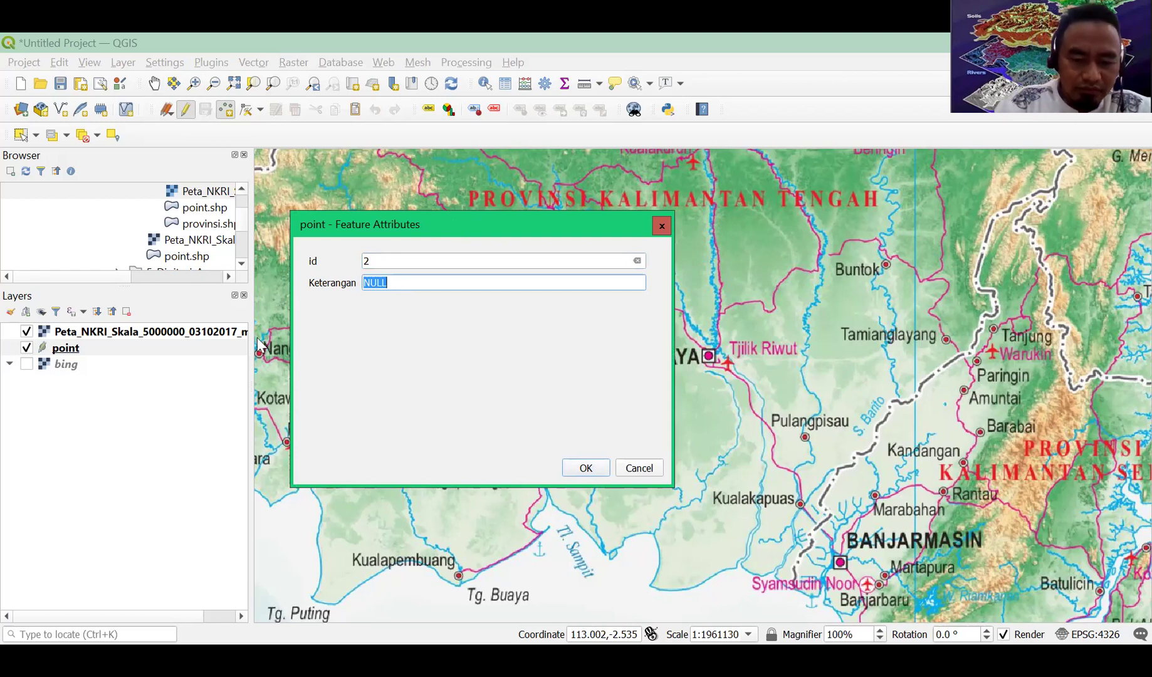
pyautogui.write('Kota Sampit')
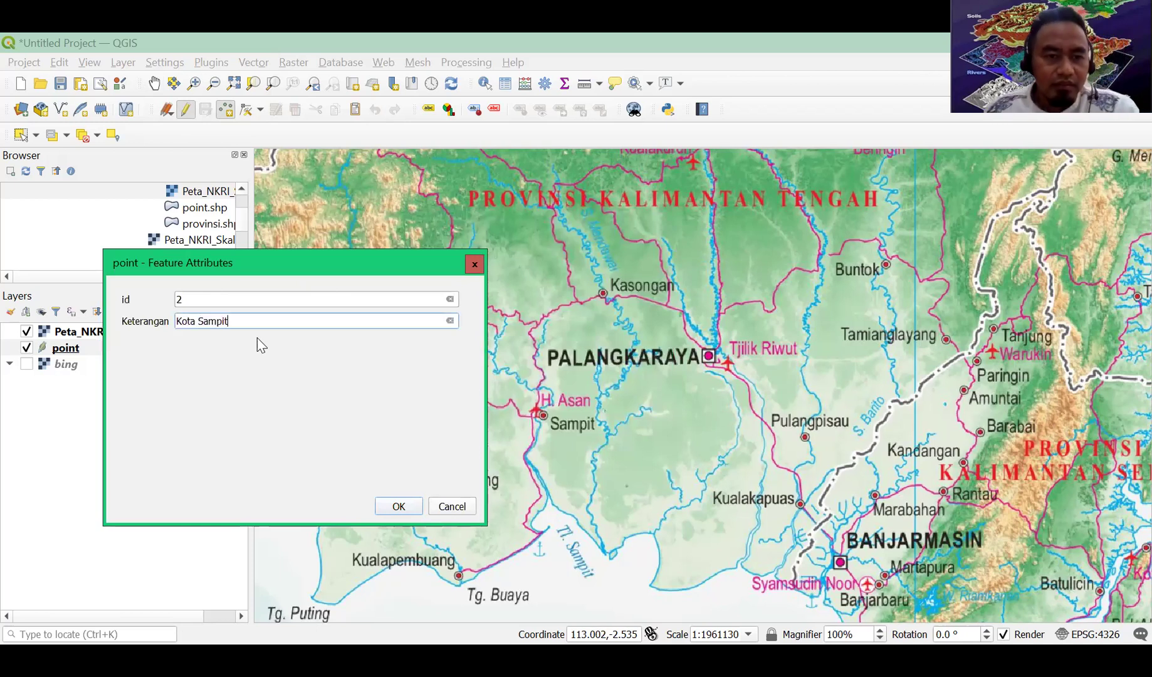
pyautogui.click(399, 506)
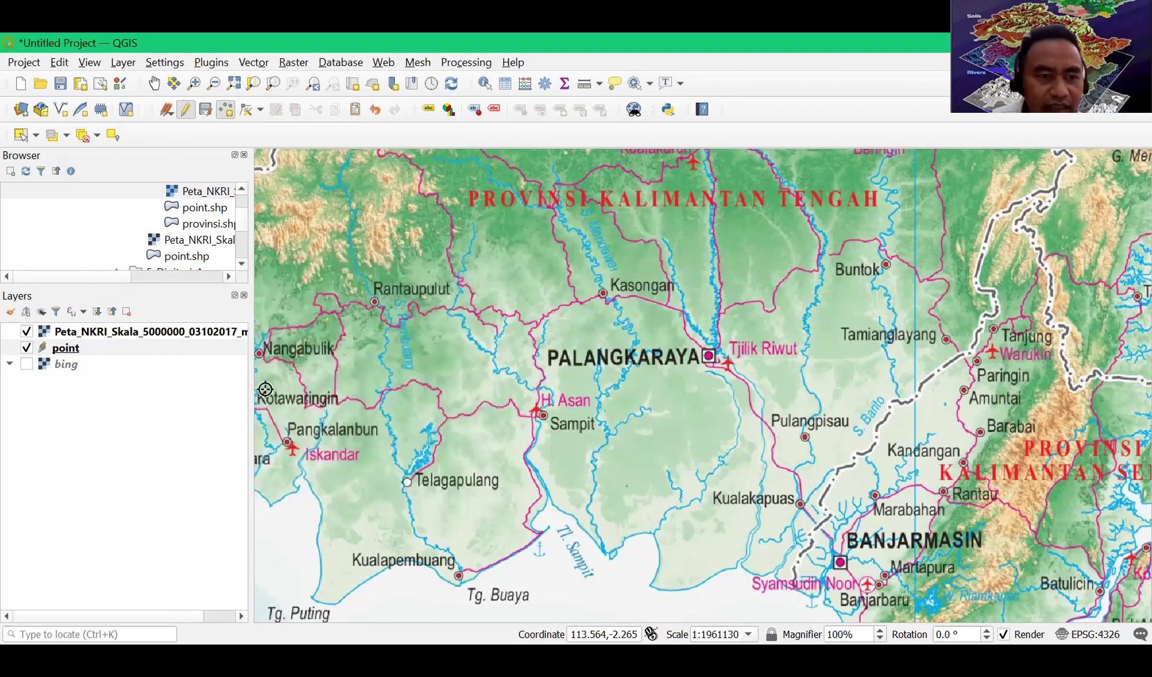
# - Save the Sampit point in the point layer and stop editing the layer
pyautogui.click(205, 111)
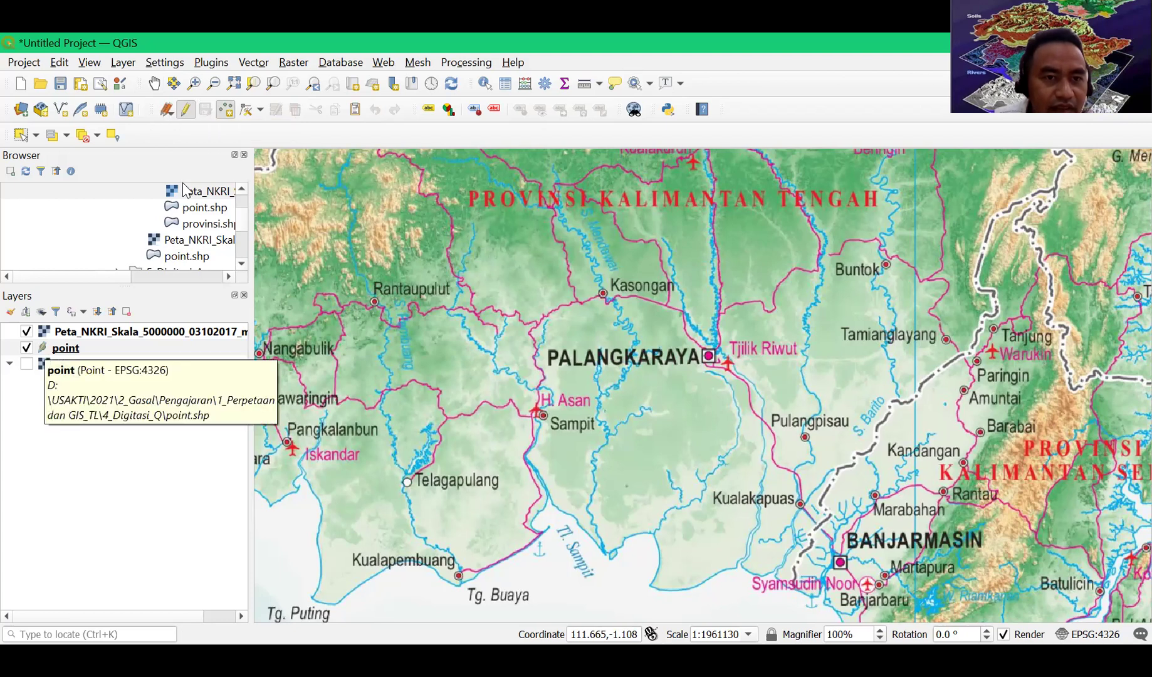
pyautogui.click(166, 110)
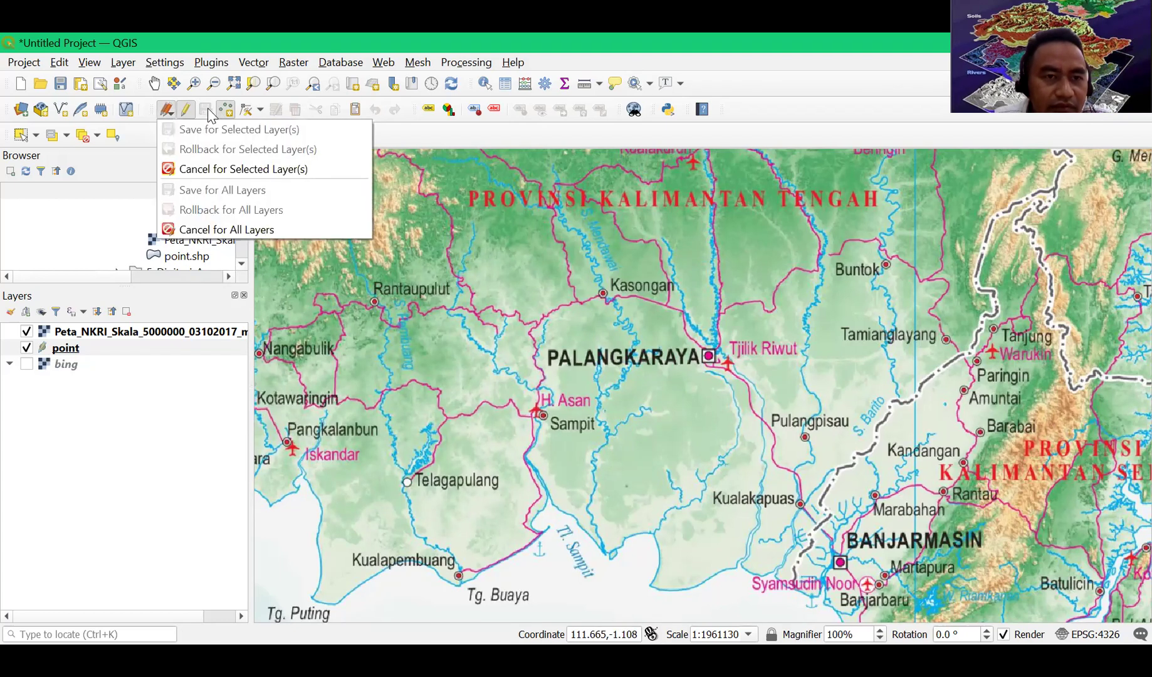
pyautogui.click(184, 112)
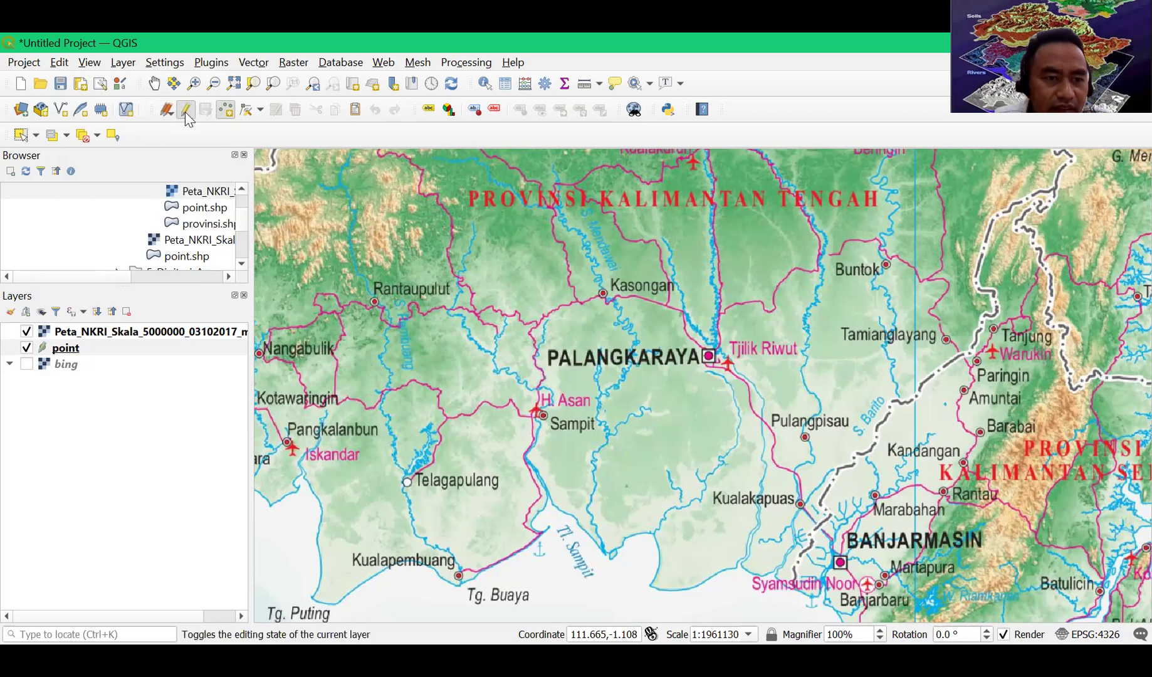
pyautogui.click(184, 111)
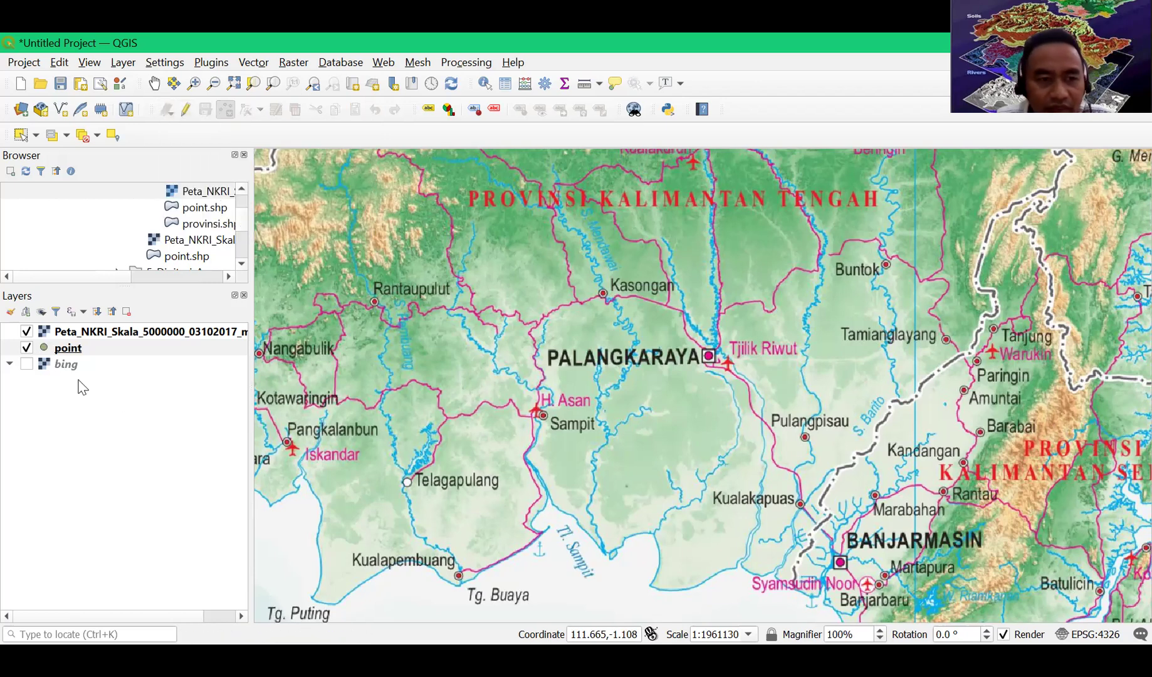
# - Hide the Peta_NKRI raster to check the digitised points on their own, and show the raster again
pyautogui.click(26, 346)
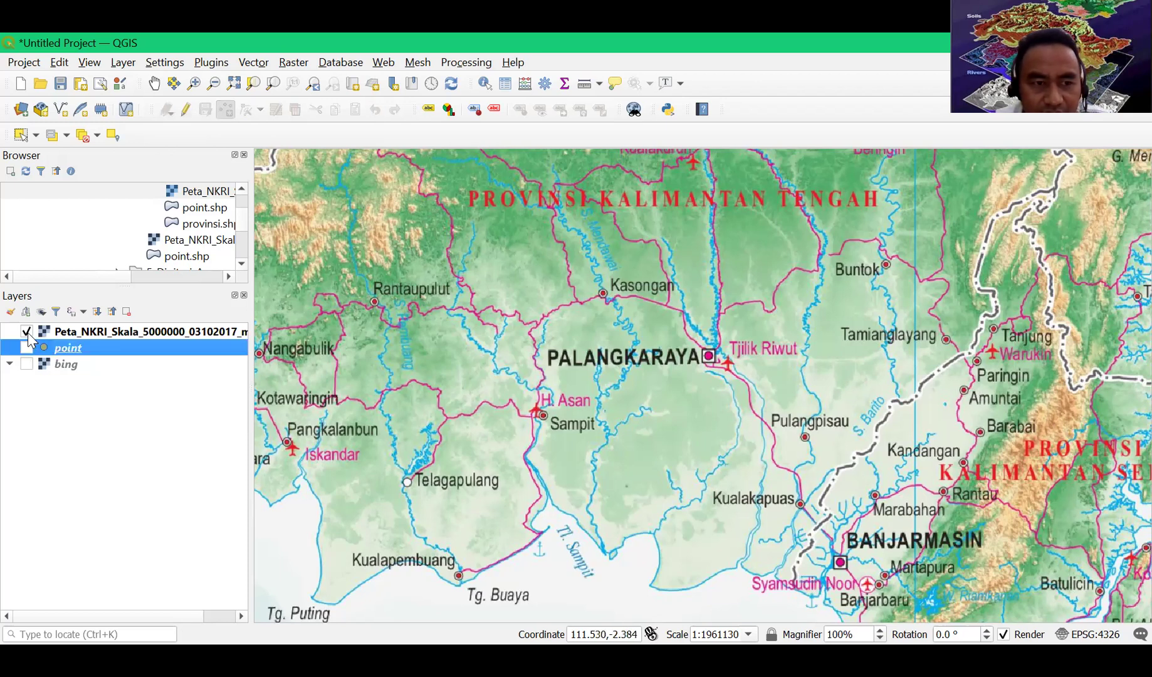
pyautogui.click(27, 333)
pyautogui.click(26, 348)
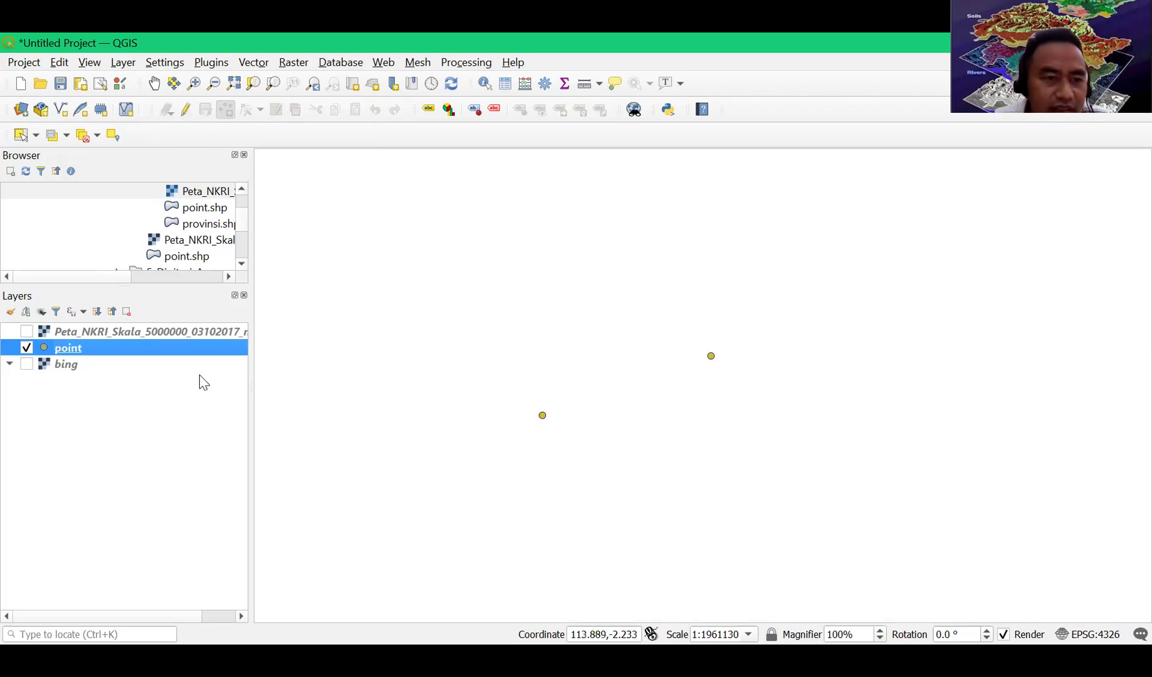
pyautogui.click(26, 332)
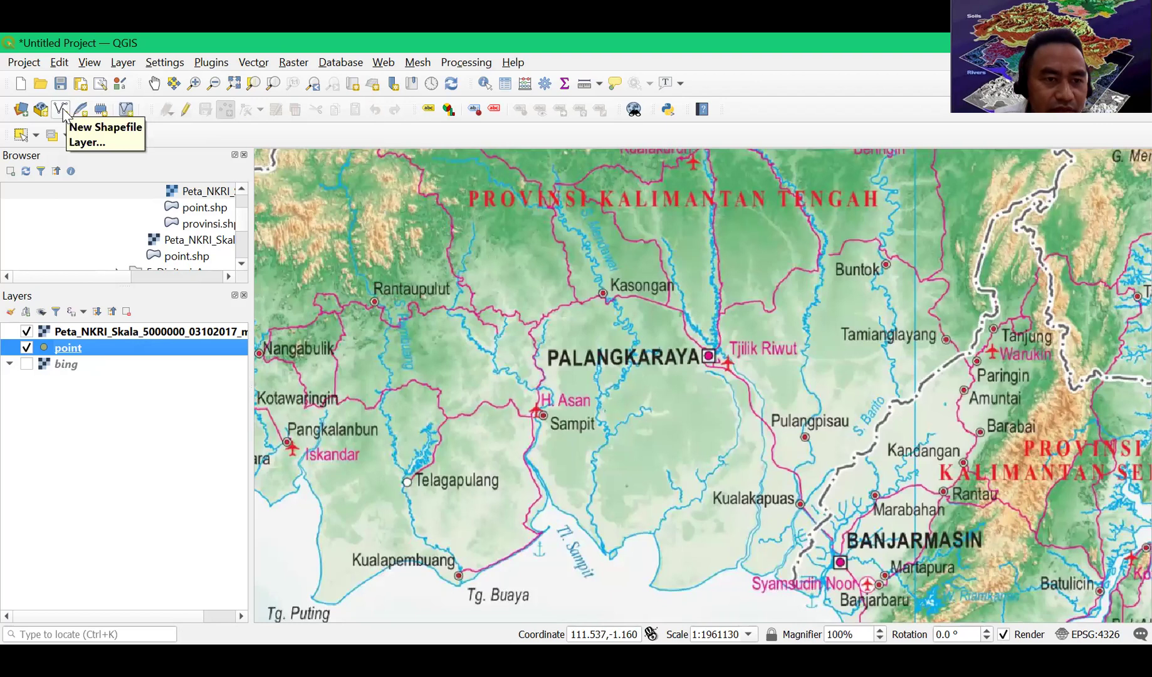
# - Start another new shapefile layer
pyautogui.click(62, 110)
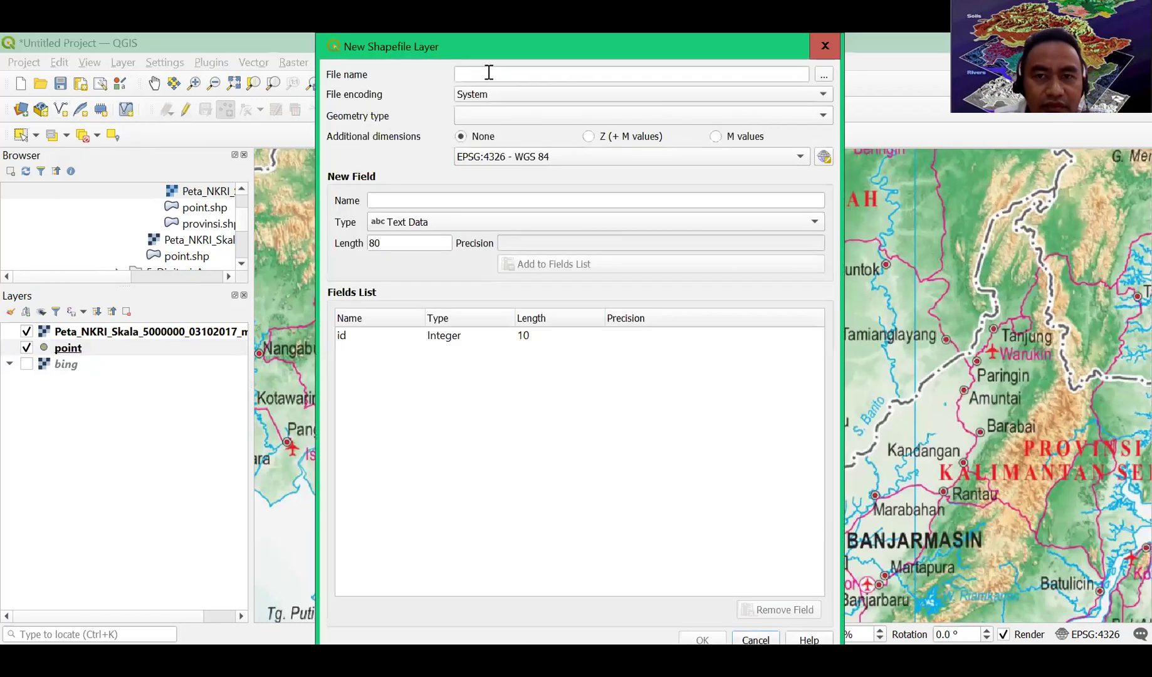
pyautogui.click(488, 73)
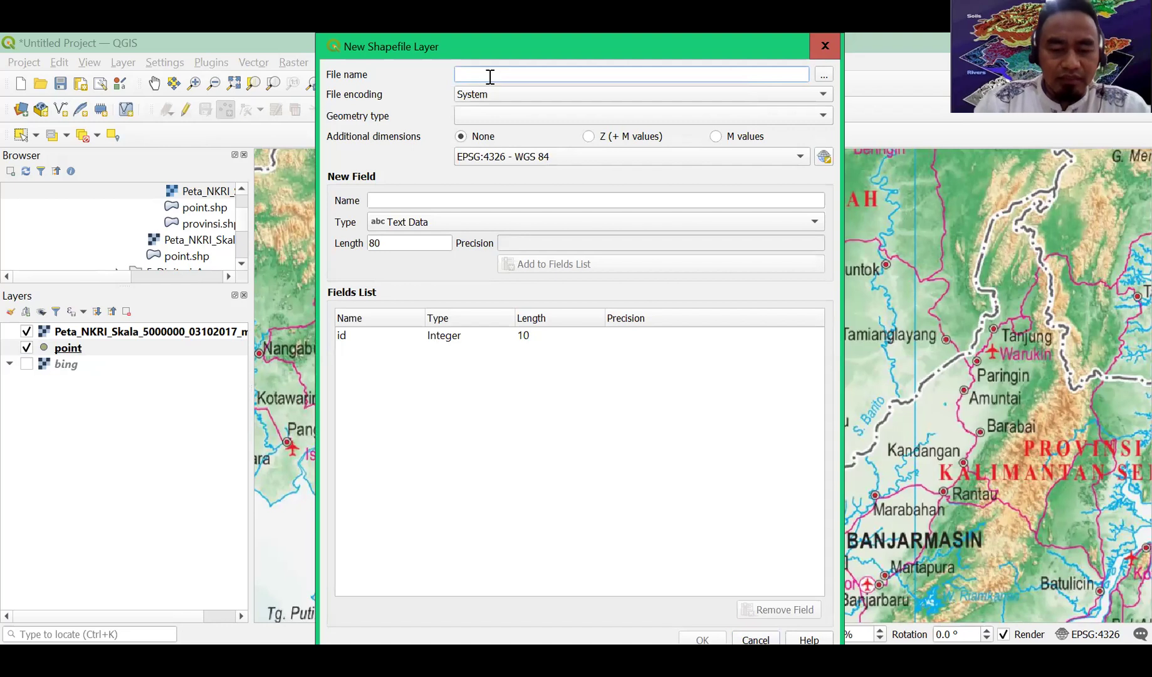
pyautogui.write('Line')
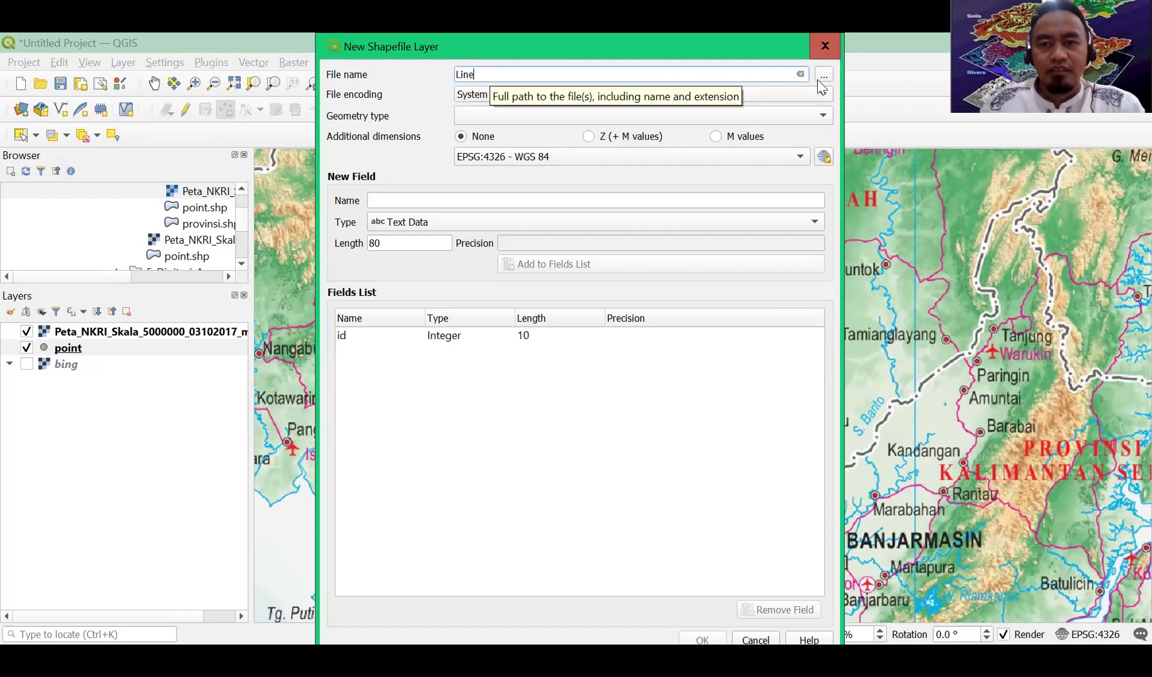
pyautogui.click(823, 75)
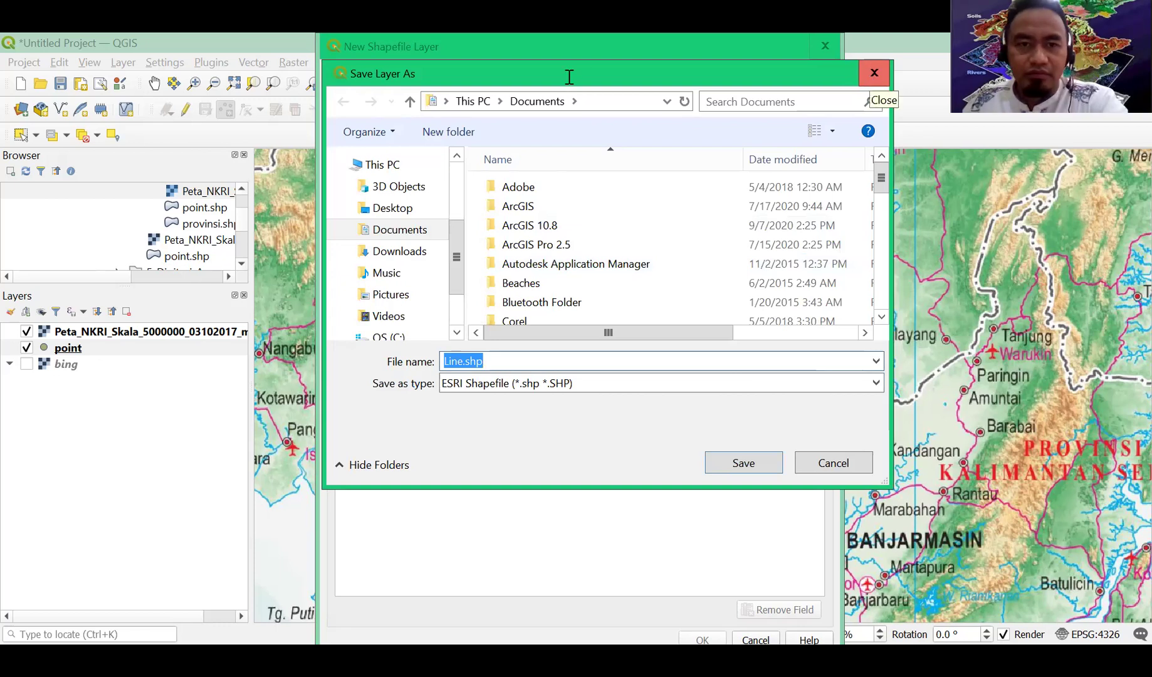
pyautogui.press('Escape')
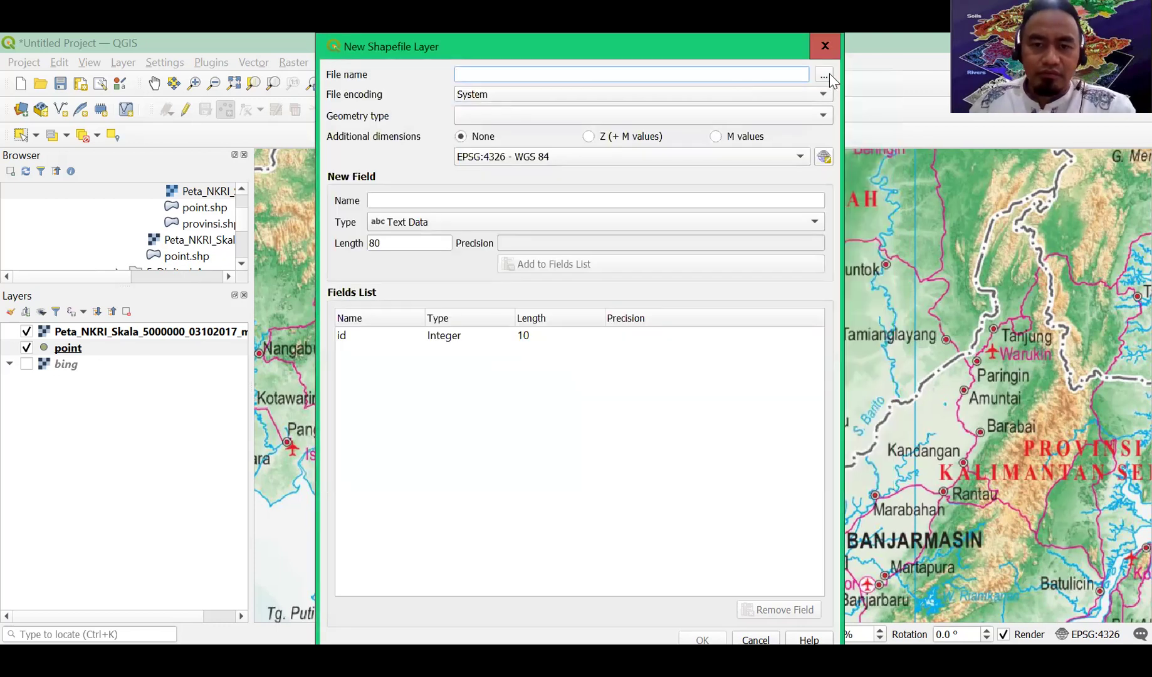
# - Set the new shapefile's file name to line in the 4_Digitasi_Q folder and its geometry type to Line
pyautogui.click(829, 72)
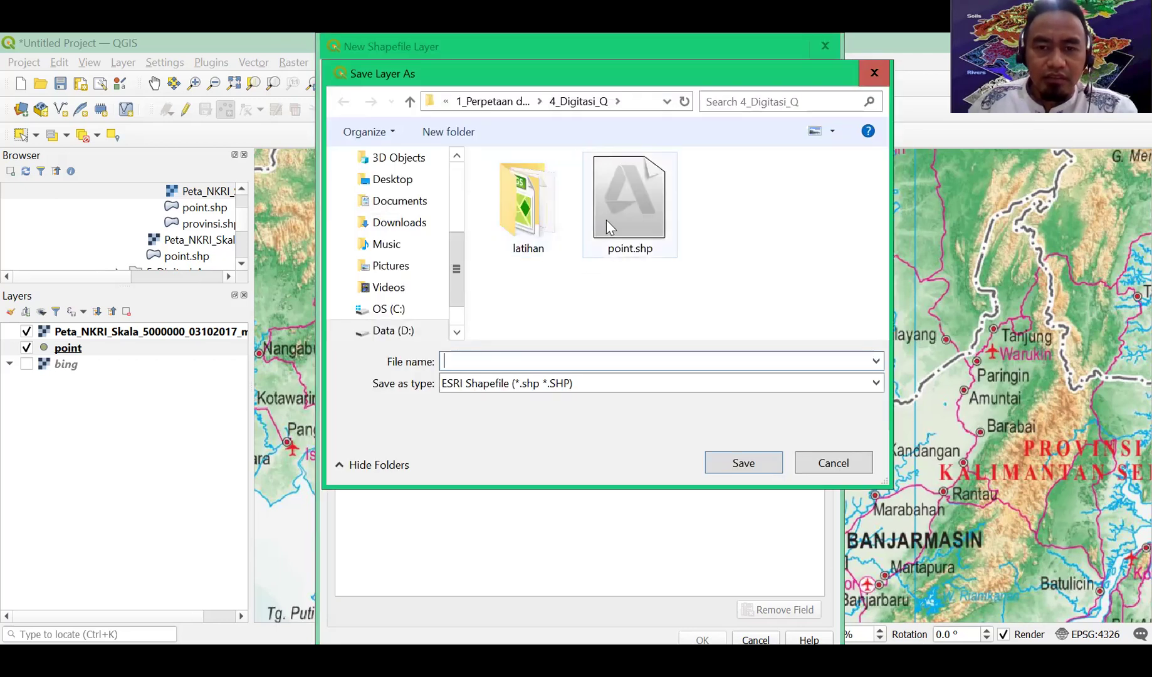
pyautogui.write('line')
pyautogui.press('Tab')
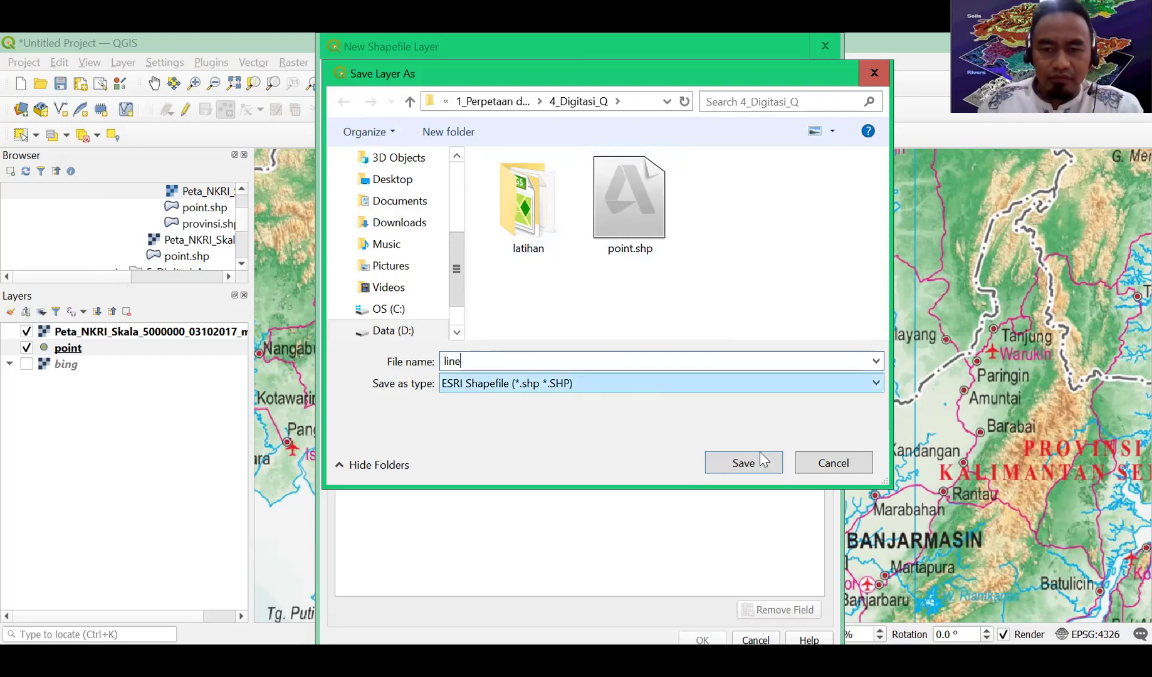
pyautogui.click(759, 467)
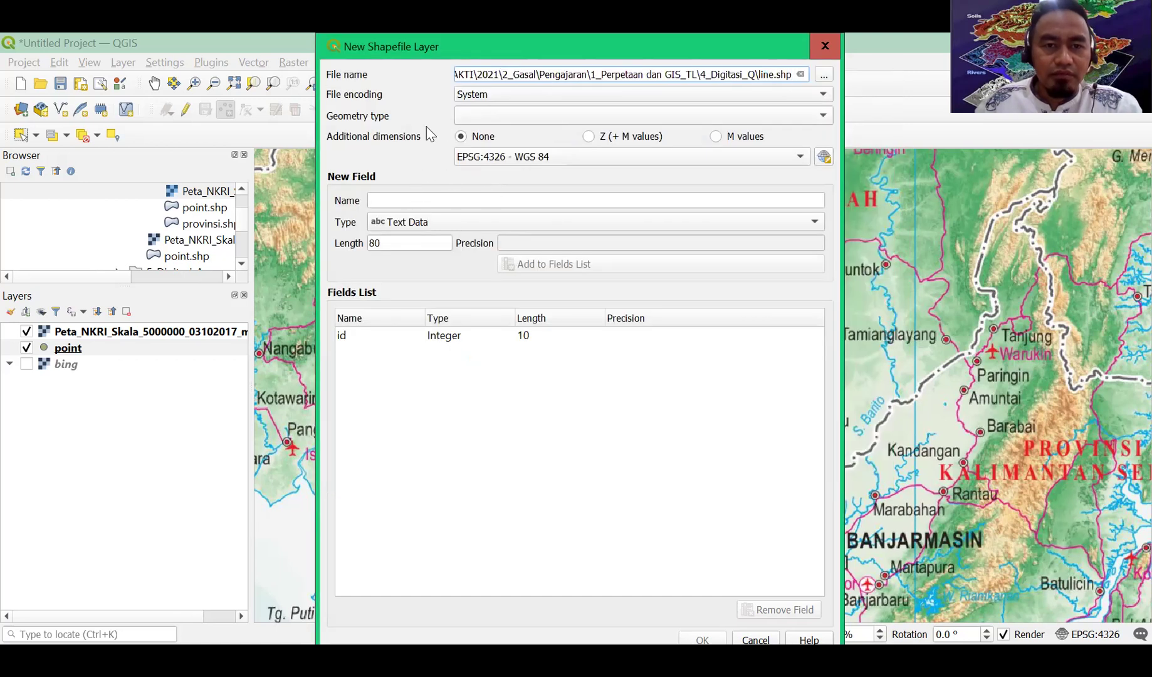
pyautogui.click(488, 121)
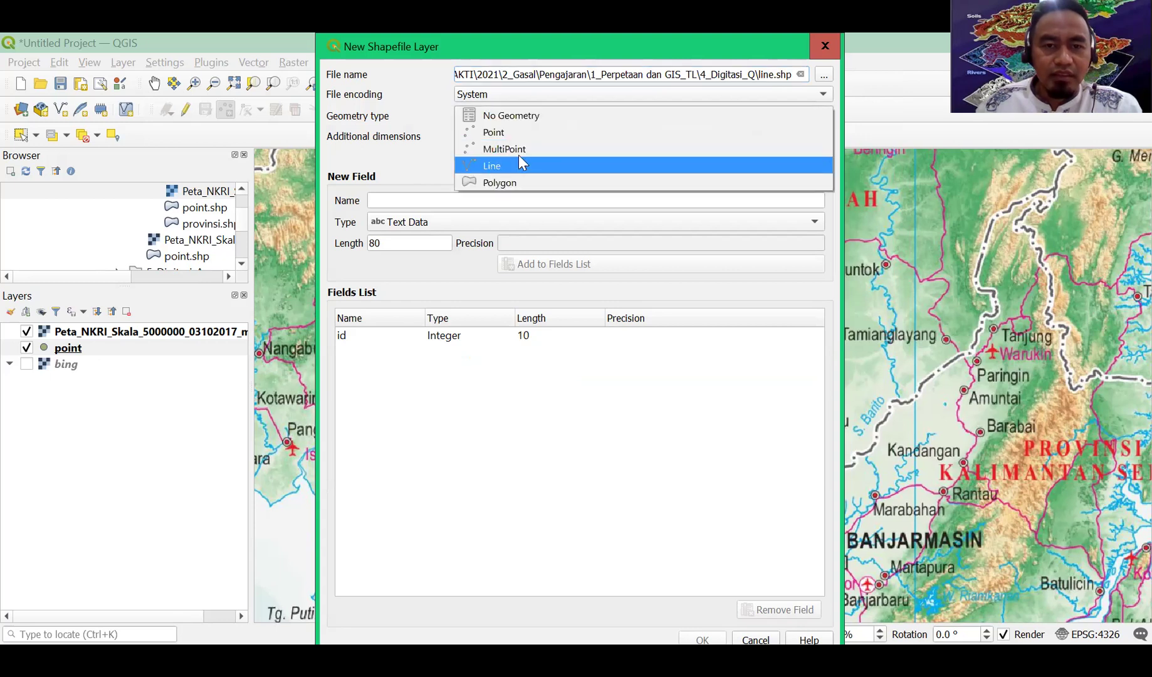
pyautogui.click(518, 164)
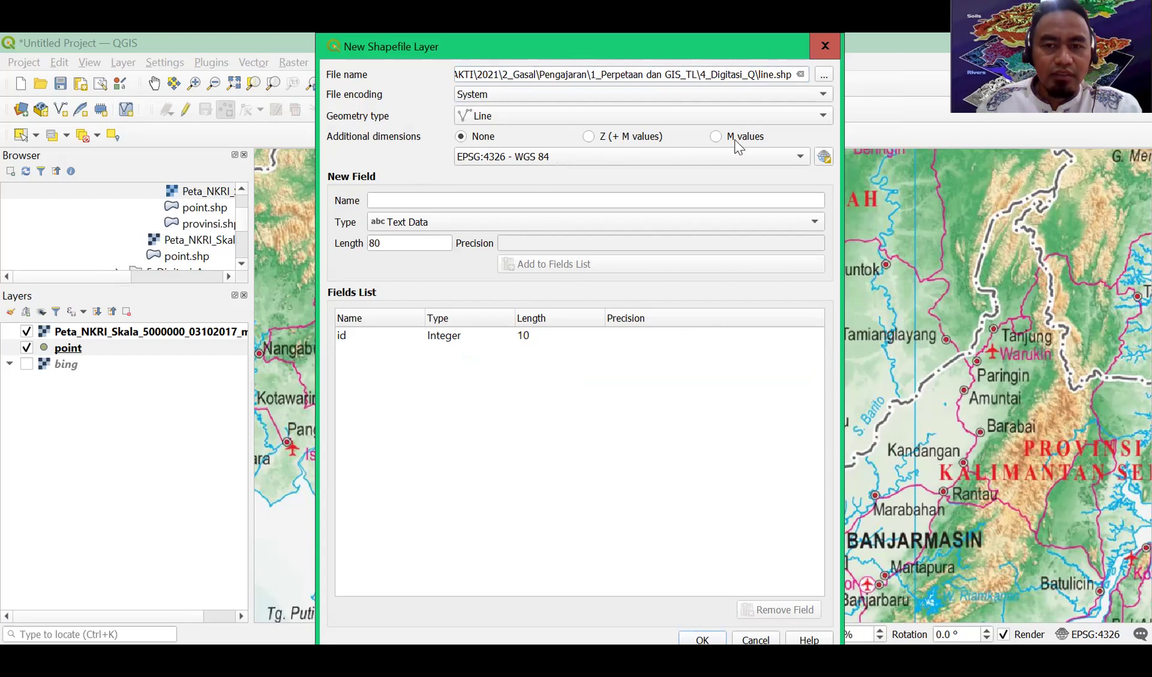
# - Add the text fields Ketengan, Jalan and Sungai, each 80 long, to the line shapefile and create the layer
pyautogui.click(410, 204)
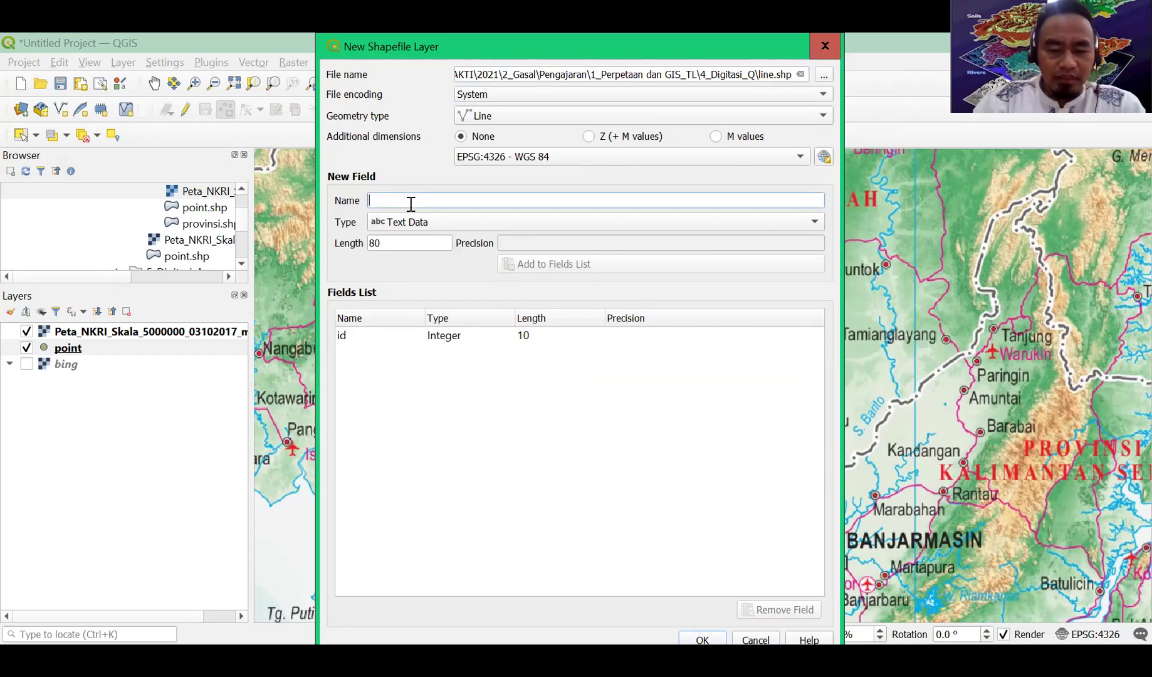
pyautogui.write('Ketengan')
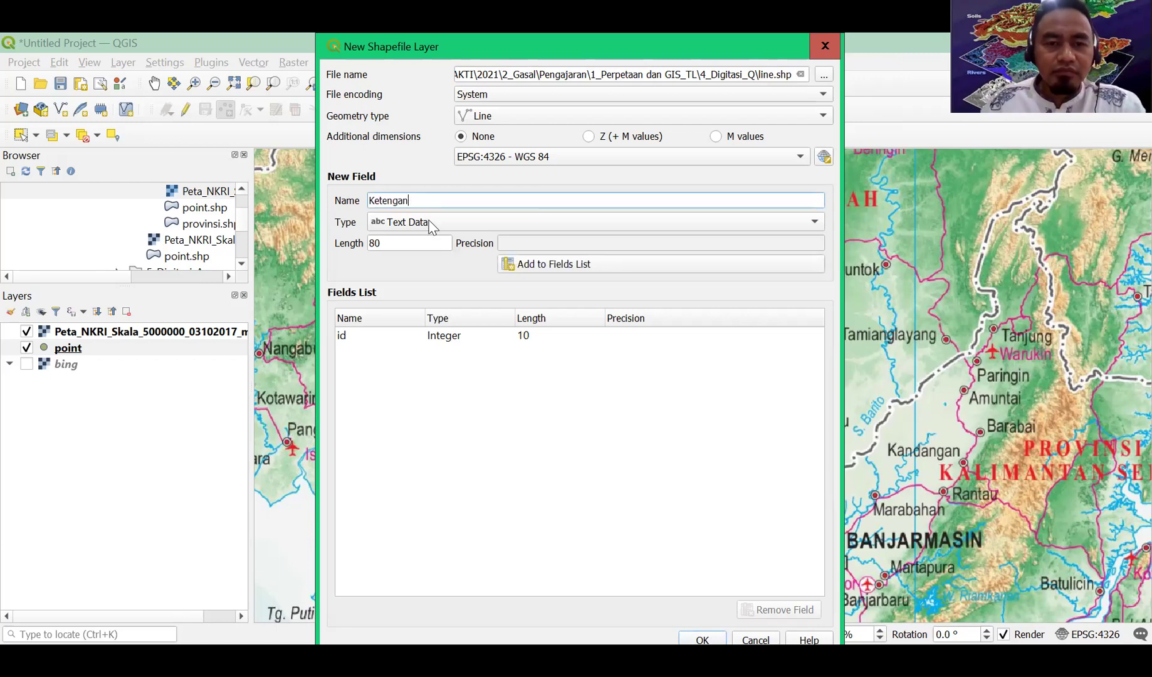
pyautogui.click(516, 271)
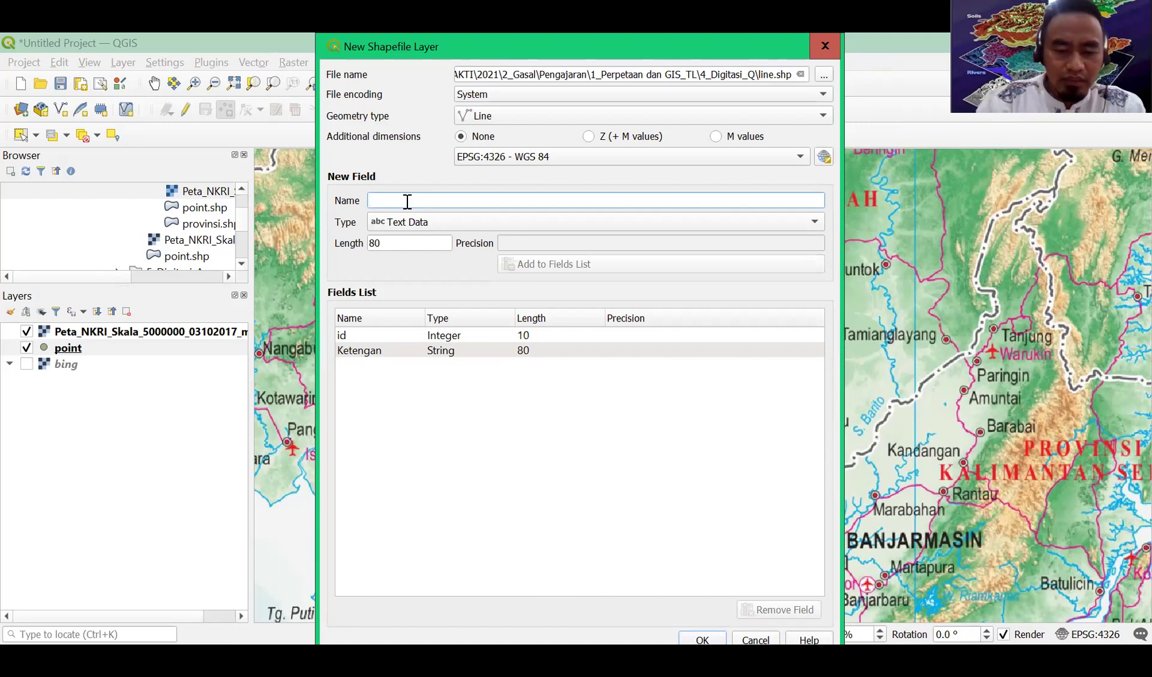
pyautogui.write('Jalan')
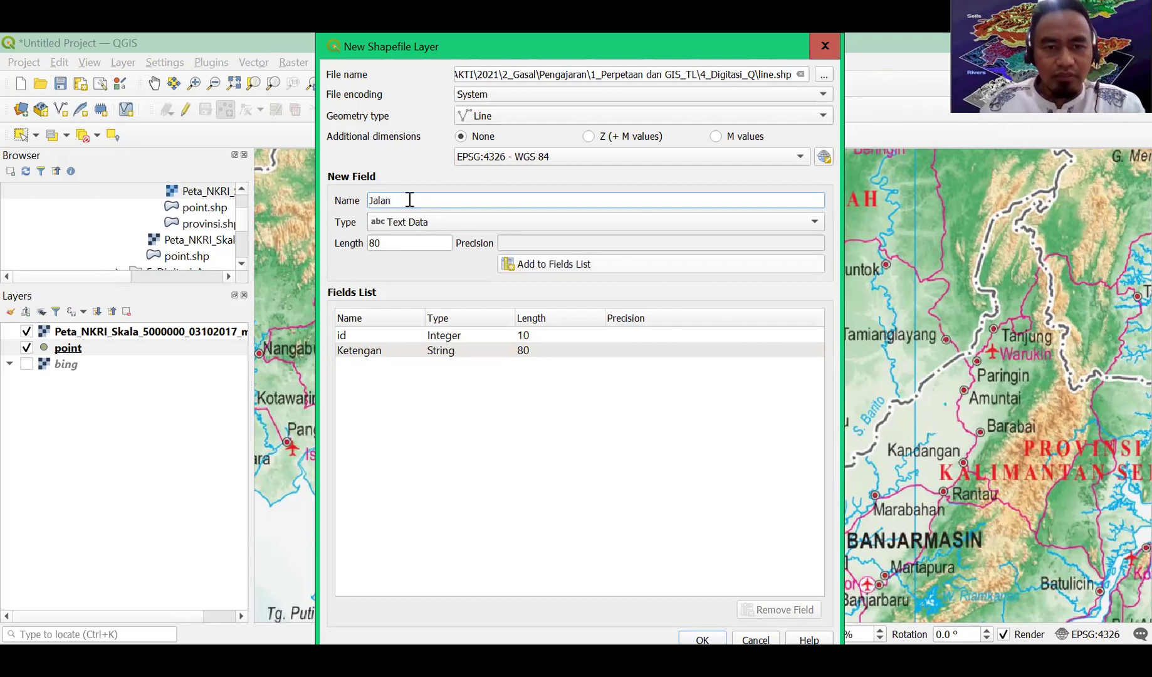
pyautogui.press('Return')
pyautogui.write('Sungai')
pyautogui.click(514, 266)
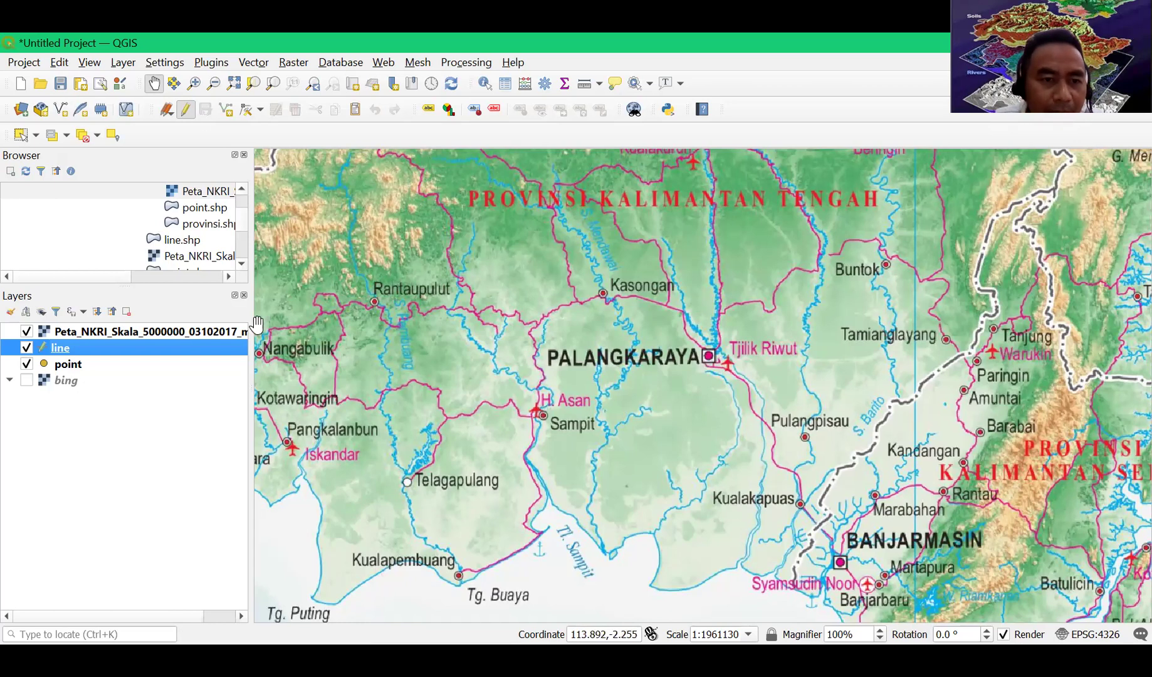
# - Digitise the Palangkaraya–Kasongan–Sampit road with id 1, Ketengan "Jalan provinsi" and Jalan "Jalan Kalimantan", save it and stop editing the line layer
pyautogui.click(227, 113)
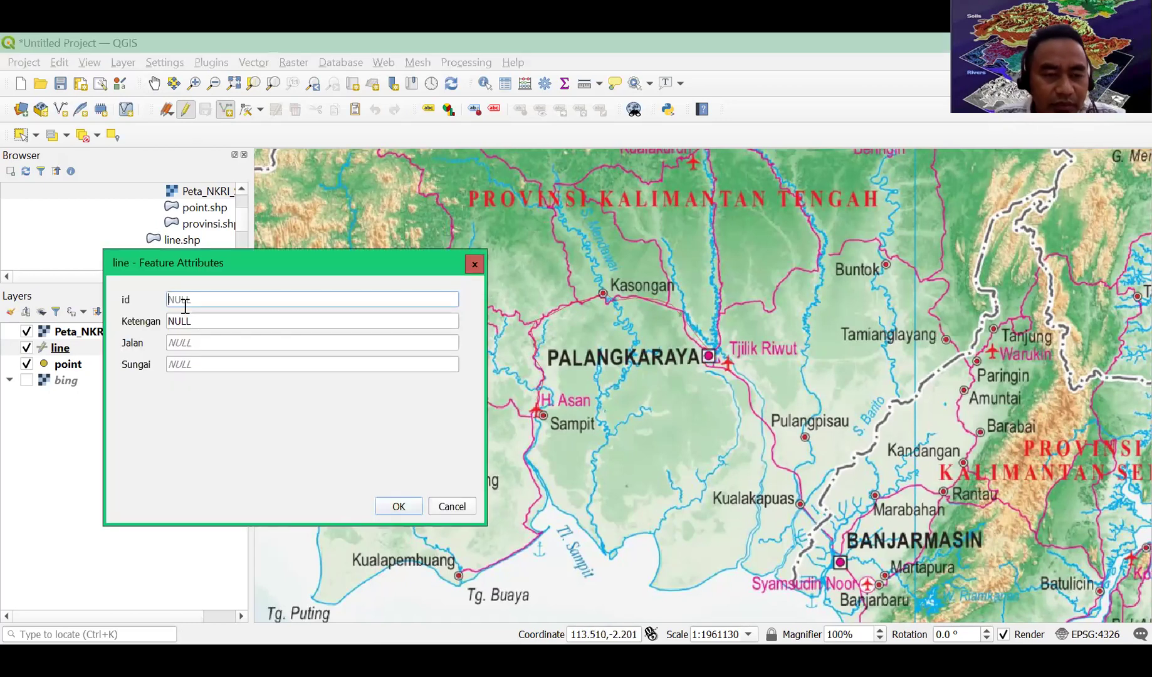
pyautogui.write('1')
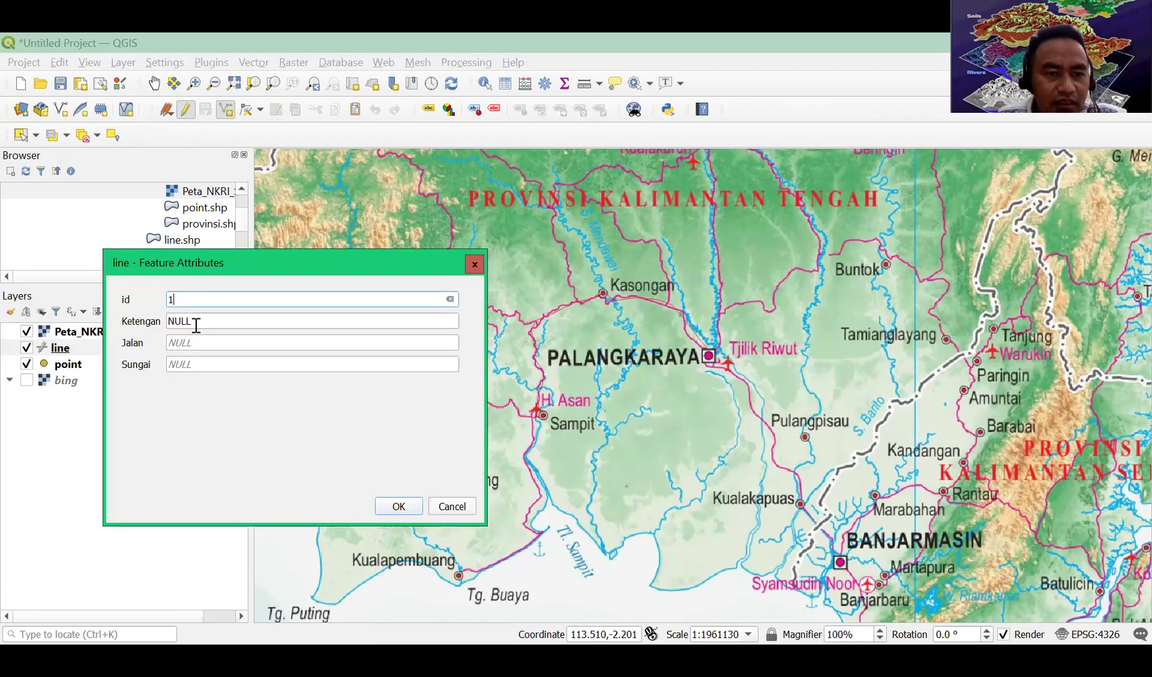
pyautogui.click(196, 324)
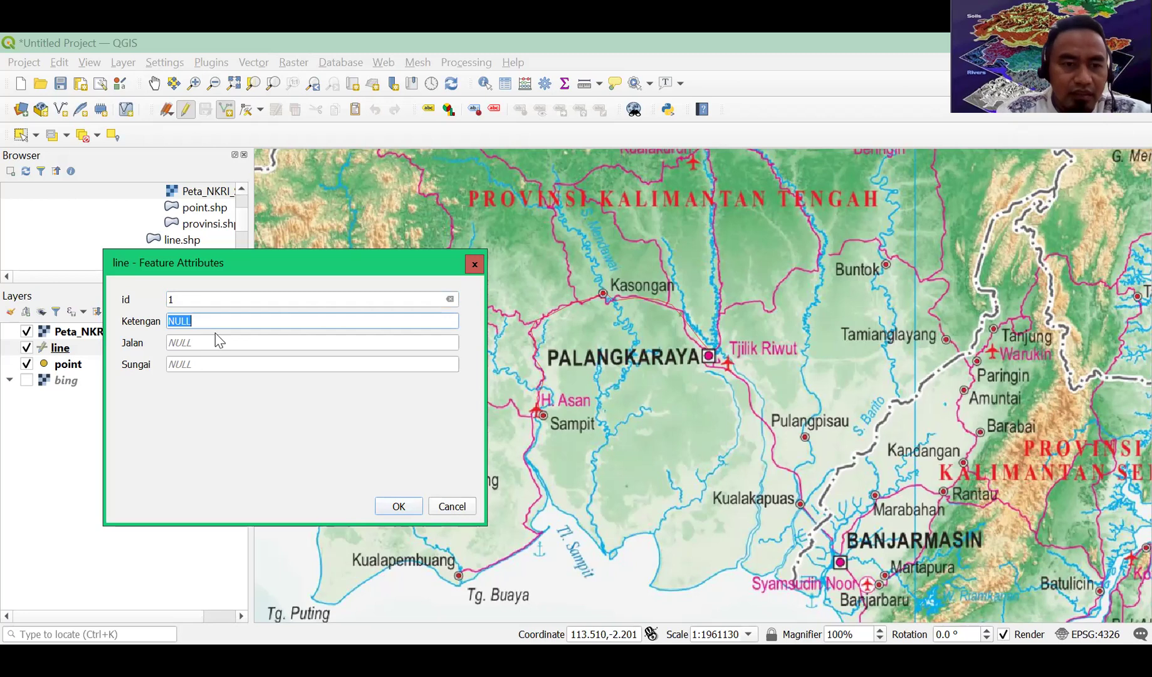
pyautogui.write('Jalan provinsi')
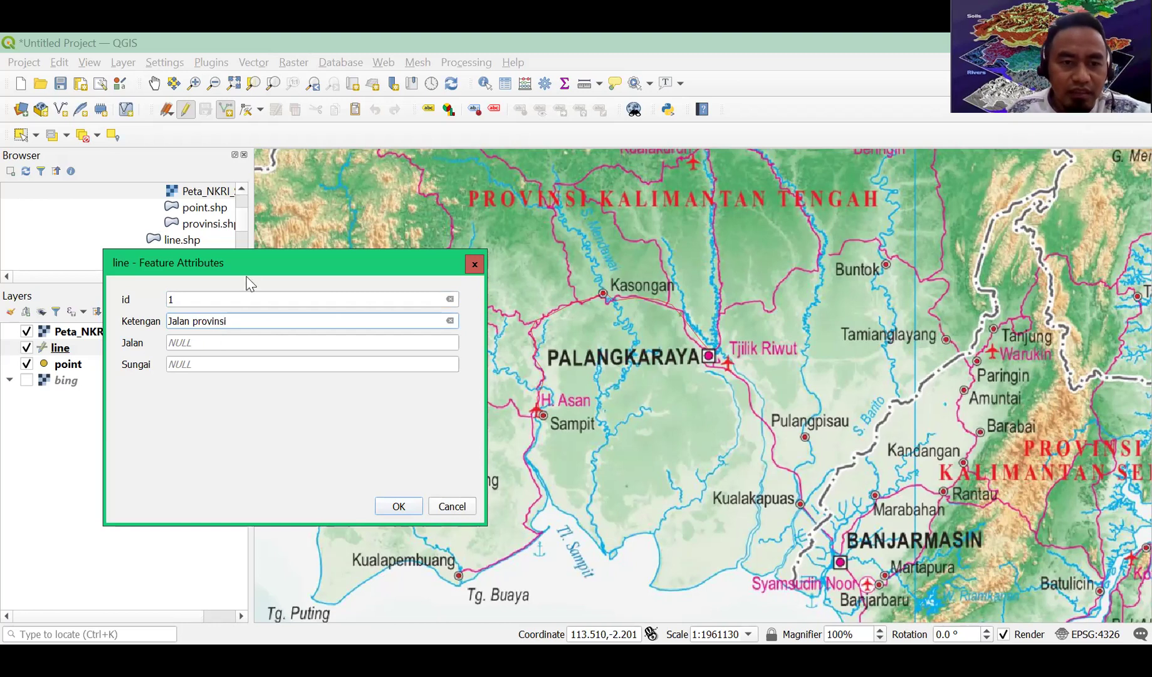
pyautogui.press('Tab')
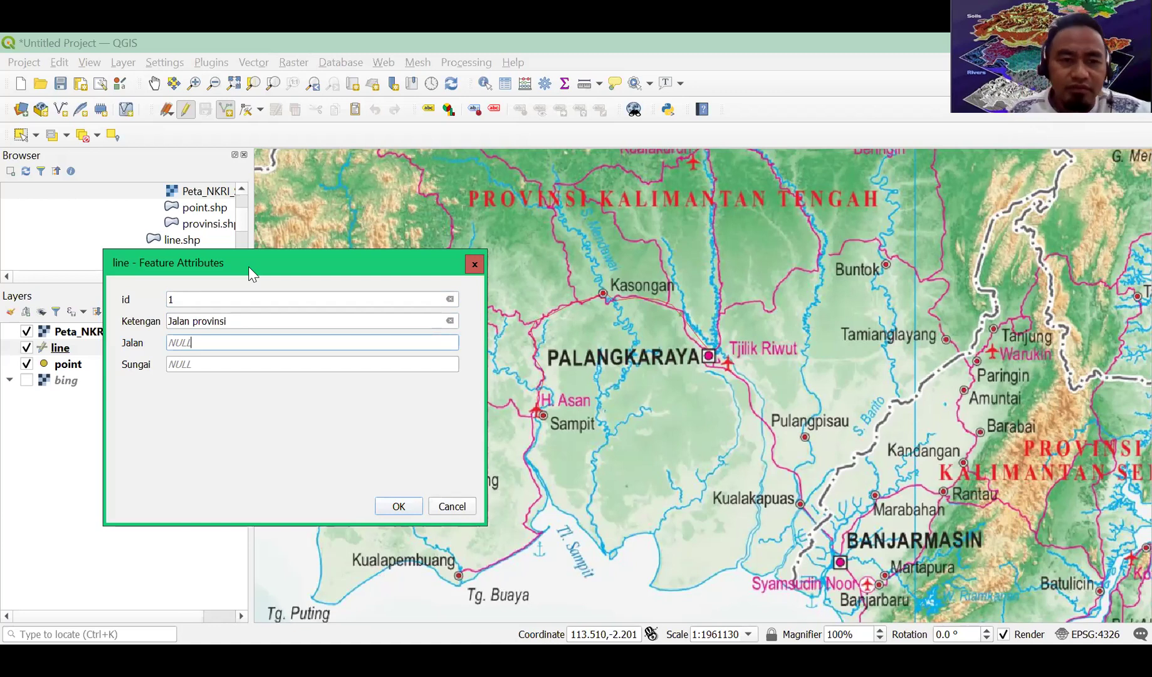
pyautogui.doubleClick(197, 334)
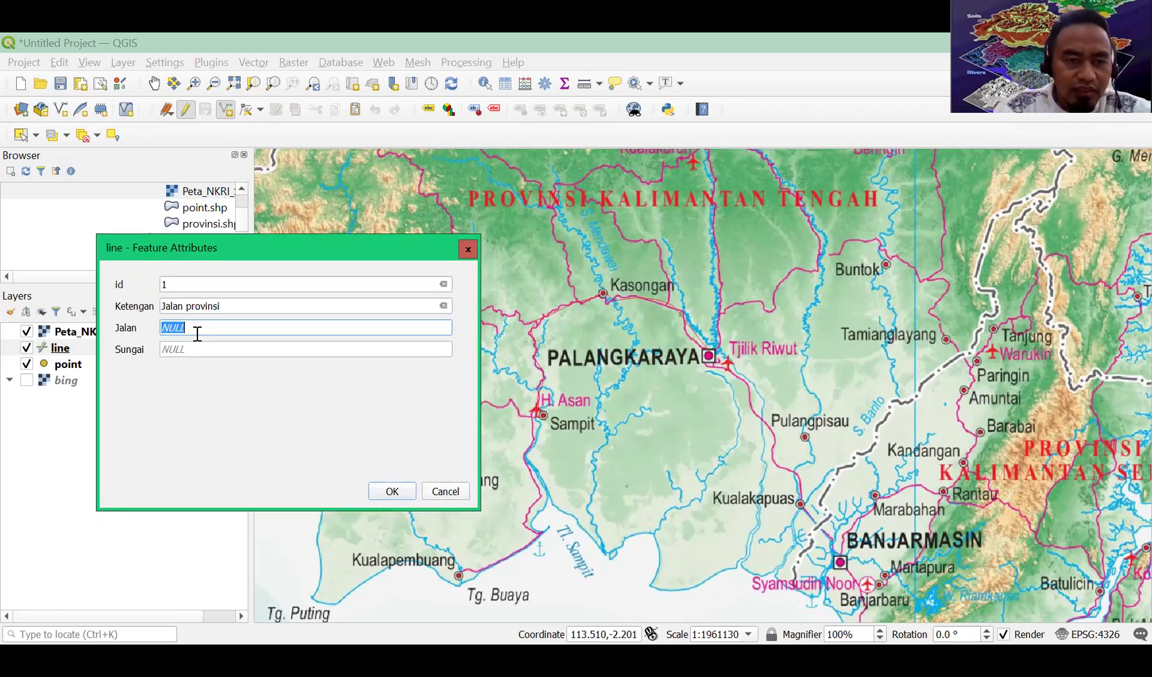
pyautogui.write('Jalan Kalimanta')
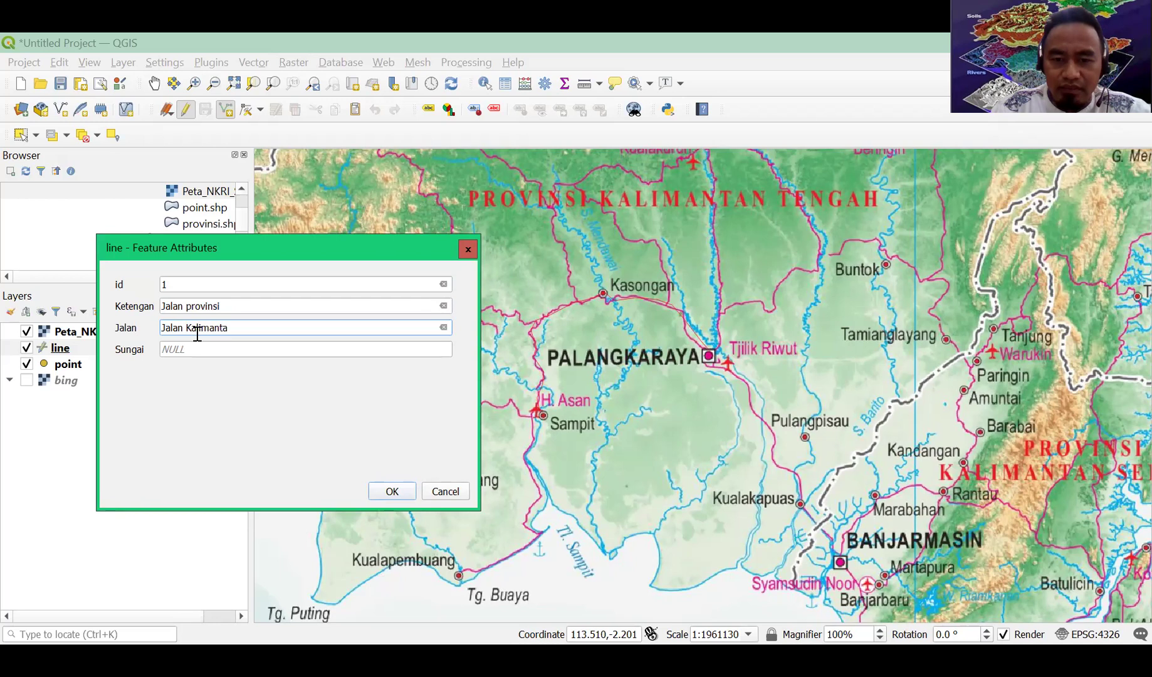
pyautogui.write('n')
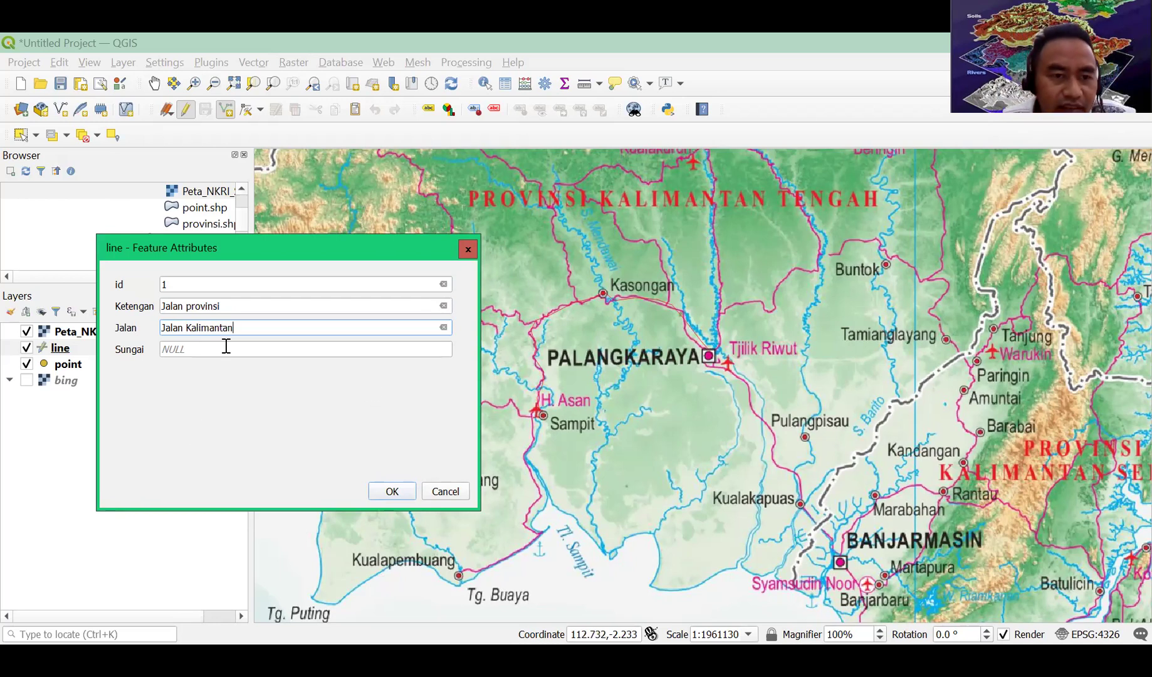
pyautogui.click(198, 349)
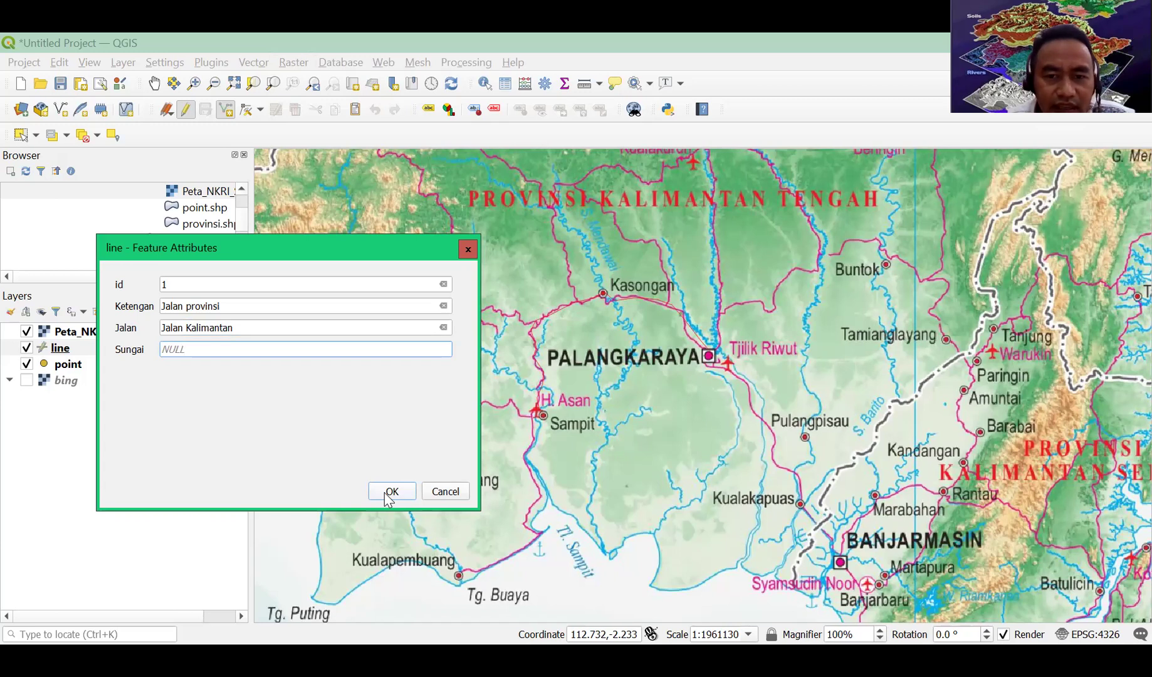
pyautogui.press('Return')
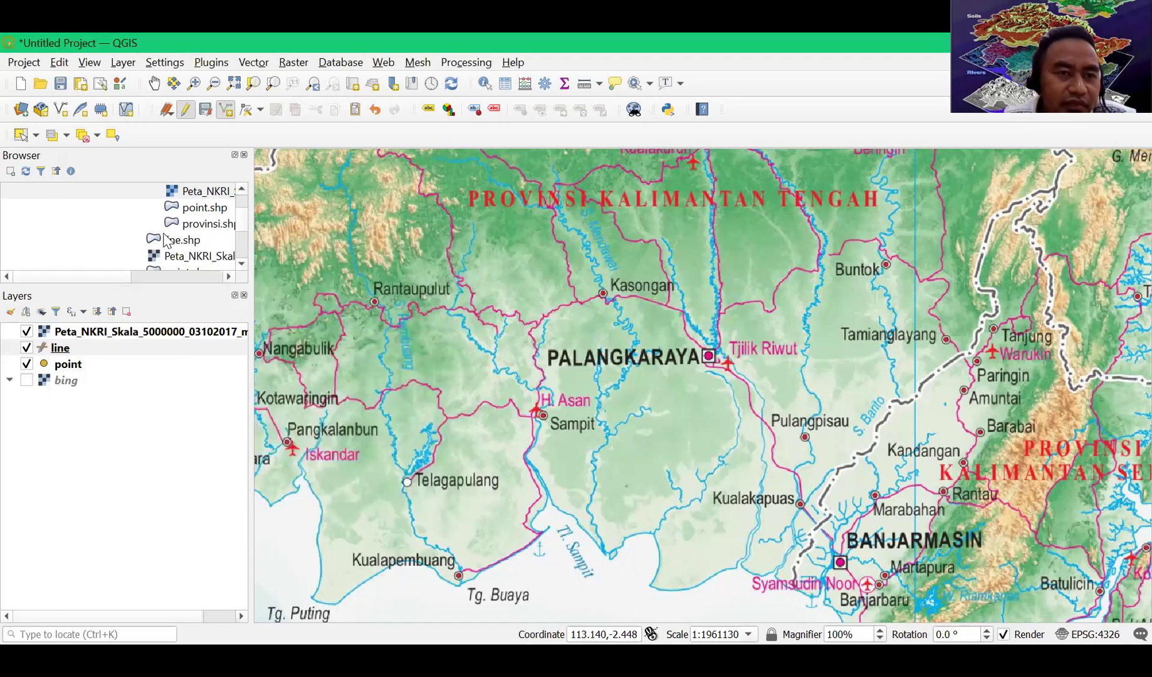
pyautogui.click(207, 110)
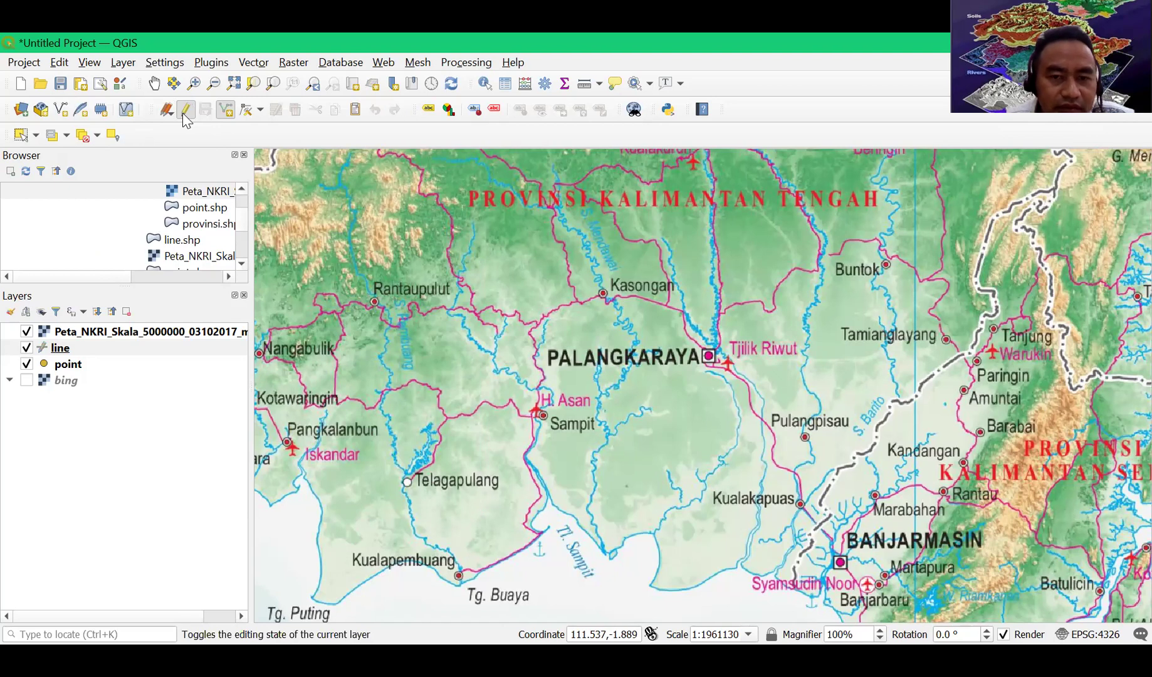
pyautogui.click(184, 111)
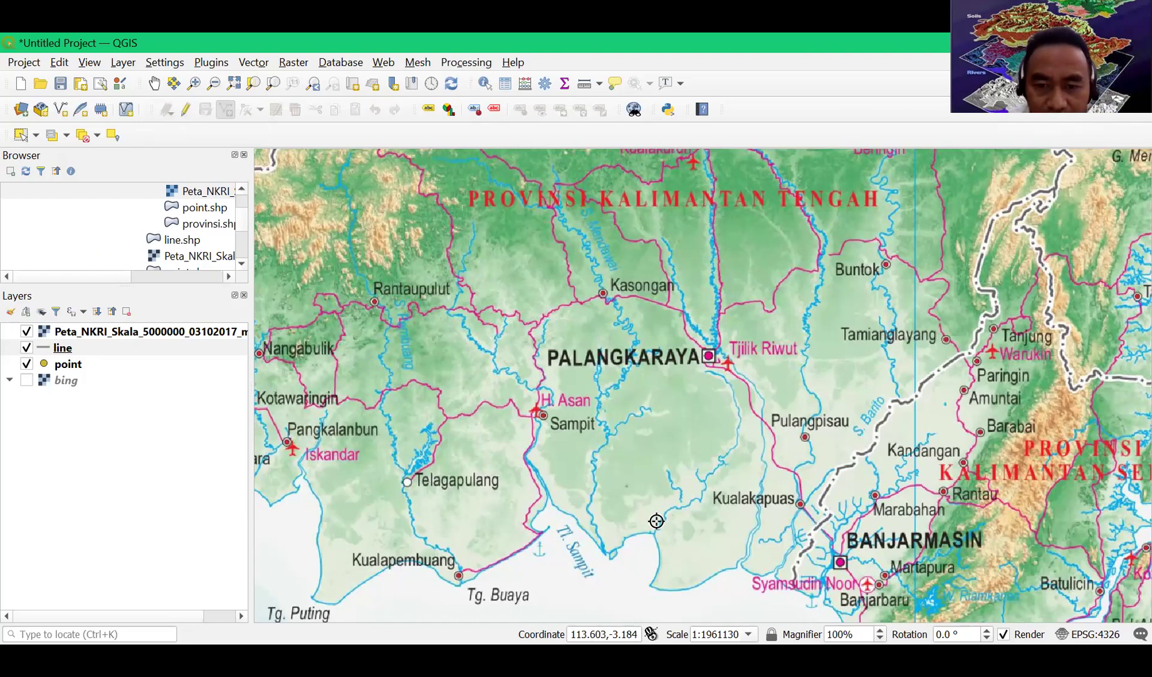
# - Resume editing the line layer and trace the river from the coast east of Tl. Sampit up to Palangkaraya
pyautogui.click(666, 513)
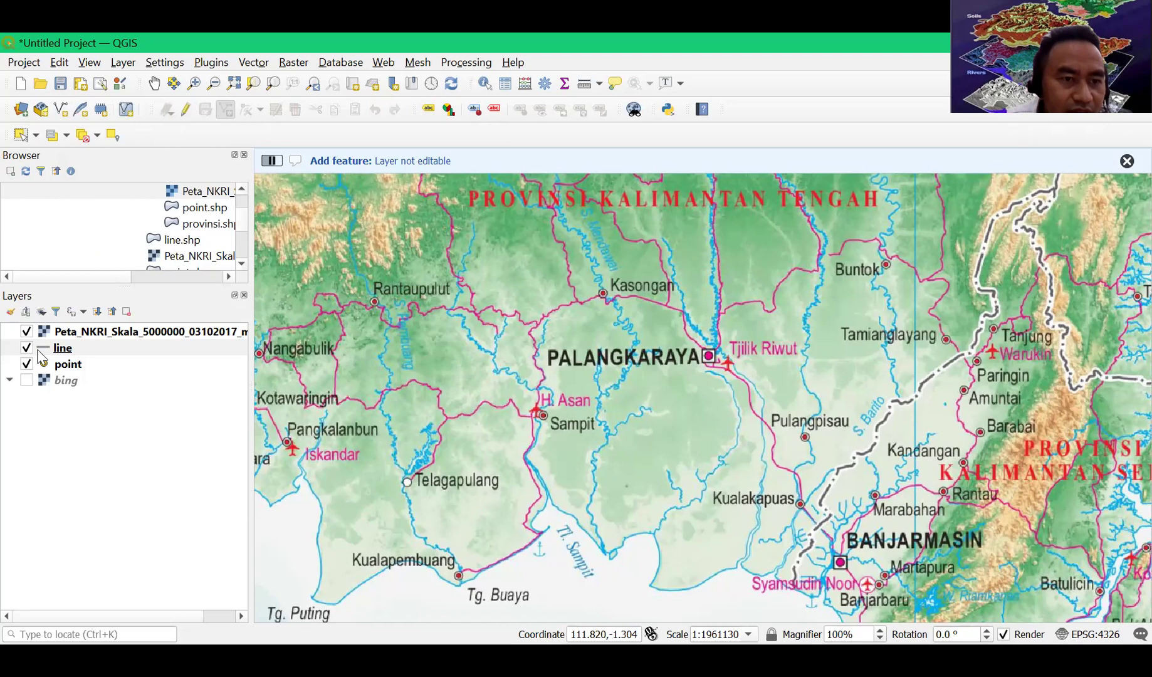
pyautogui.click(184, 113)
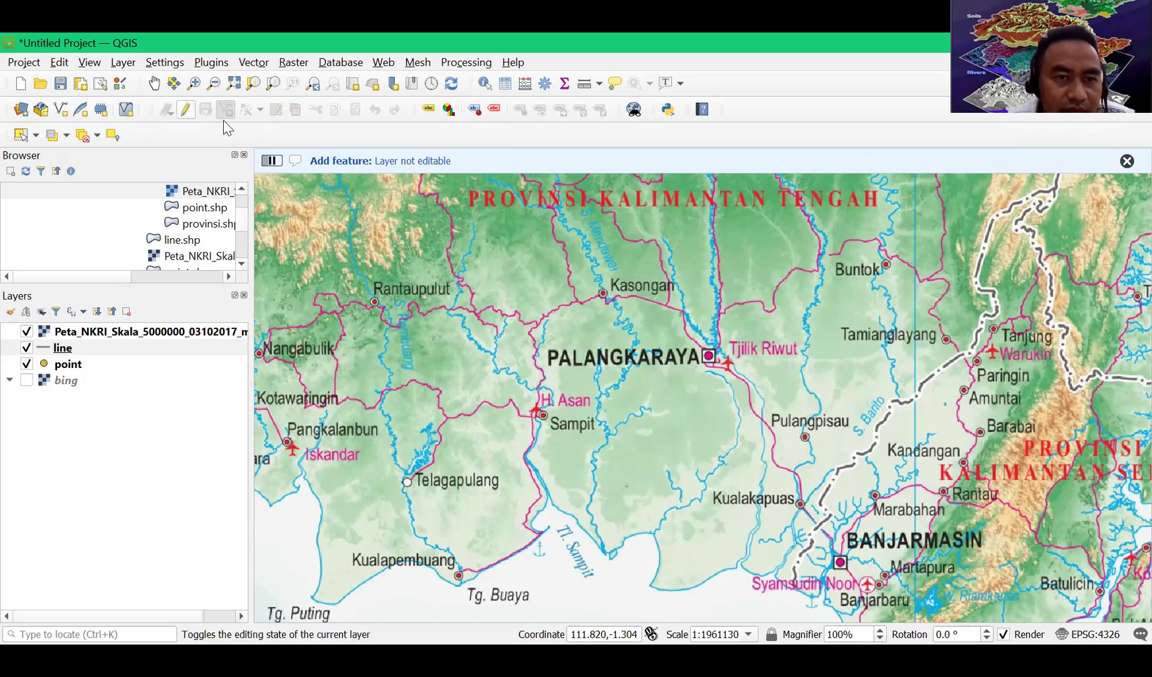
pyautogui.click(228, 113)
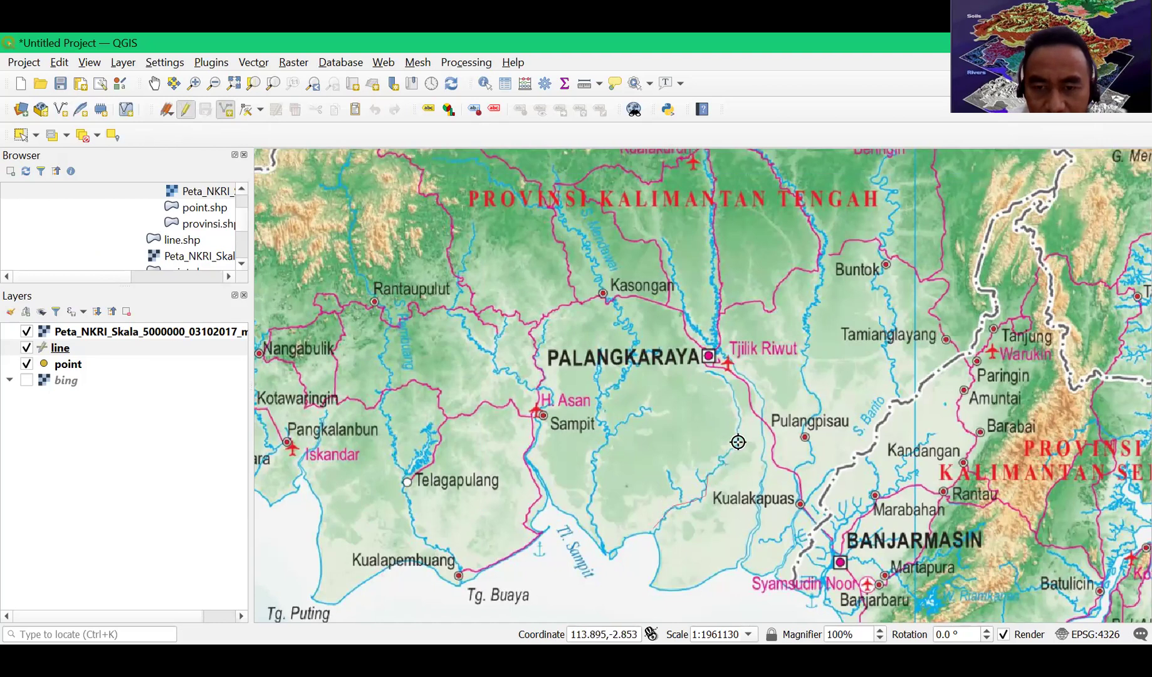
pyautogui.rightClick(706, 370)
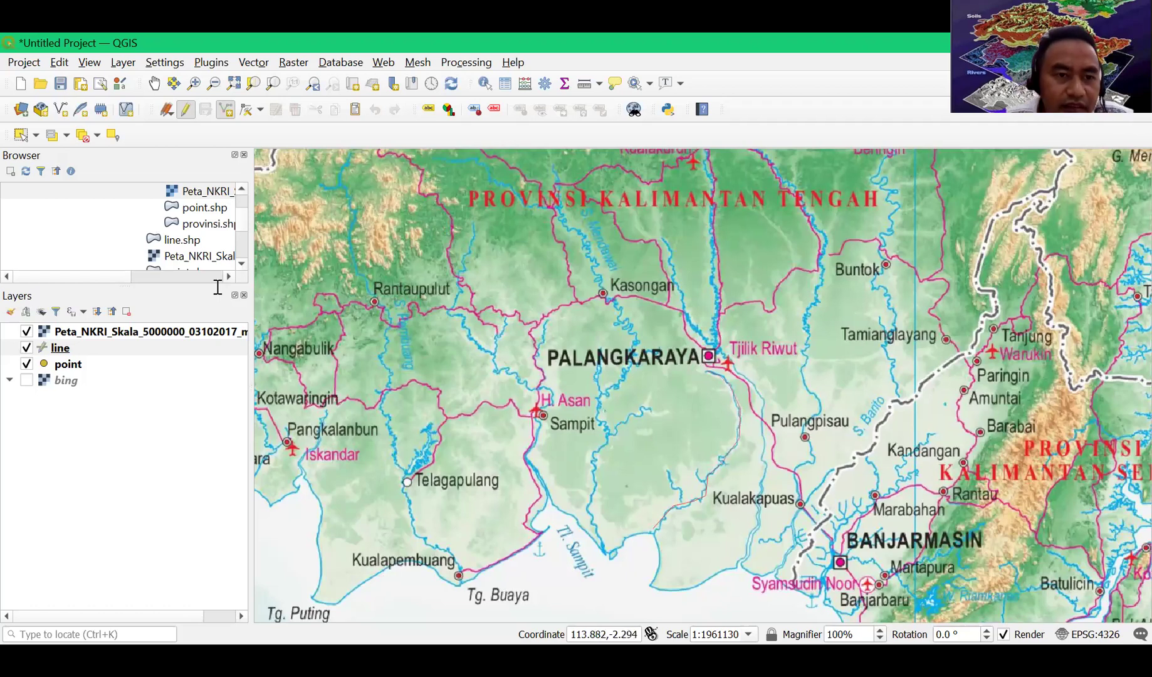
# - Give the traced river id 2, Ketengan "Sungai" and Sungai "Sungai Mendawai"
pyautogui.write('2')
pyautogui.click(214, 312)
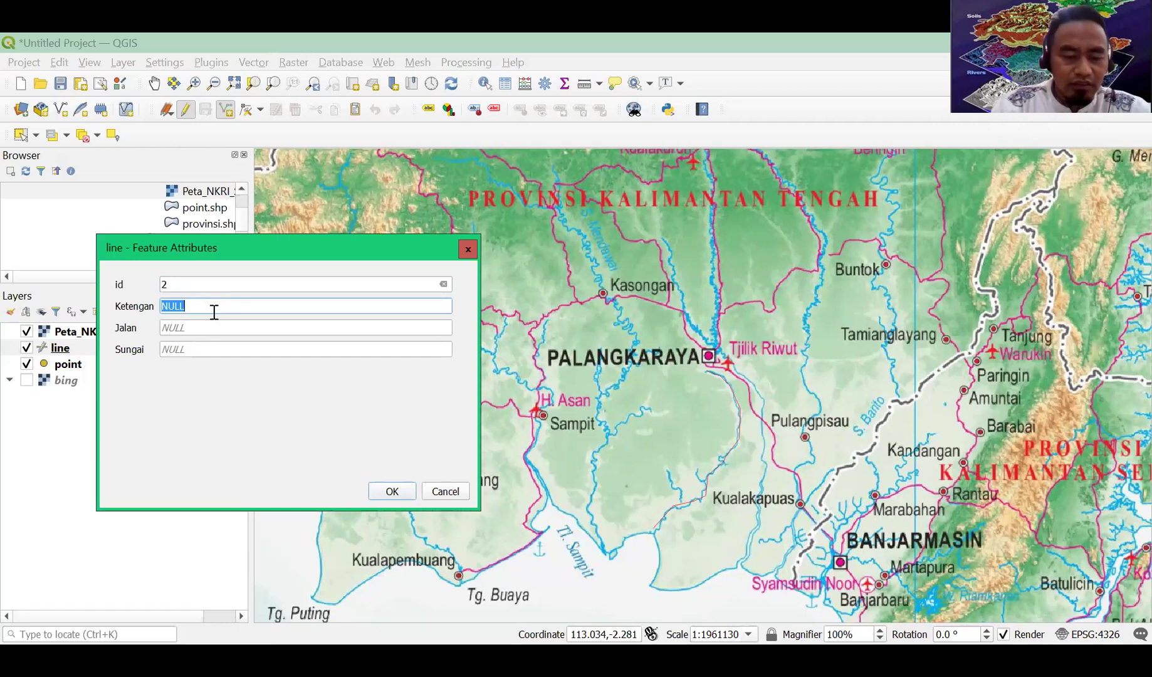
pyautogui.write('Sungai')
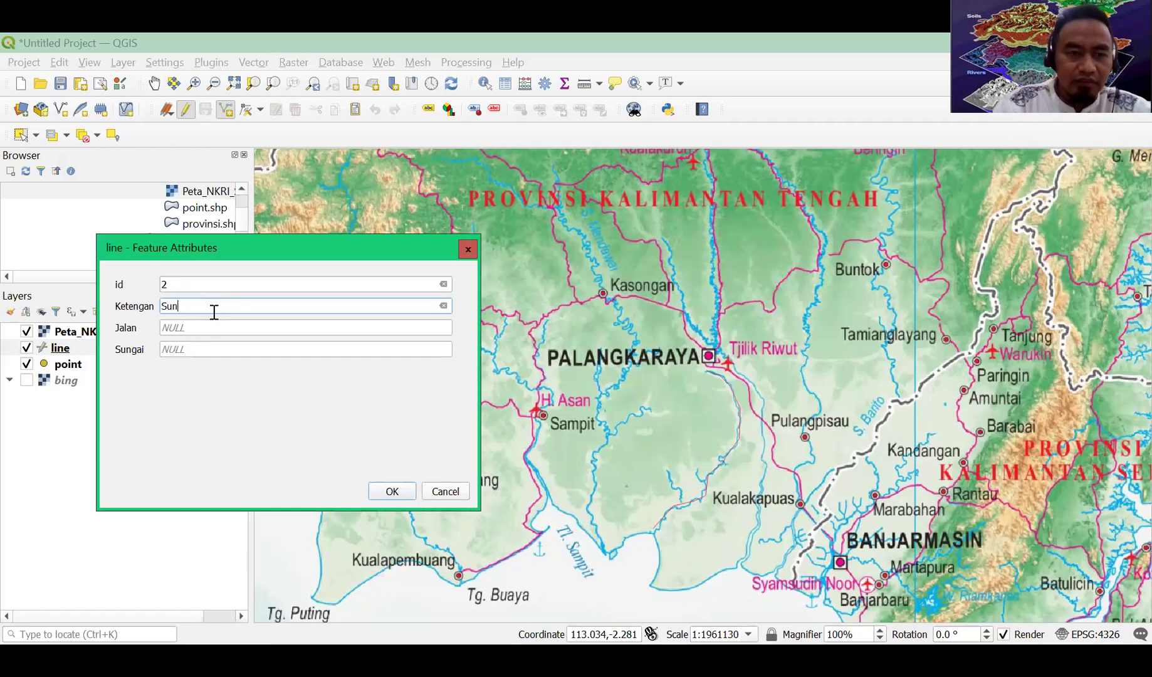
pyautogui.click(203, 355)
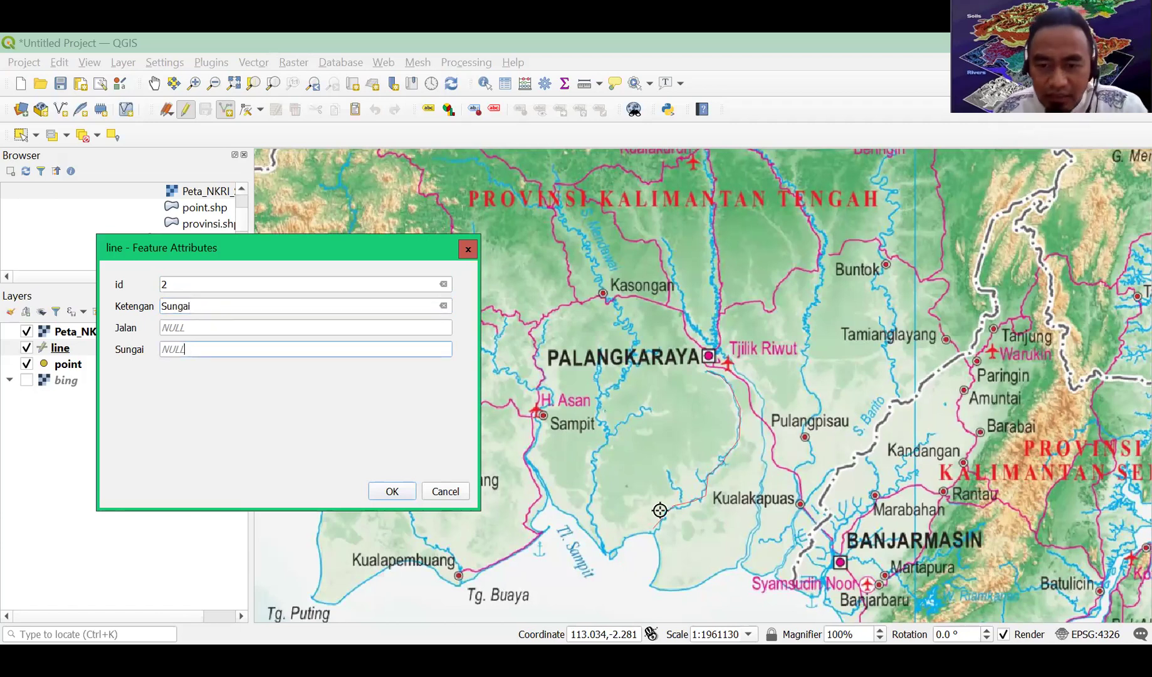
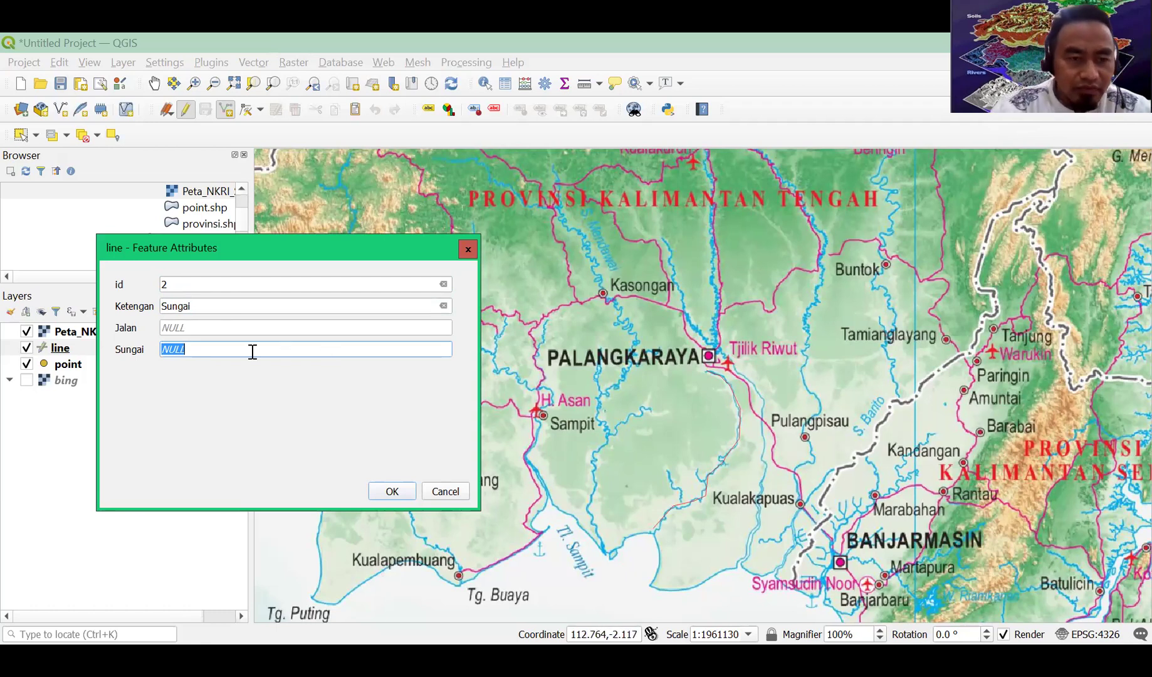
pyautogui.write('Sungai')
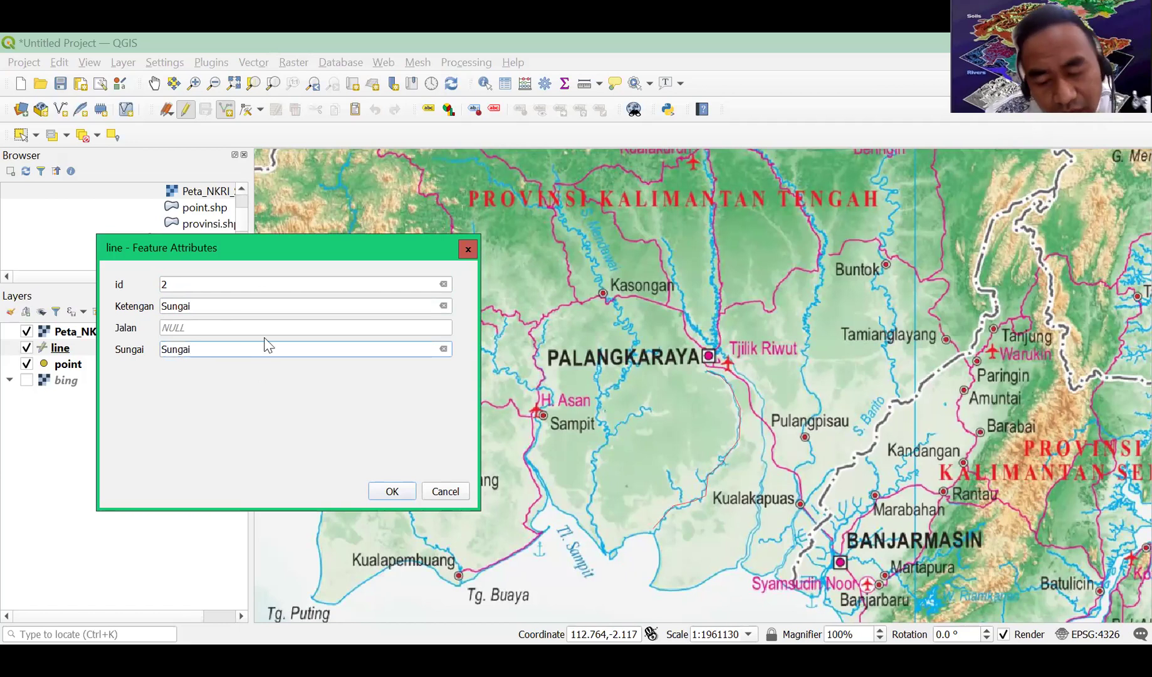
pyautogui.write(' Menda')
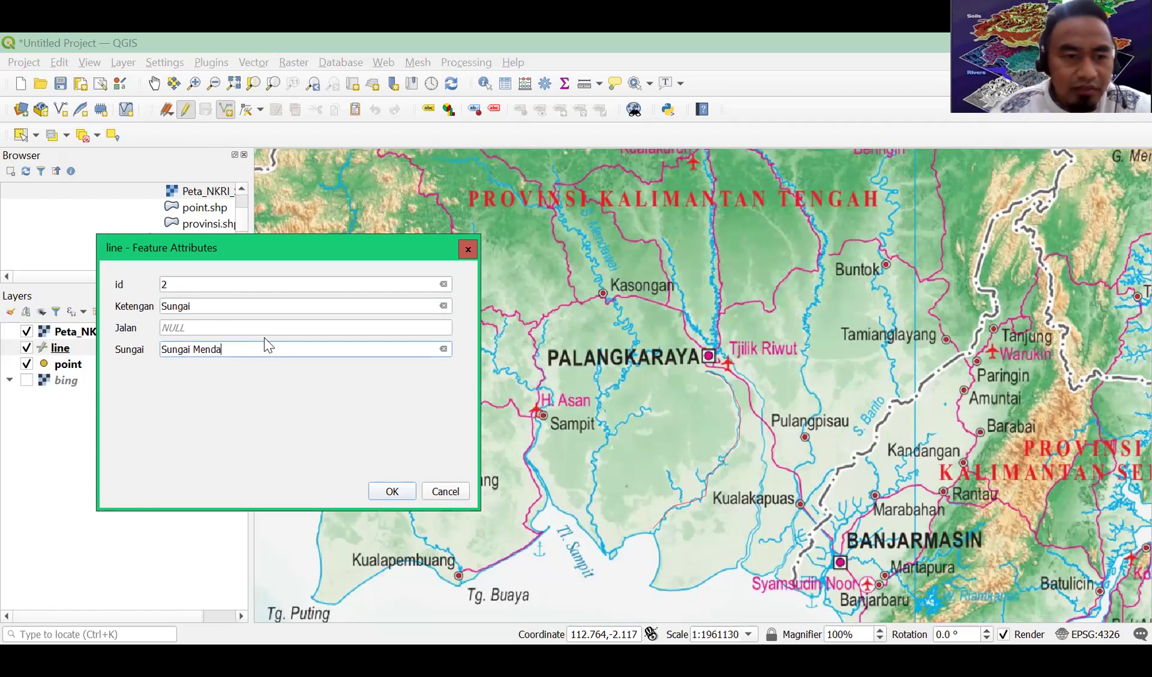
pyautogui.write('wai')
pyautogui.click(388, 492)
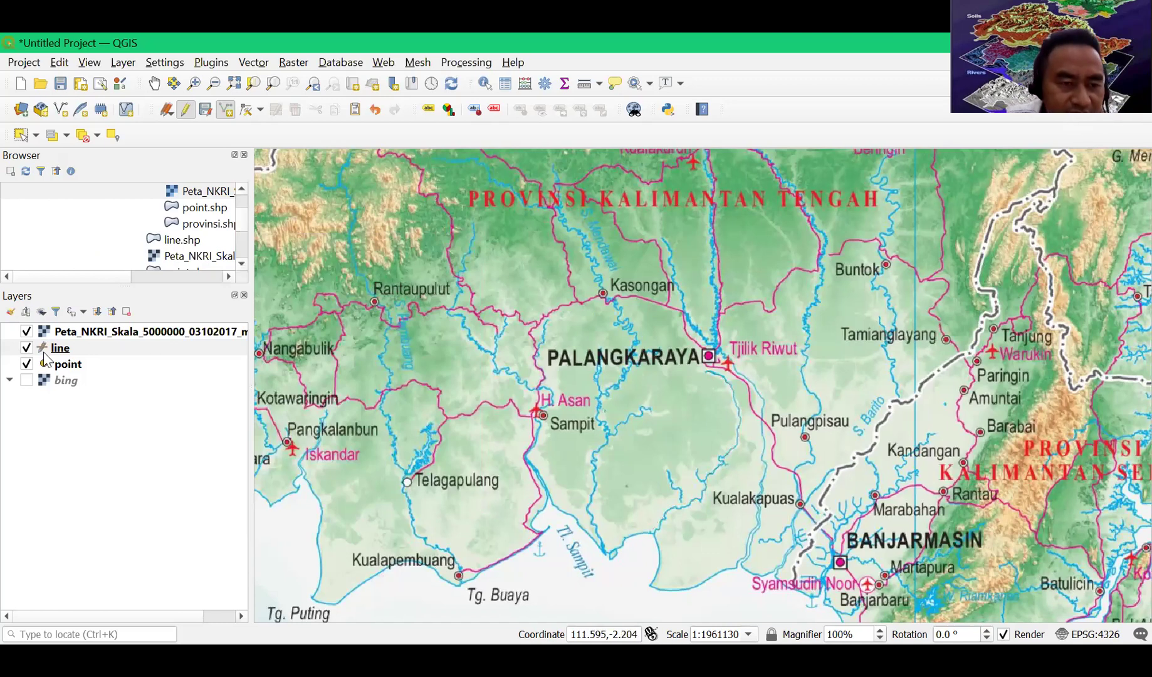
# - Hide the Peta_NKRI raster and the point layer to check the digitised lines alone, and show the point layer again
pyautogui.click(27, 364)
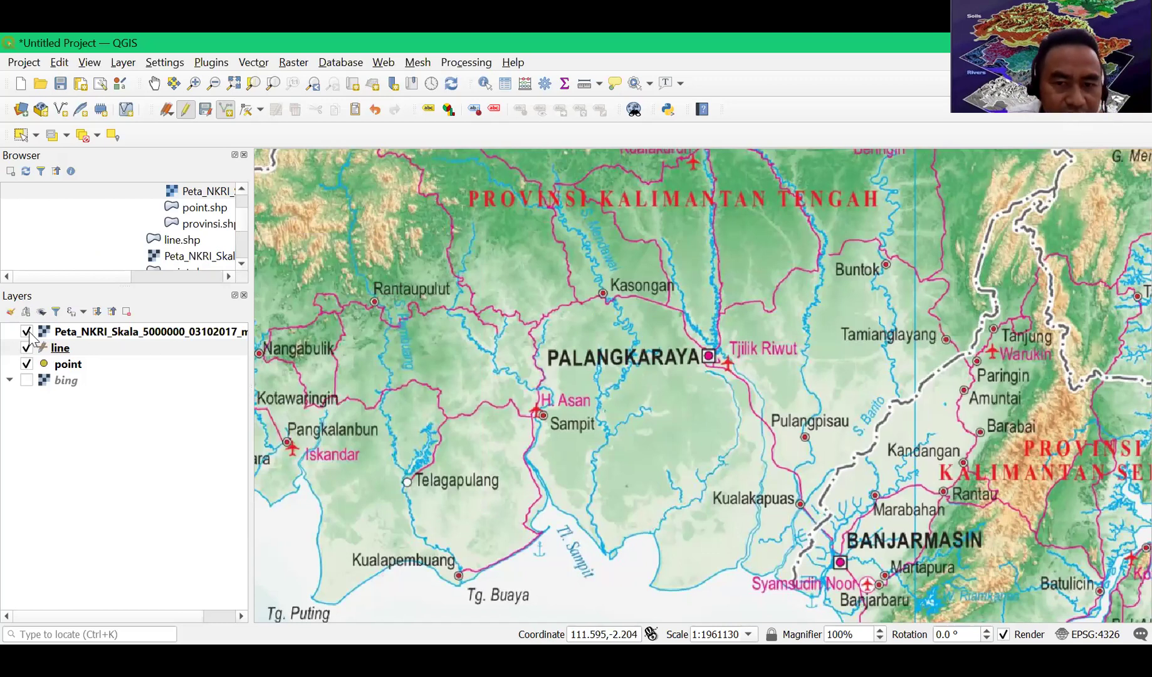
pyautogui.click(26, 331)
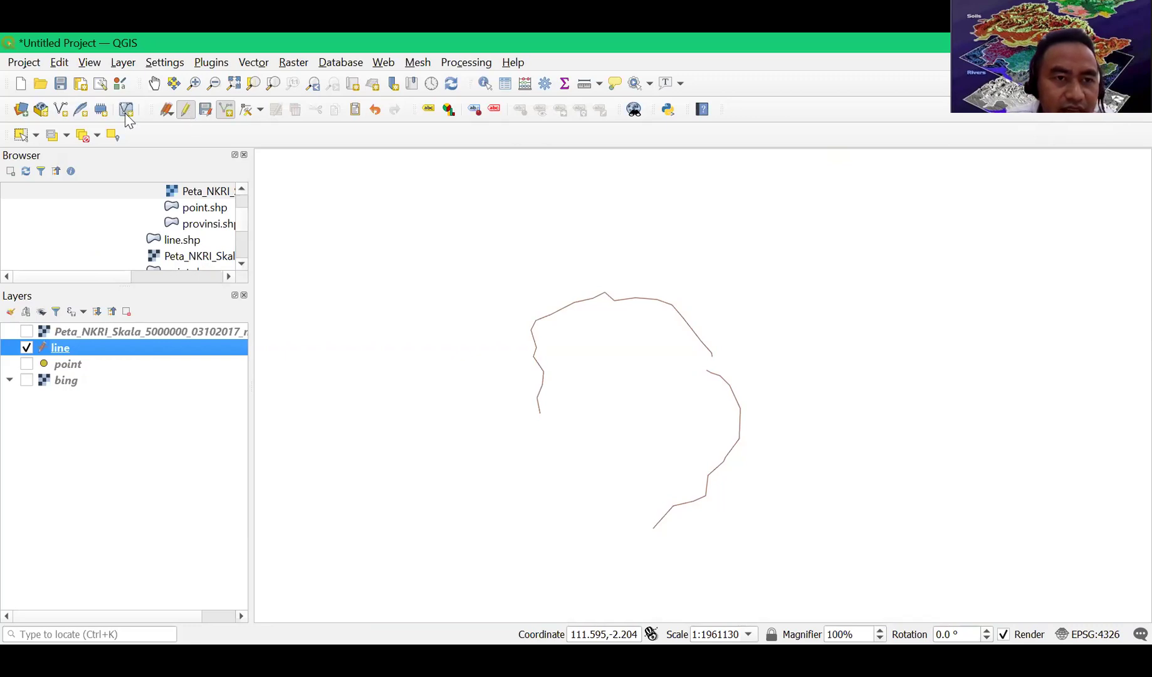
pyautogui.click(27, 364)
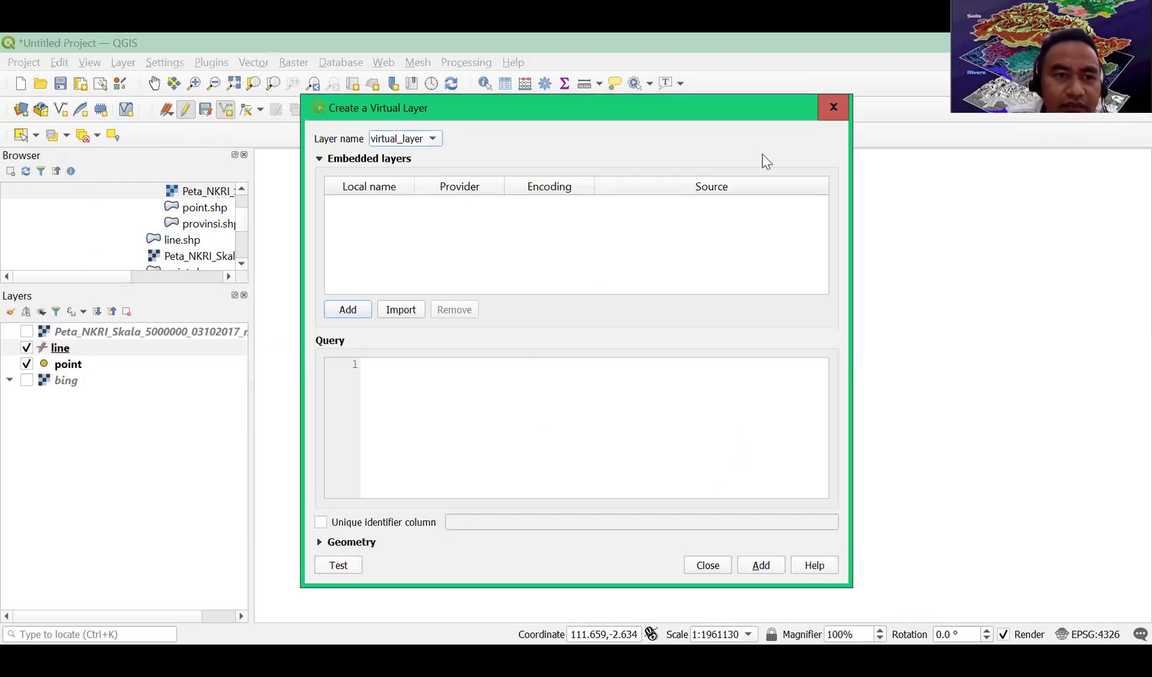
# - Dismiss the virtual layer dialog and start another new shapefile layer, choosing the 4_Digitasi_Q folder as its save location
pyautogui.click(818, 110)
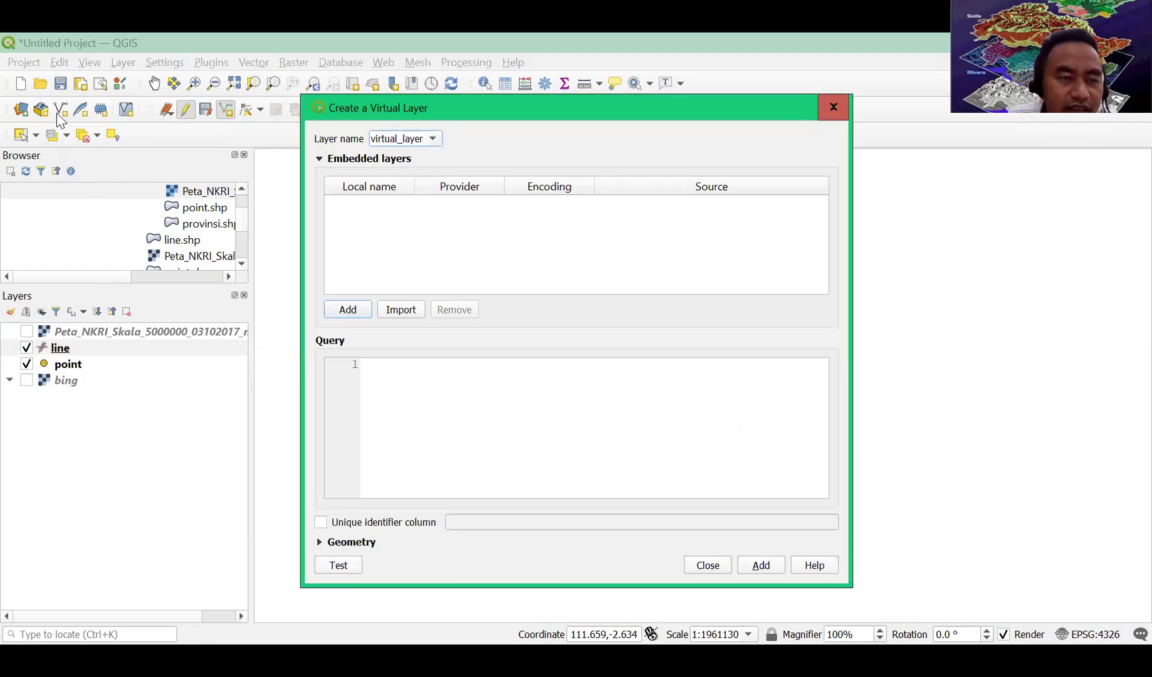
pyautogui.click(60, 111)
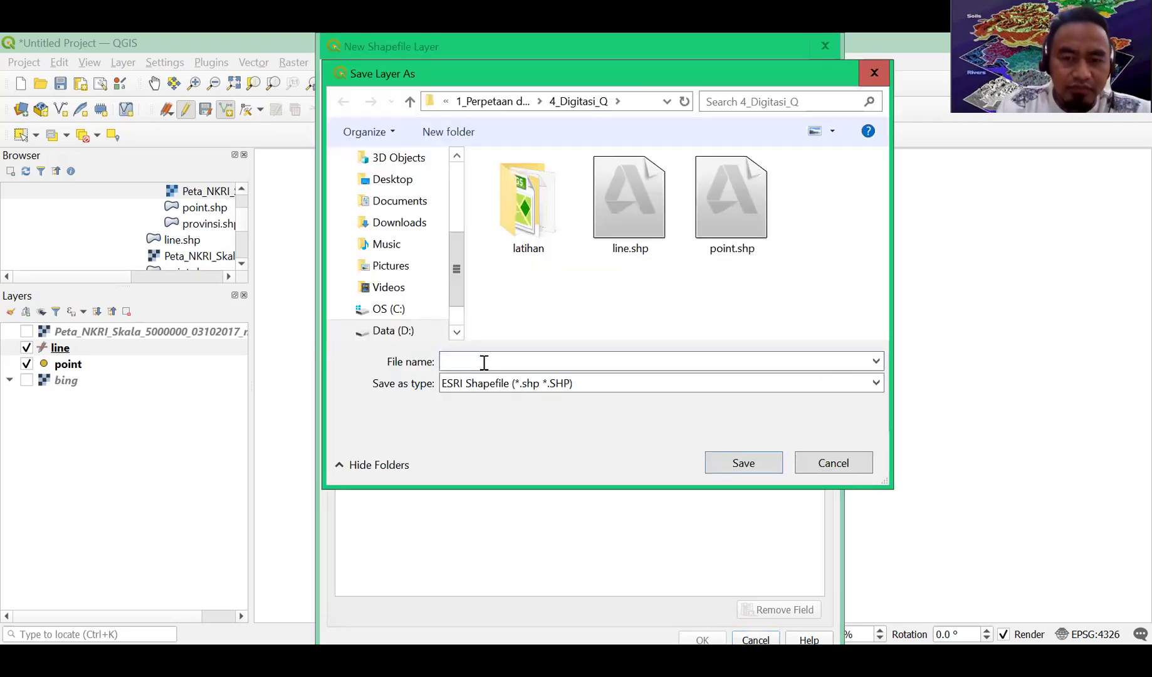
pyautogui.click(484, 362)
pyautogui.write('area')
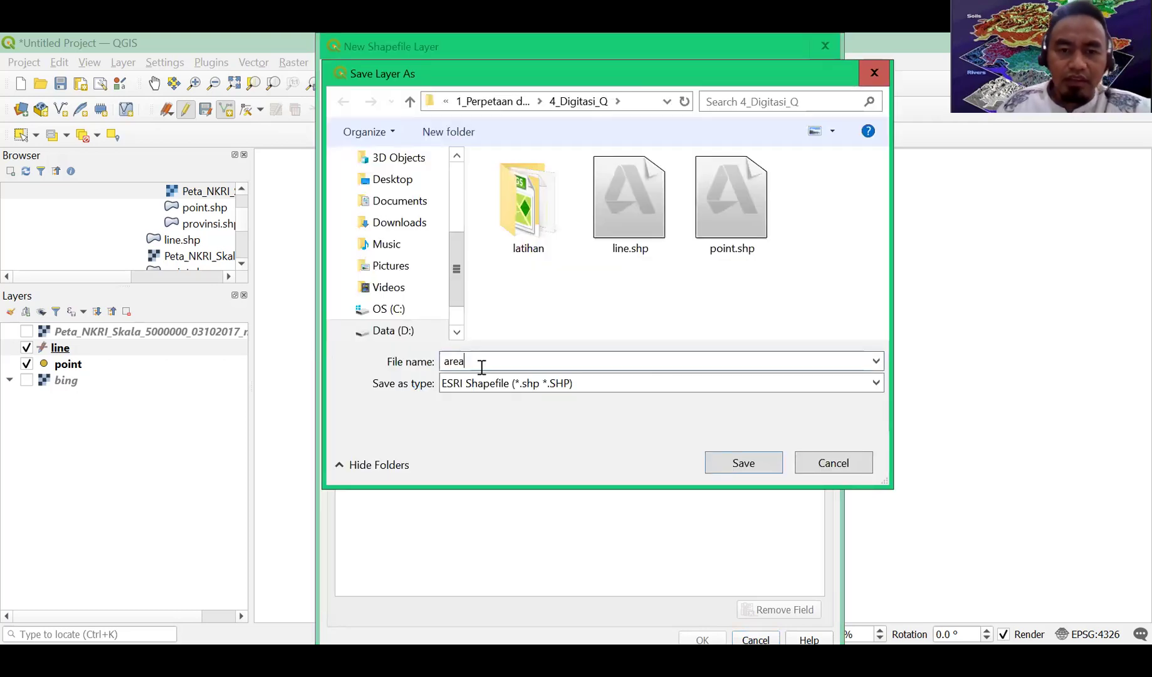
pyautogui.press('BackSpace')
pyautogui.press('BackSpace')
pyautogui.press('BackSpace')
pyautogui.press('BackSpace')
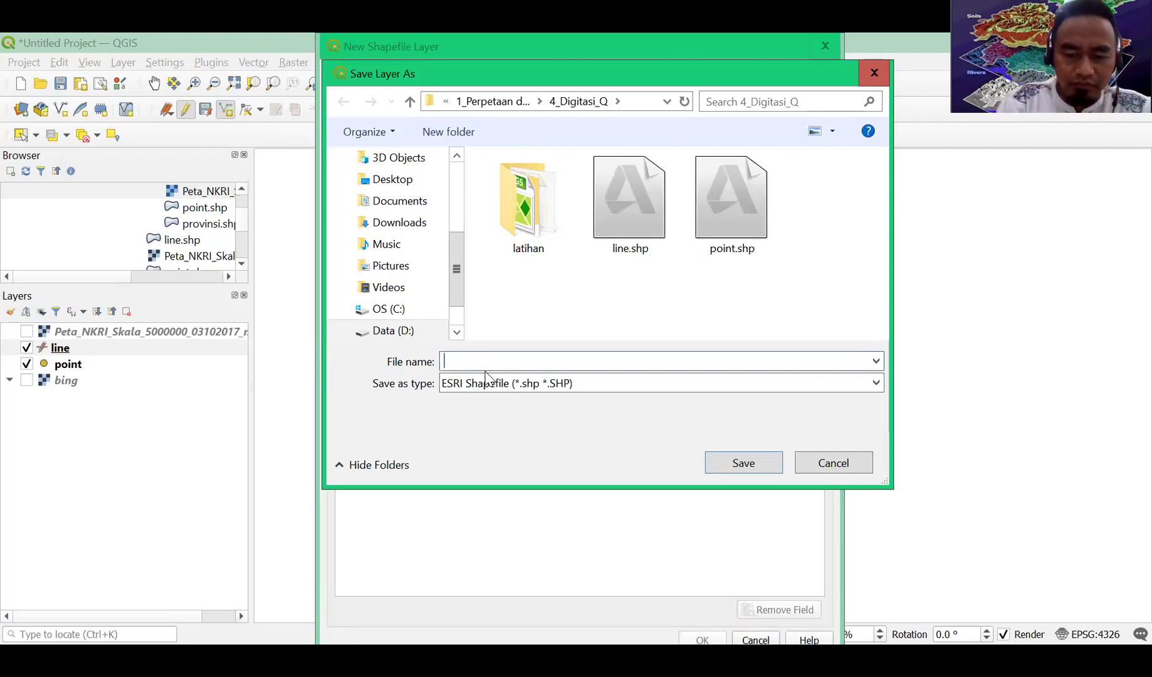
# - Save the new shapefile under the name polygon and set its geometry type to Polygon
pyautogui.write('polygon')
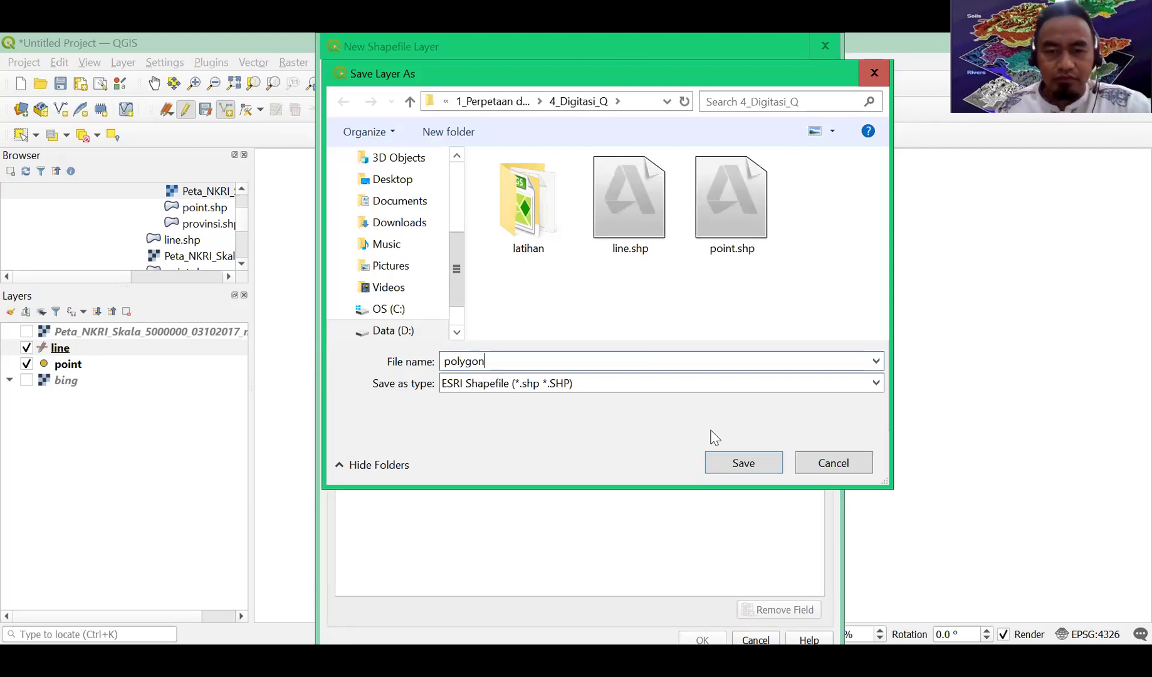
pyautogui.click(741, 465)
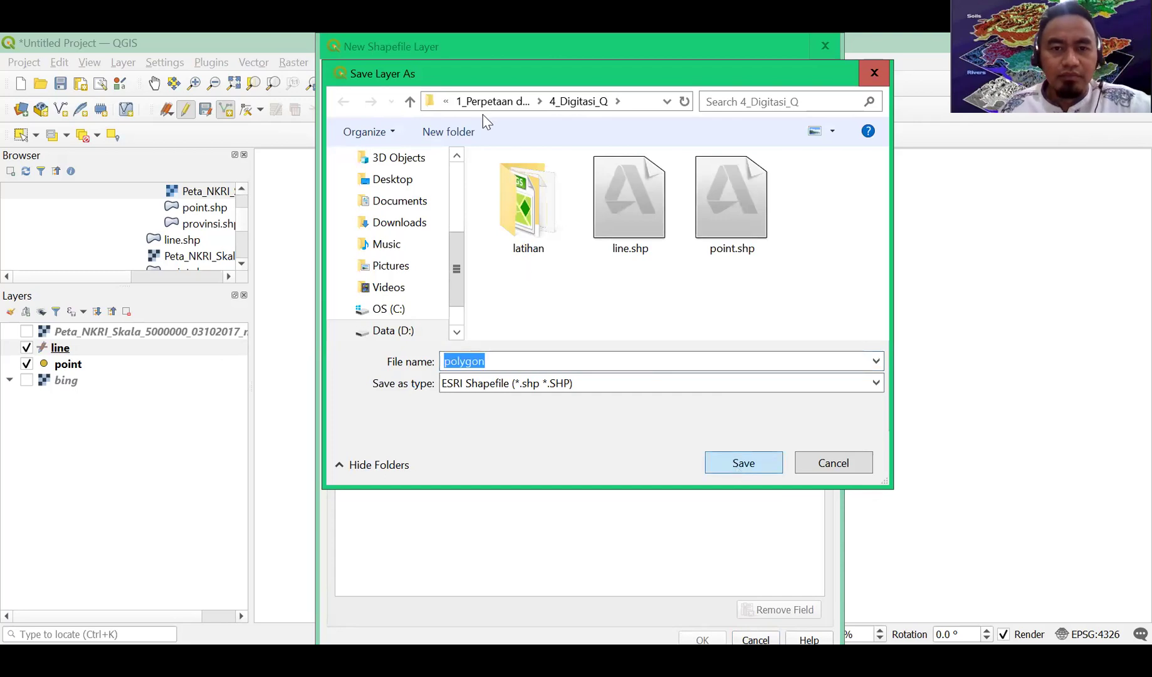
pyautogui.press('Return')
pyautogui.click(499, 184)
# - Add a text field named Keterangan to the fields list and create the polygon layer
pyautogui.click(401, 198)
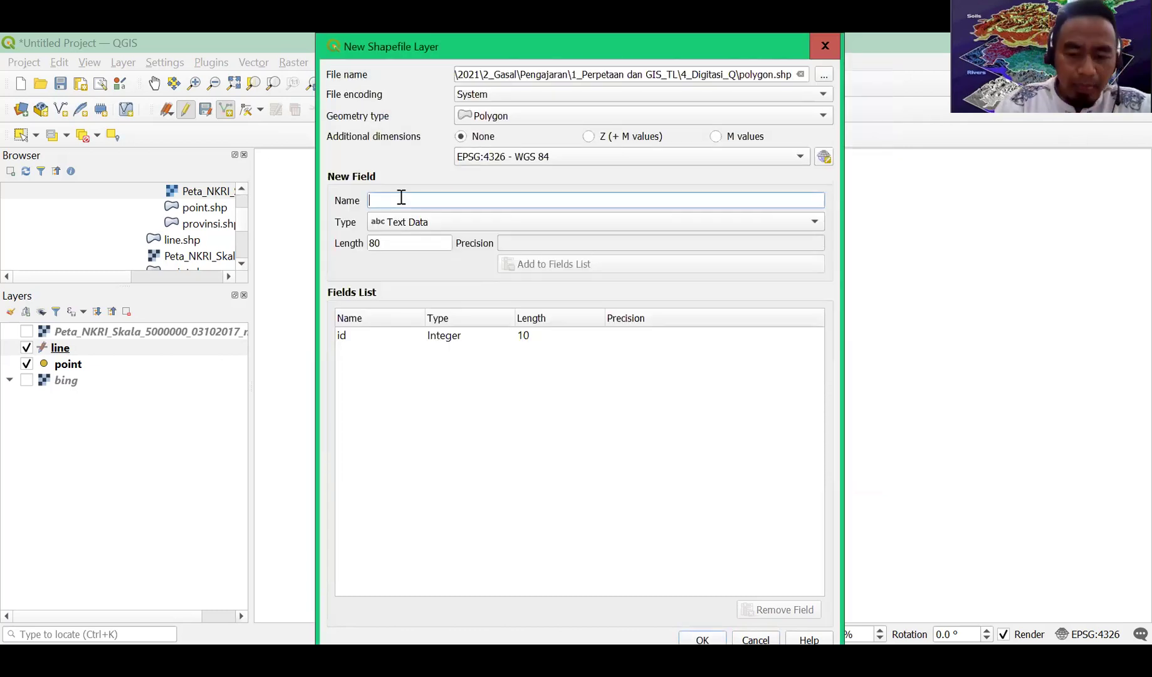
pyautogui.write('Keterangan')
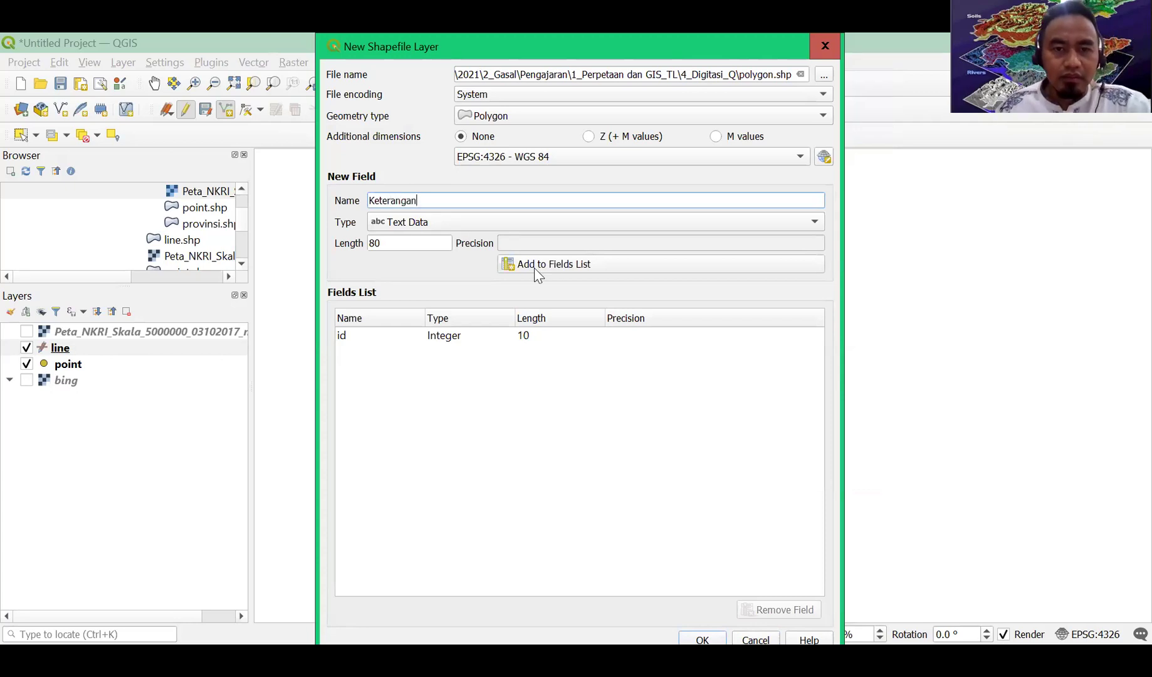
pyautogui.click(553, 267)
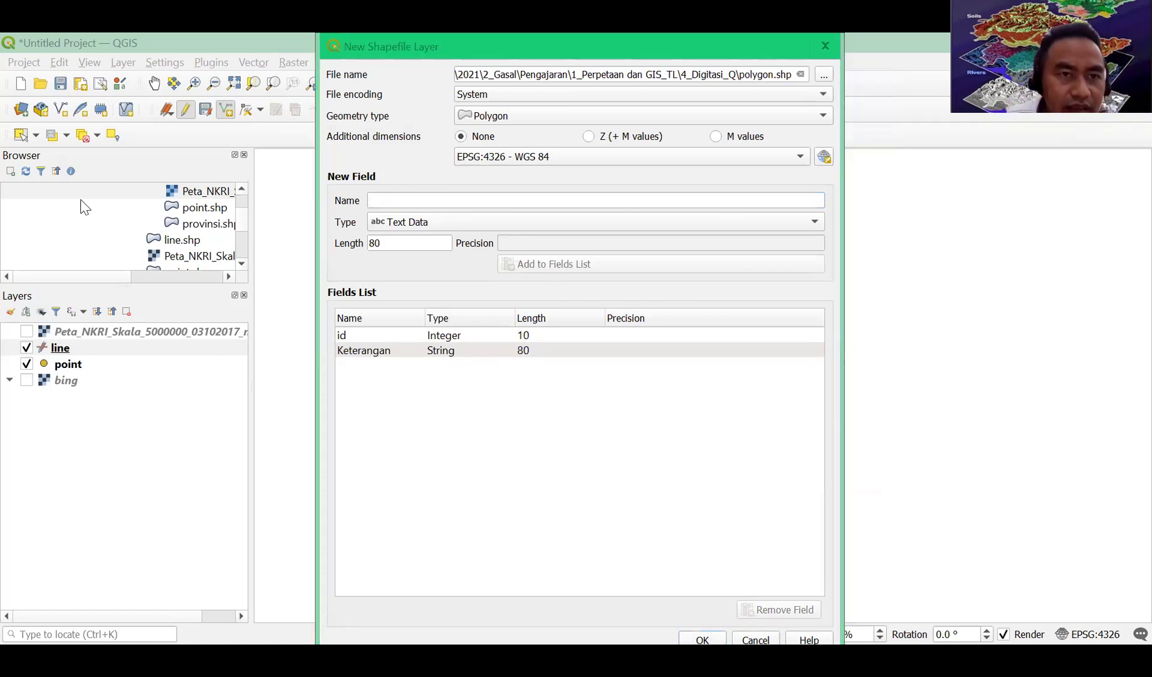
pyautogui.press('Return')
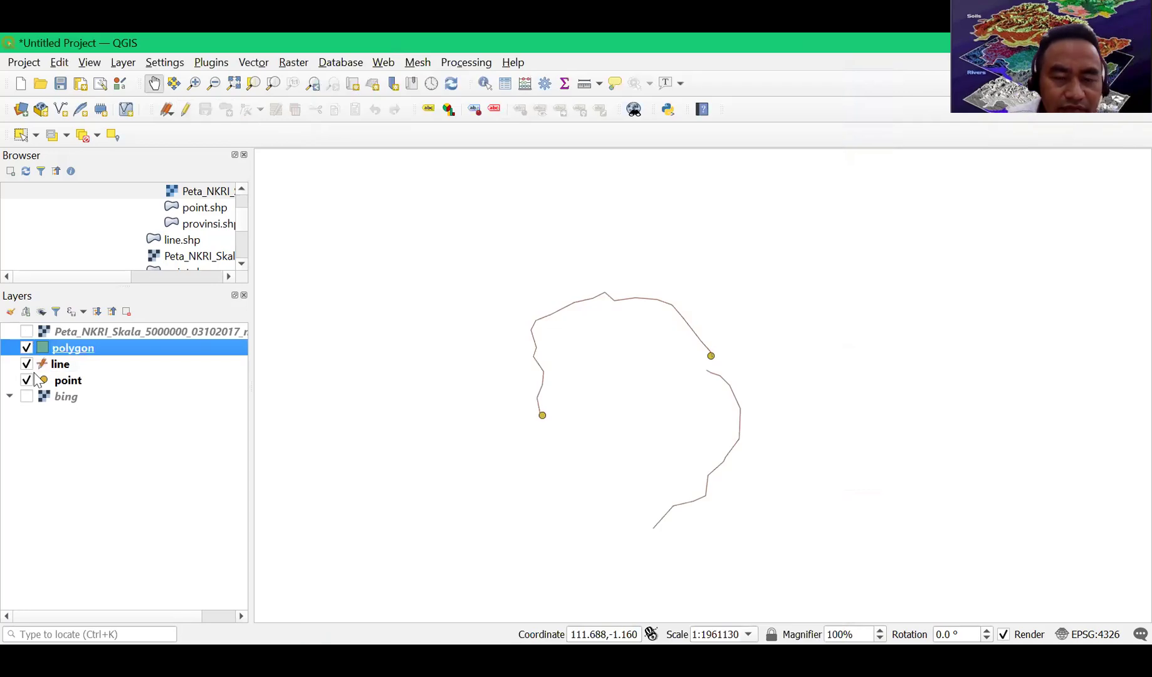
# - Show the Peta_NKRI raster and start editing the polygon layer with the Add Polygon Feature tool
pyautogui.click(26, 331)
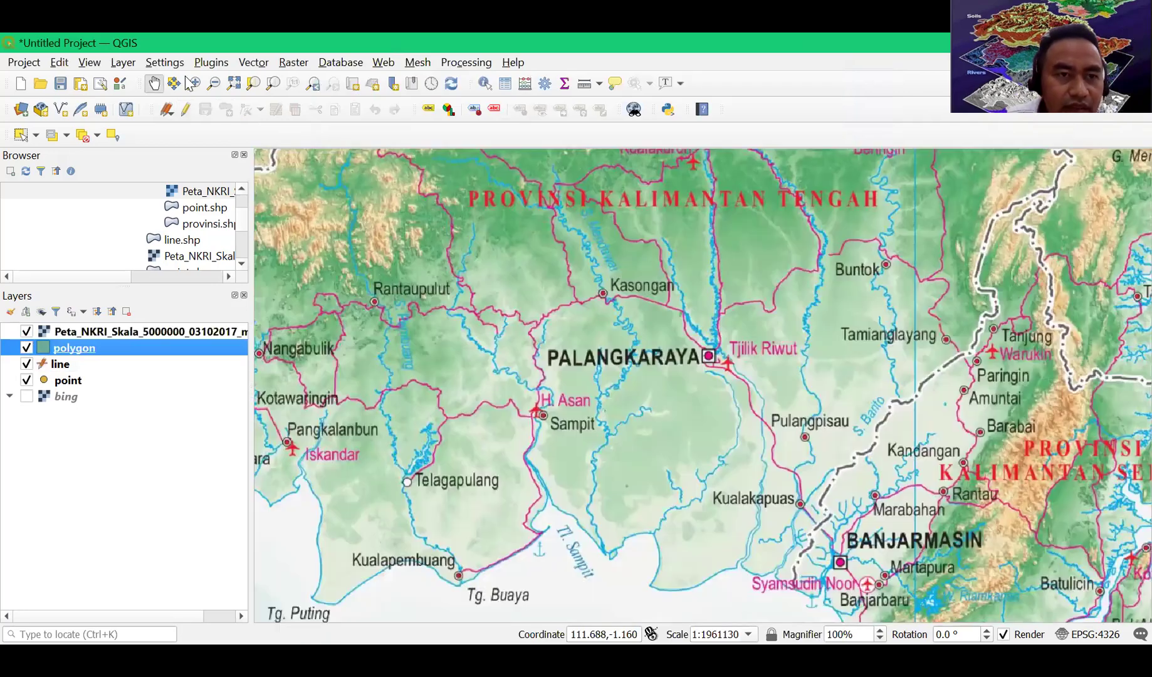
pyautogui.click(184, 112)
pyautogui.click(228, 111)
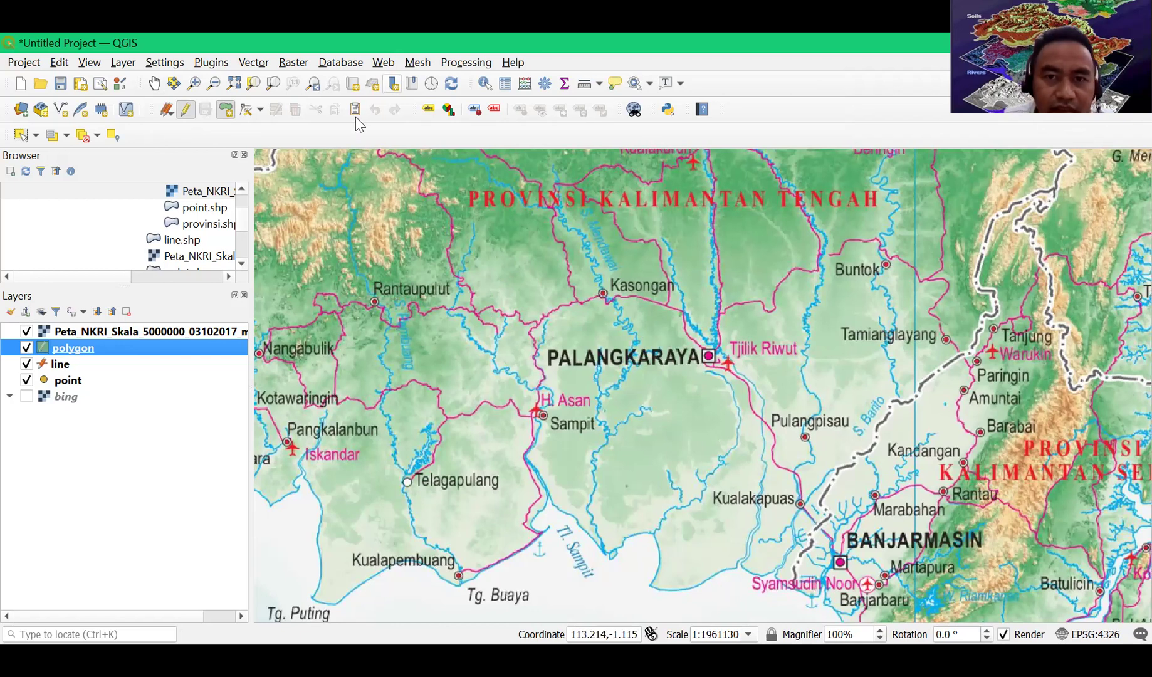
# - Trace the boundary of Provinsi Kalimantan Selatan as a polygon, from the coast near Banjarmasin along the provincial border and around the east and south coast
pyautogui.click(155, 83)
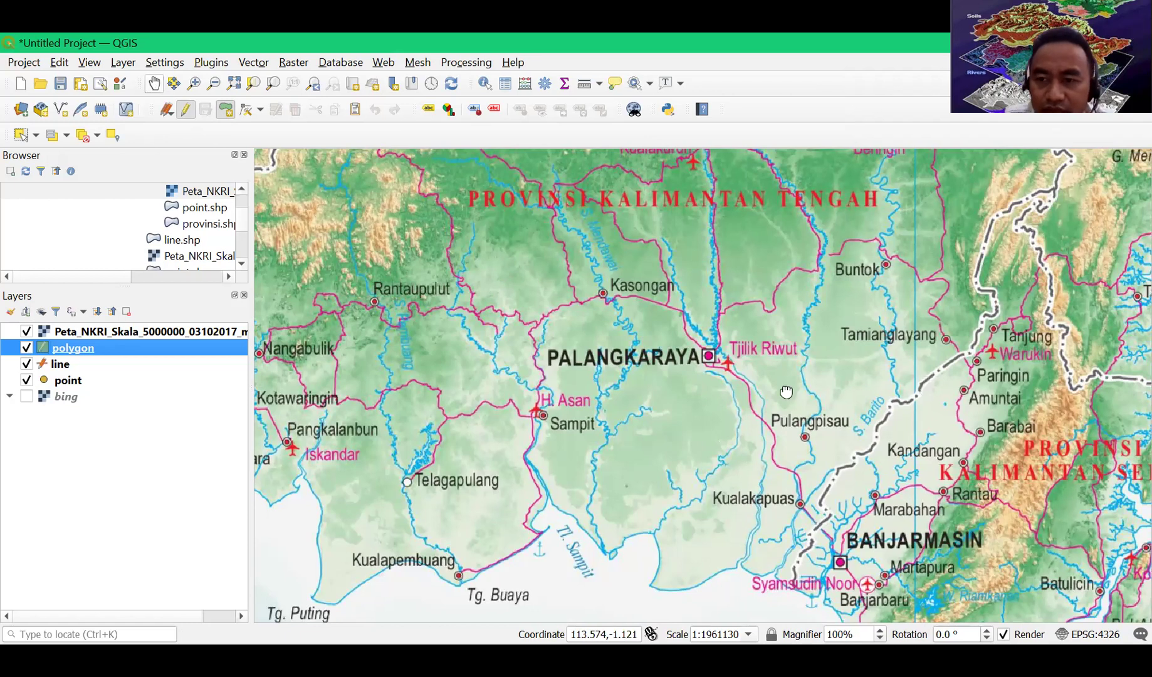
pyautogui.moveTo(1111, 558); pyautogui.dragTo(785, 496)
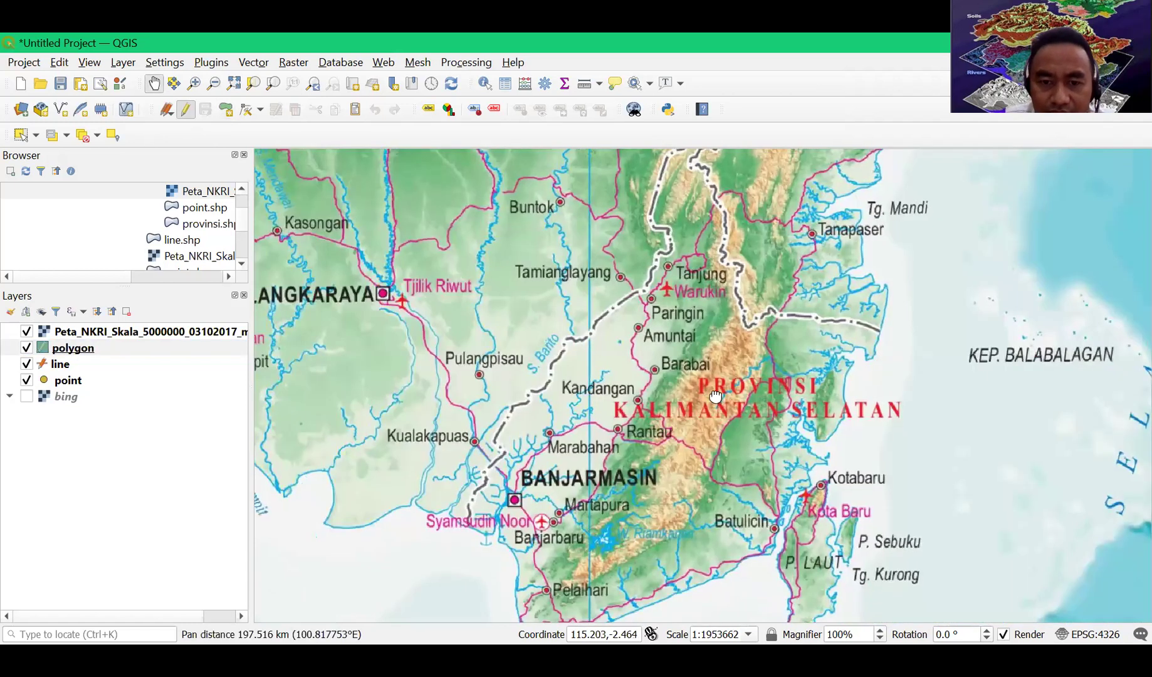
pyautogui.moveTo(710, 338)
pyautogui.mouseDown()
pyautogui.moveTo(715, 307)
pyautogui.moveTo(715, 344)
pyautogui.mouseUp()
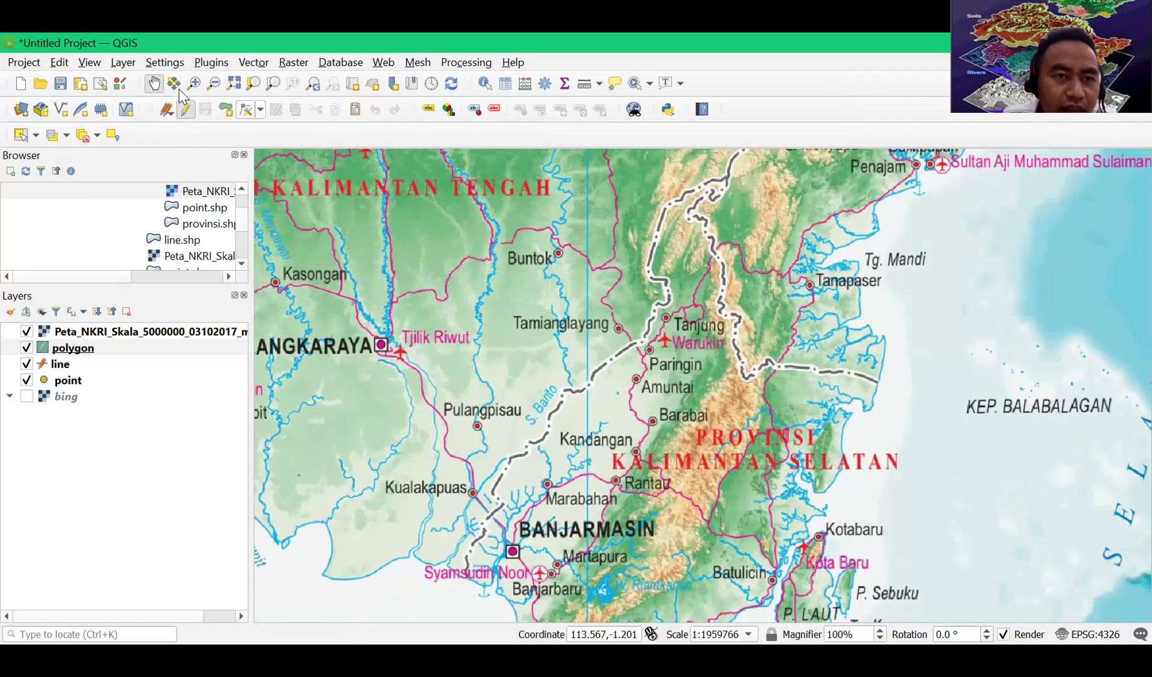
pyautogui.click(184, 111)
pyautogui.click(227, 110)
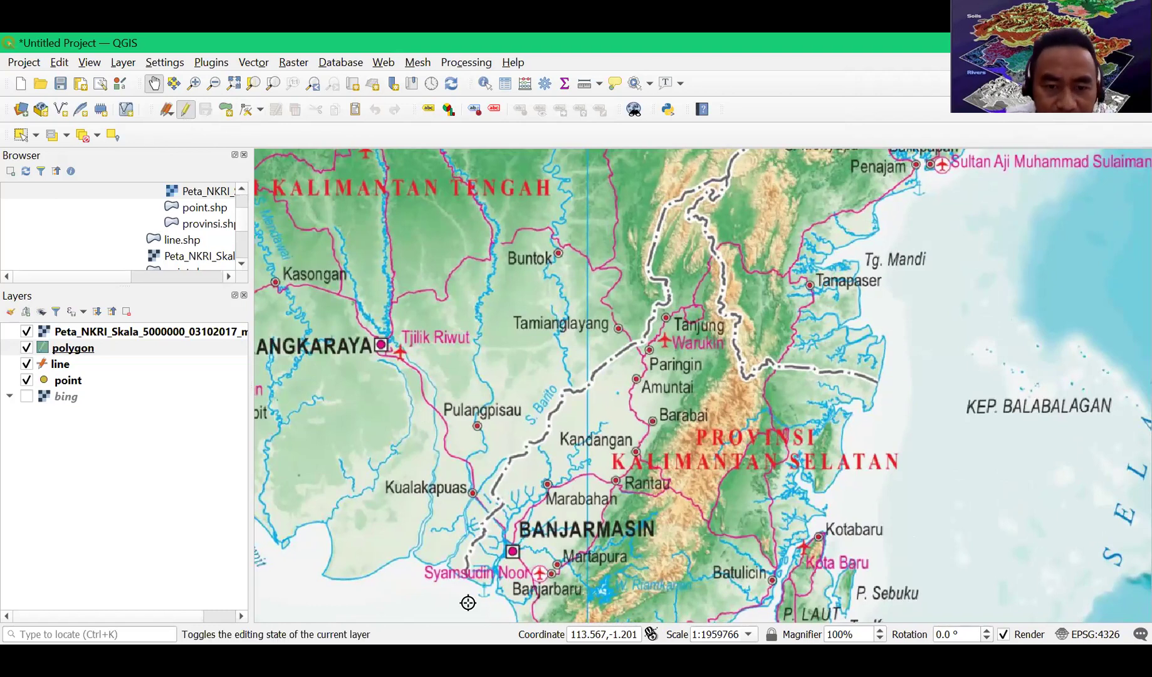
pyautogui.click(505, 504)
pyautogui.click(499, 482)
pyautogui.click(515, 454)
pyautogui.click(534, 441)
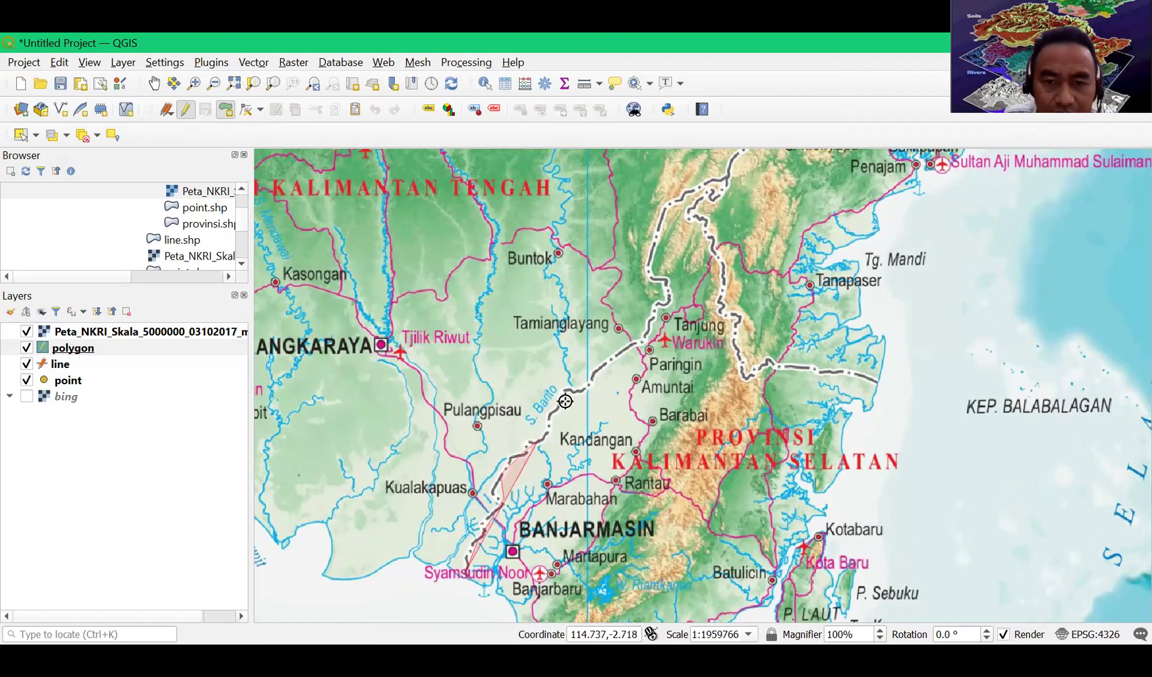
pyautogui.click(607, 360)
pyautogui.click(651, 322)
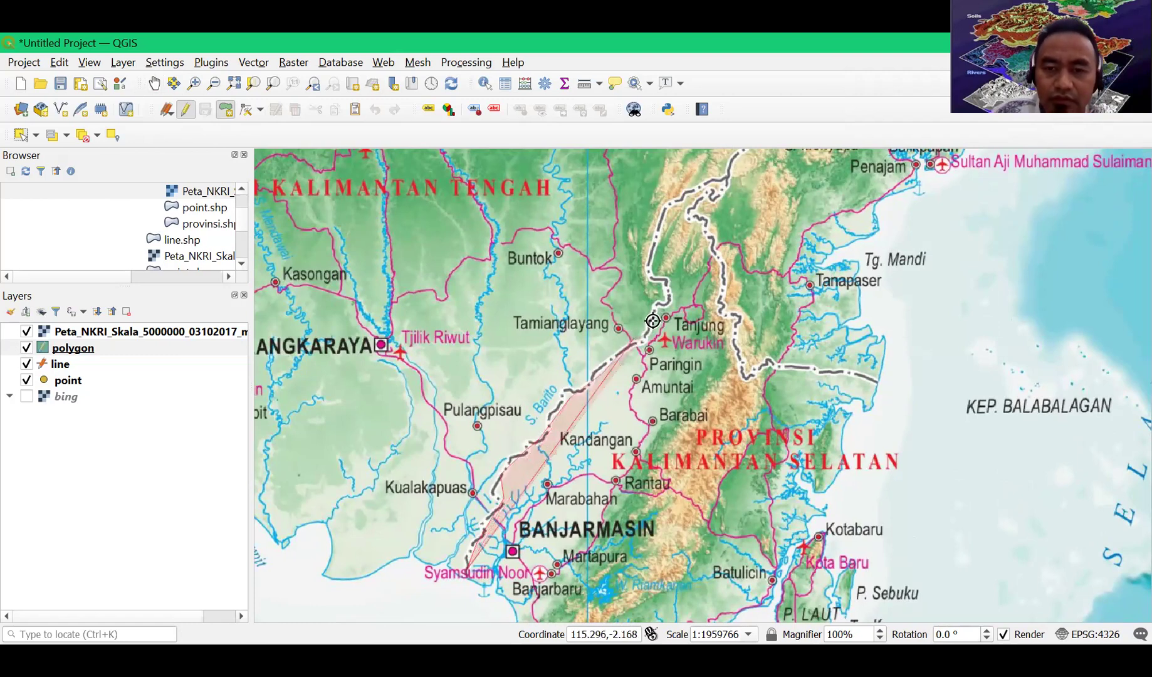
pyautogui.click(660, 300)
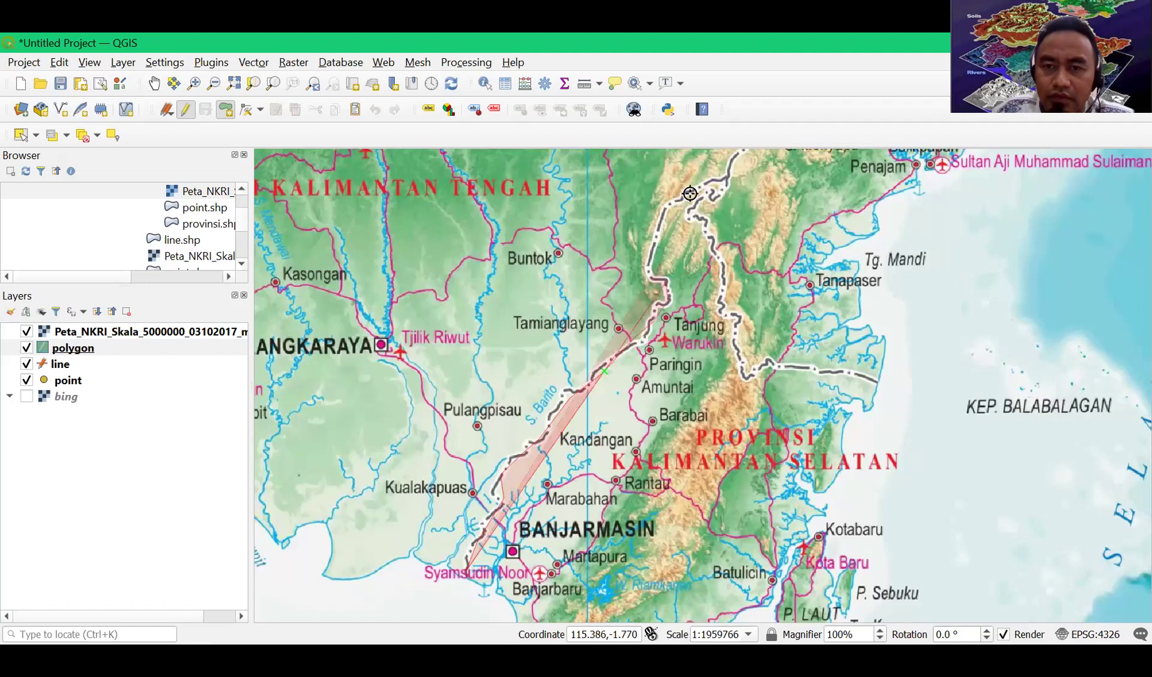
pyautogui.click(716, 183)
pyautogui.click(696, 214)
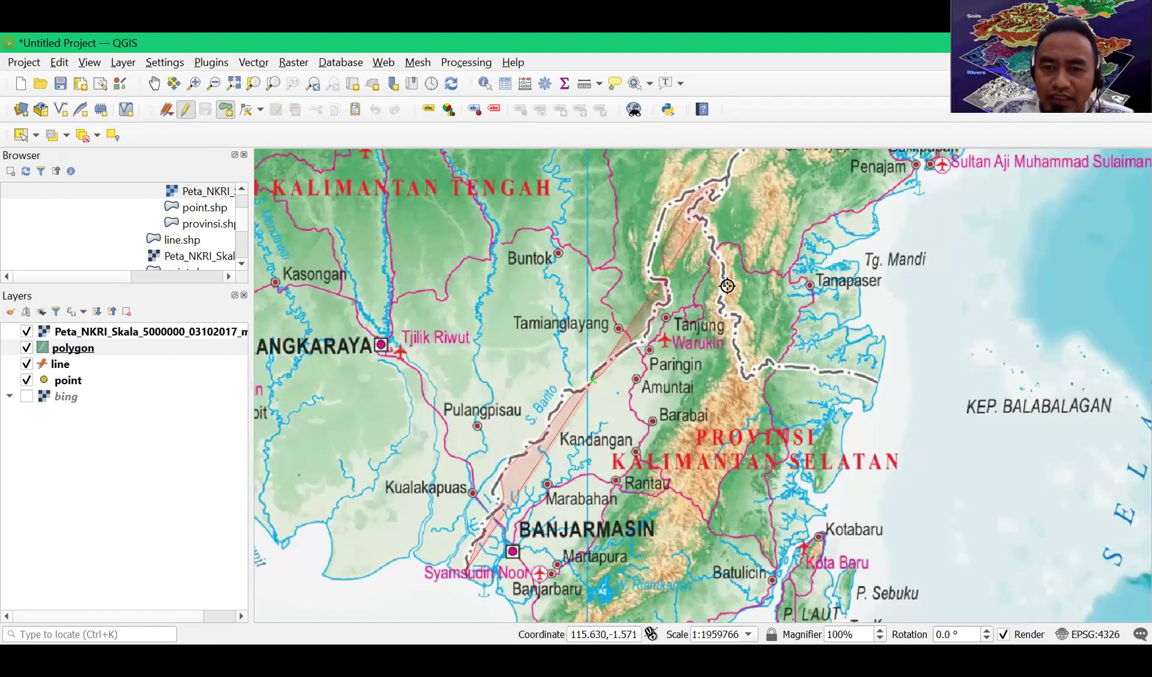
pyautogui.click(741, 354)
pyautogui.click(768, 368)
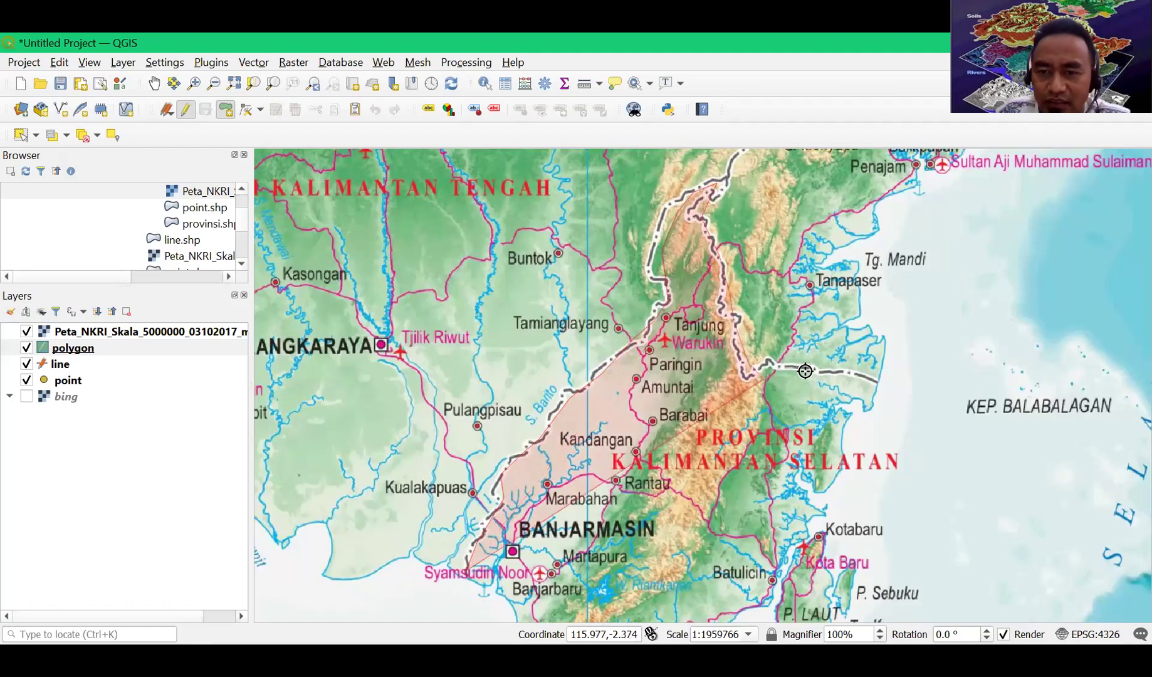
pyautogui.click(876, 380)
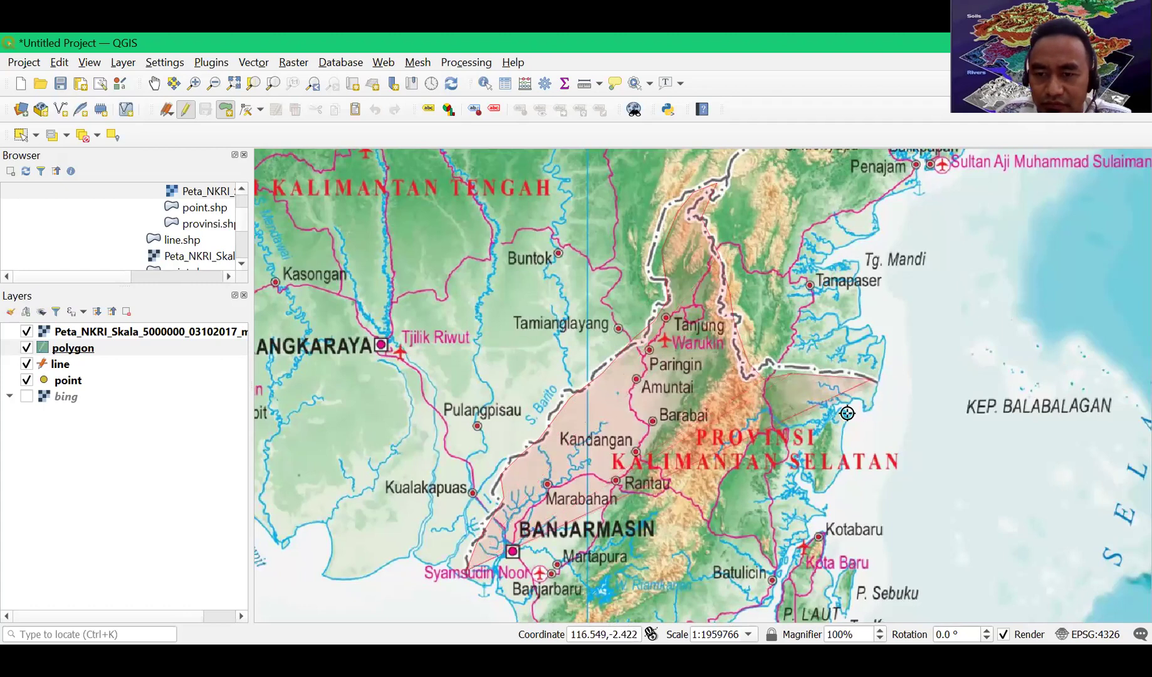
pyautogui.click(841, 433)
pyautogui.click(802, 505)
pyautogui.click(761, 597)
pyautogui.click(724, 609)
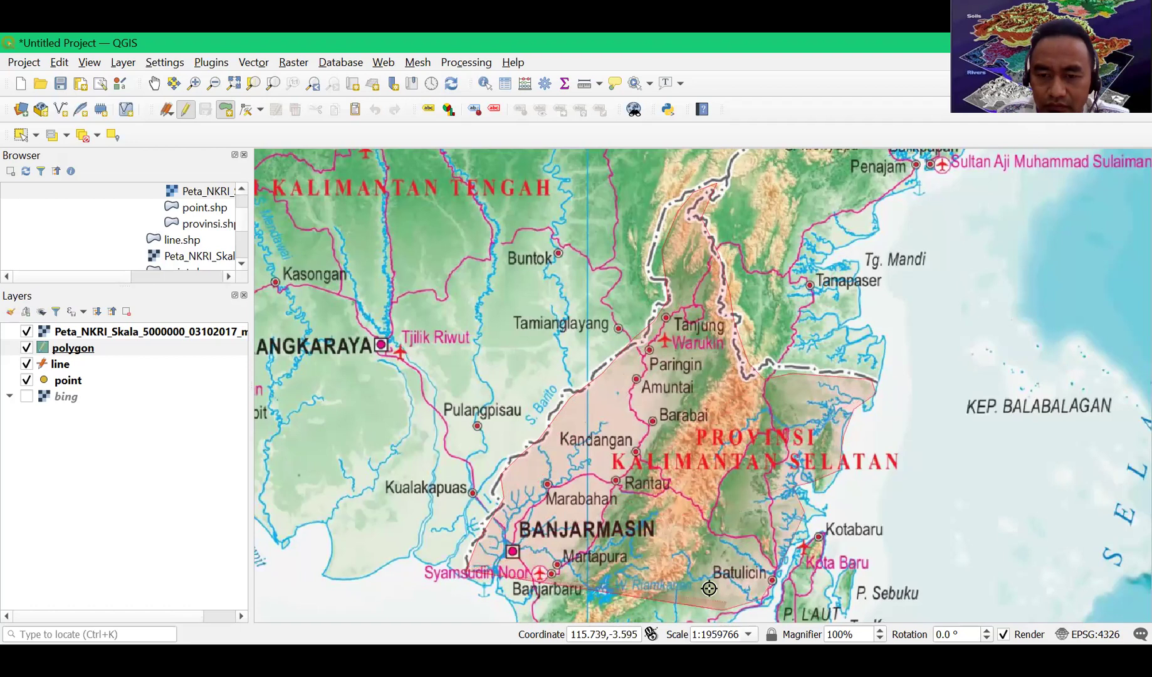
pyautogui.scroll(-1, 705, 581)
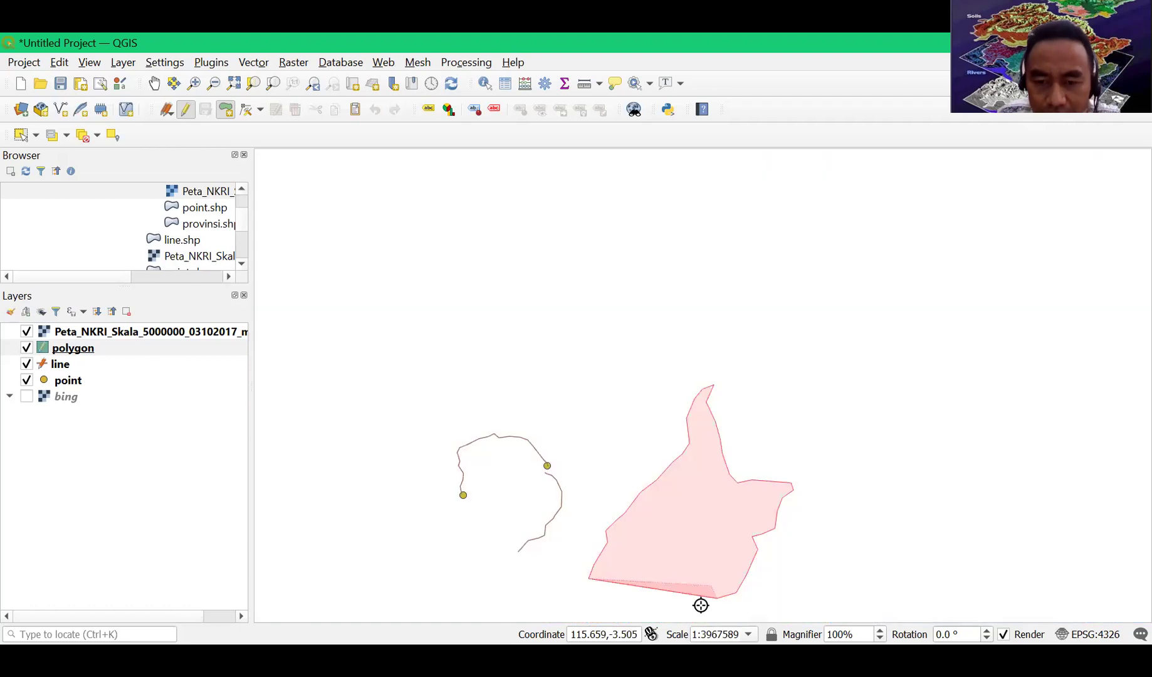
pyautogui.scroll(-1, 695, 609)
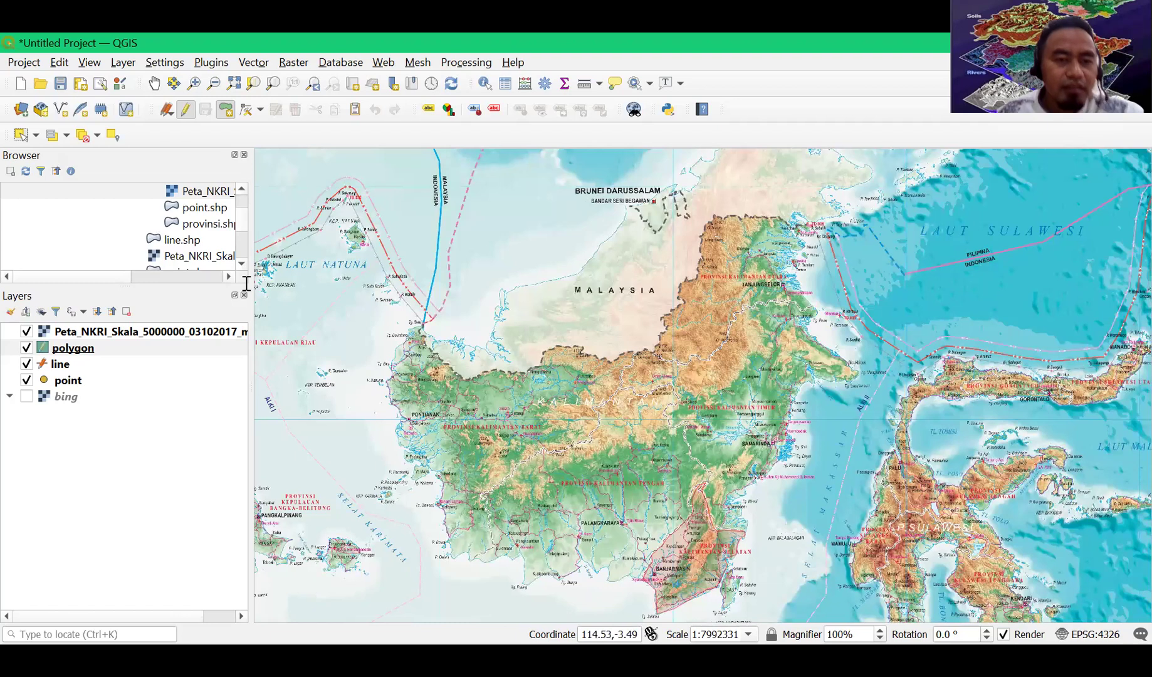
# - Give the traced polygon id 1 and Keterangan "Batas provinsi Kalsel", and save the layer edits
pyautogui.write('1')
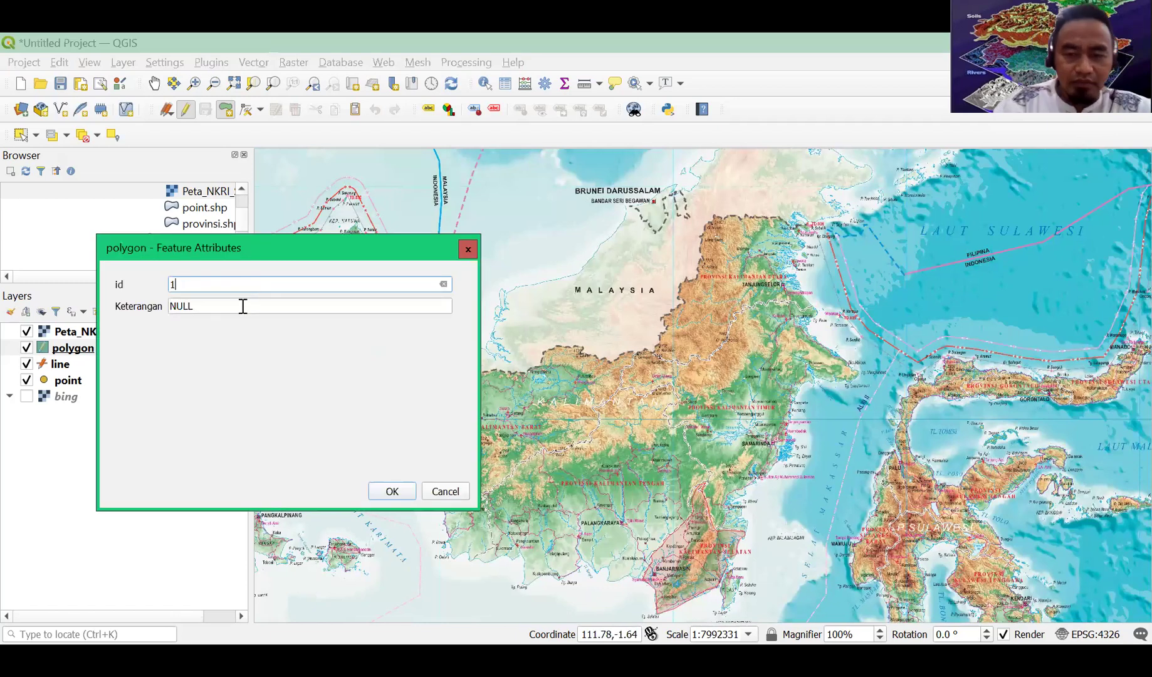
pyautogui.click(243, 306)
pyautogui.write('Bat')
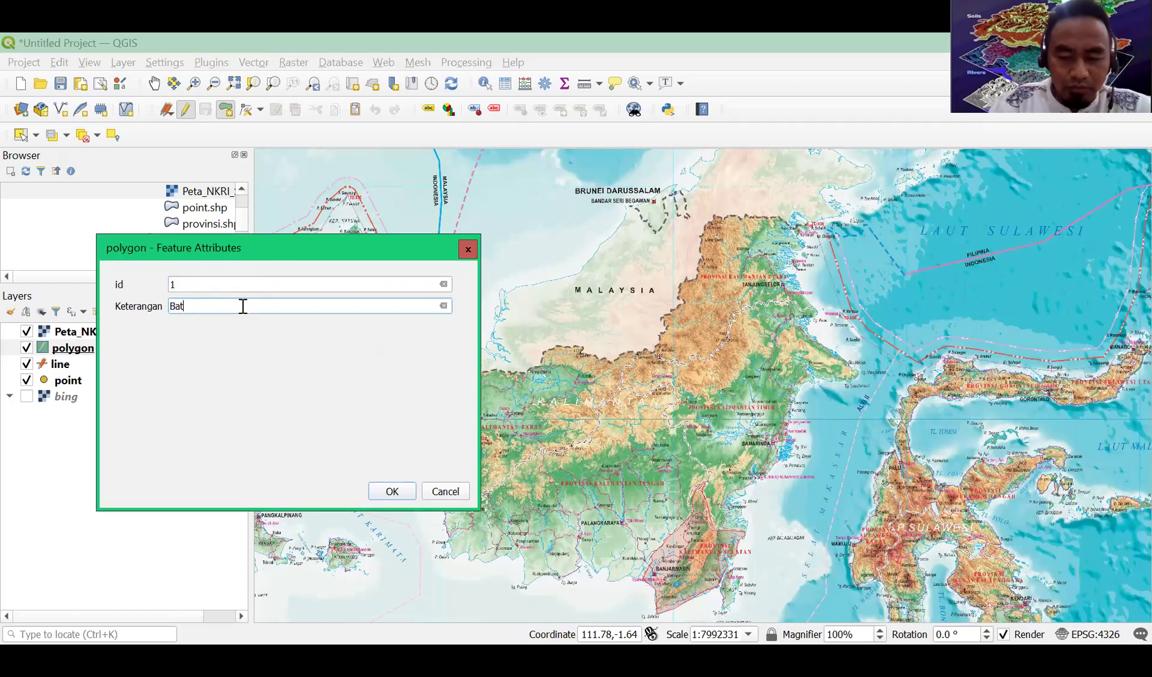
pyautogui.write('as provinsi Kalsel')
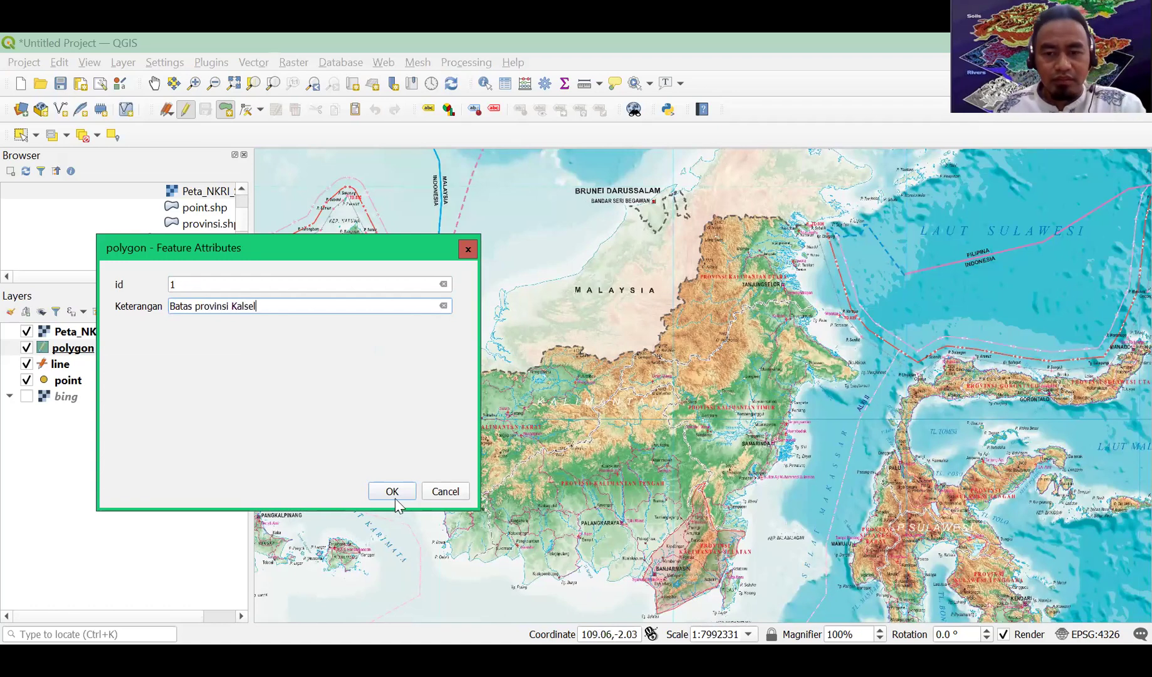
pyautogui.press('Return')
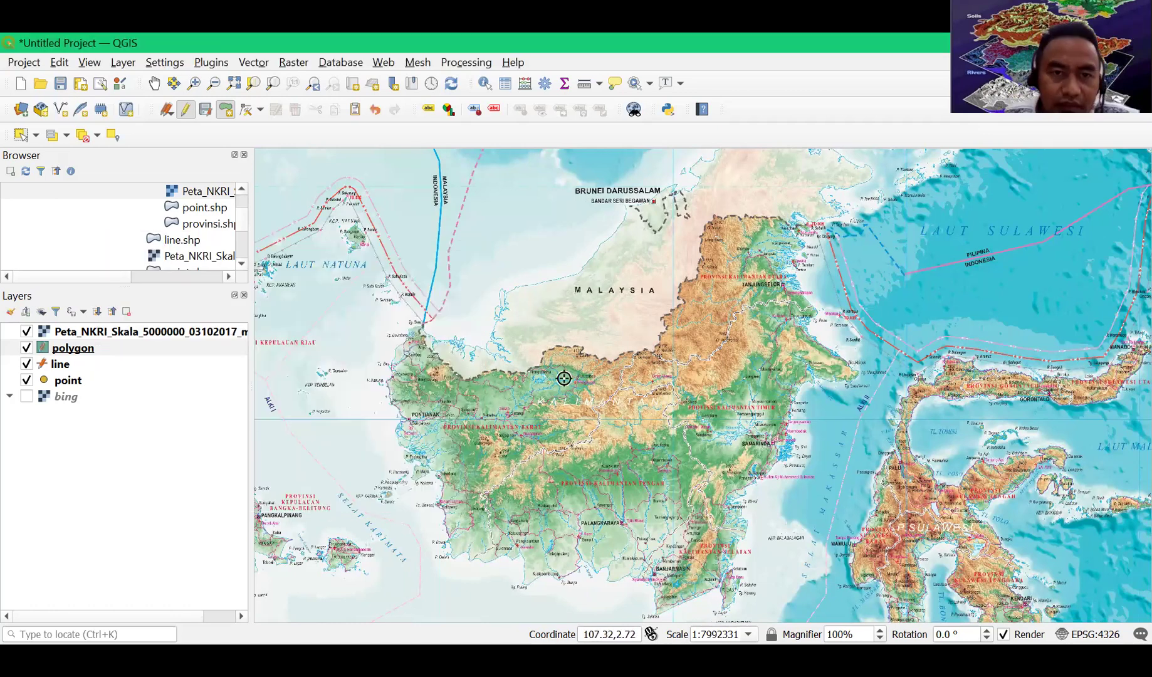
pyautogui.click(206, 110)
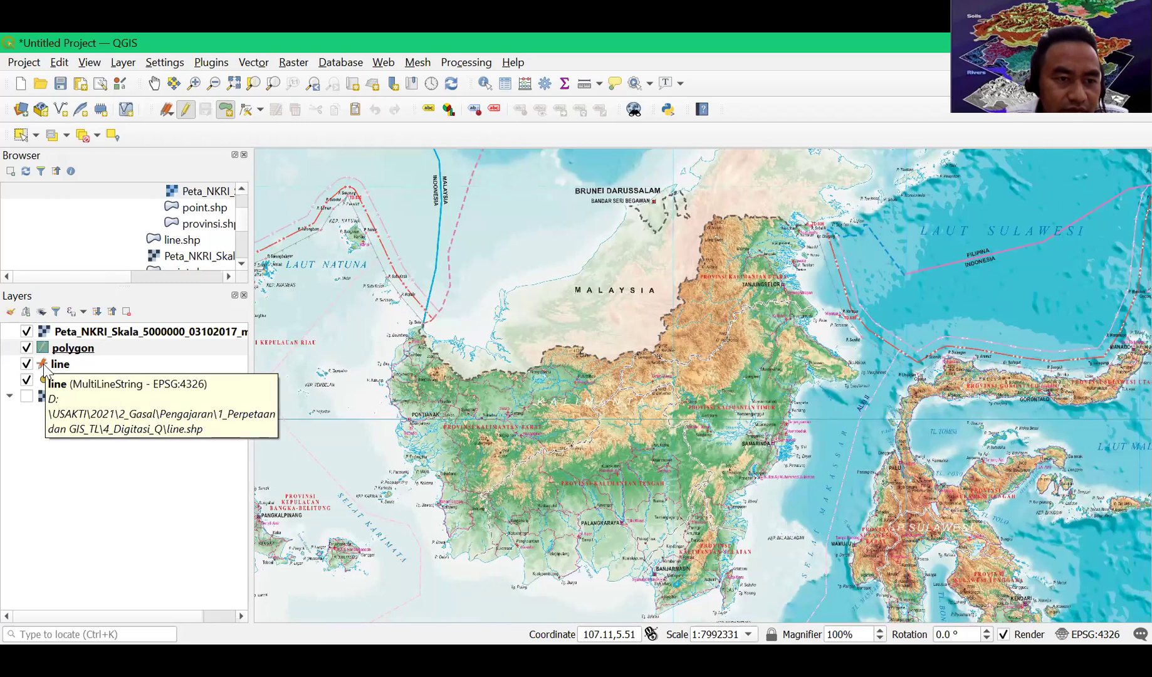
# - Stop editing the line layer with its changes saved, and switch back to editing the polygon layer
pyautogui.click(187, 112)
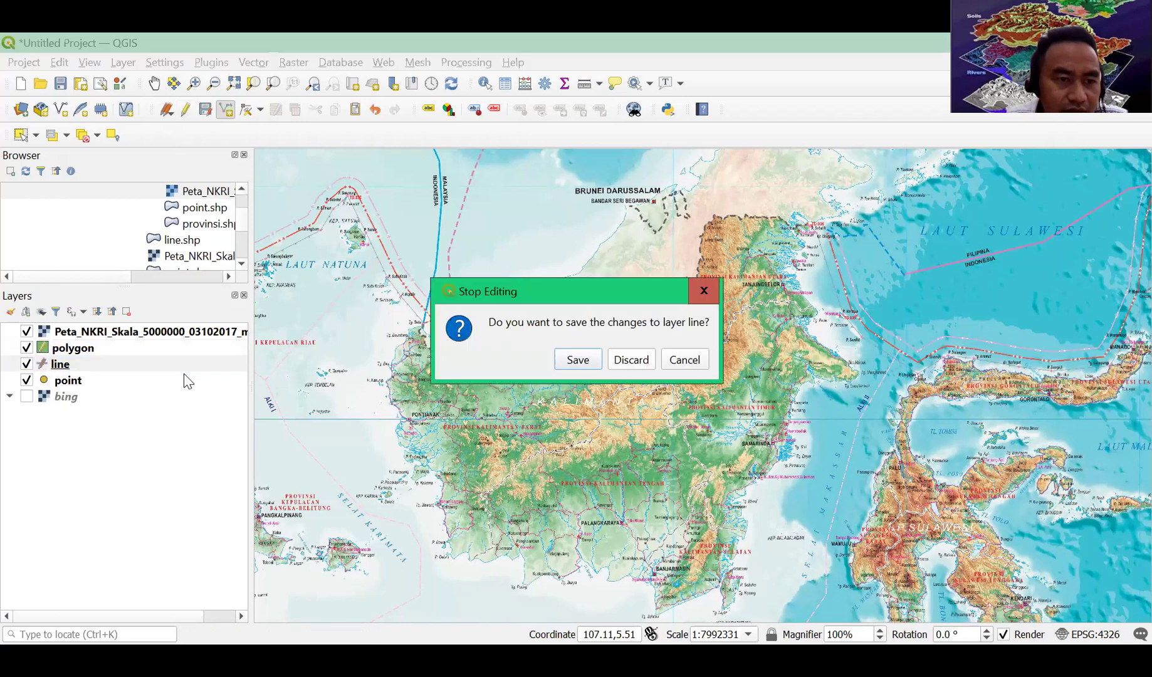
pyautogui.press('Return')
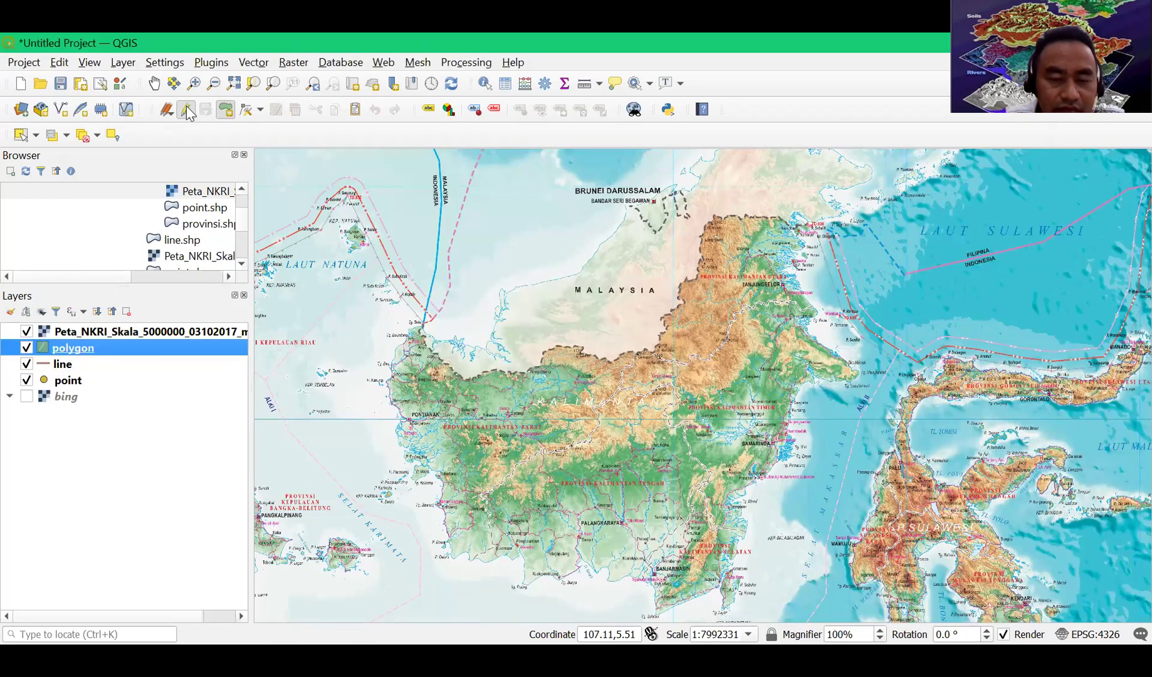
pyautogui.click(187, 111)
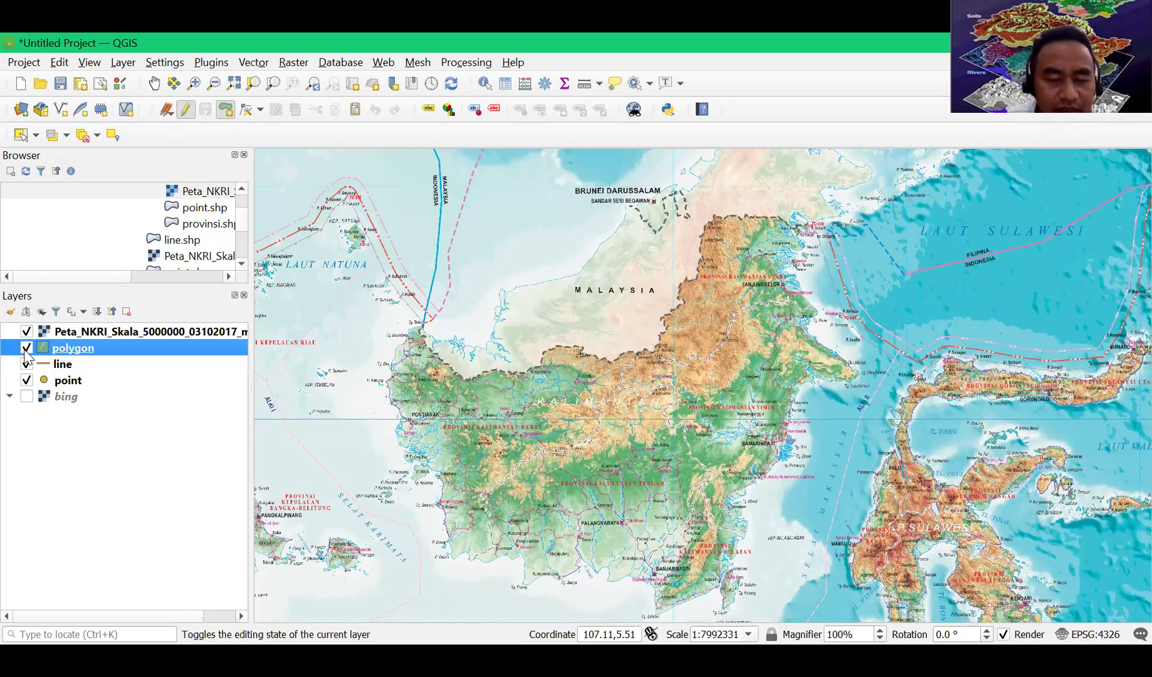
# - Hide the Peta_NKRI raster to check the digitised Kalimantan Selatan polygon, and show the raster again
pyautogui.click(27, 332)
pyautogui.click(27, 332)
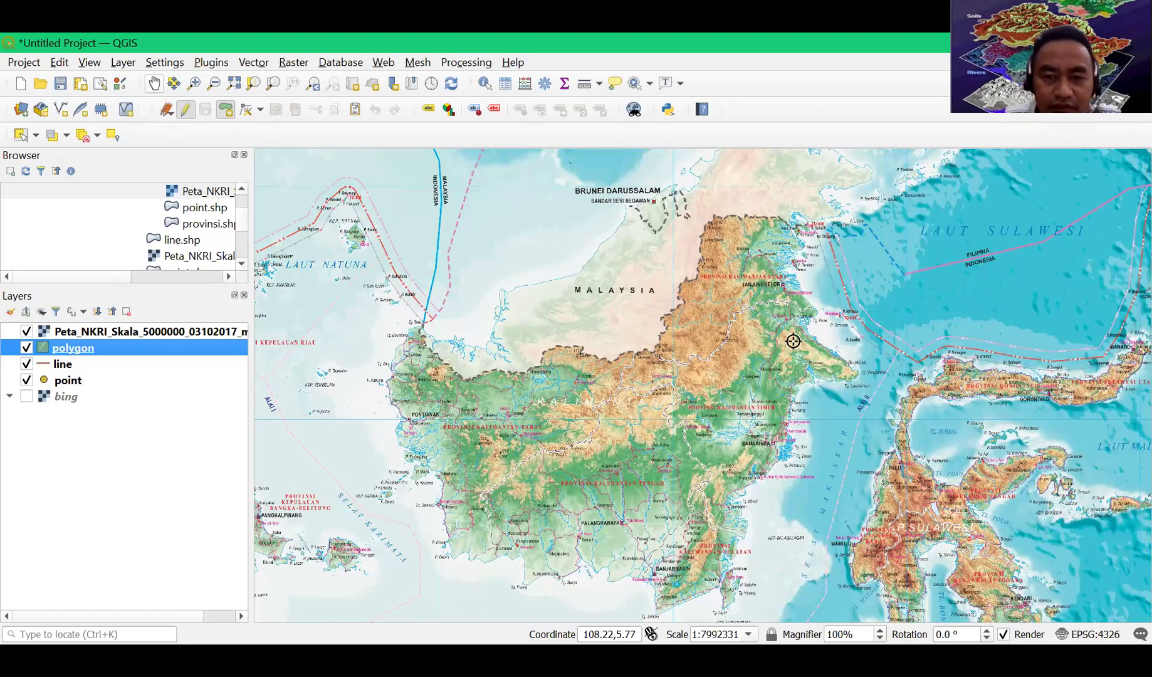
pyautogui.click(699, 441)
pyautogui.click(155, 82)
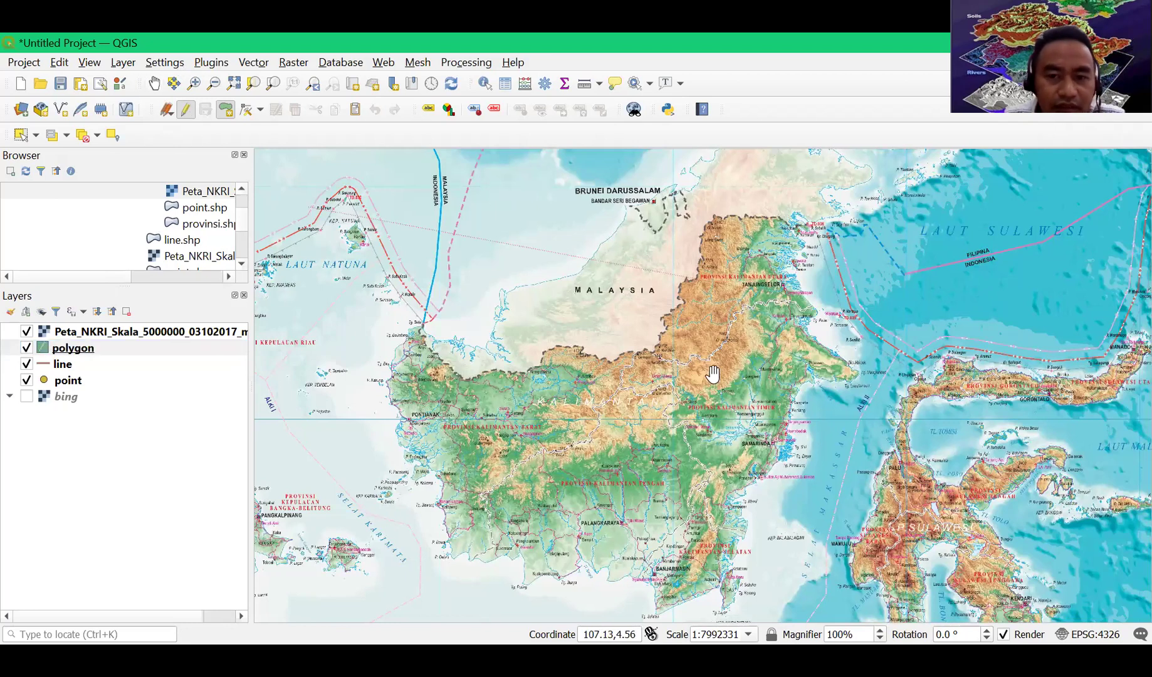
pyautogui.moveTo(618, 345); pyautogui.dragTo(591, 358)
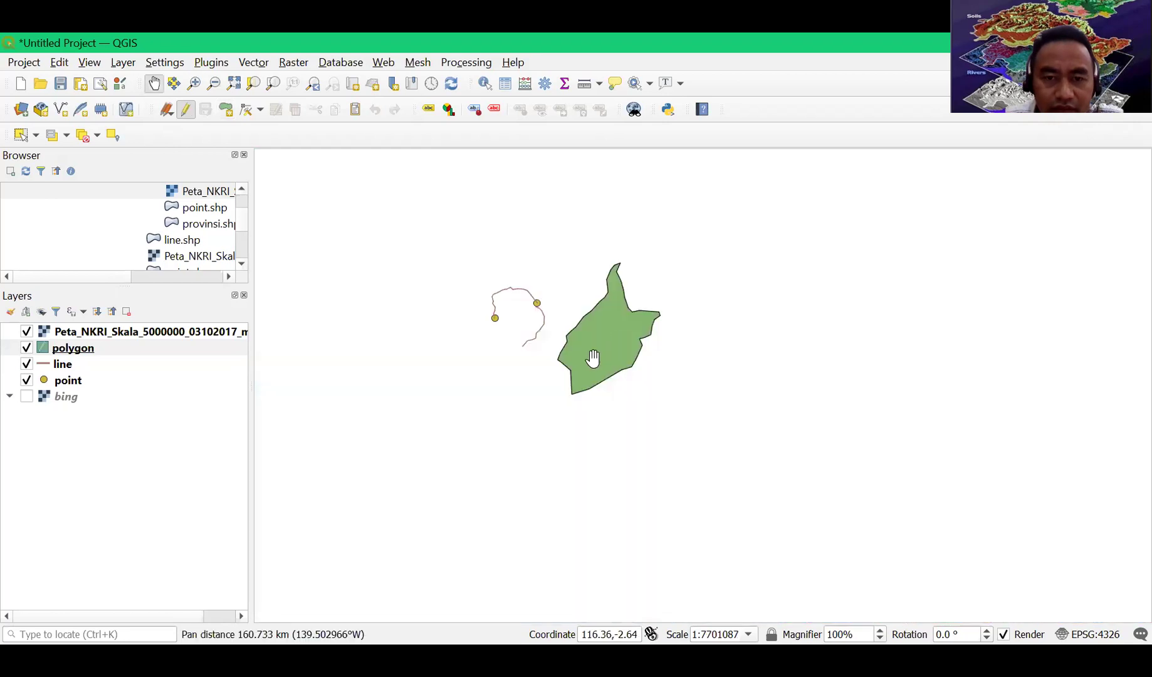
pyautogui.scroll(-1, 602, 366)
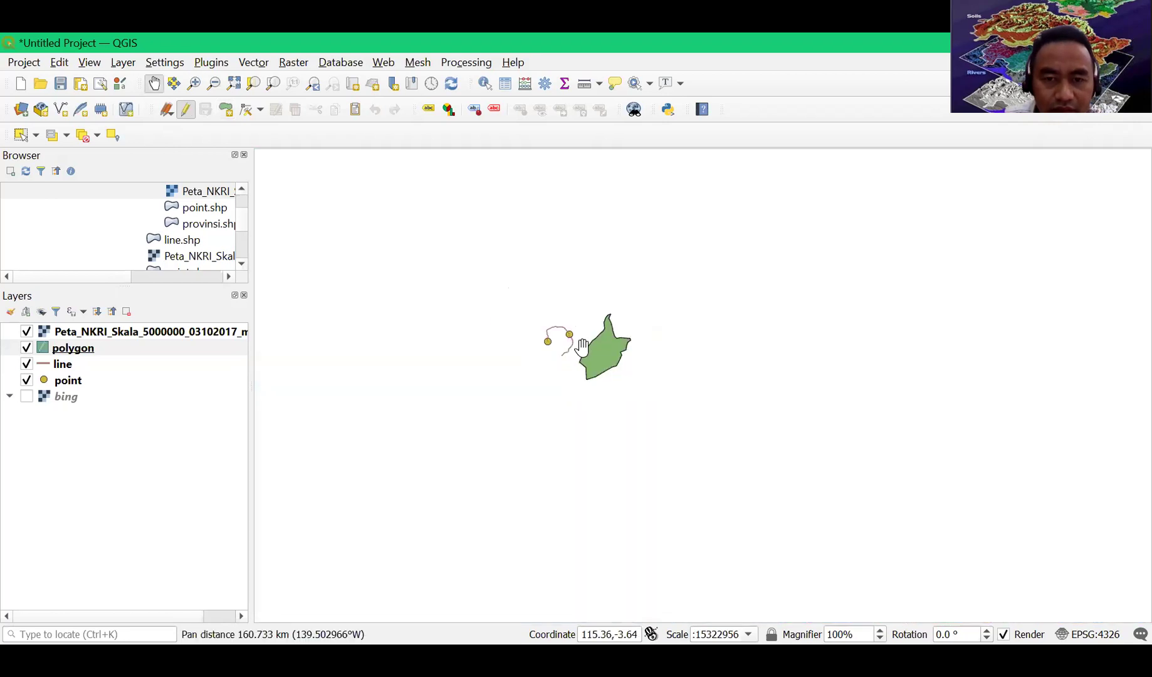
# - Compare the digitised Kalimantan Selatan polygon and lines with the Peta_NKRI raster, viewing the area with the raster shown and hidden
pyautogui.scroll(3, 582, 346)
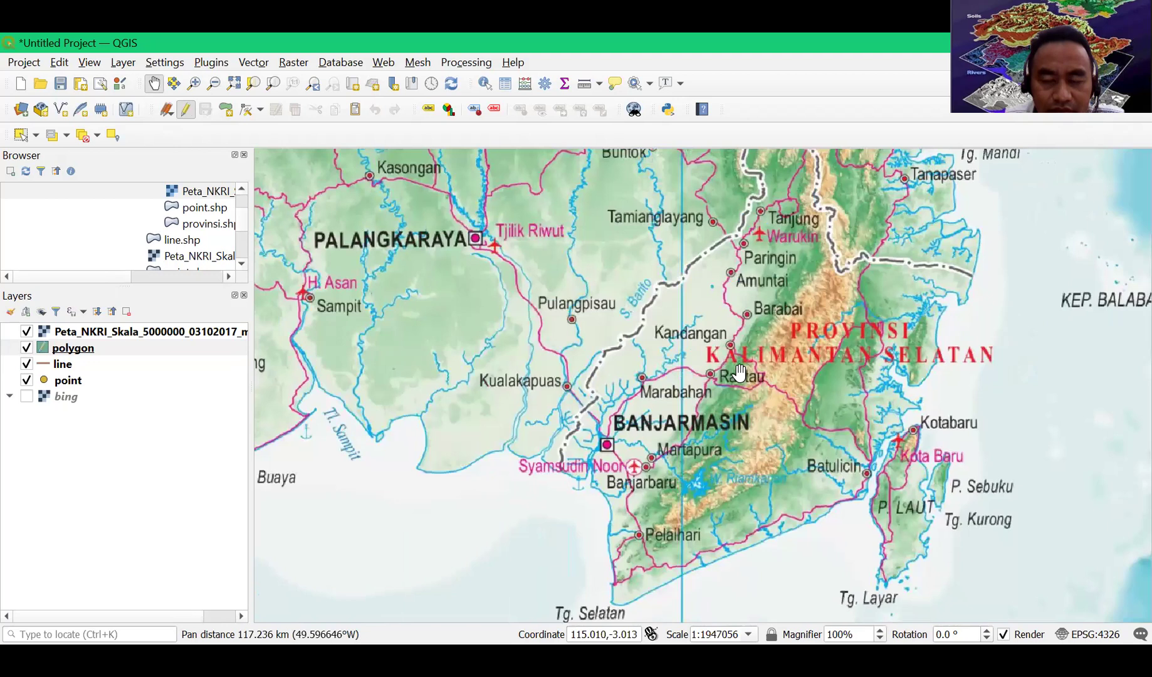
pyautogui.scroll(-1, 724, 354)
pyautogui.moveTo(722, 351); pyautogui.dragTo(684, 384)
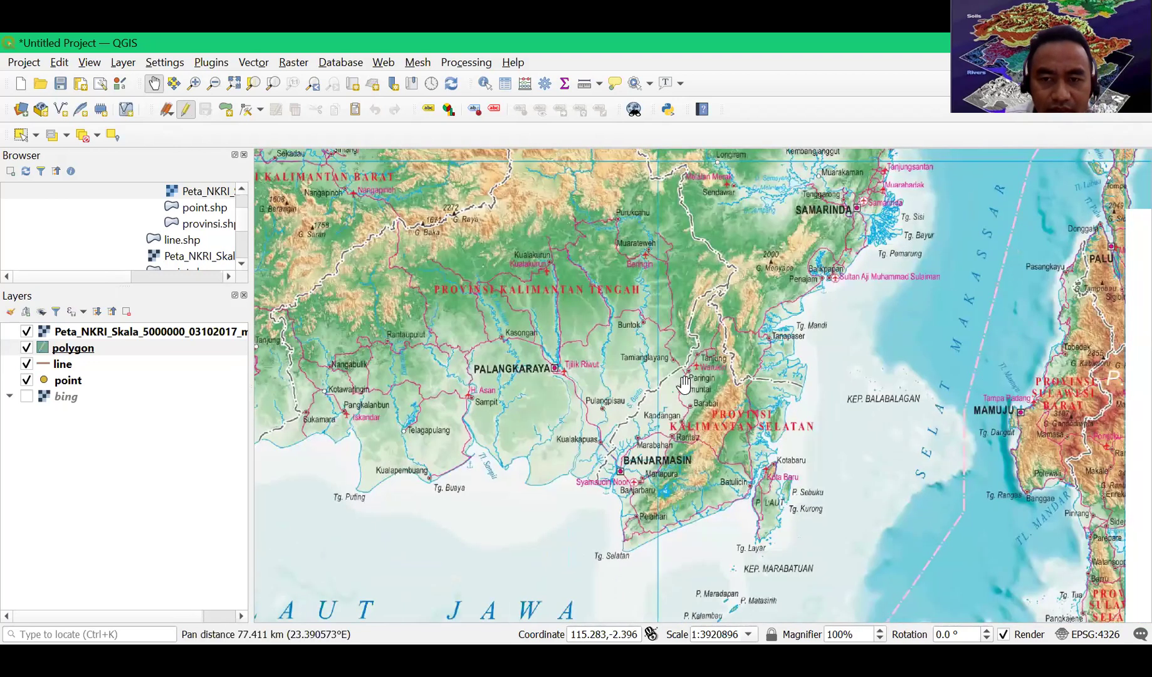
pyautogui.scroll(-1, 684, 383)
pyautogui.scroll(1, 733, 386)
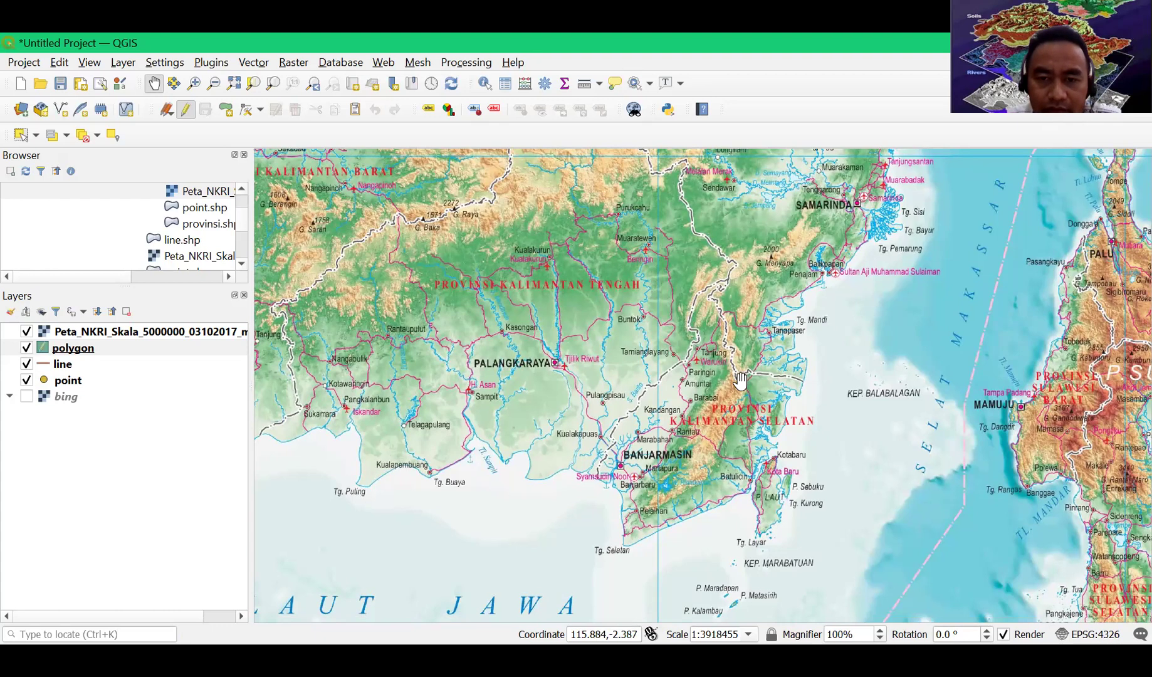
pyautogui.scroll(1, 740, 375)
pyautogui.moveTo(712, 422); pyautogui.dragTo(813, 351)
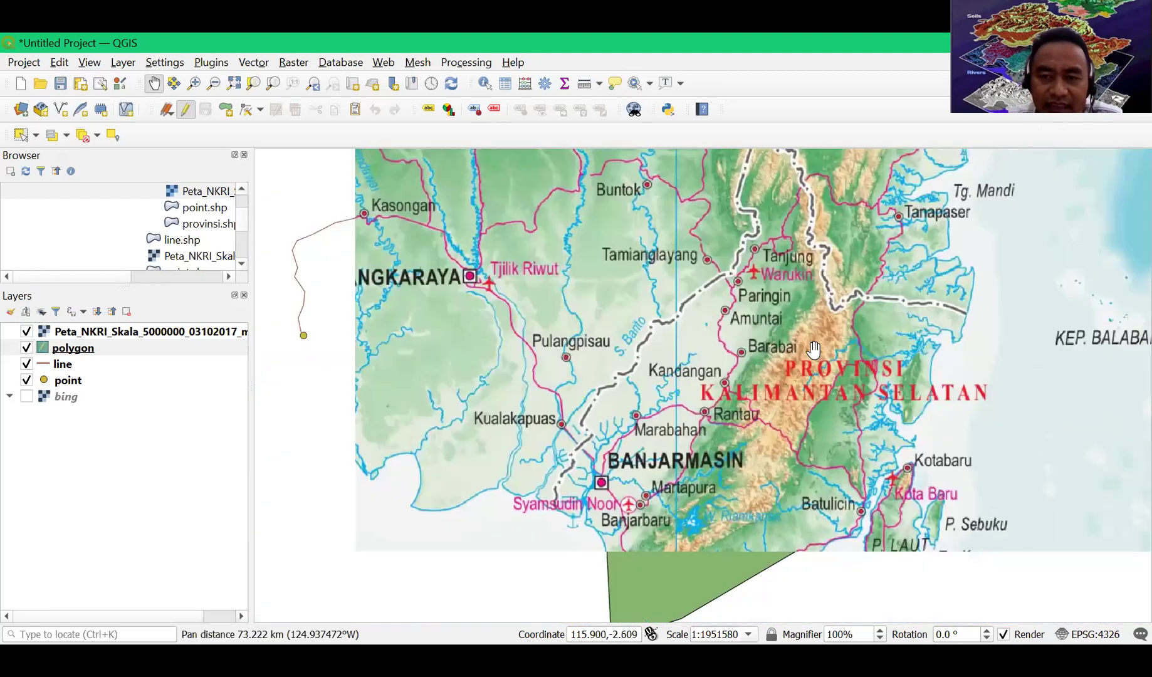
pyautogui.moveTo(637, 408); pyautogui.dragTo(613, 448)
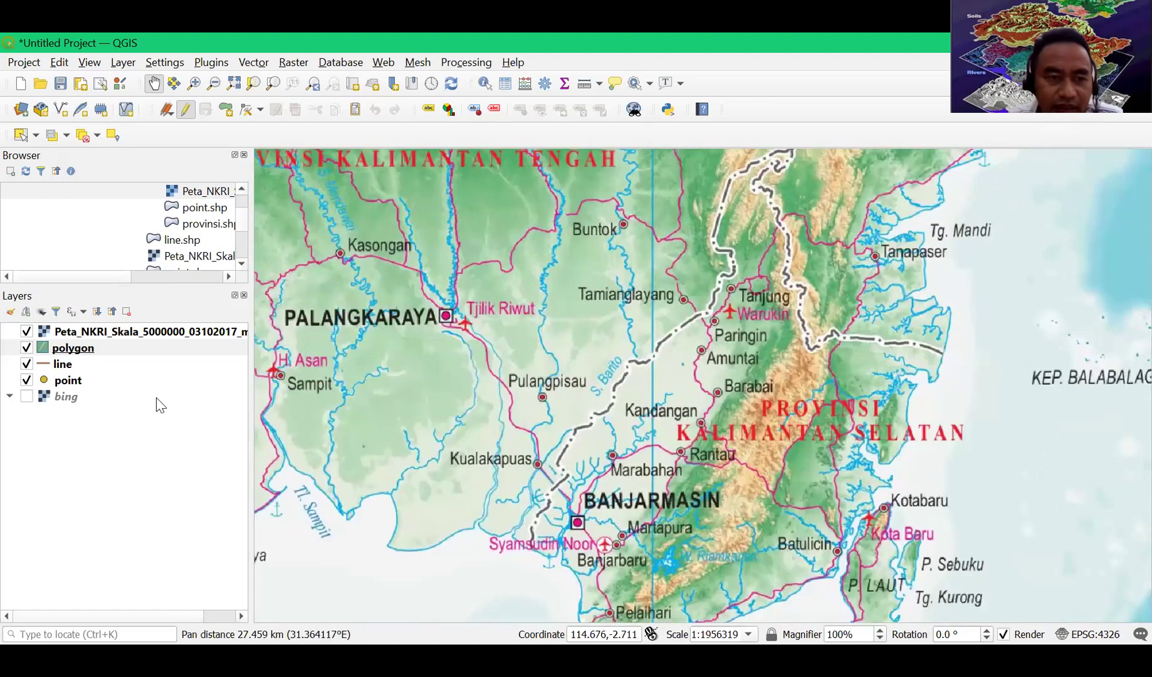
pyautogui.click(32, 341)
pyautogui.click(27, 332)
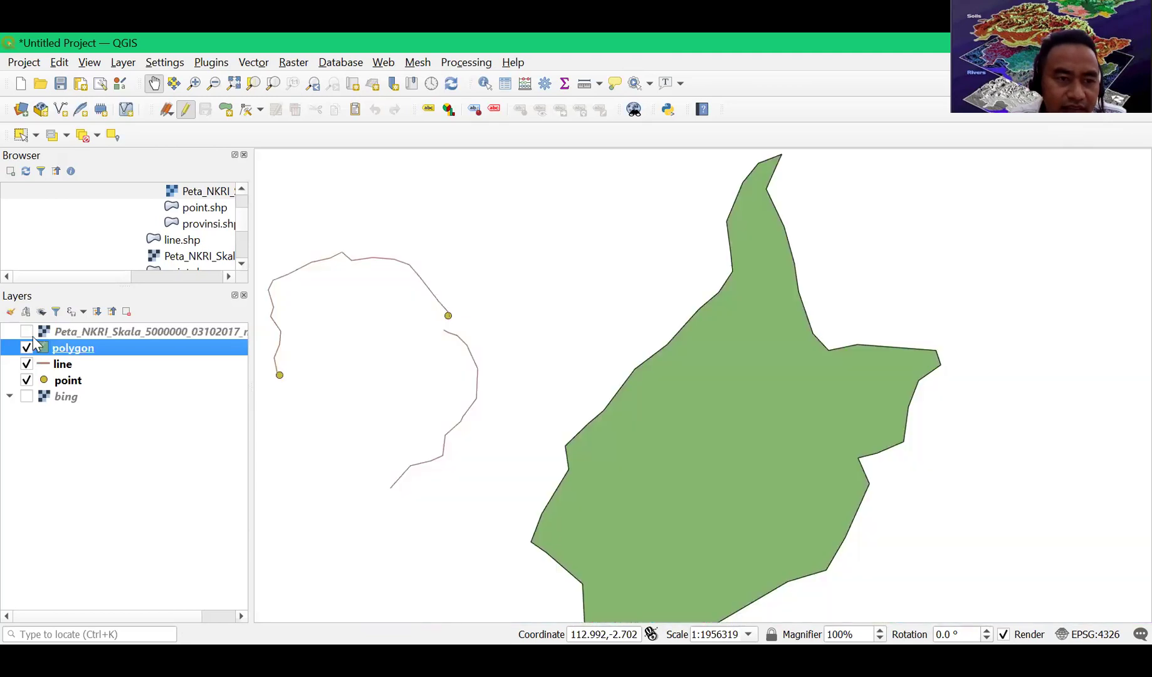
pyautogui.click(26, 331)
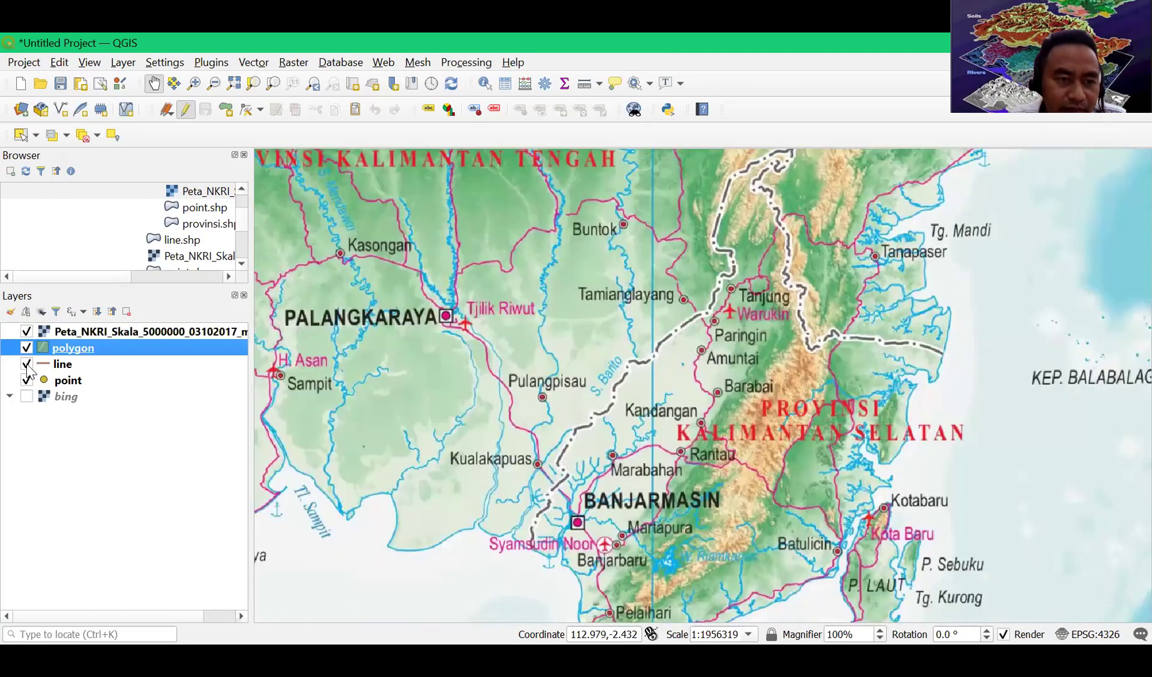
# - Hide the line and polygon layers and switch the Peta_NKRI raster on and off to check the digitised city points, leaving only the points visible
pyautogui.click(26, 363)
pyautogui.click(27, 347)
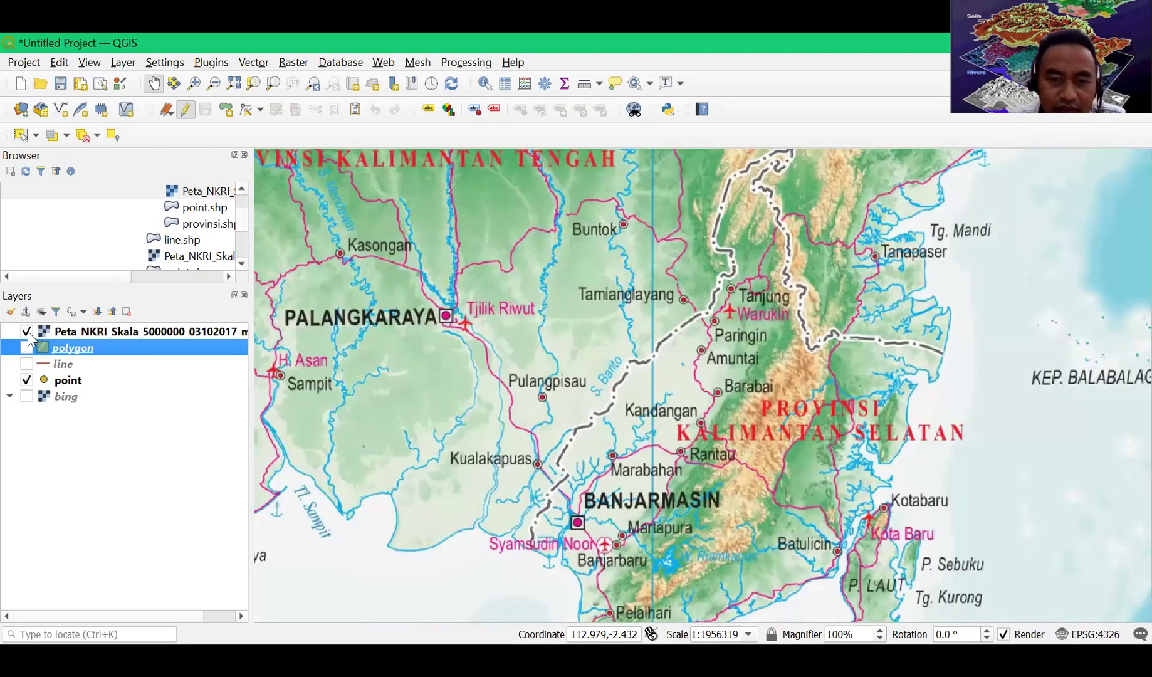
pyautogui.click(27, 332)
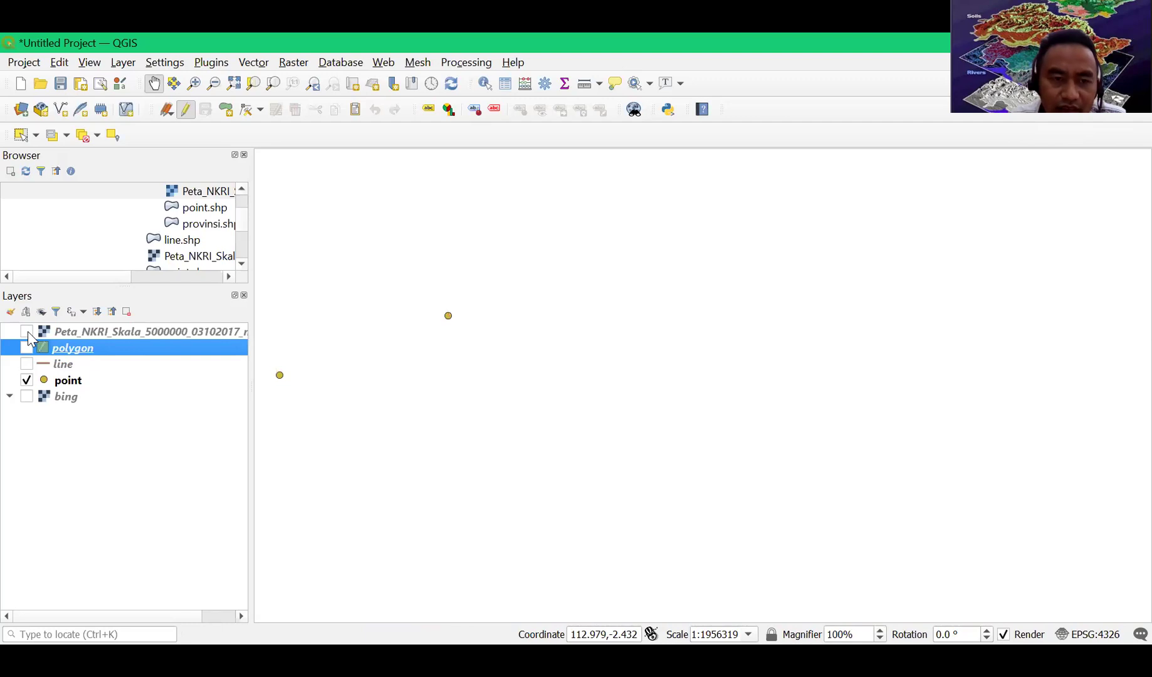
pyautogui.click(26, 331)
pyautogui.click(26, 332)
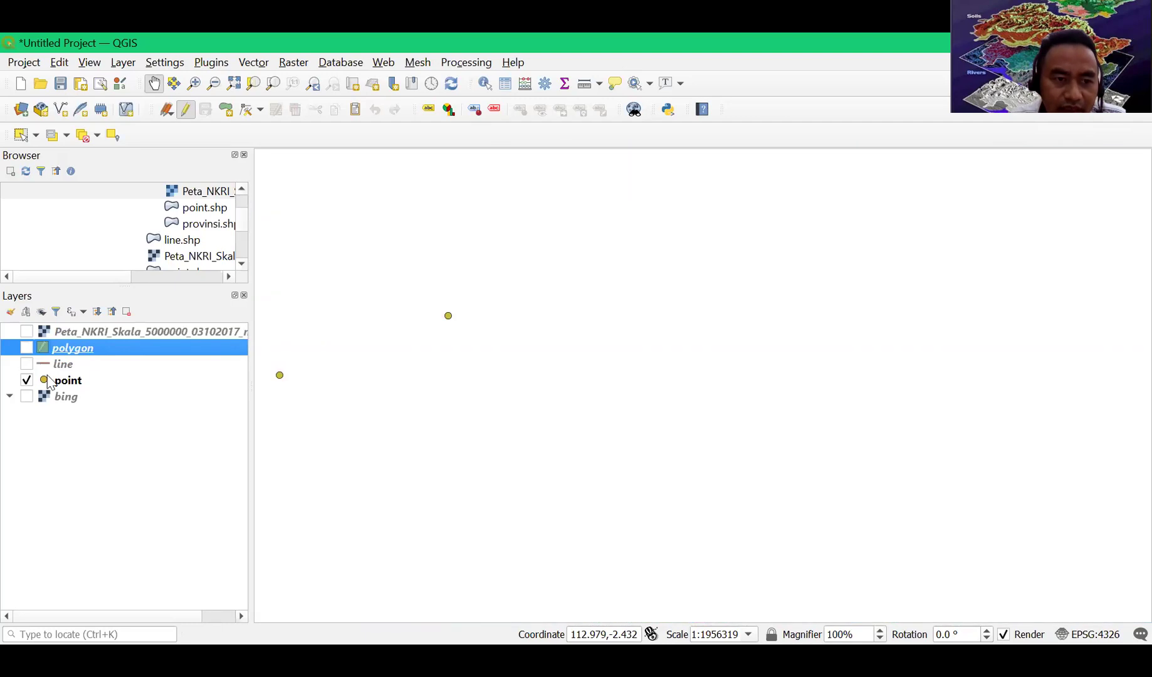
pyautogui.click(26, 331)
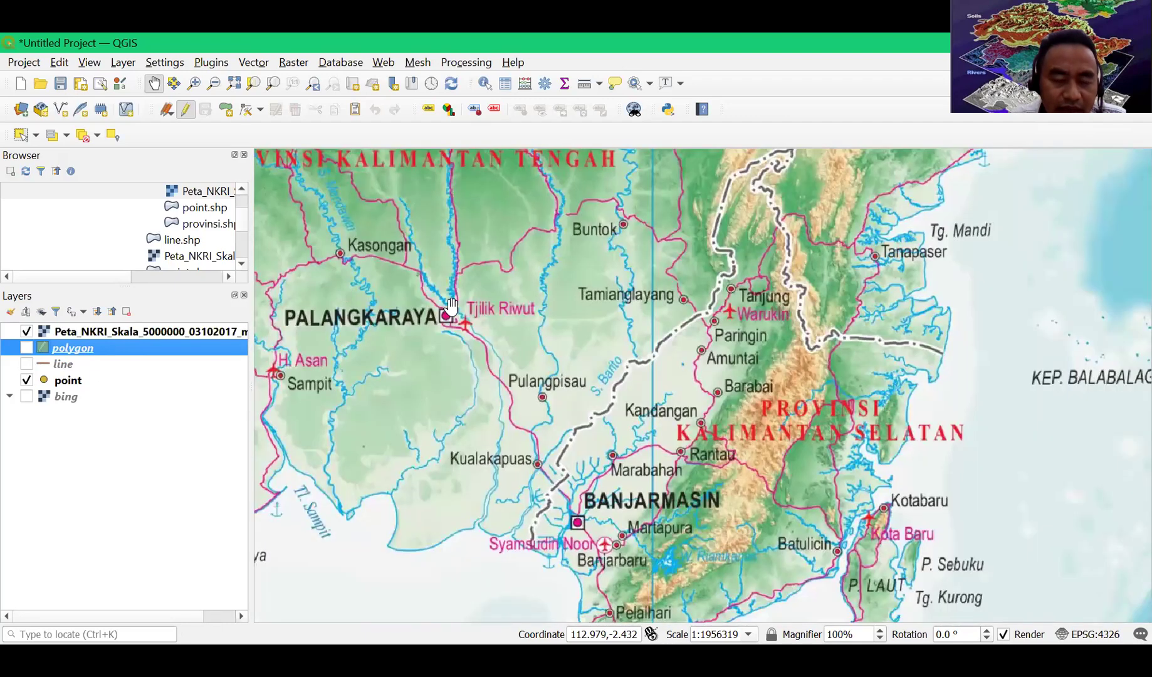
pyautogui.click(27, 332)
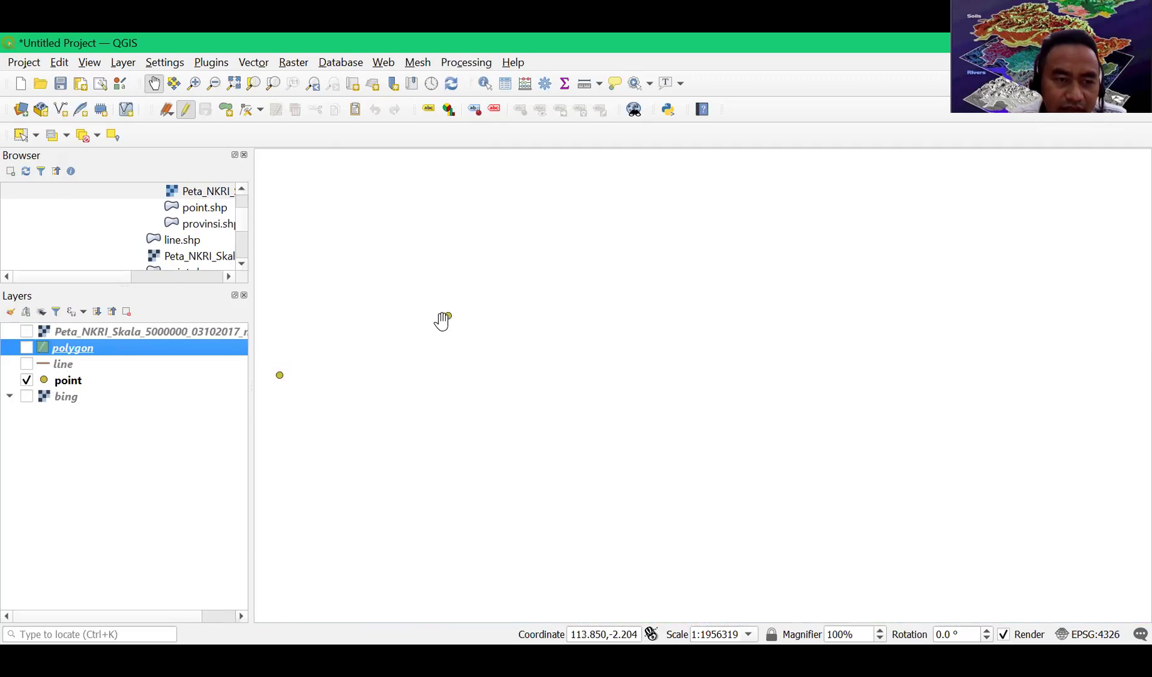
pyautogui.click(187, 111)
pyautogui.moveTo(447, 321); pyautogui.dragTo(702, 384)
pyautogui.moveTo(435, 372); pyautogui.dragTo(397, 341)
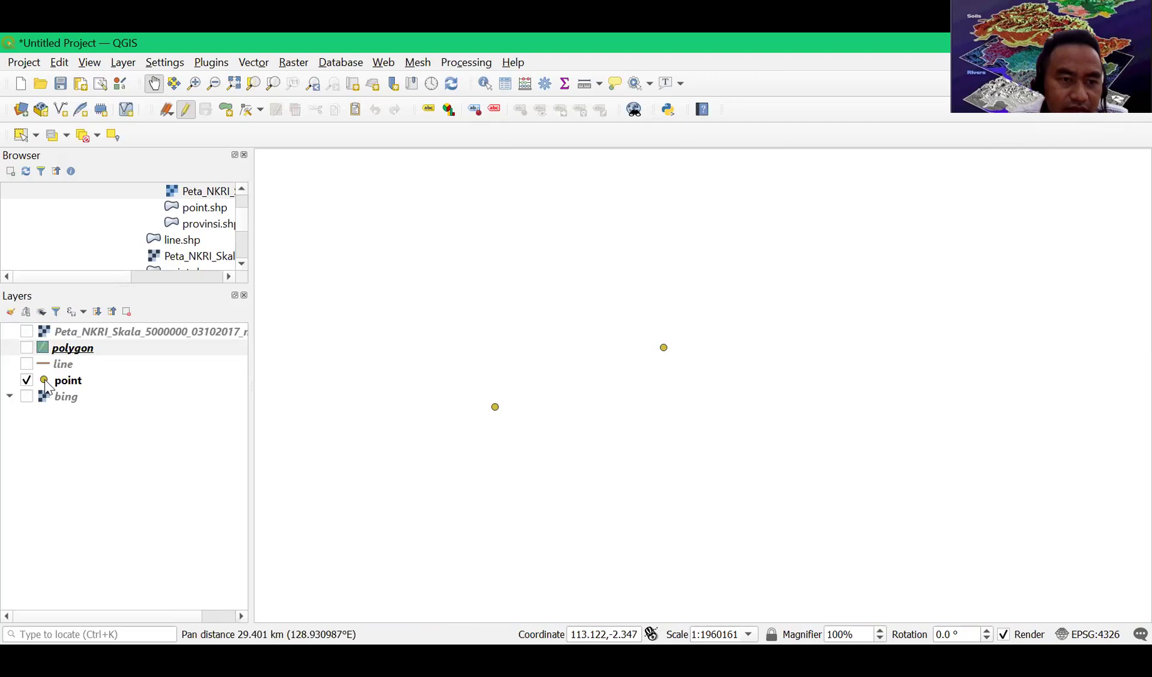
# - Change the symbol of the point layer to the preset "diamond red"
pyautogui.click(45, 384)
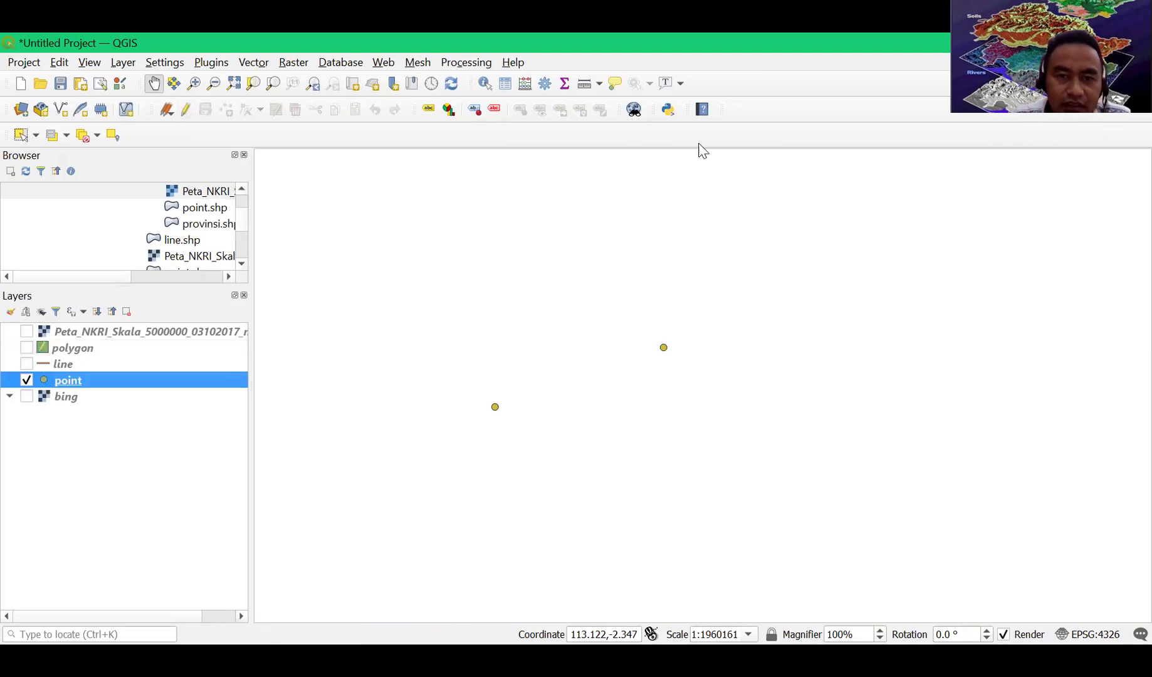
pyautogui.doubleClick(82, 384)
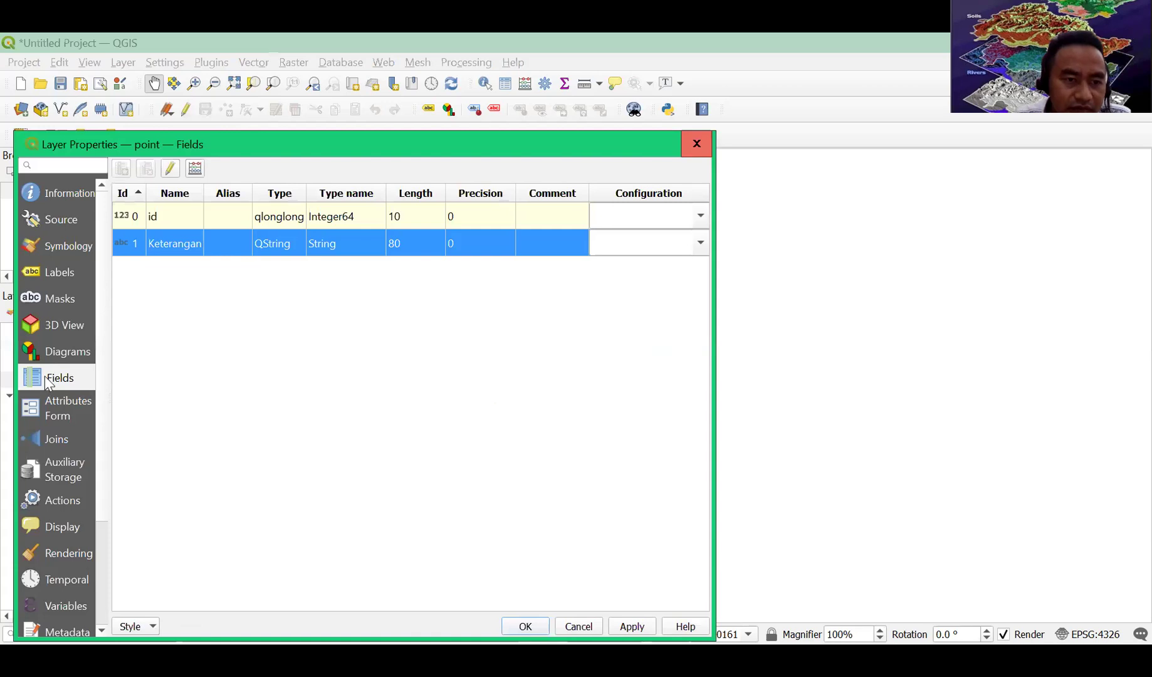
pyautogui.press('Escape')
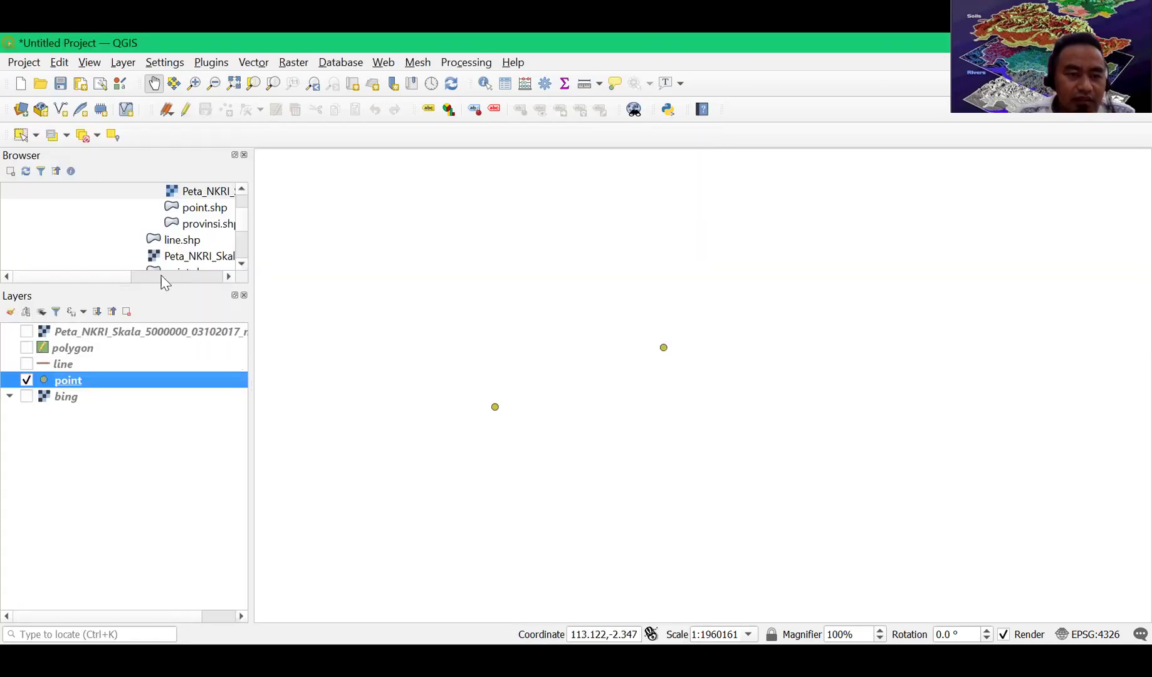
pyautogui.doubleClick(82, 379)
pyautogui.click(76, 278)
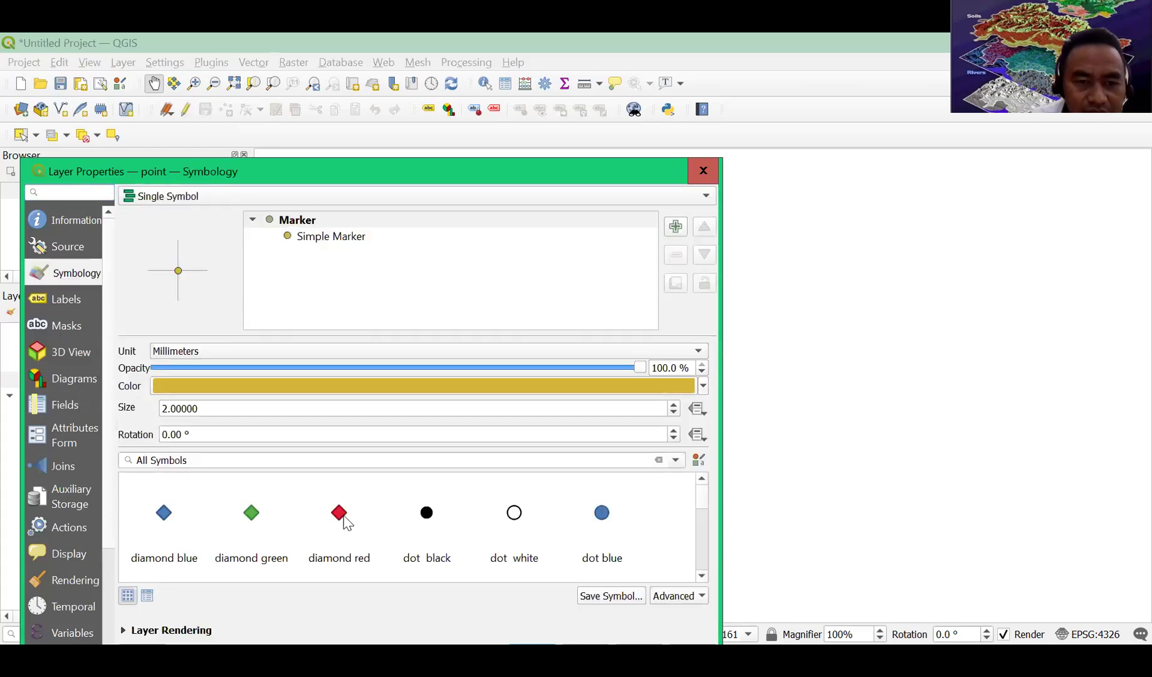
pyautogui.click(340, 513)
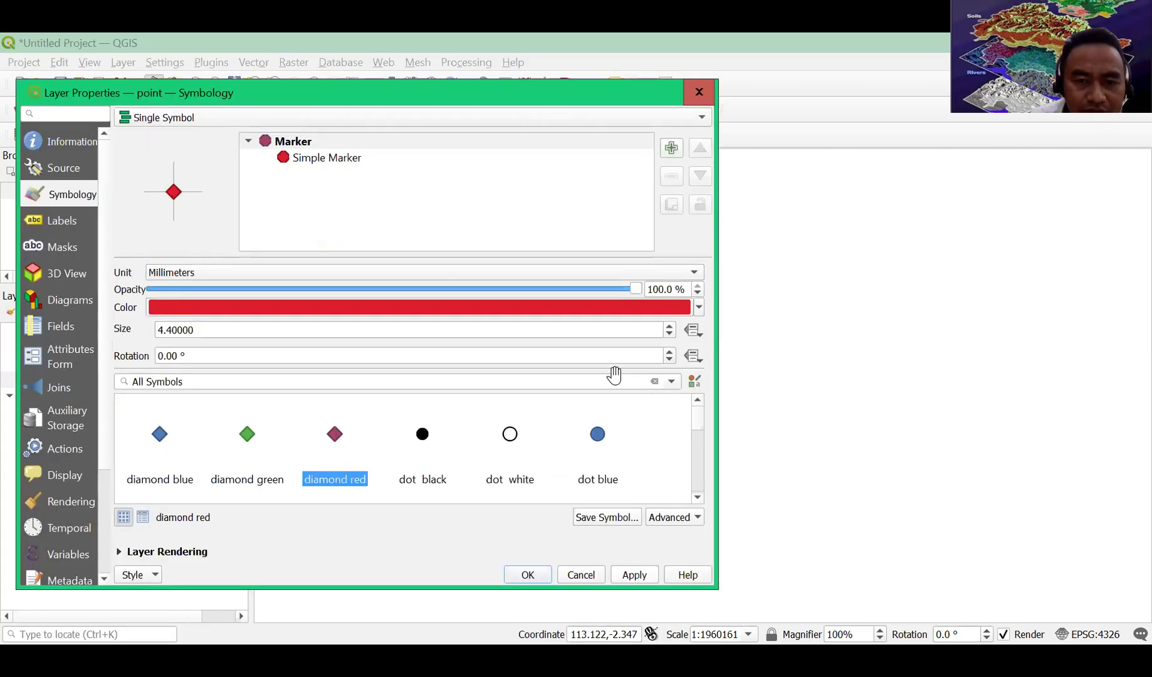
pyautogui.press('Return')
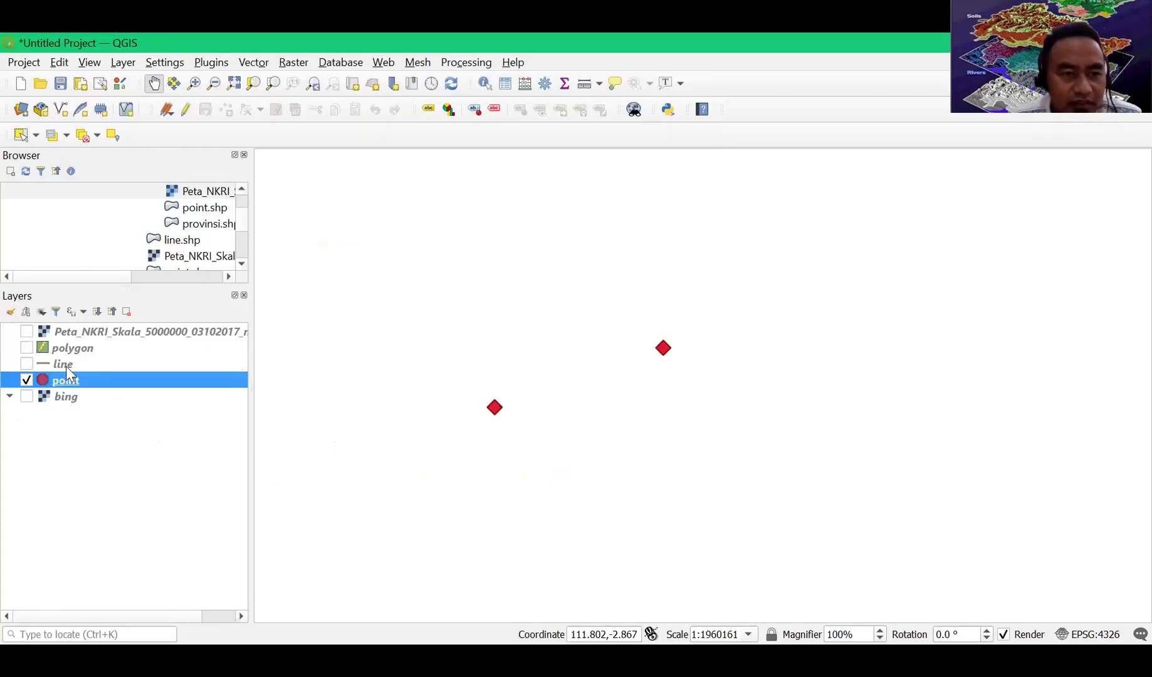
# - Display only the line layer and set its symbol colour to dark blue #2115a4
pyautogui.click(27, 376)
pyautogui.click(26, 364)
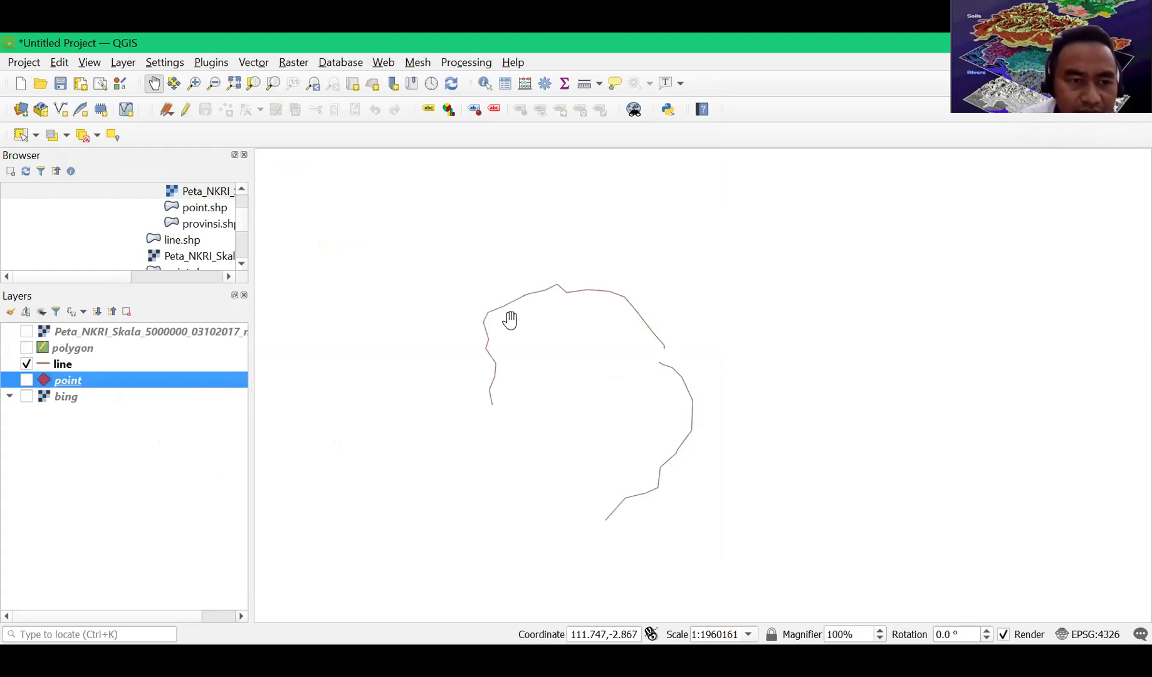
pyautogui.click(47, 368)
pyautogui.doubleClick(43, 364)
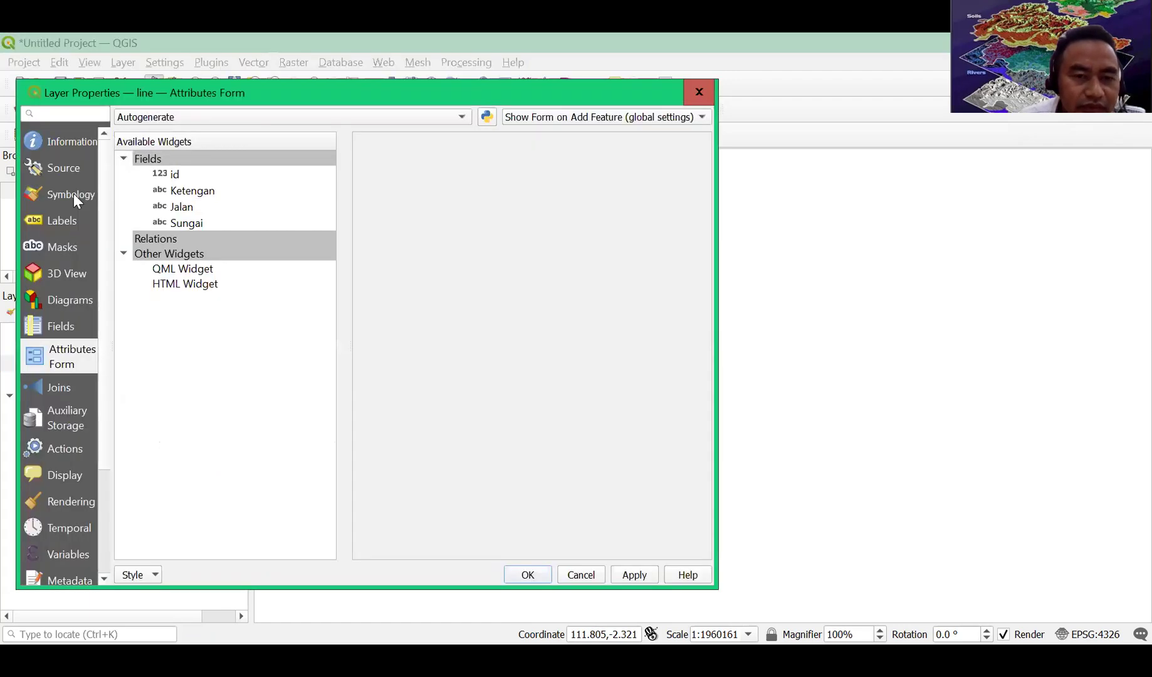
pyautogui.click(73, 196)
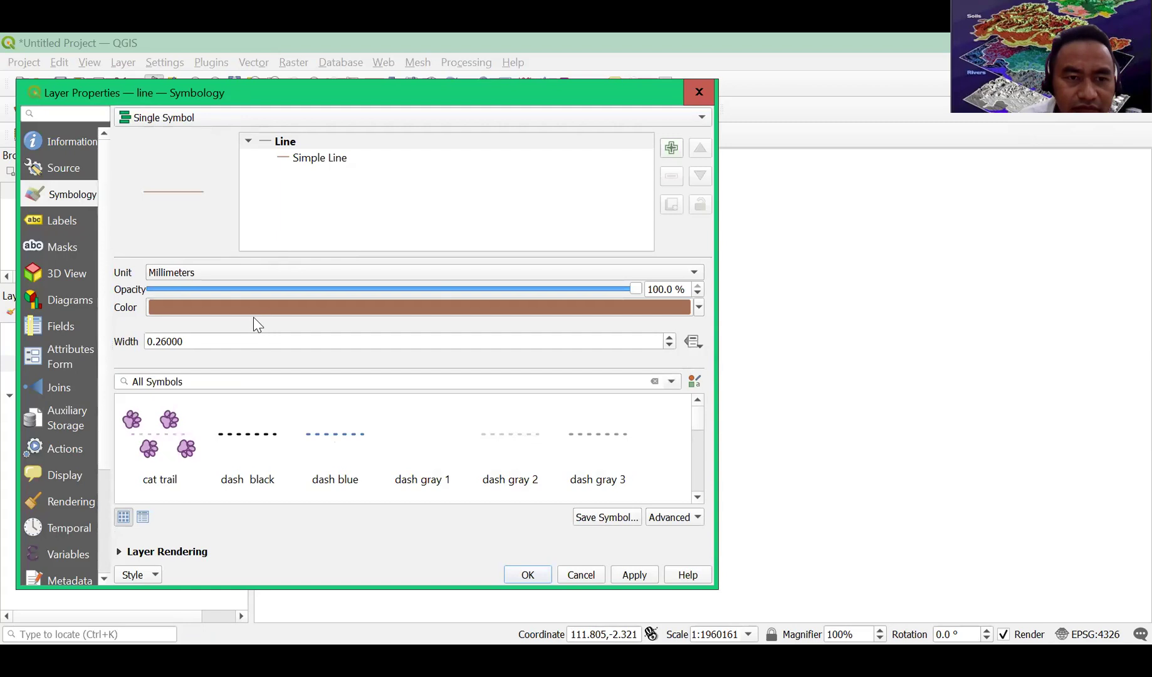
pyautogui.click(219, 307)
pyautogui.click(277, 277)
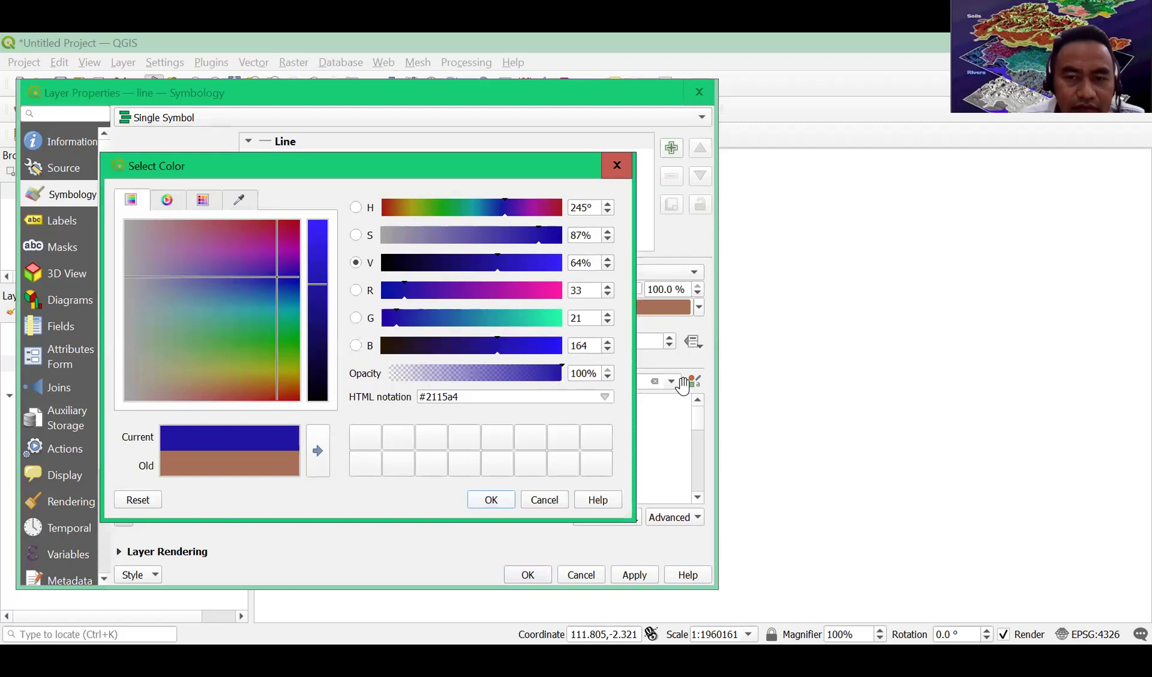
pyautogui.press('Return')
pyautogui.press('Return')
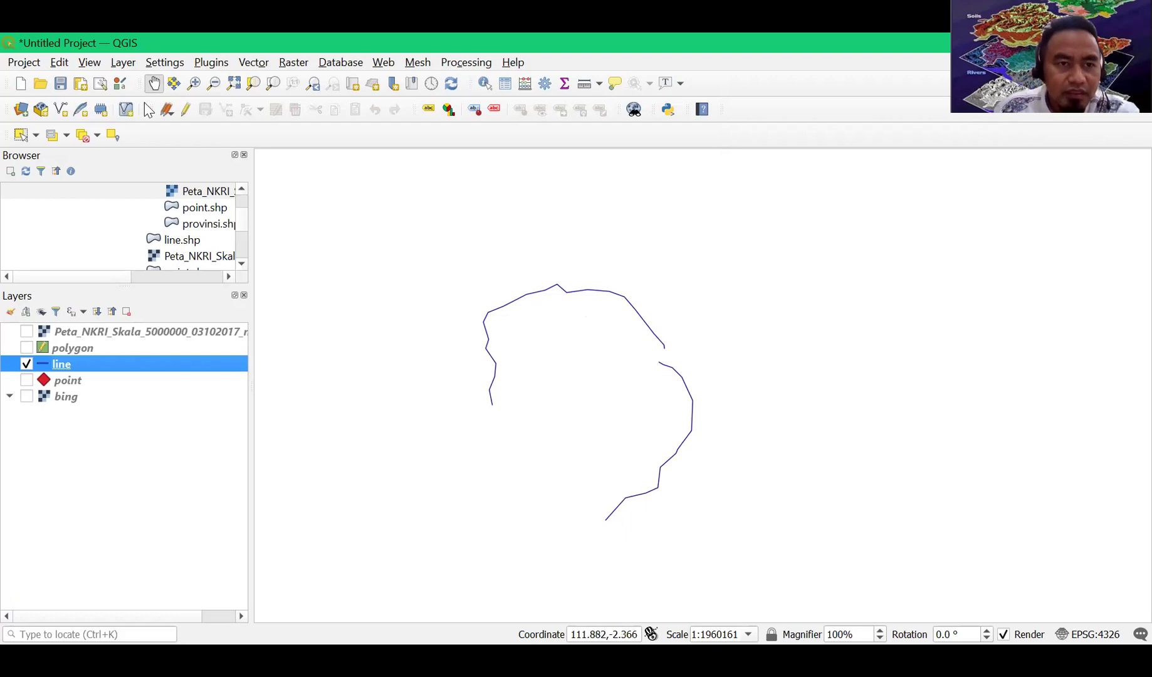
# - View the polygon layer on its own, and make the Peta_NKRI raster, line and point layers visible again
pyautogui.click(185, 113)
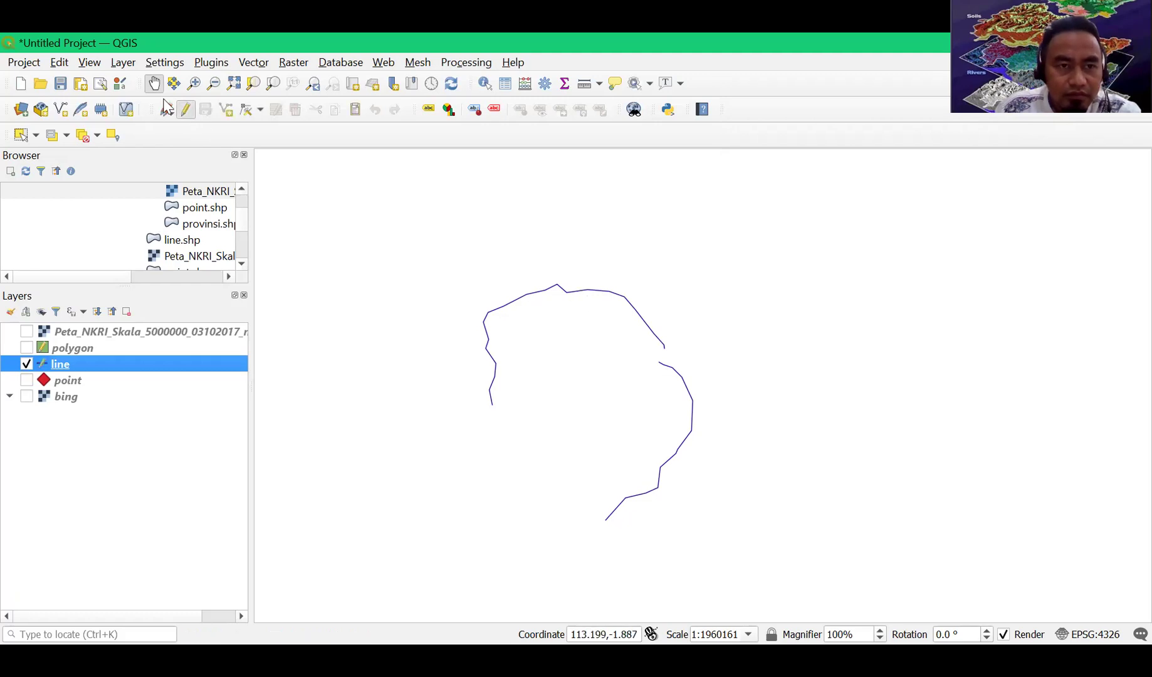
pyautogui.click(185, 111)
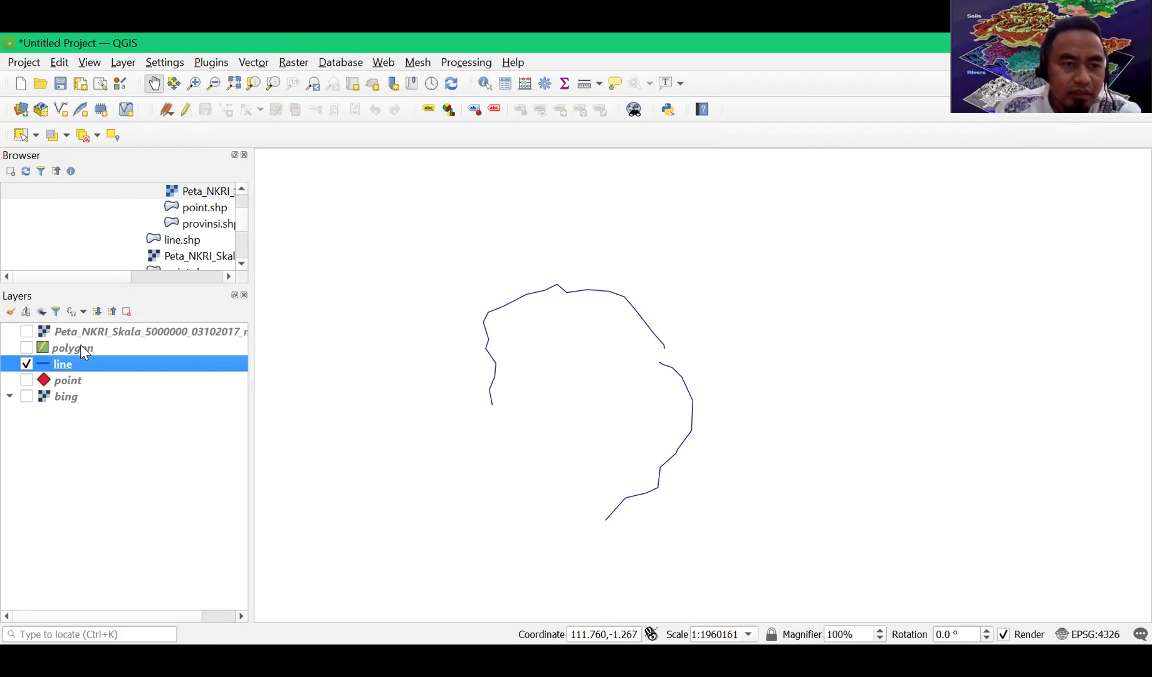
pyautogui.click(27, 364)
pyautogui.click(26, 348)
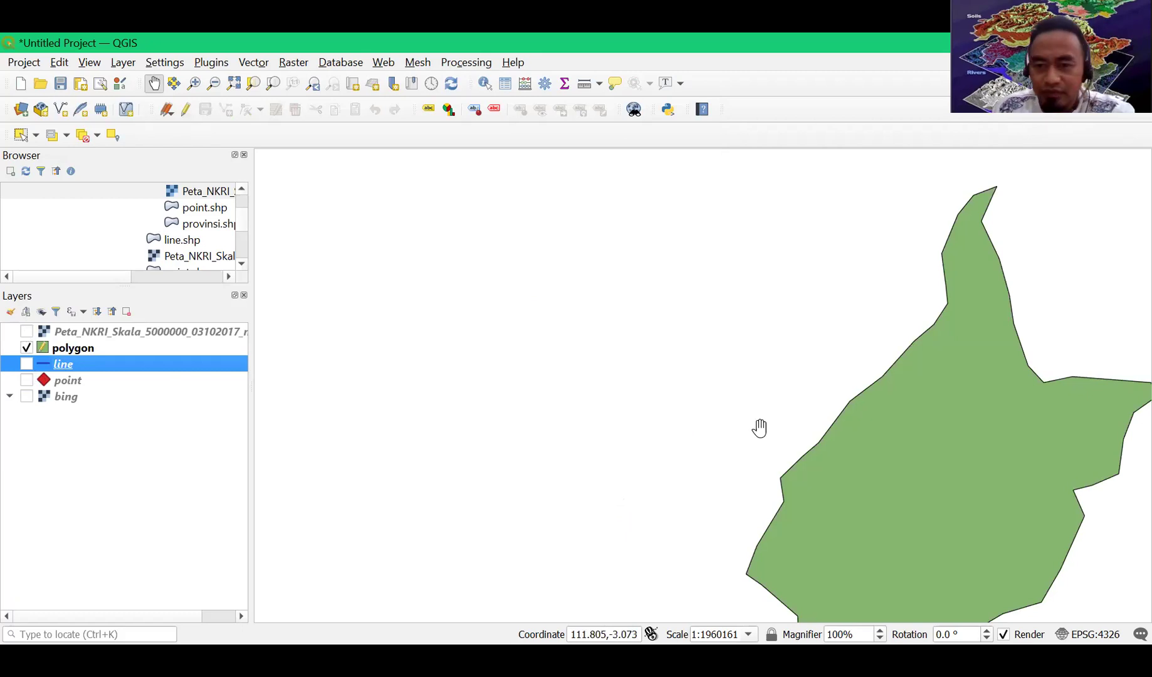
pyautogui.click(26, 331)
pyautogui.click(26, 363)
pyautogui.click(26, 380)
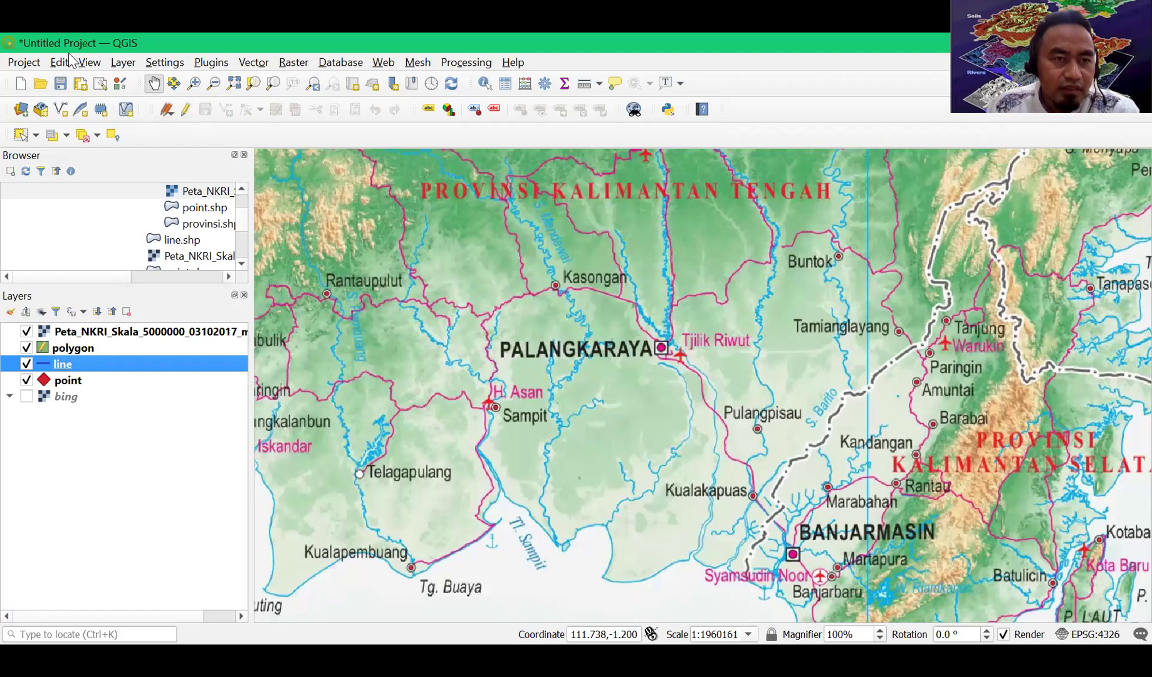
# - Save the project in QGZ format under the name TL in the 4_Digitasi_Q folder
pyautogui.click(24, 63)
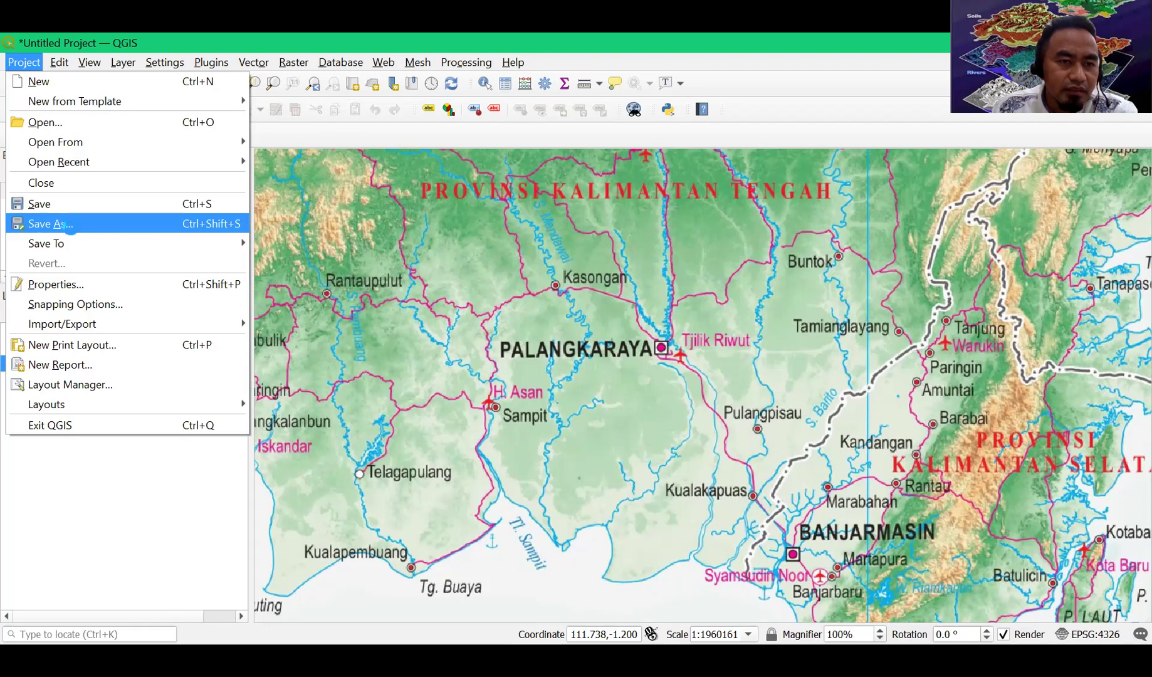
pyautogui.click(50, 223)
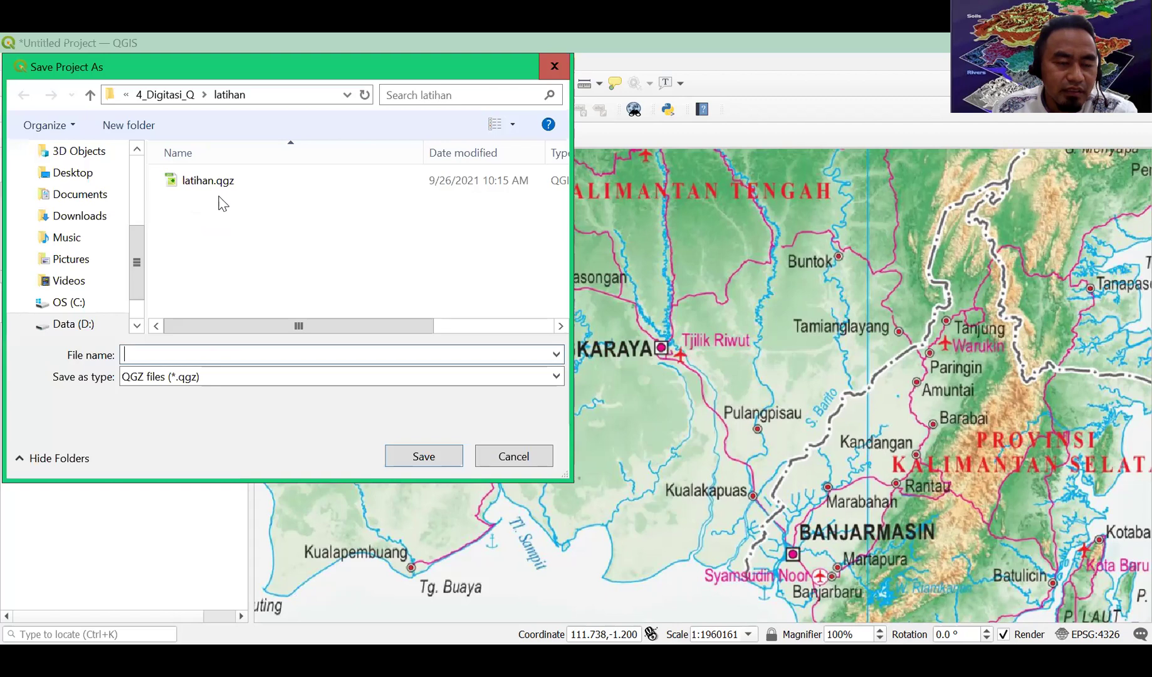
pyautogui.click(91, 99)
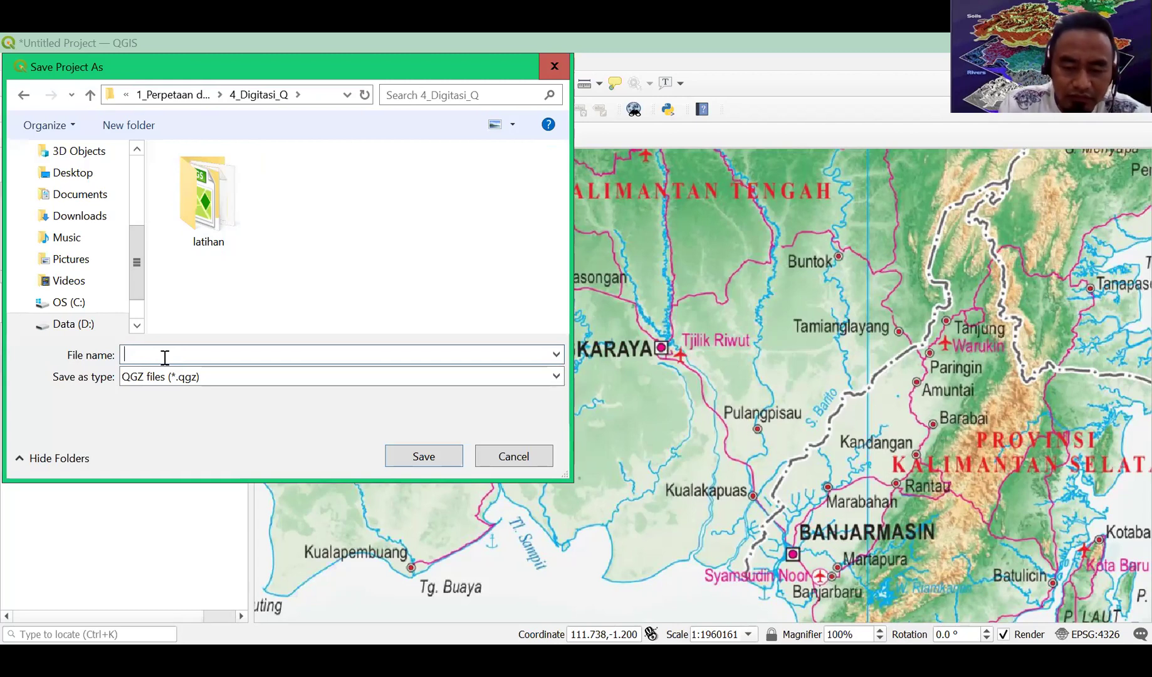
pyautogui.write('TL')
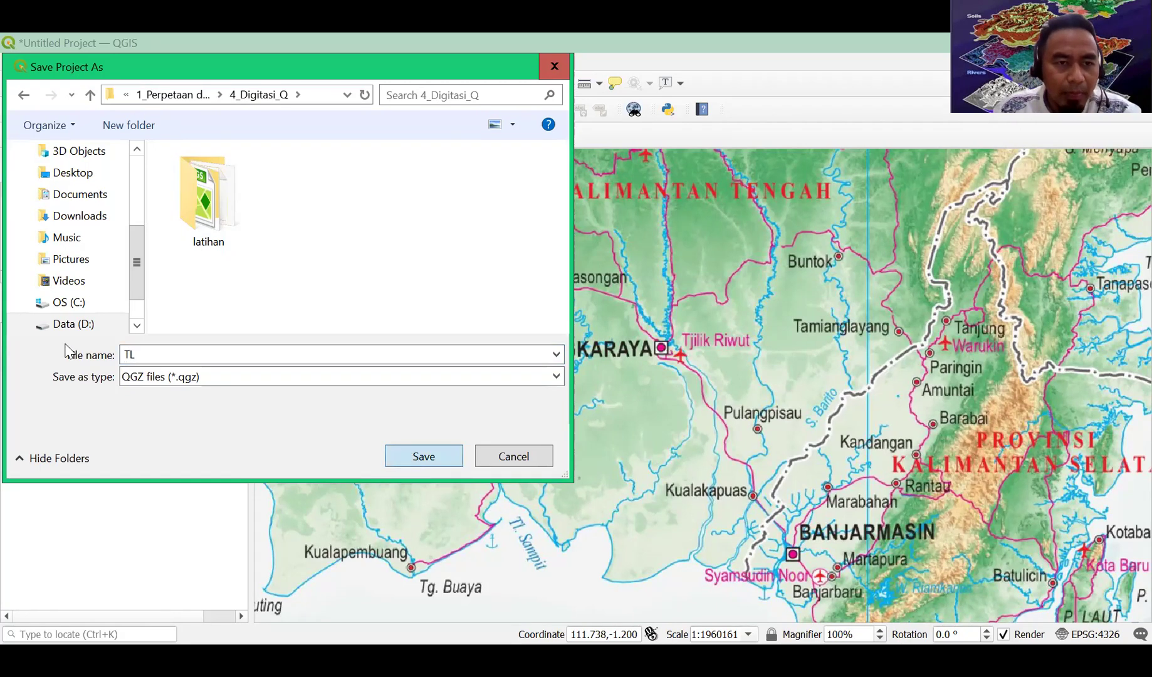
pyautogui.press('Return')
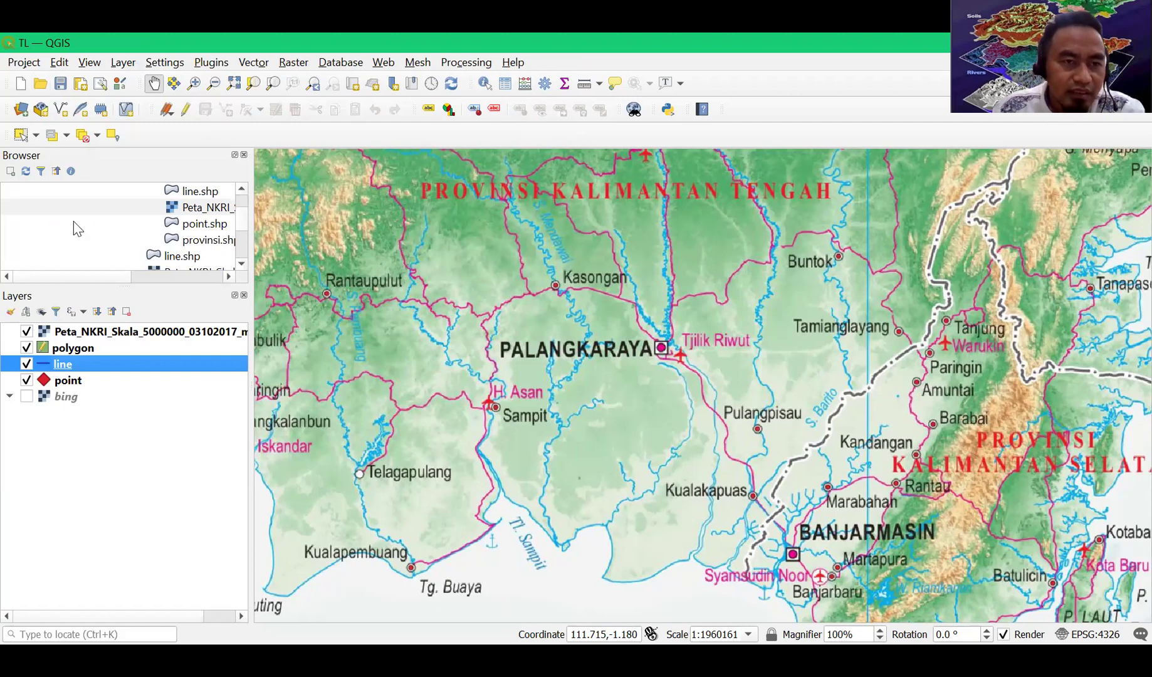
# - Start a new empty project and reopen the saved project TL.qgz from the 4_Digitasi_Q folder
pyautogui.click(22, 87)
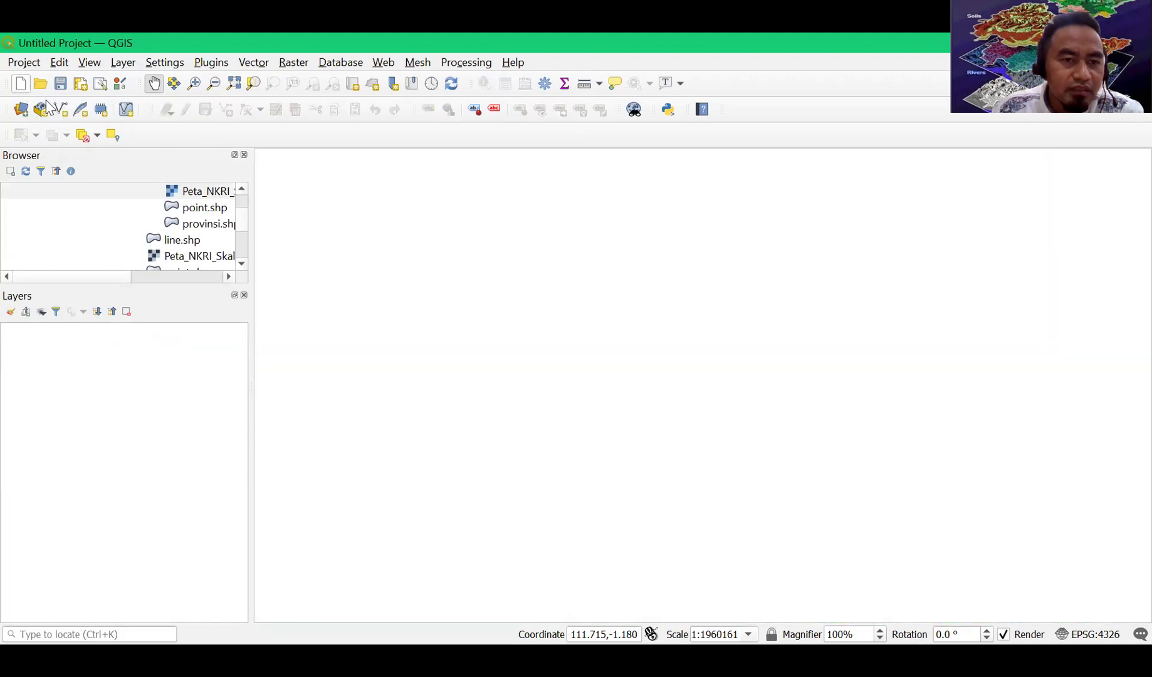
pyautogui.click(28, 65)
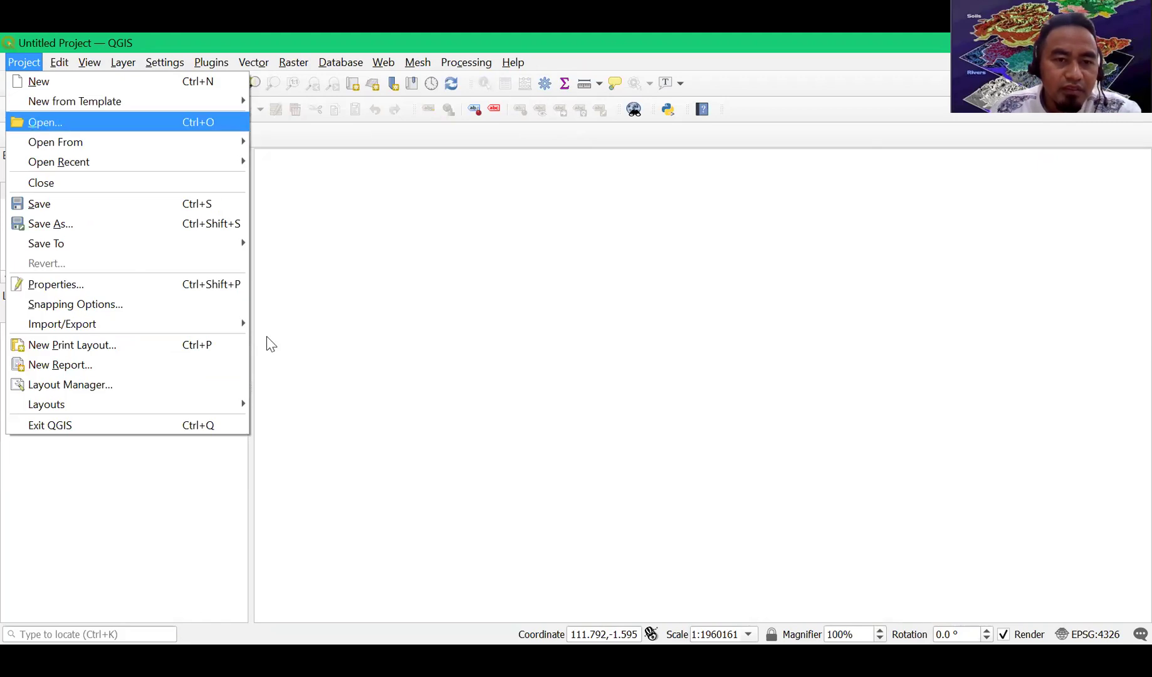
pyautogui.press('Return')
pyautogui.click(307, 211)
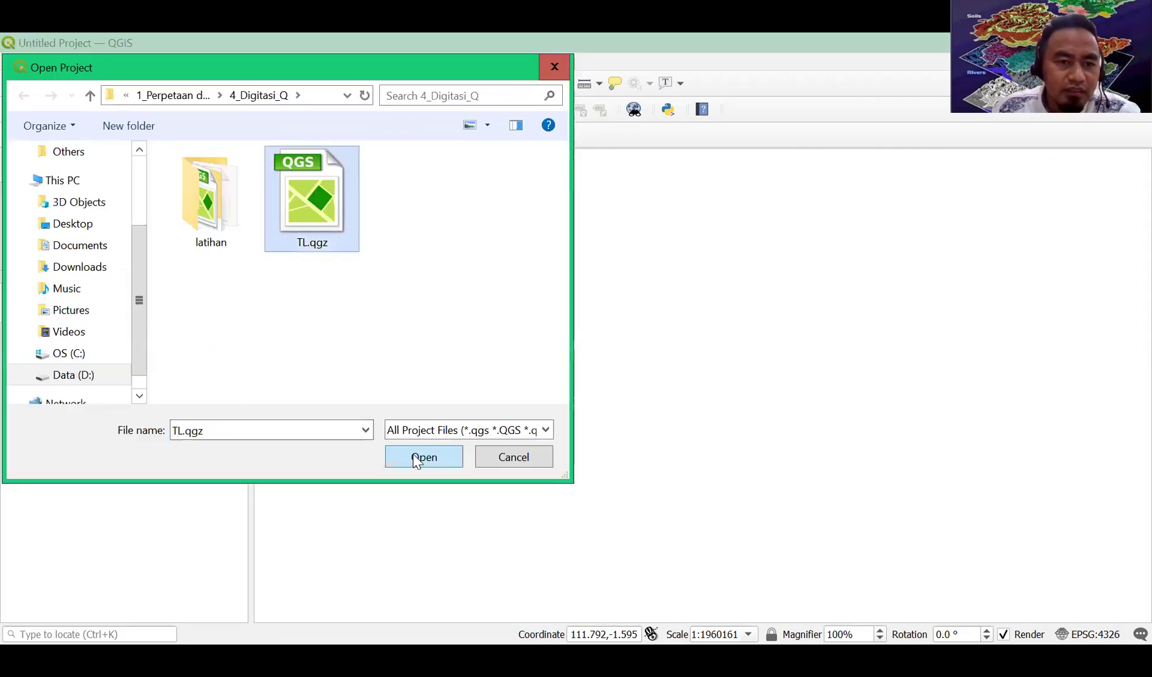
pyautogui.click(413, 452)
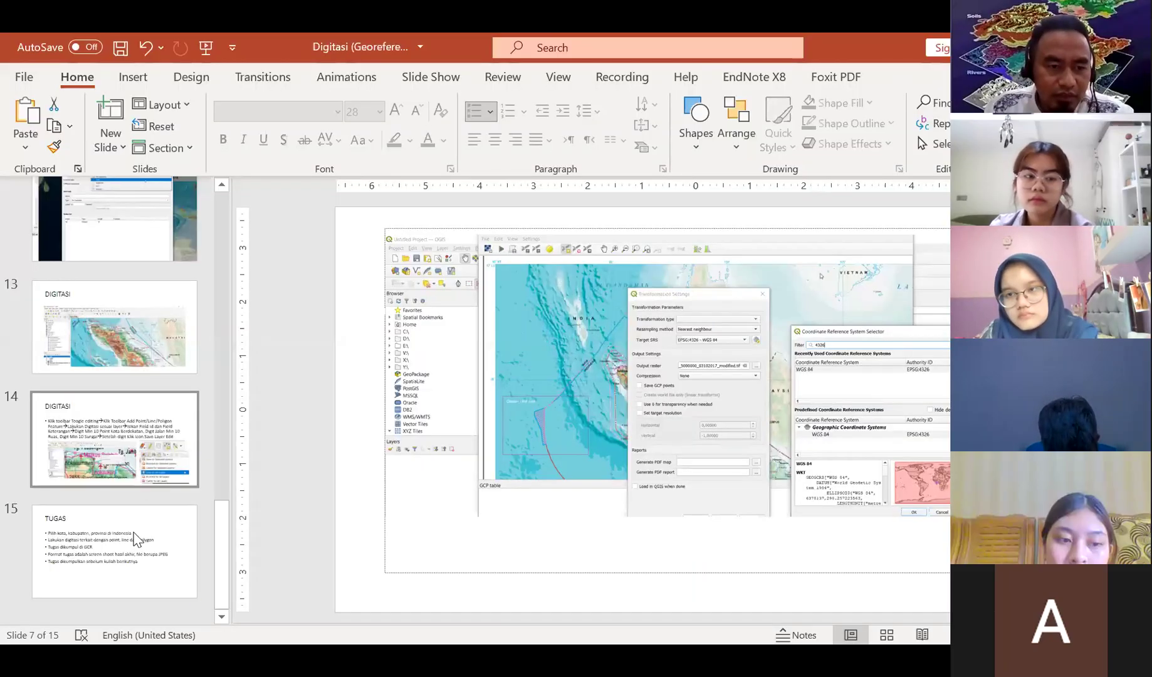
# - Show slide 15, the TUGAS assignment slide, in the PowerPoint presentation
pyautogui.click(141, 541)
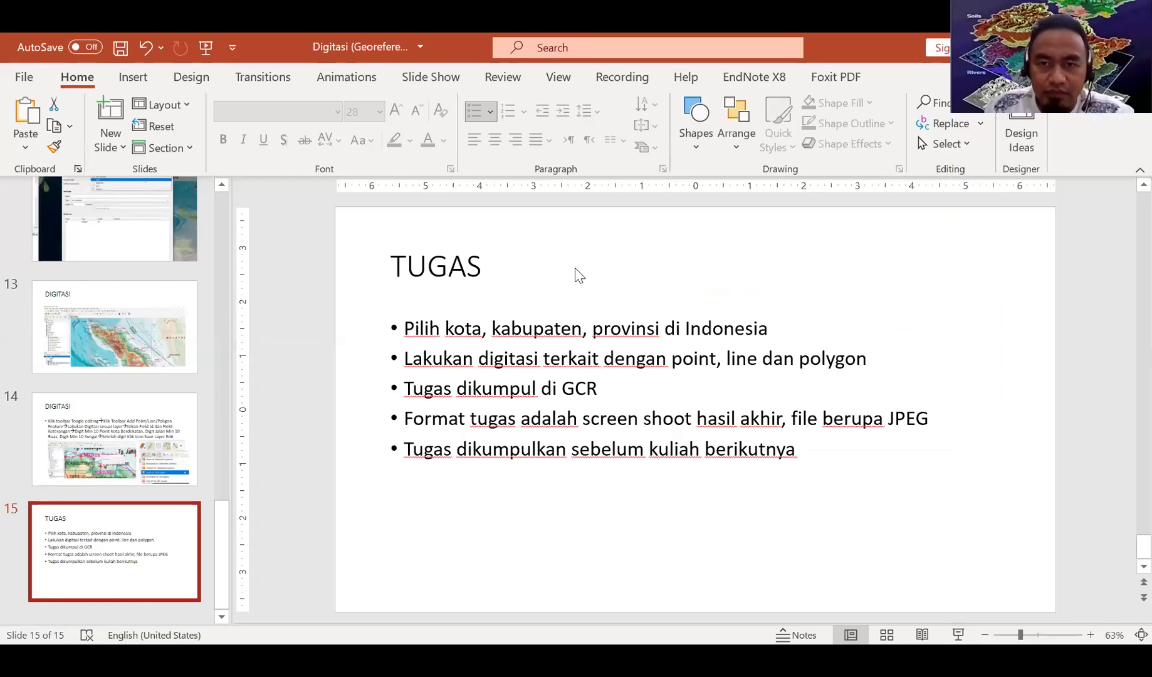
pyautogui.click(635, 608)
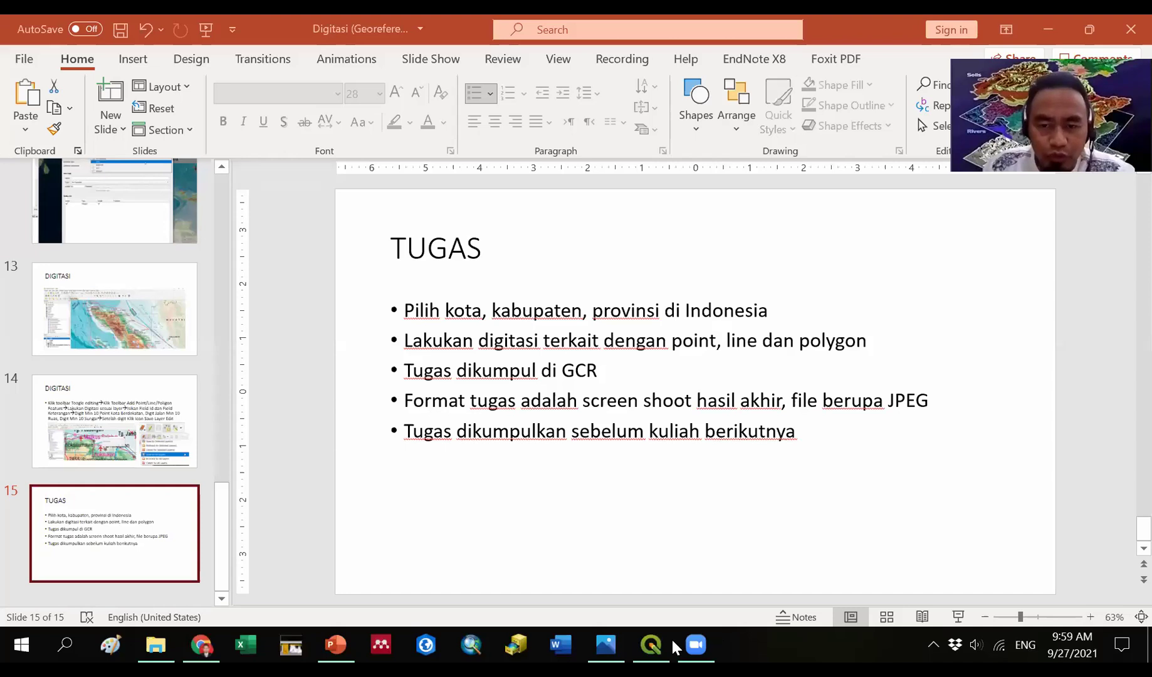
# - Switch to QGIS, examine the map around Kalimantan Selatan, and consult the TUGAS slide in PowerPoint before returning to the map
pyautogui.click(663, 650)
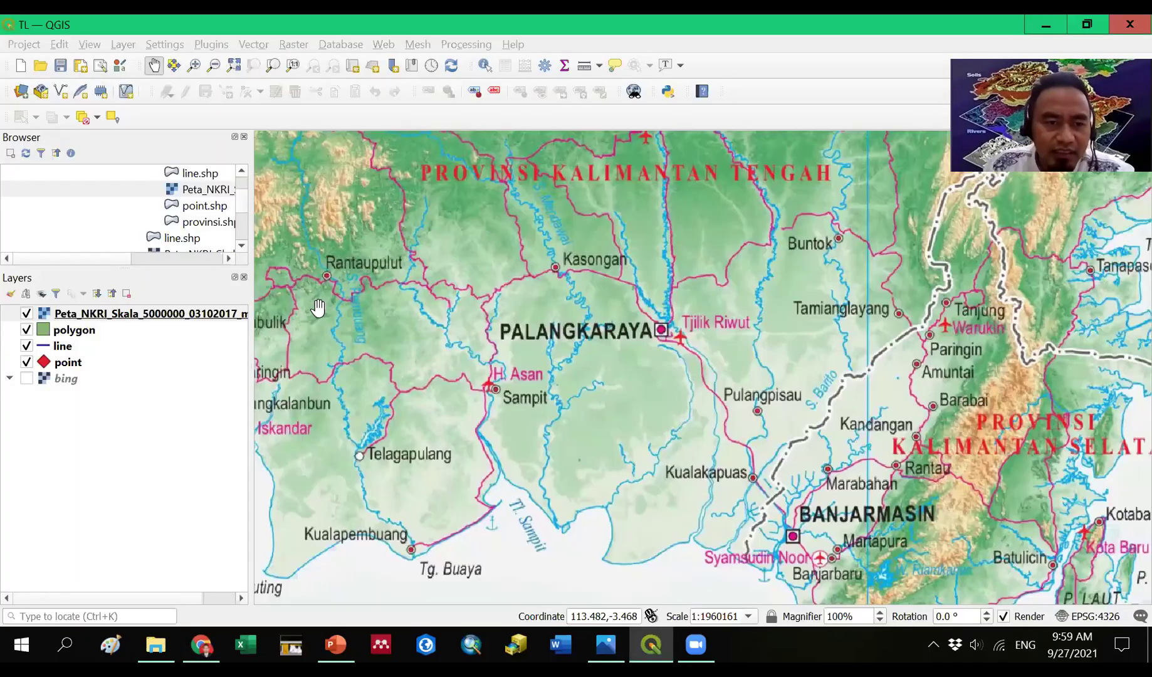
pyautogui.scroll(-2, 476, 351)
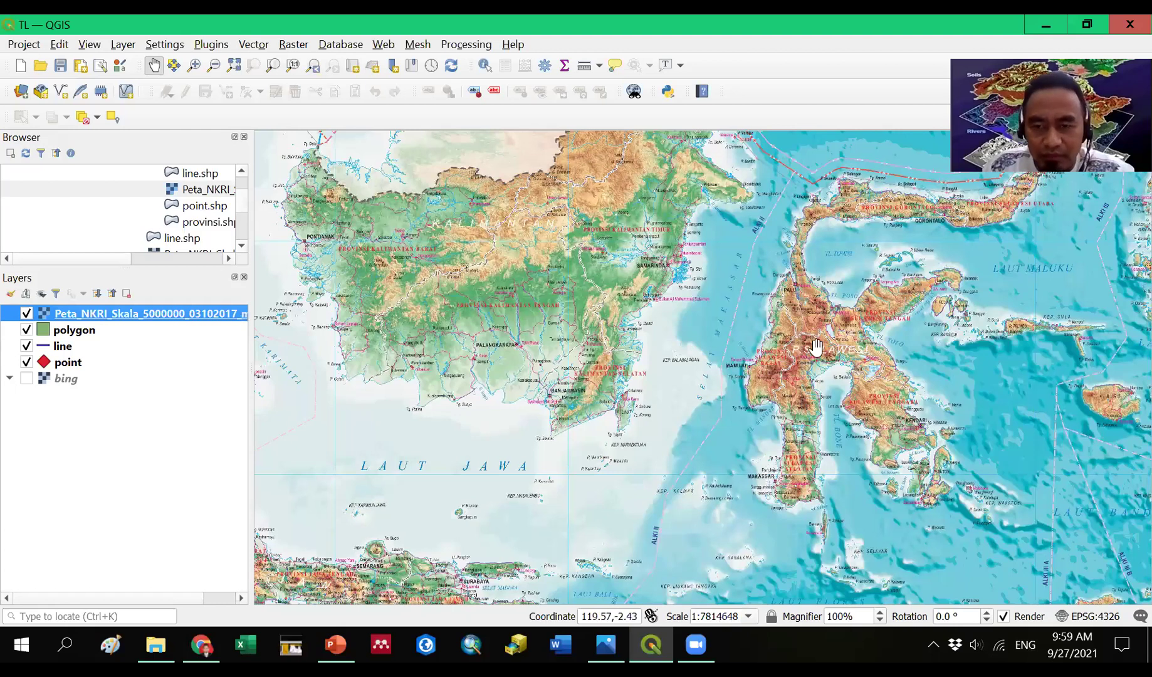
pyautogui.scroll(1, 551, 367)
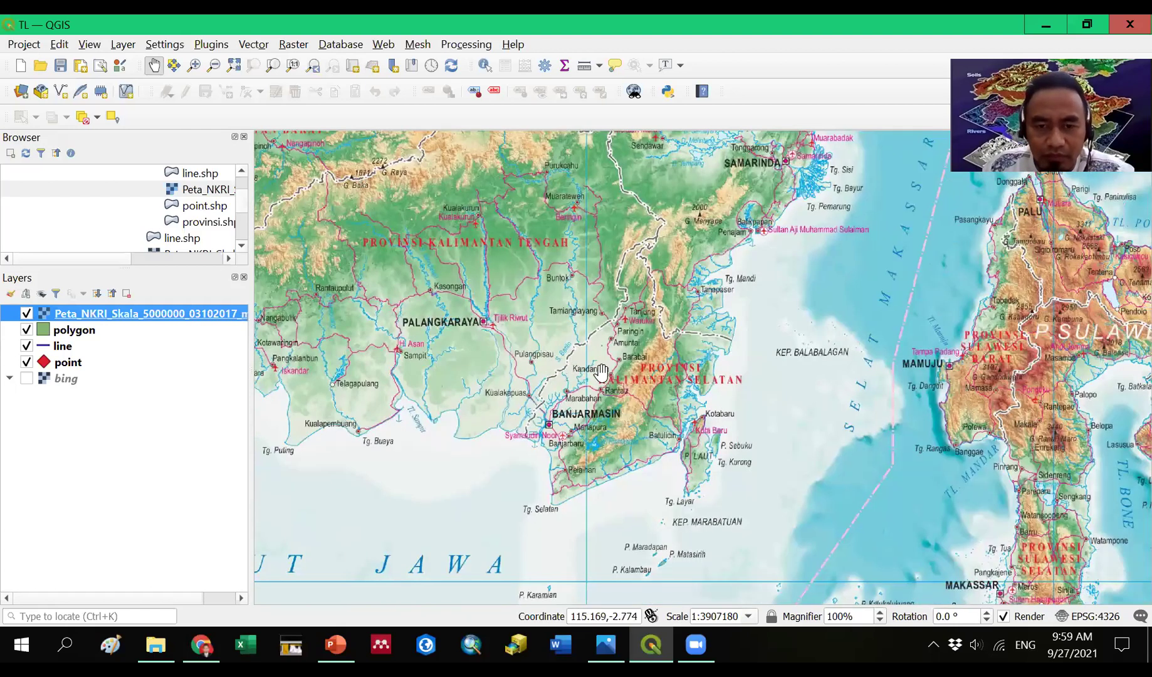
pyautogui.scroll(1, 603, 375)
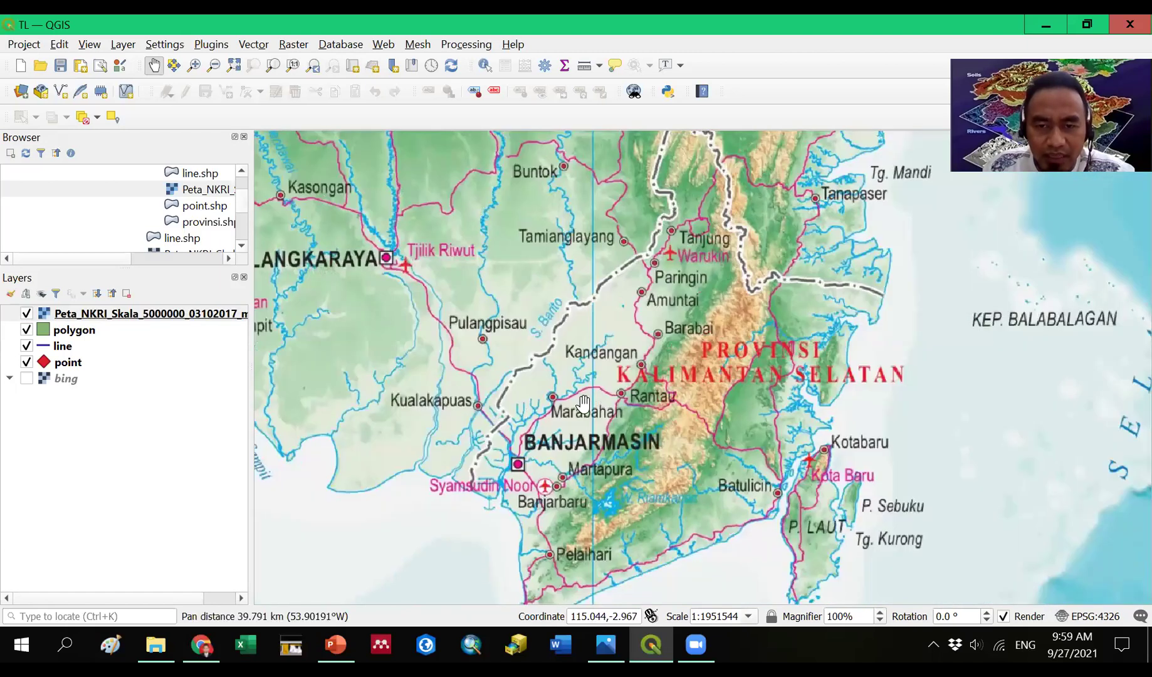
pyautogui.scroll(-1, 690, 307)
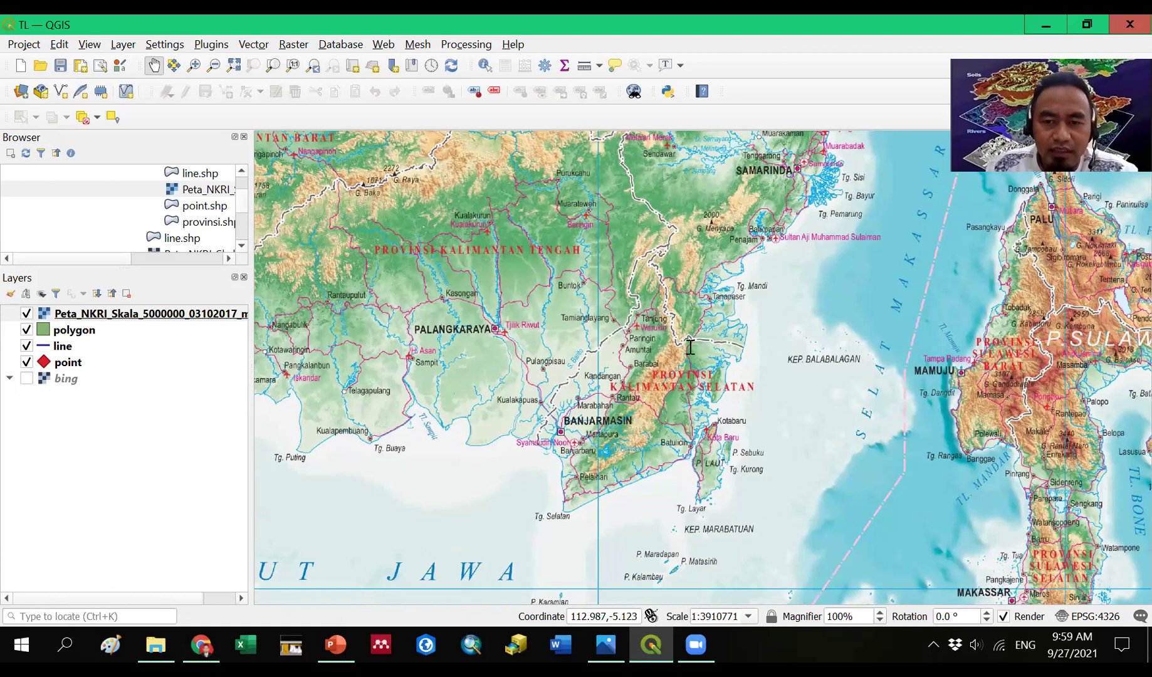
pyautogui.hotkey('alt', 'Tab')
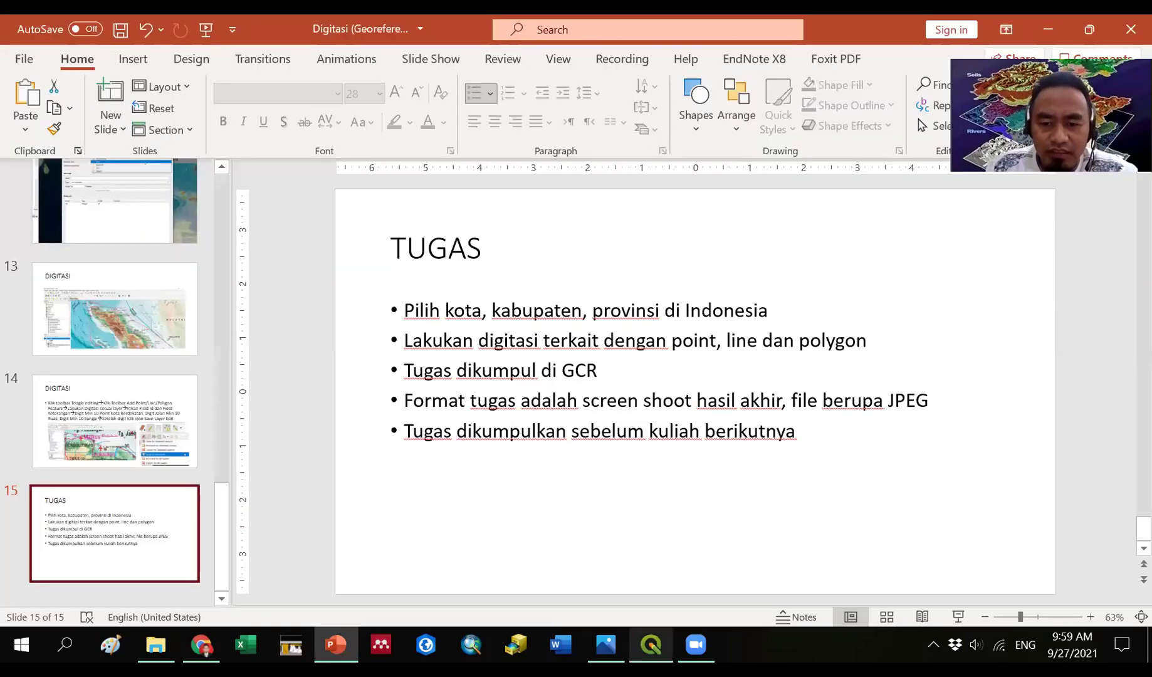
pyautogui.hotkey('alt', 'Tab')
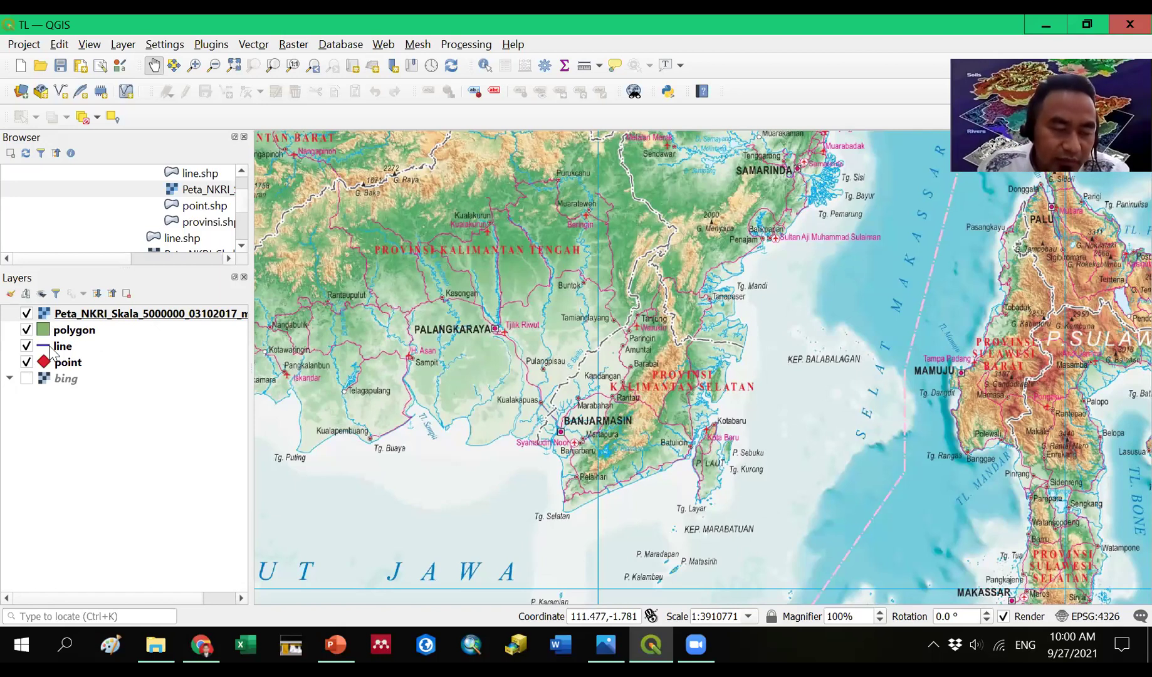
# - Display only the point layer and compare it with the Peta_NKRI raster shown and hidden
pyautogui.click(27, 313)
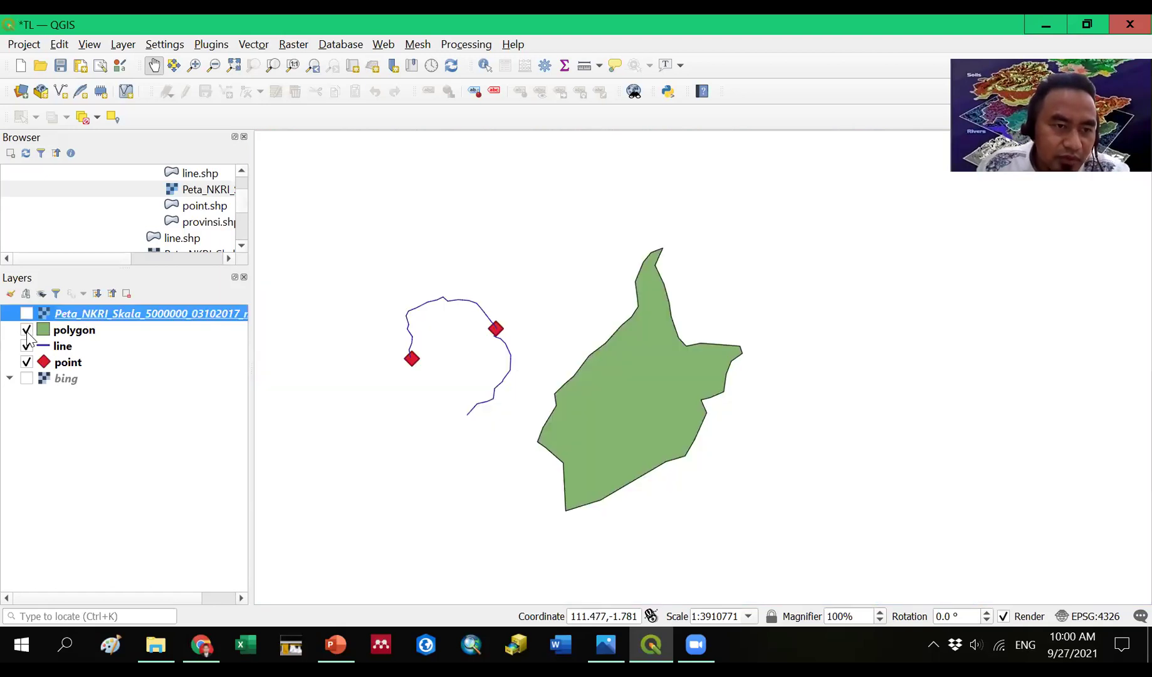
pyautogui.click(27, 329)
pyautogui.click(27, 346)
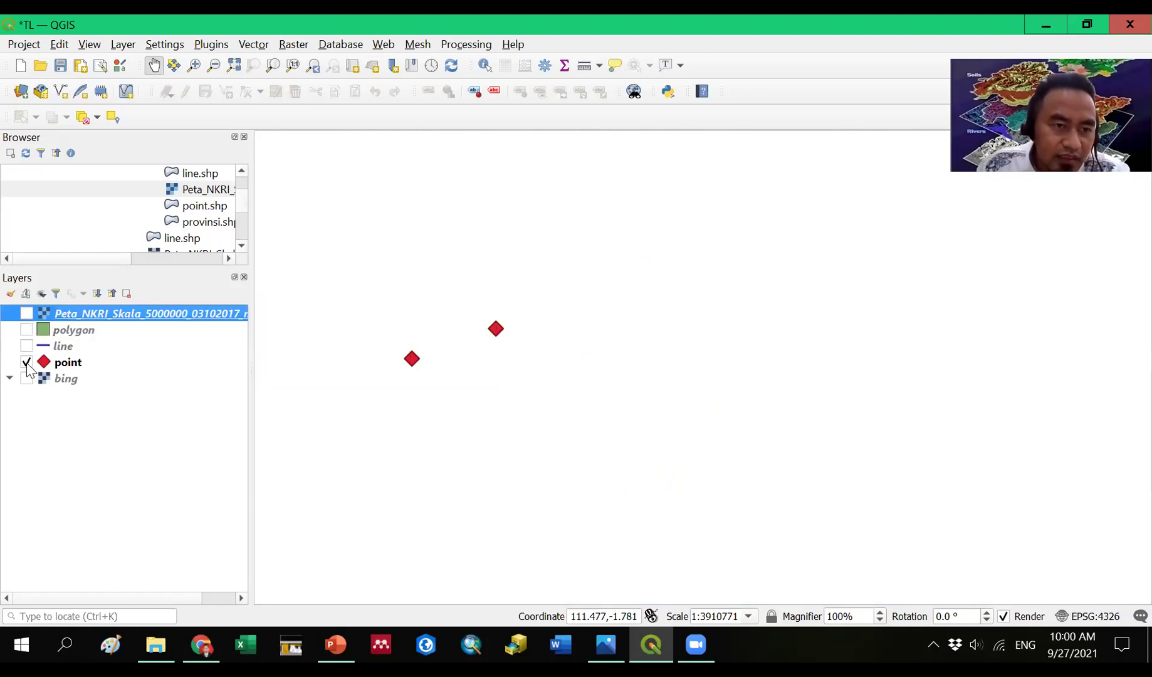
pyautogui.click(26, 313)
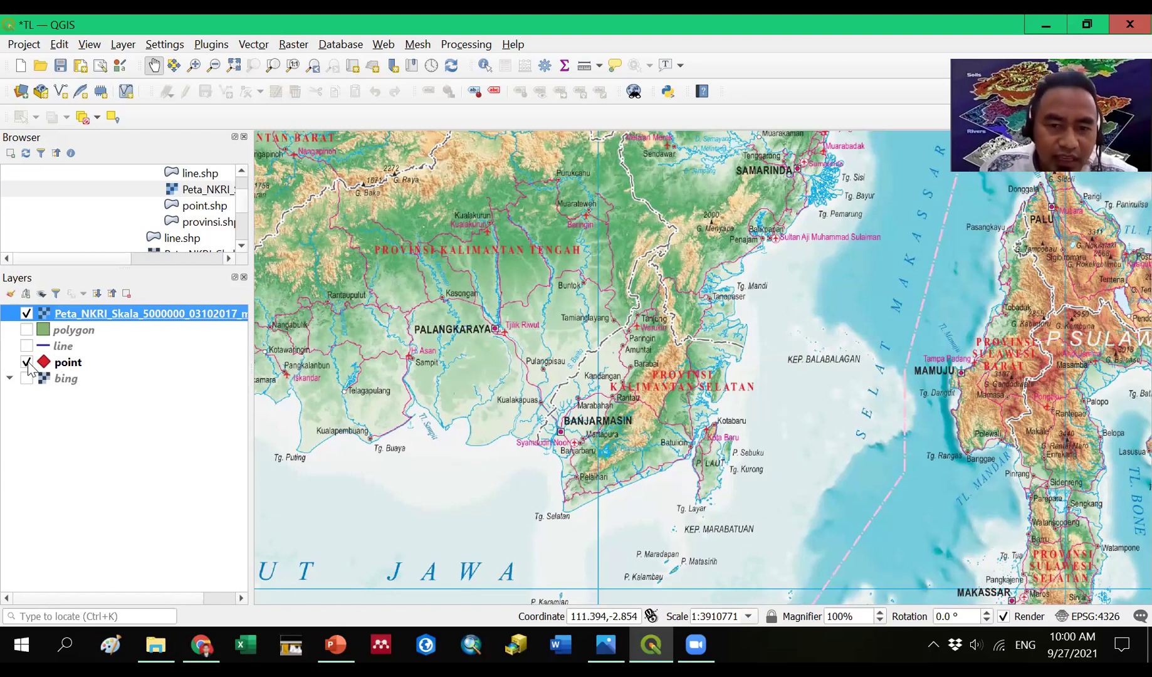
pyautogui.click(25, 313)
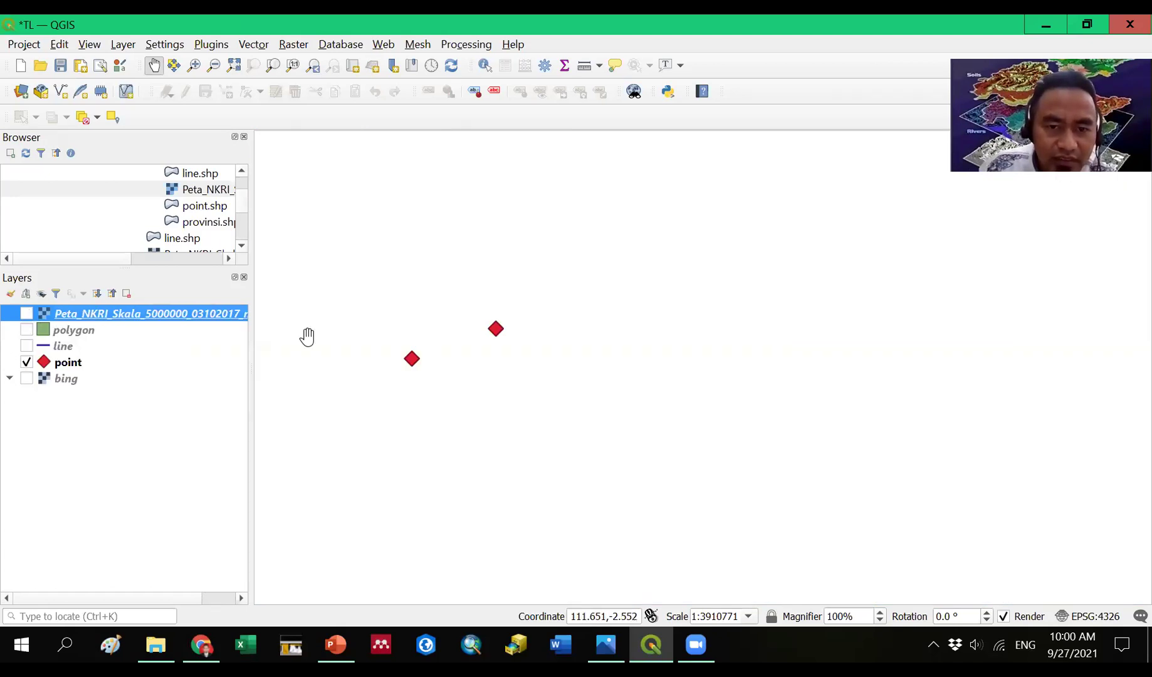
# - Show the Peta_NKRI raster briefly, replace the point layer with the line layer, and view the line layer on its own
pyautogui.press('space')
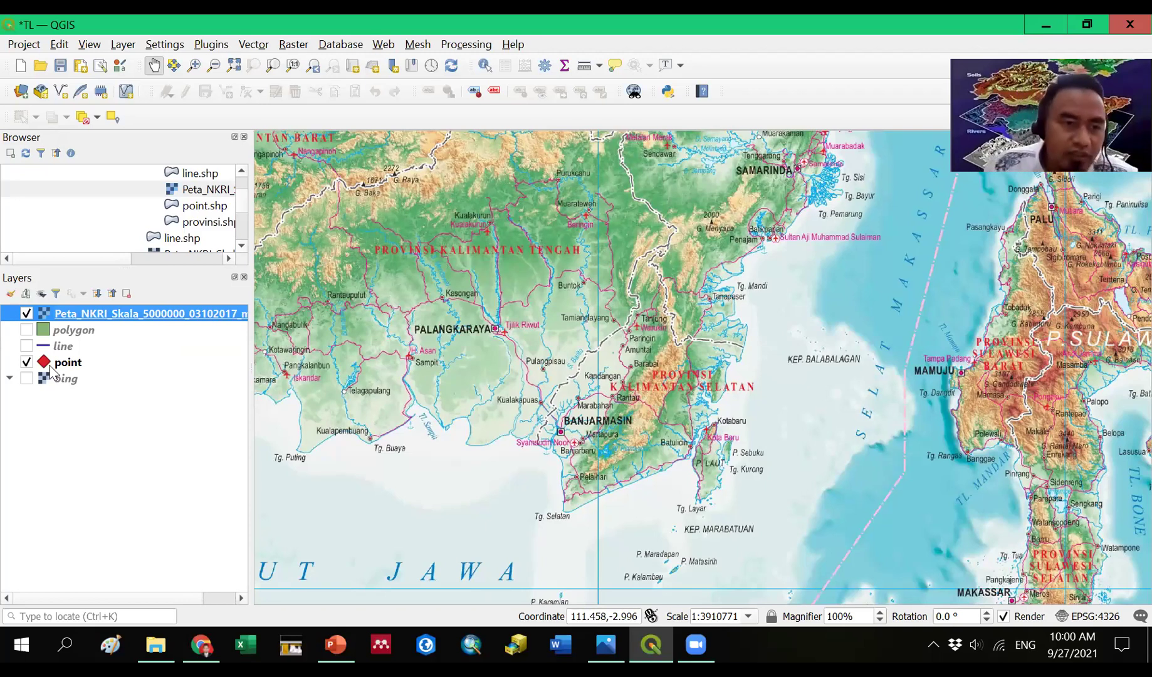
pyautogui.click(27, 346)
pyautogui.click(27, 362)
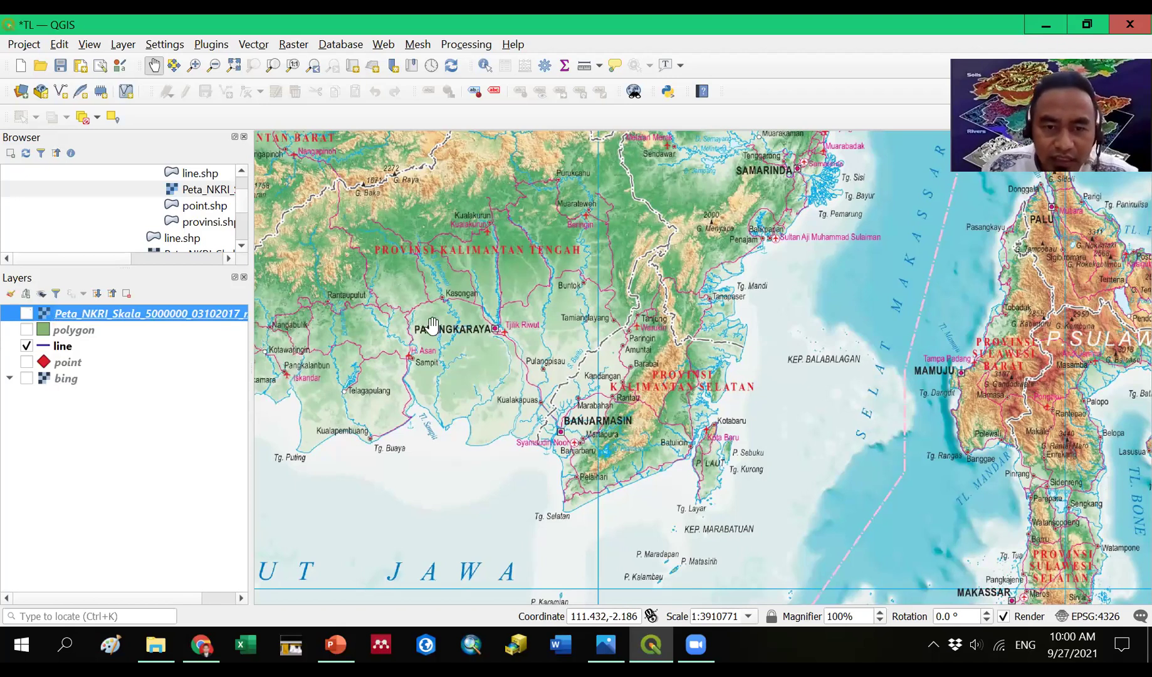
pyautogui.click(26, 313)
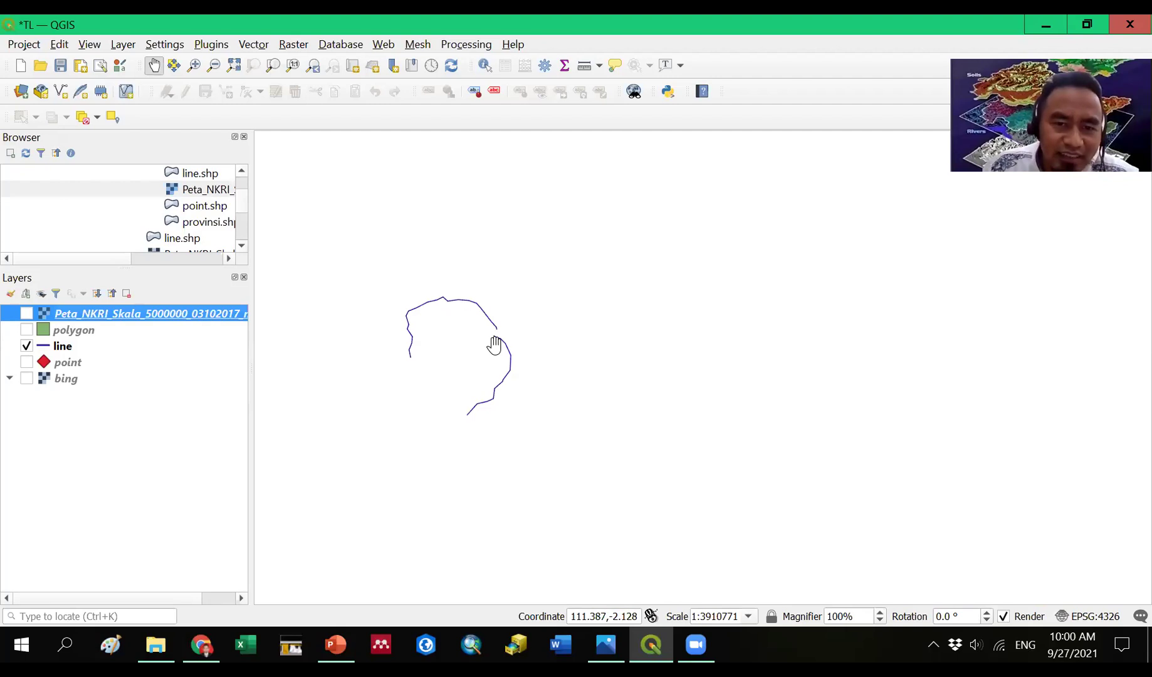
# - Show the Peta_NKRI raster briefly, replace the line layer with the polygon layer, and view the polygon layer on its own
pyautogui.press('space')
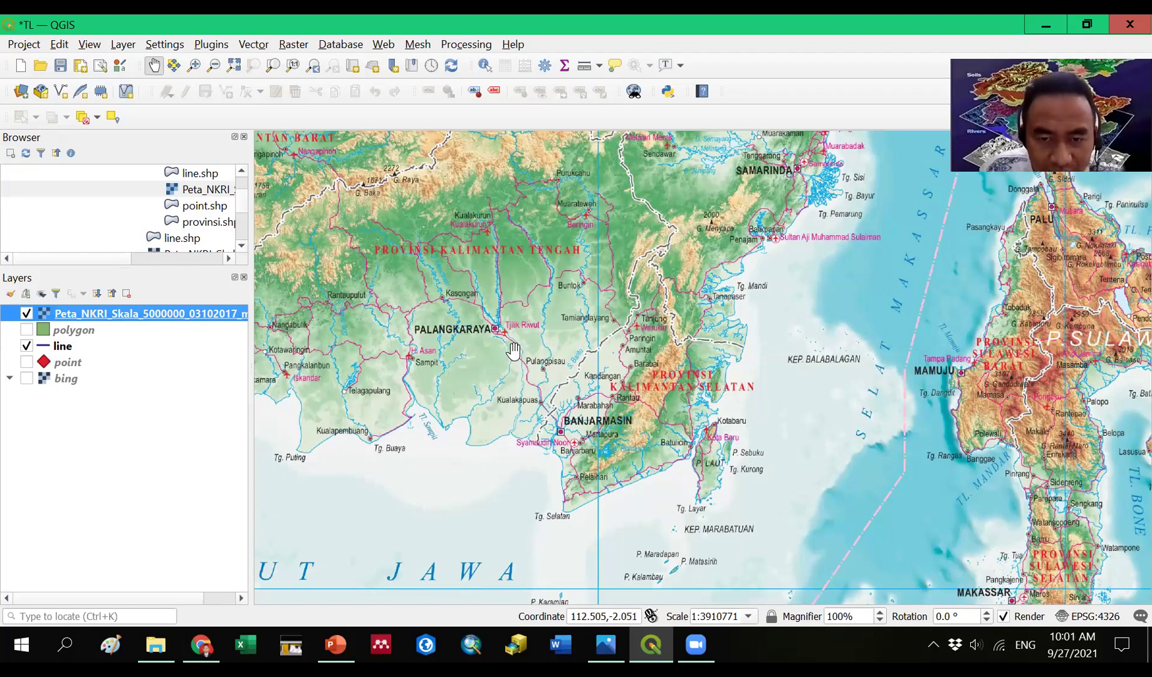
pyautogui.click(26, 346)
pyautogui.click(27, 329)
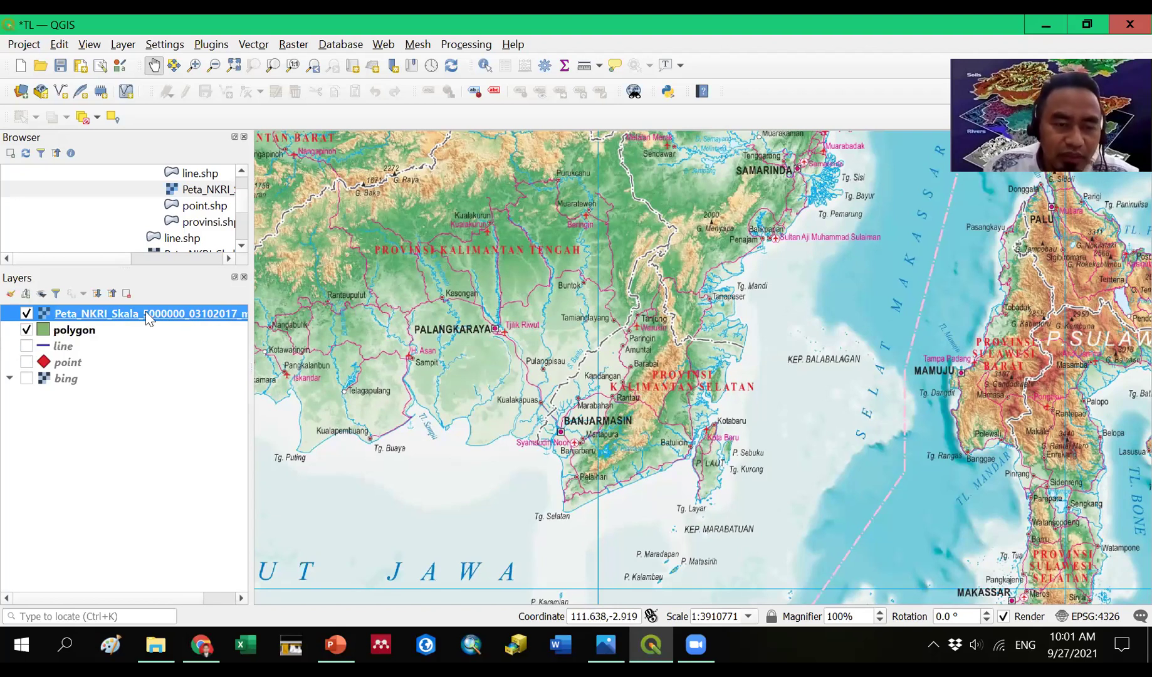
pyautogui.click(26, 314)
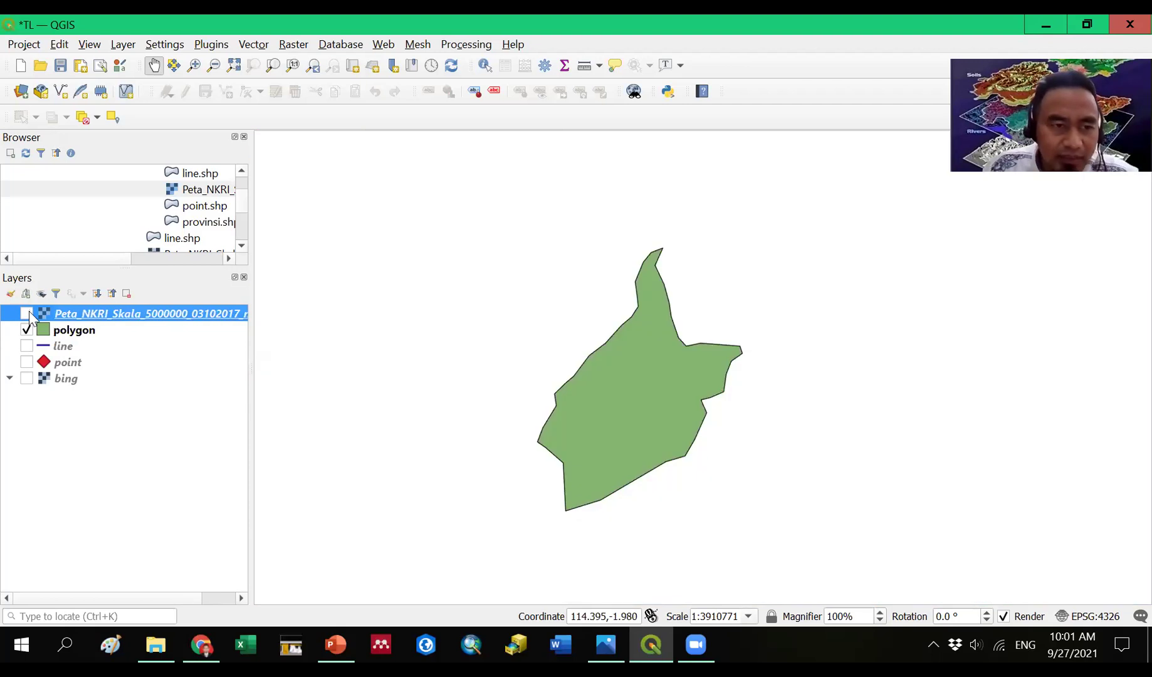
# - Display the polygon, line and point layers together with the Peta_NKRI raster hidden
pyautogui.click(27, 315)
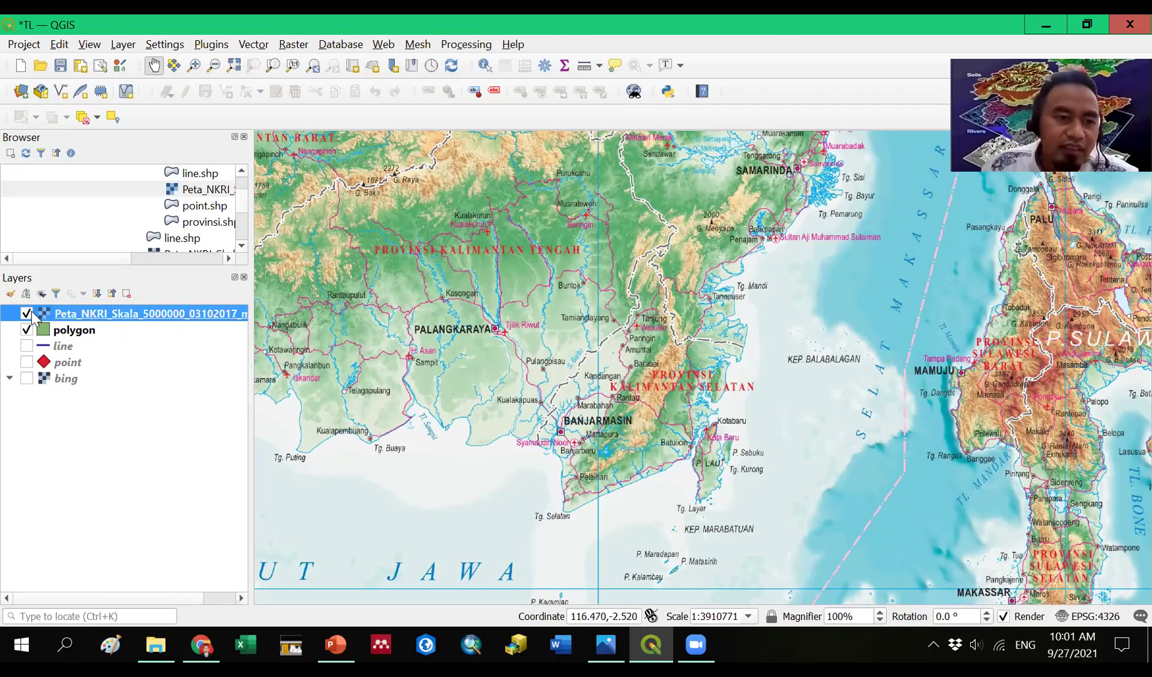
pyautogui.click(26, 346)
pyautogui.click(26, 314)
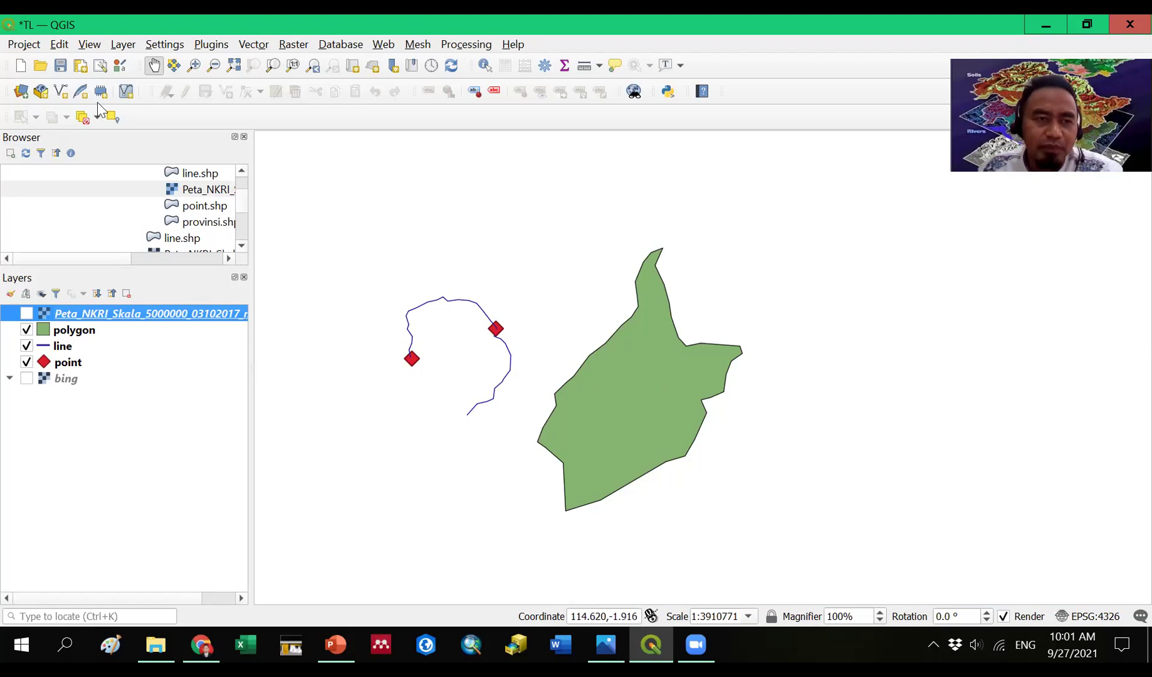
# - Check which file formats are available for saving the project under a new name, and leave without saving
pyautogui.click(25, 47)
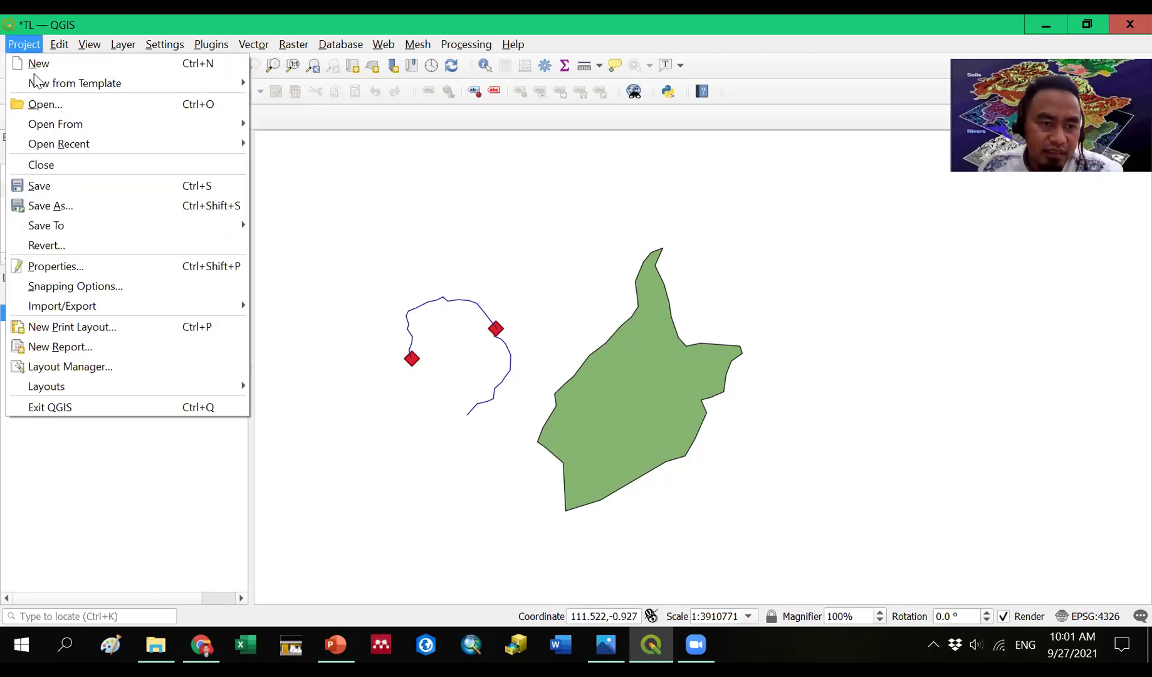
pyautogui.click(39, 206)
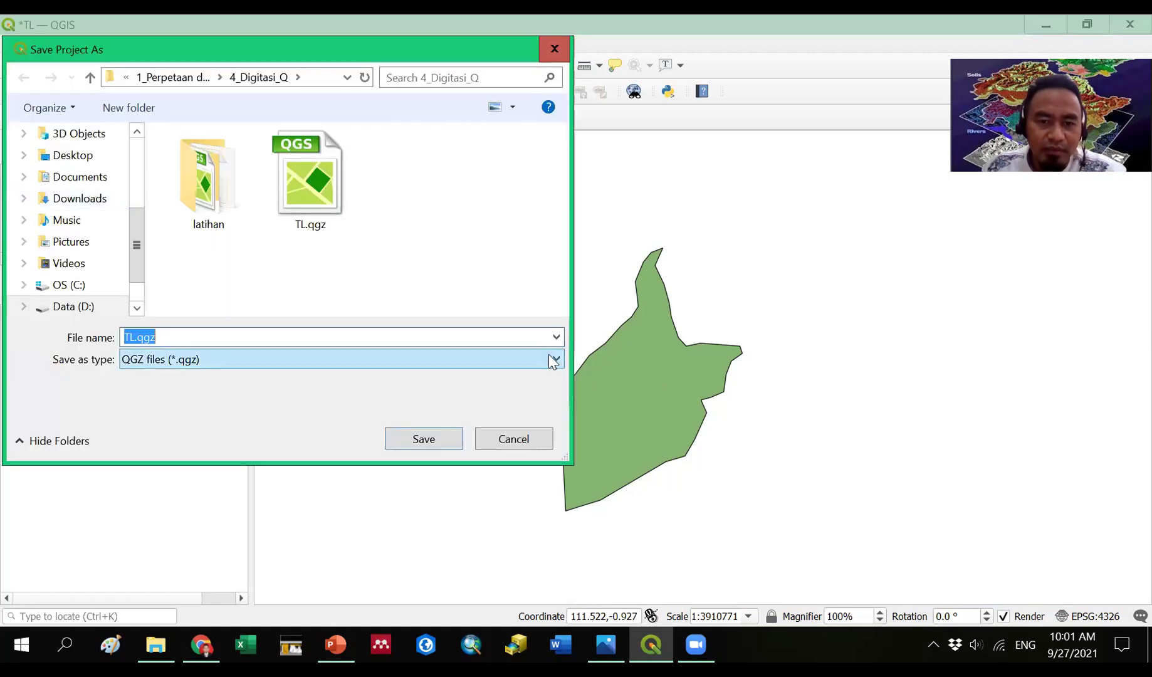
pyautogui.click(554, 359)
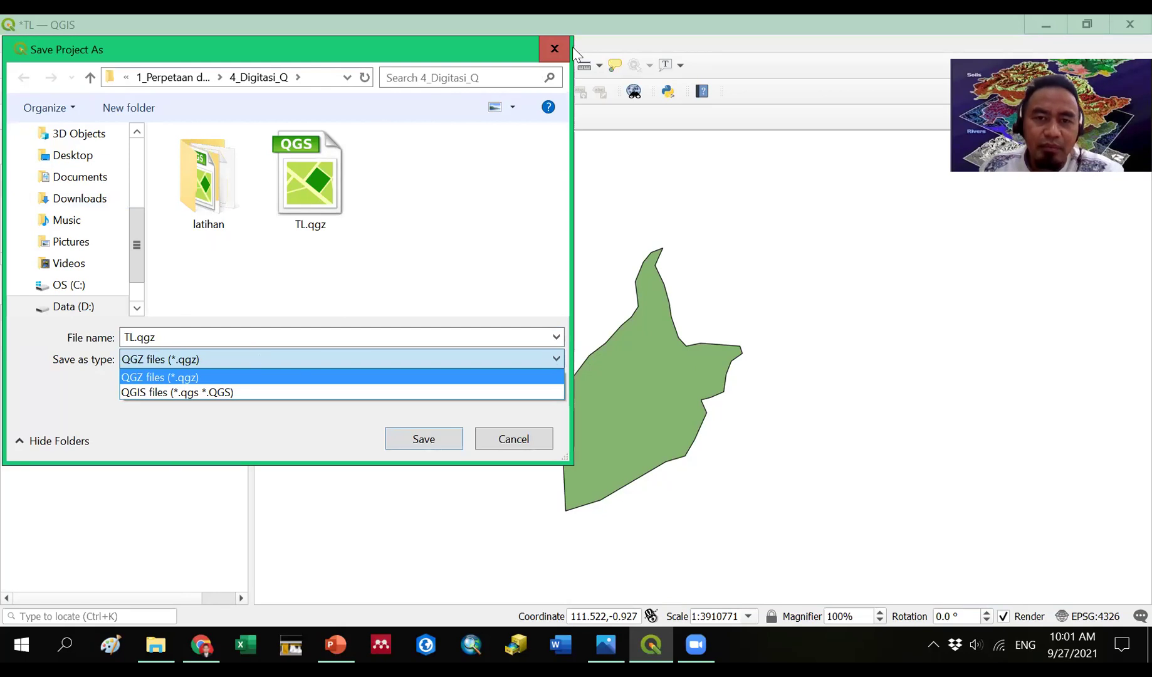
pyautogui.click(480, 511)
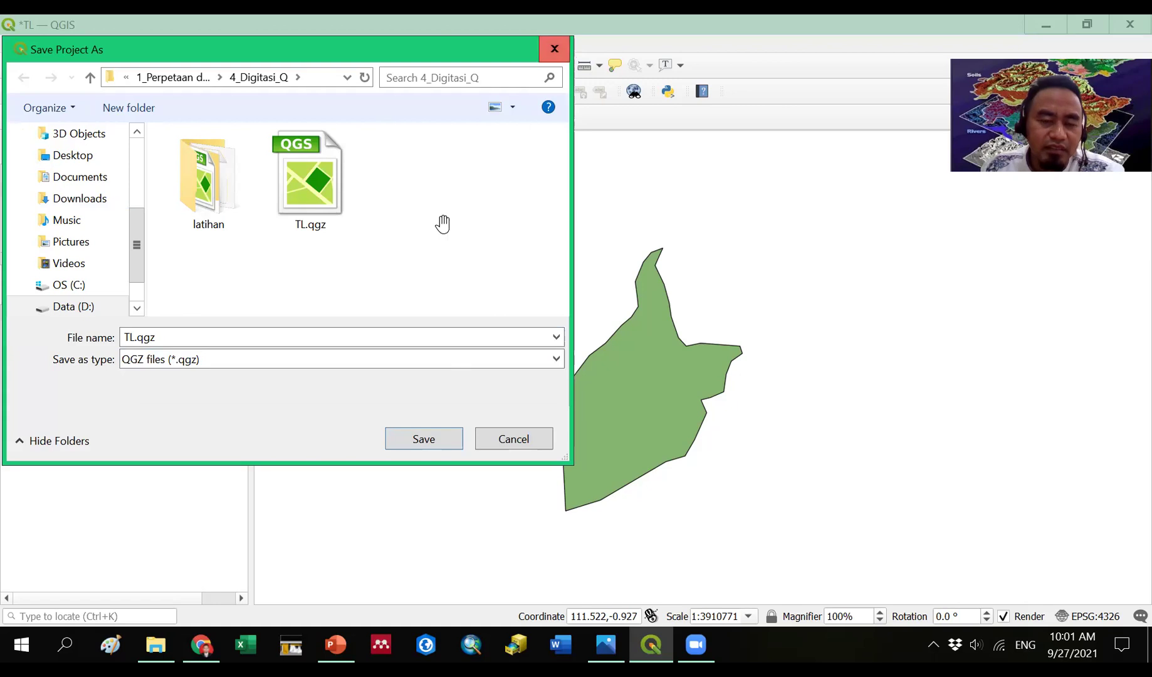
pyautogui.press('Escape')
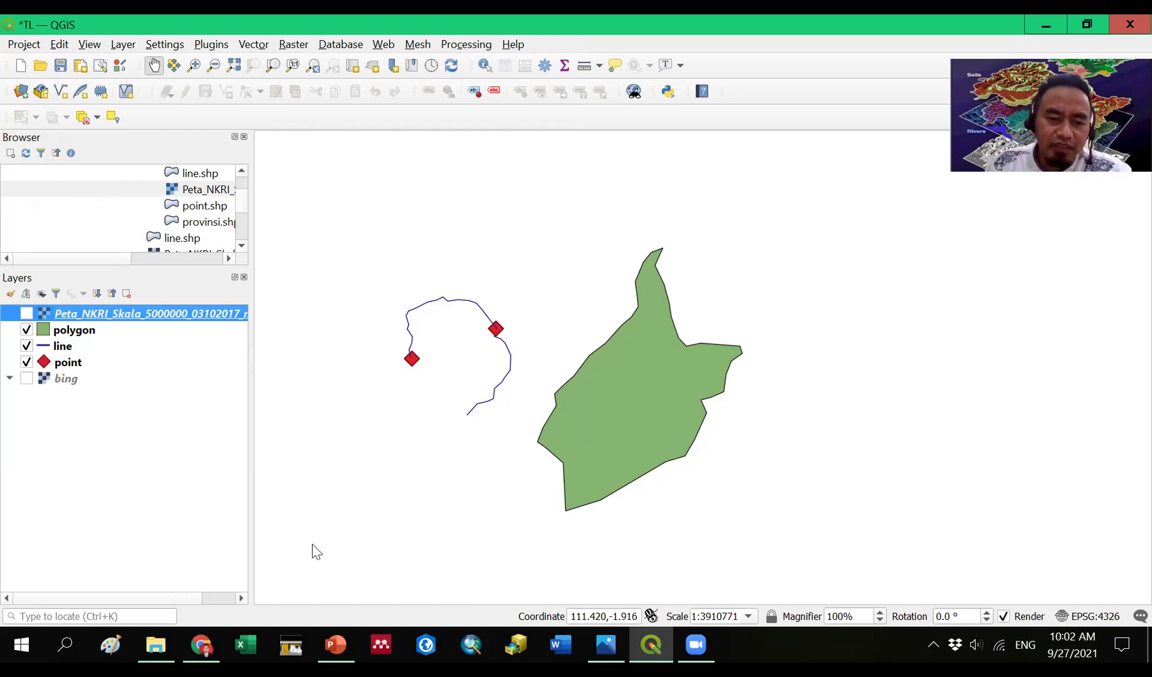
# - Return to the TUGAS slide in PowerPoint and end the Zoom screen share
pyautogui.hotkey('alt', 'Tab')
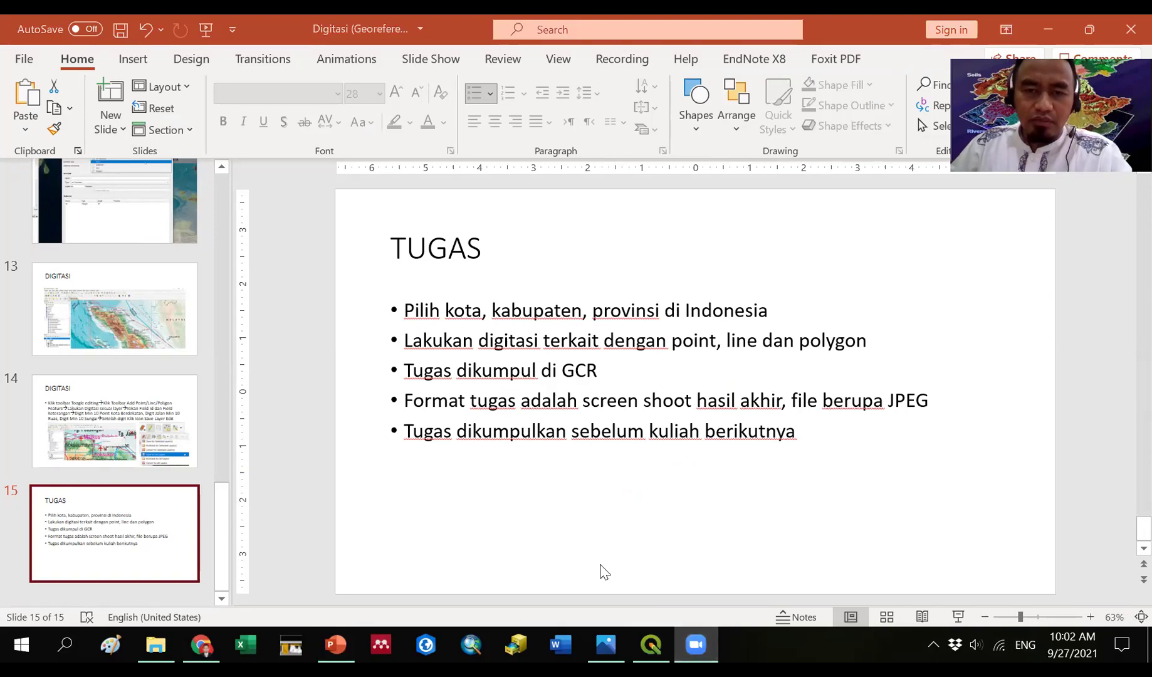
pyautogui.hotkey('alt', 's')
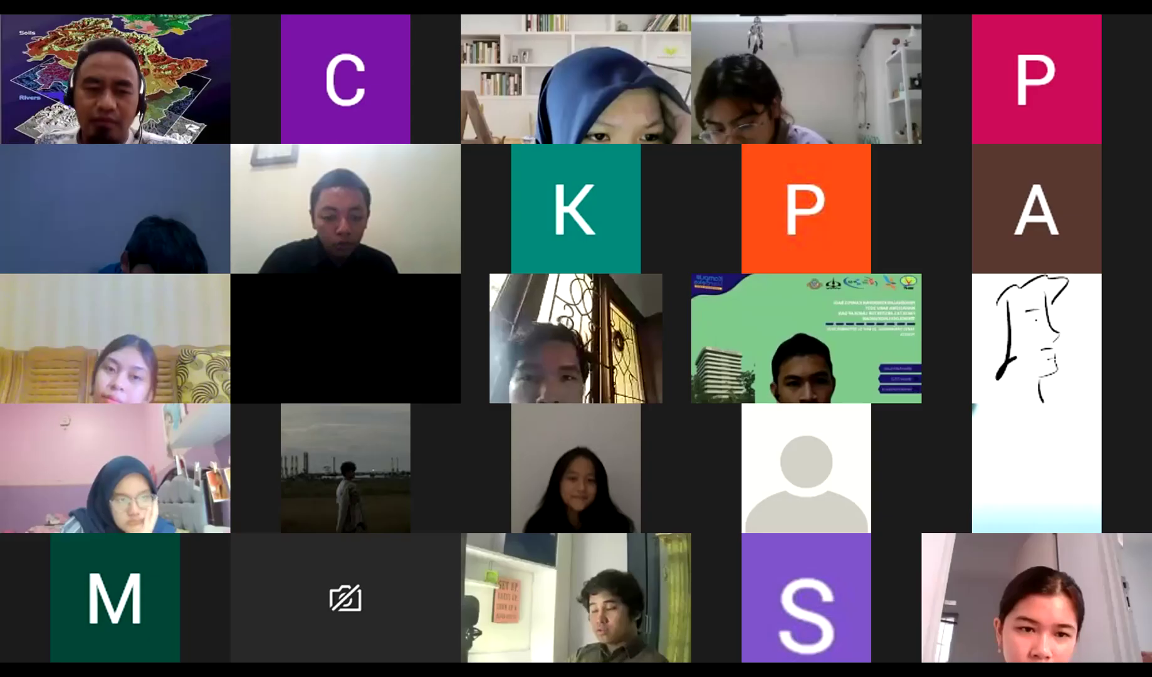